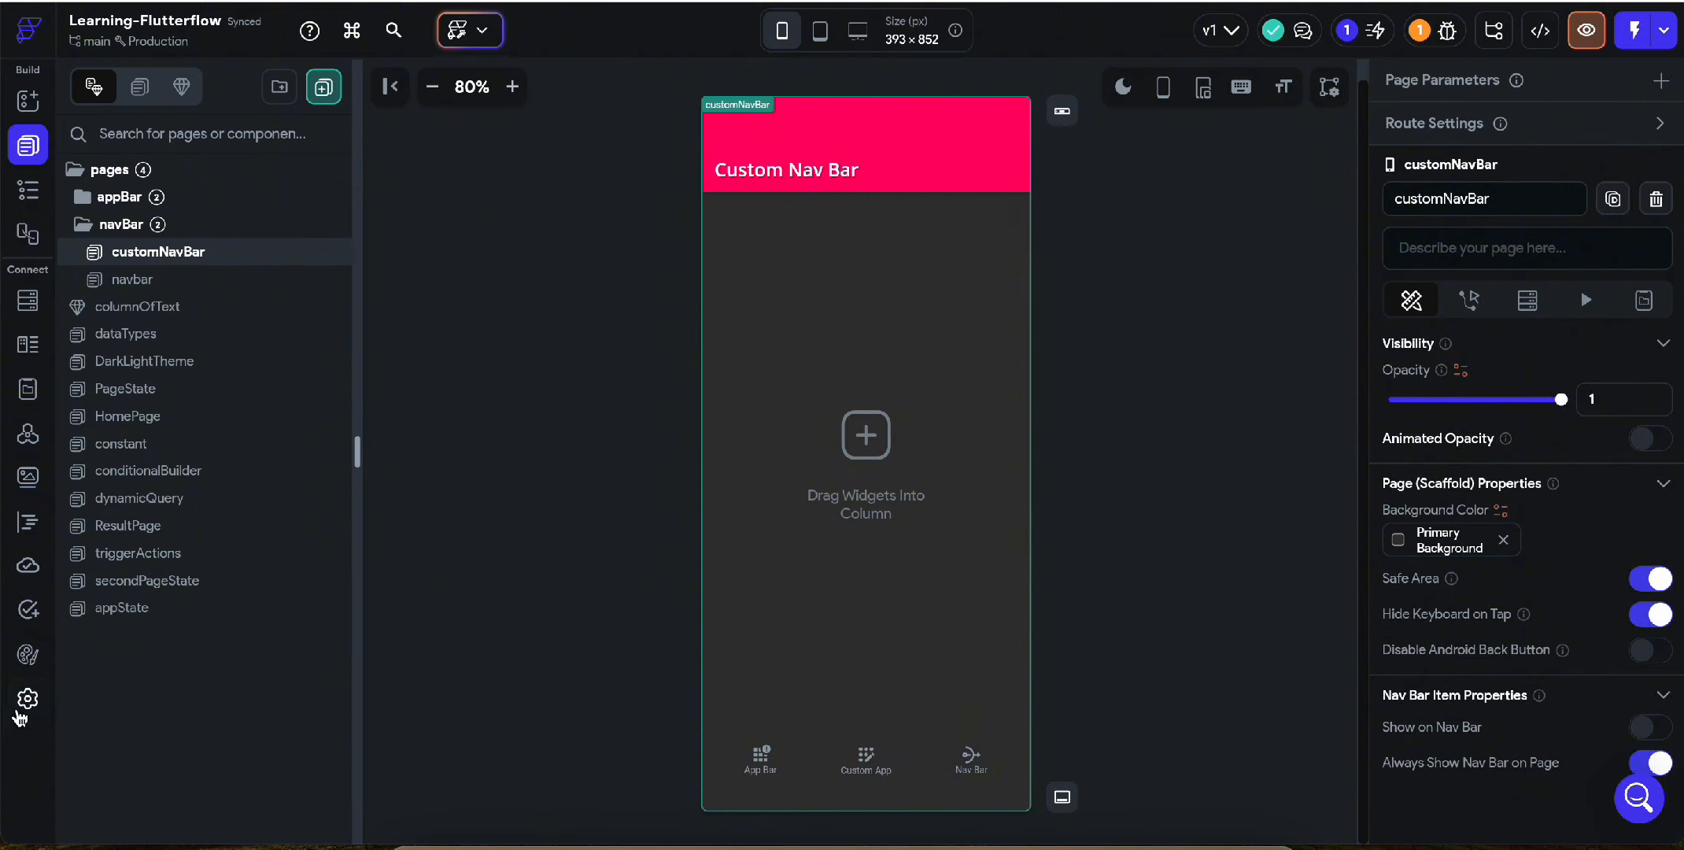
Step: Open the Nav Bar & App Bar app settings and set the nav bar color to Accent 1
{"action": "left_click", "coordinate": [29, 705]}
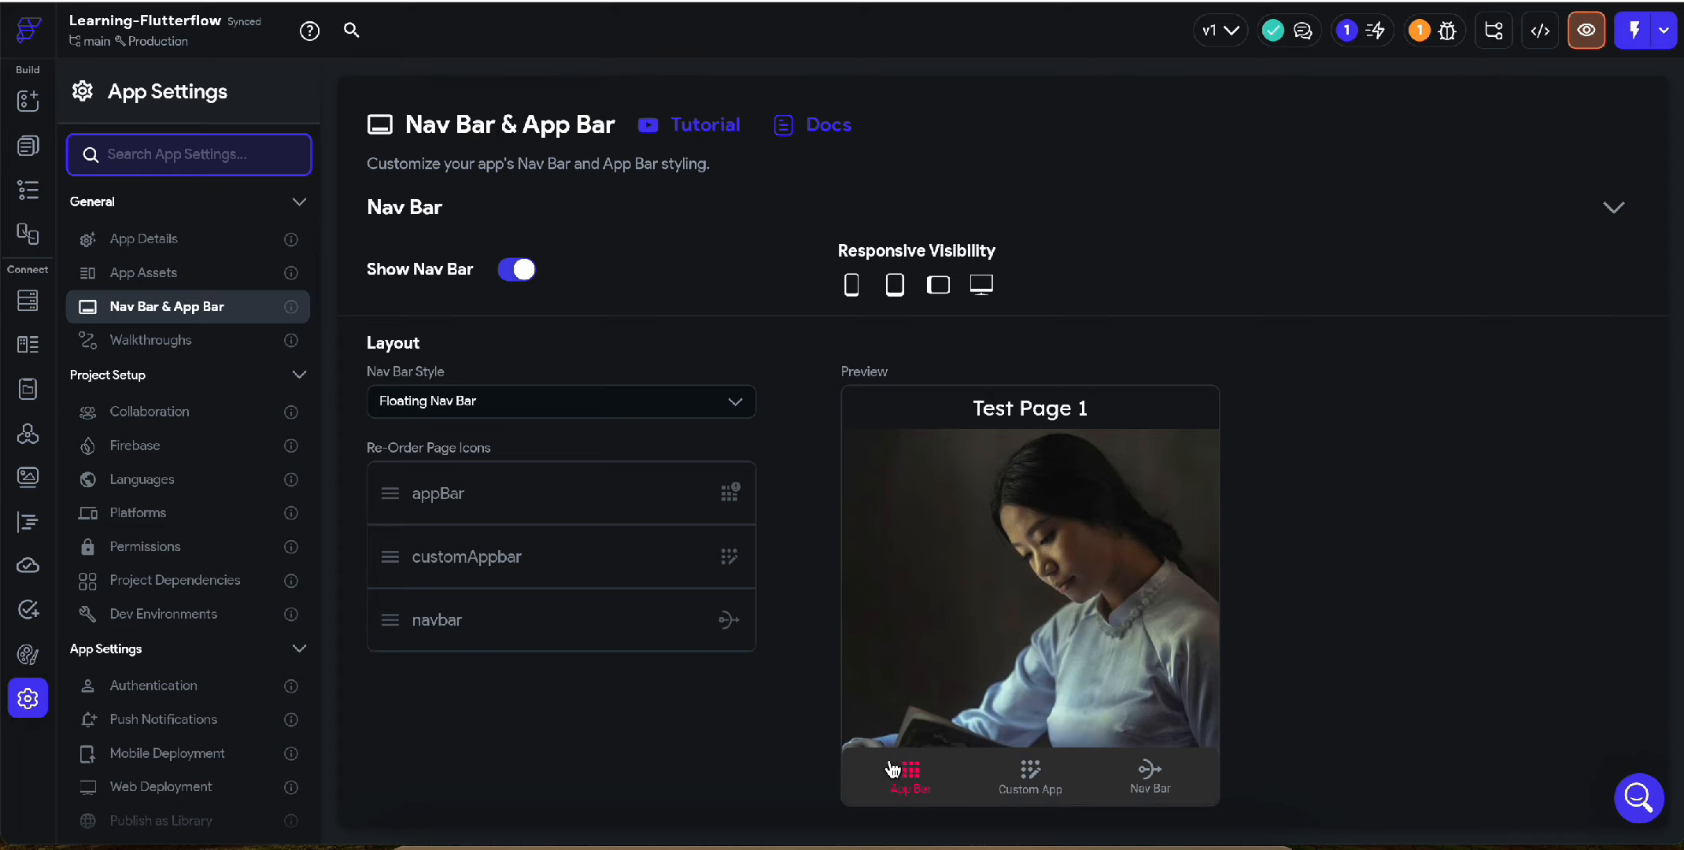
{"action": "scroll", "coordinate": [385, 519], "scroll_direction": "down", "scroll_amount": 5}
{"action": "left_click", "coordinate": [384, 496]}
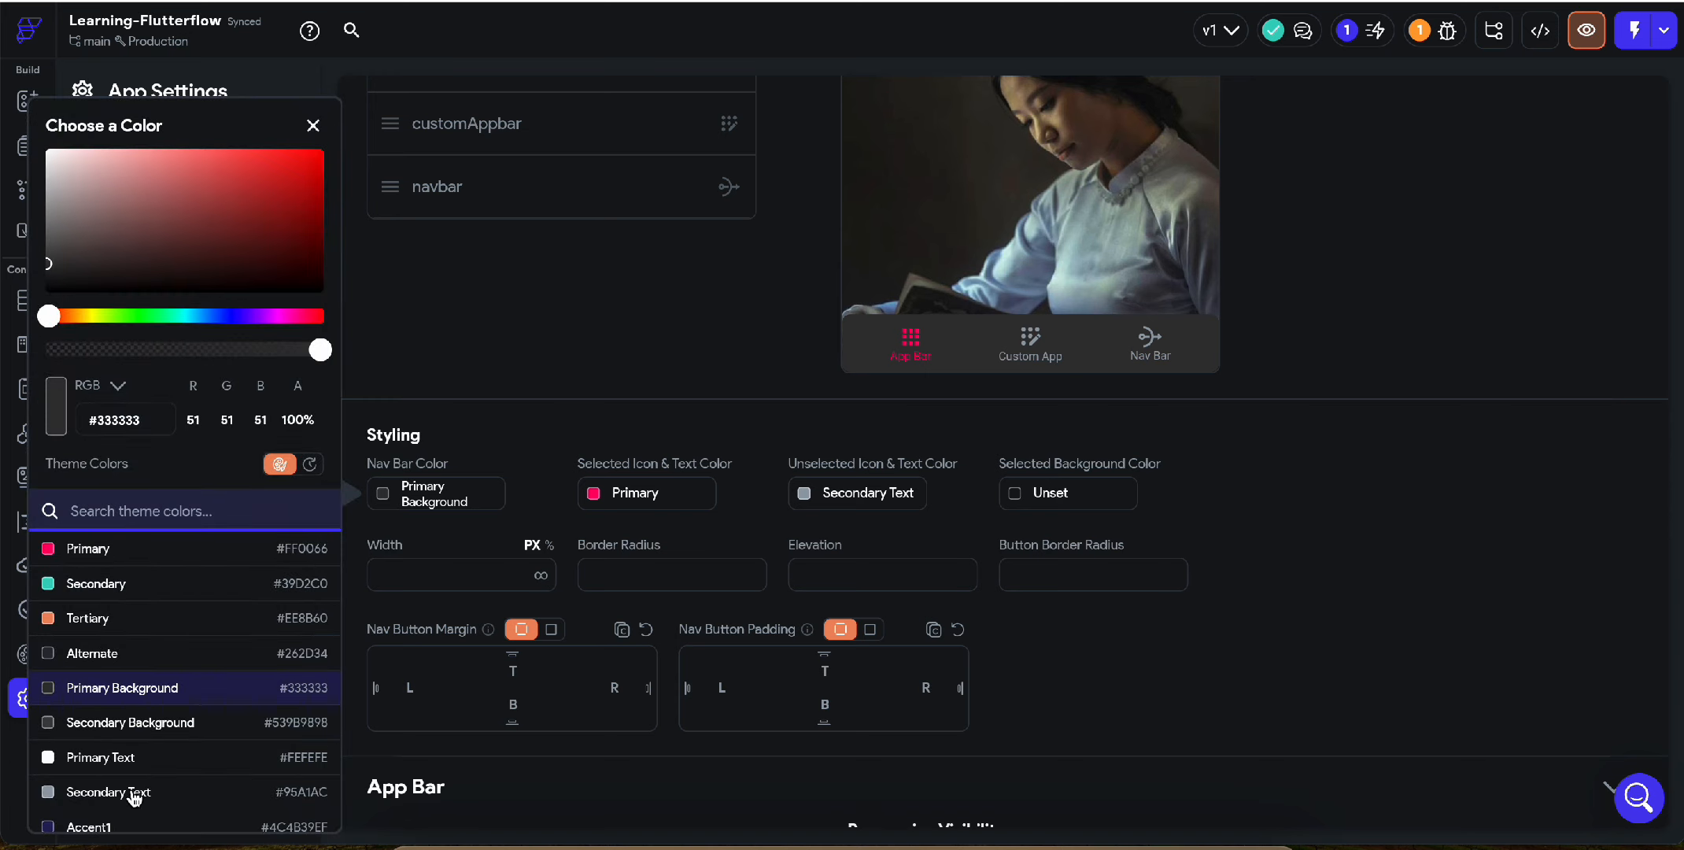
{"action": "left_click", "coordinate": [133, 827]}
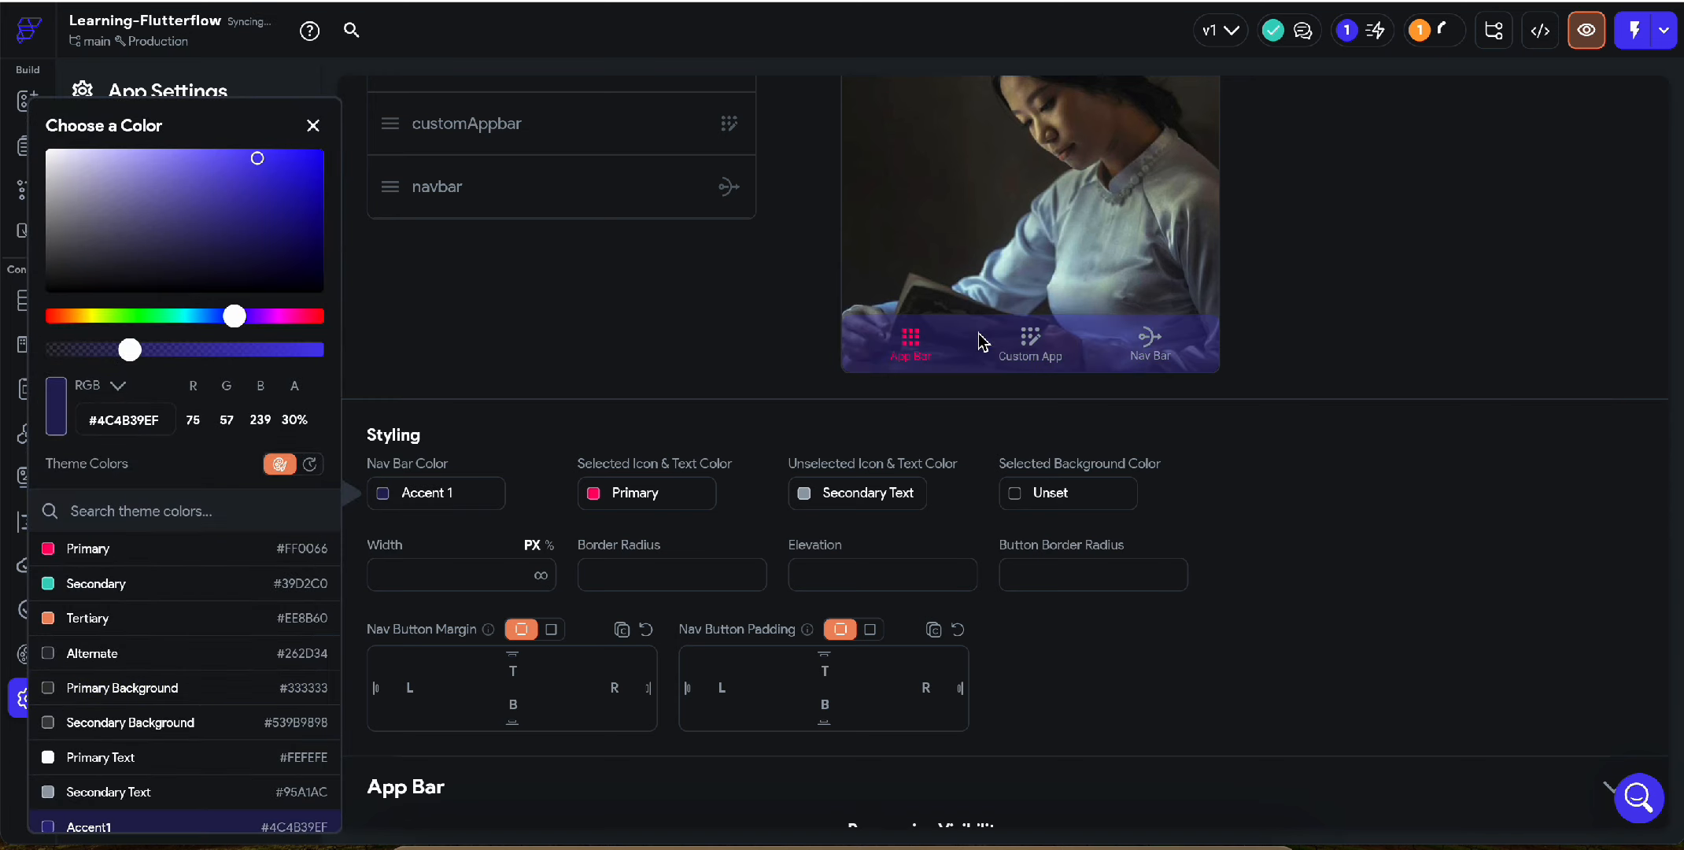
{"action": "left_click", "coordinate": [113, 620]}
{"action": "left_click", "coordinate": [122, 589]}
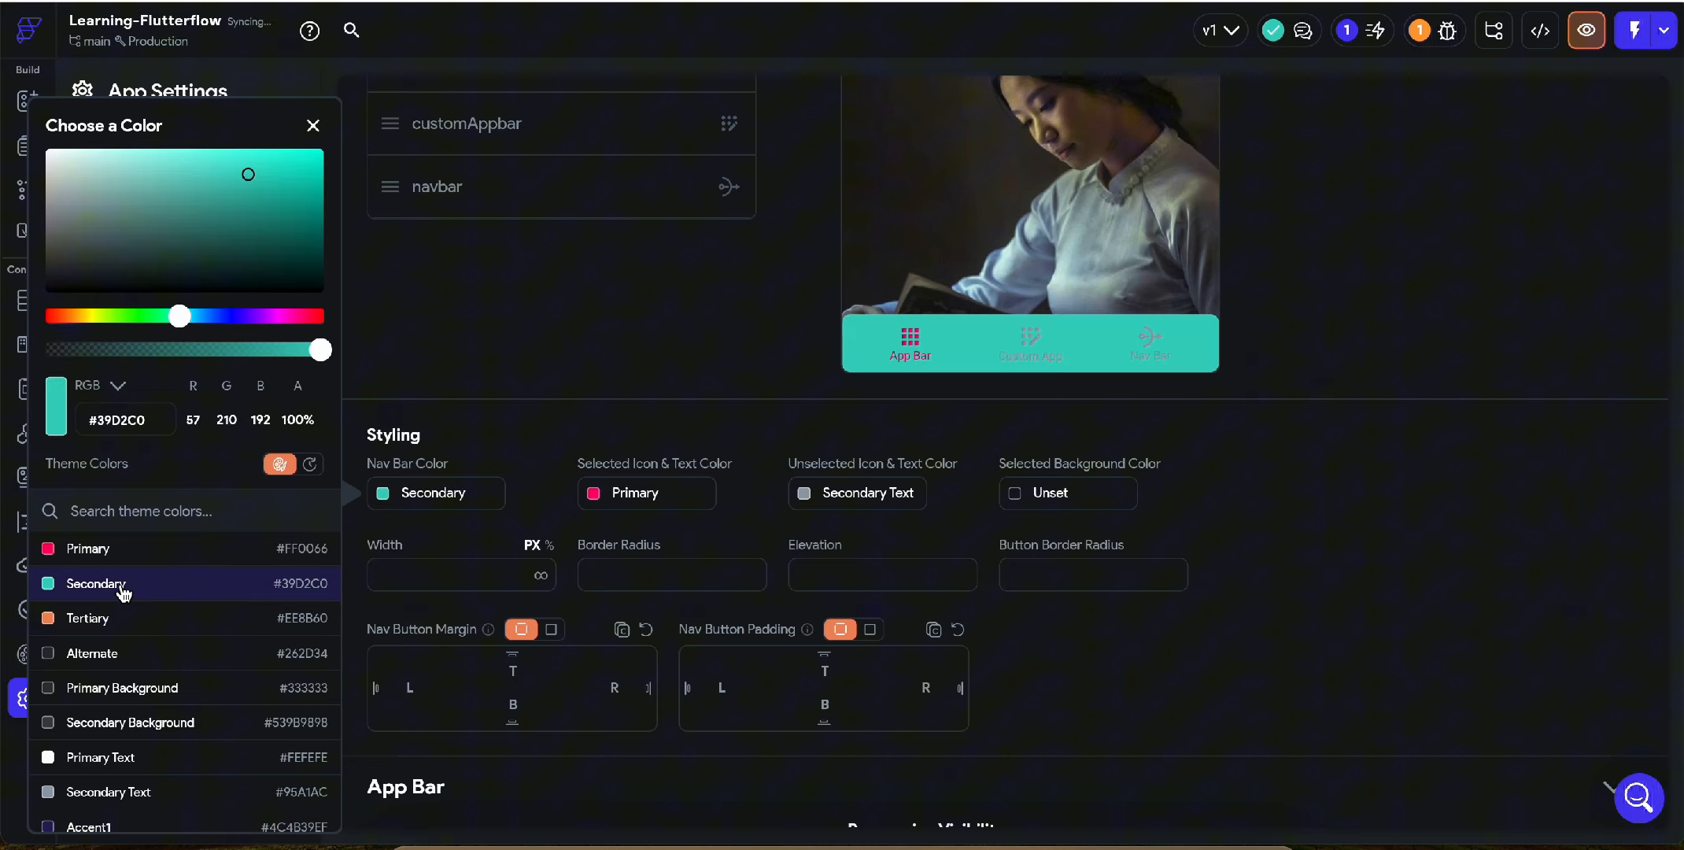
{"action": "left_click", "coordinate": [96, 826]}
{"action": "left_click", "coordinate": [465, 449]}
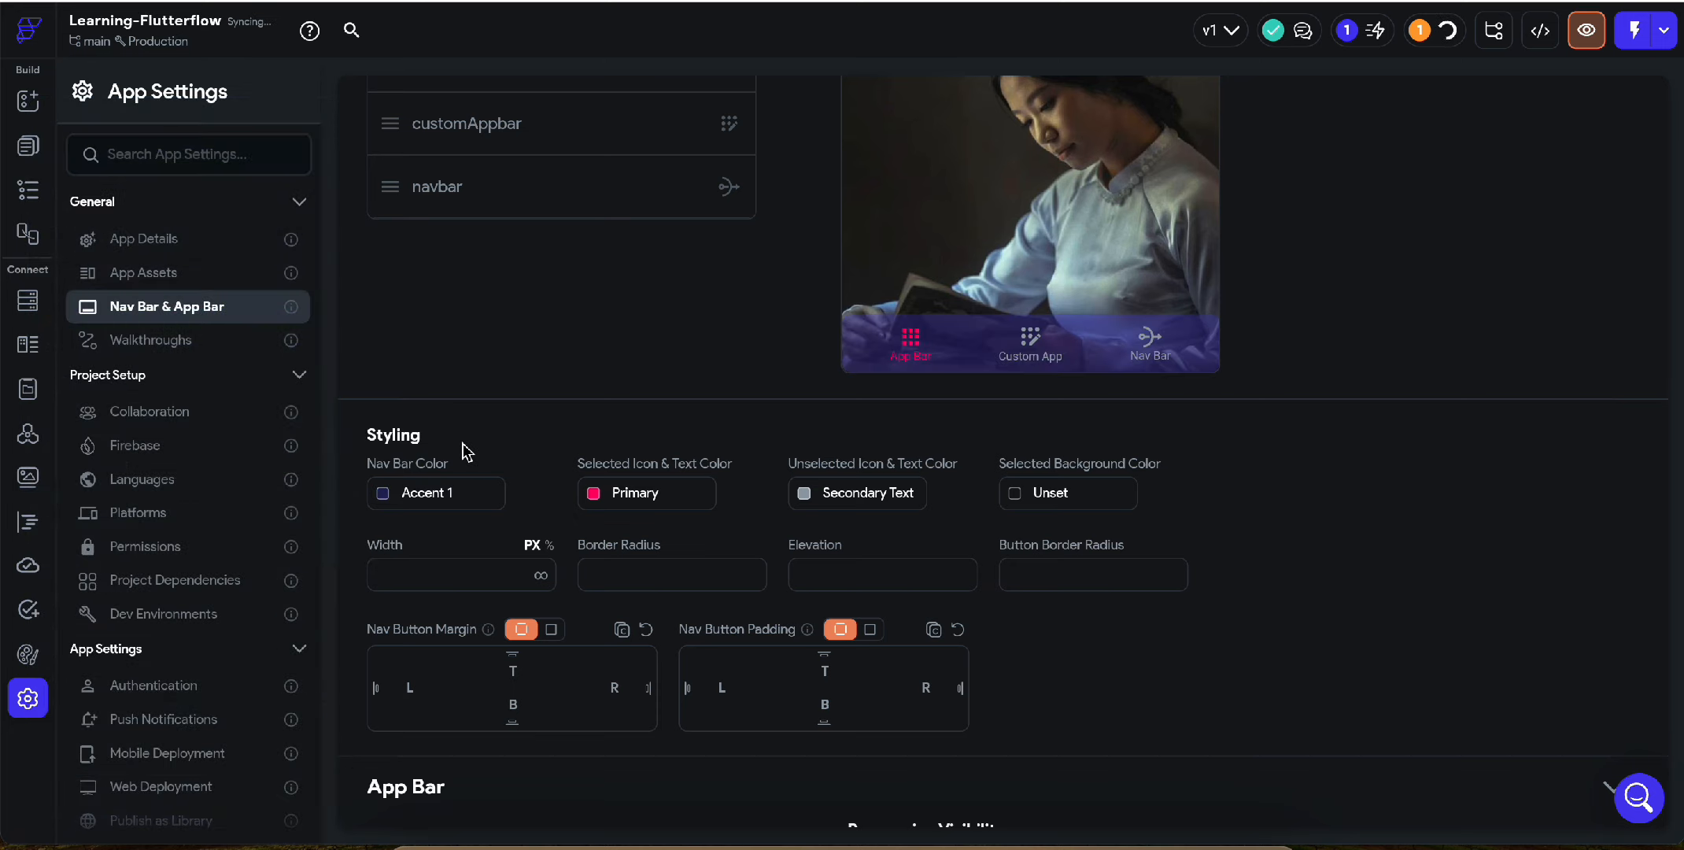
Step: Preview the nav bar with the Custom App item selected, then with the App Bar item selected
{"action": "scroll", "coordinate": [465, 448], "scroll_direction": "up", "scroll_amount": 1}
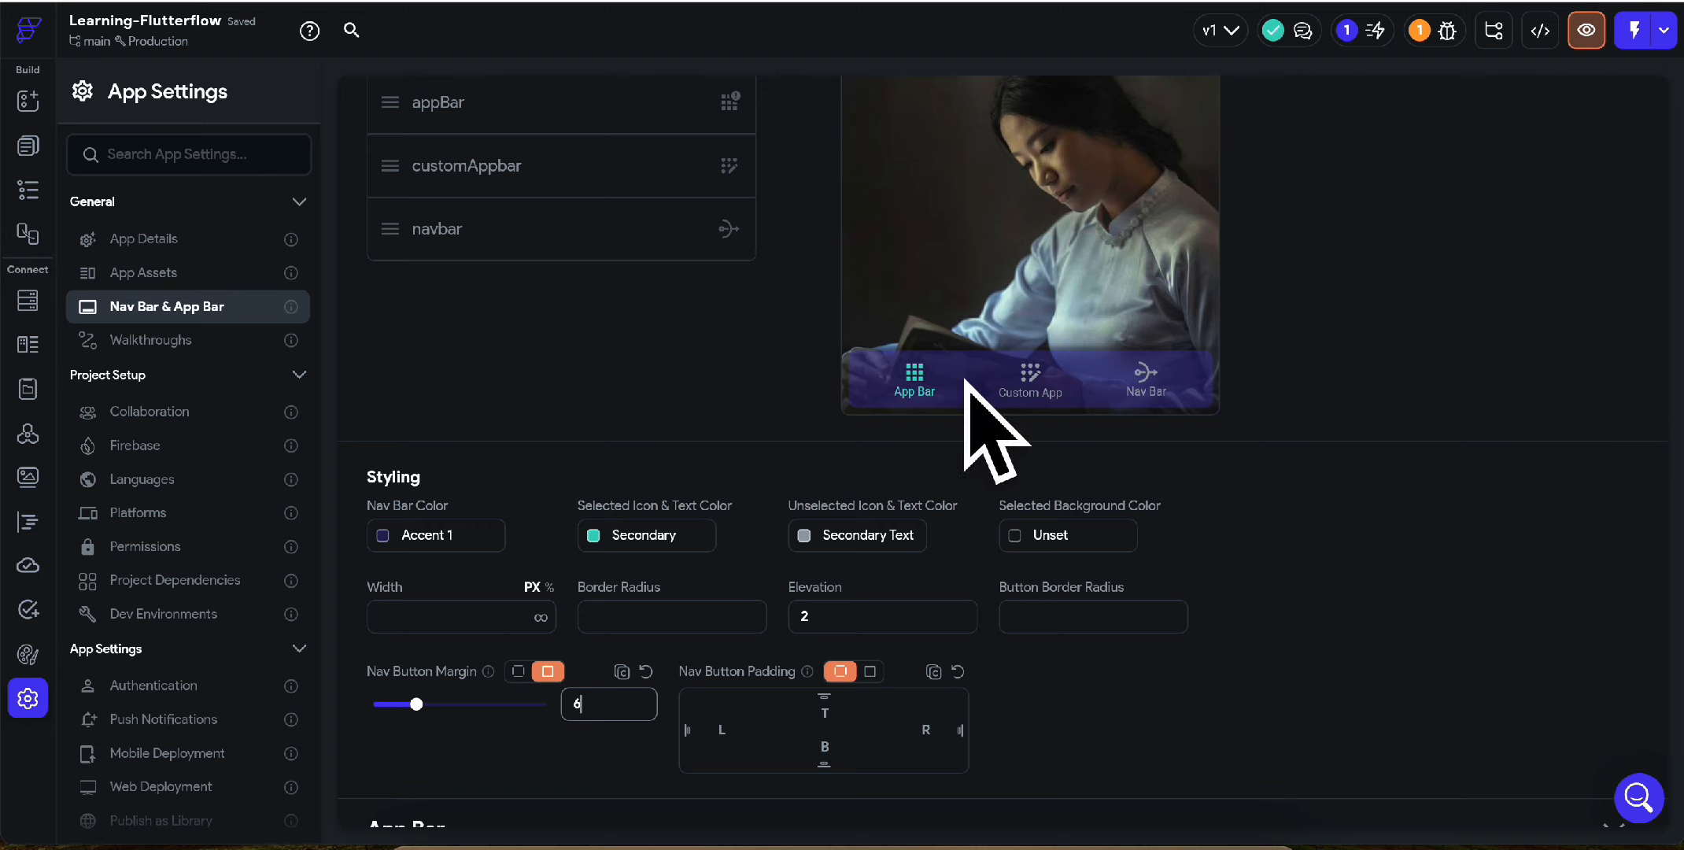
{"action": "left_click", "coordinate": [1003, 391]}
{"action": "left_click", "coordinate": [914, 378]}
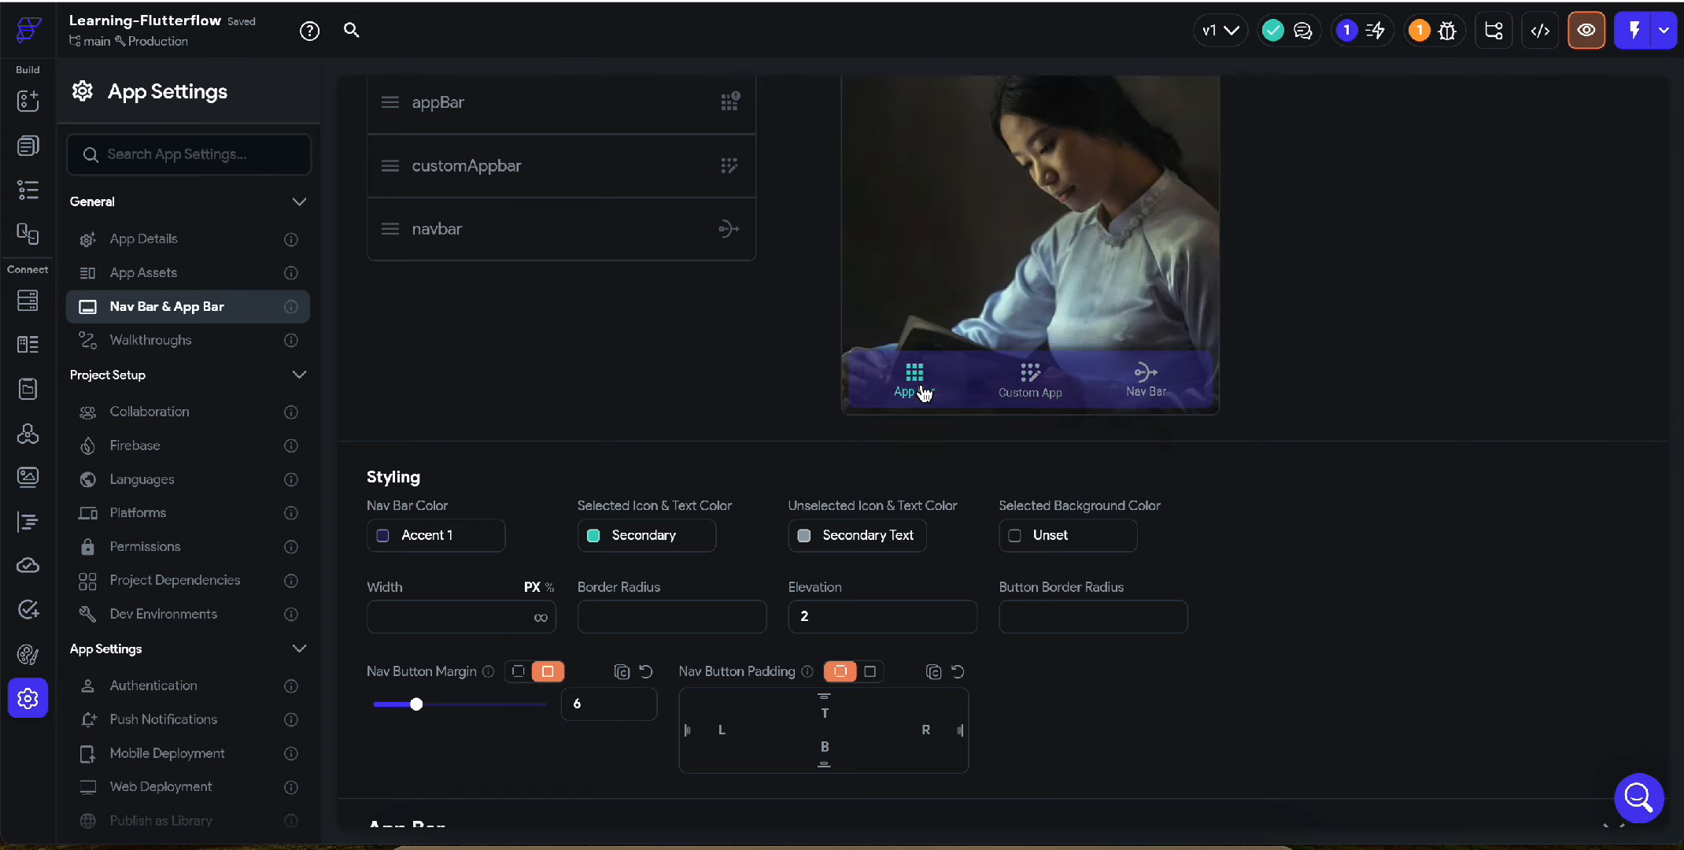
Step: Switch the nav bar style to Flutter Default Nav Bar and view the available styles
{"action": "scroll", "coordinate": [548, 380], "scroll_direction": "up", "scroll_amount": 4}
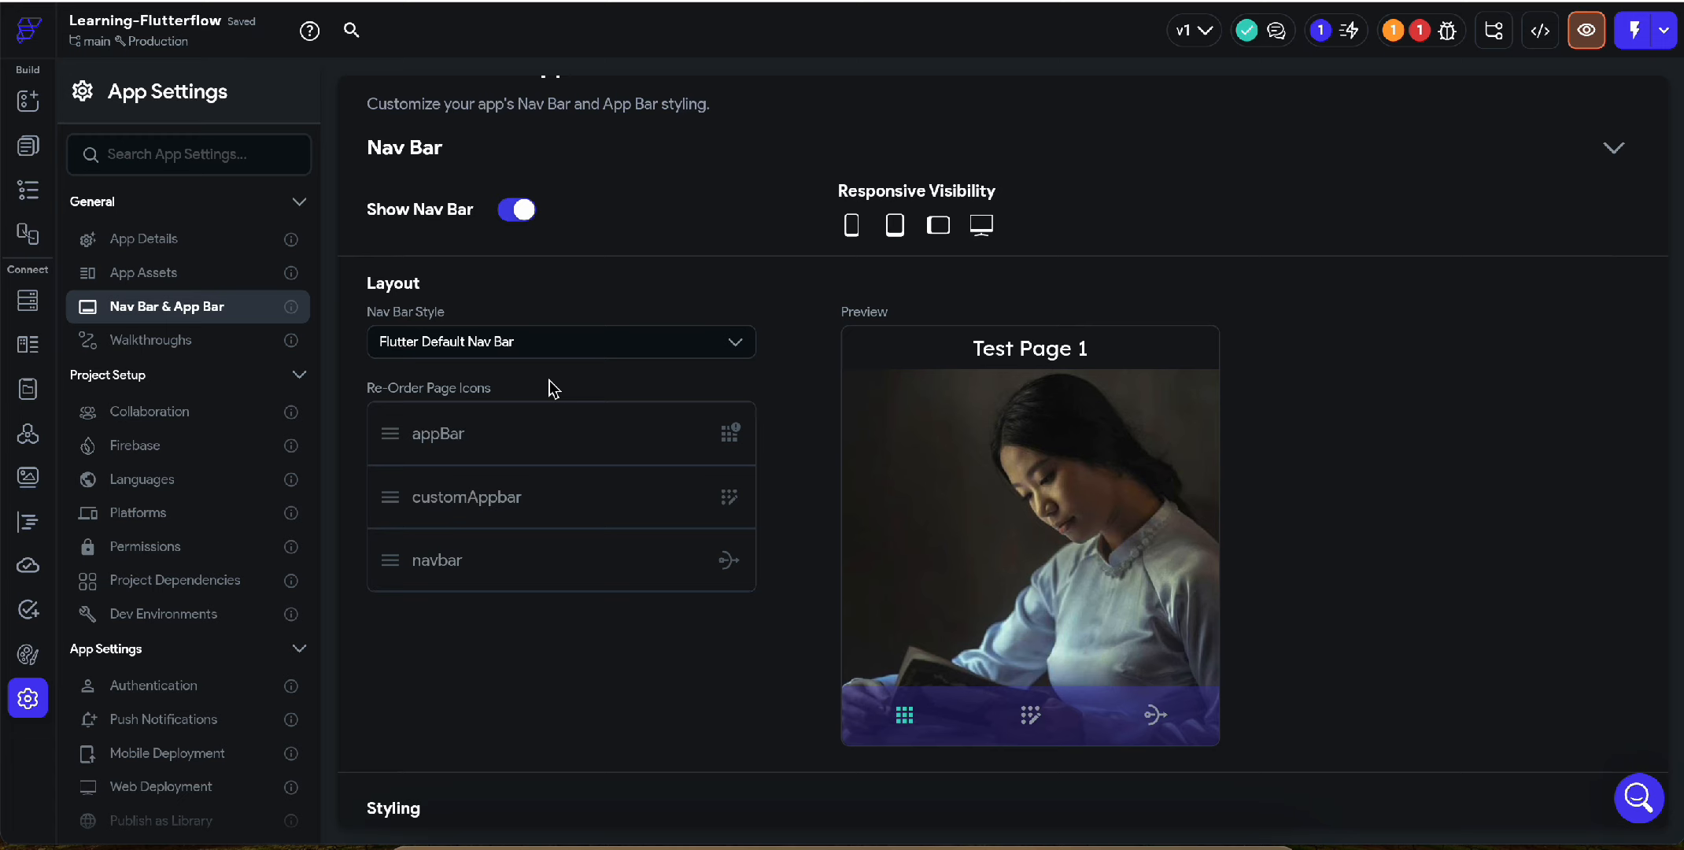
{"action": "scroll", "coordinate": [563, 401], "scroll_direction": "down", "scroll_amount": 2}
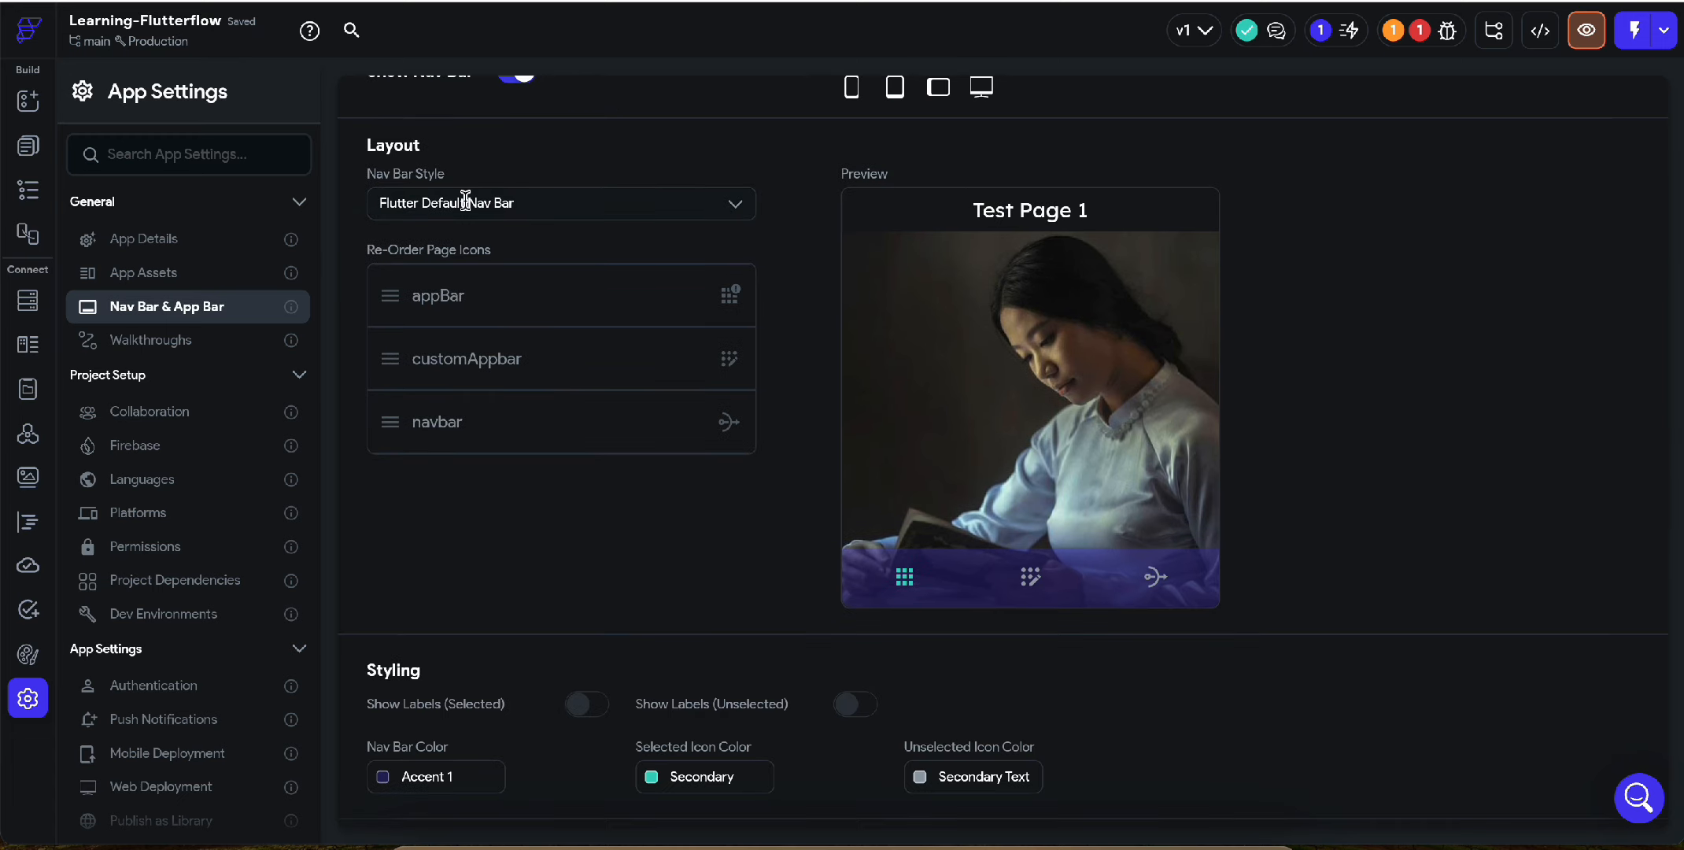
{"action": "left_click_drag", "start_coordinate": [376, 204], "coordinate": [516, 205]}
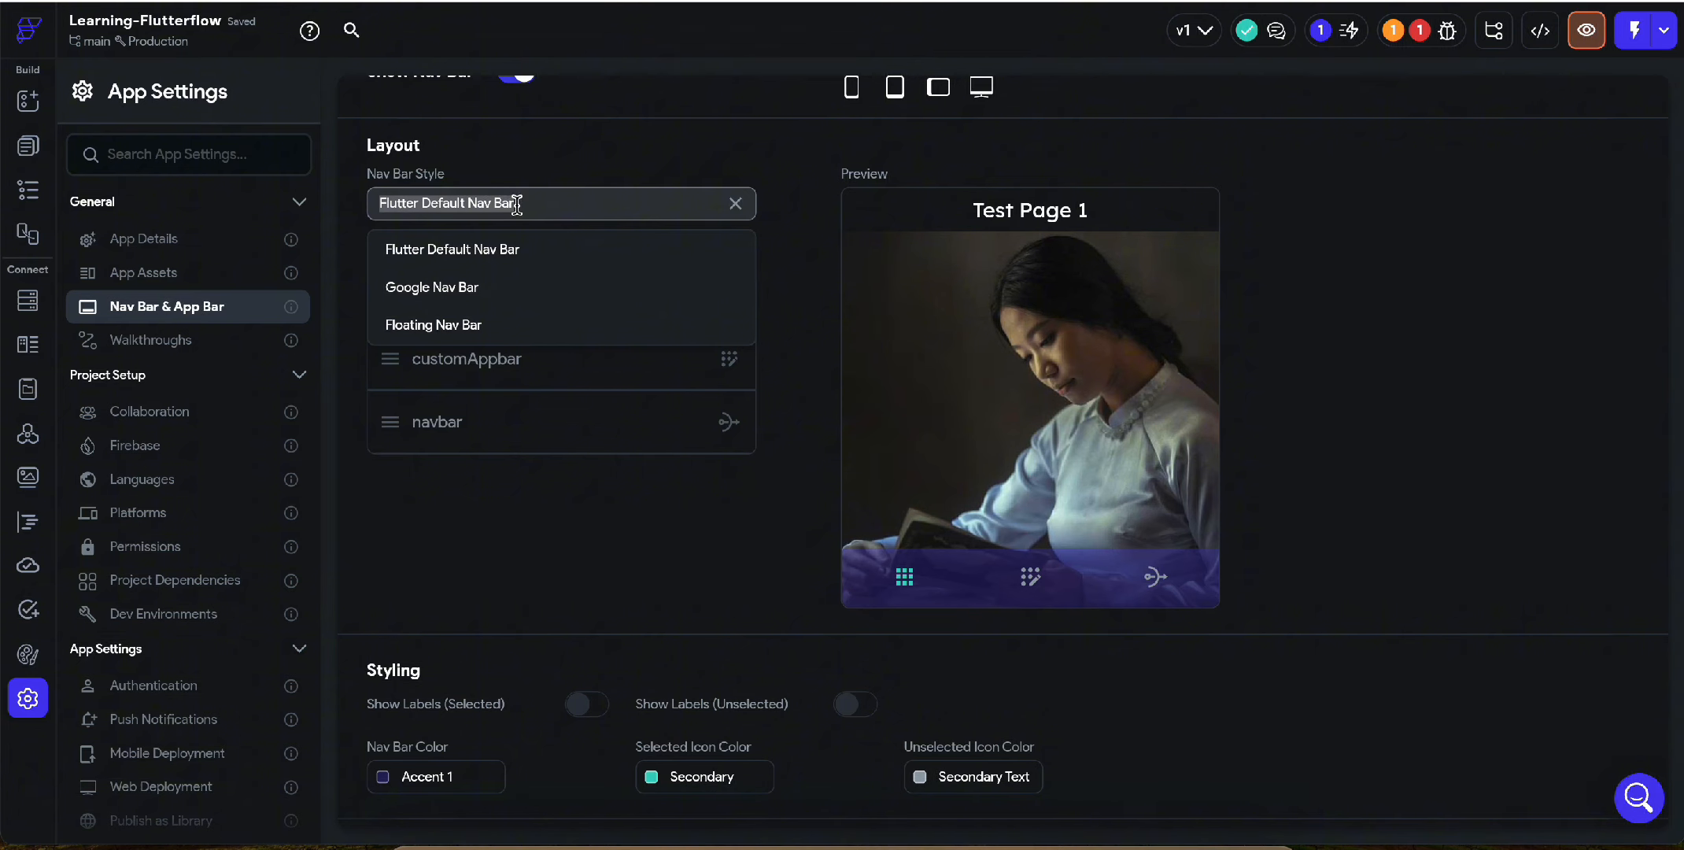
{"action": "left_click", "coordinate": [558, 153]}
Step: Try the label options for selected and unselected nav bar items, turning each one on and back off
{"action": "scroll", "coordinate": [603, 525], "scroll_direction": "down", "scroll_amount": 1}
{"action": "scroll", "coordinate": [603, 523], "scroll_direction": "down", "scroll_amount": 2}
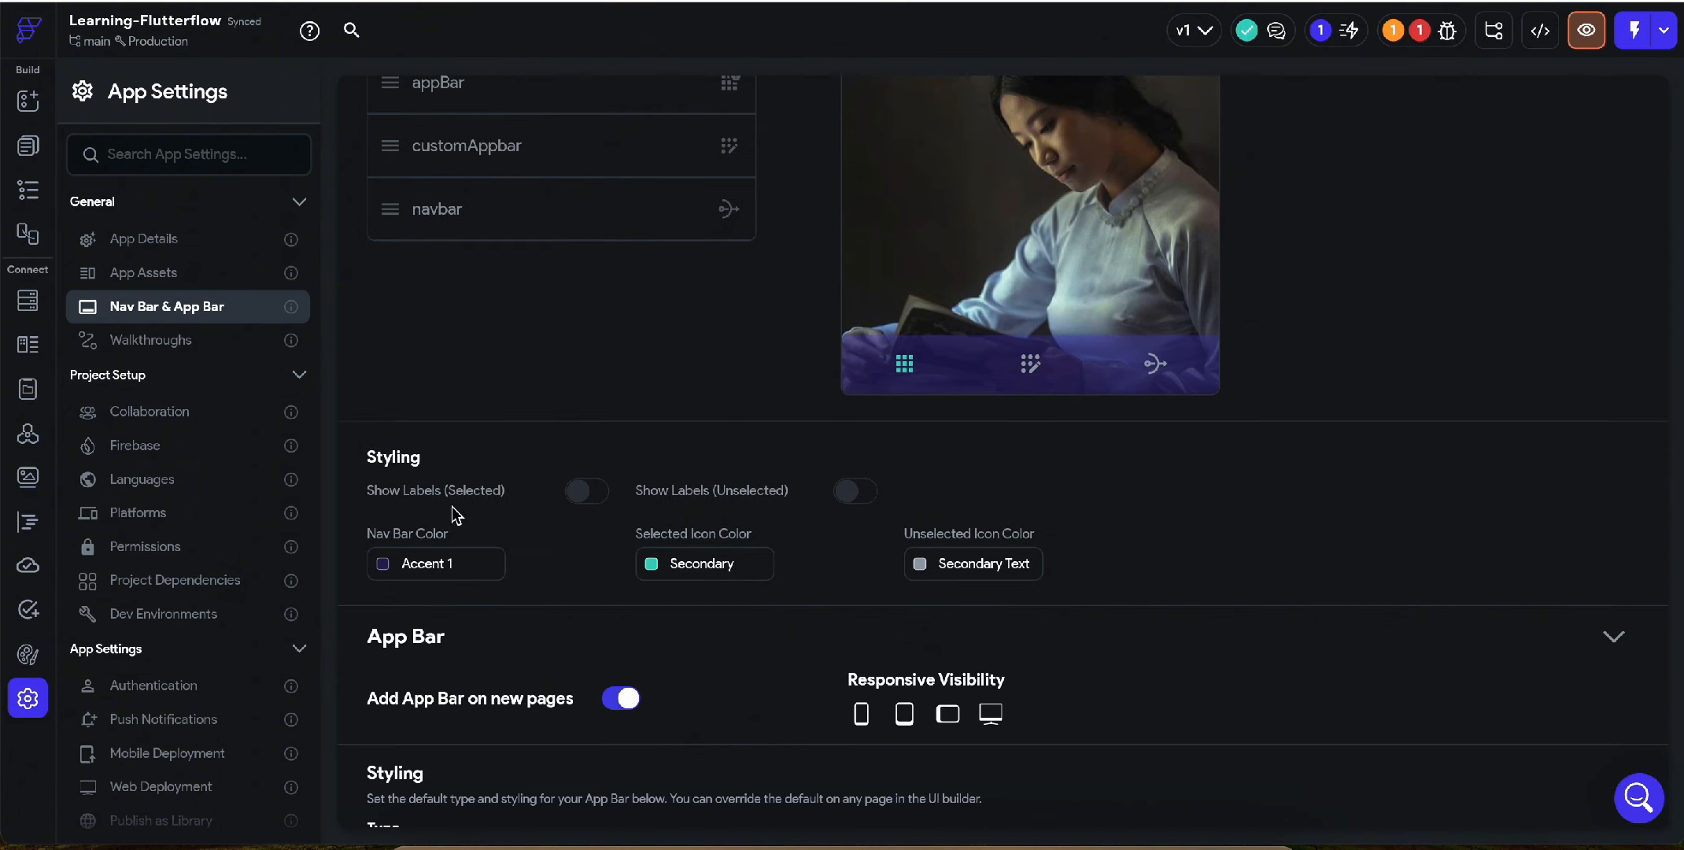
{"action": "left_click", "coordinate": [582, 496]}
{"action": "left_click", "coordinate": [583, 497]}
{"action": "left_click", "coordinate": [863, 493]}
{"action": "left_click", "coordinate": [863, 494]}
{"action": "left_click", "coordinate": [582, 496]}
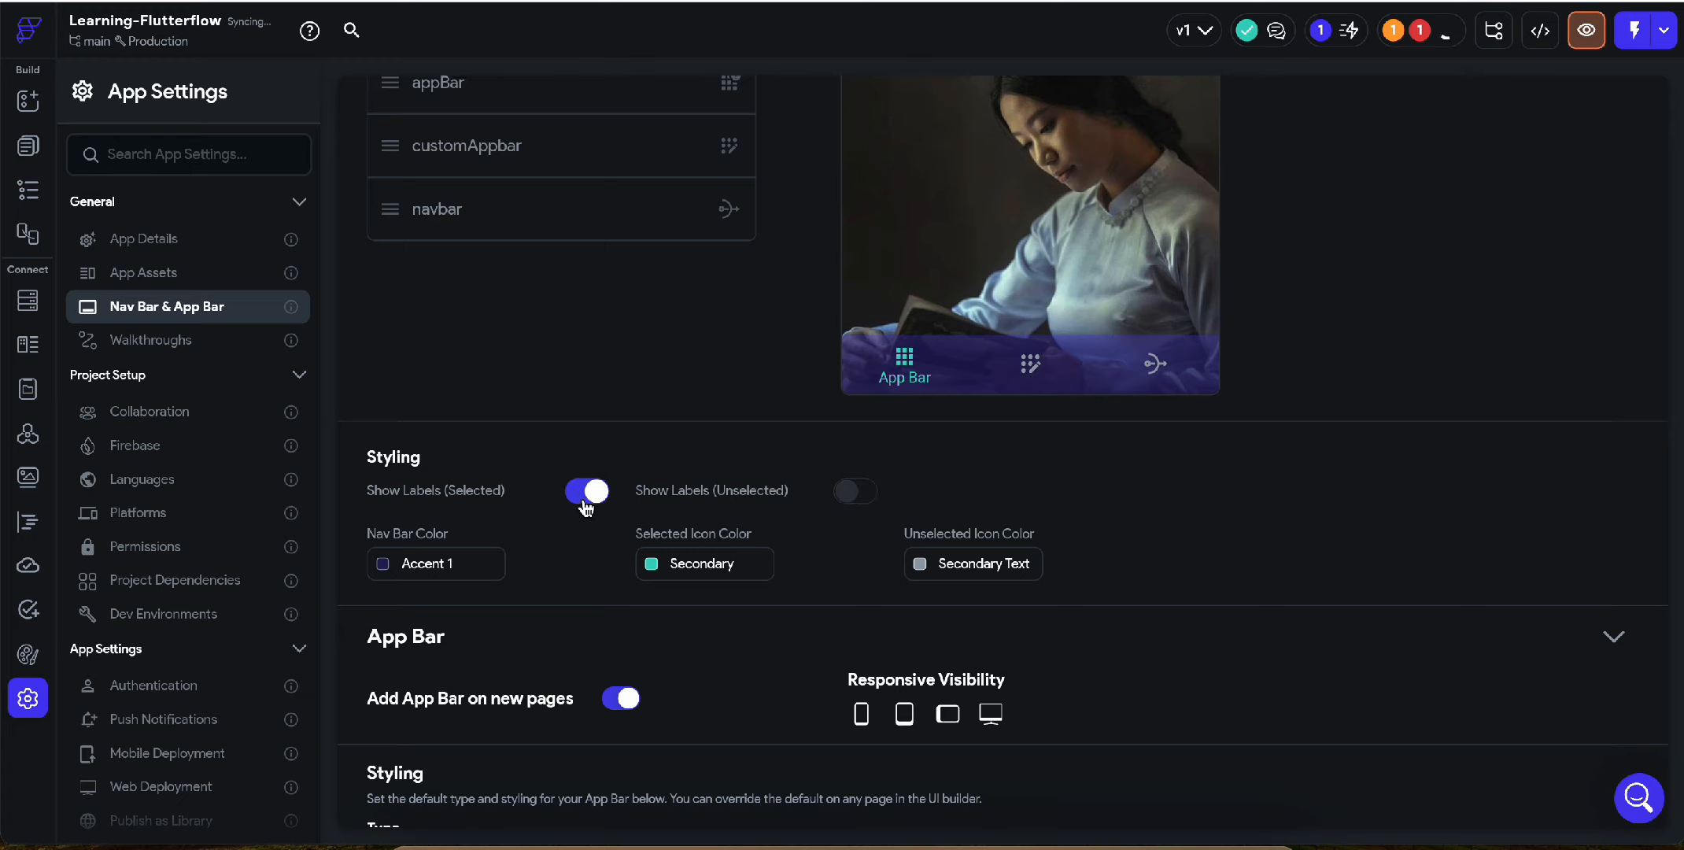
{"action": "left_click", "coordinate": [582, 496]}
Step: Change the nav bar style to Google Nav Bar and set a uniform nav button padding of 12
{"action": "scroll", "coordinate": [583, 499], "scroll_direction": "up", "scroll_amount": 3}
{"action": "scroll", "coordinate": [583, 499], "scroll_direction": "up", "scroll_amount": 2}
{"action": "left_click", "coordinate": [537, 333]}
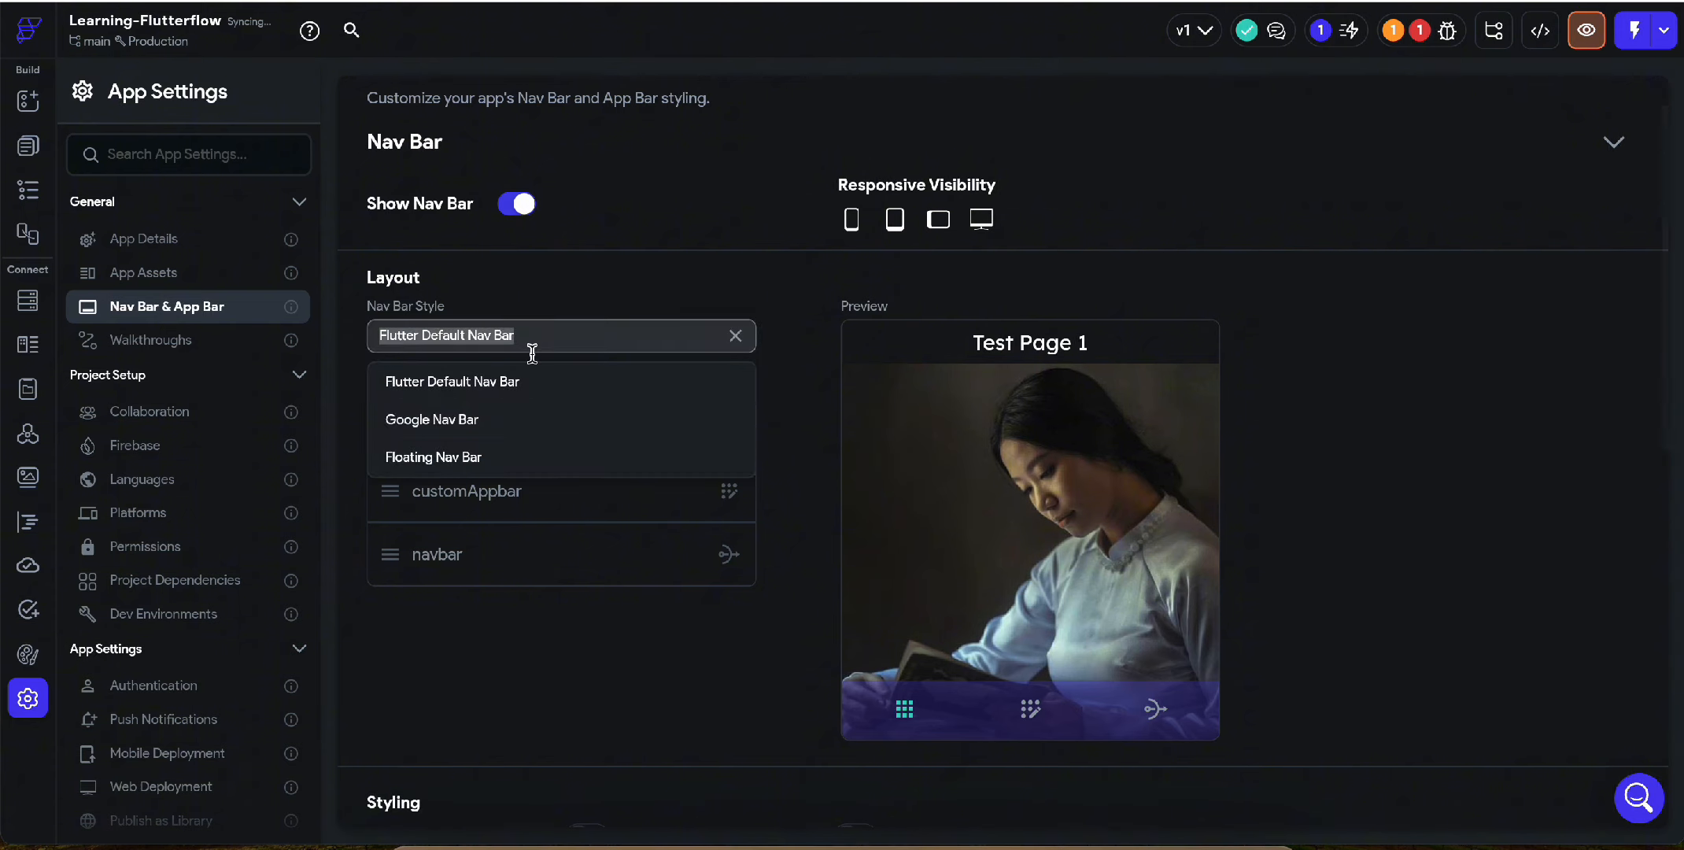
{"action": "left_click", "coordinate": [524, 420]}
{"action": "scroll", "coordinate": [575, 540], "scroll_direction": "down", "scroll_amount": 5}
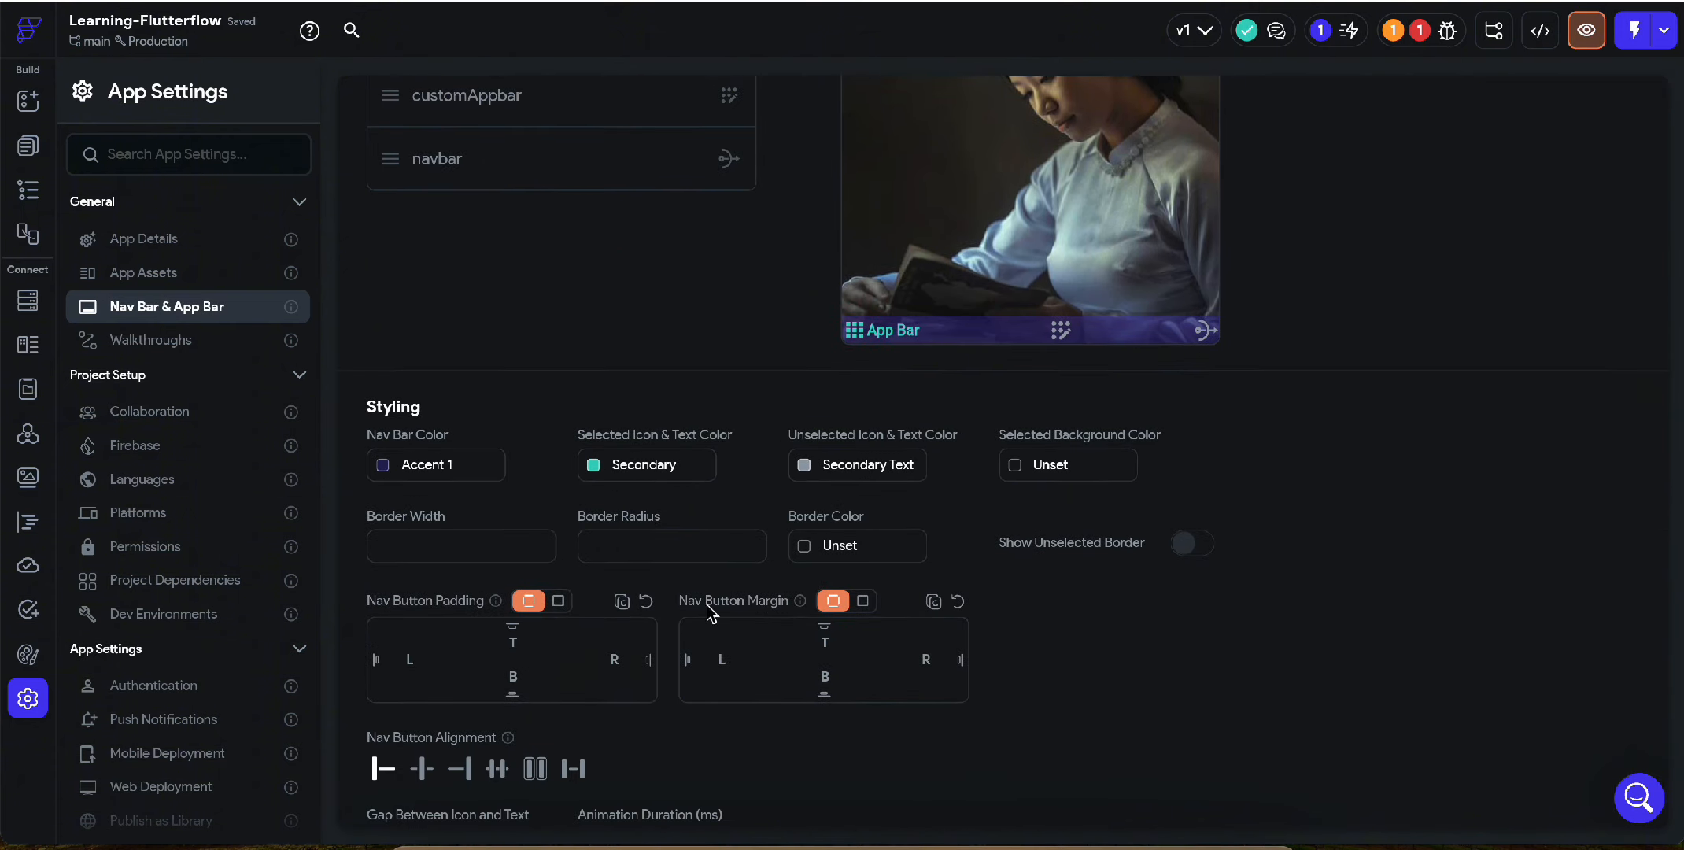
{"action": "left_click", "coordinate": [556, 602]}
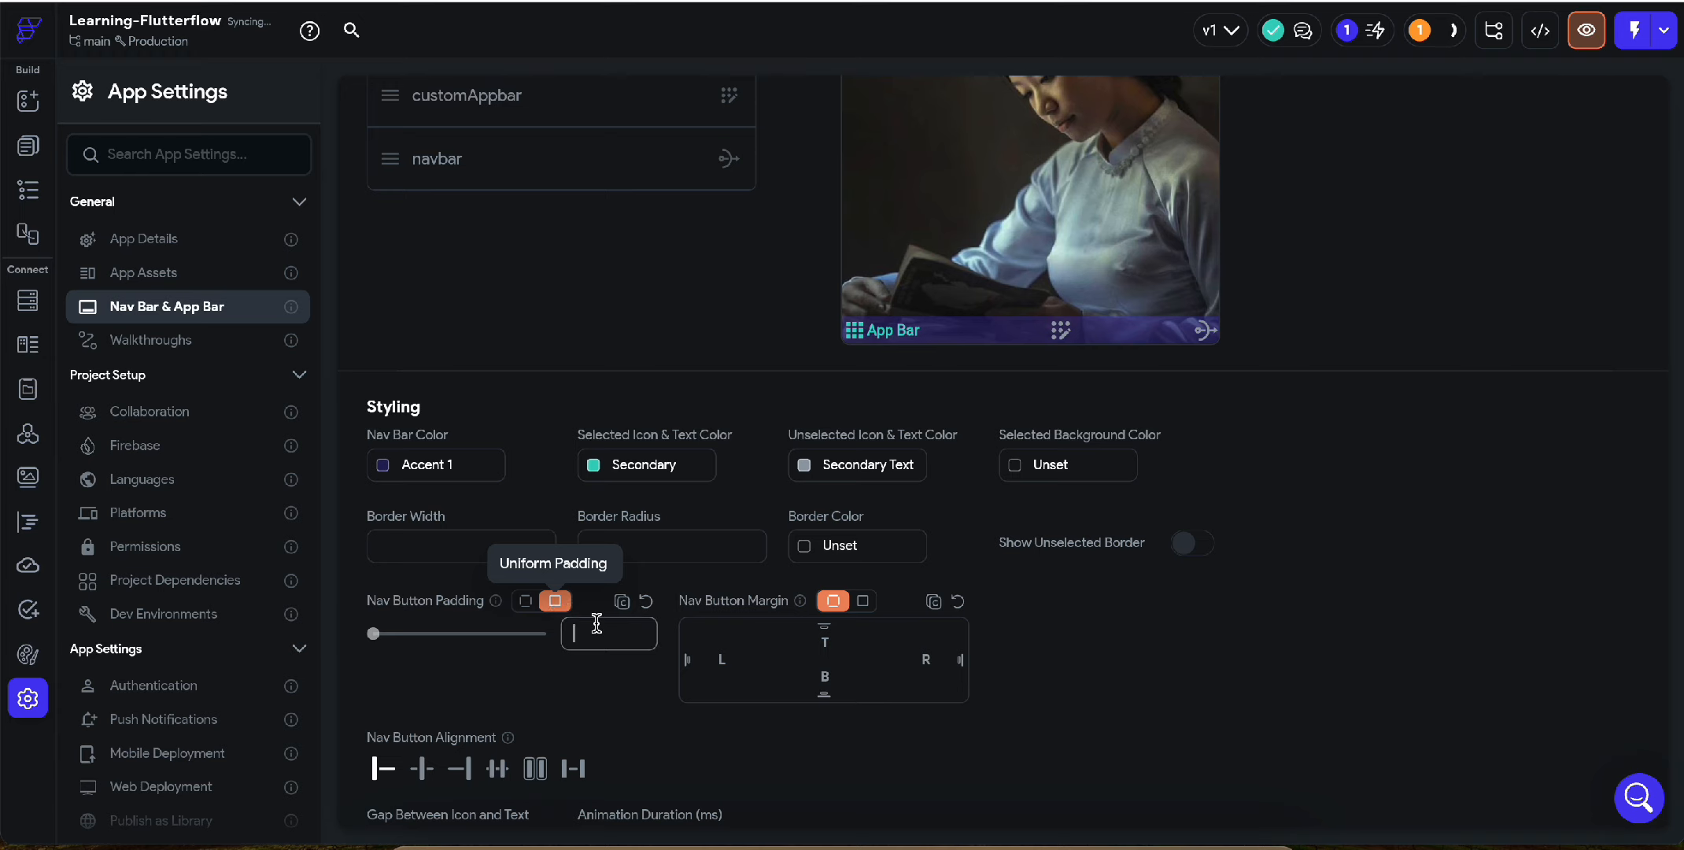
{"action": "type", "text": "12"}
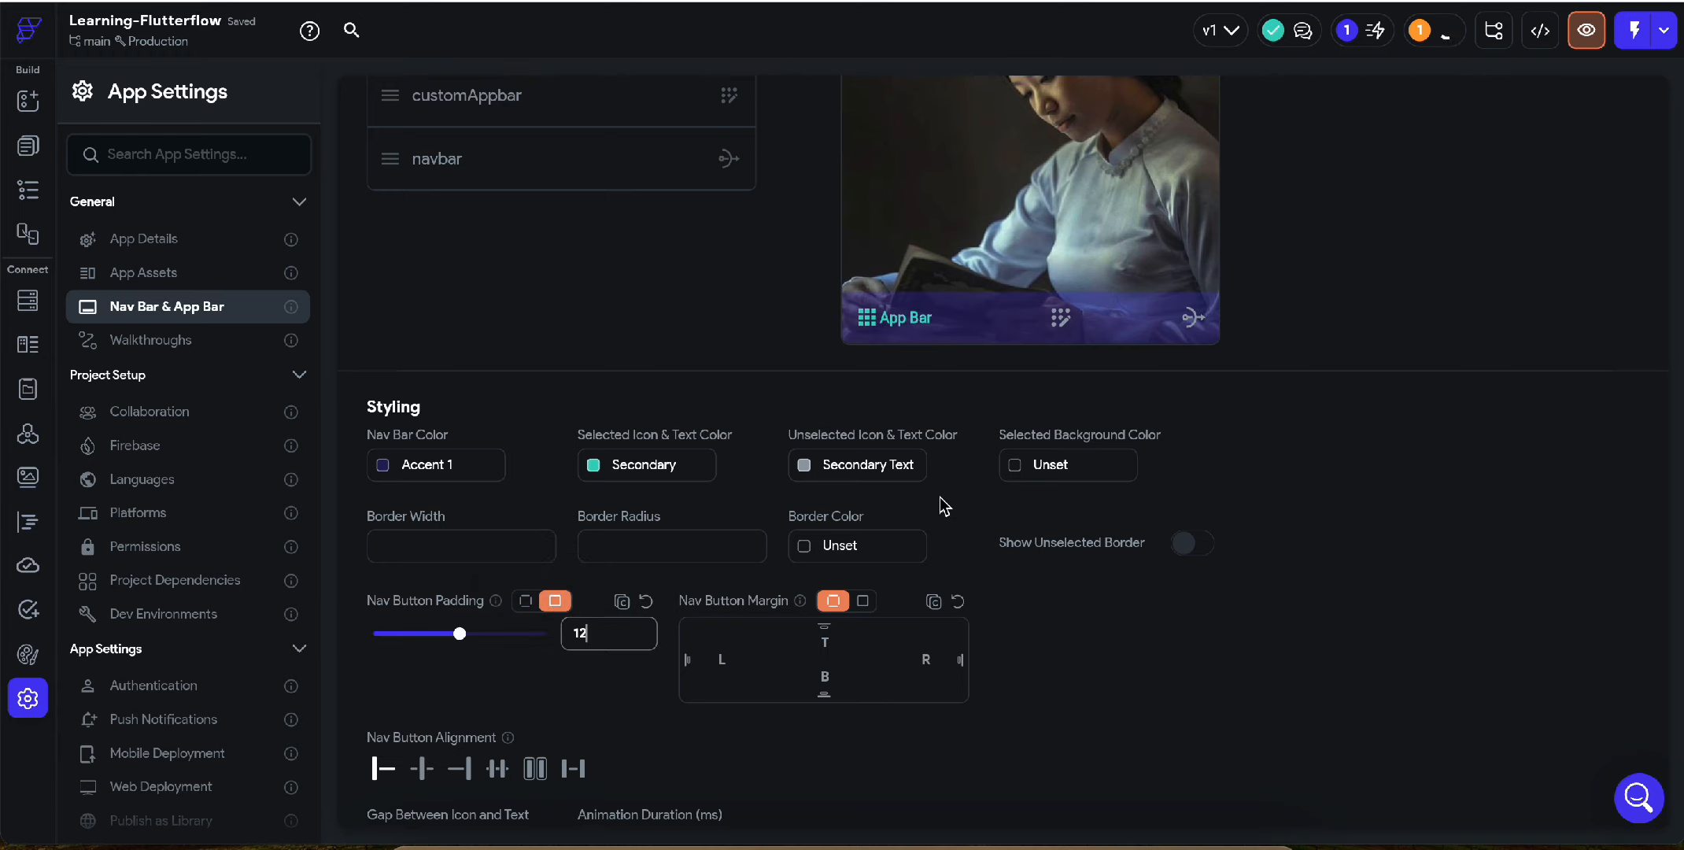
Step: Give the nav buttons a border of width 2 in the Primary color and show it on unselected items too
{"action": "left_click", "coordinate": [1193, 543]}
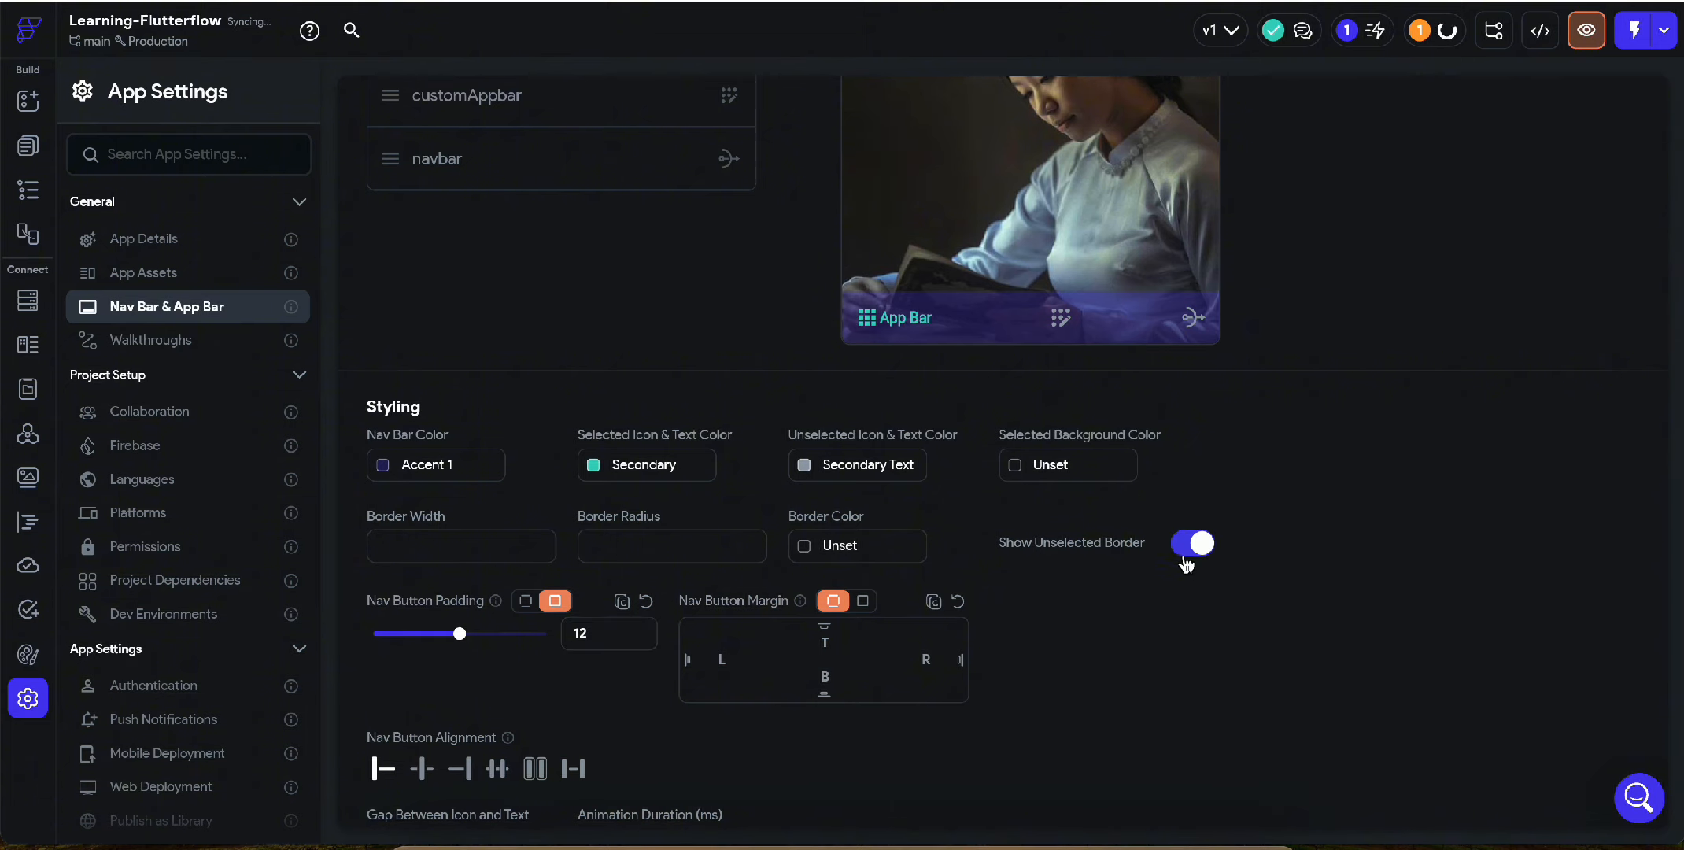
{"action": "left_click", "coordinate": [1194, 551]}
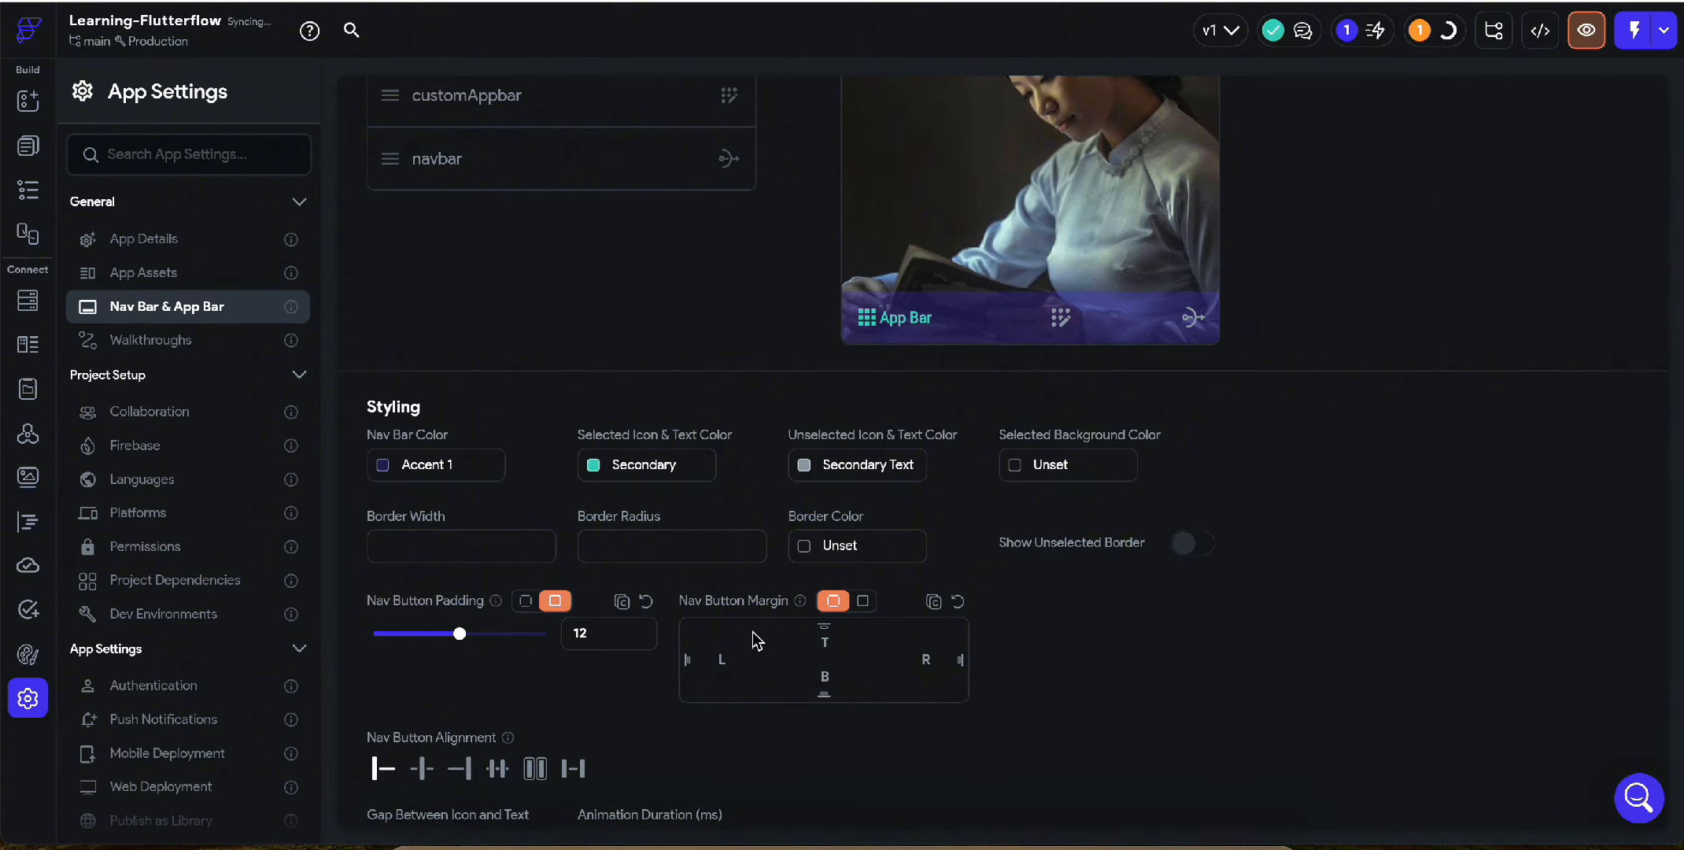
{"action": "left_click", "coordinate": [551, 556]}
{"action": "type", "text": "2"}
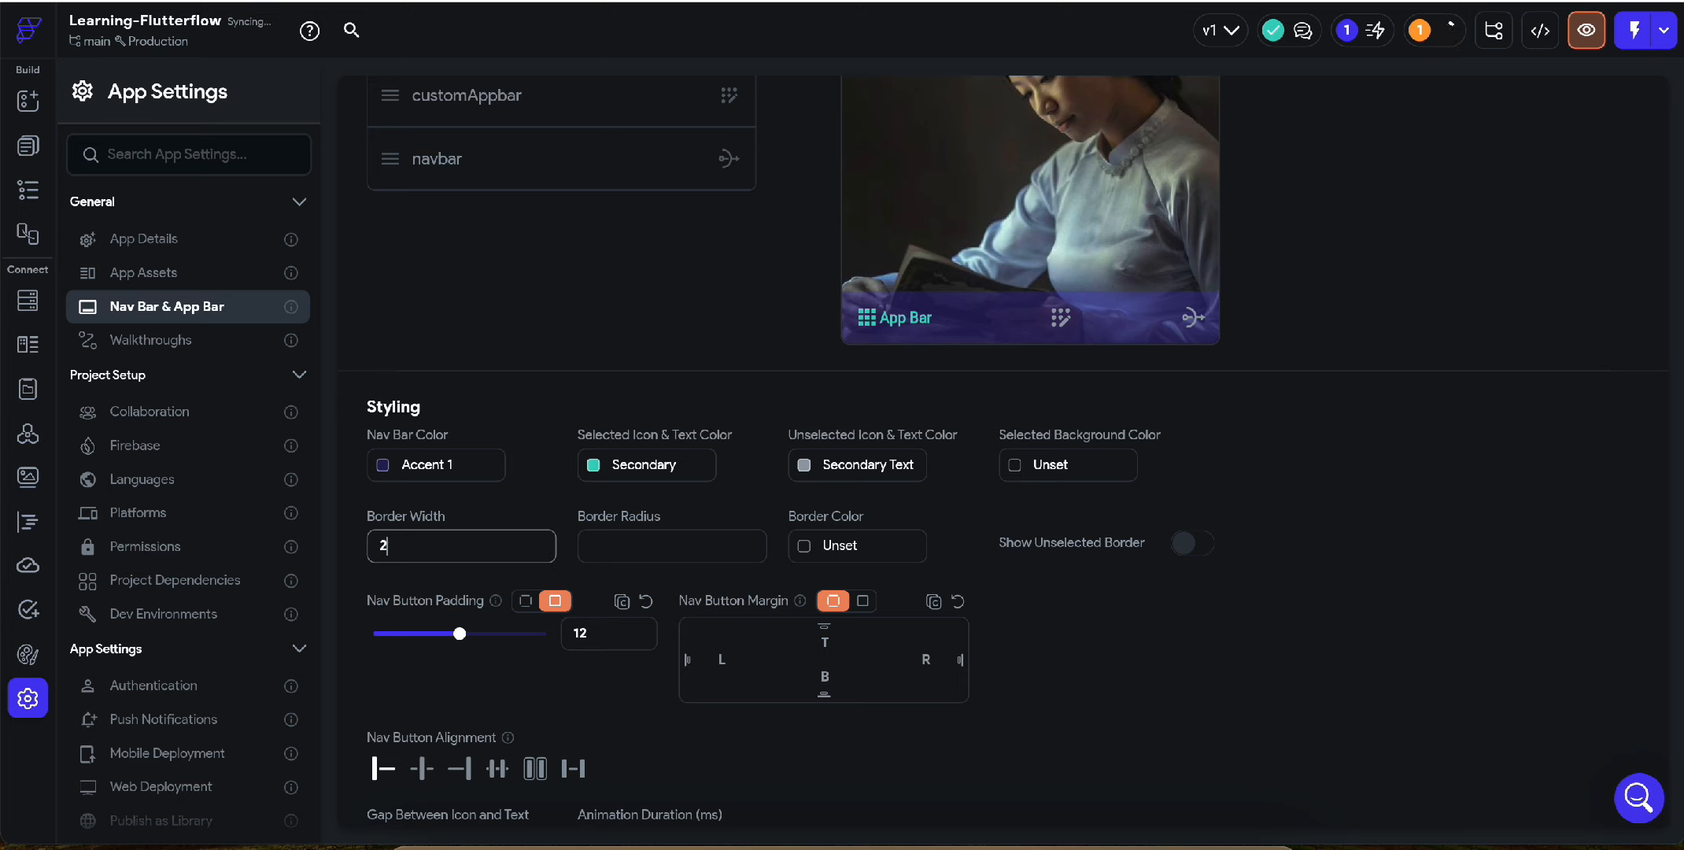
{"action": "left_click", "coordinate": [807, 547]}
{"action": "left_click", "coordinate": [512, 549]}
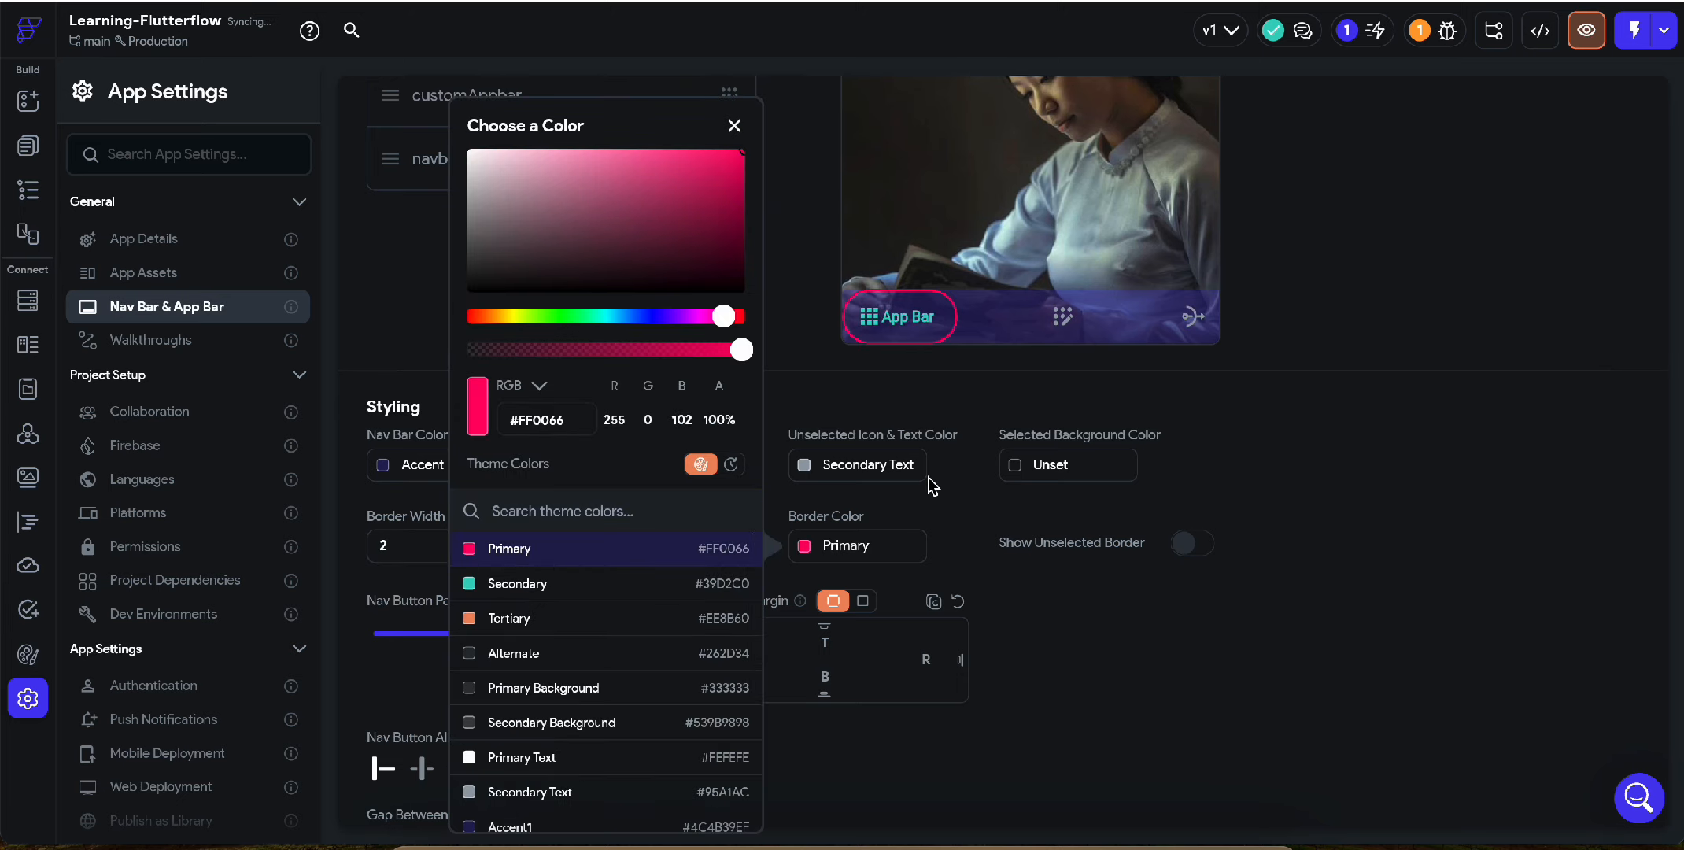
{"action": "left_click", "coordinate": [1194, 586]}
{"action": "left_click", "coordinate": [1192, 547]}
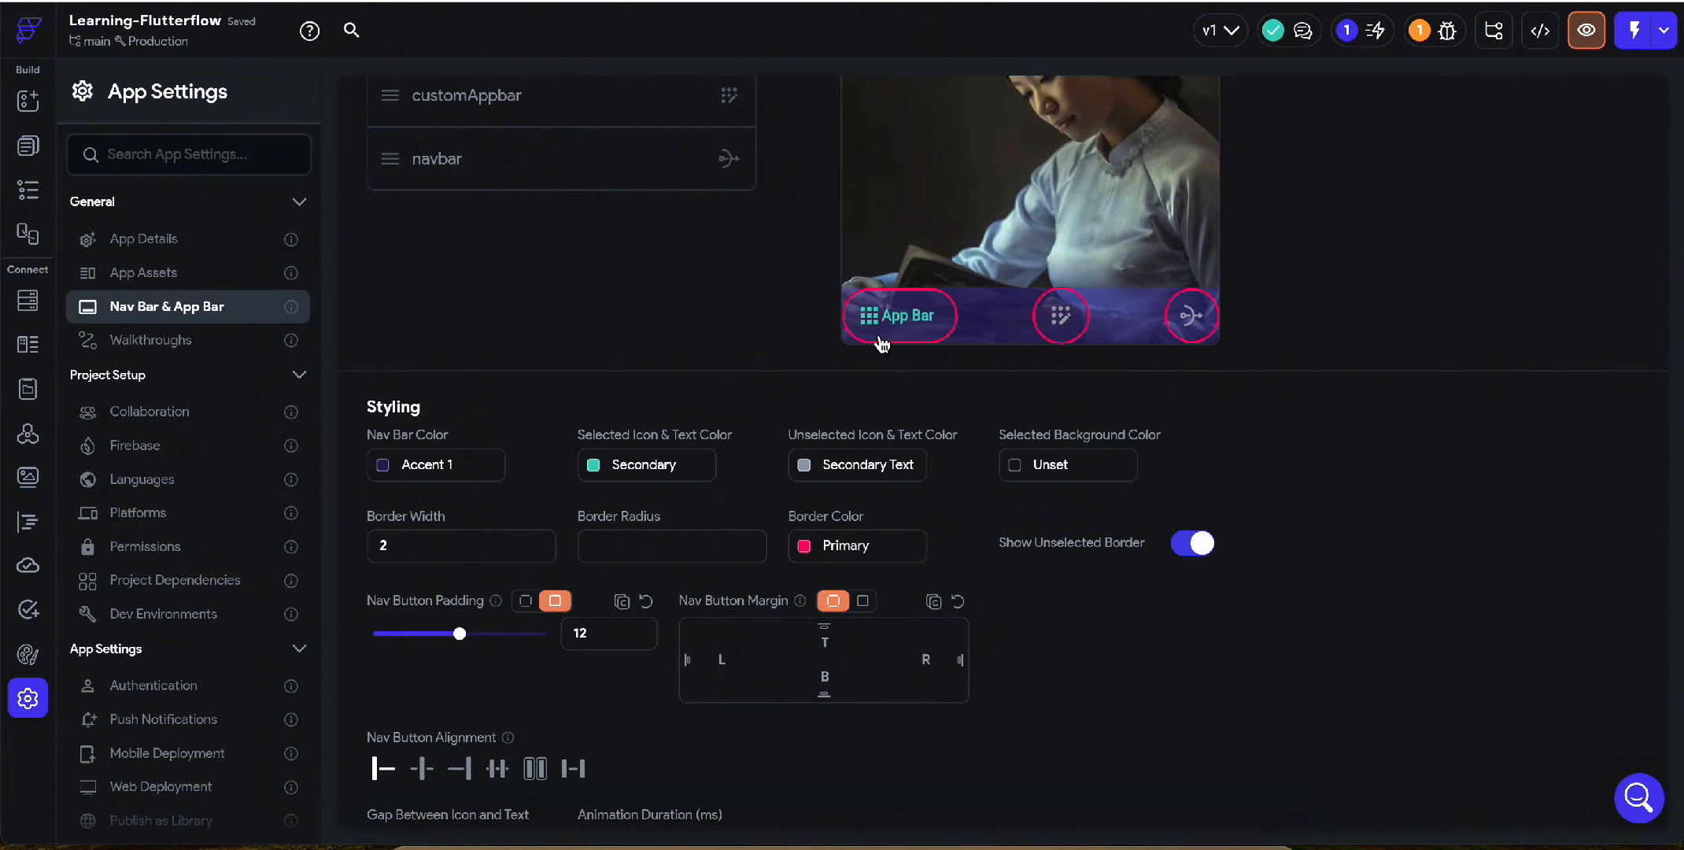
Step: Preview the bordered nav bar by switching between its Custom App and App Bar items
{"action": "left_click", "coordinate": [1059, 315]}
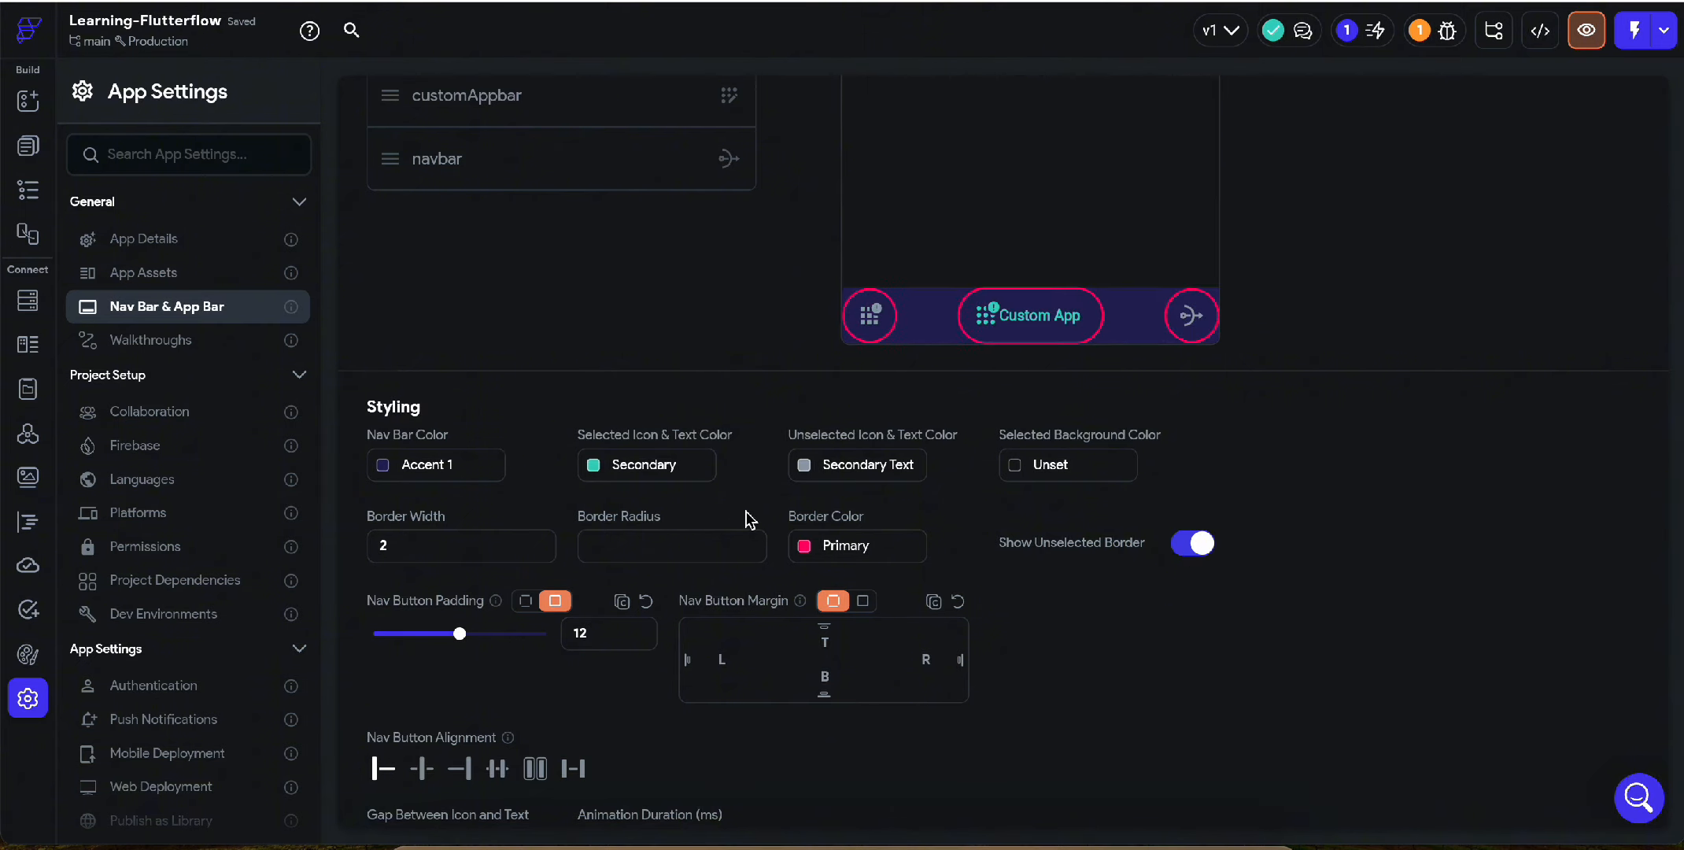
{"action": "left_click", "coordinate": [869, 324]}
{"action": "left_click", "coordinate": [1058, 314]}
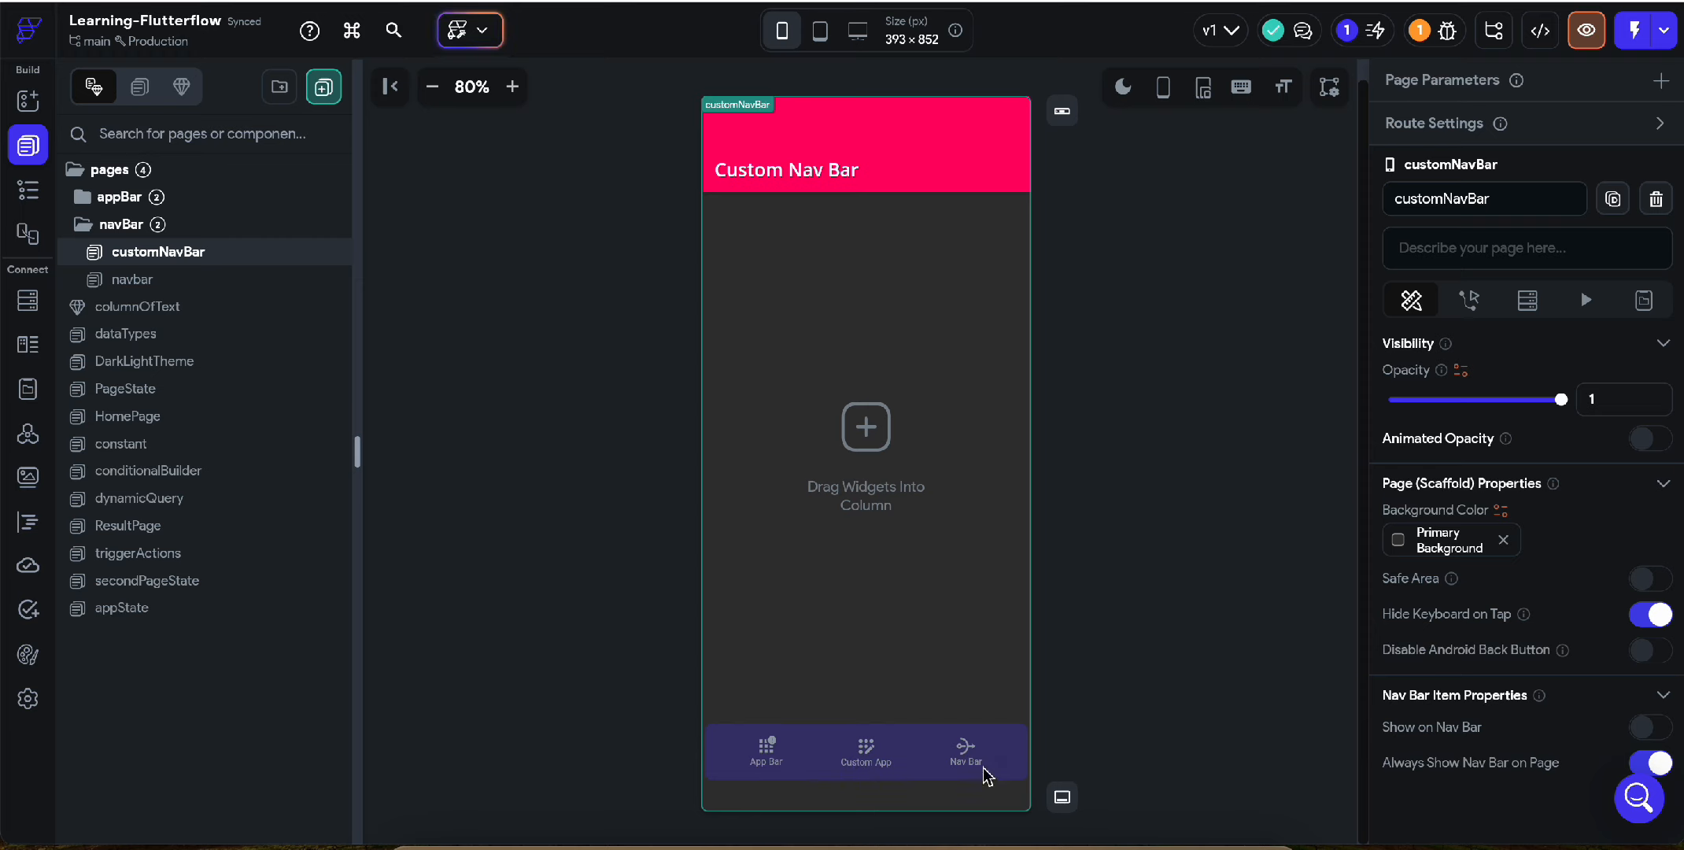
Step: Try showing the customNavBar page as a nav bar item, undo it, and disable Always Show Nav Bar on Page
{"action": "scroll", "coordinate": [1612, 624], "scroll_direction": "down", "scroll_amount": 3}
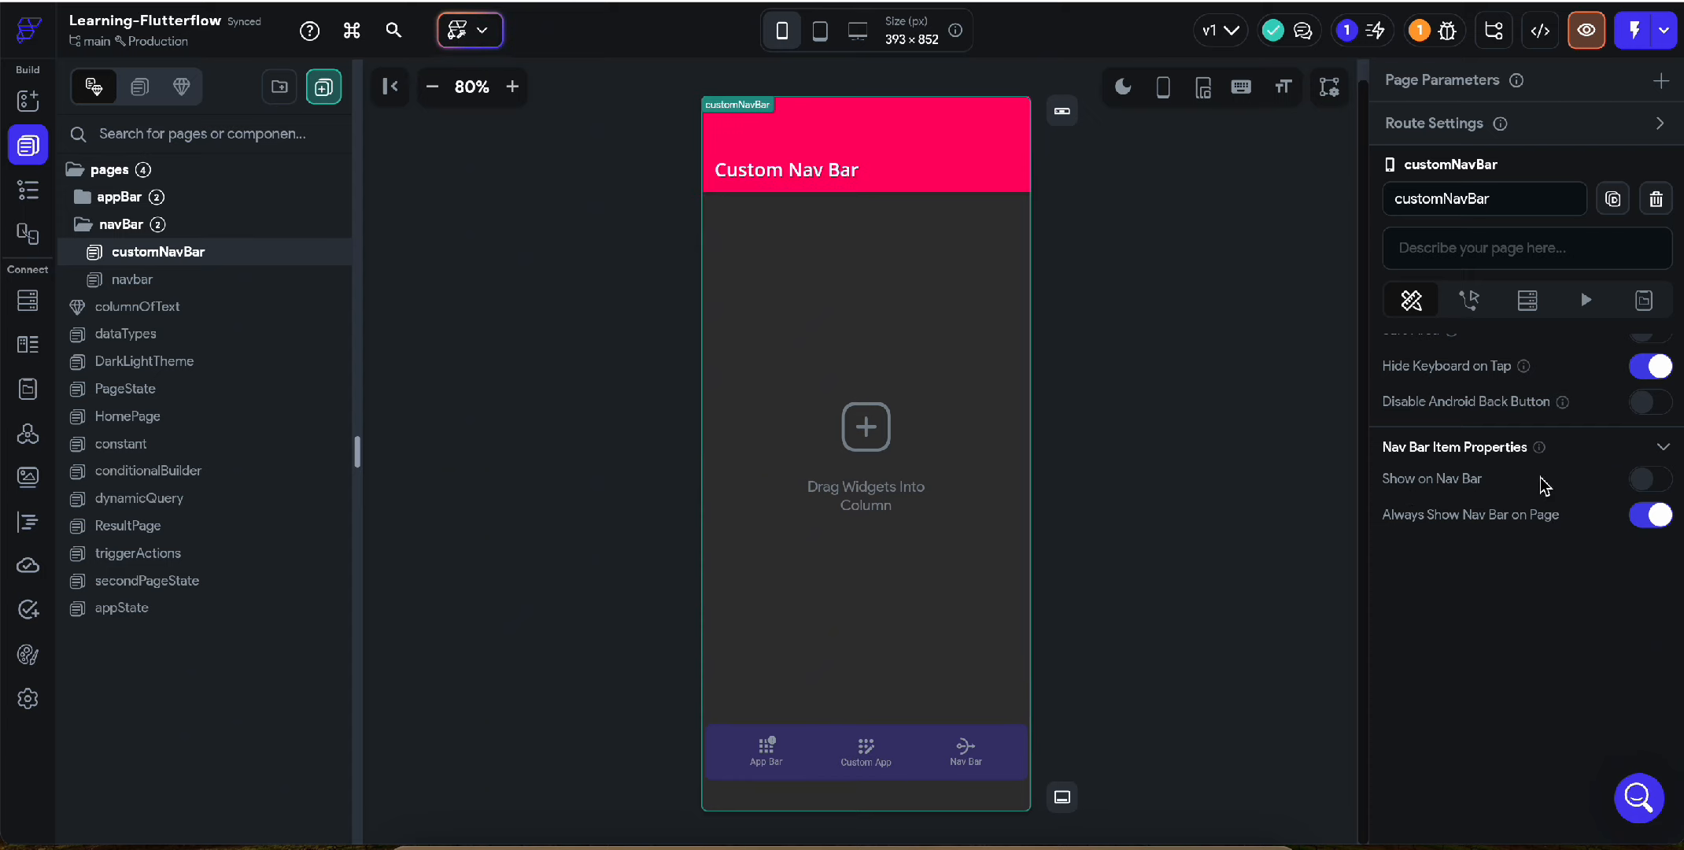
{"action": "left_click", "coordinate": [1645, 494]}
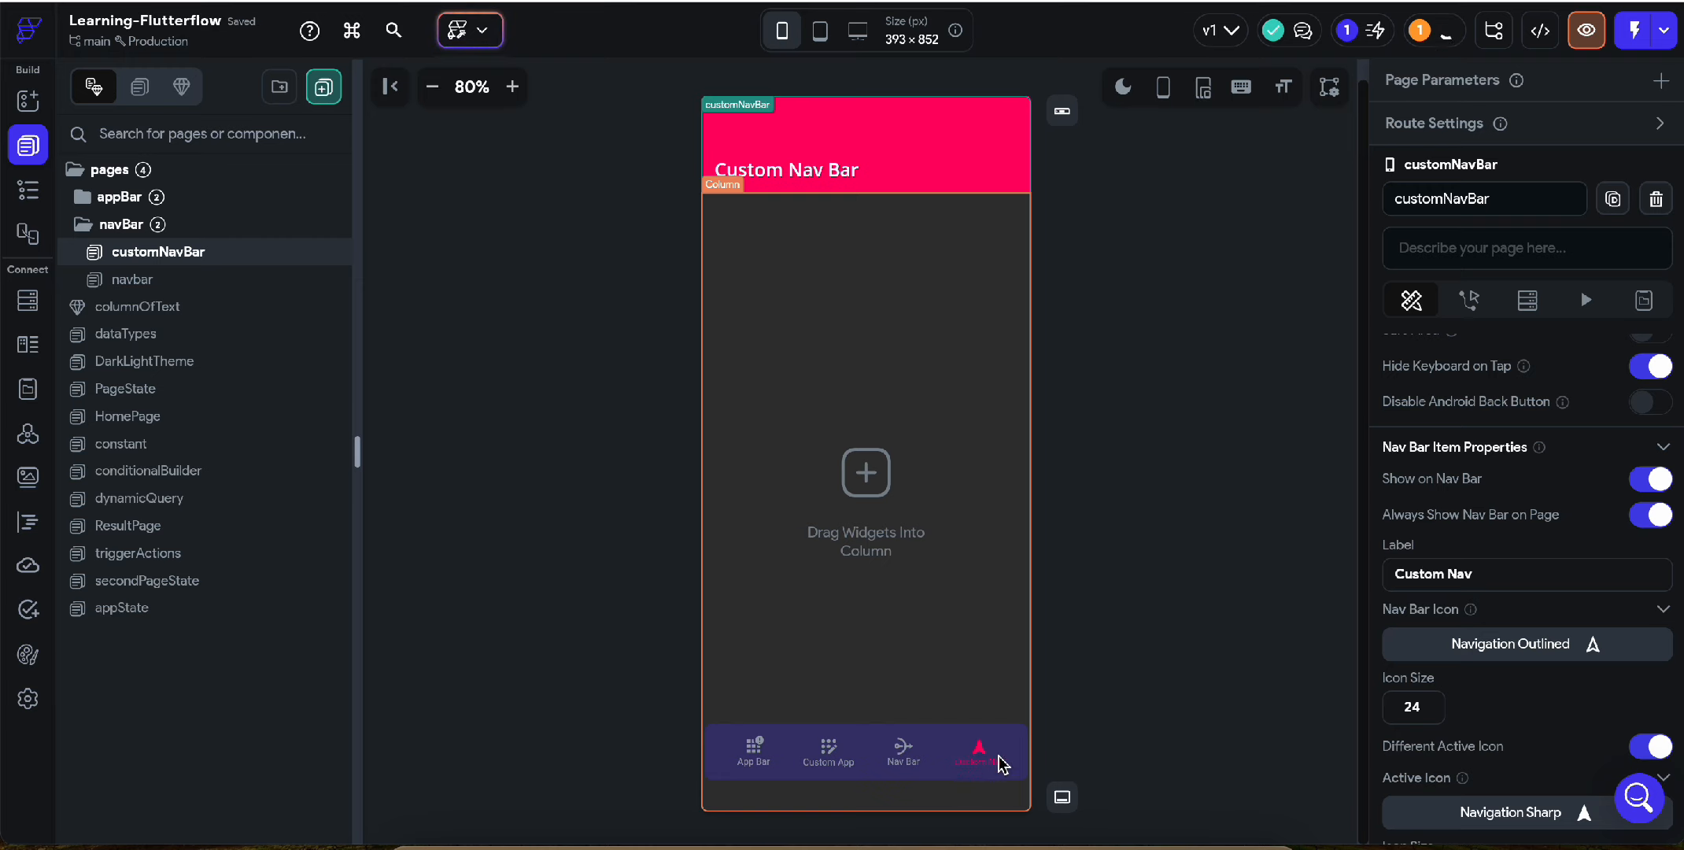
{"action": "key", "text": "ctrl+z"}
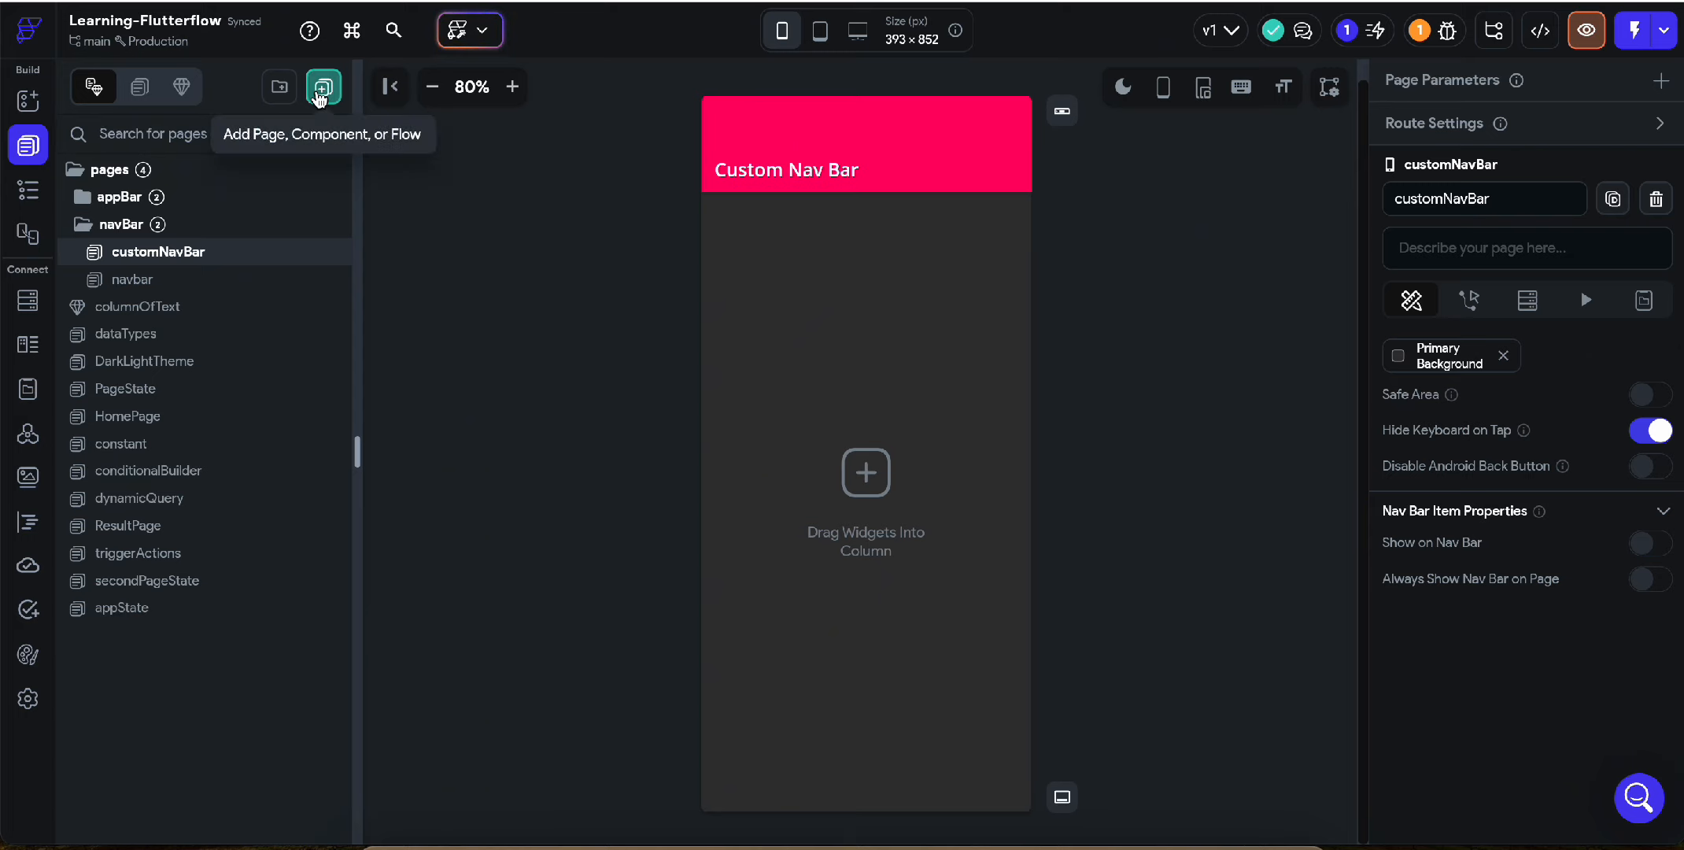
Step: Create a blank component named navBar with the description "Custom Navbar"
{"action": "left_click", "coordinate": [319, 94]}
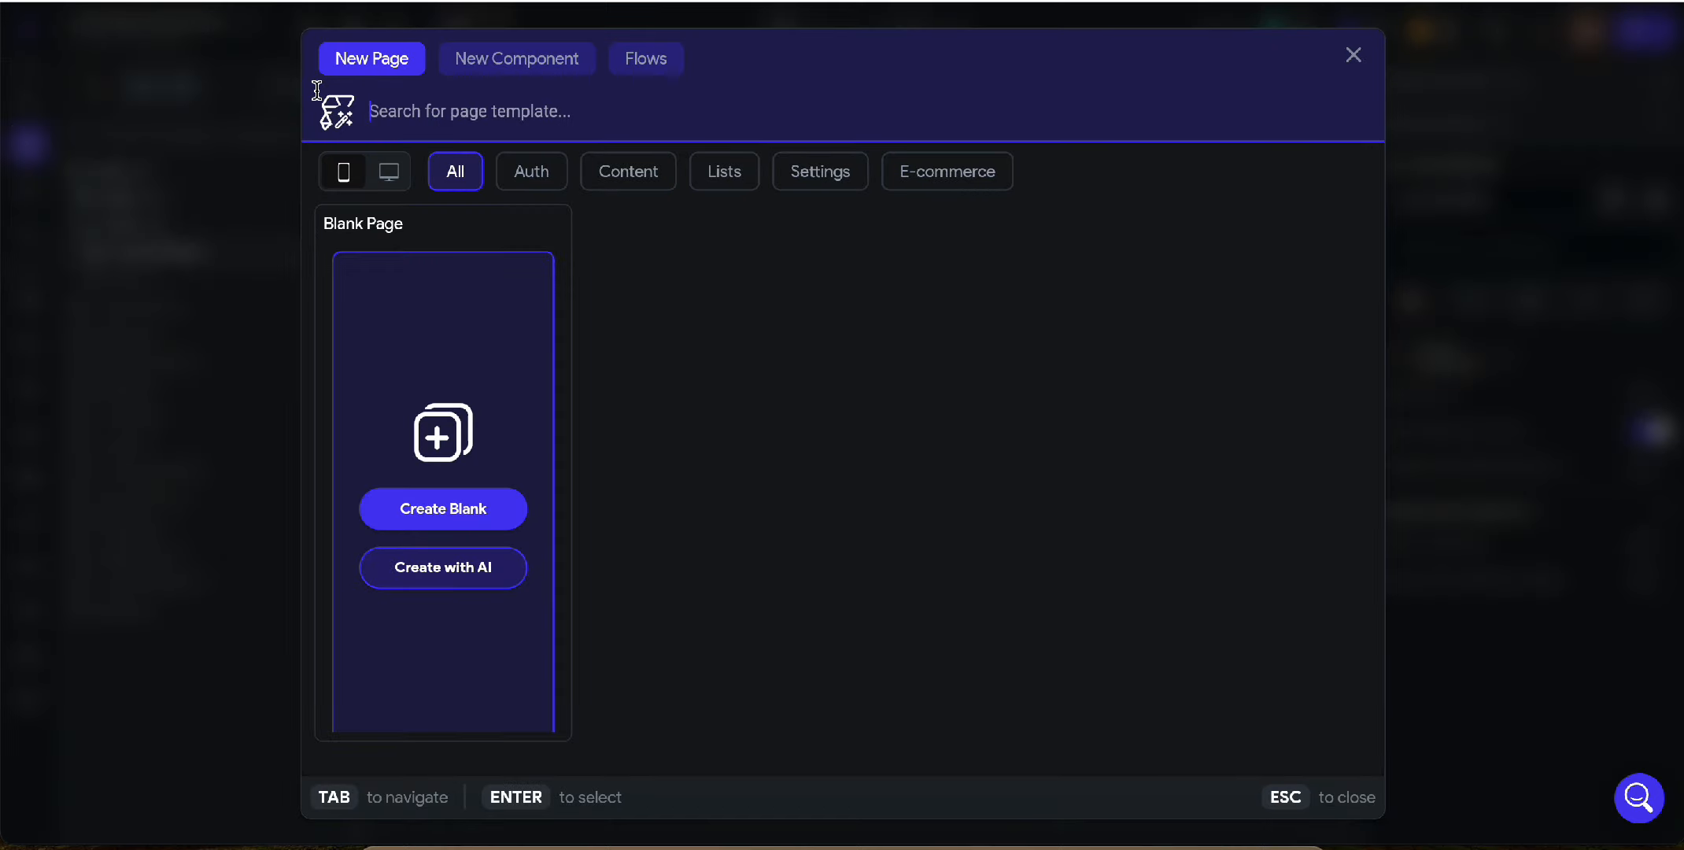
{"action": "left_click", "coordinate": [489, 66]}
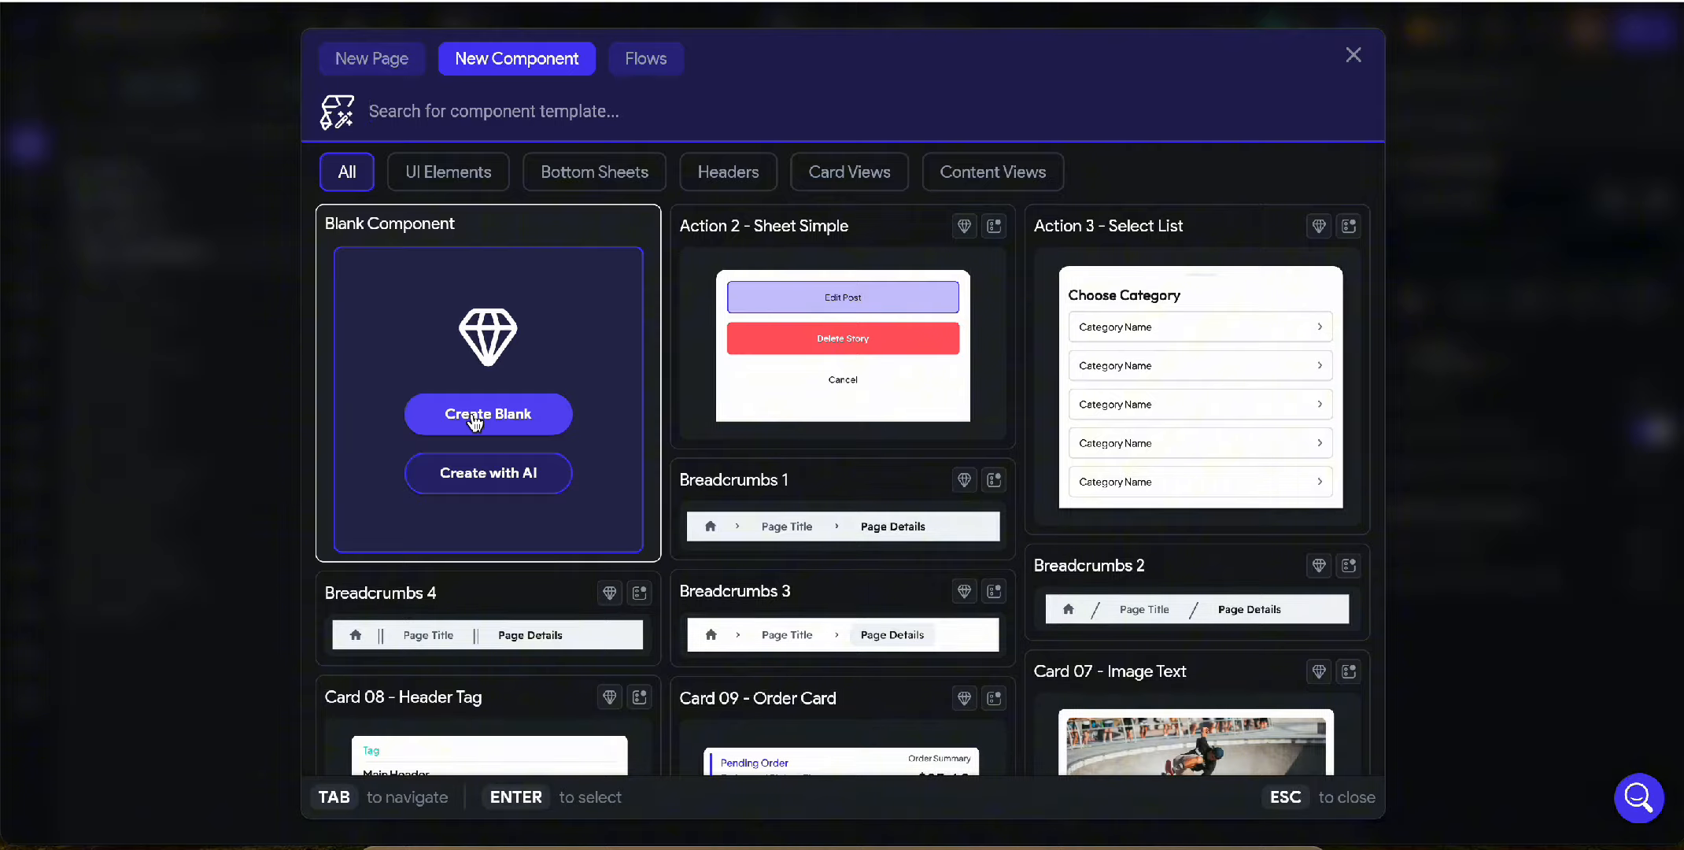
{"action": "left_click", "coordinate": [474, 417]}
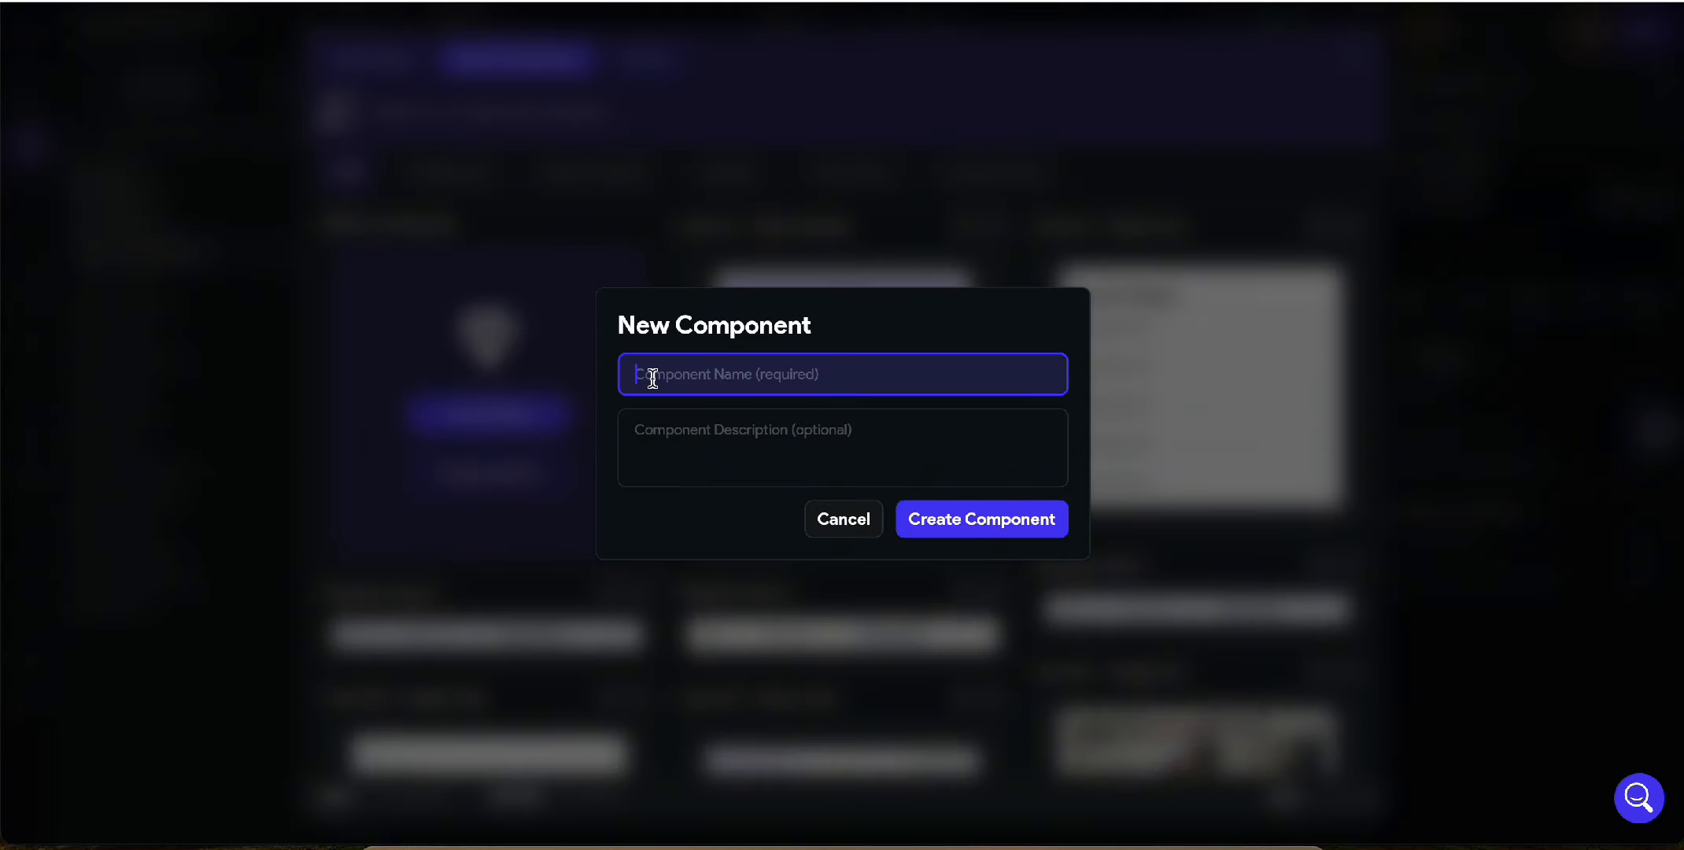
{"action": "type", "text": "navBar"}
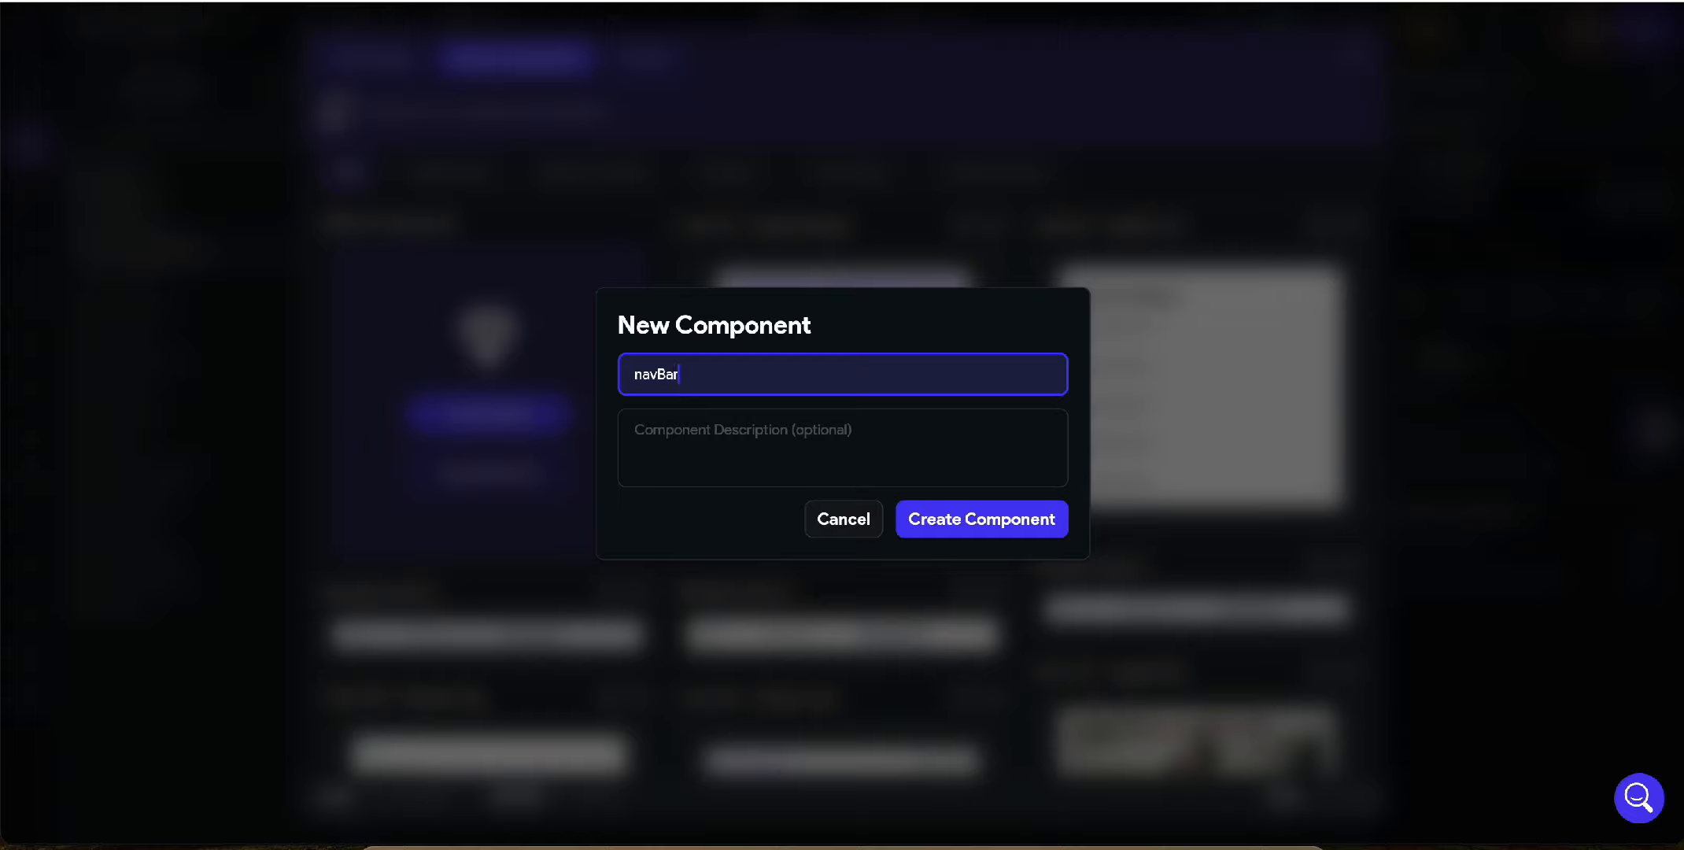
{"action": "left_click", "coordinate": [784, 452]}
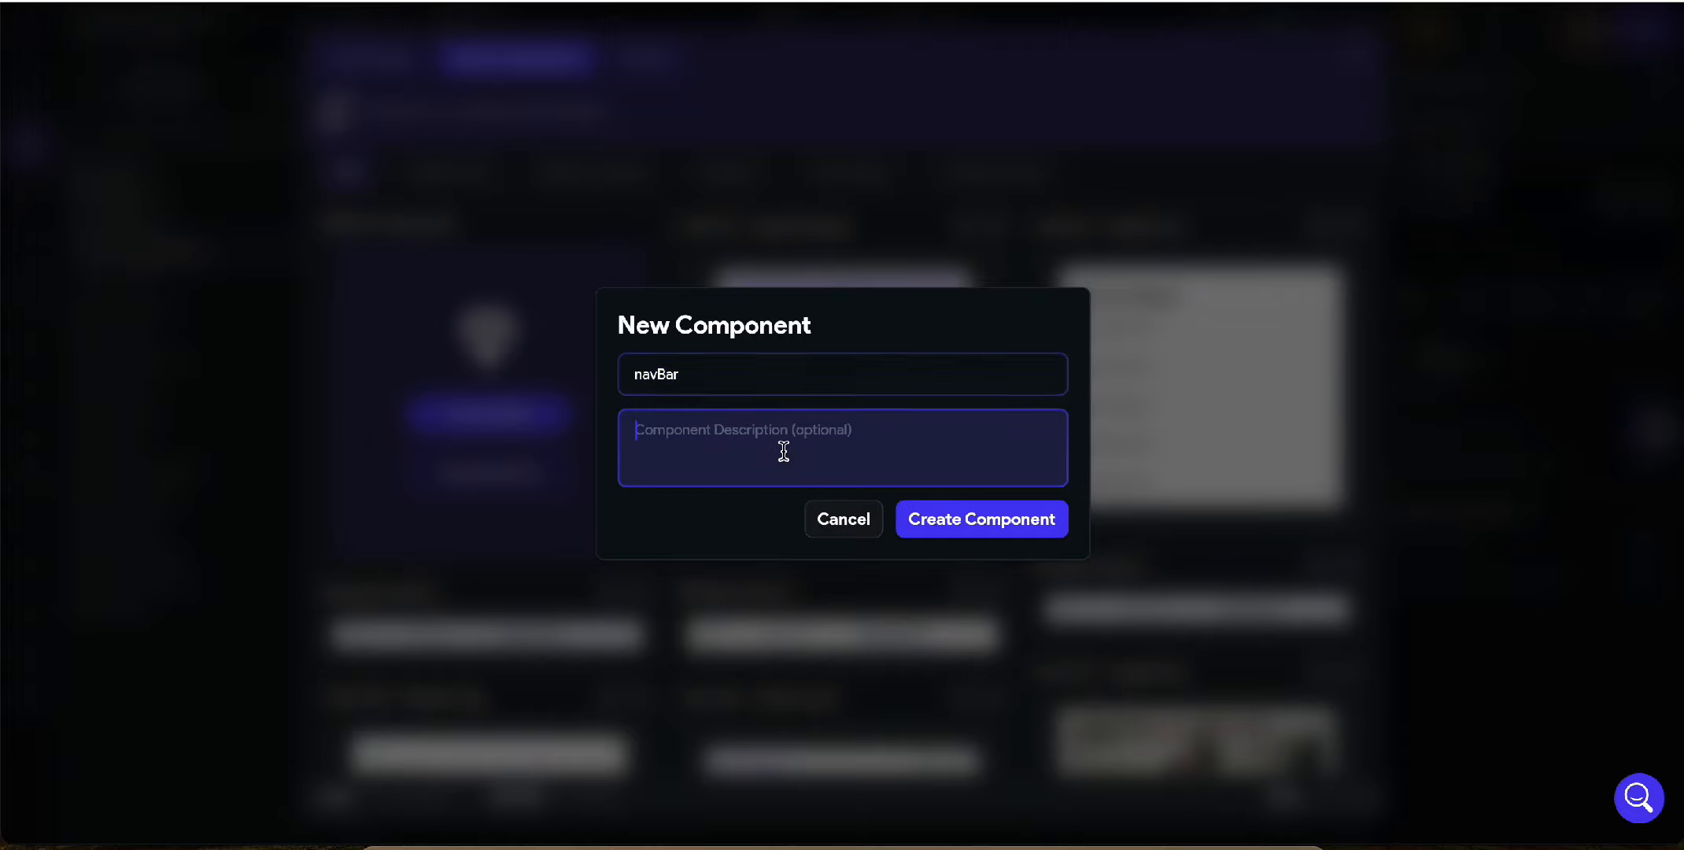
{"action": "type", "text": "Custom Navbar"}
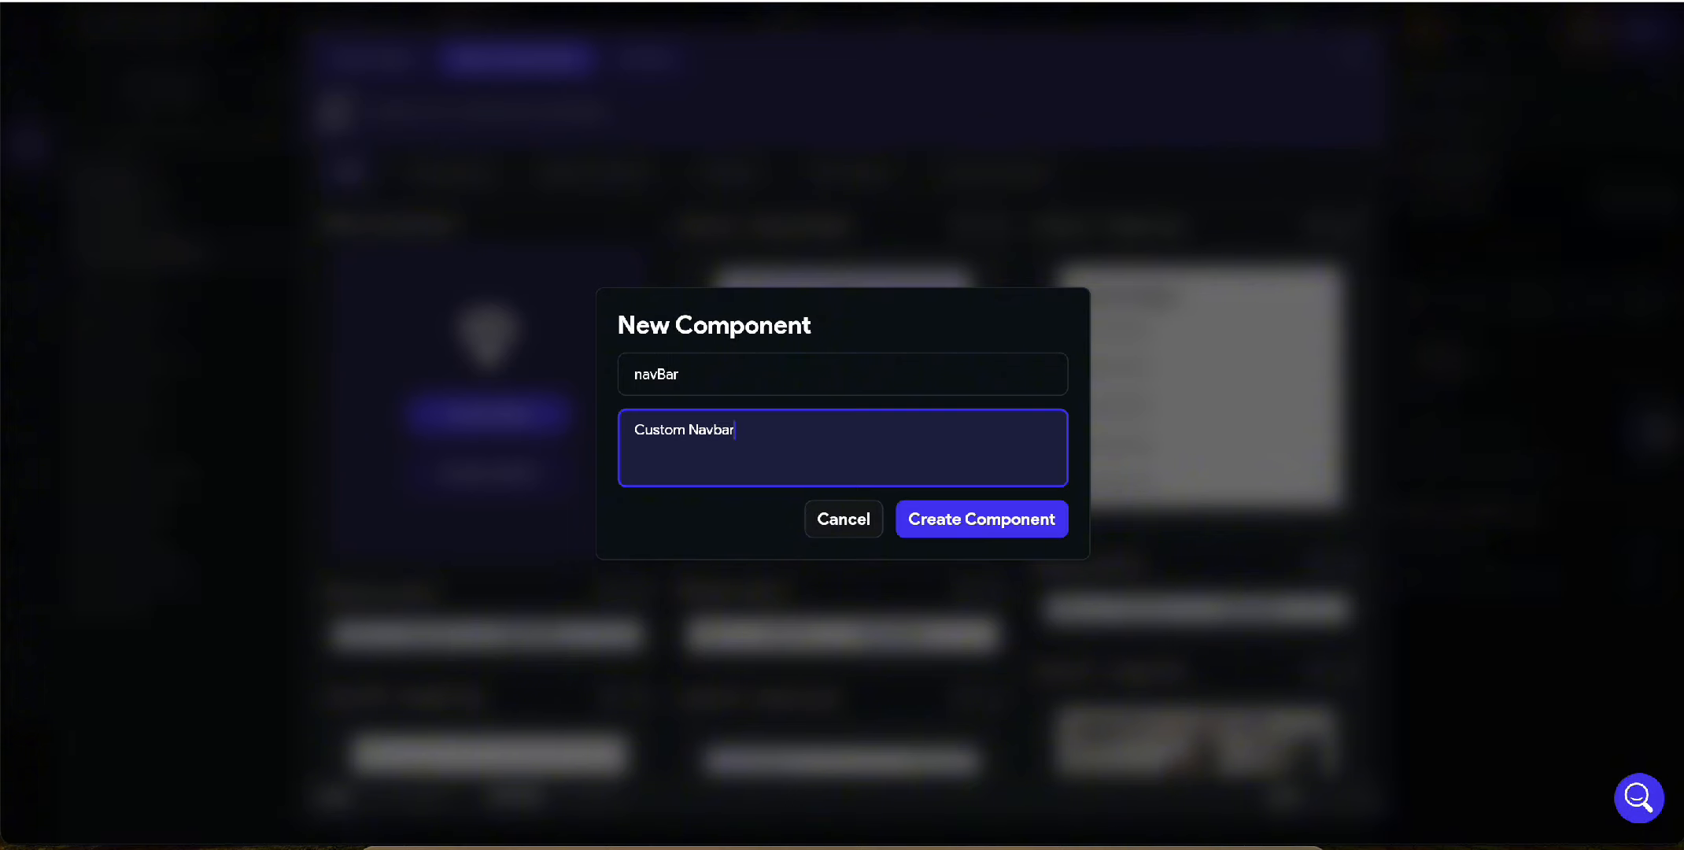
{"action": "left_click", "coordinate": [1008, 525]}
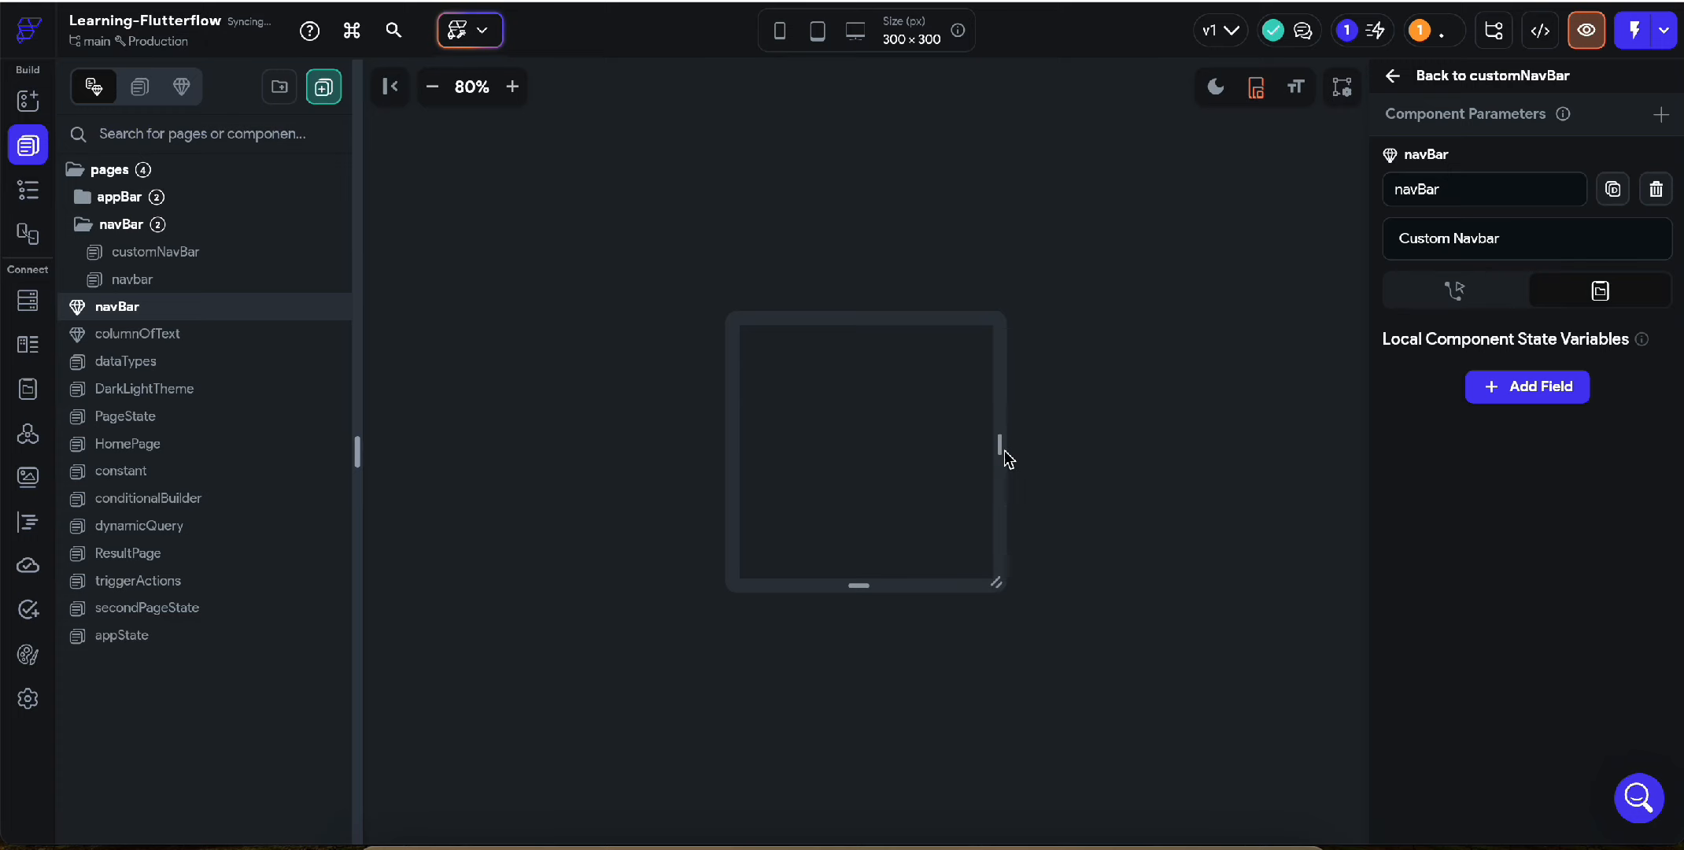
Step: Widen the navBar component's canvas to 527 px
{"action": "left_click_drag", "start_coordinate": [1004, 450], "coordinate": [1094, 444]}
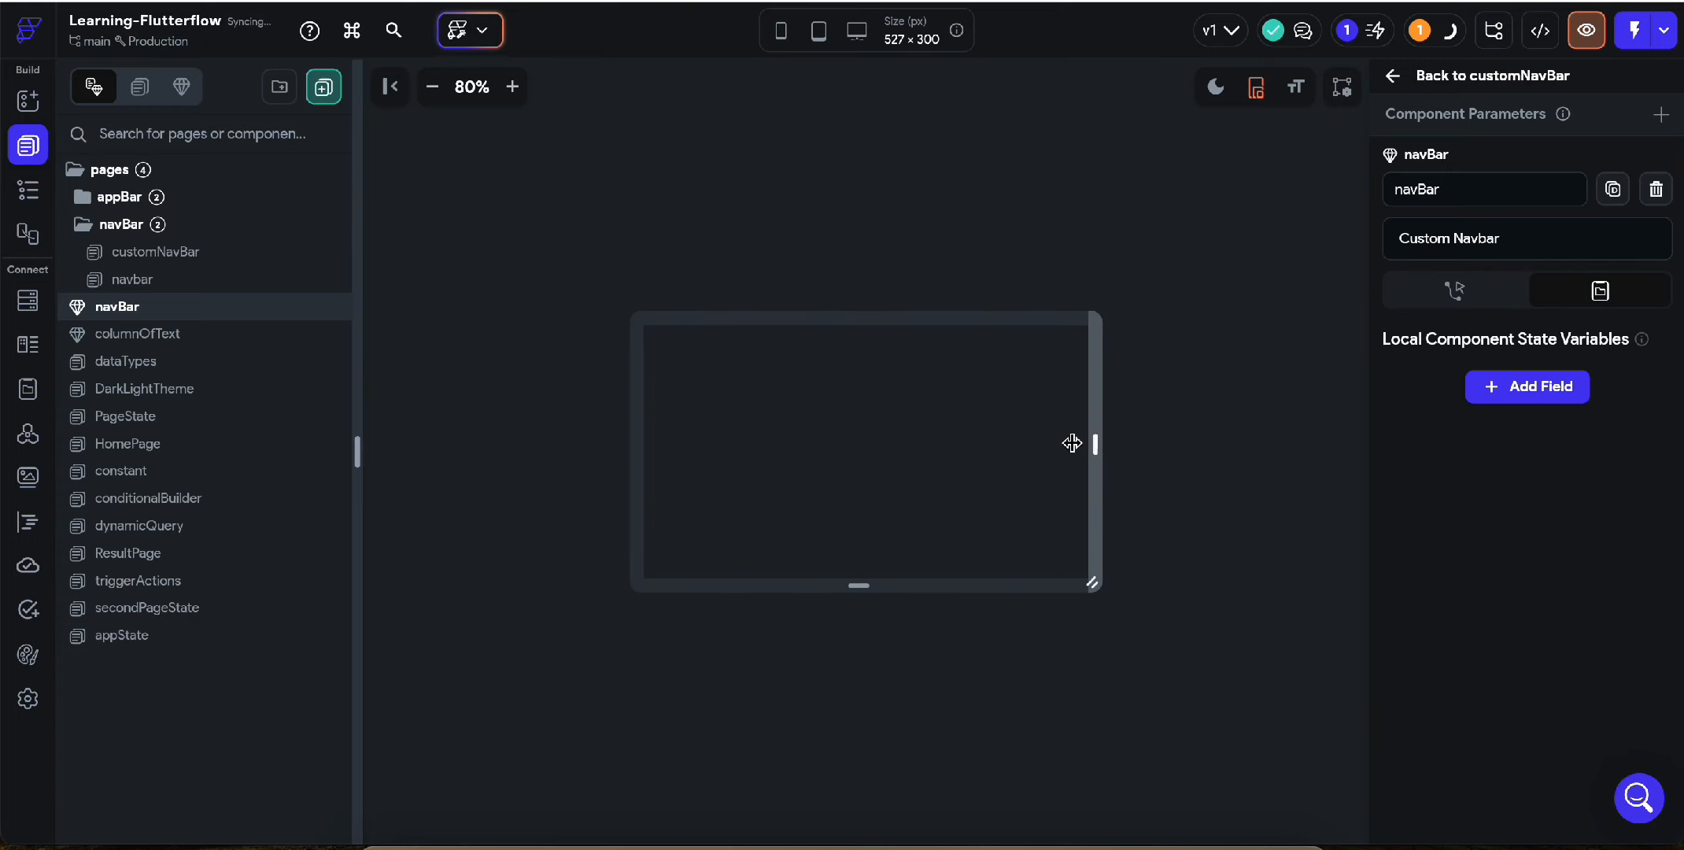
{"action": "left_click", "coordinate": [775, 408]}
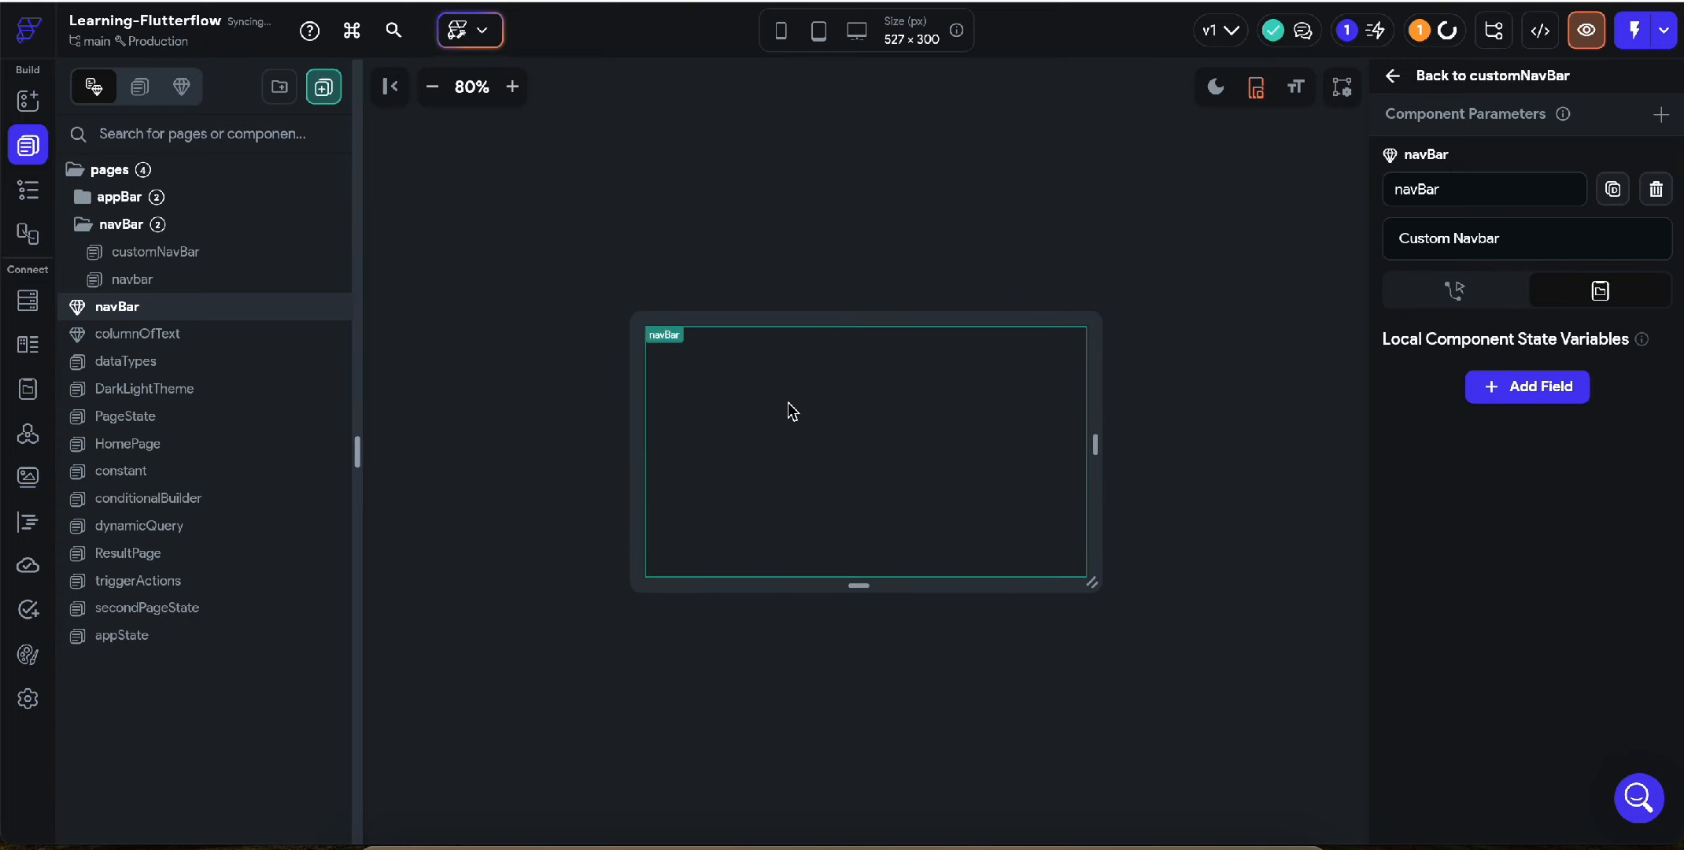
Step: Insert a Container into the navBar component and place a Row inside it
{"action": "right_click", "coordinate": [746, 419]}
{"action": "left_click", "coordinate": [818, 525]}
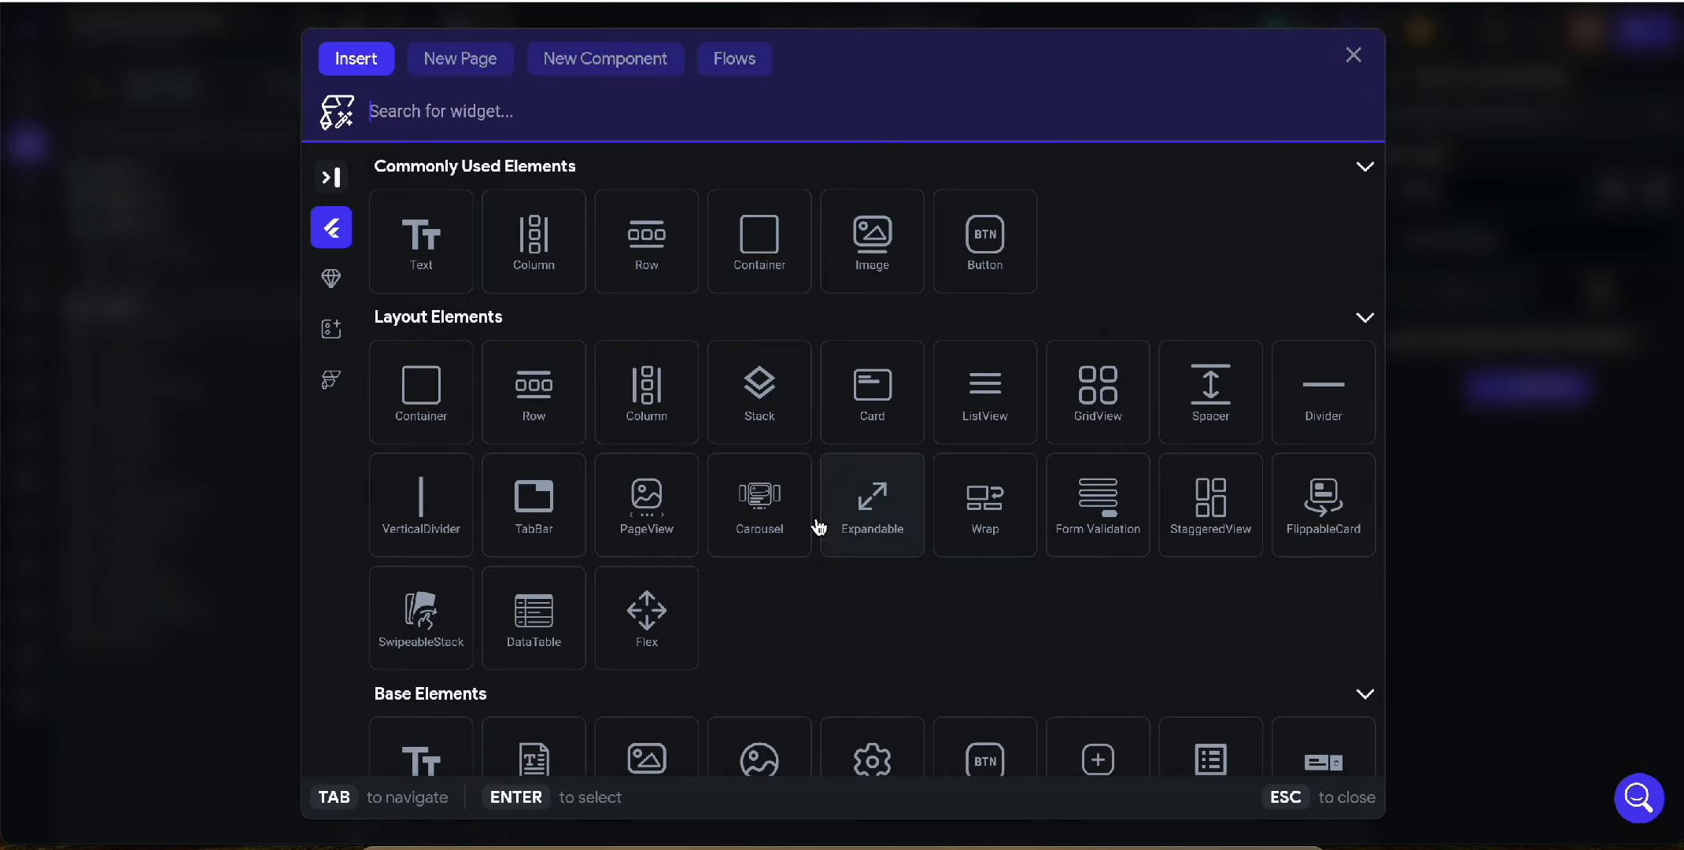
{"action": "left_click", "coordinate": [783, 263]}
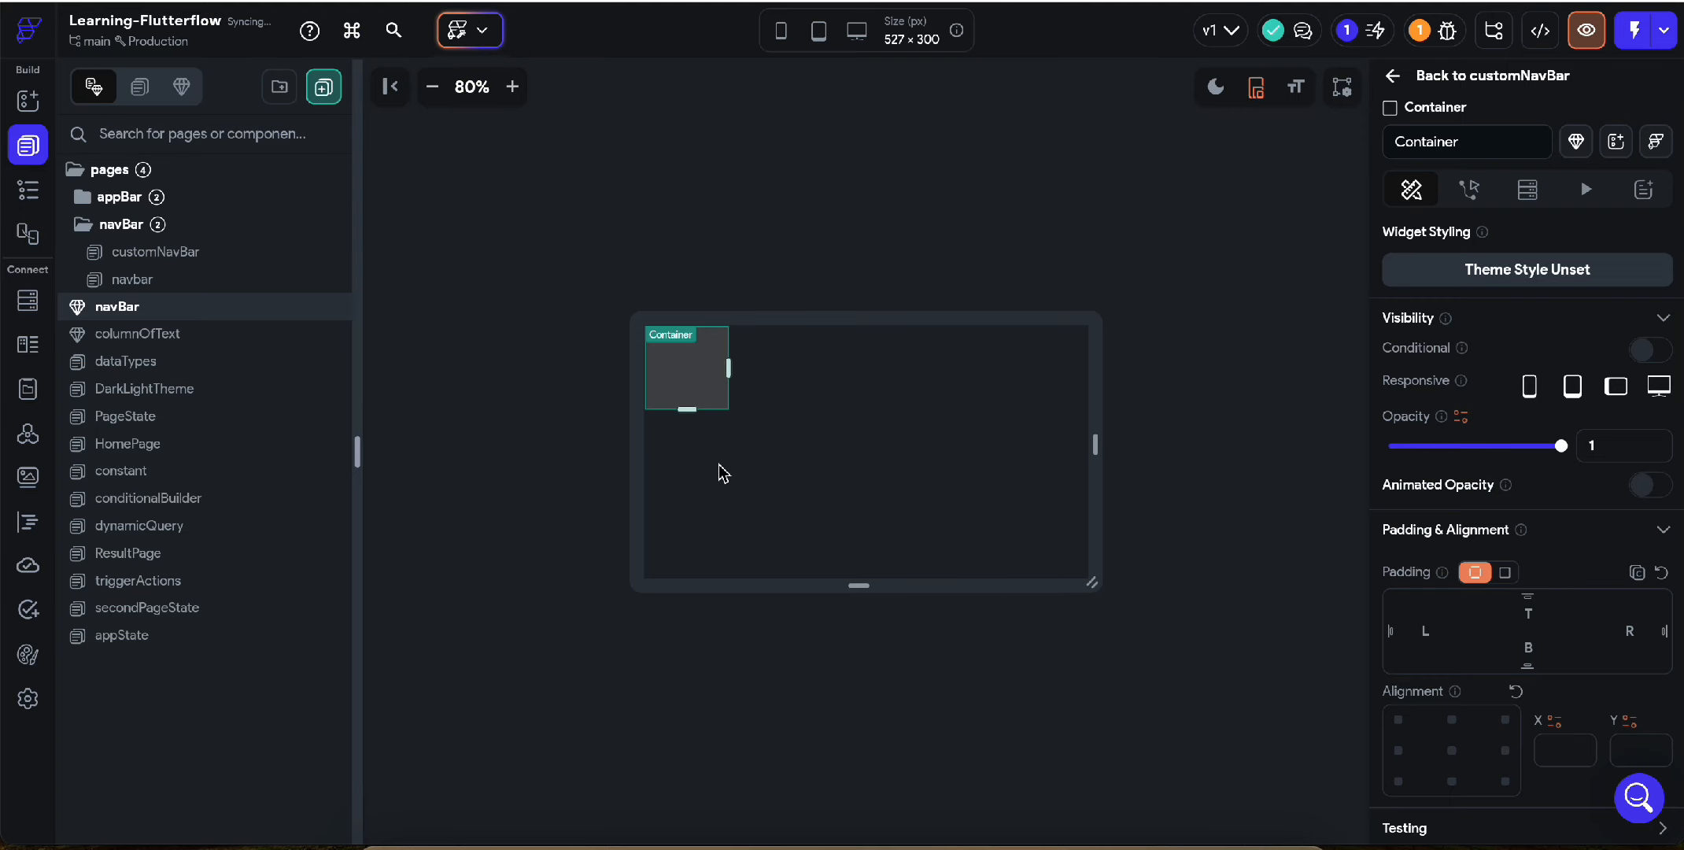
{"action": "right_click", "coordinate": [672, 384]}
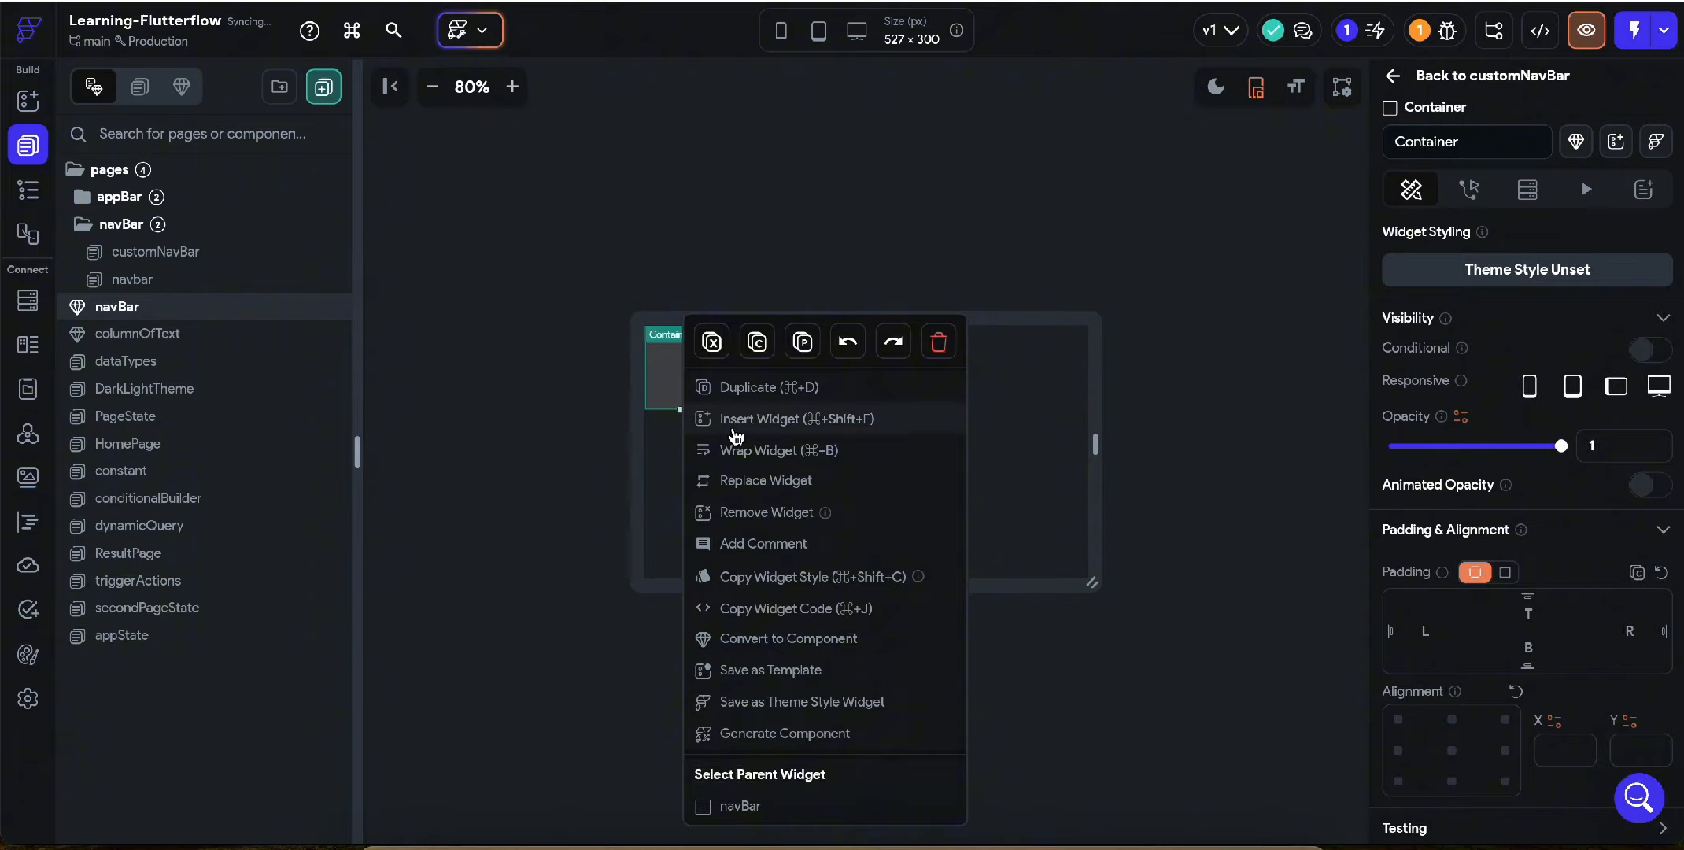
{"action": "left_click", "coordinate": [732, 429]}
{"action": "left_click", "coordinate": [647, 272]}
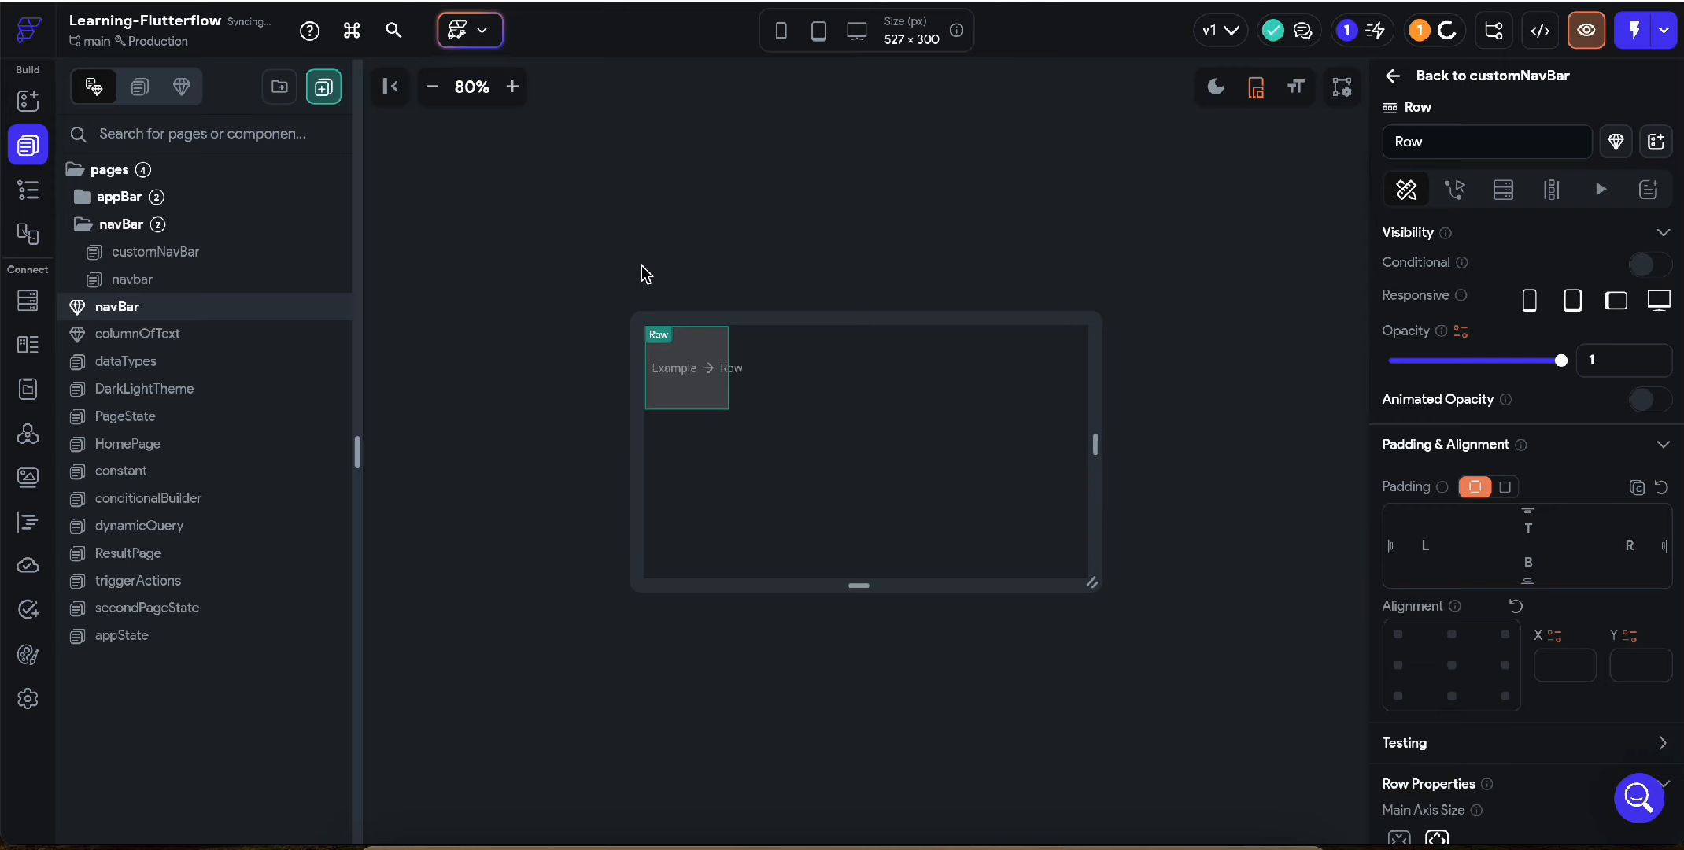
Step: Set the outer container's width to inf and give it a gray fill
{"action": "left_click", "coordinate": [717, 360]}
{"action": "left_click", "coordinate": [706, 362]}
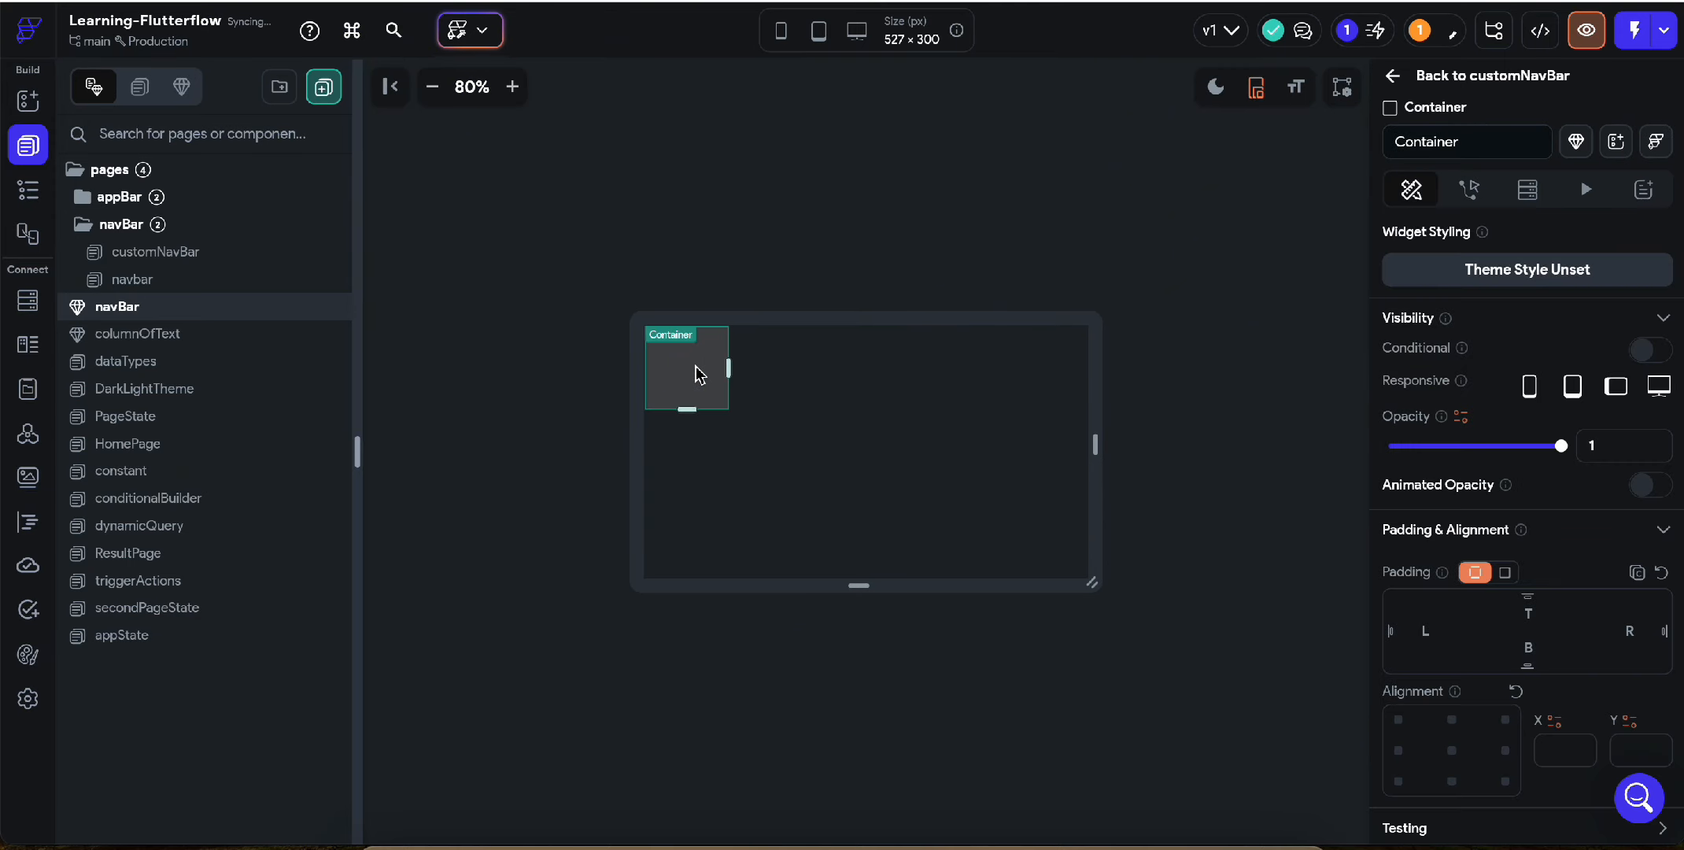
{"action": "right_click", "coordinate": [699, 369]}
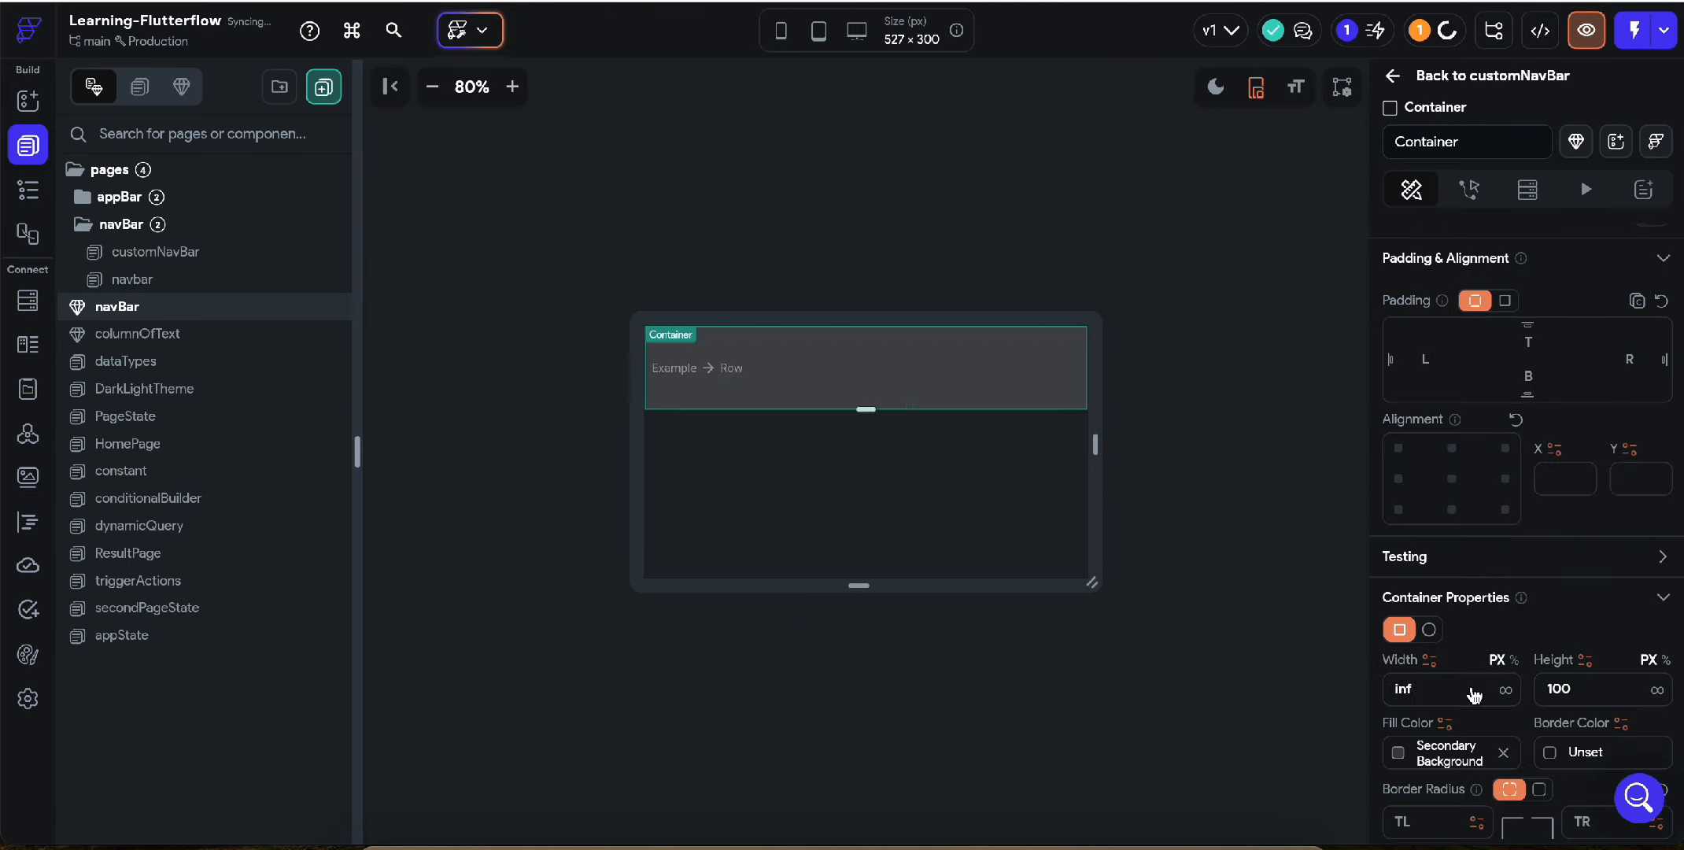
{"action": "left_click", "coordinate": [1448, 752]}
{"action": "left_click", "coordinate": [1127, 757]}
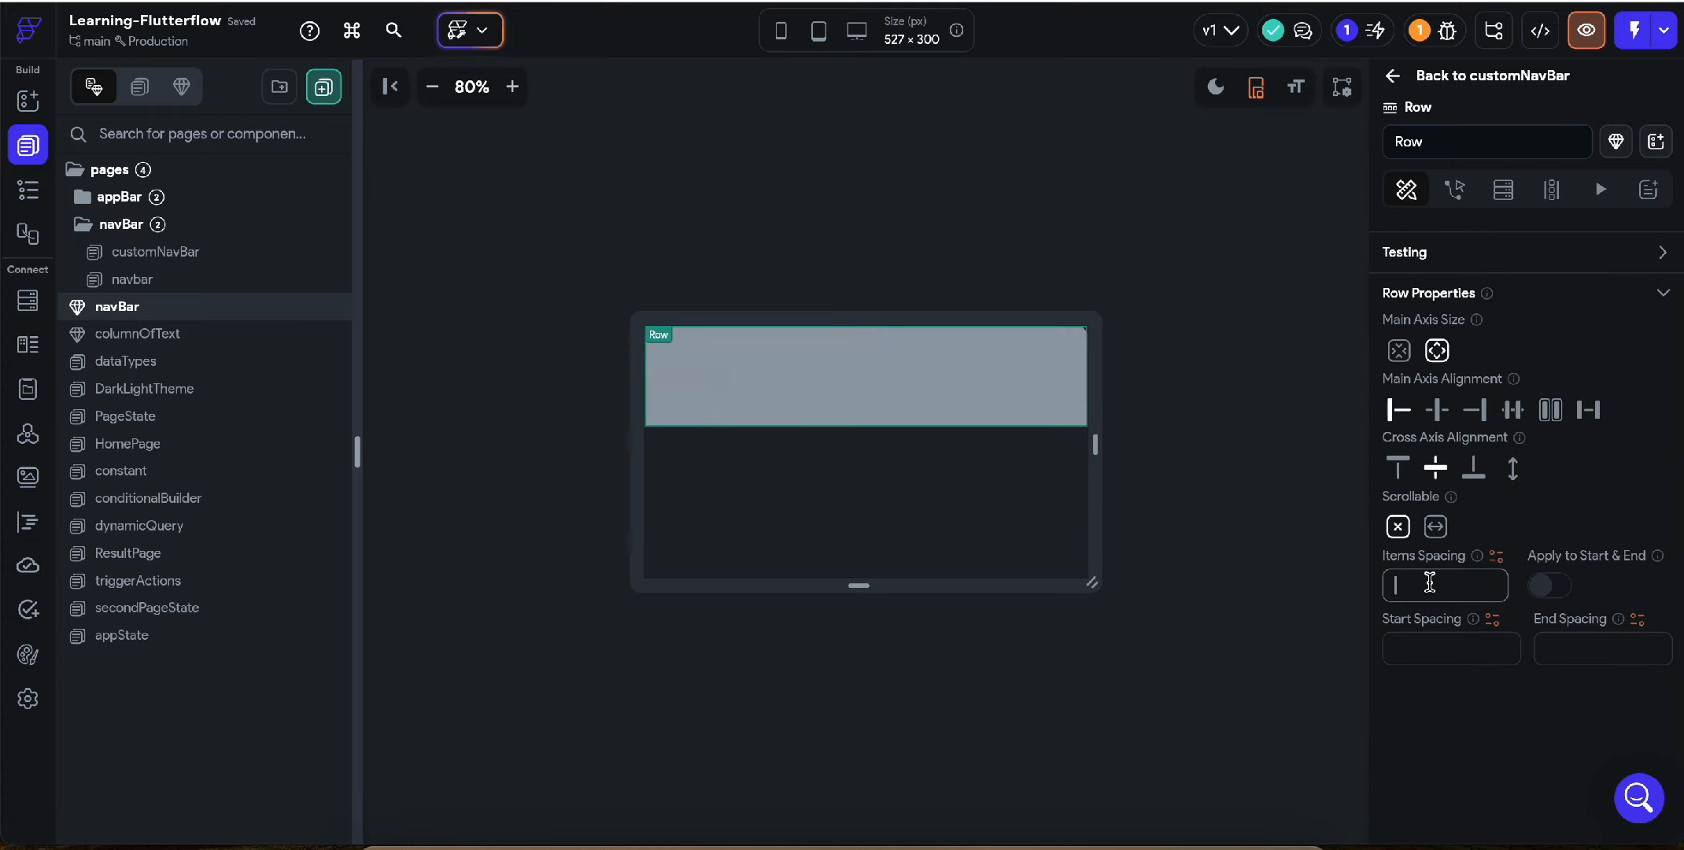
Step: Add a 65 by 65 px container with a Home Filled icon and "Home" label to the row, with Primary fill and border radius 6
{"action": "left_click", "coordinate": [685, 403]}
{"action": "right_click", "coordinate": [685, 402]}
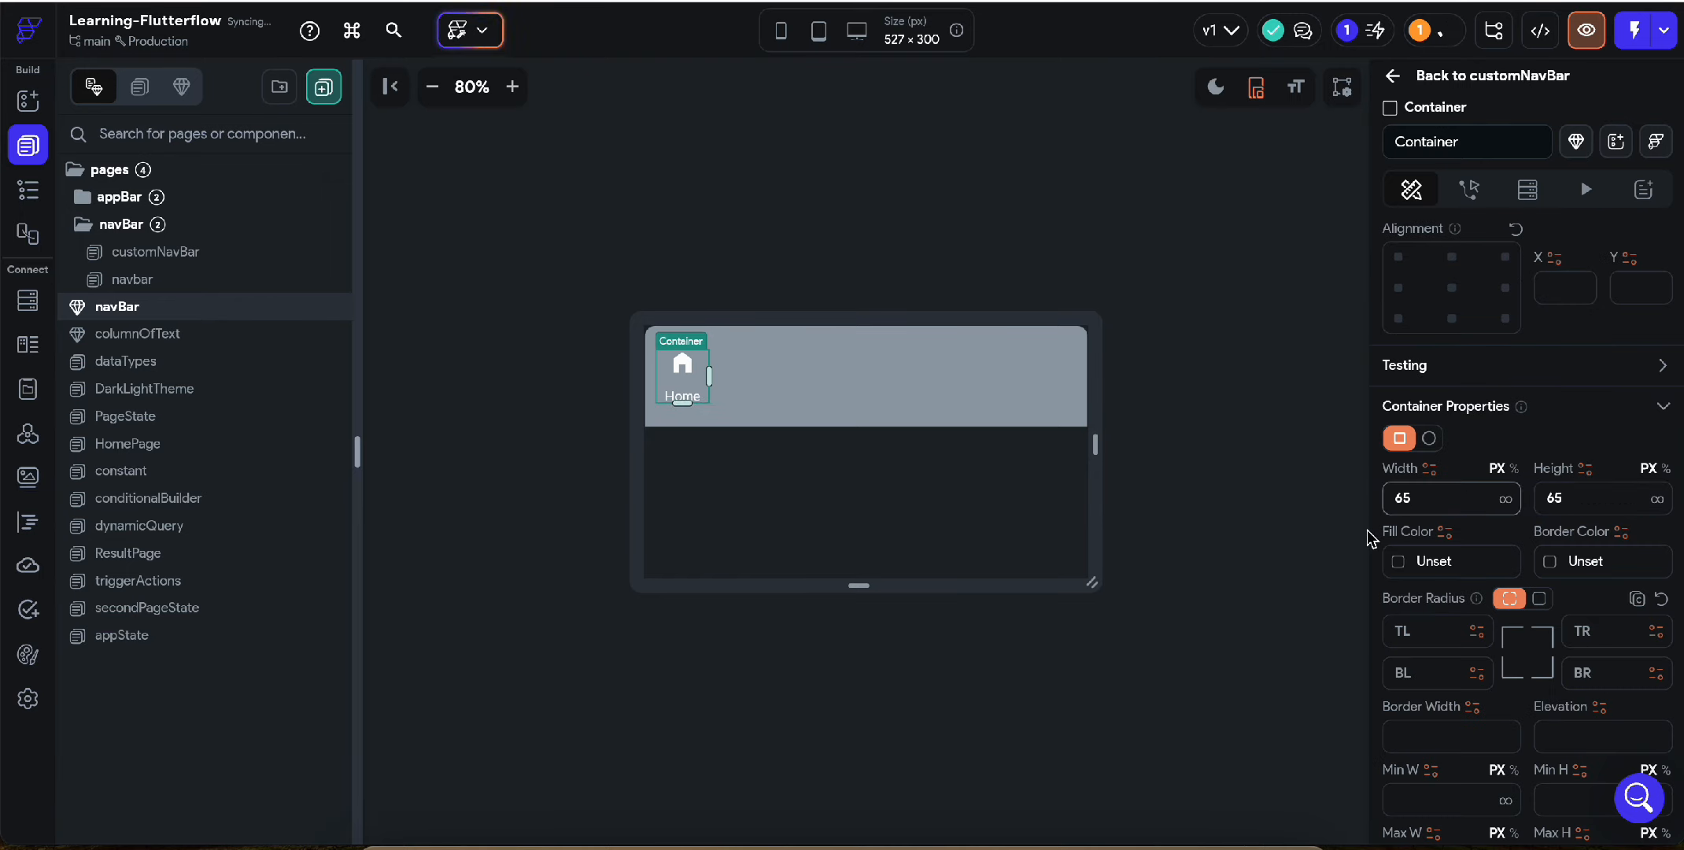
{"action": "scroll", "coordinate": [1551, 359], "scroll_direction": "down", "scroll_amount": 5}
{"action": "left_click", "coordinate": [702, 386]}
{"action": "left_click", "coordinate": [1600, 654]}
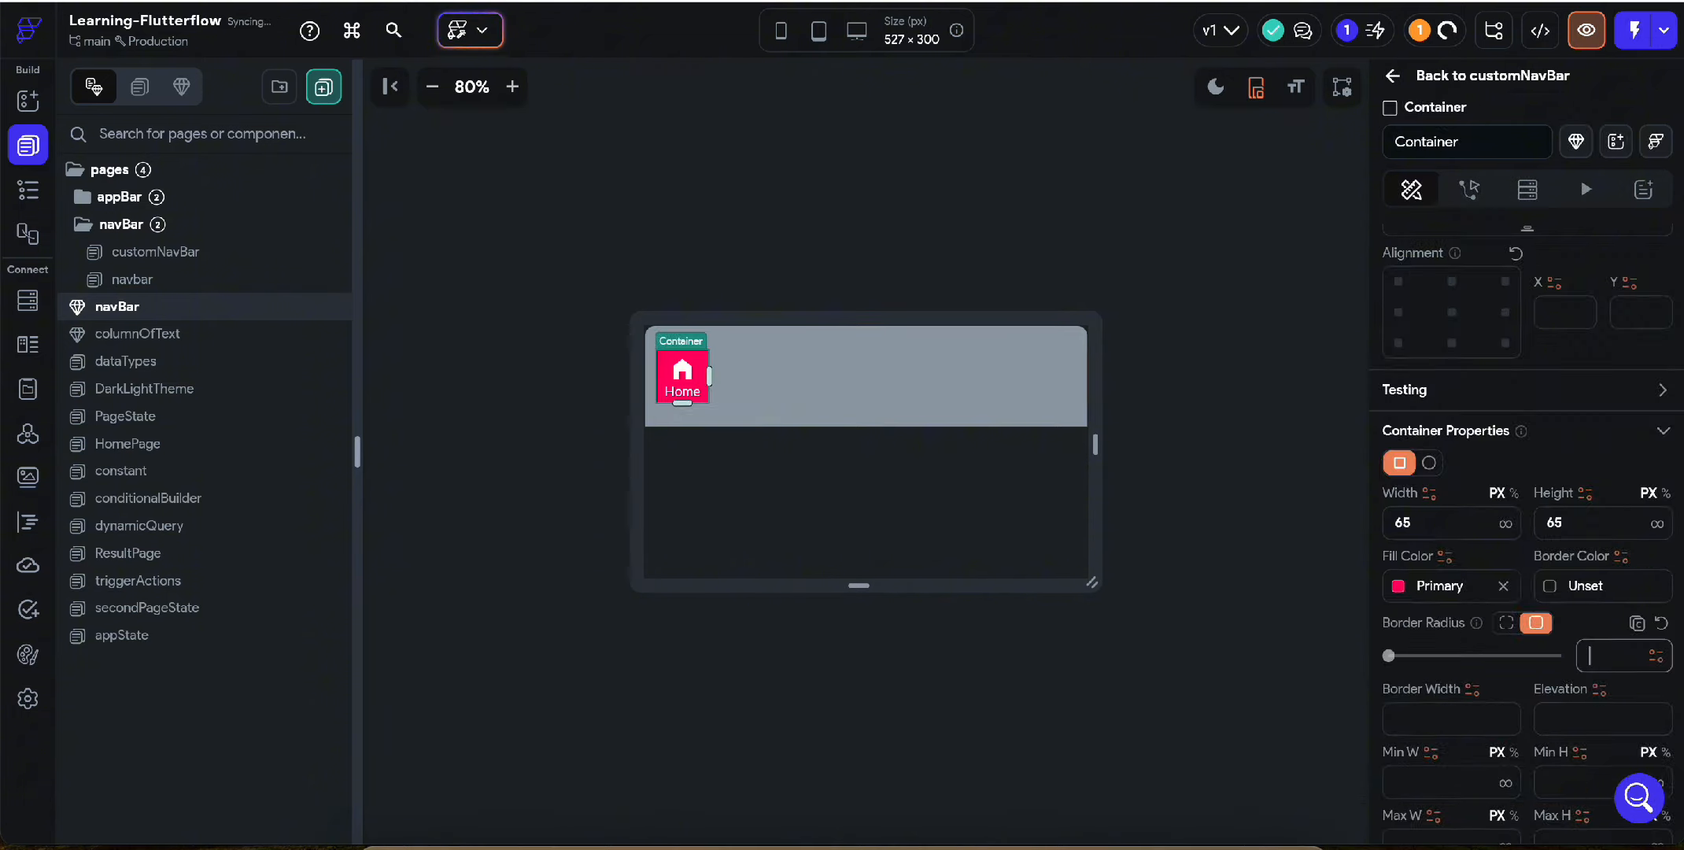
{"action": "left_click", "coordinate": [725, 472]}
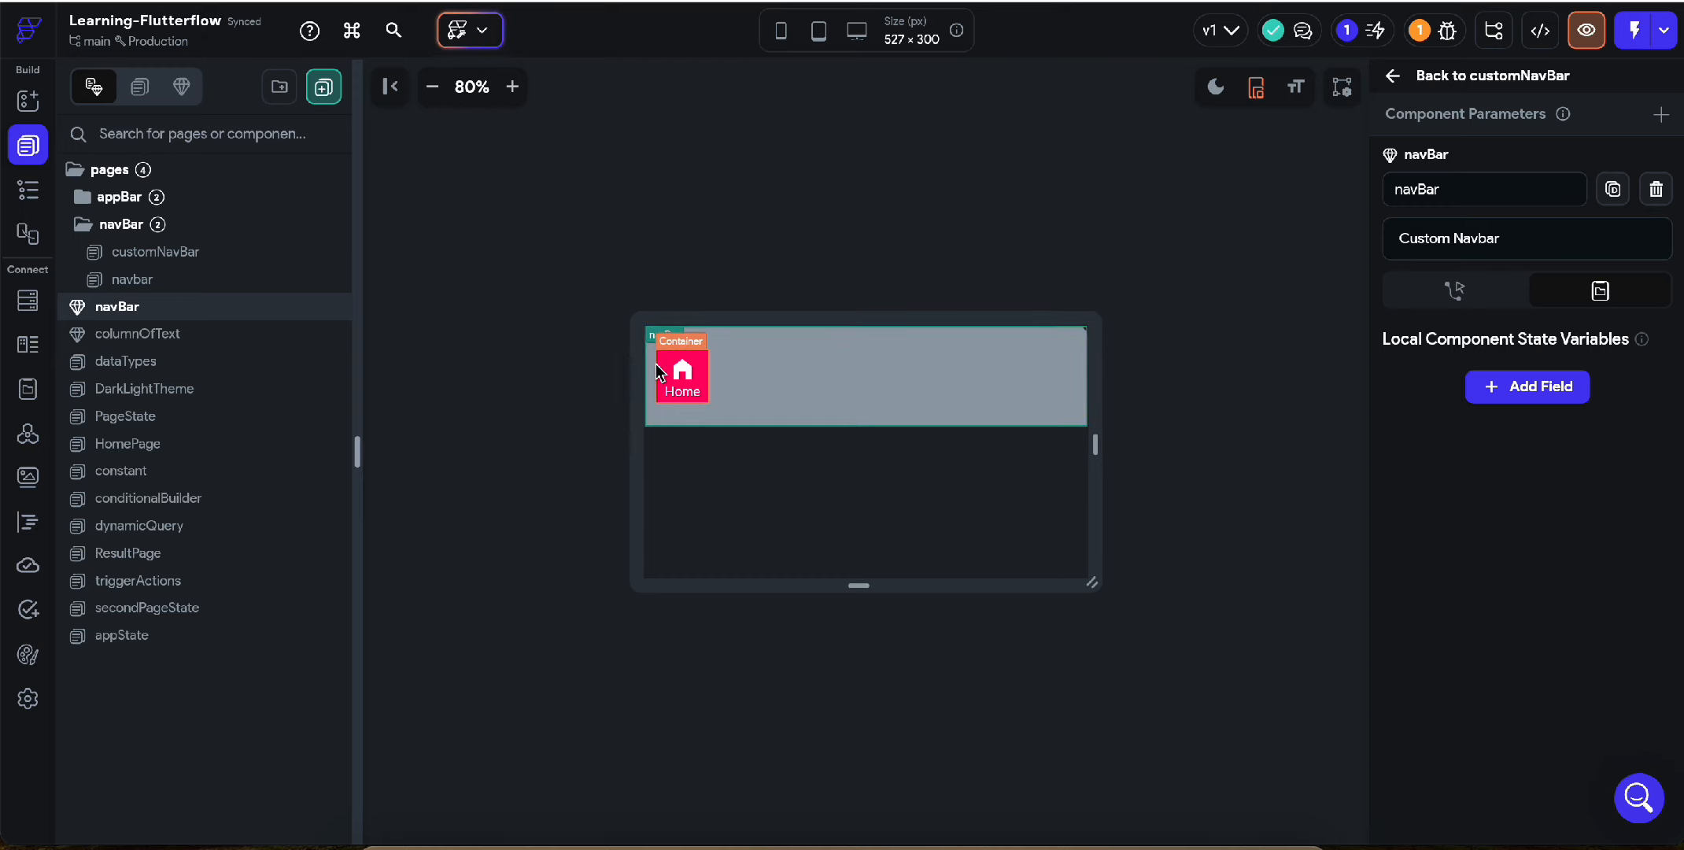
{"action": "left_click", "coordinate": [712, 391]}
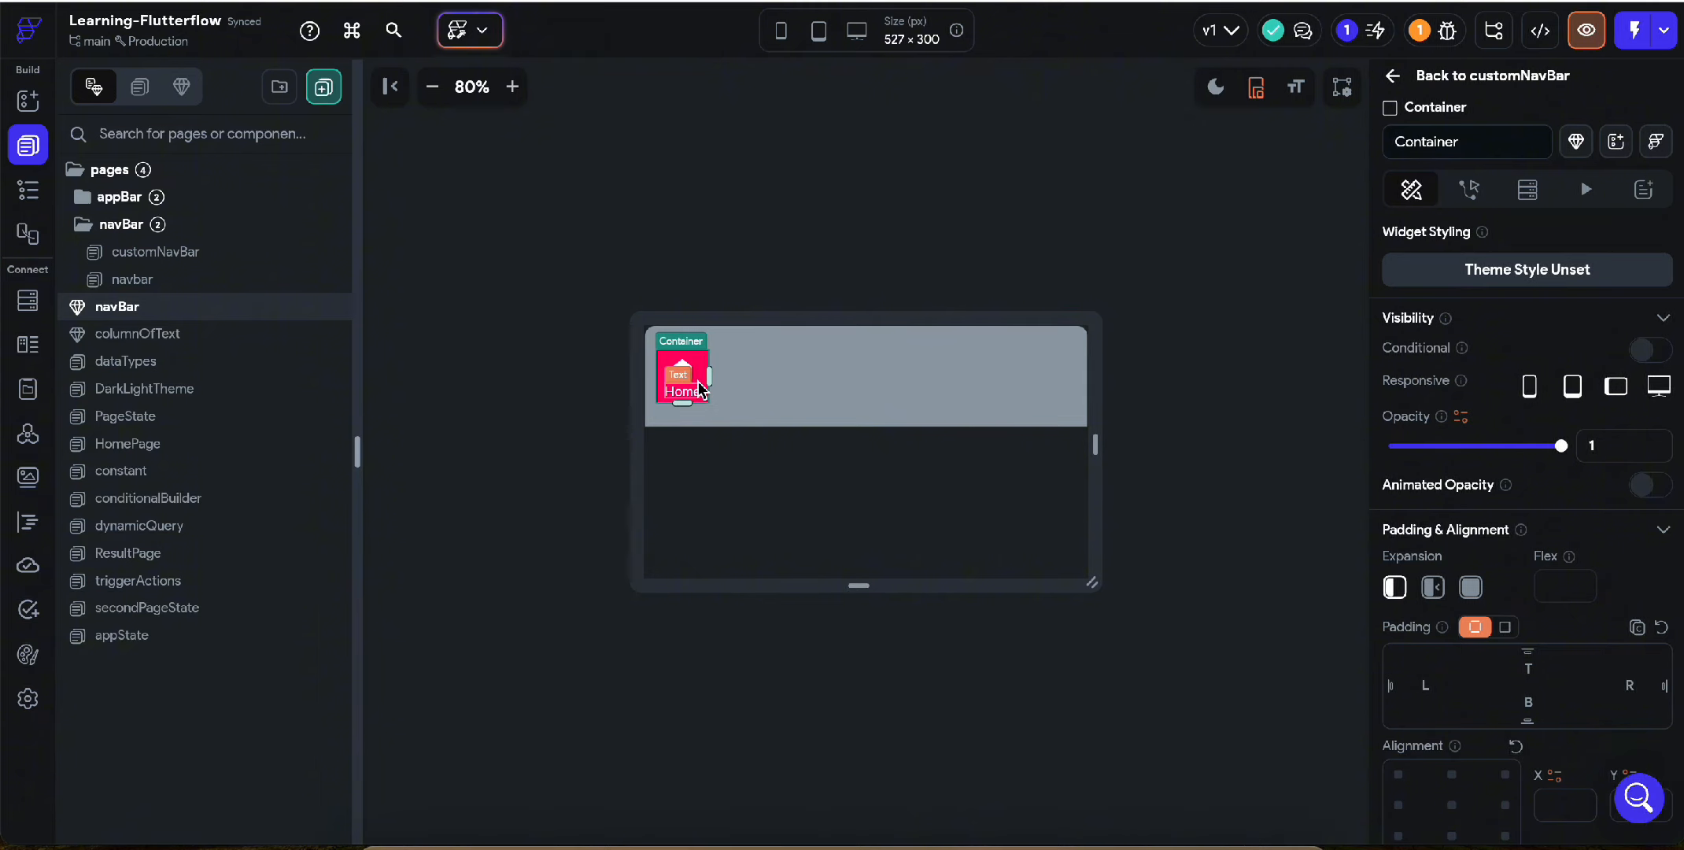
{"action": "scroll", "coordinate": [1550, 507], "scroll_direction": "down", "scroll_amount": 3}
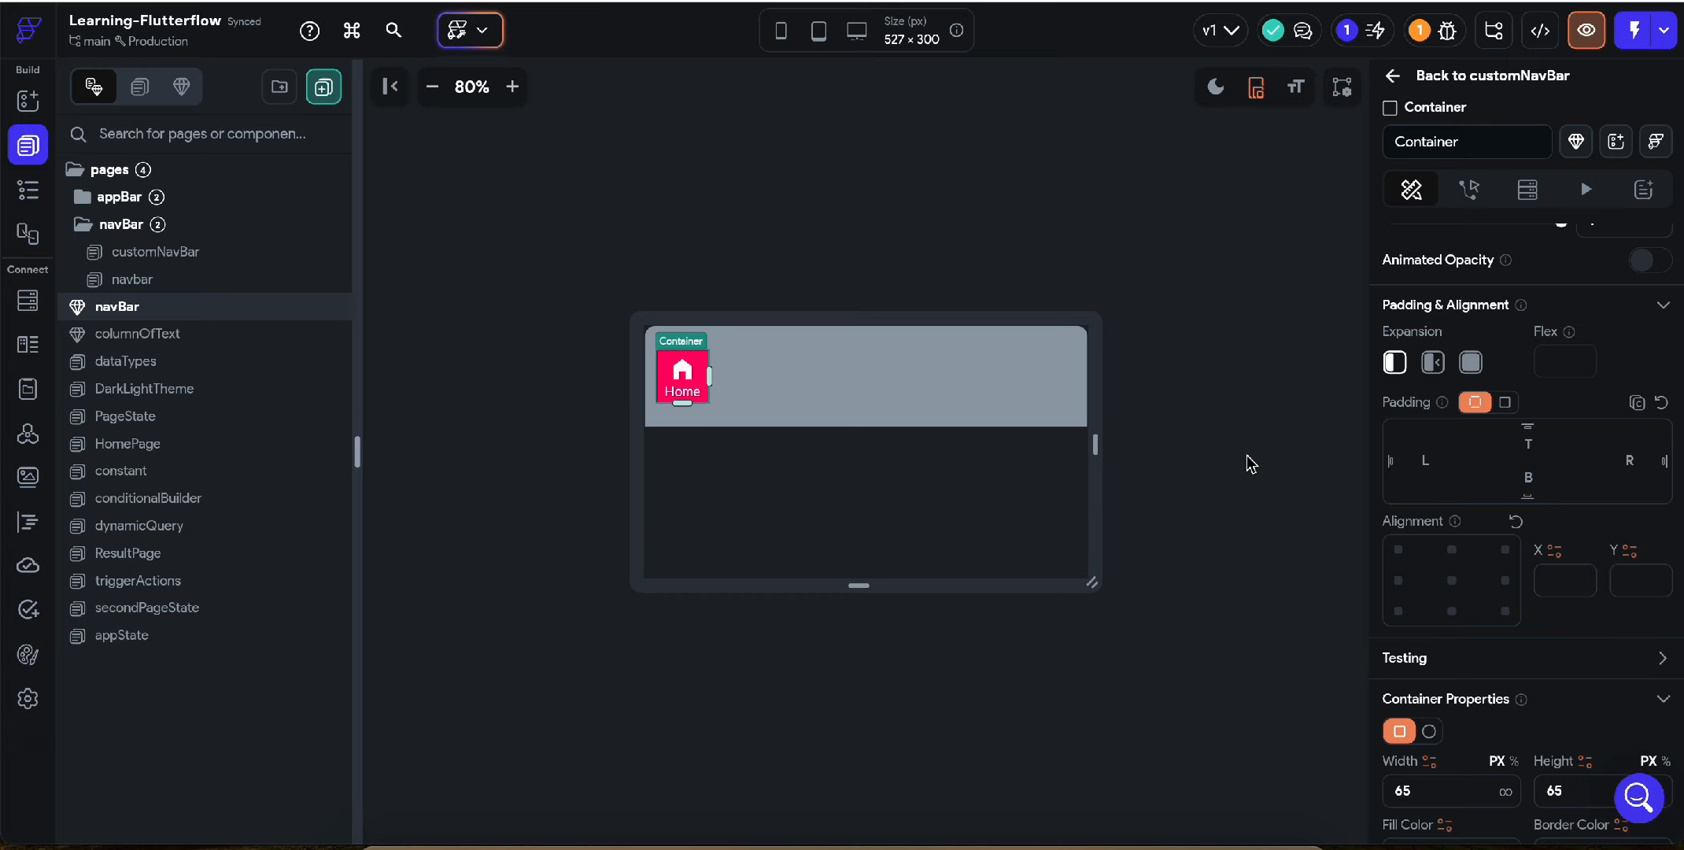
{"action": "scroll", "coordinate": [1500, 446], "scroll_direction": "up", "scroll_amount": 3}
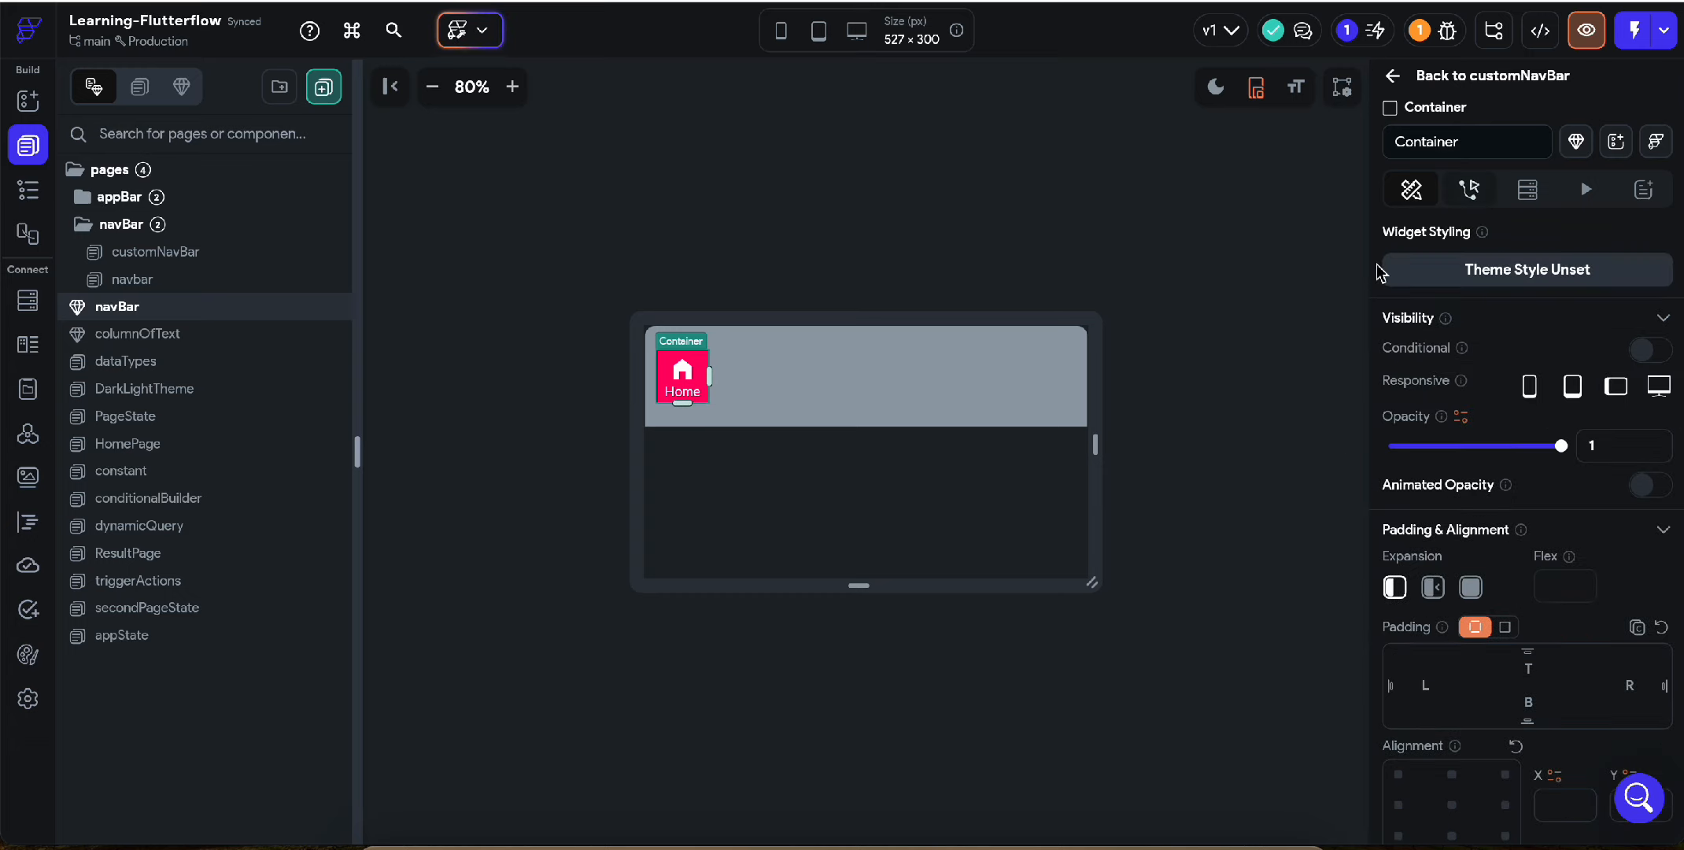
Step: Add a required Integer parameter named index to the navBar component
{"action": "left_click", "coordinate": [1326, 338]}
{"action": "left_click", "coordinate": [1661, 114]}
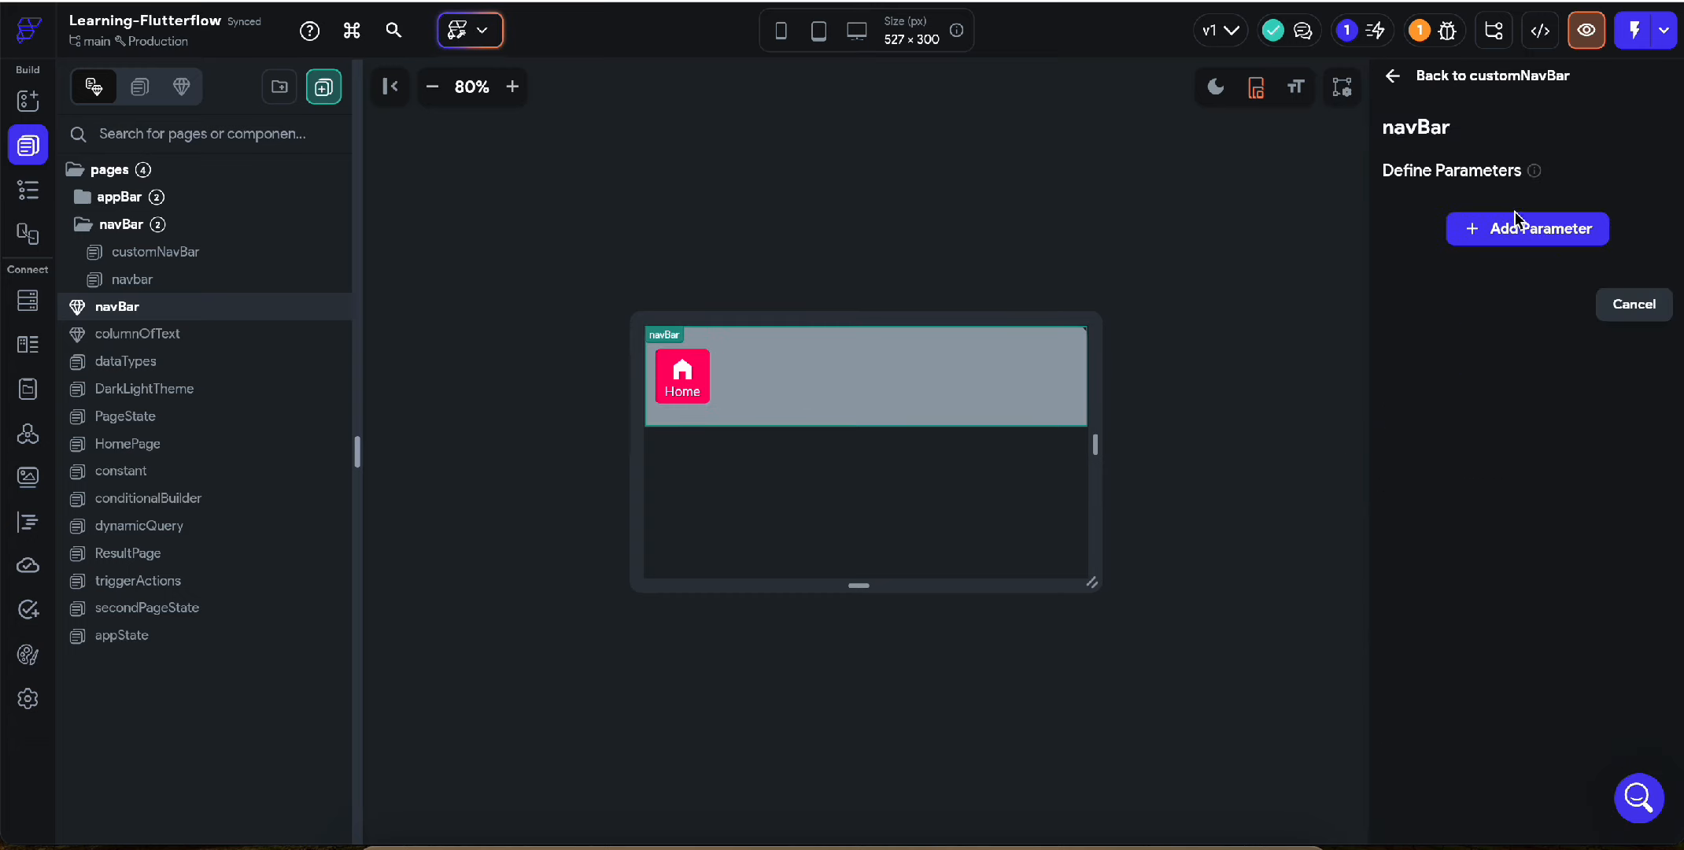
{"action": "left_click", "coordinate": [1518, 226]}
{"action": "left_click", "coordinate": [1433, 300]}
{"action": "type", "text": "index"}
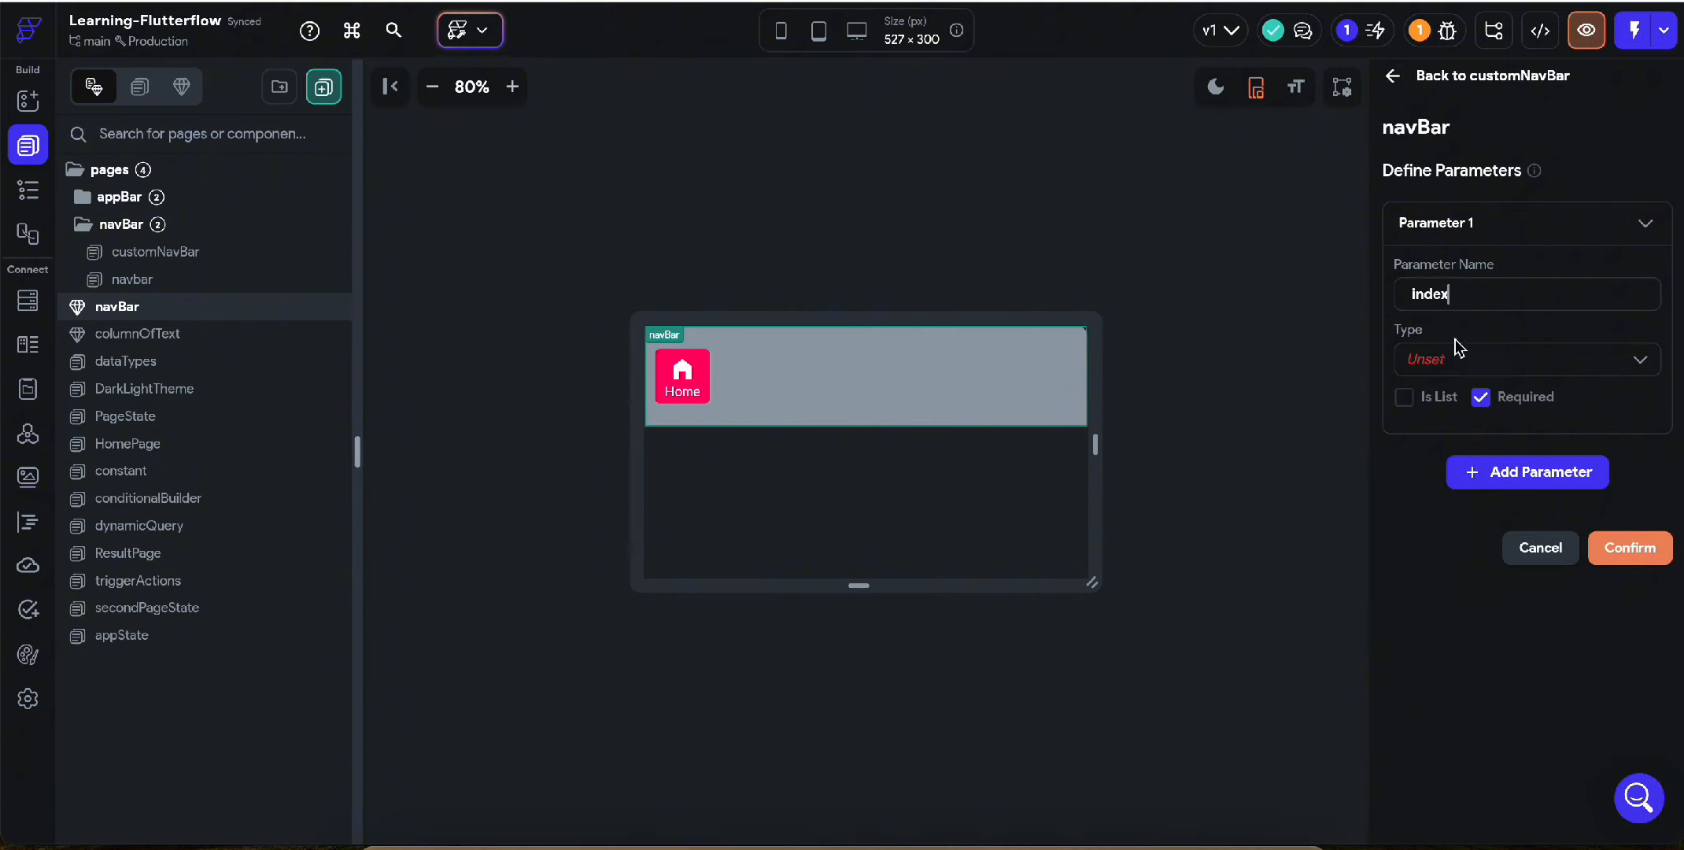
{"action": "left_click", "coordinate": [1454, 354]}
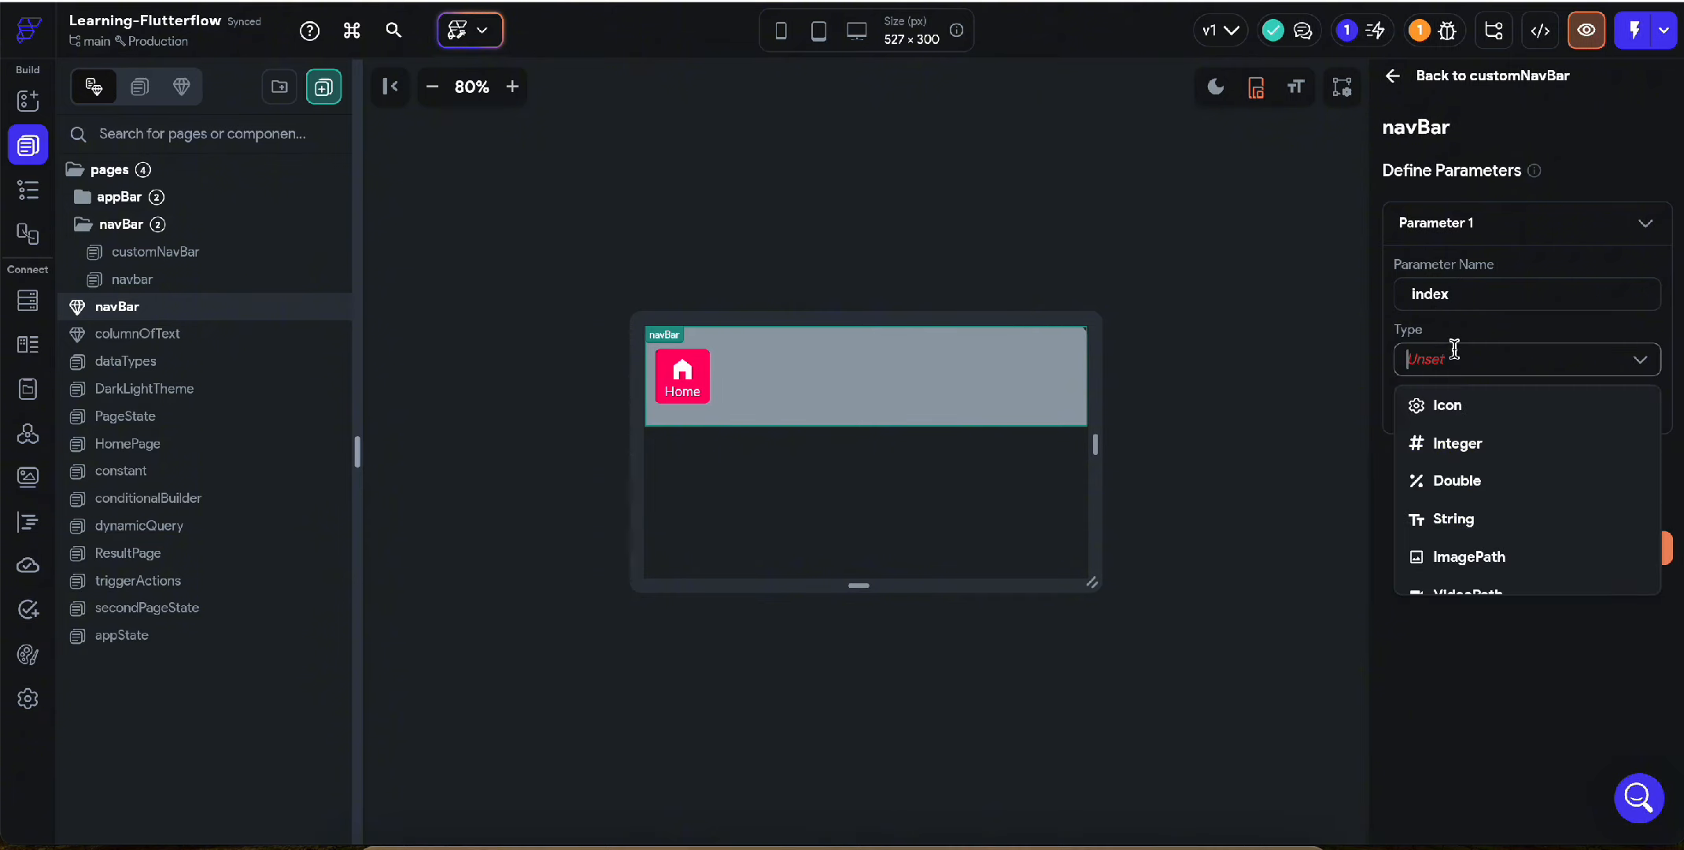
{"action": "left_click", "coordinate": [1455, 439]}
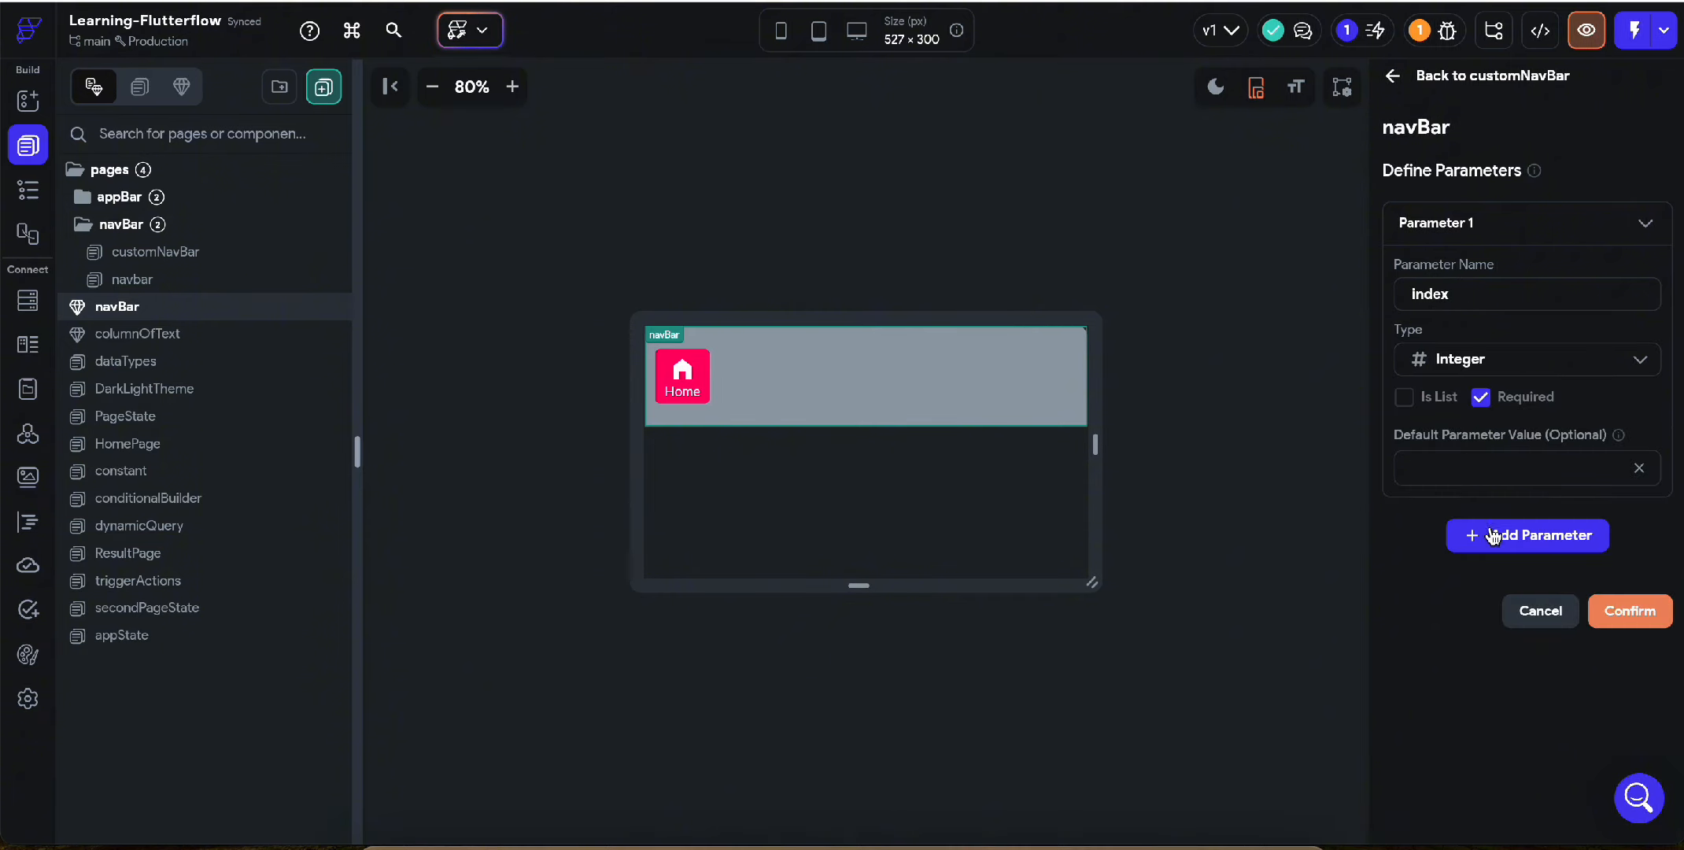
{"action": "left_click", "coordinate": [1645, 611]}
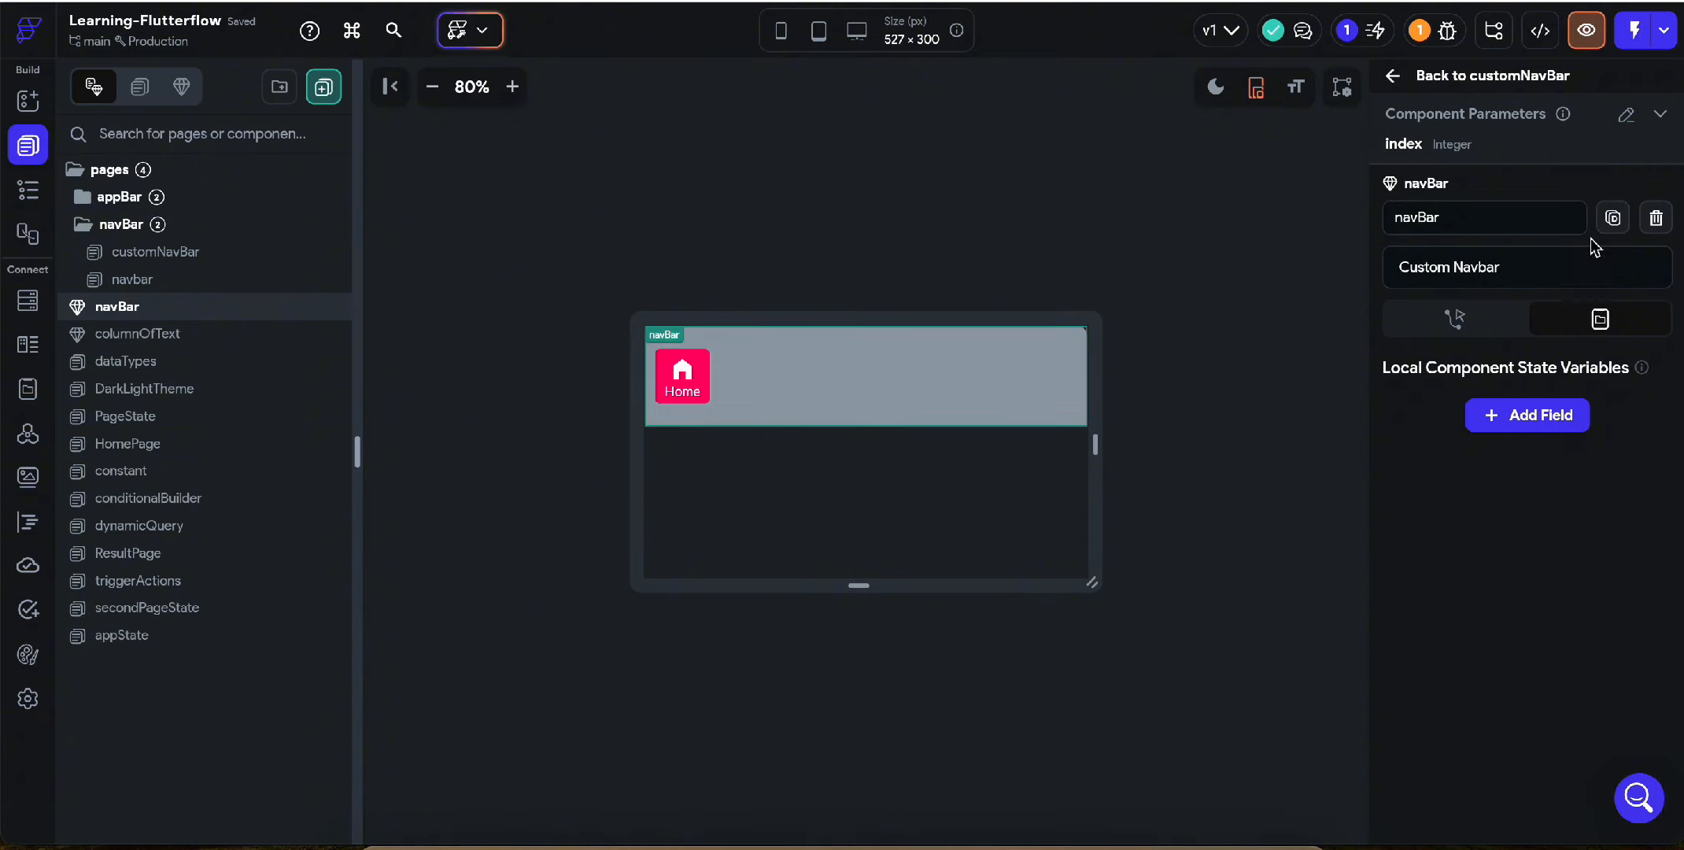
Step: Bind the Home container's fill color to an If/Then/Else conditional value
{"action": "left_click", "coordinate": [706, 381]}
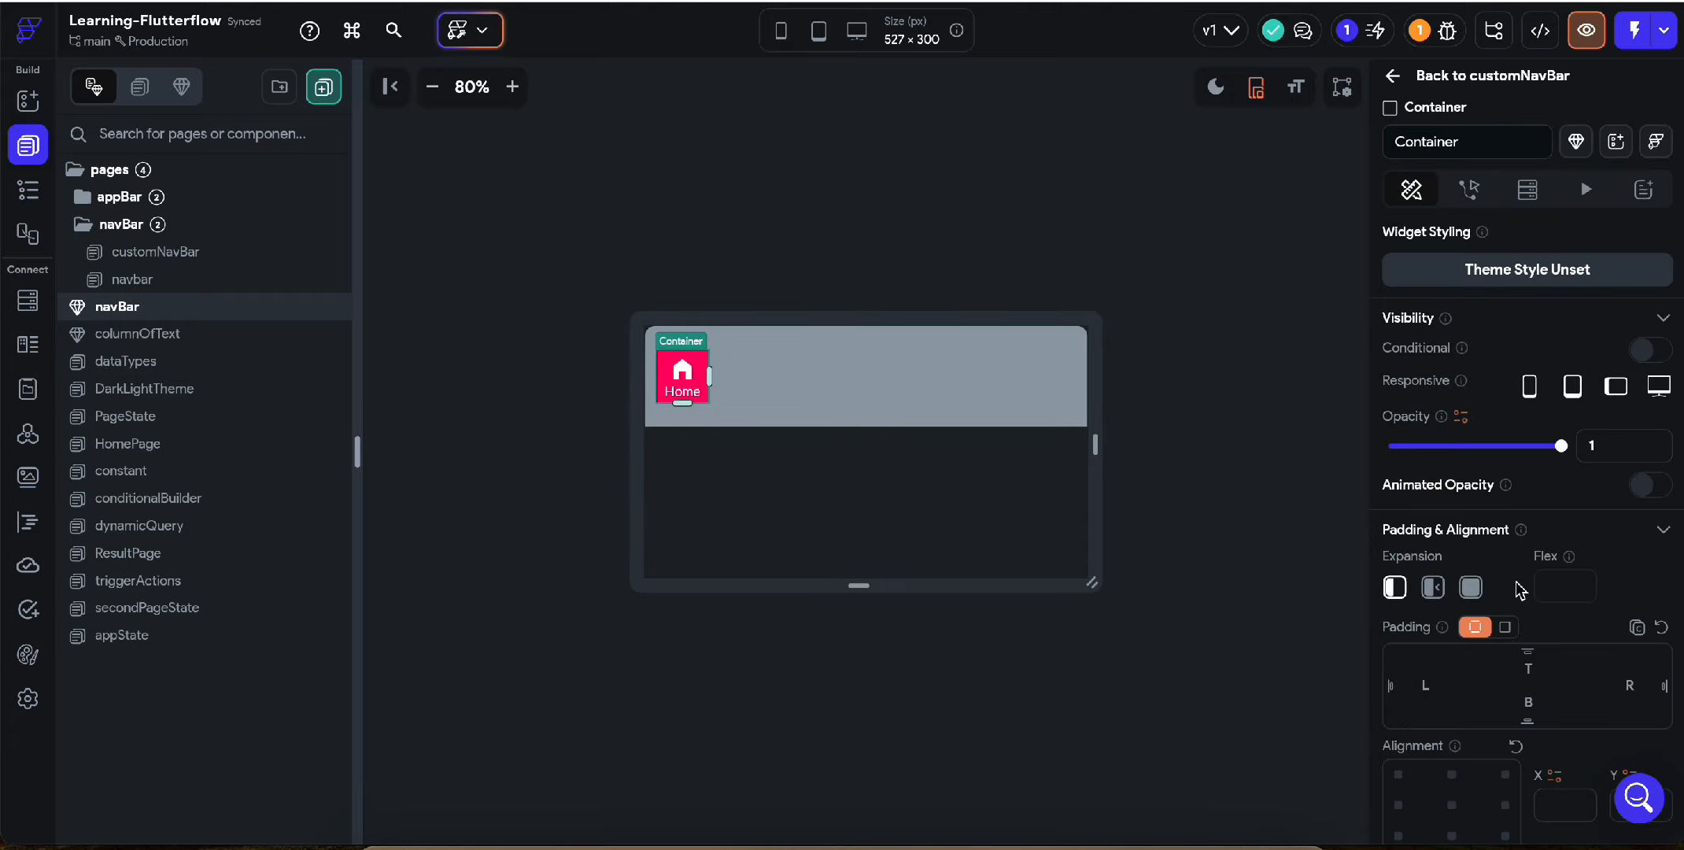
{"action": "scroll", "coordinate": [1516, 580], "scroll_direction": "down", "scroll_amount": 6}
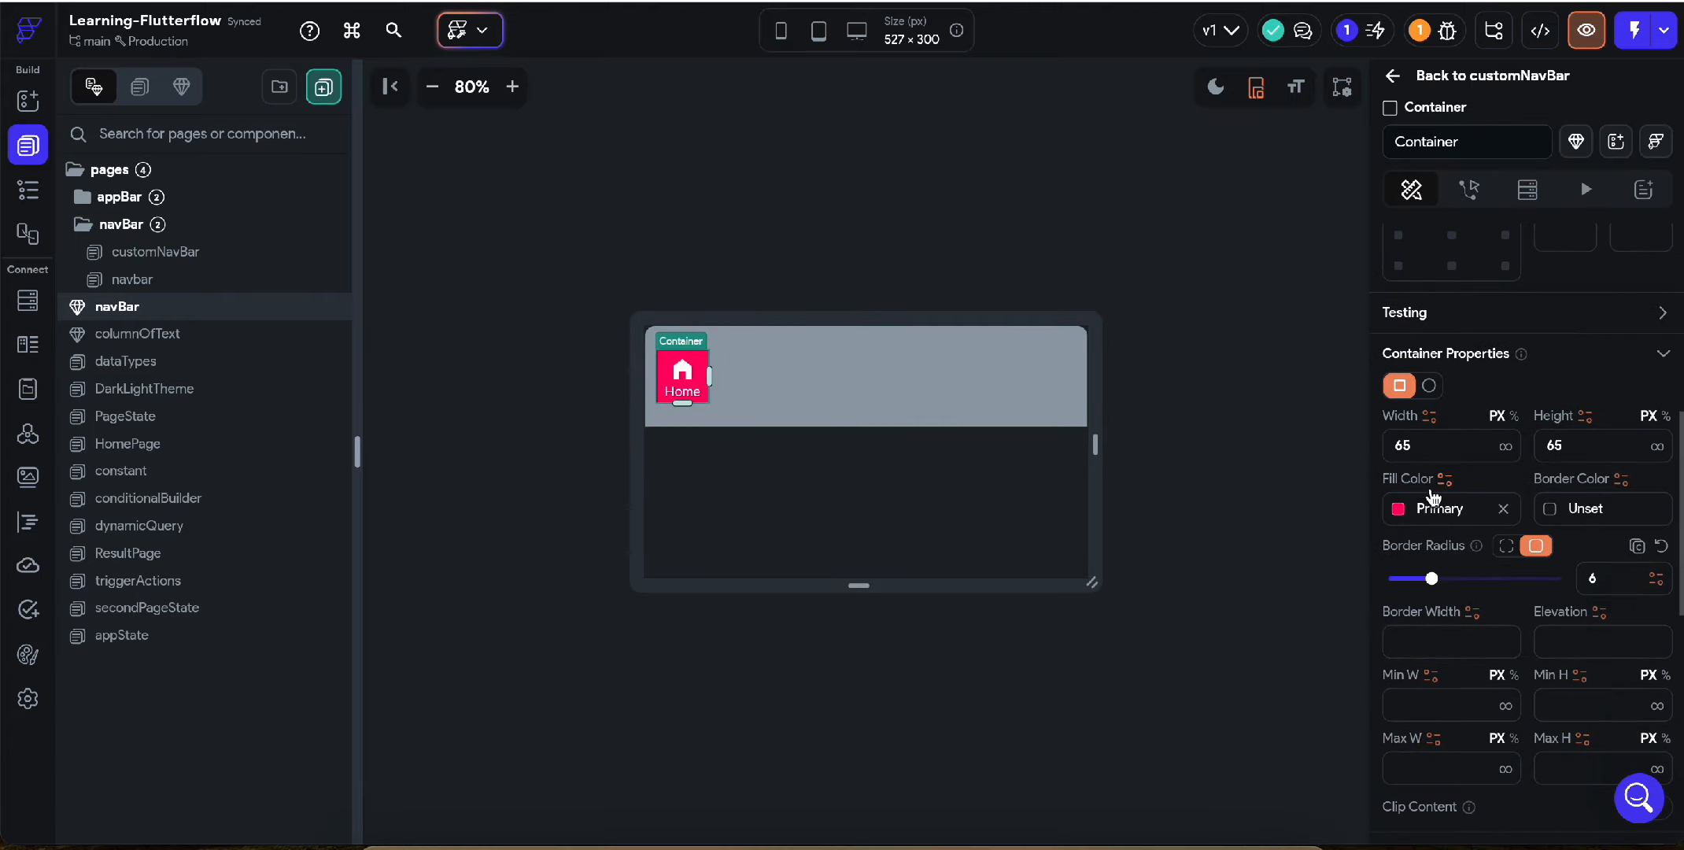
{"action": "left_click", "coordinate": [1445, 480]}
{"action": "scroll", "coordinate": [1165, 645], "scroll_direction": "down", "scroll_amount": 3}
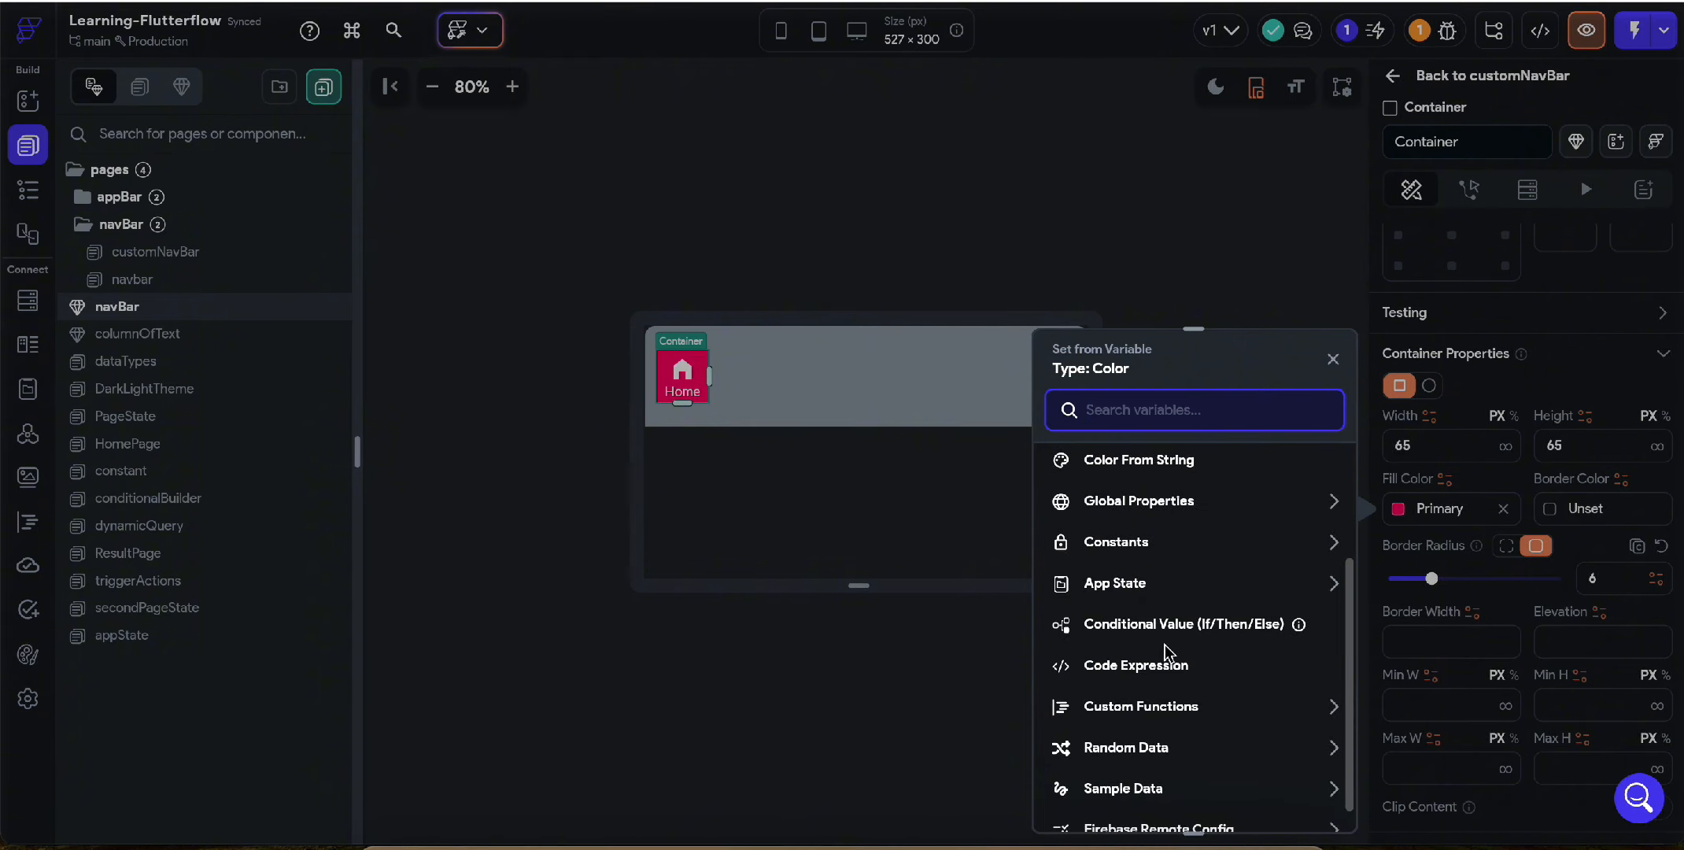
{"action": "left_click", "coordinate": [1138, 622]}
Step: Define the fill color's first condition as a single condition where the index parameter is Equal To 0
{"action": "left_click", "coordinate": [1168, 551]}
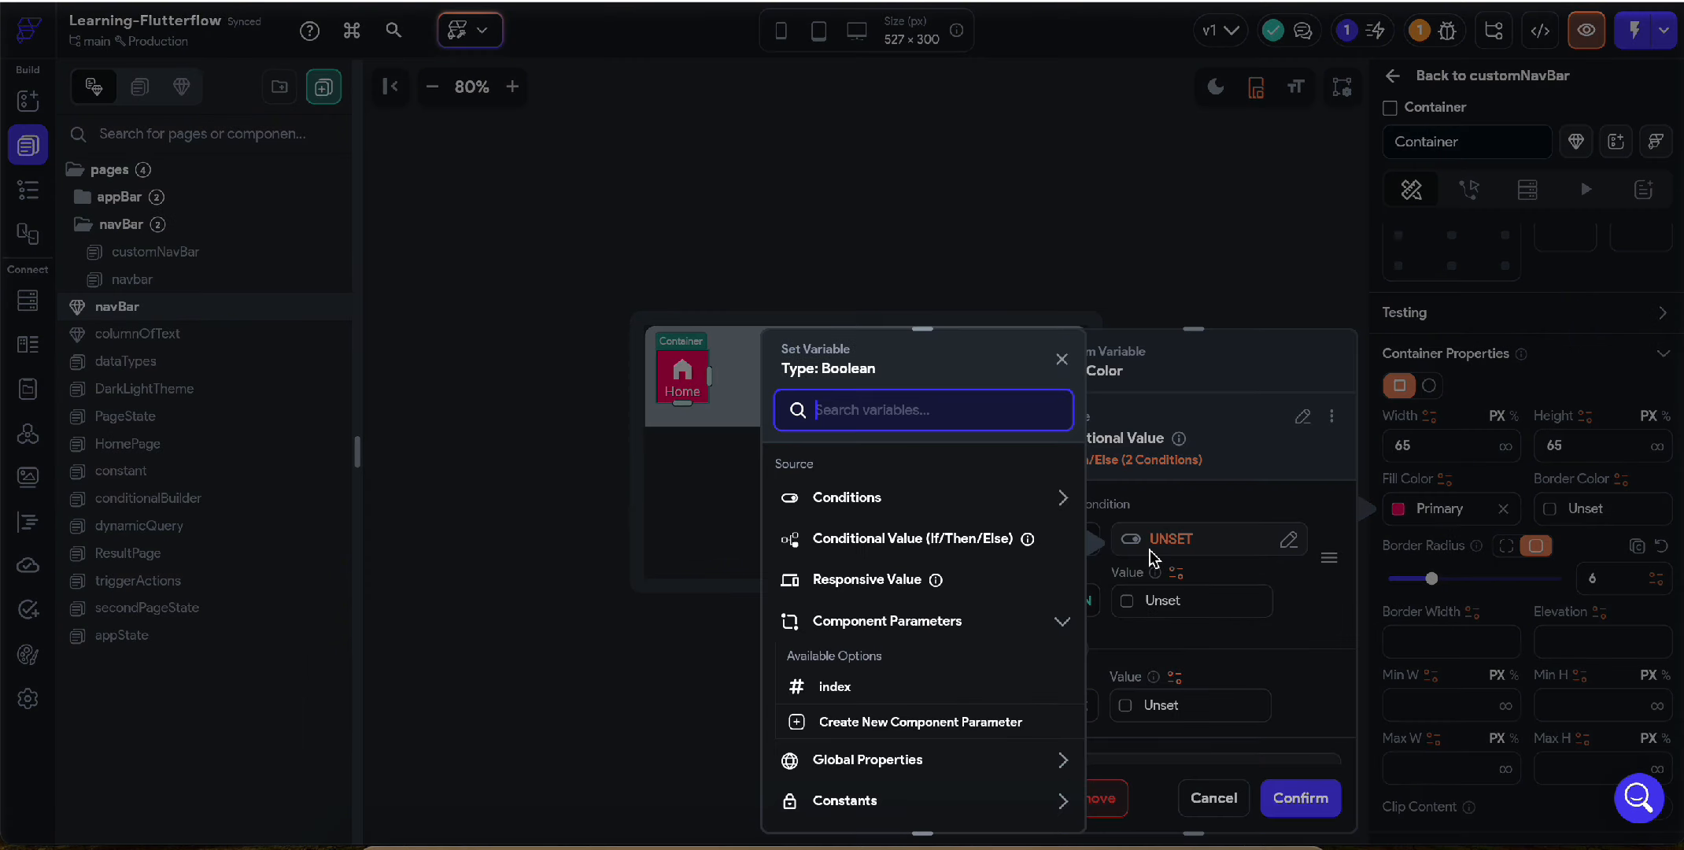
{"action": "left_click", "coordinate": [911, 504]}
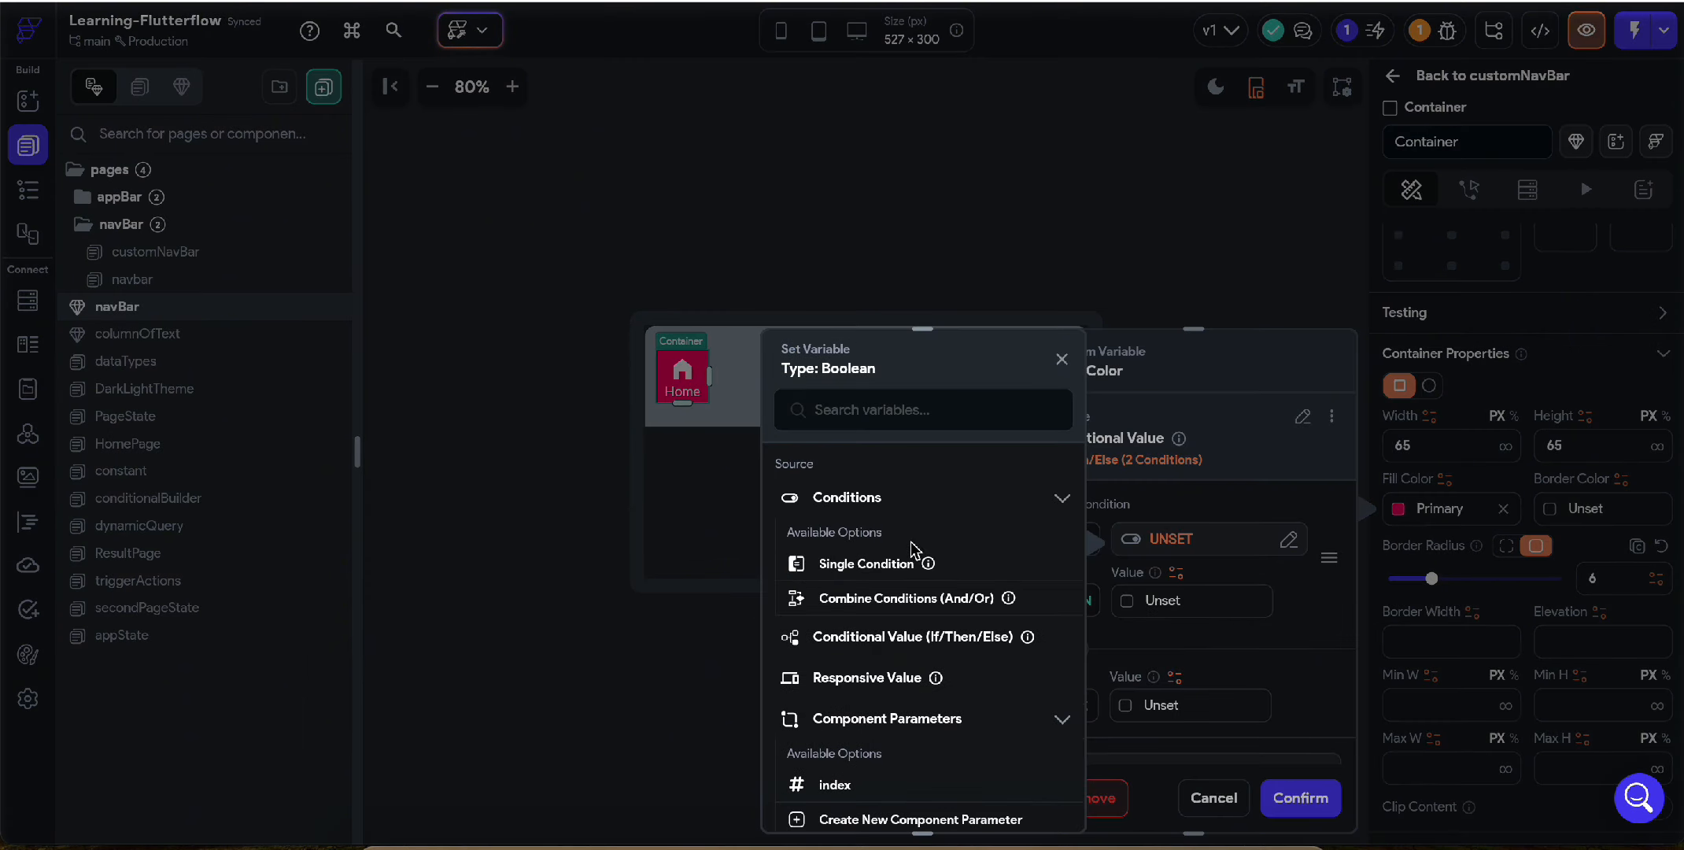
{"action": "left_click", "coordinate": [890, 563]}
{"action": "left_click", "coordinate": [836, 525]}
{"action": "left_click", "coordinate": [857, 580]}
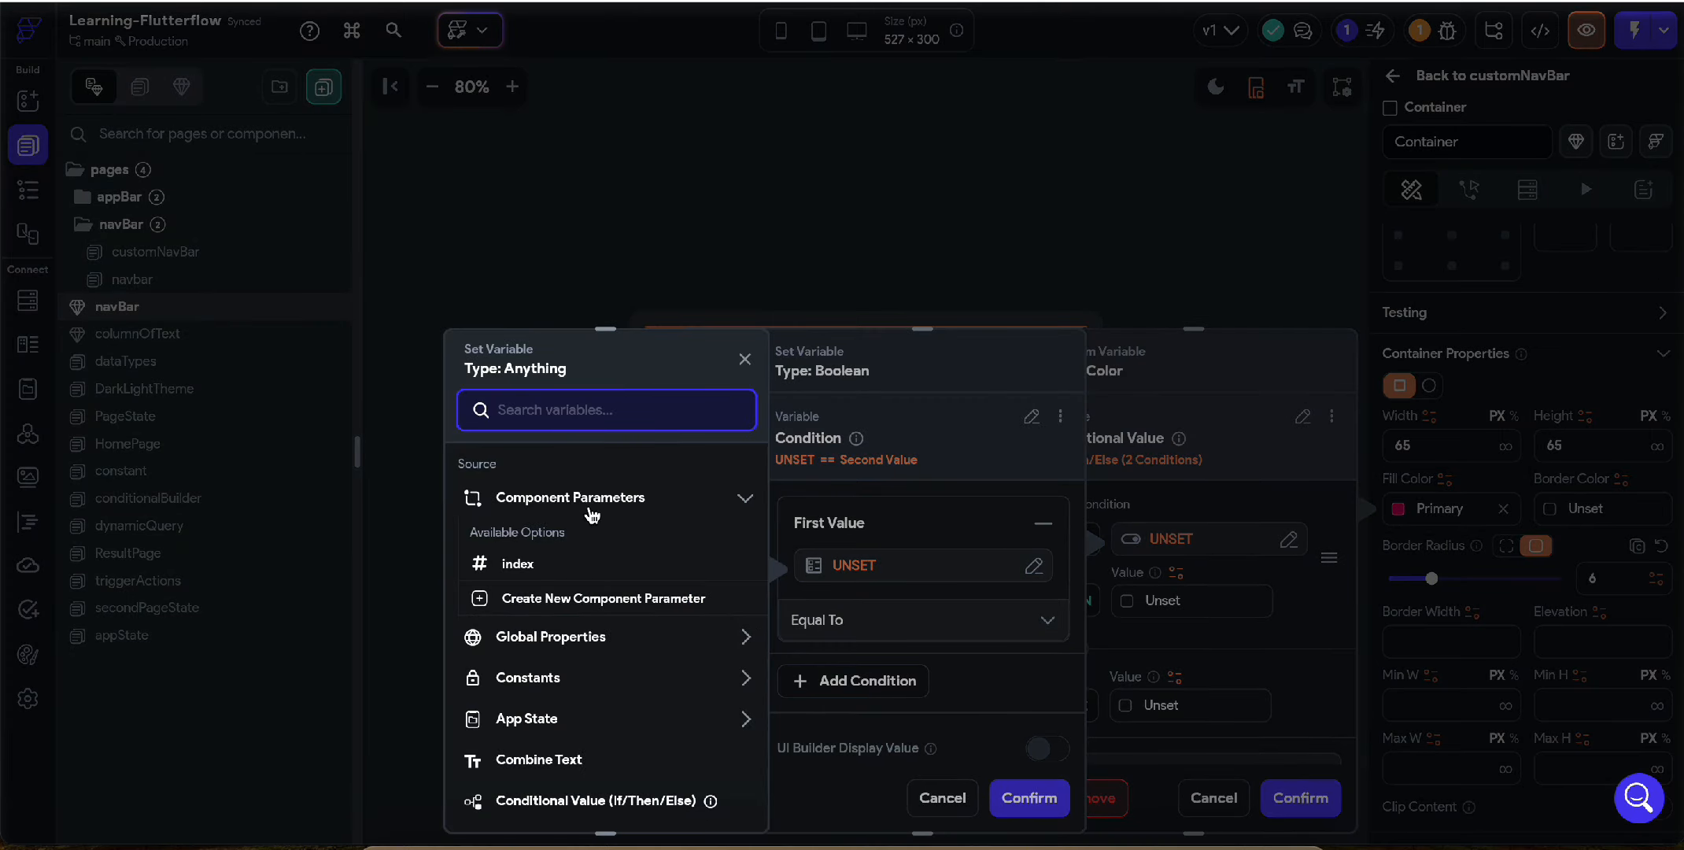
{"action": "left_click", "coordinate": [519, 565]}
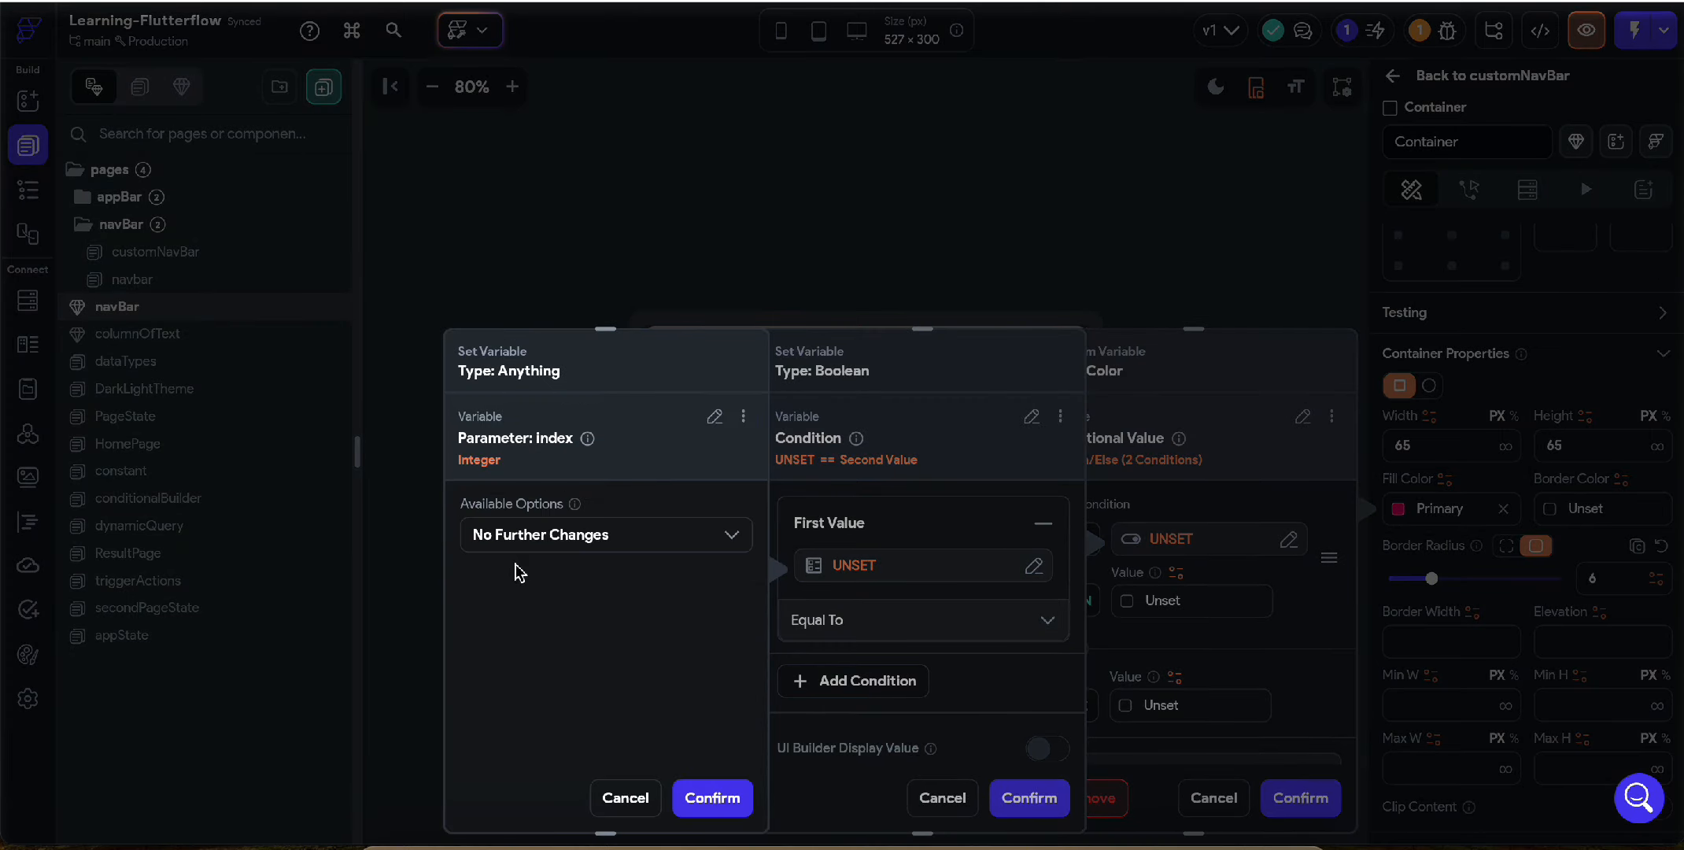
{"action": "left_click", "coordinate": [712, 797]}
{"action": "left_click", "coordinate": [872, 677]}
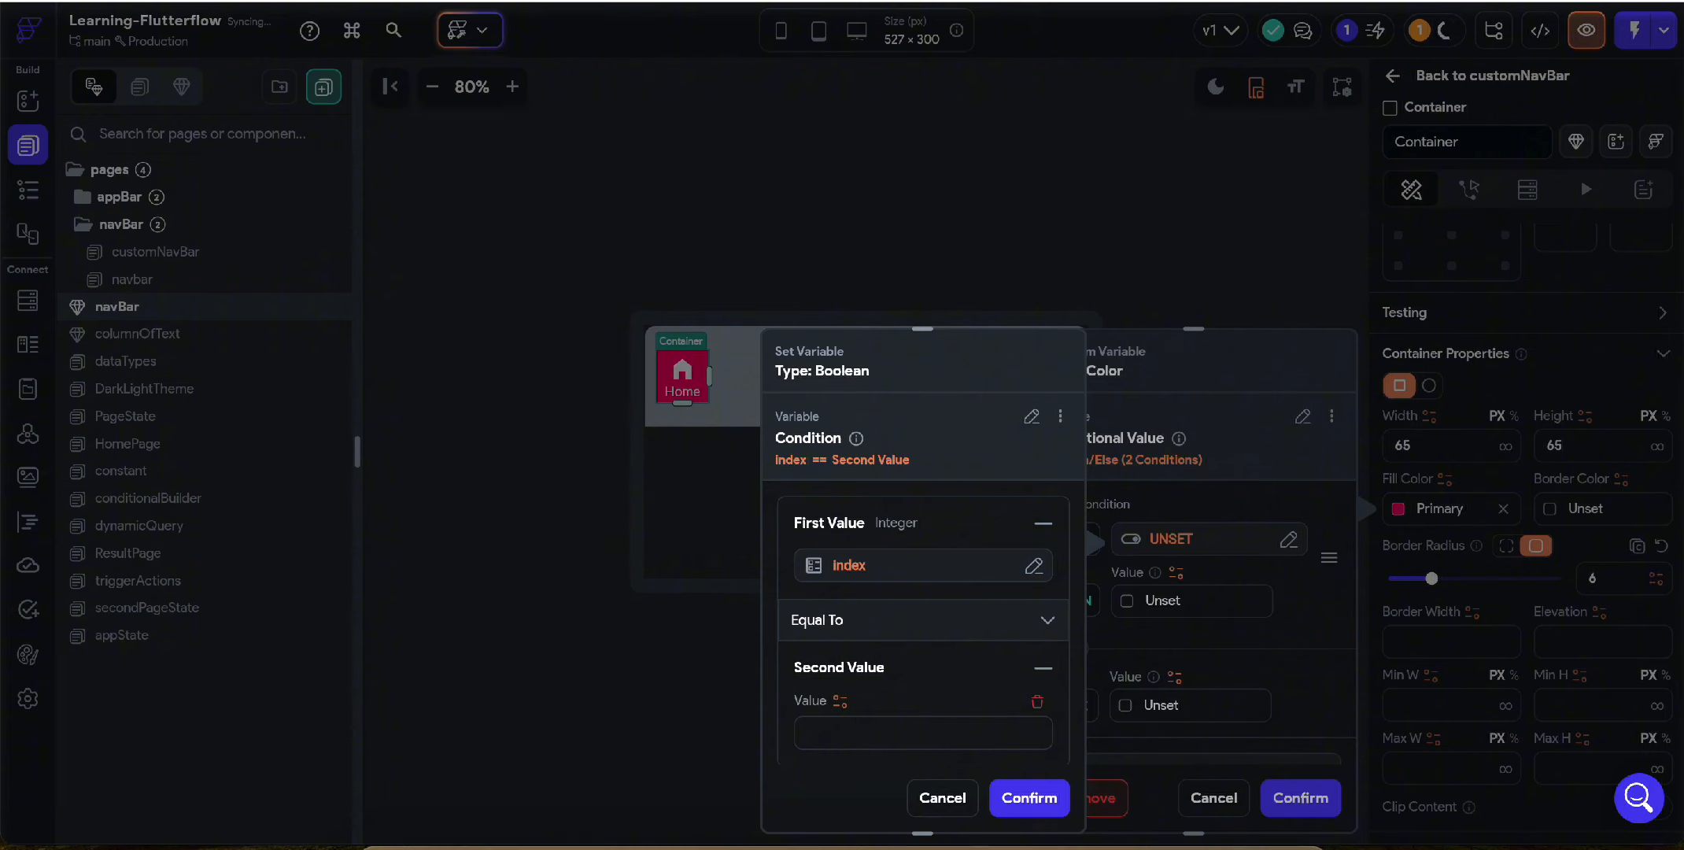
{"action": "type", "text": "0"}
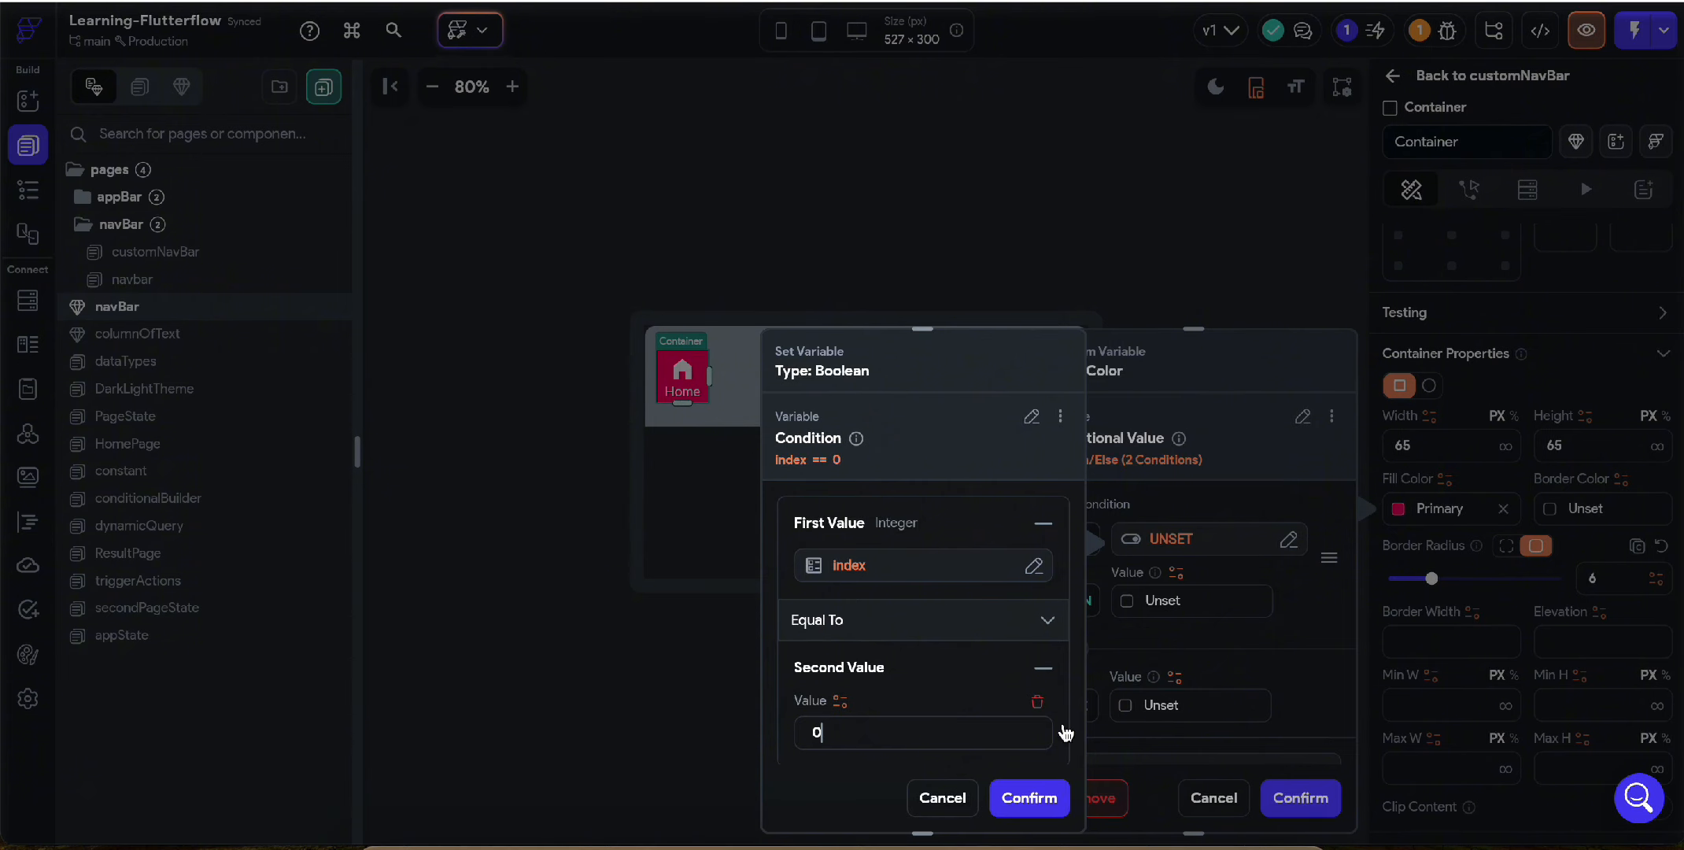
{"action": "left_click", "coordinate": [1029, 797]}
Step: Set the conditional fill color to Primary when true and Transparent otherwise, and confirm it
{"action": "left_click", "coordinate": [1133, 610]}
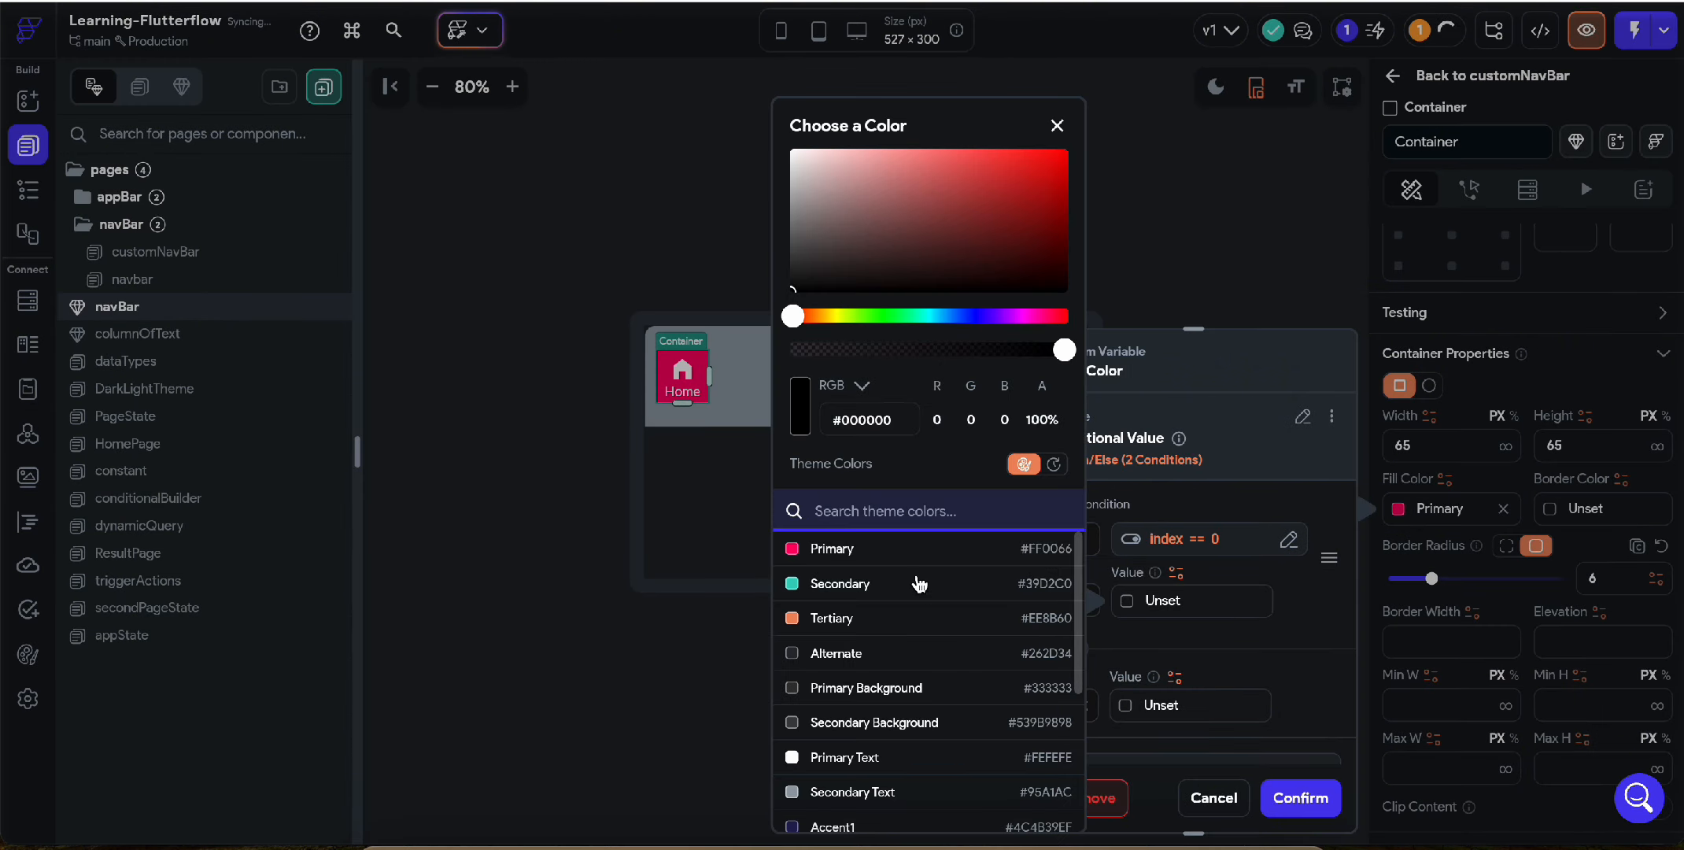
{"action": "left_click", "coordinate": [905, 551]}
{"action": "left_click", "coordinate": [1156, 653]}
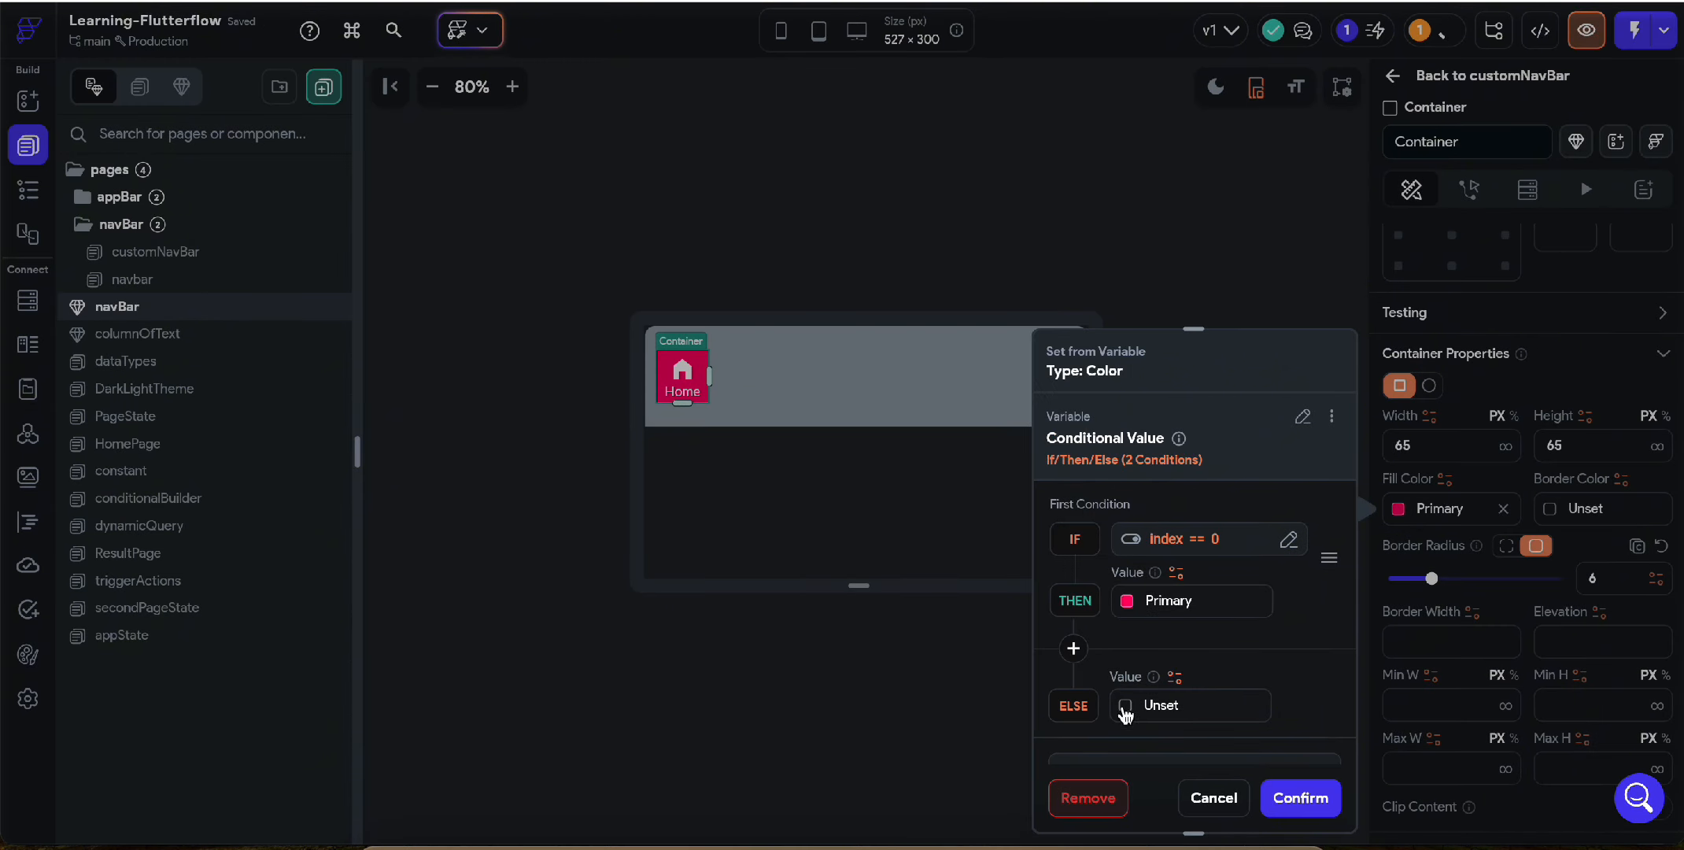
{"action": "left_click", "coordinate": [1126, 708]}
{"action": "left_click_drag", "start_coordinate": [835, 353], "coordinate": [725, 357]}
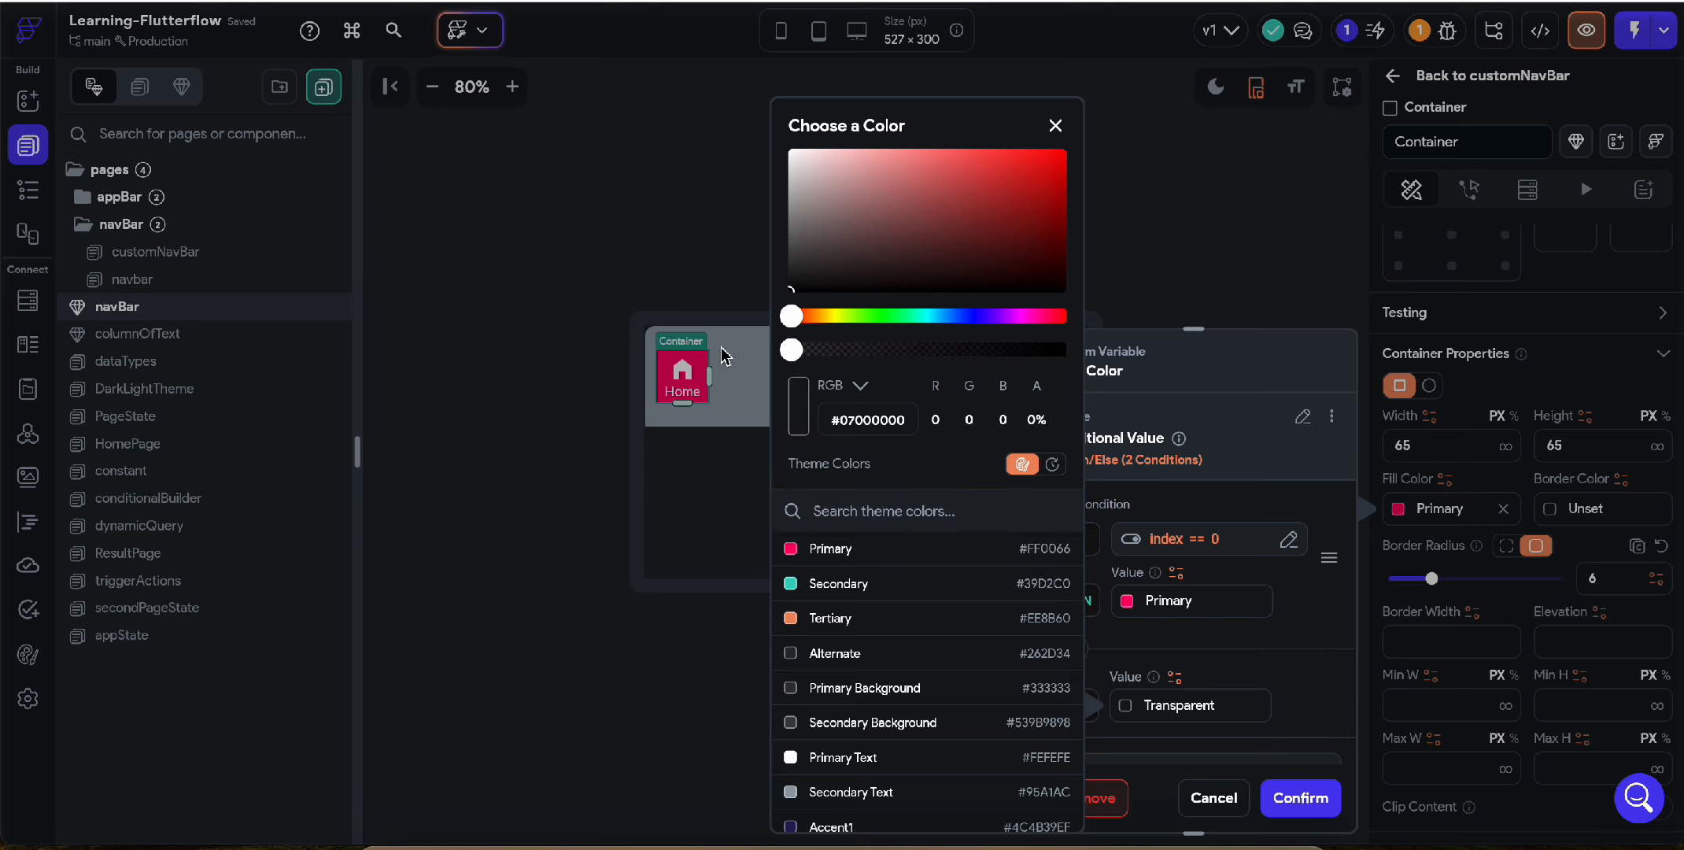
{"action": "left_click", "coordinate": [1313, 750]}
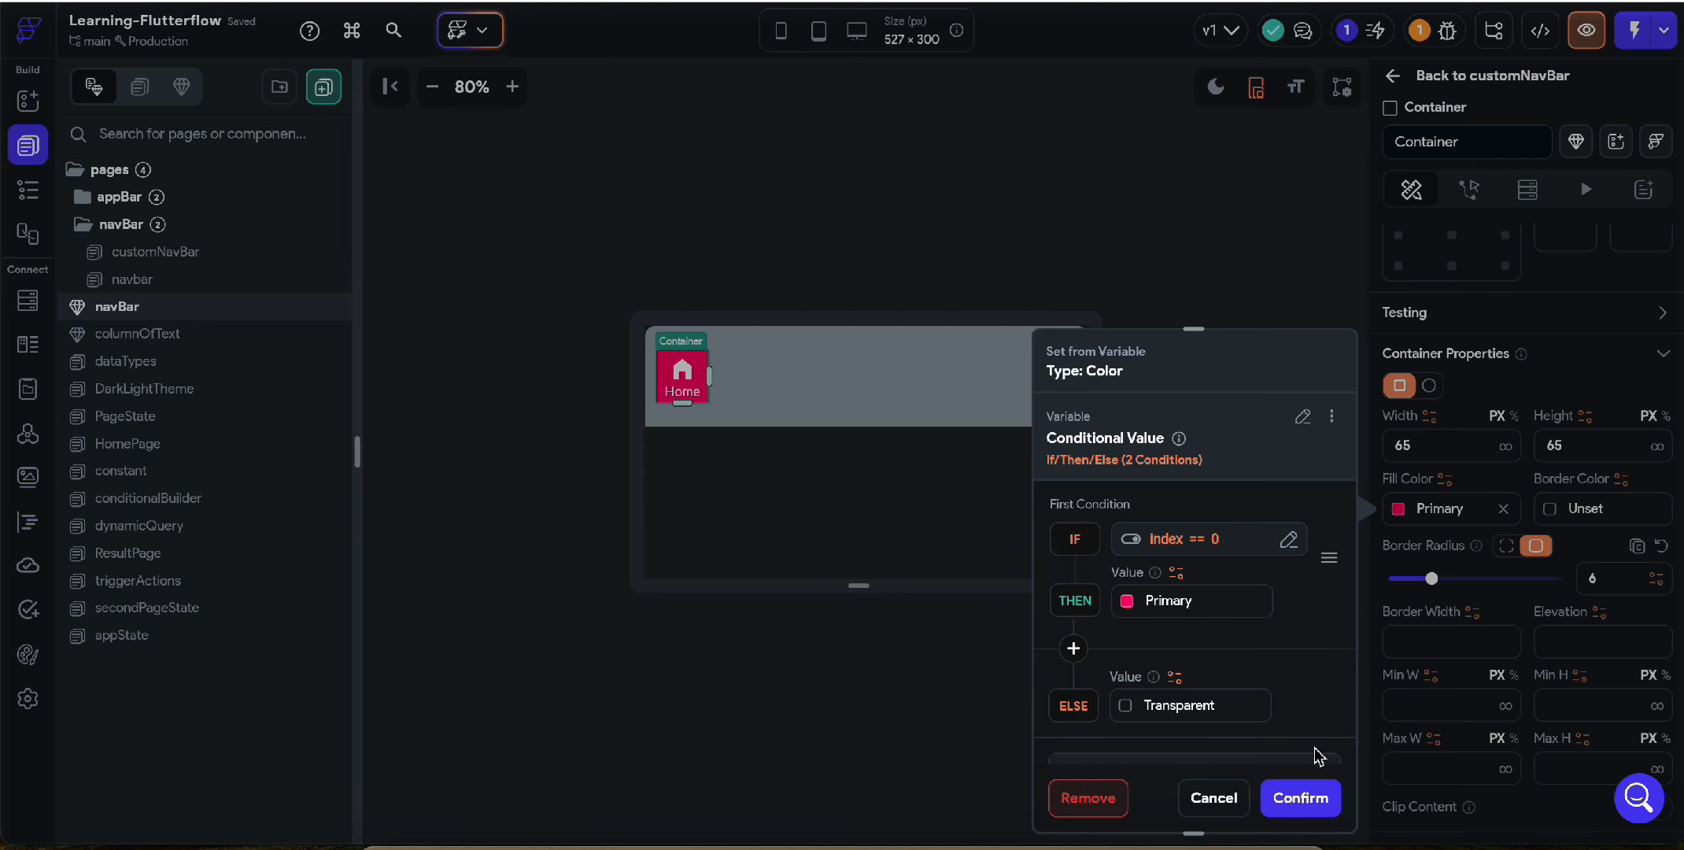
{"action": "left_click", "coordinate": [1306, 799]}
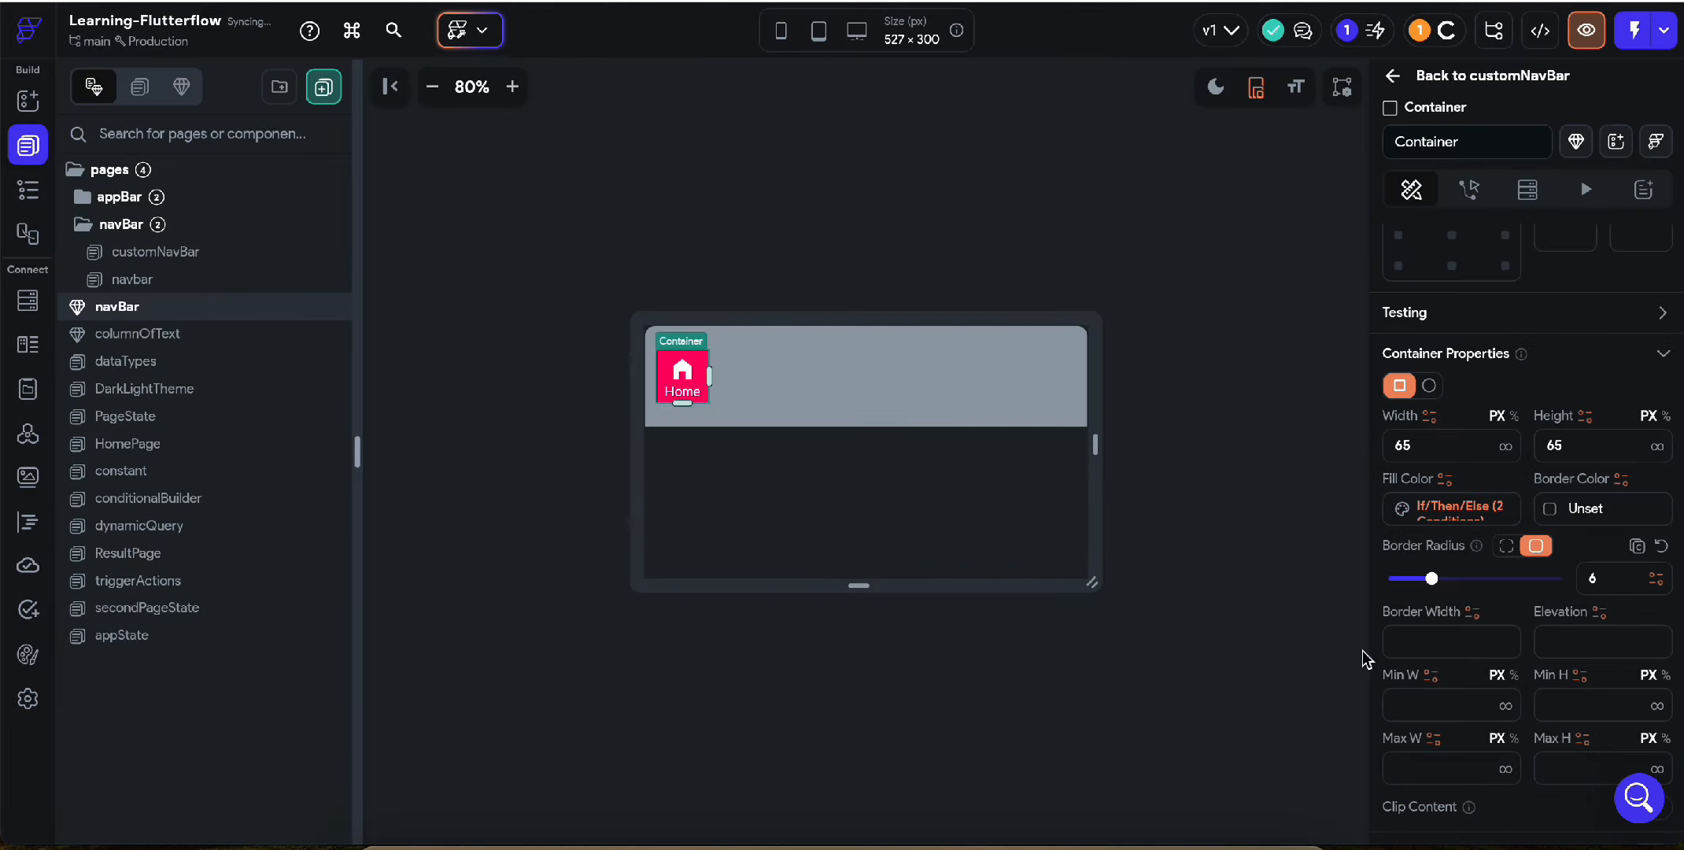
Step: Copy the Home container's conditional fill color variable and select the Home icon
{"action": "left_click", "coordinate": [1448, 511]}
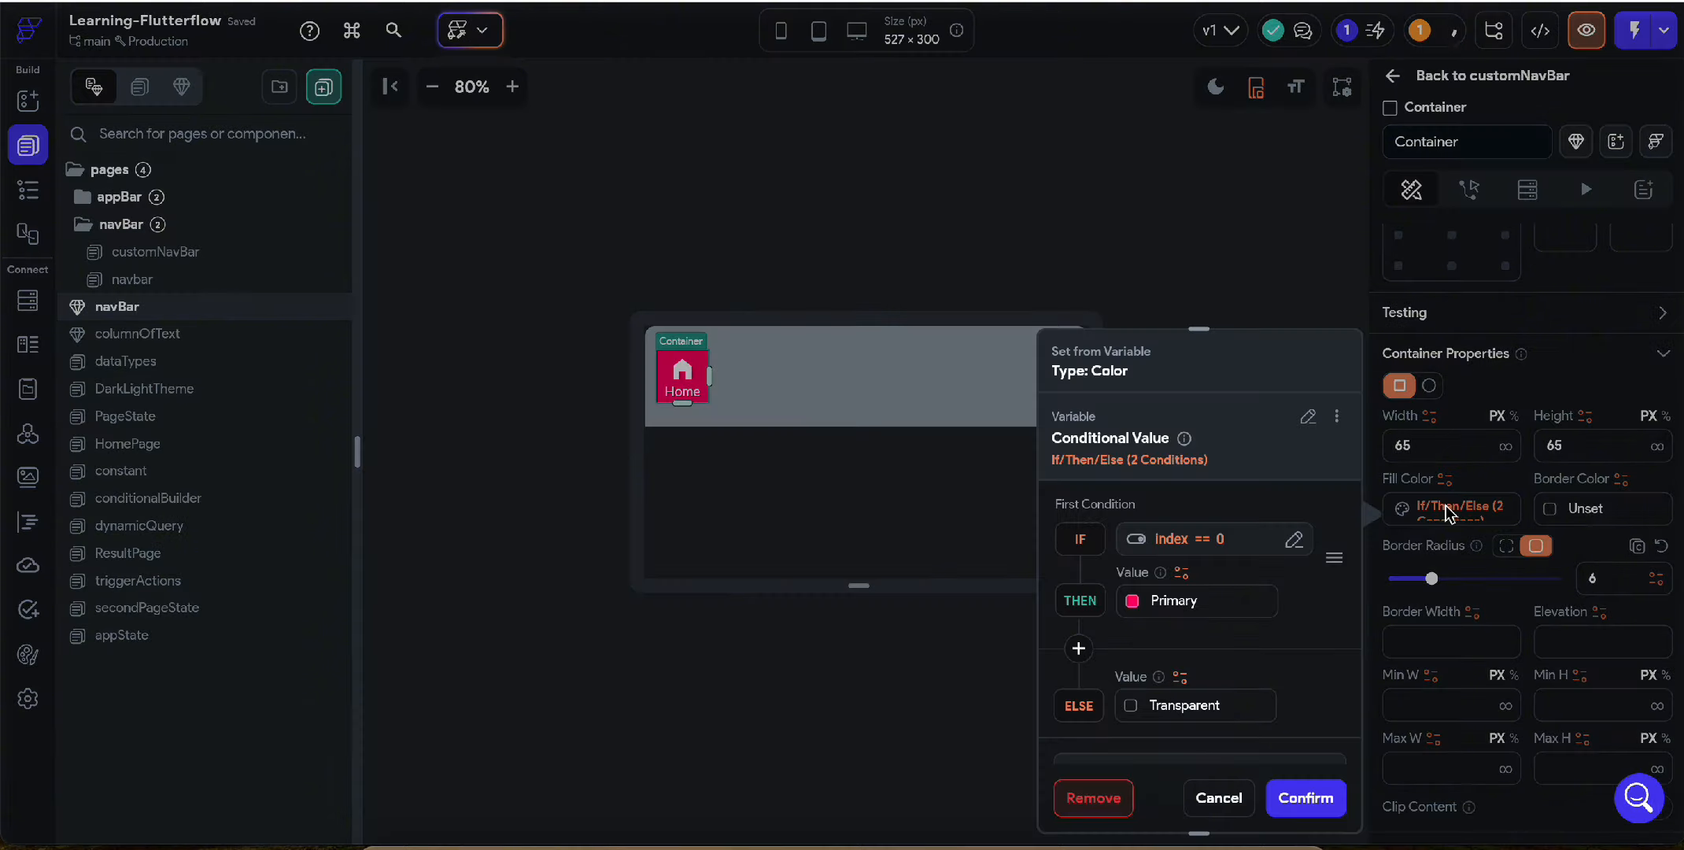
{"action": "left_click", "coordinate": [1336, 415]}
{"action": "left_click", "coordinate": [1279, 464]}
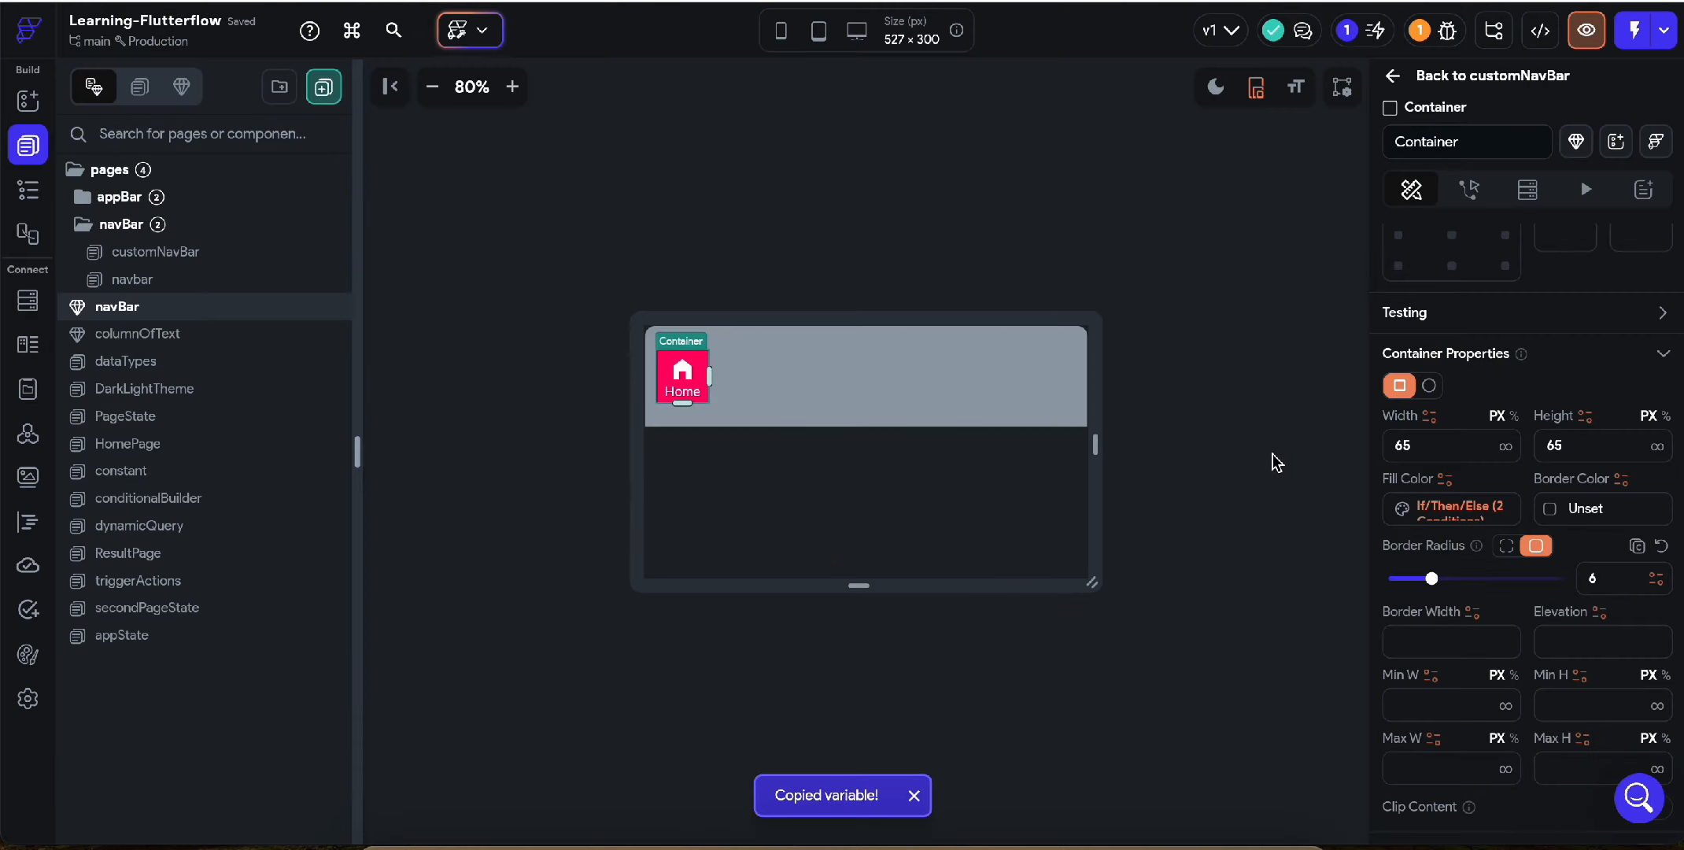
{"action": "left_click", "coordinate": [686, 383]}
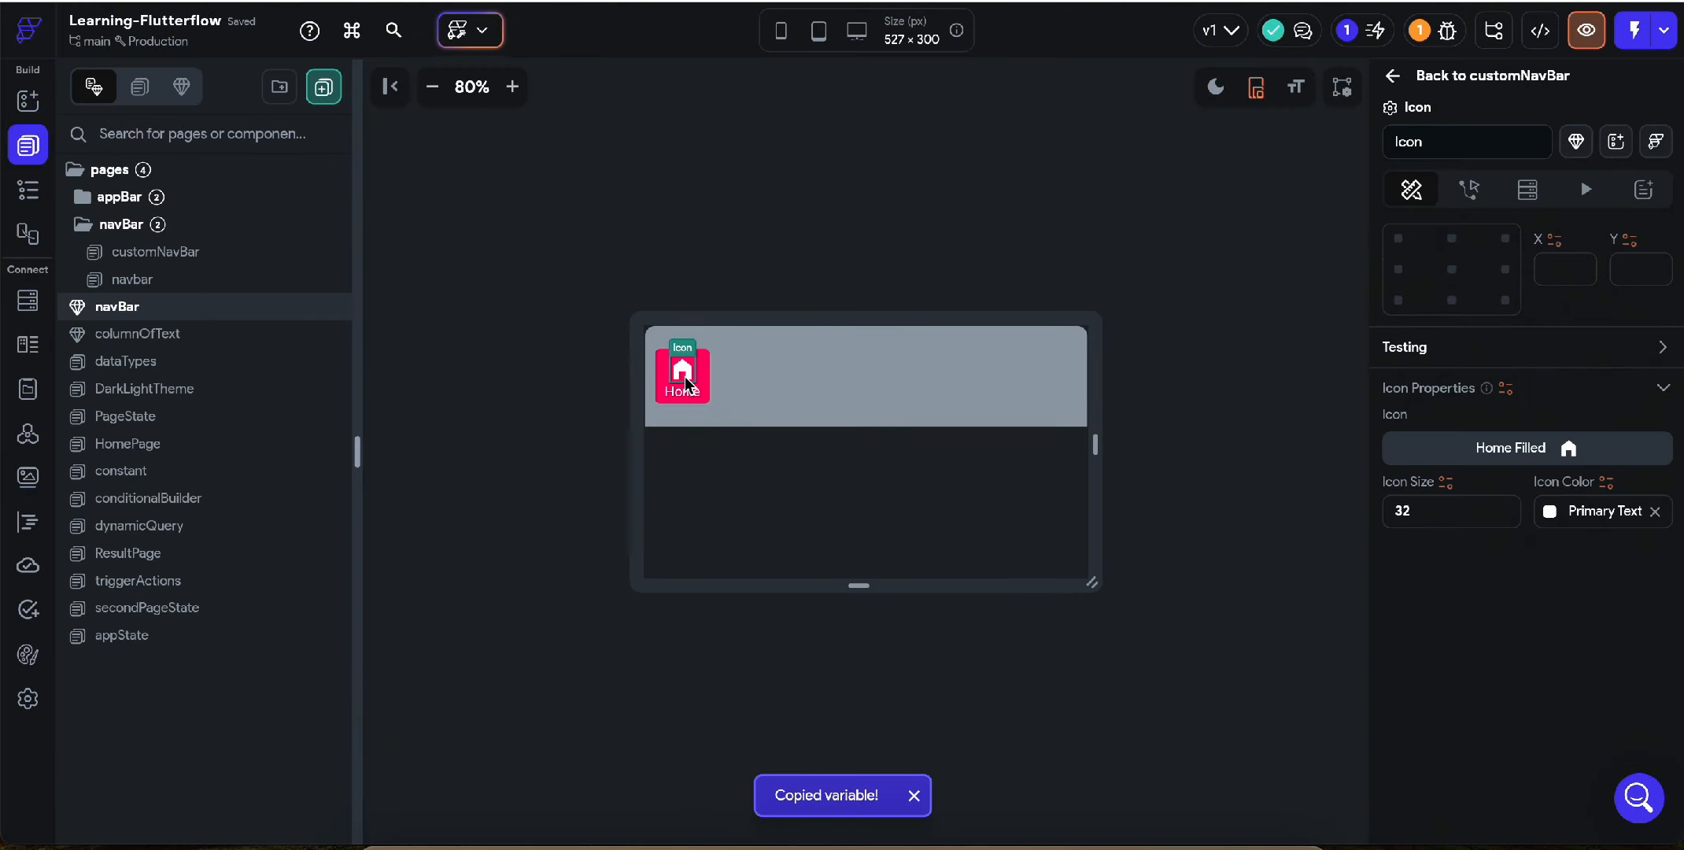
Step: Paste the copied conditional value into the Home icon's color, using Primary Text when true and Alternate otherwise, and confirm it
{"action": "left_click", "coordinate": [1597, 507]}
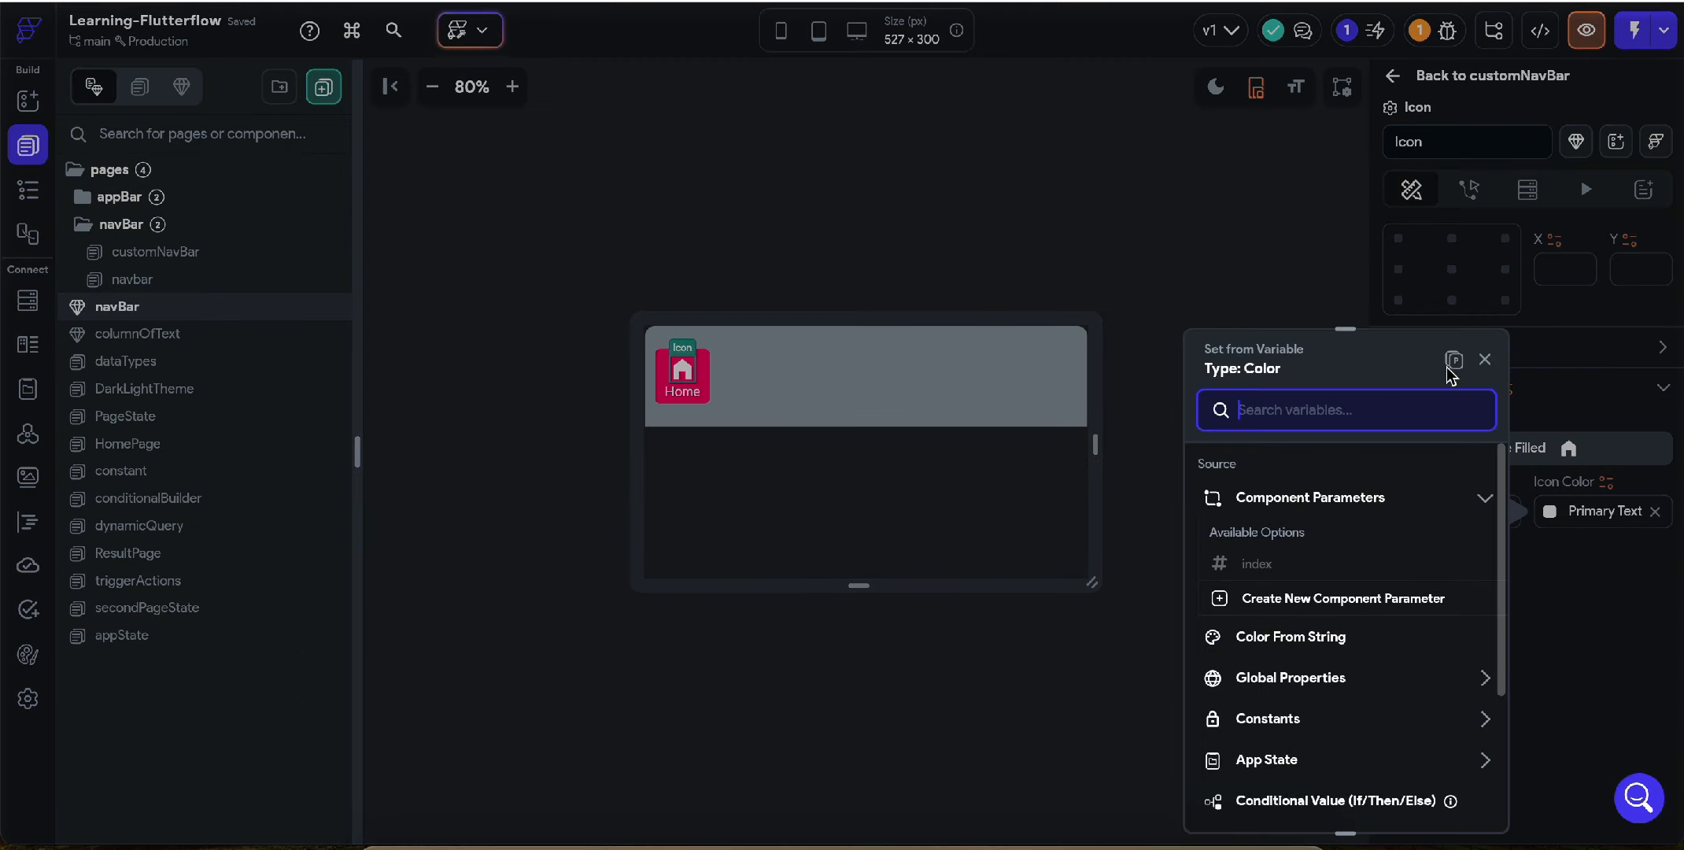
{"action": "left_click", "coordinate": [1452, 363]}
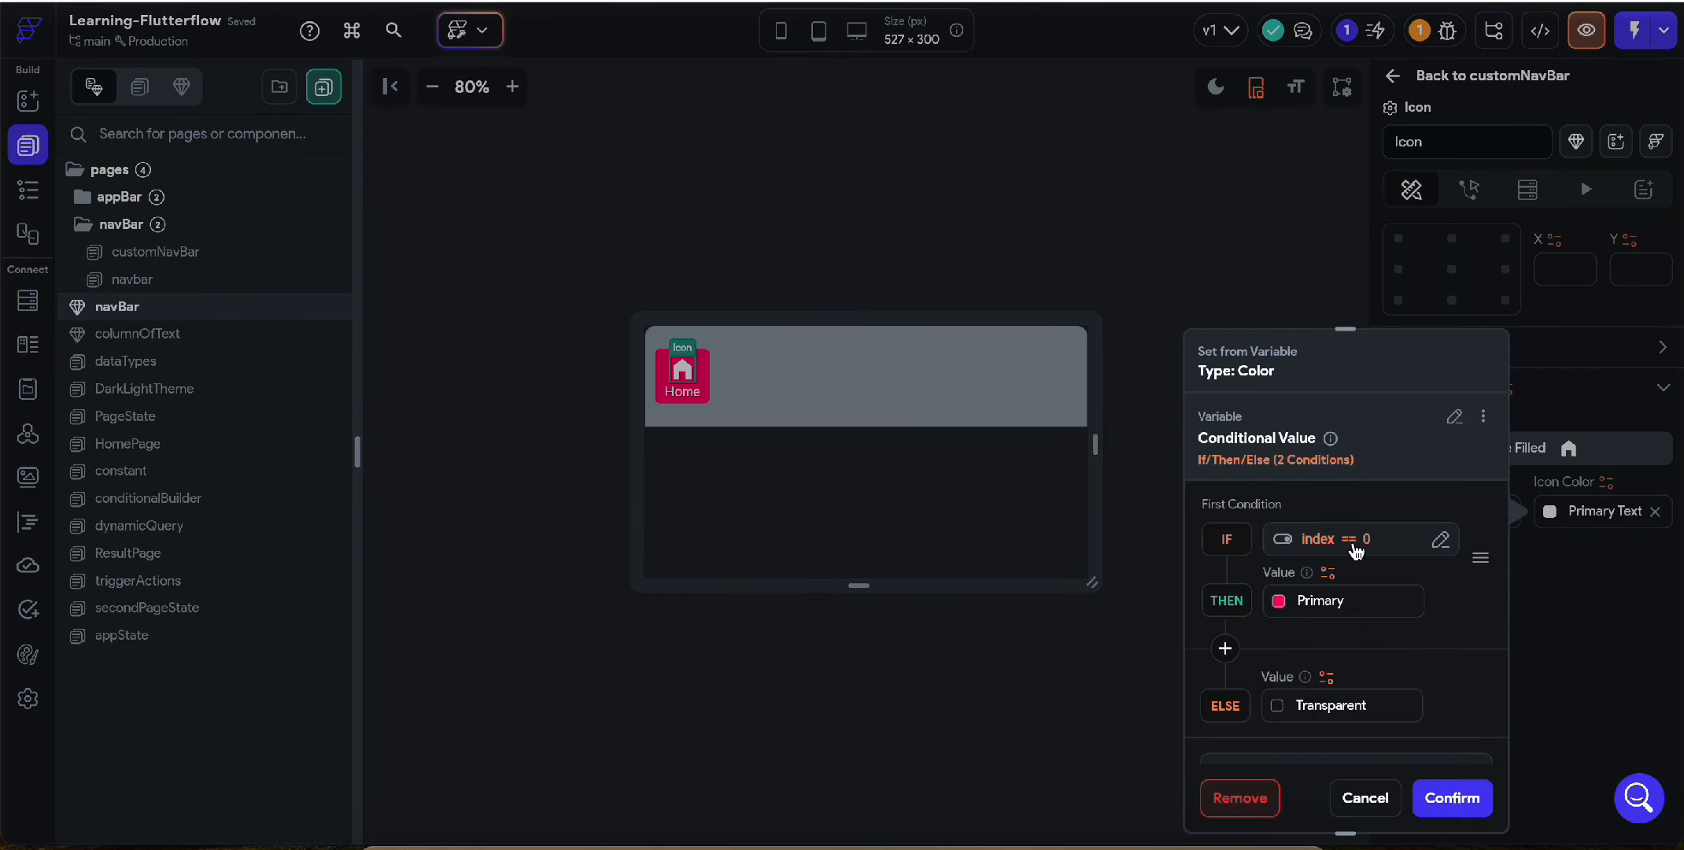
{"action": "left_click", "coordinate": [1283, 603]}
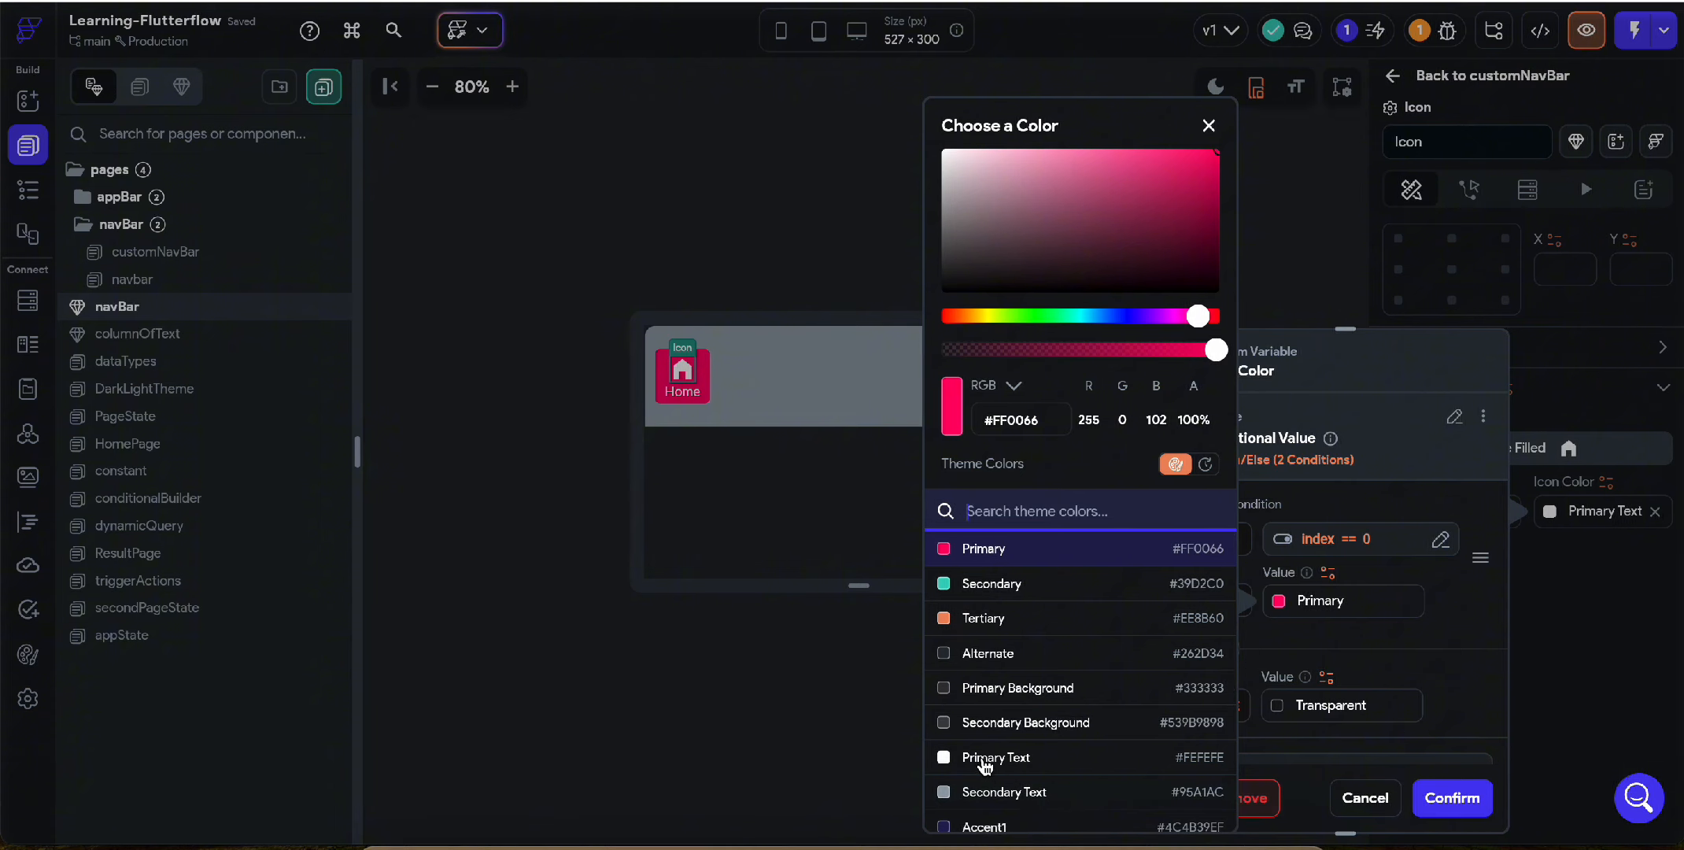
{"action": "left_click", "coordinate": [991, 757]}
{"action": "left_click", "coordinate": [1305, 700]}
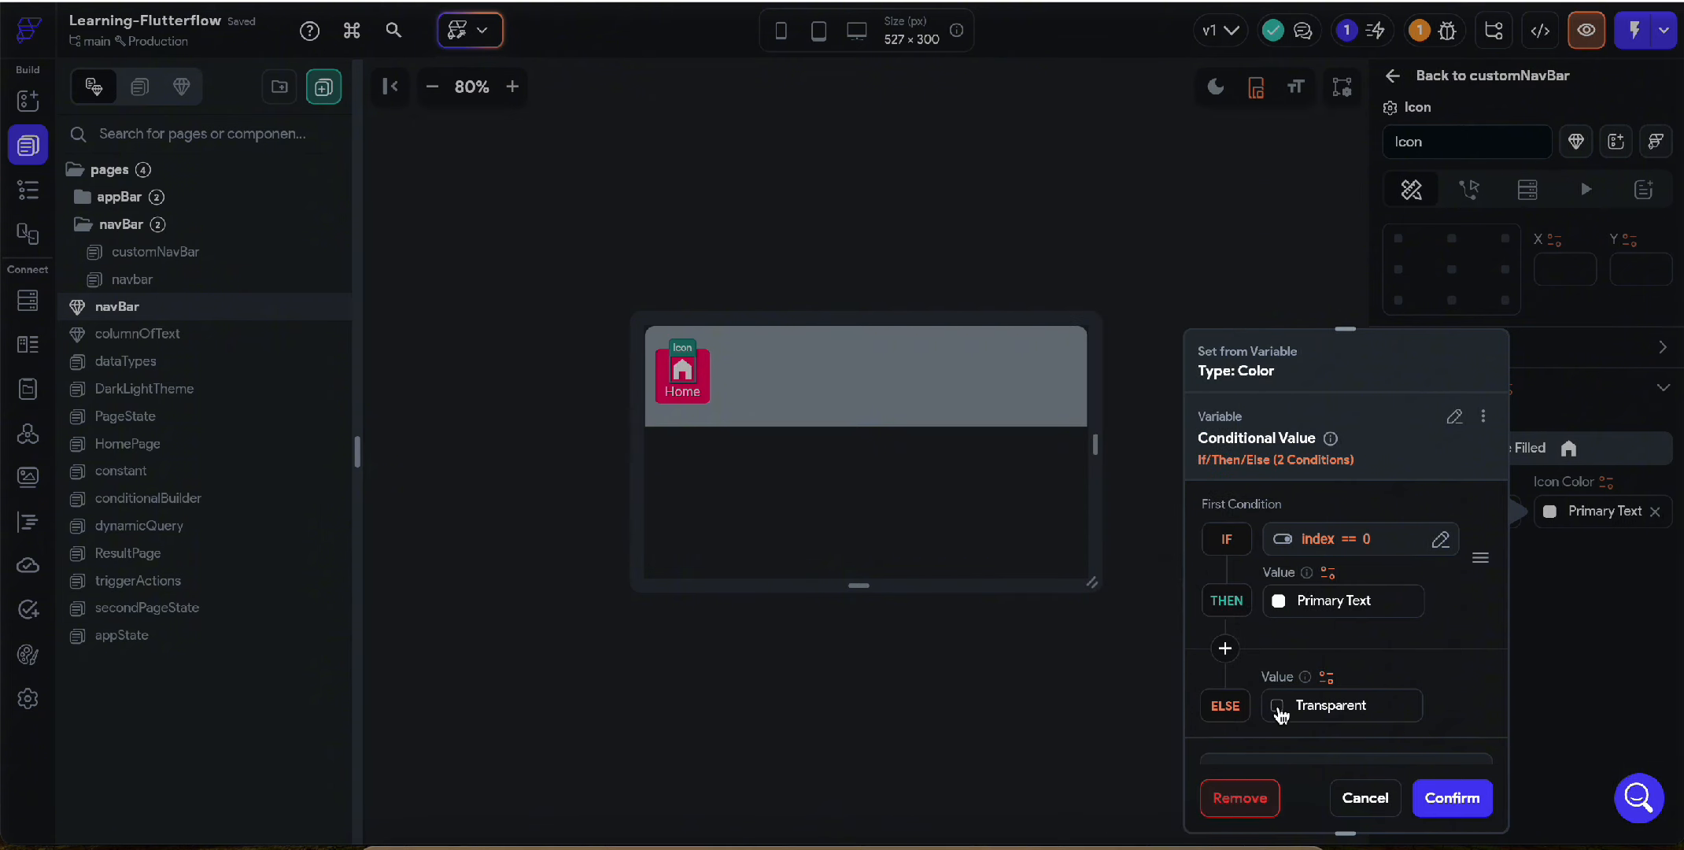
{"action": "left_click", "coordinate": [1279, 710]}
{"action": "left_click", "coordinate": [1006, 659]}
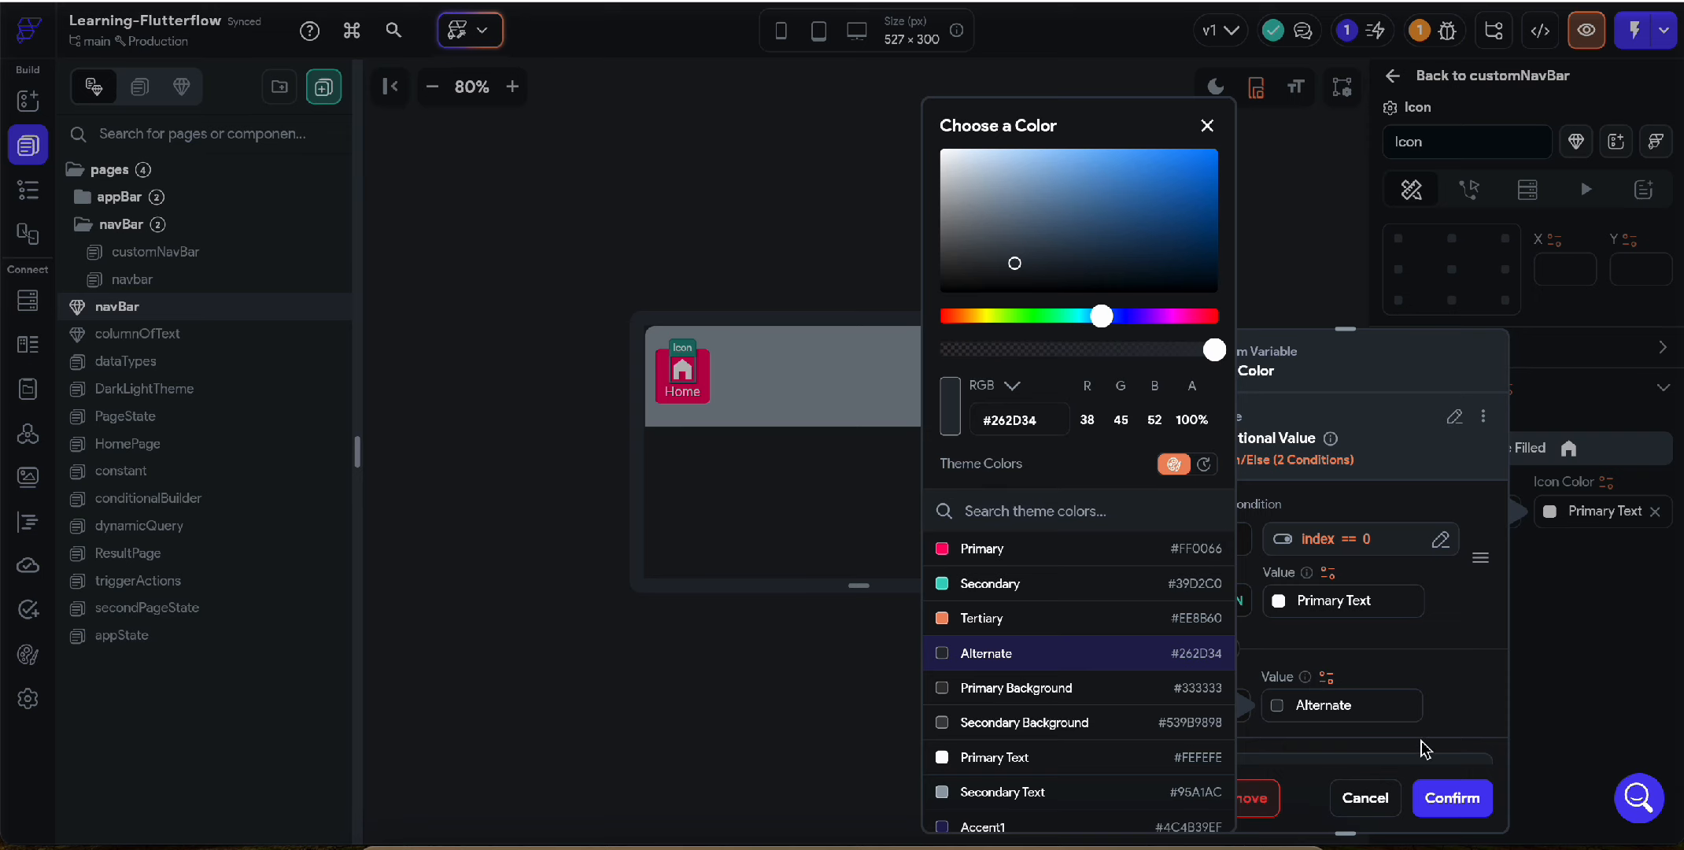
{"action": "left_click", "coordinate": [1452, 797]}
{"action": "left_click", "coordinate": [1452, 797]}
Step: Copy the Home icon's conditional color variable
{"action": "left_click", "coordinate": [1595, 524]}
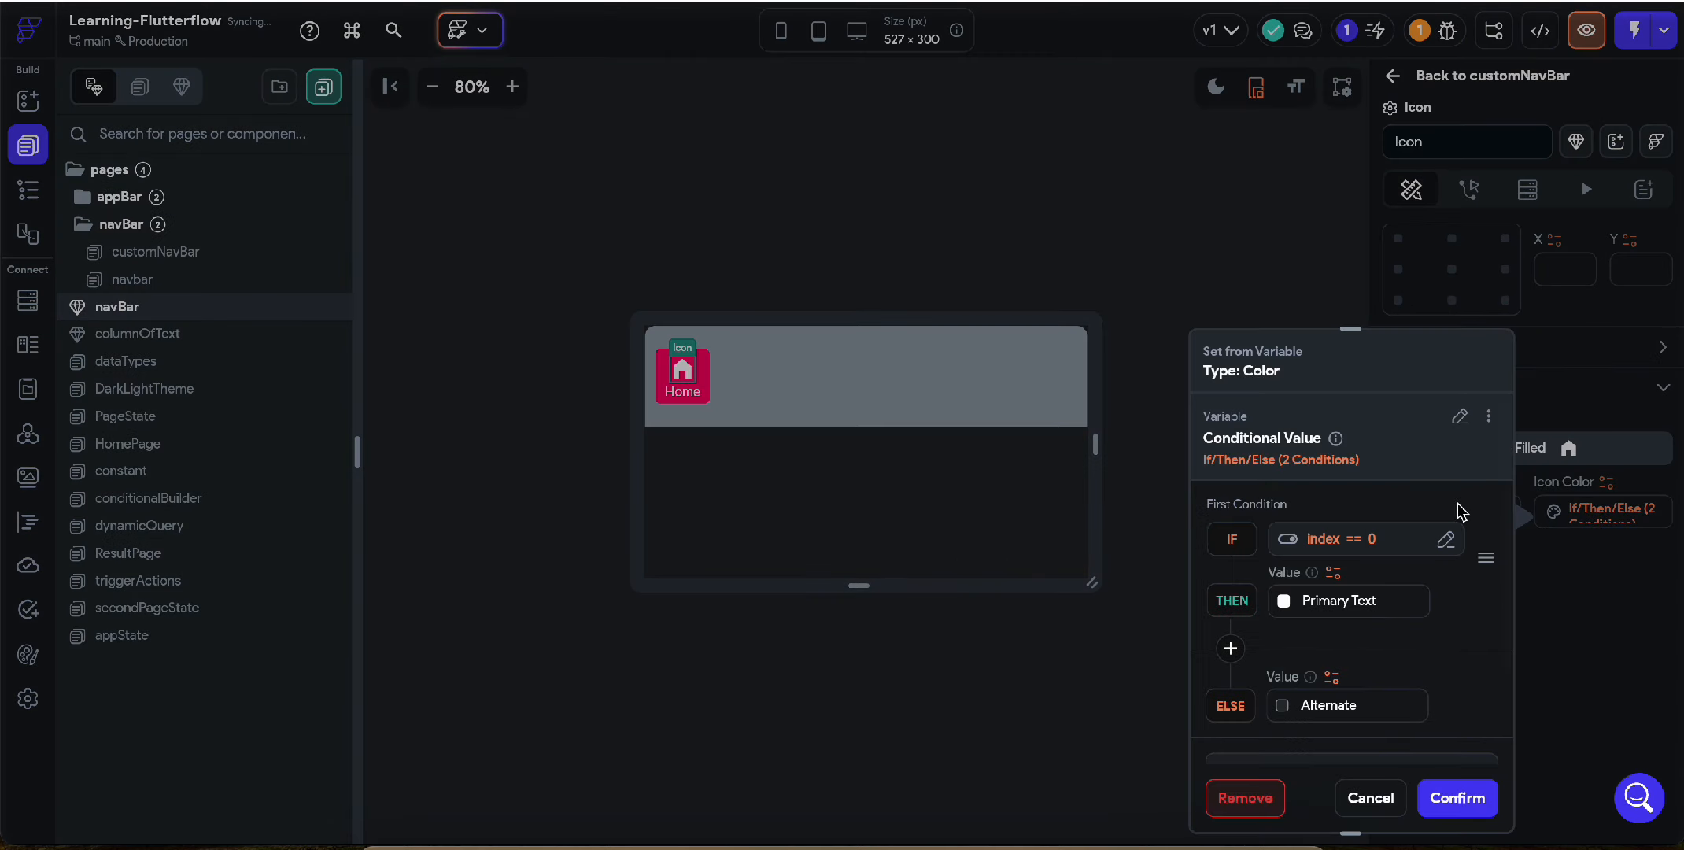
{"action": "left_click", "coordinate": [1490, 424]}
{"action": "left_click", "coordinate": [1432, 456]}
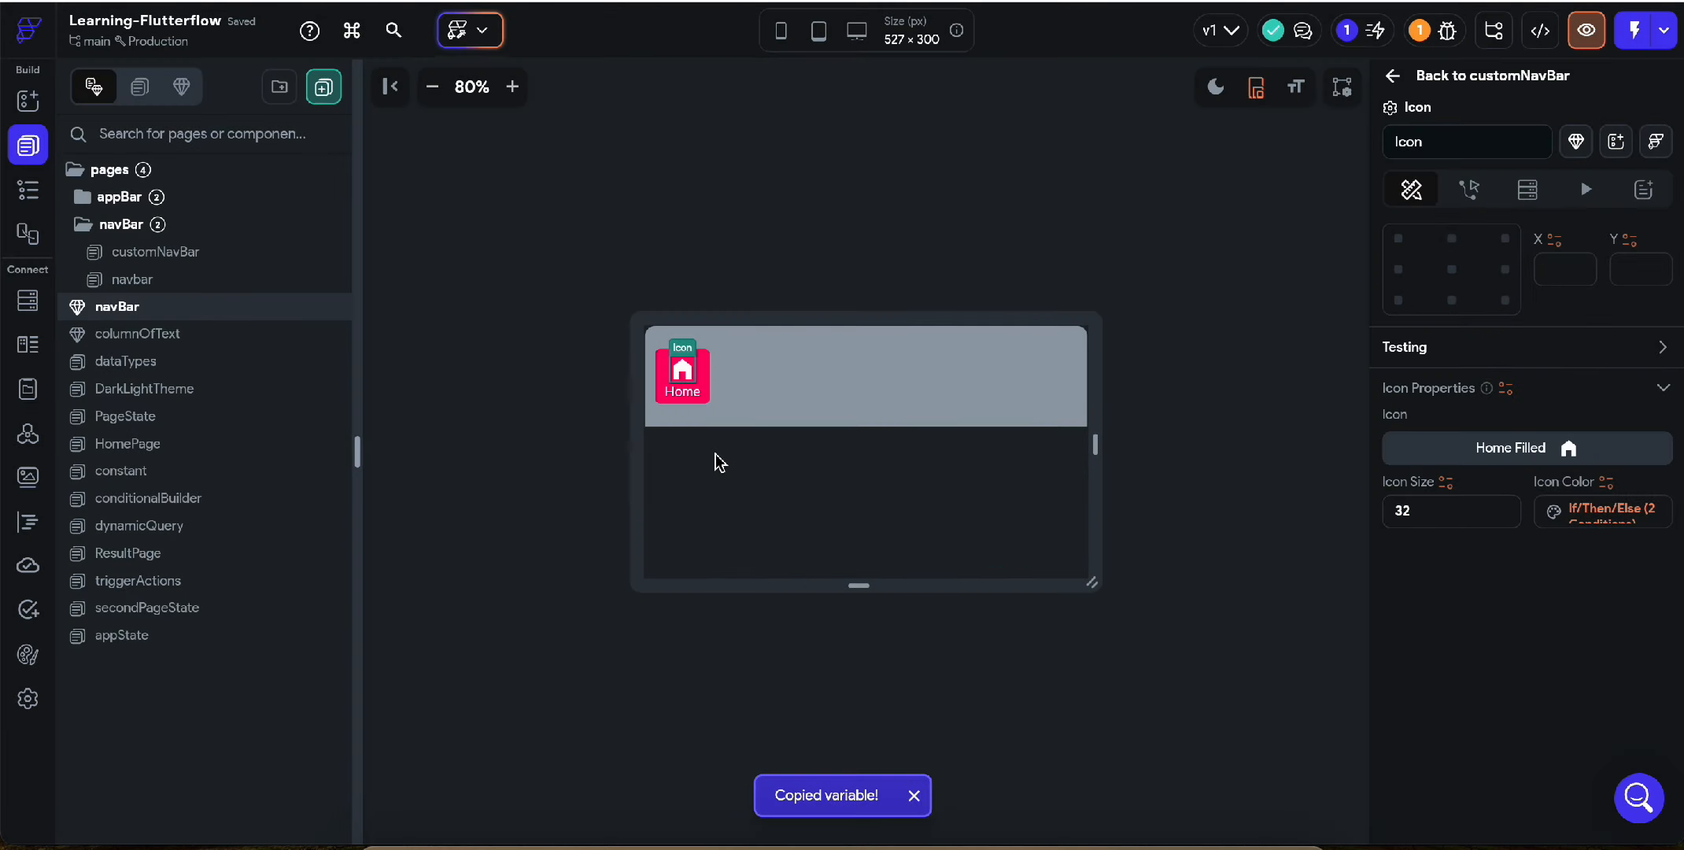
Step: Paste the copied conditional variable as the Home label's text color and confirm it
{"action": "left_click", "coordinate": [675, 391]}
{"action": "scroll", "coordinate": [1475, 696], "scroll_direction": "down", "scroll_amount": 1}
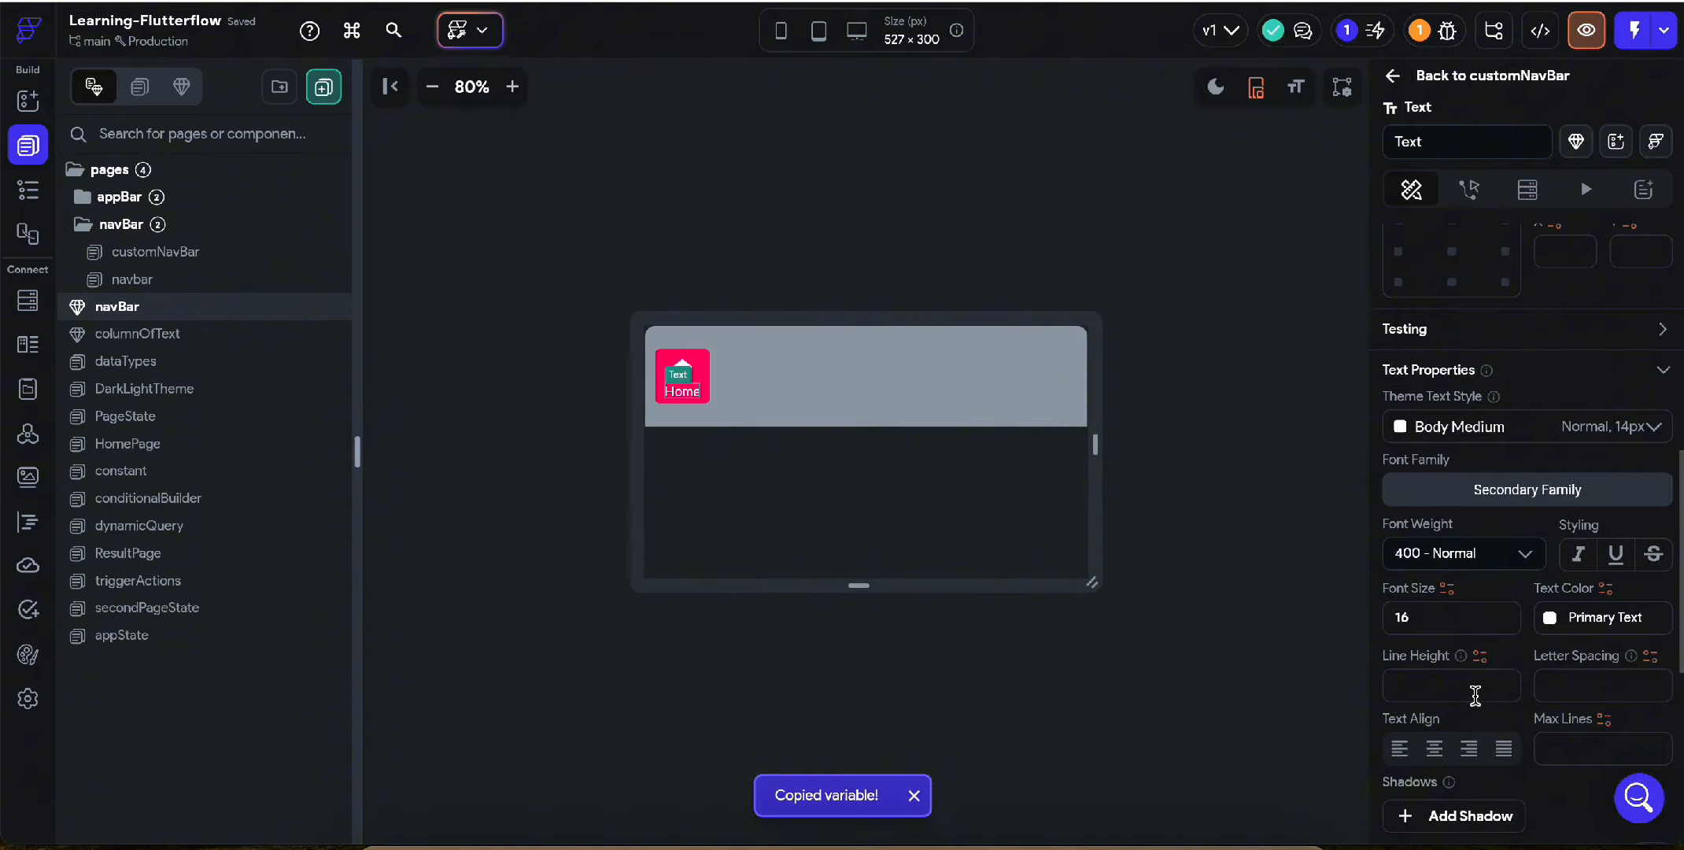
{"action": "scroll", "coordinate": [1476, 696], "scroll_direction": "down", "scroll_amount": 5}
{"action": "scroll", "coordinate": [1480, 703], "scroll_direction": "up", "scroll_amount": 6}
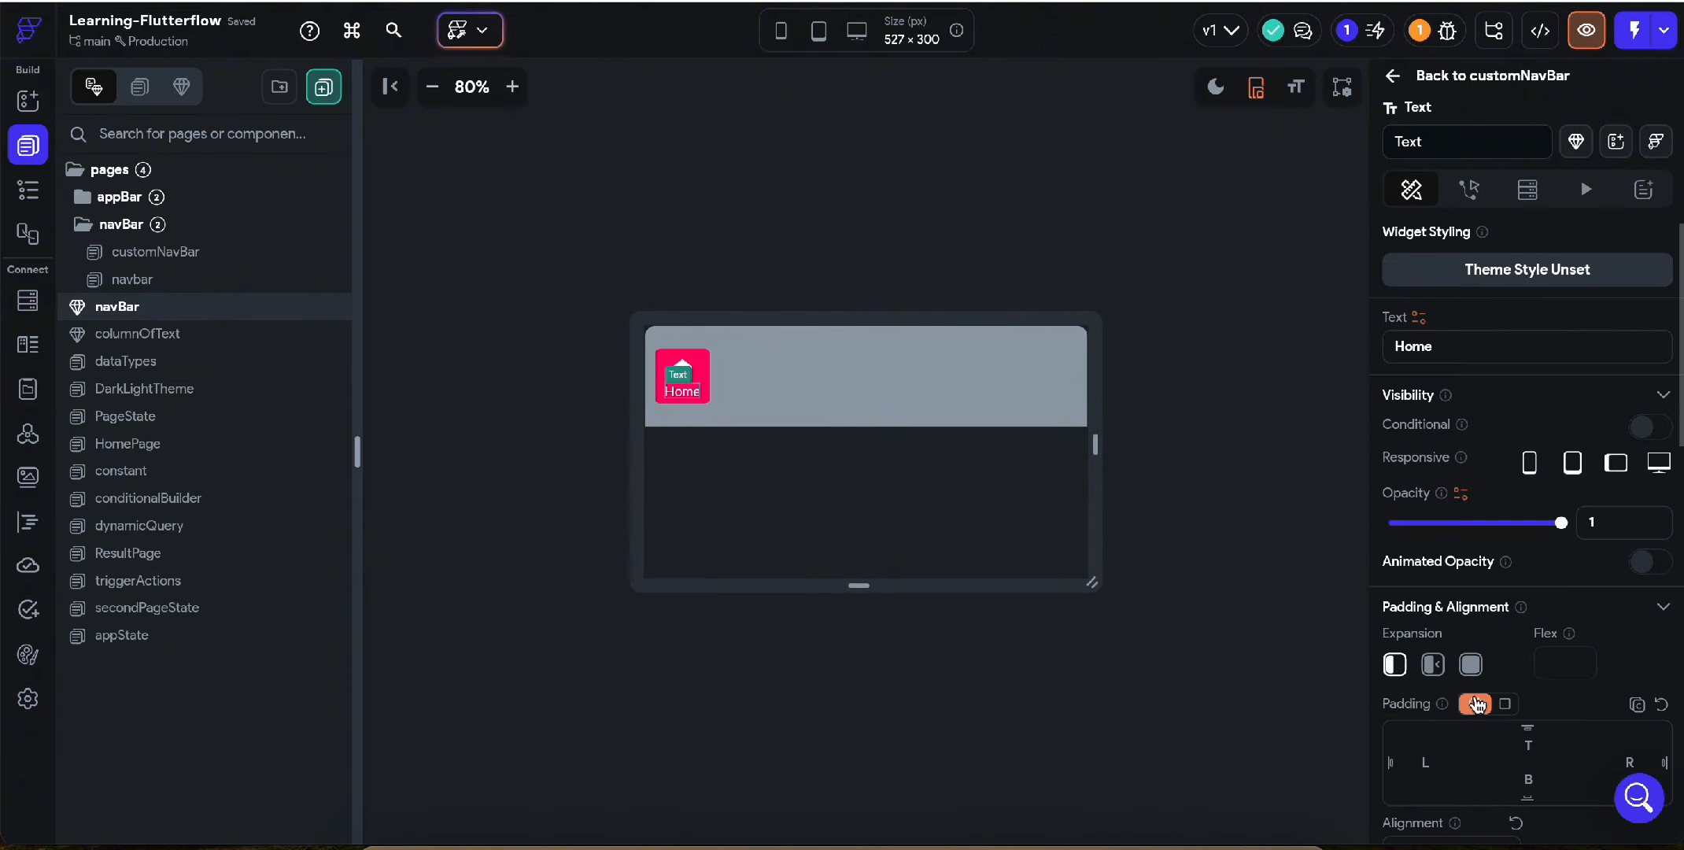
{"action": "scroll", "coordinate": [1541, 711], "scroll_direction": "down", "scroll_amount": 3}
{"action": "scroll", "coordinate": [1541, 710], "scroll_direction": "down", "scroll_amount": 2}
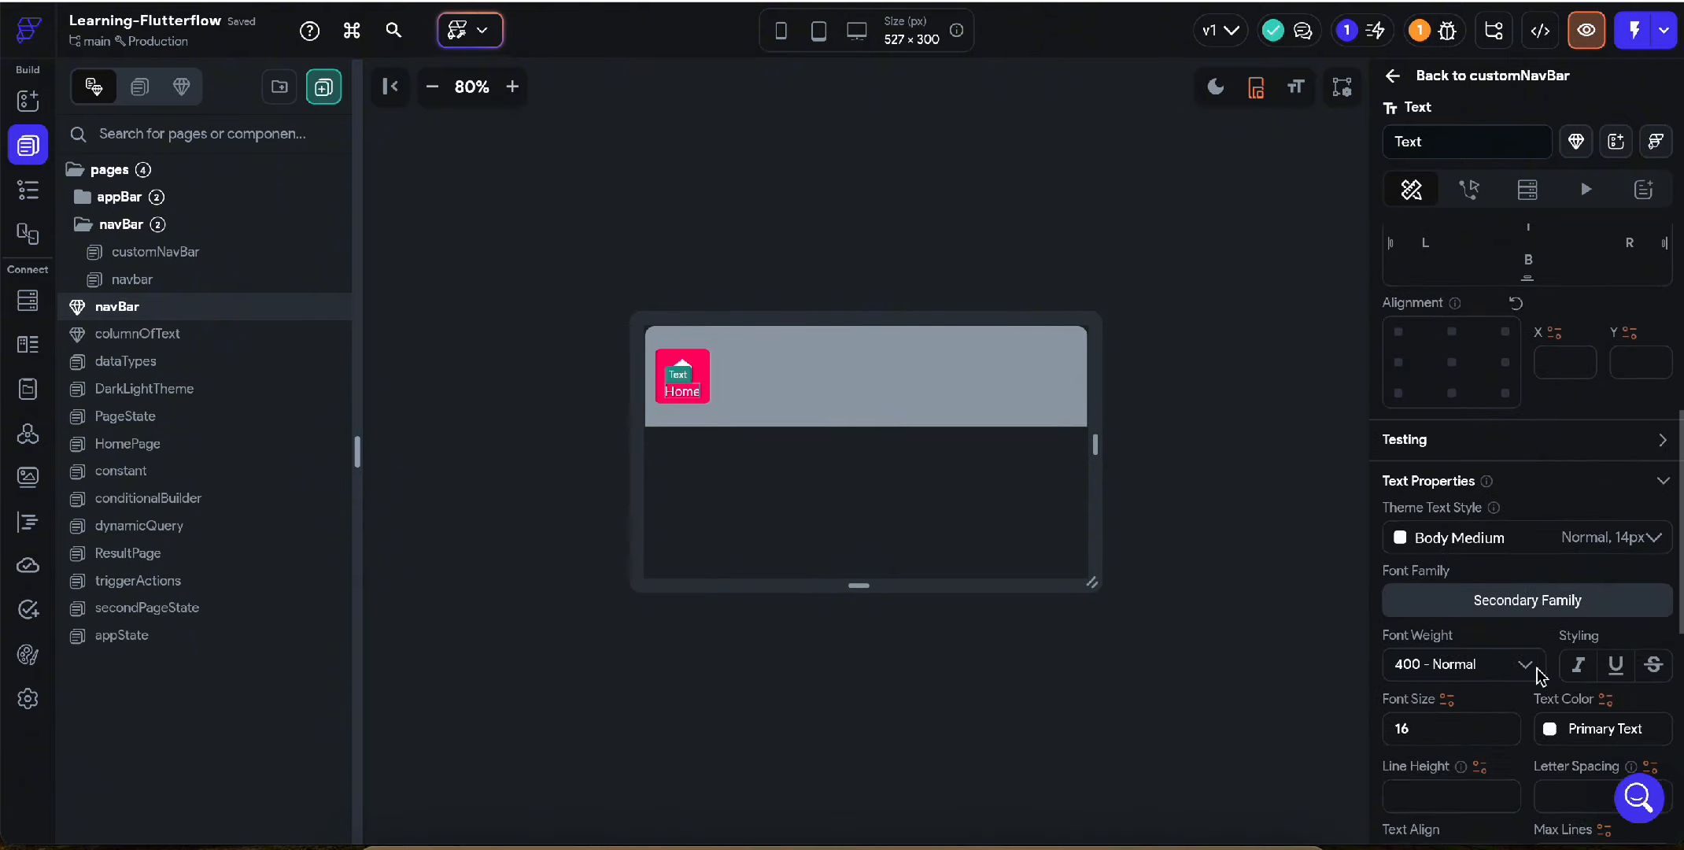
{"action": "left_click", "coordinate": [1605, 697]}
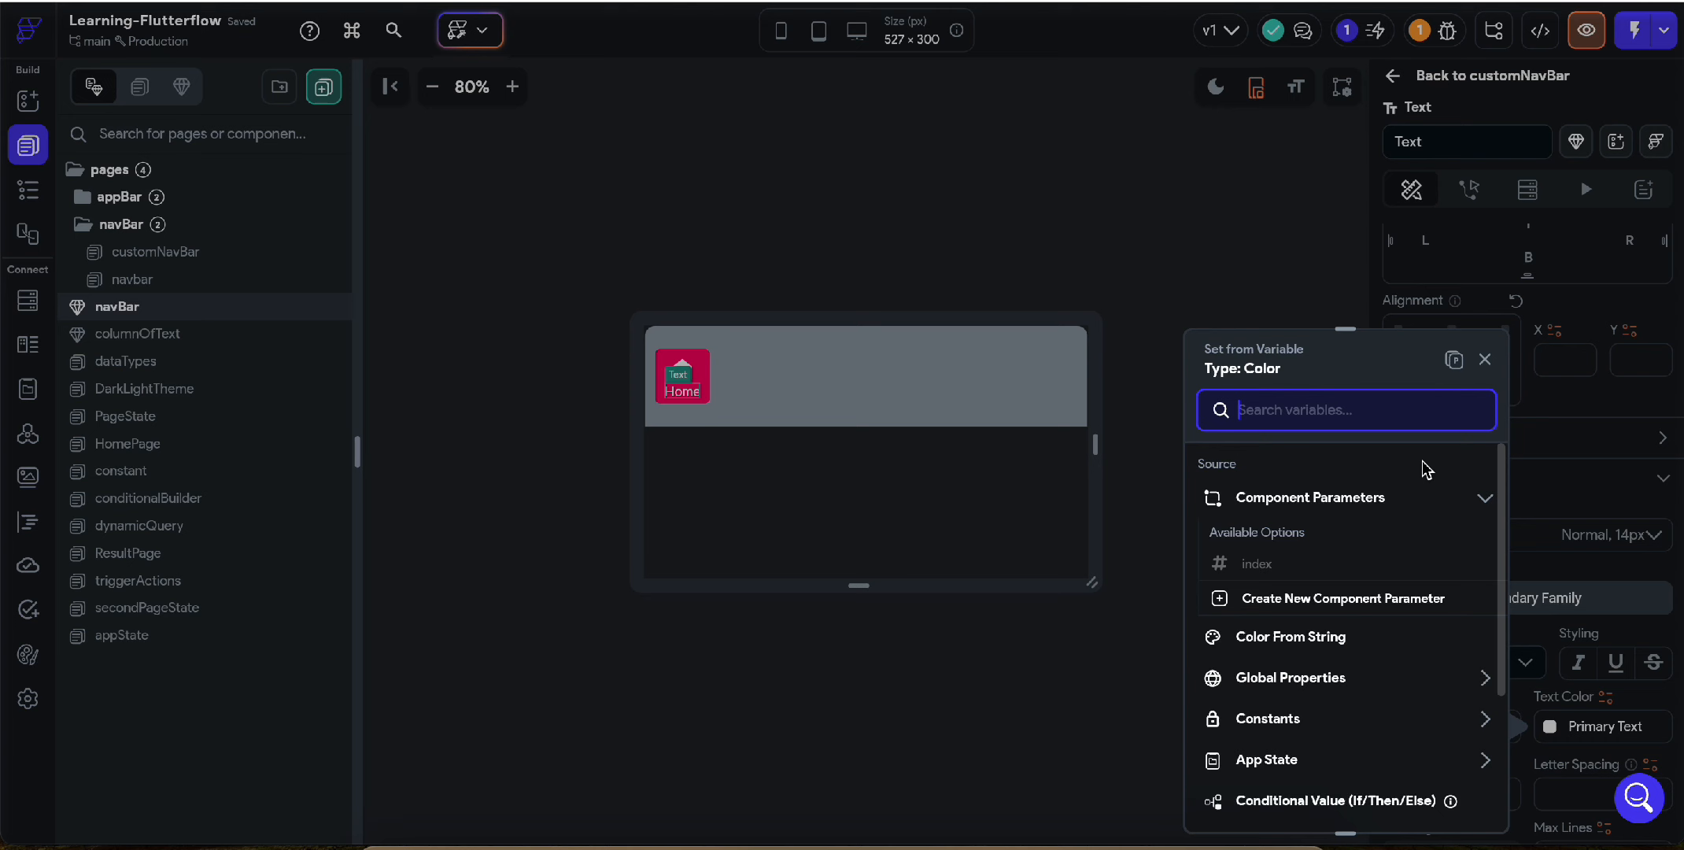
{"action": "left_click", "coordinate": [1454, 361]}
{"action": "left_click", "coordinate": [1452, 797]}
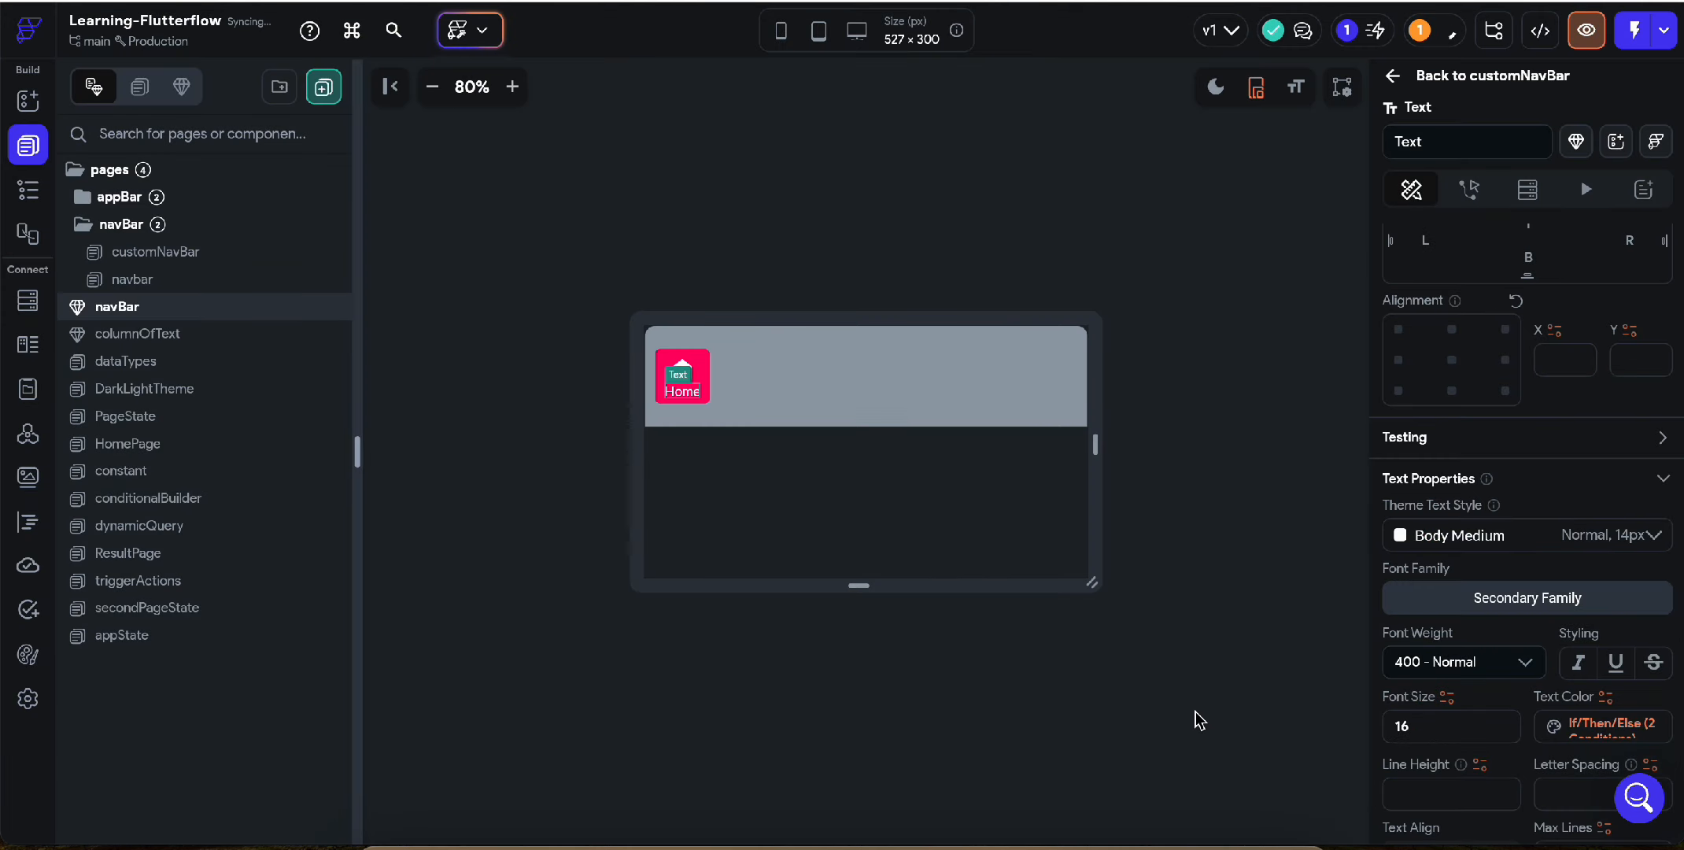
Step: Duplicate the Home container three times and space the four items evenly across the row
{"action": "left_click", "coordinate": [705, 377]}
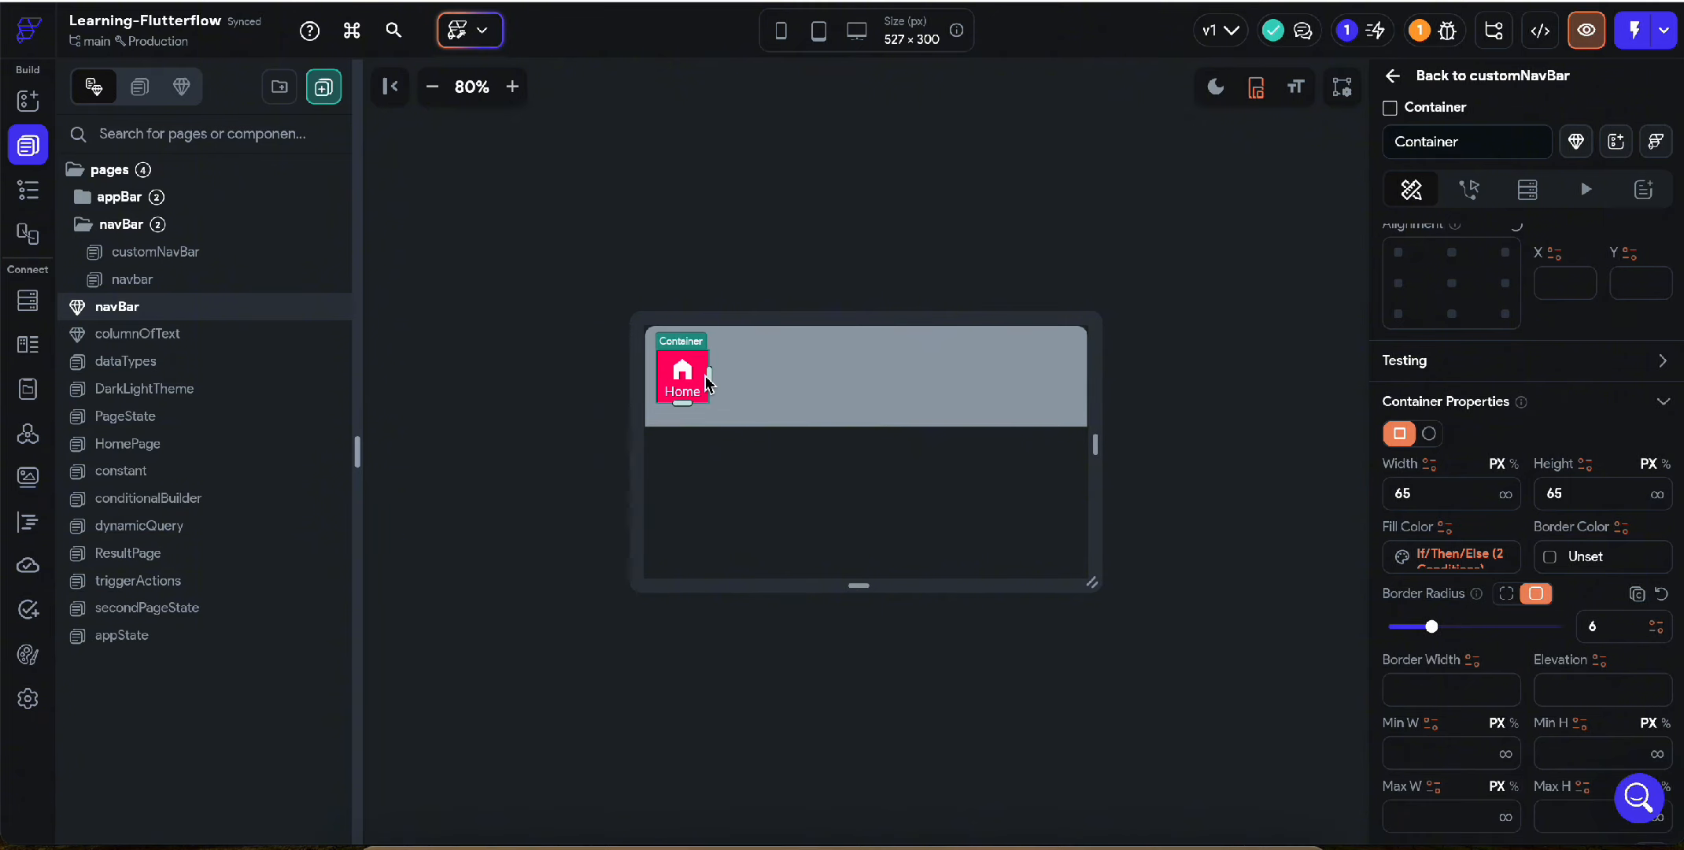
{"action": "left_click", "coordinate": [703, 379]}
{"action": "left_click", "coordinate": [708, 382]}
{"action": "key", "text": "ctrl+d"}
{"action": "key", "text": "ctrl+d"}
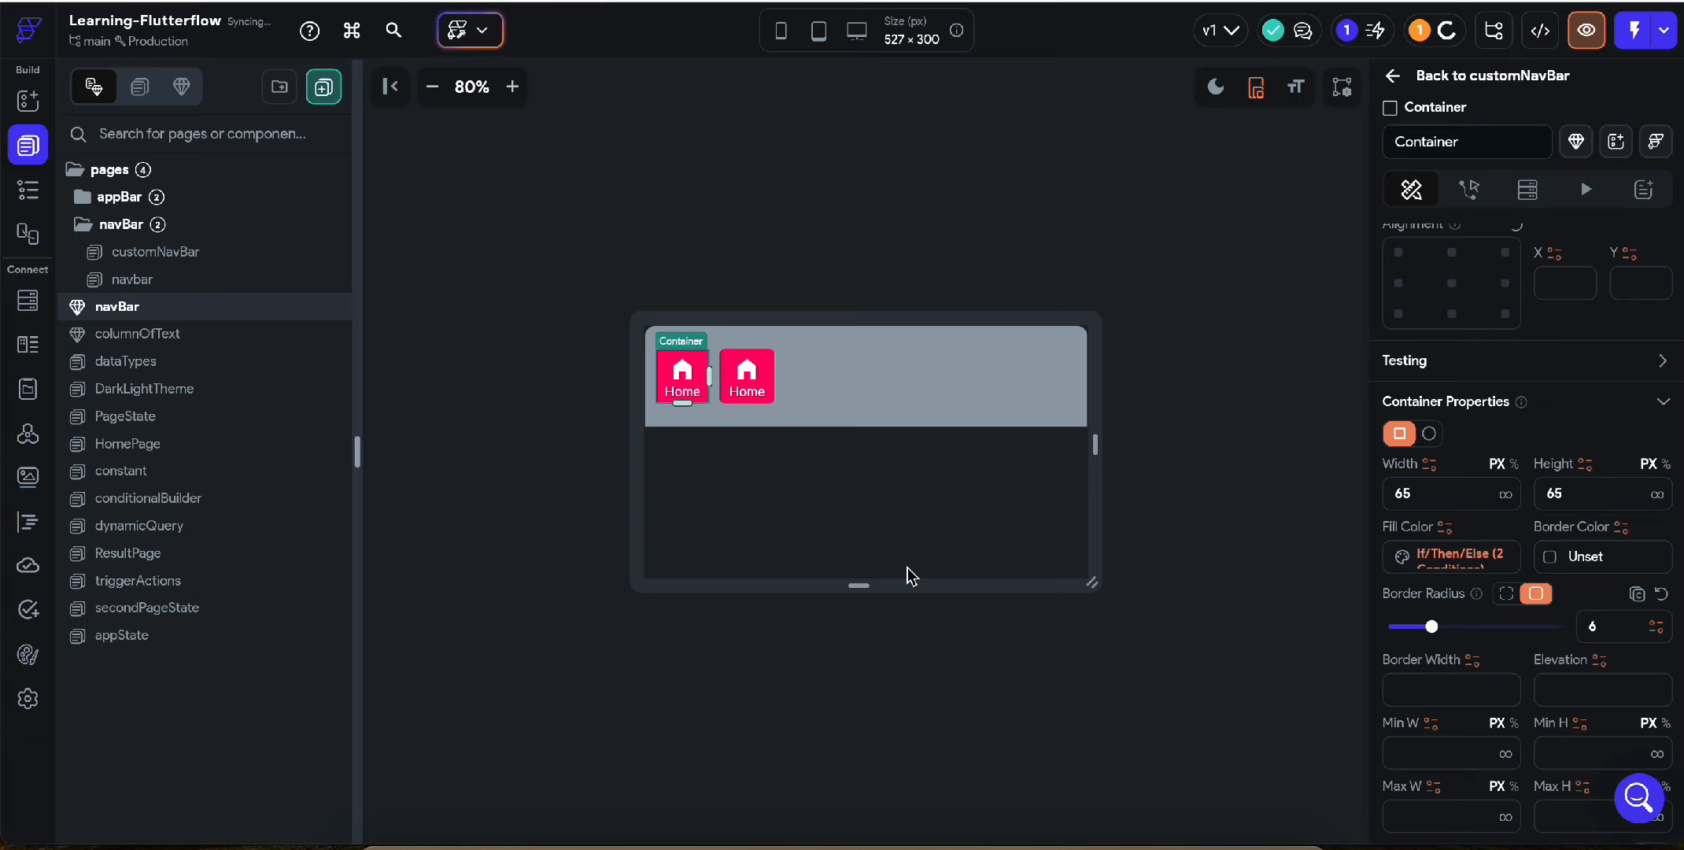
{"action": "key", "text": "ctrl+d"}
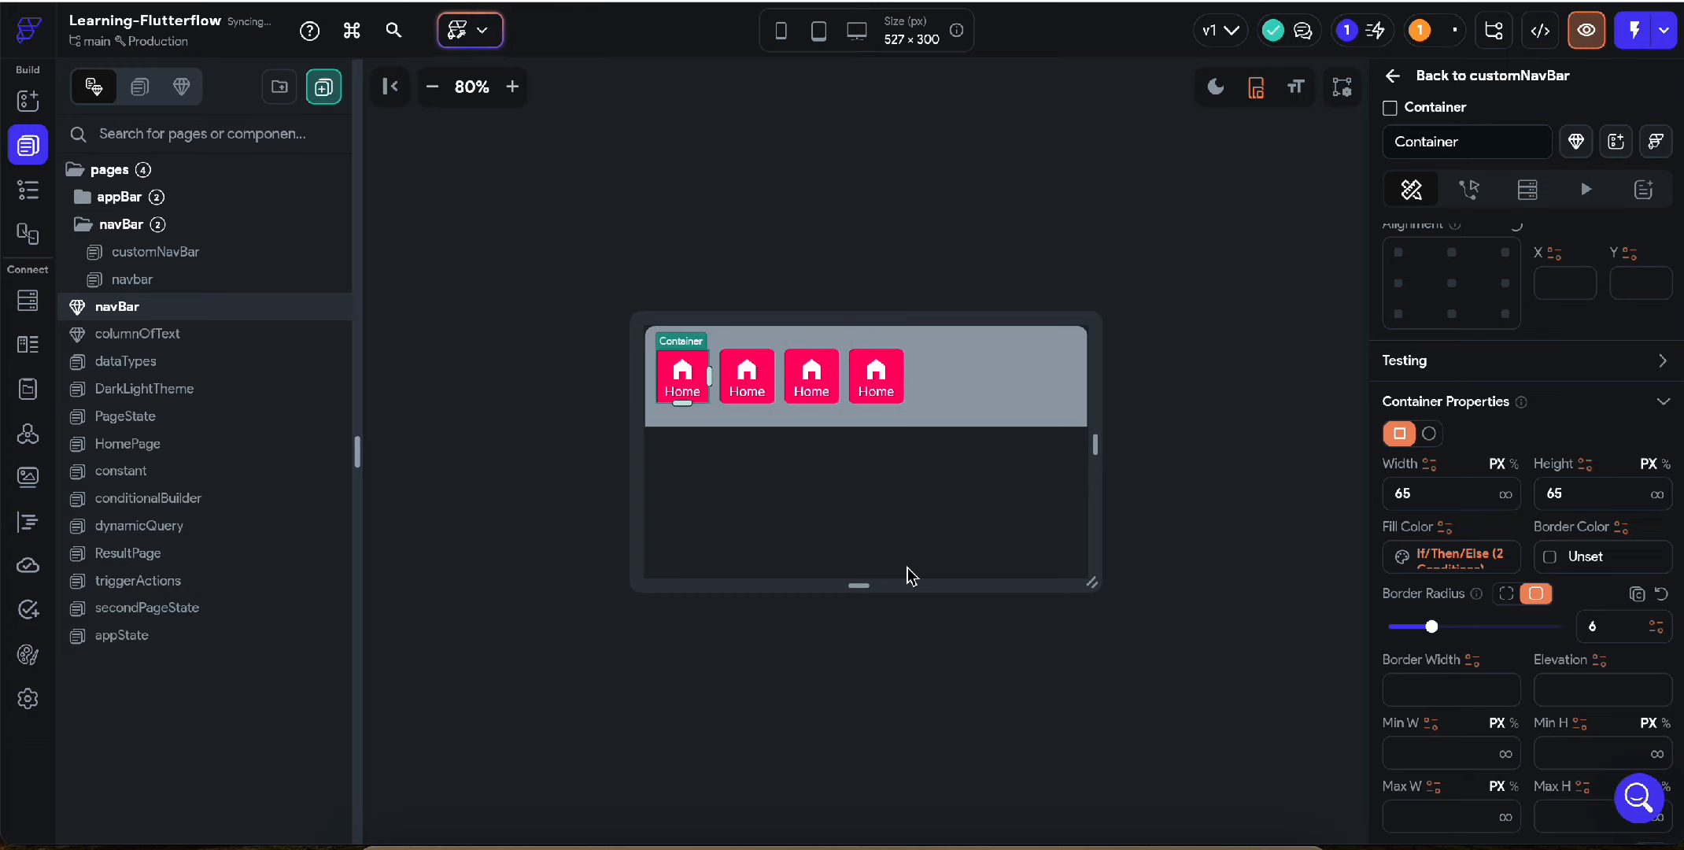
{"action": "left_click", "coordinate": [1007, 362]}
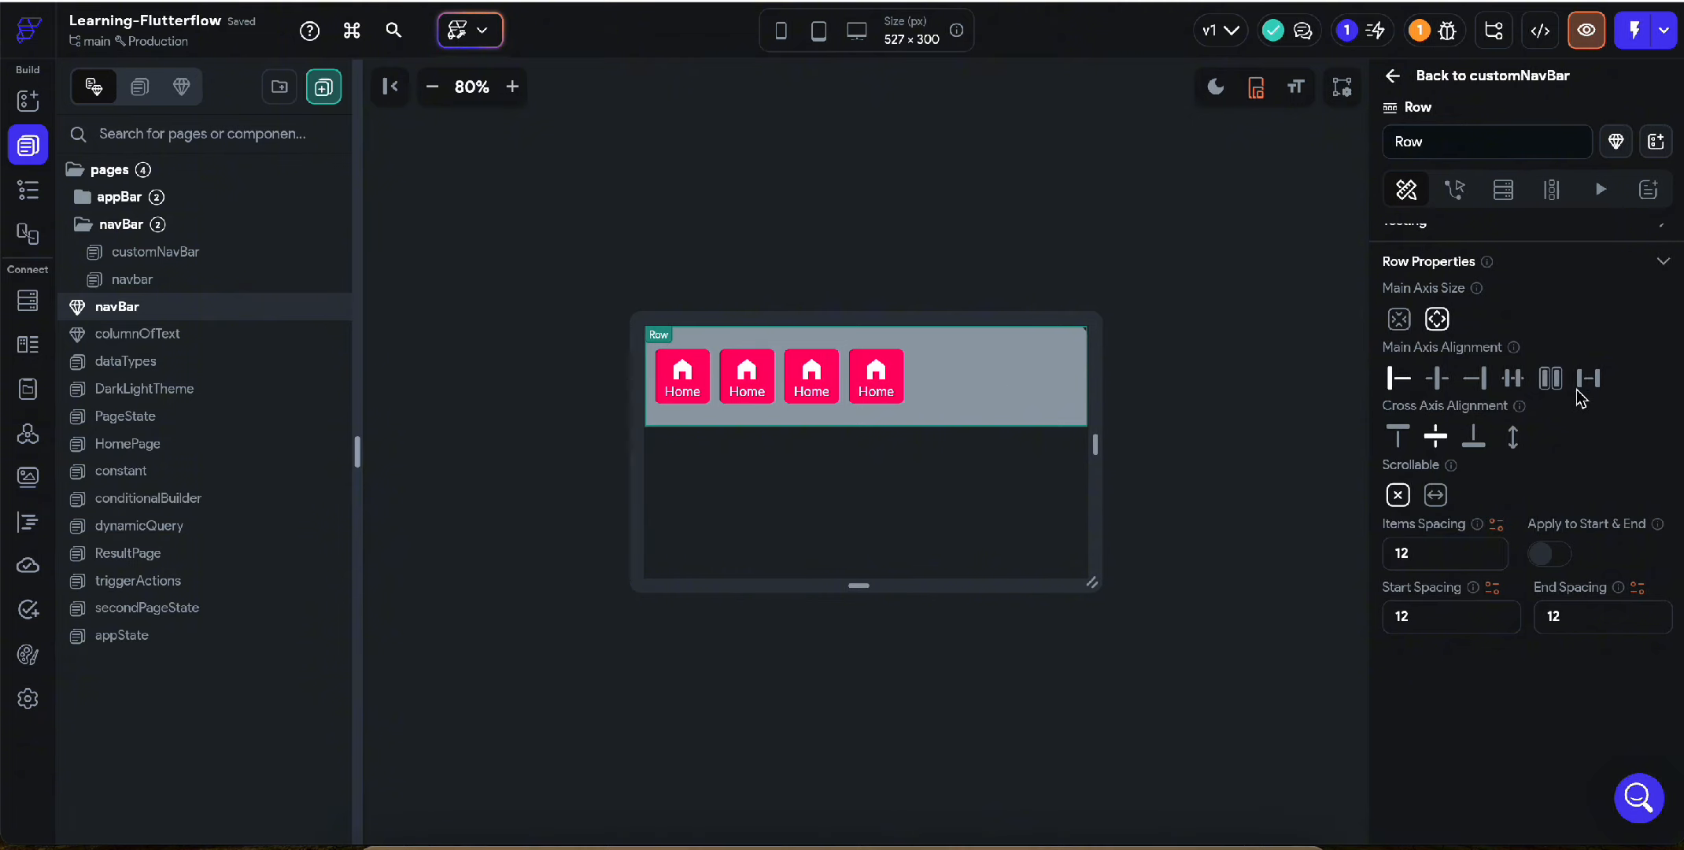
{"action": "left_click", "coordinate": [1512, 378]}
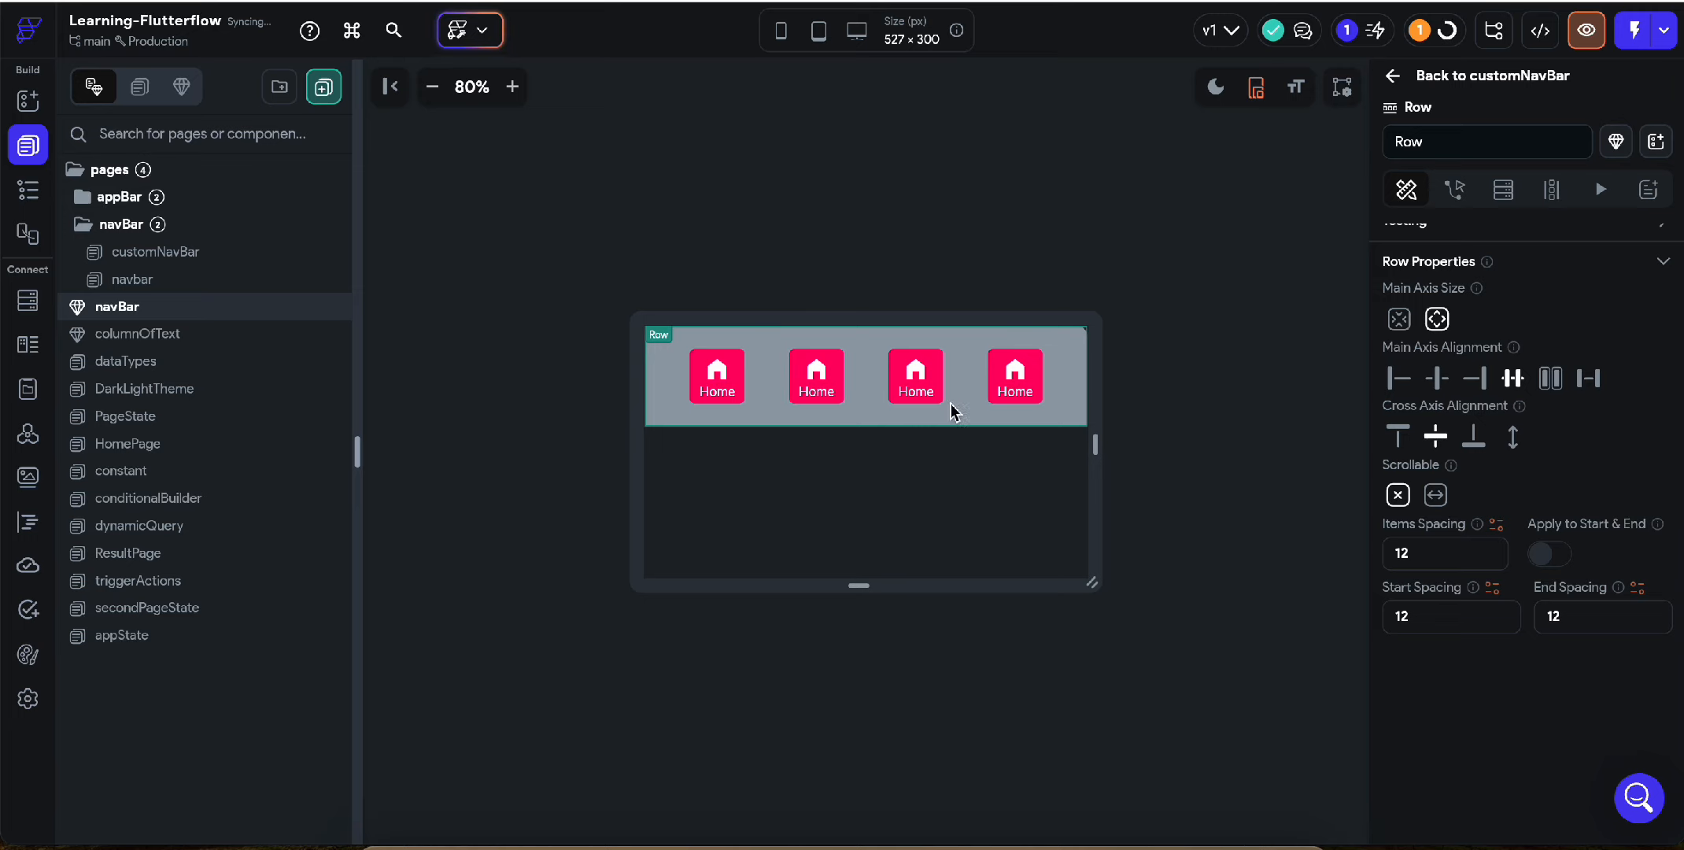
Step: Change the second nav item's icon to Apple Sharp and its label to Apple
{"action": "left_click", "coordinate": [814, 380]}
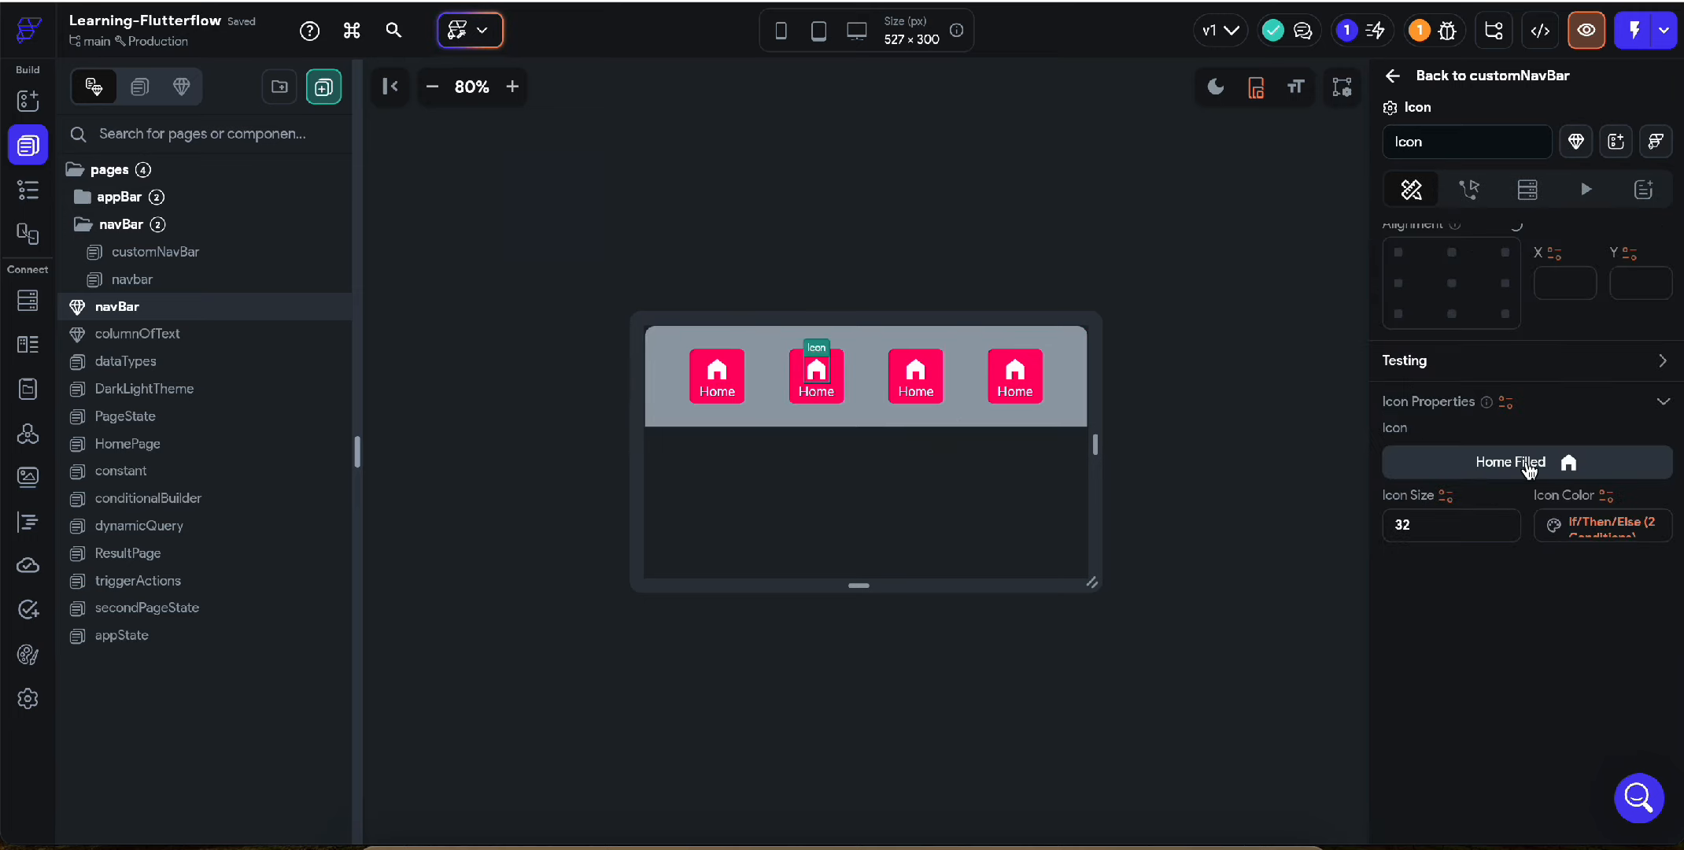
{"action": "left_click", "coordinate": [1564, 470]}
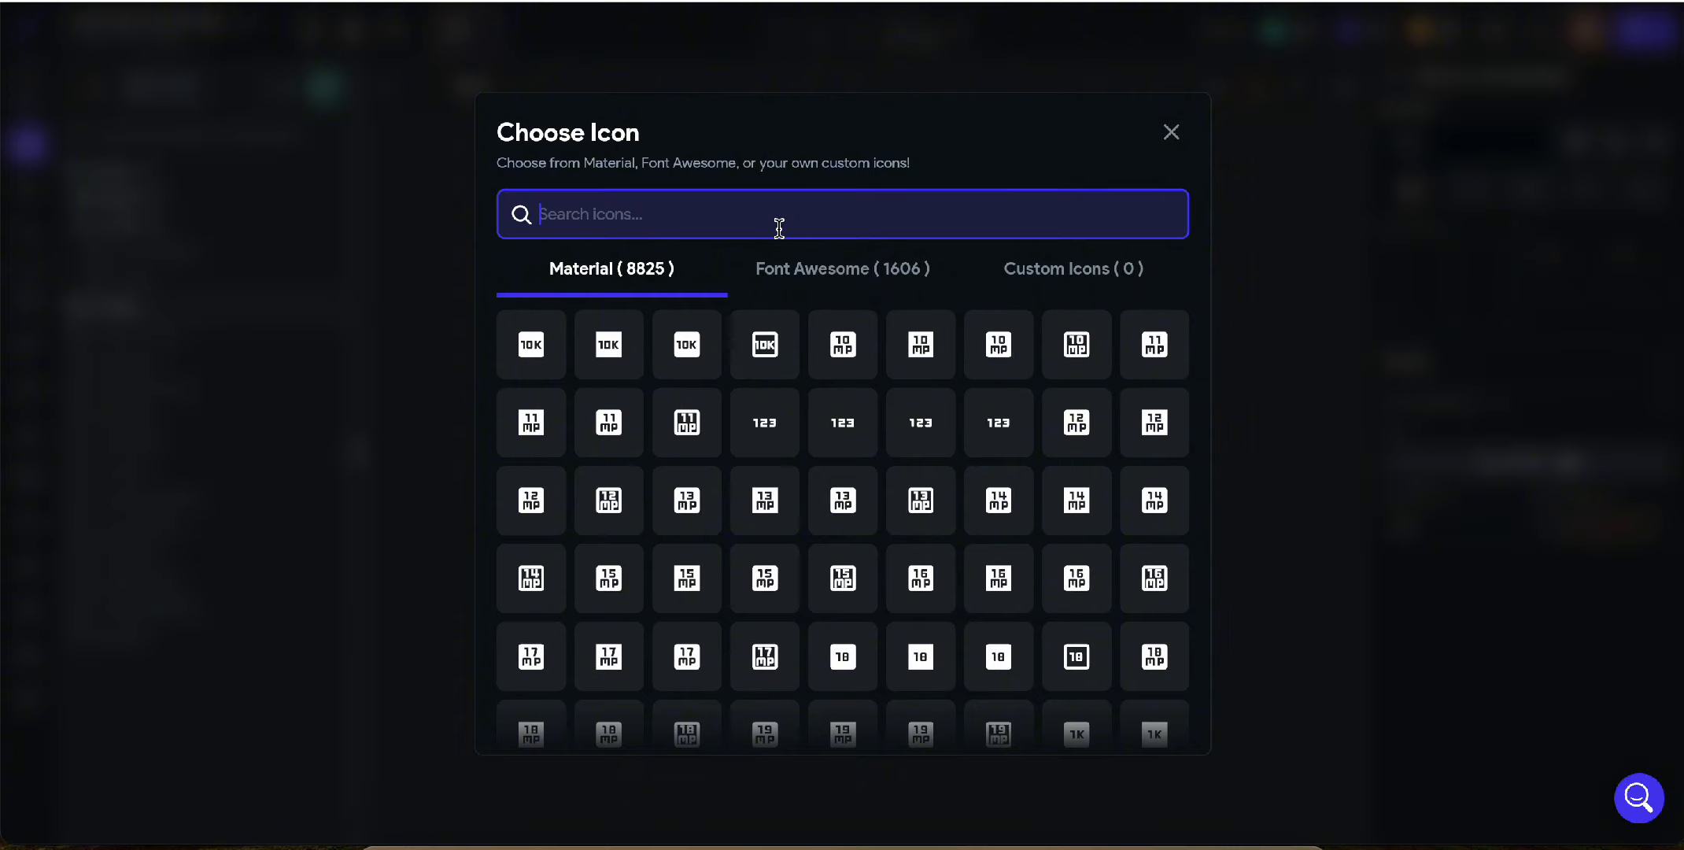
{"action": "type", "text": "app"}
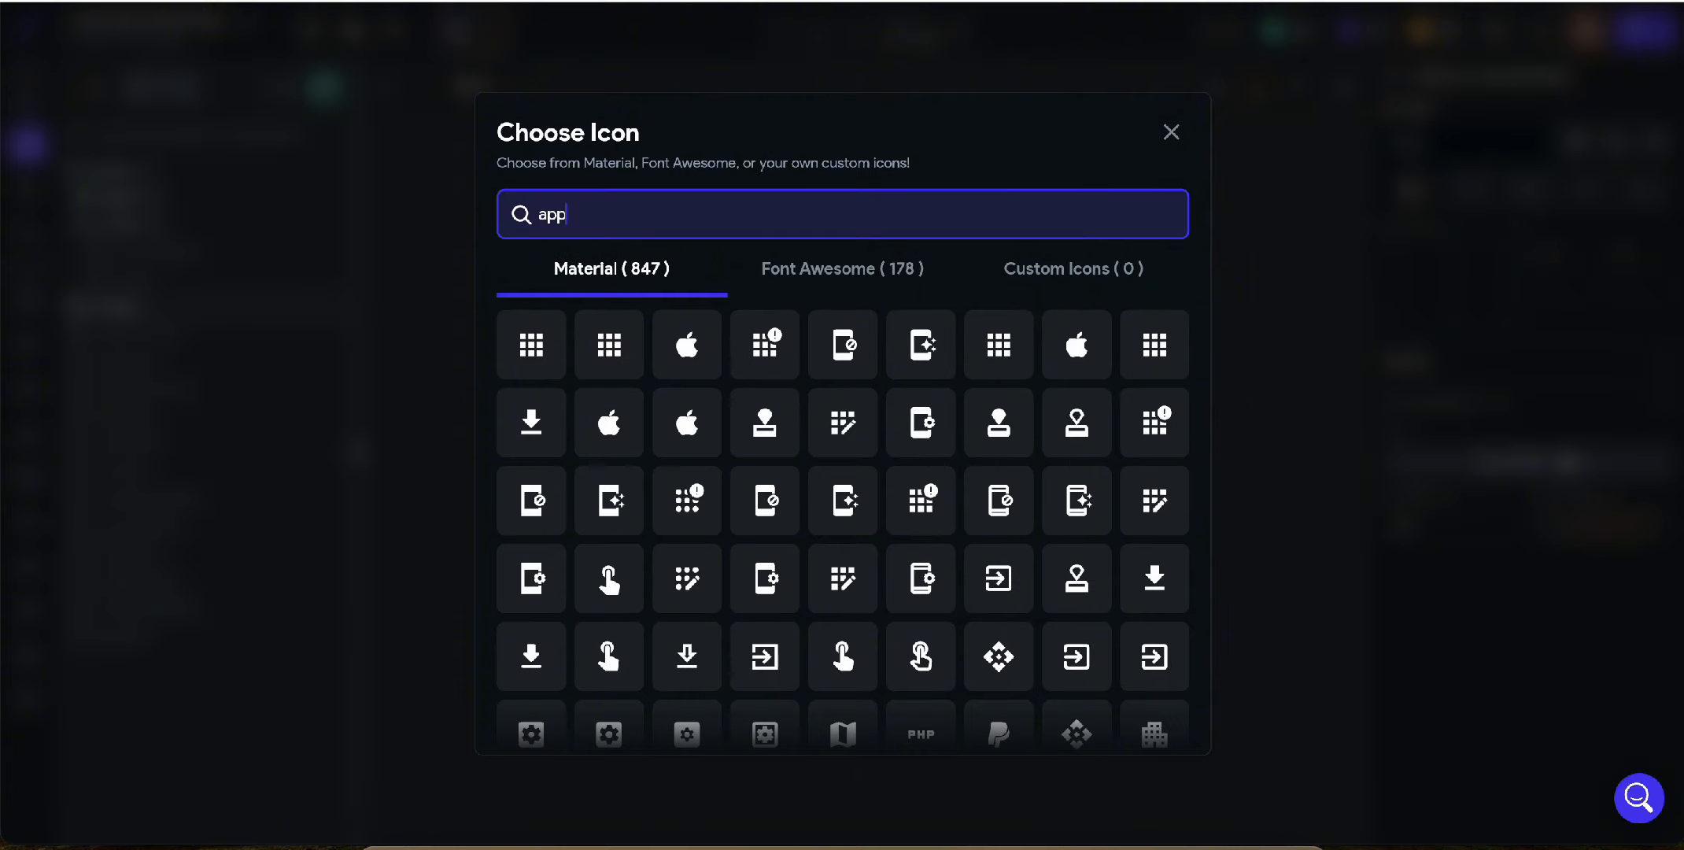
{"action": "left_click", "coordinate": [687, 344]}
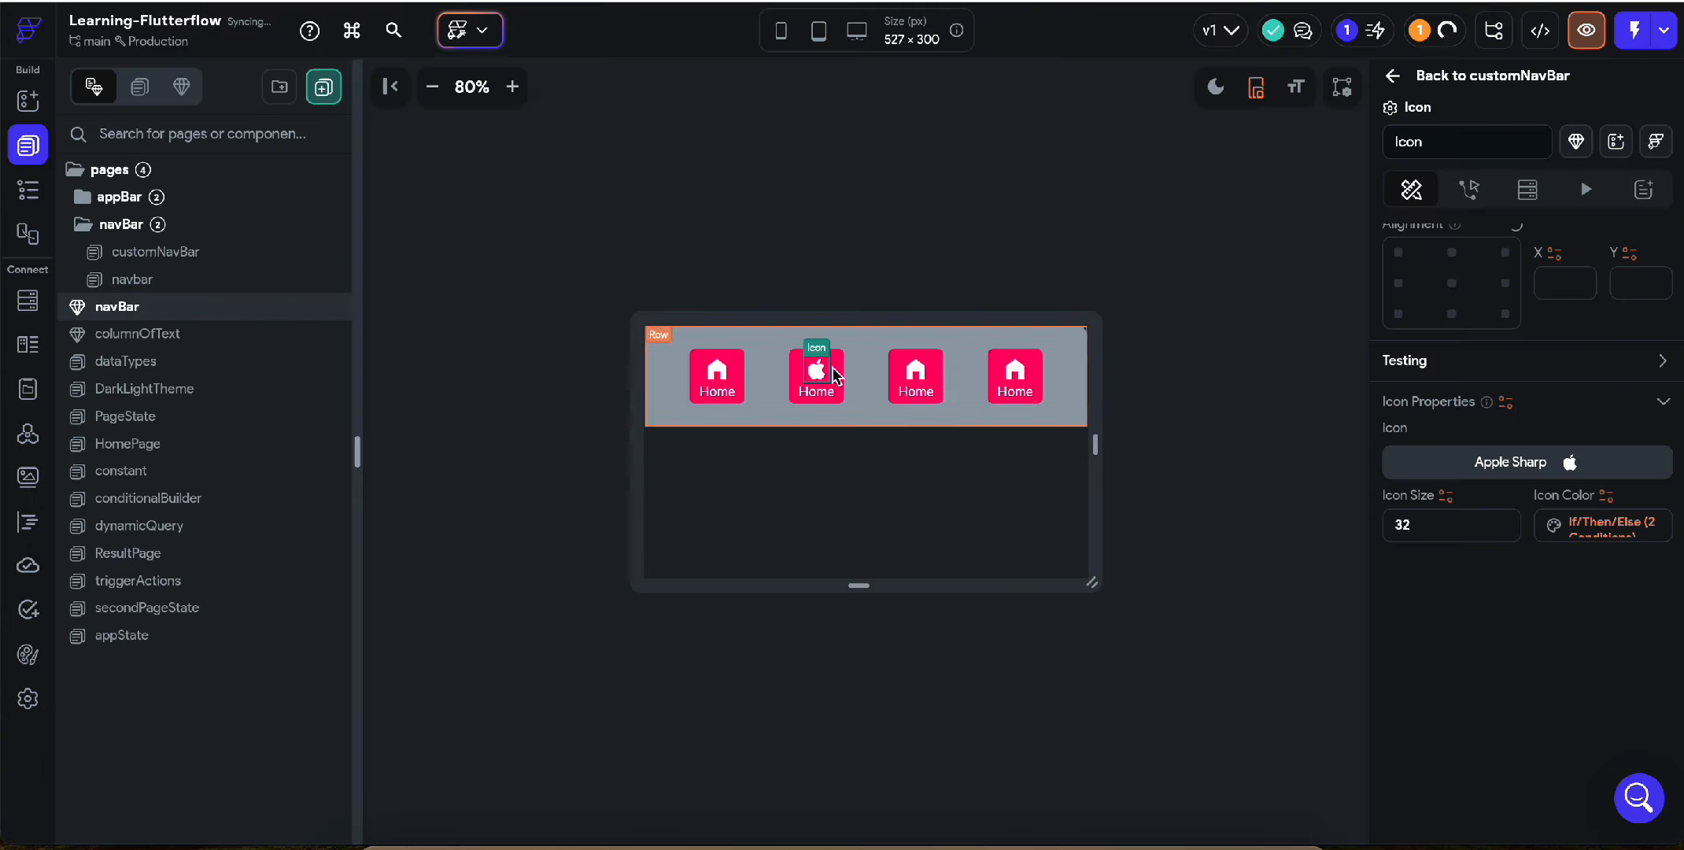
{"action": "left_click", "coordinate": [821, 393]}
{"action": "double_click", "coordinate": [1459, 347]}
{"action": "type", "text": "Apple"}
Step: Change the third nav item's label to Meta
{"action": "left_click", "coordinate": [915, 392]}
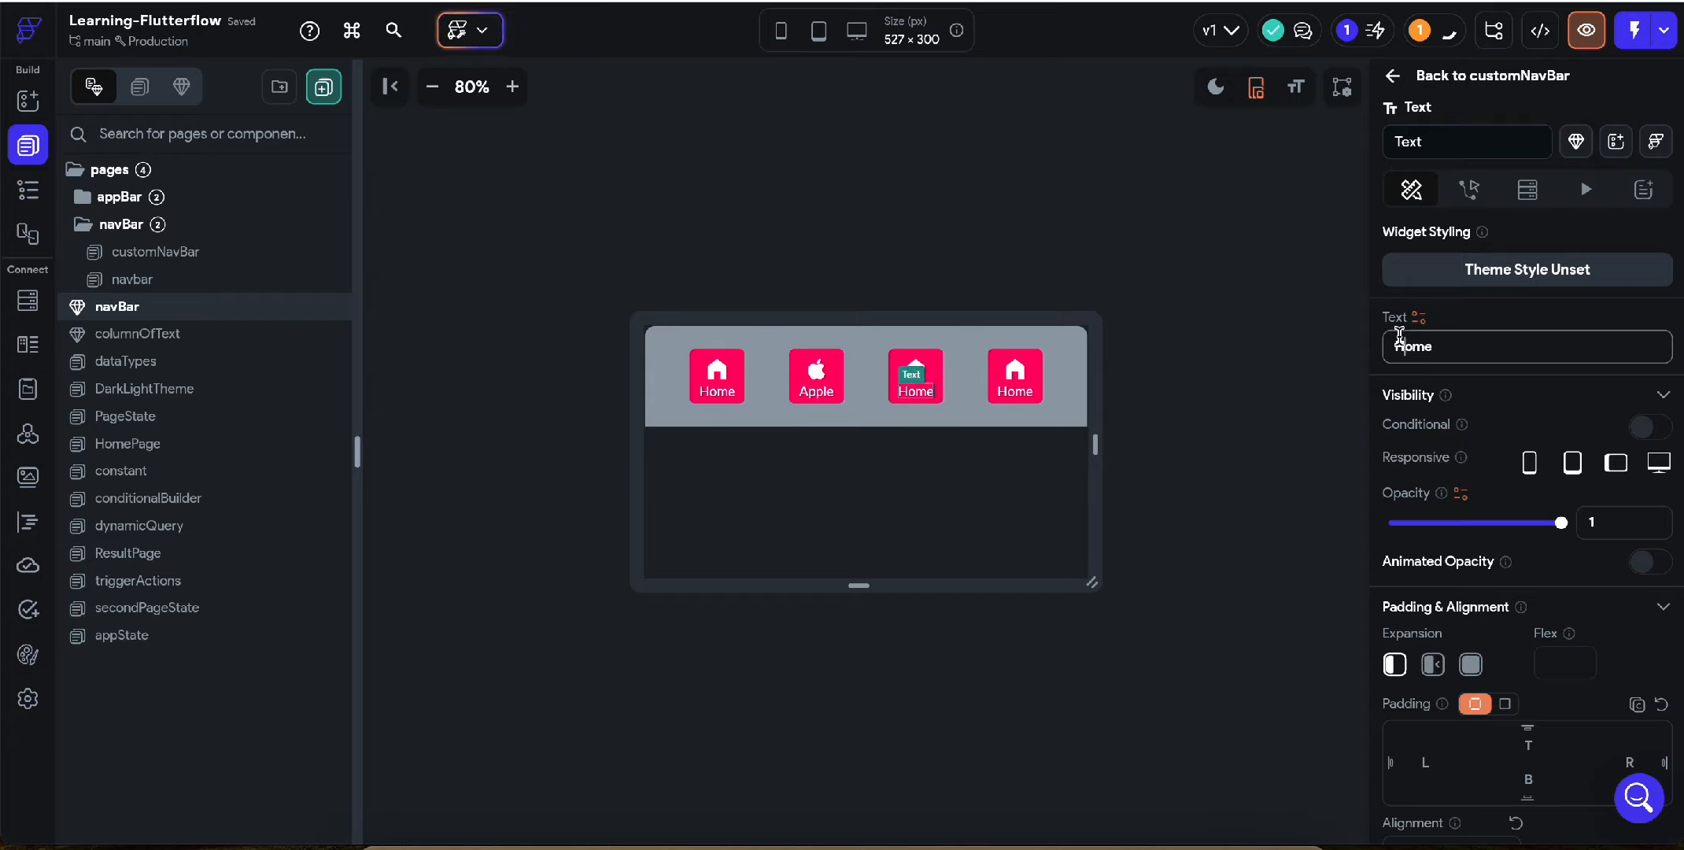
{"action": "double_click", "coordinate": [1401, 344]}
{"action": "type", "text": "Google"}
{"action": "double_click", "coordinate": [1417, 346]}
{"action": "type", "text": "Meta"}
Step: Replace the third nav item's icon with the Facebook "f" icon from the Font Awesome set
{"action": "left_click", "coordinate": [915, 366]}
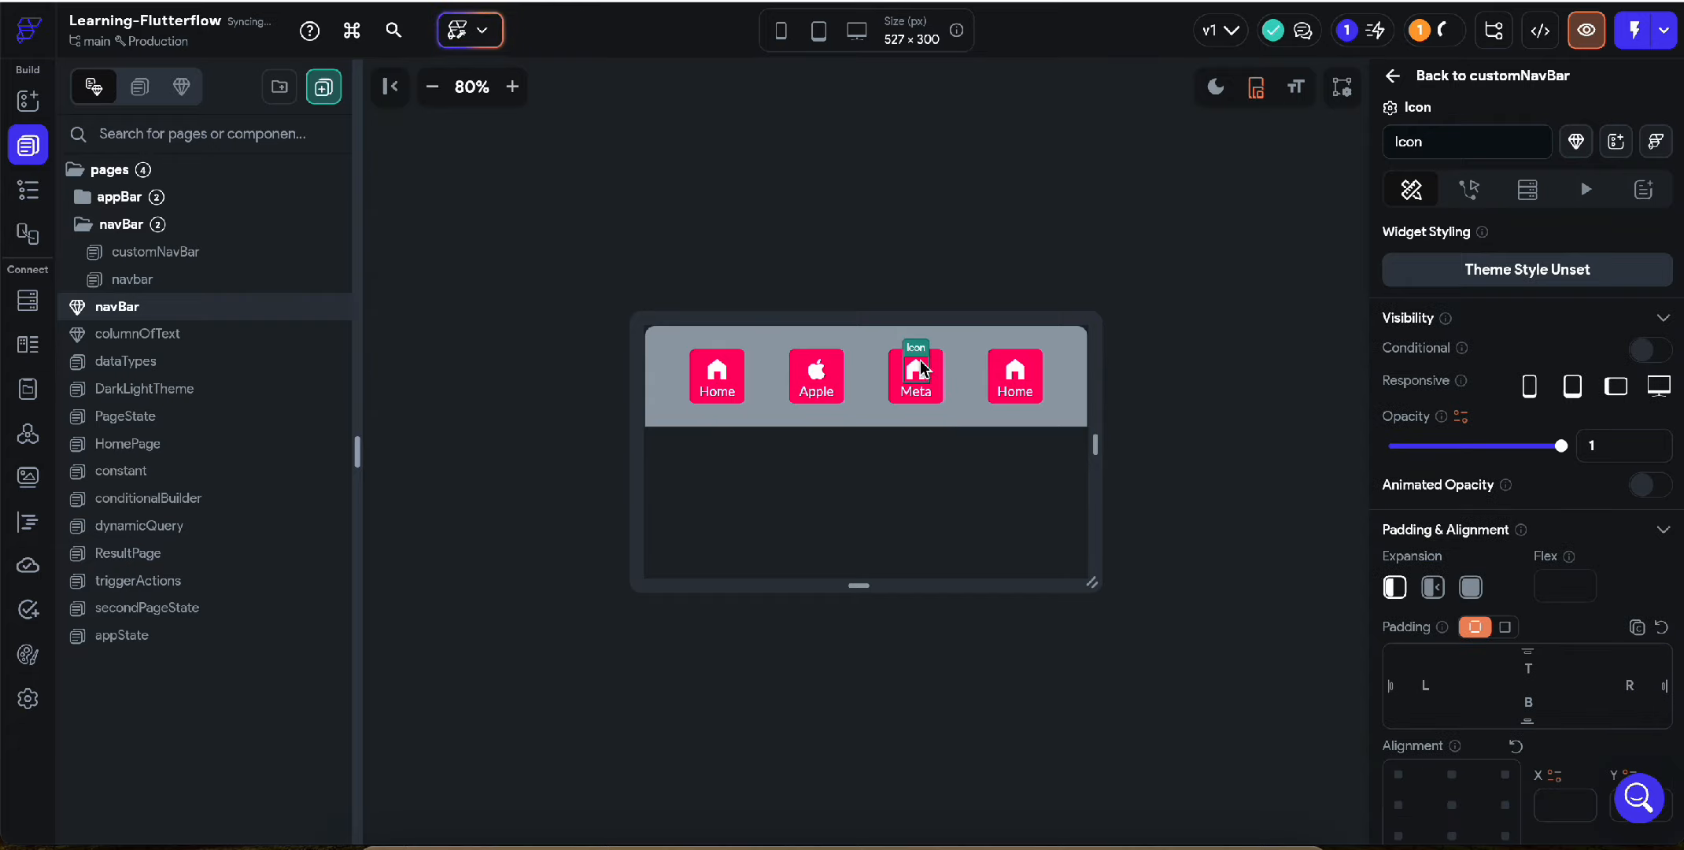
{"action": "left_click", "coordinate": [1569, 448]}
{"action": "type", "text": "meta"}
{"action": "scroll", "coordinate": [813, 601], "scroll_direction": "down", "scroll_amount": 5}
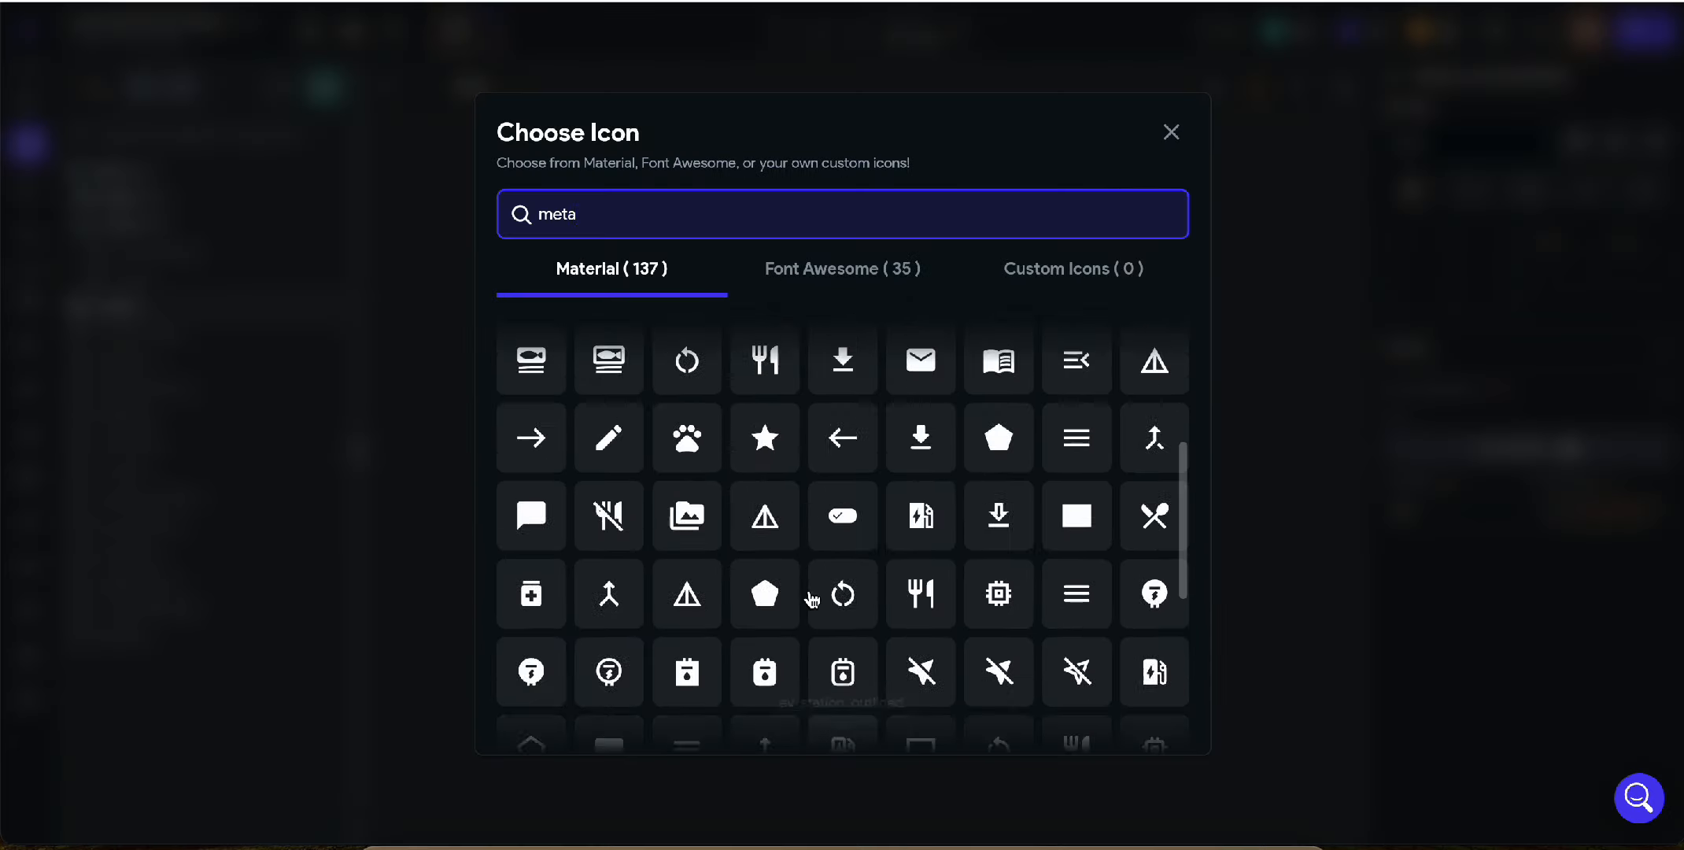
{"action": "left_click", "coordinate": [846, 272]}
{"action": "type", "text": "fa"}
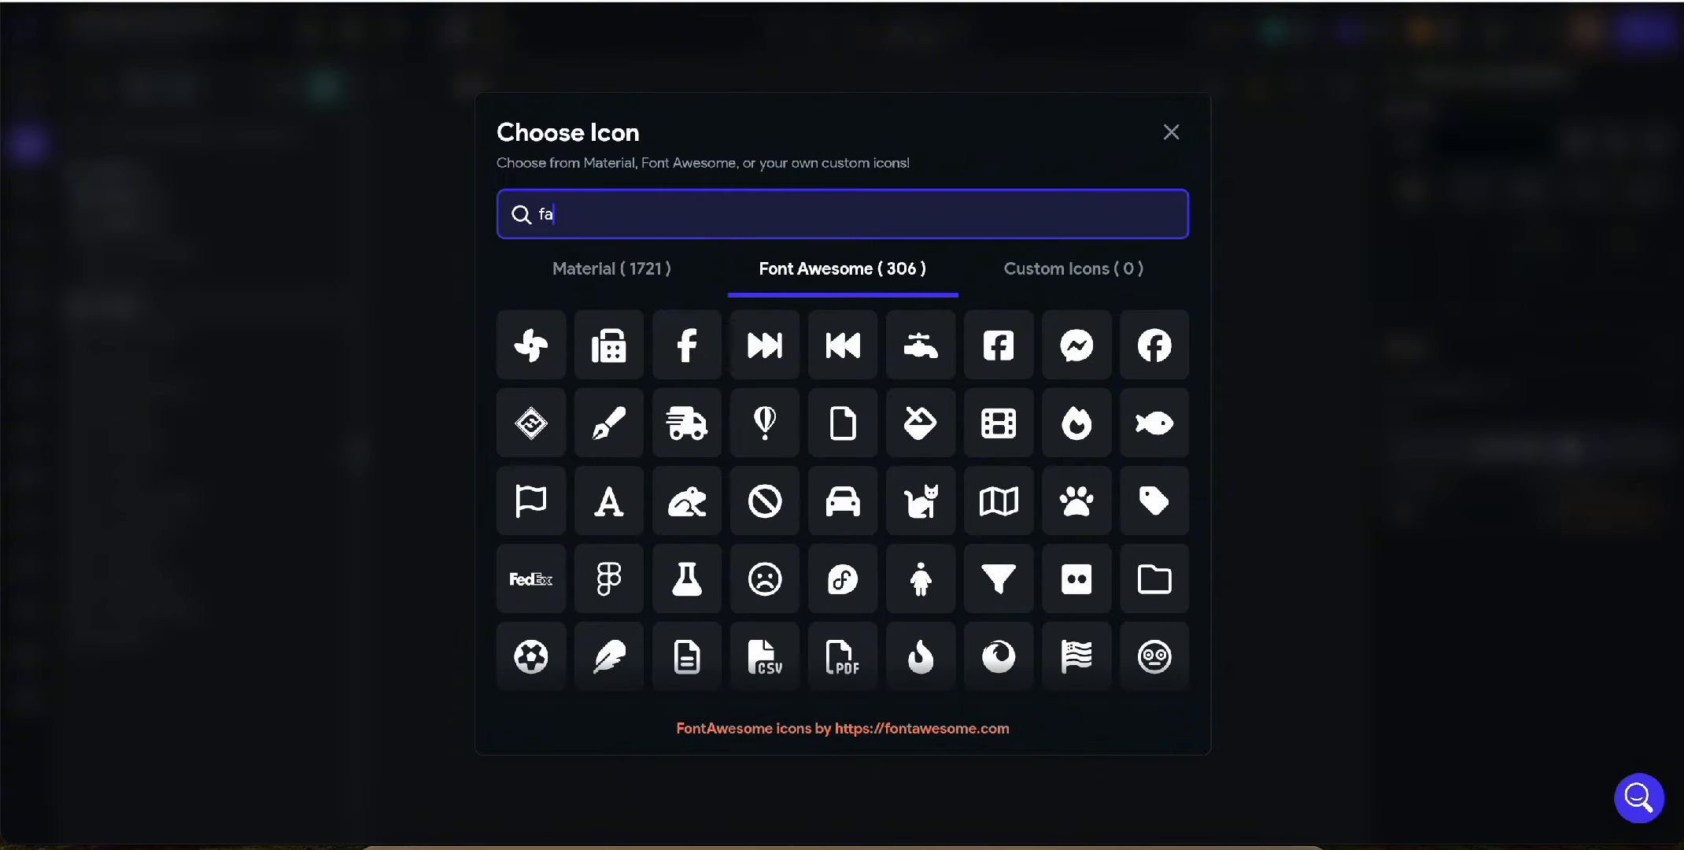
{"action": "left_click", "coordinate": [688, 345]}
Step: Give the fourth nav item the Font Awesome Medium icon and change its label to Books
{"action": "left_click", "coordinate": [1015, 370]}
{"action": "left_click", "coordinate": [1512, 448]}
{"action": "type", "text": "medium"}
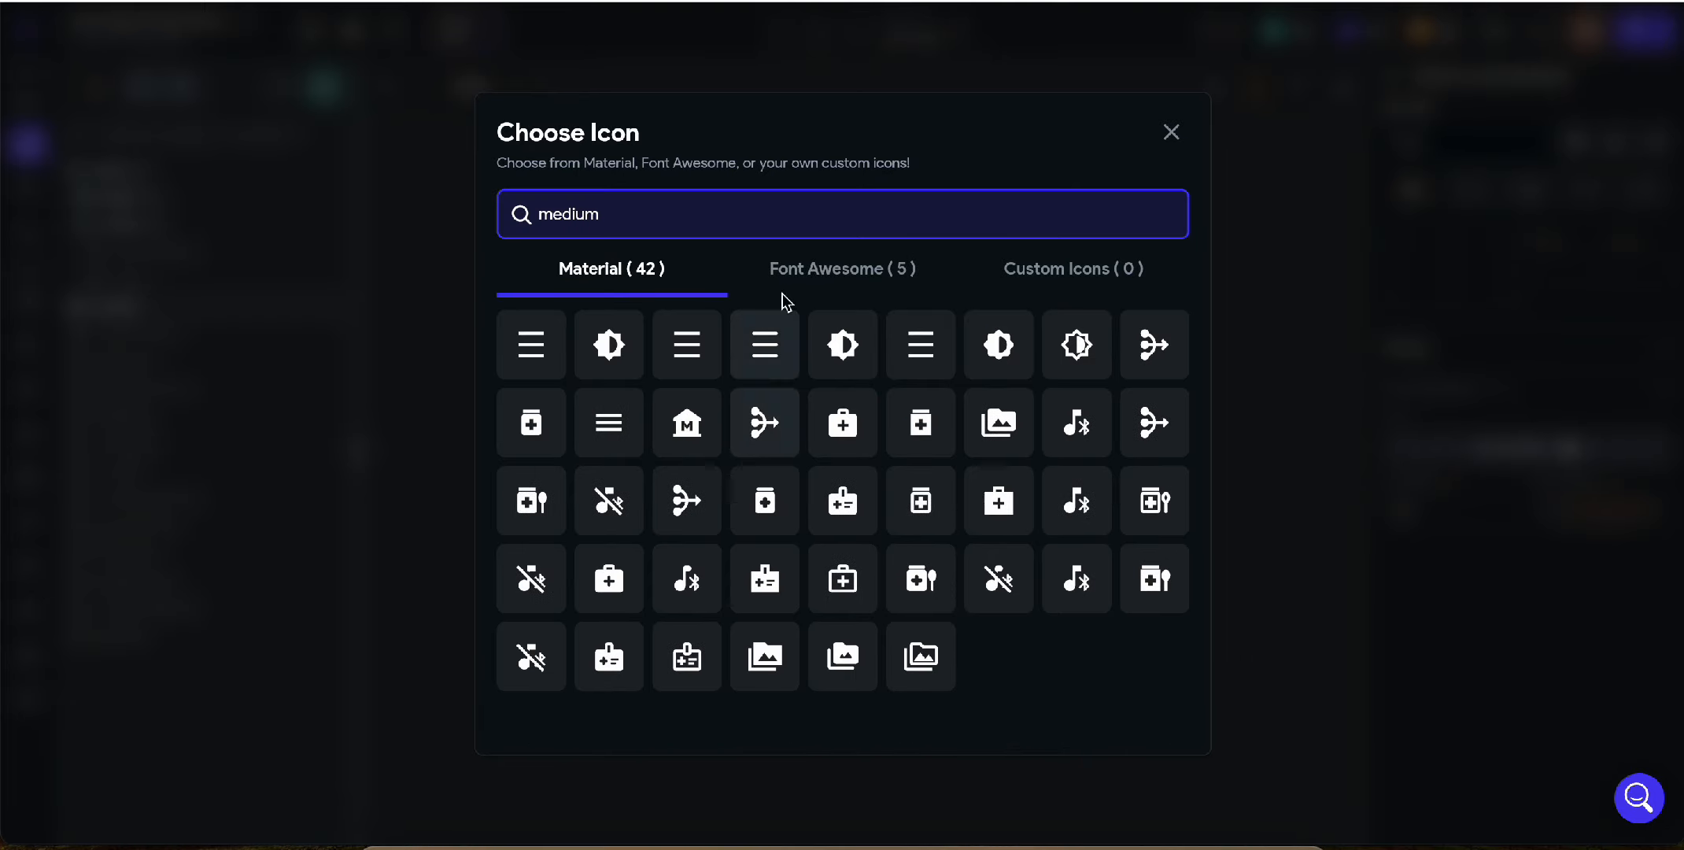
{"action": "left_click", "coordinate": [850, 270]}
{"action": "left_click", "coordinate": [538, 348]}
{"action": "left_click", "coordinate": [1016, 392]}
{"action": "scroll", "coordinate": [1512, 684], "scroll_direction": "up", "scroll_amount": 7}
{"action": "double_click", "coordinate": [1407, 347]}
{"action": "type", "text": "Books"}
{"action": "left_click", "coordinate": [1194, 547]}
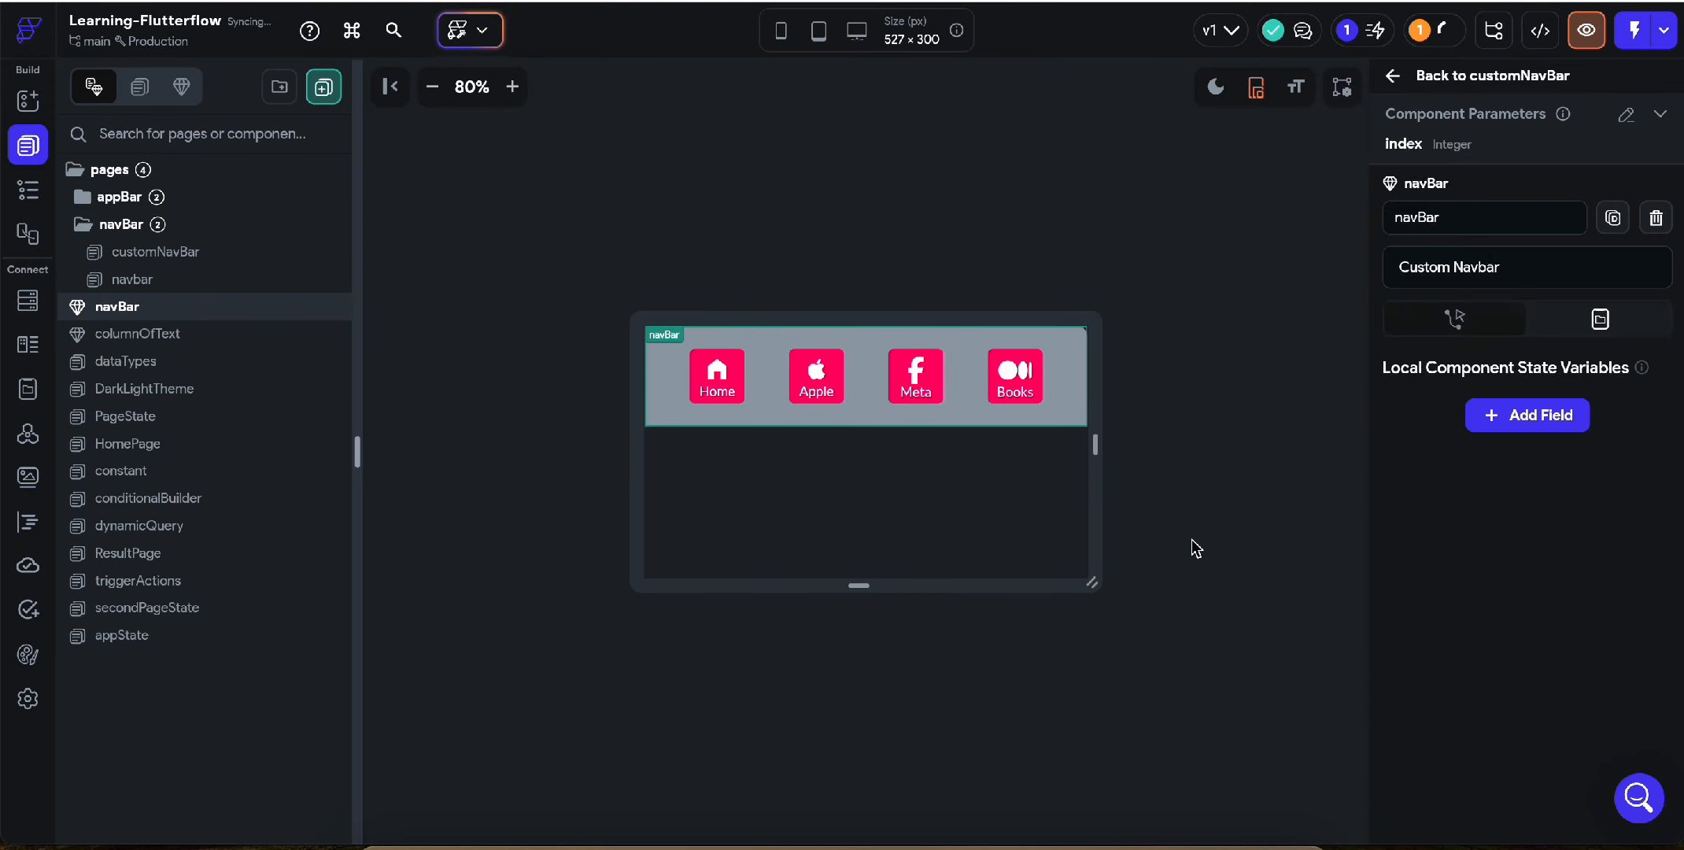
Step: Change the Apple container's conditional fill color to check that index is equal to 1, and confirm it
{"action": "left_click", "coordinate": [820, 377]}
{"action": "scroll", "coordinate": [1417, 586], "scroll_direction": "down", "scroll_amount": 5}
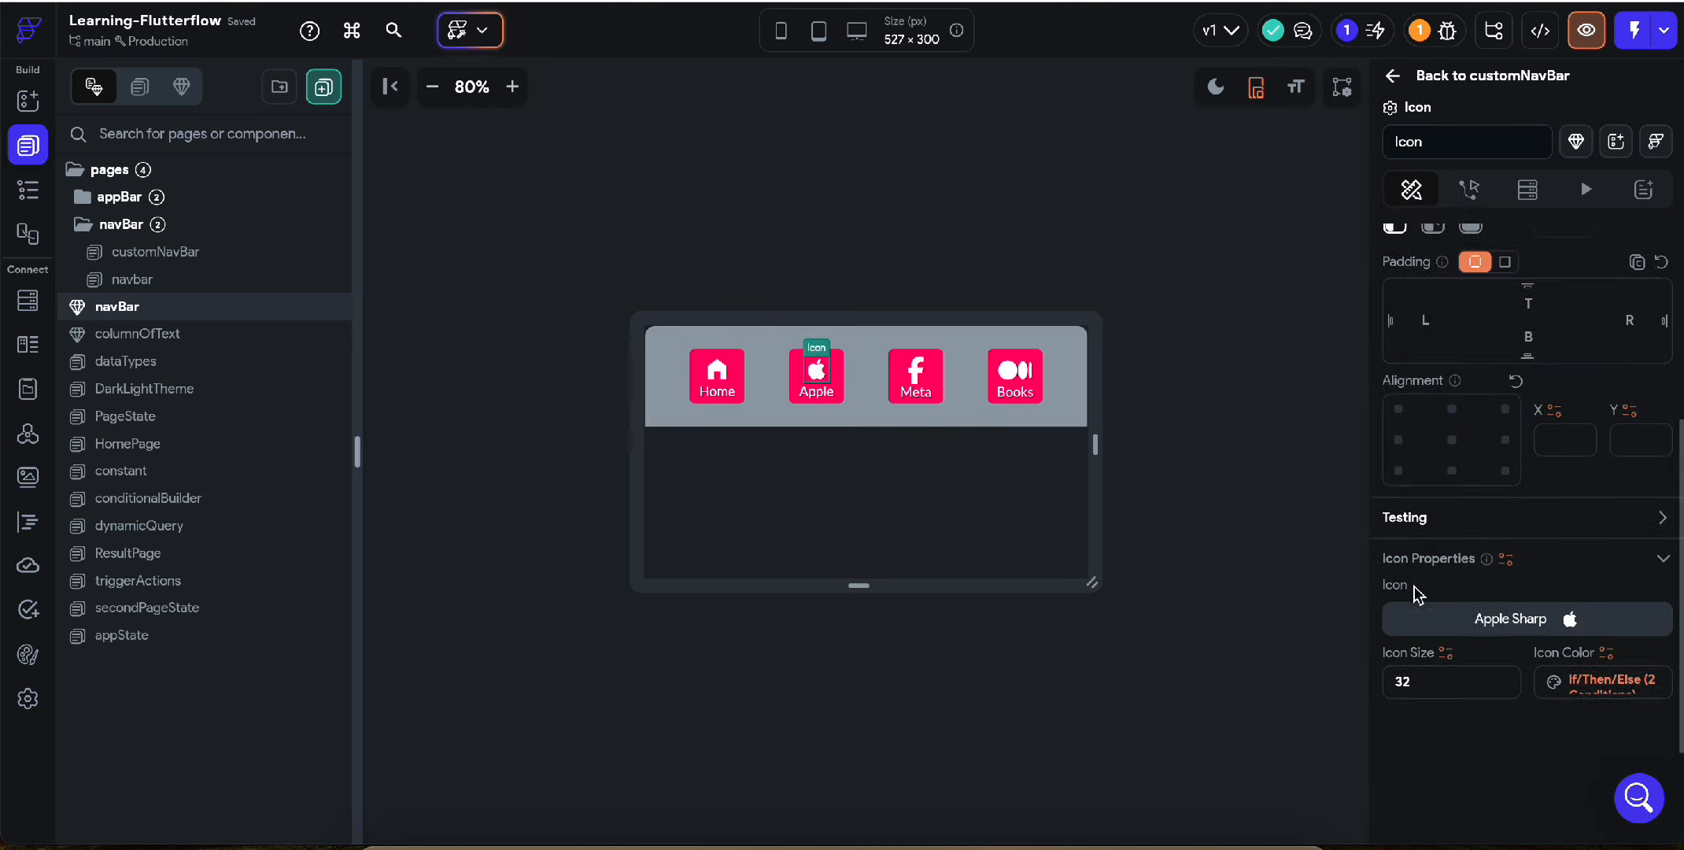
{"action": "left_click", "coordinate": [797, 397]}
{"action": "left_click", "coordinate": [1464, 542]}
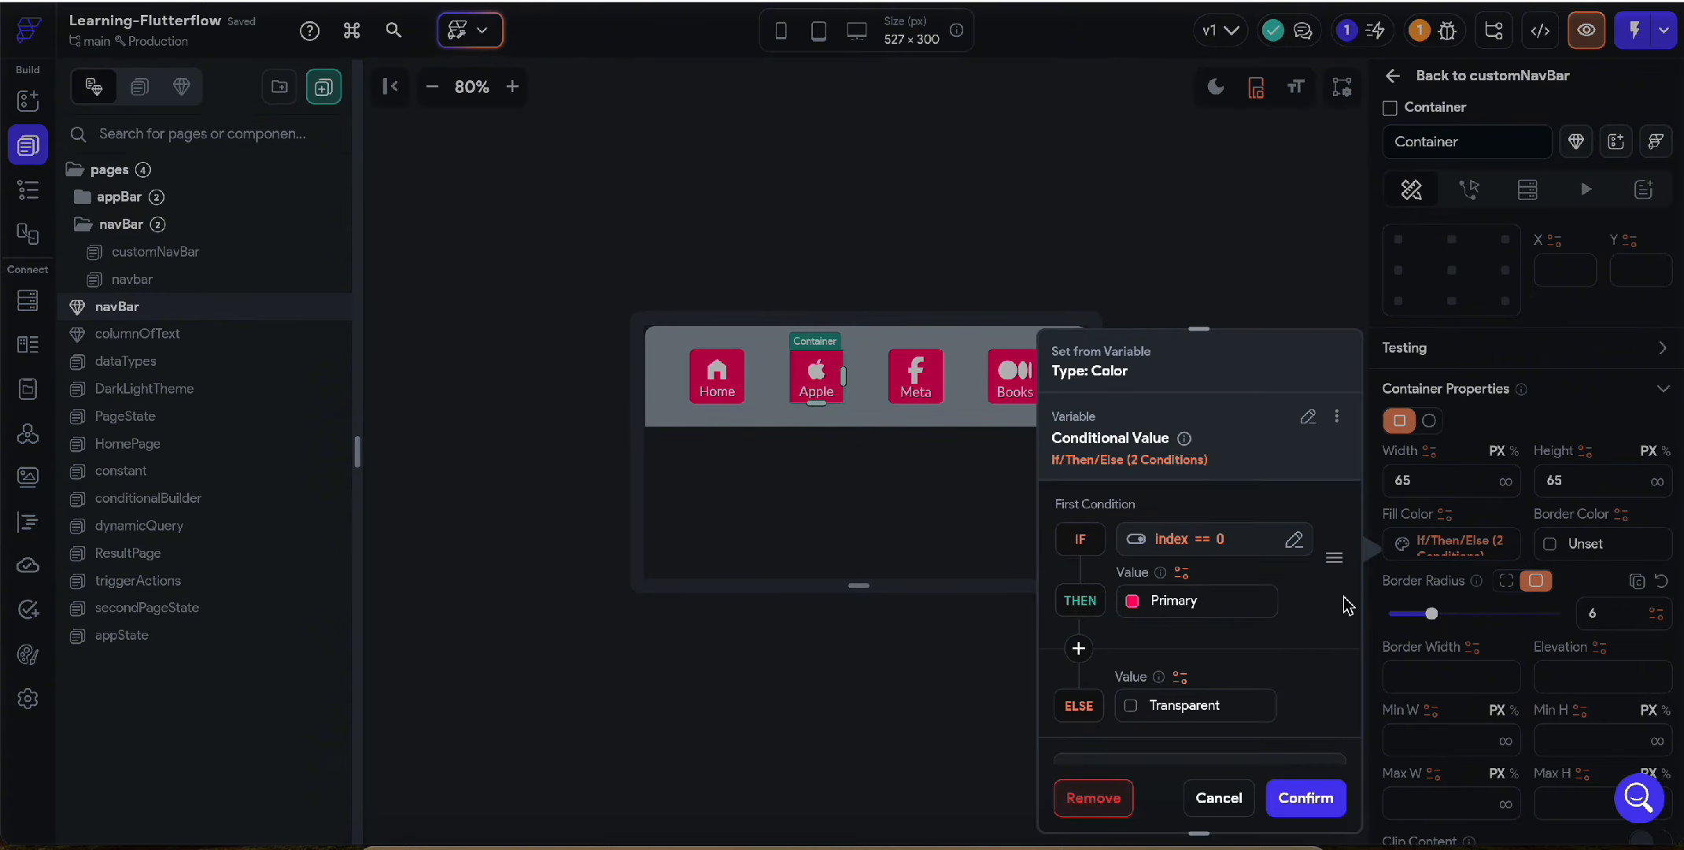
{"action": "left_click", "coordinate": [1194, 541]}
{"action": "left_click", "coordinate": [913, 622]}
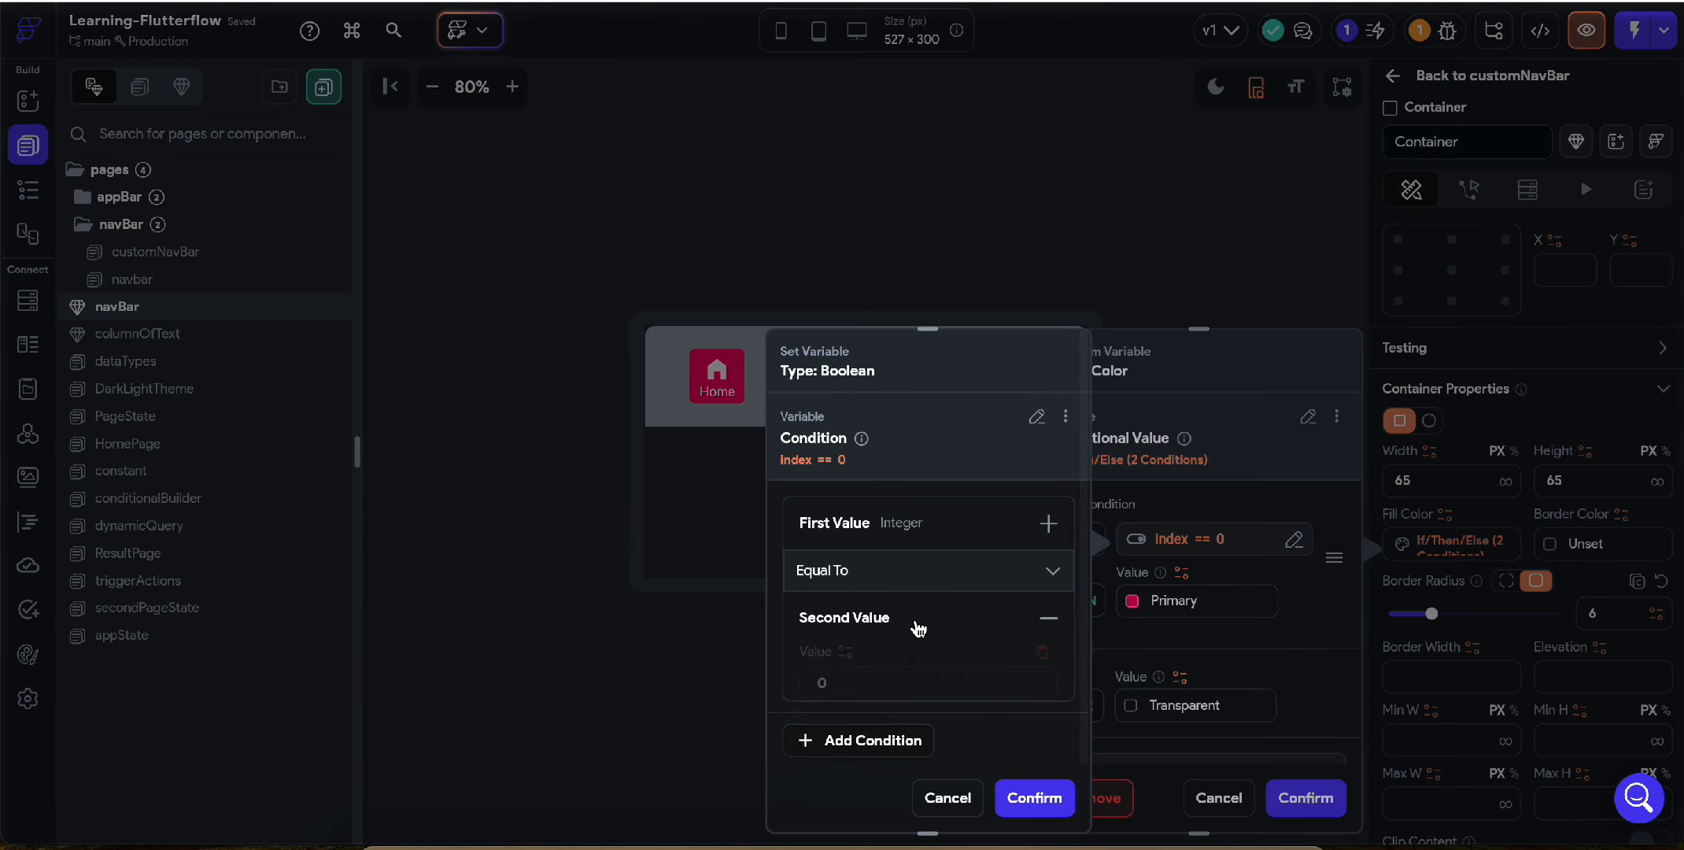
{"action": "left_click_drag", "start_coordinate": [866, 680], "coordinate": [717, 690]}
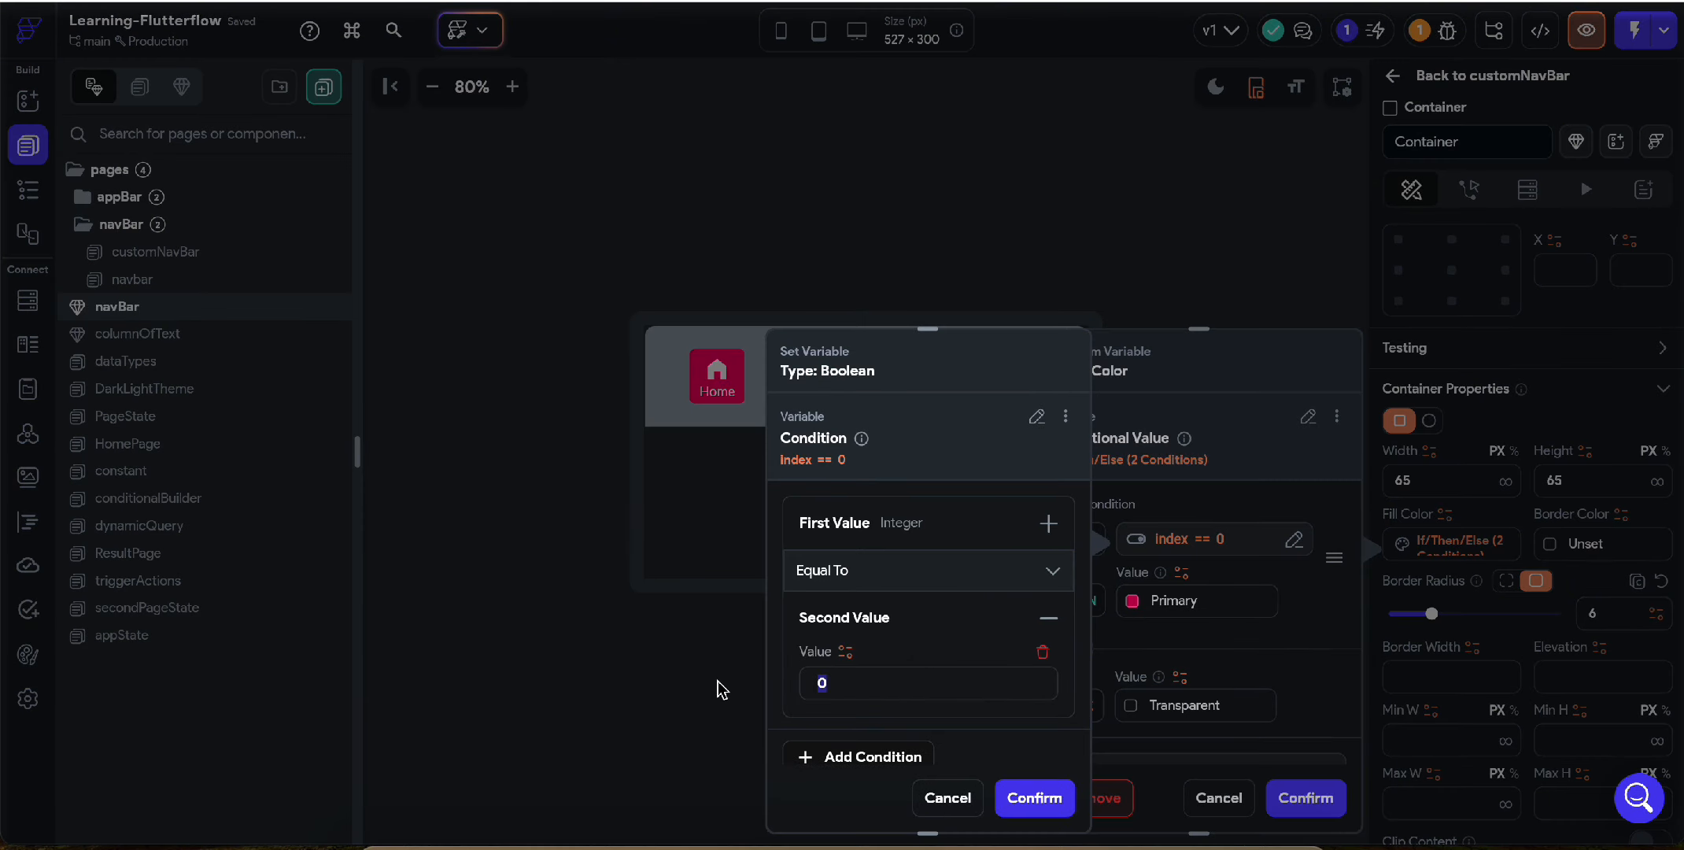
{"action": "left_click", "coordinate": [1034, 797]}
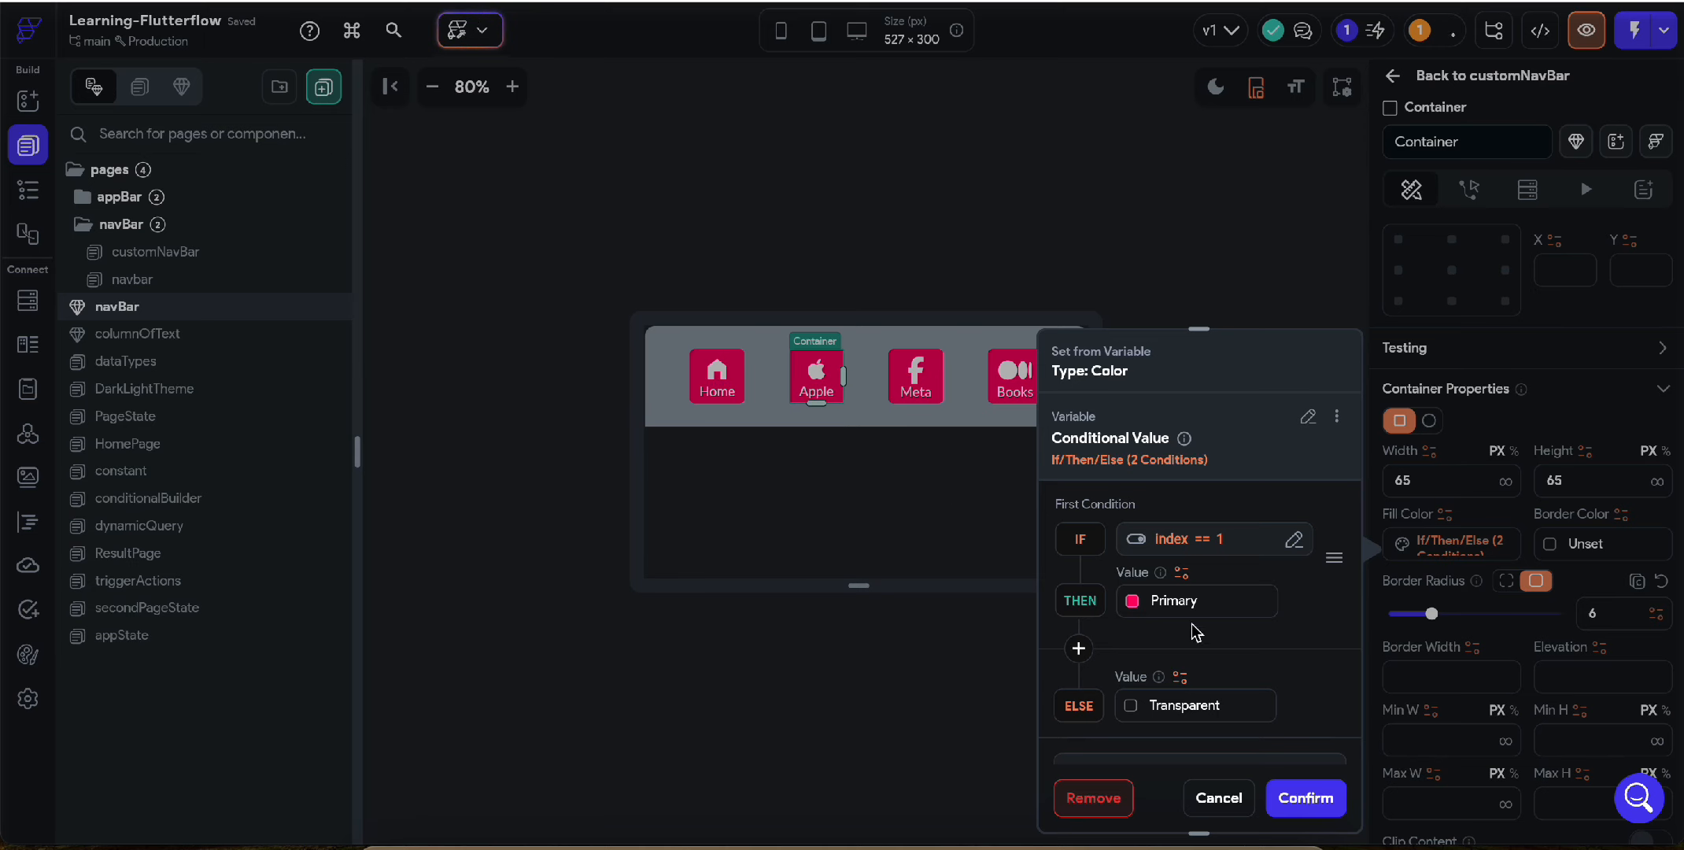
{"action": "left_click", "coordinate": [1329, 796]}
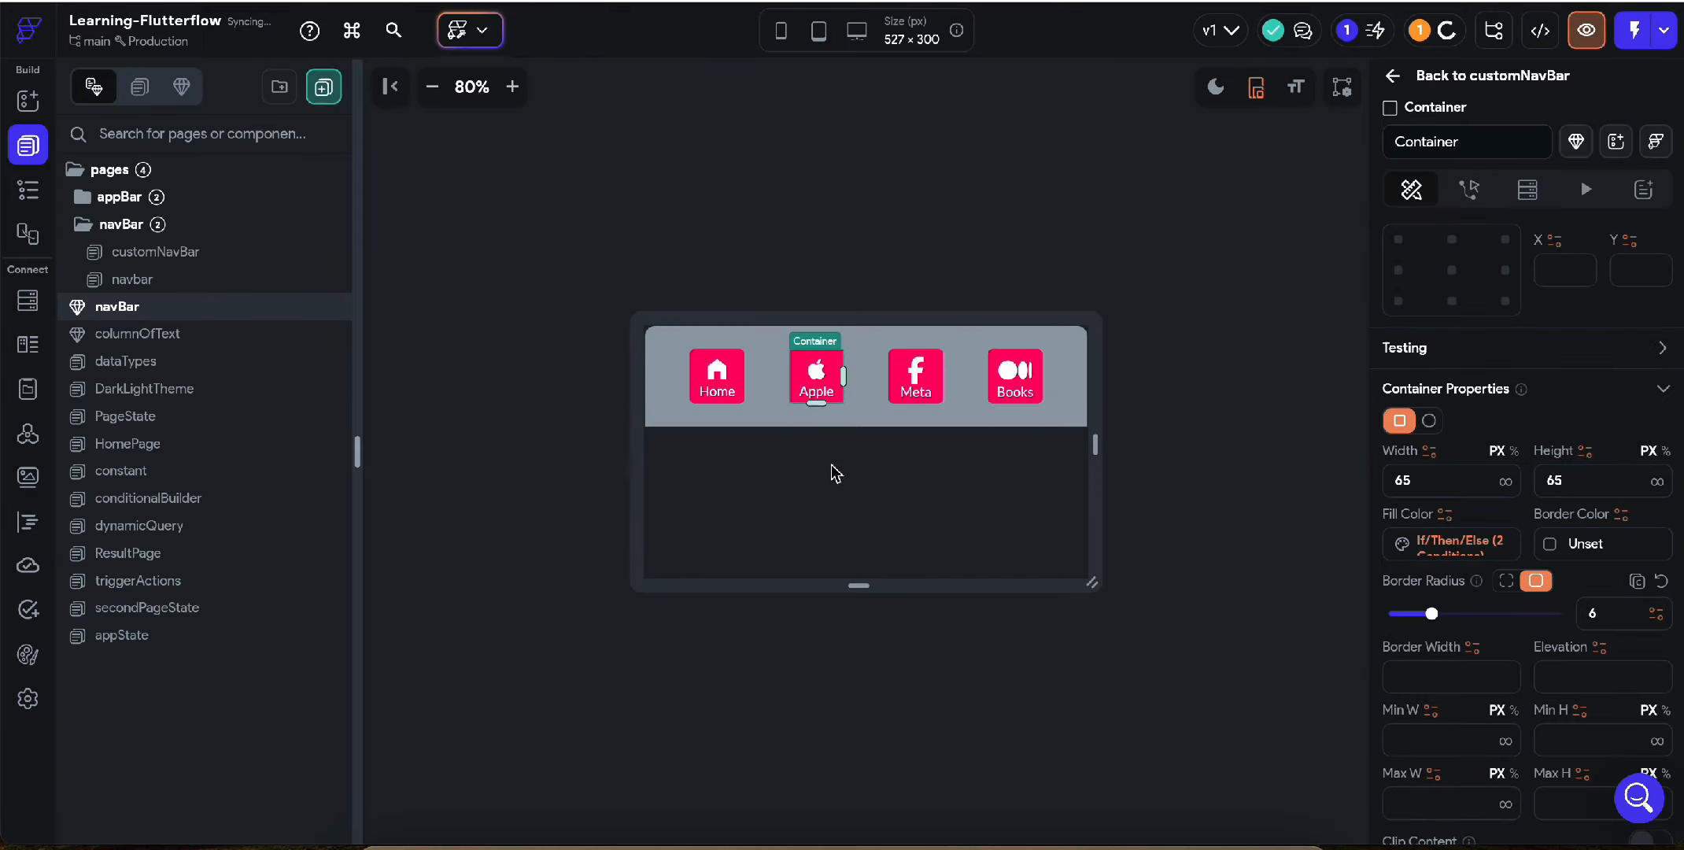
Step: Change the Apple label's conditional text color to check that index is equal to 1, and confirm it
{"action": "left_click", "coordinate": [817, 391]}
{"action": "left_click", "coordinate": [1571, 703]}
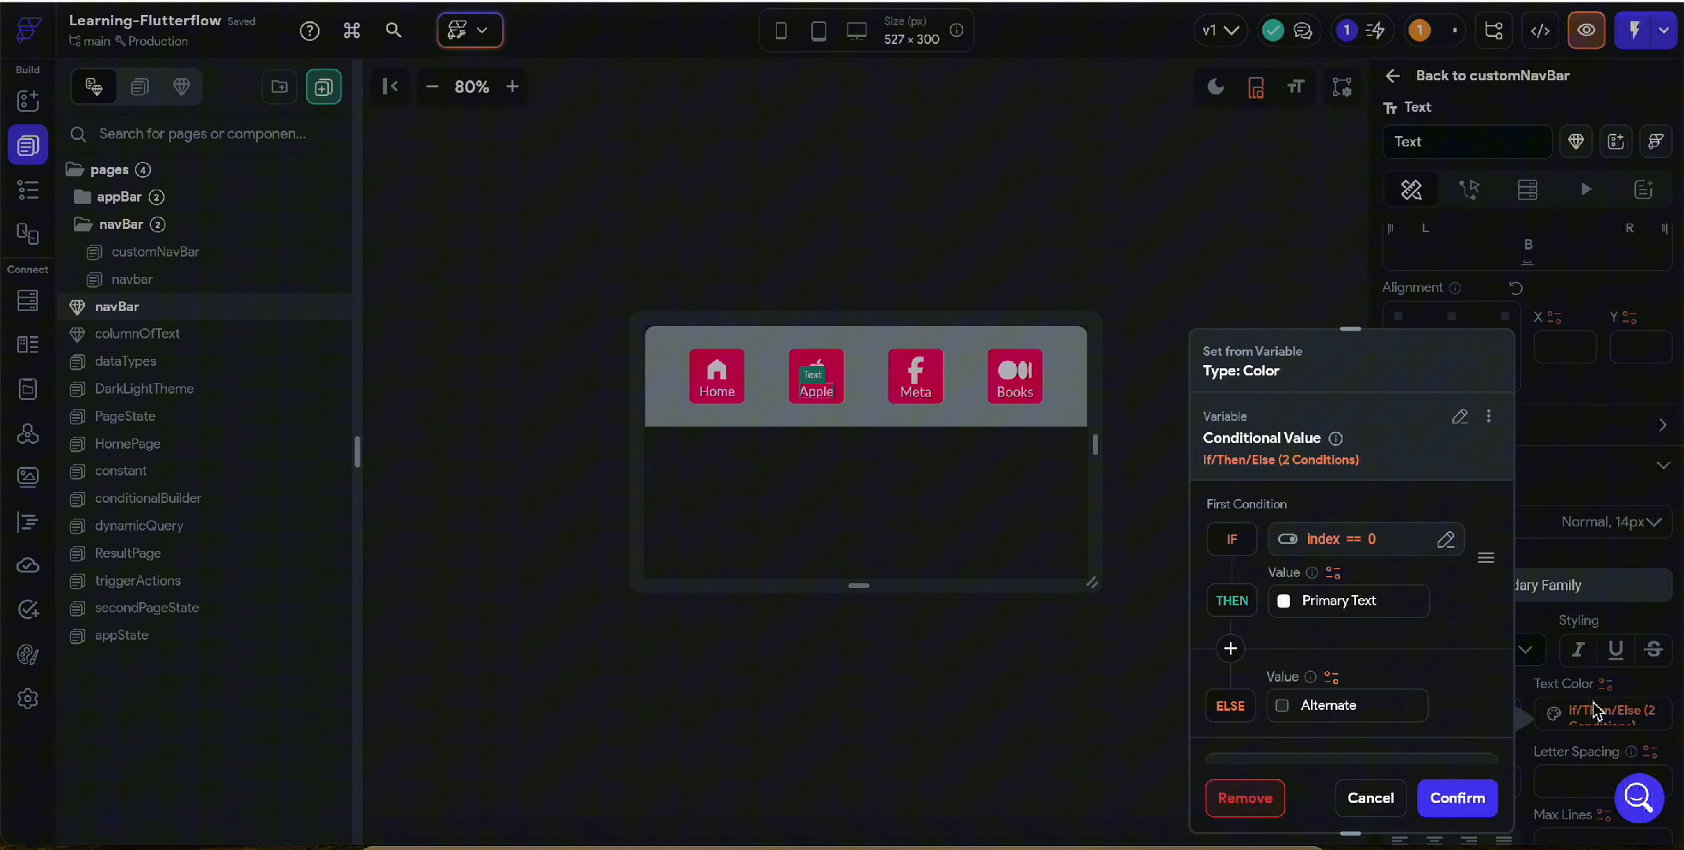
{"action": "left_click", "coordinate": [1342, 543]}
{"action": "left_click", "coordinate": [1017, 627]}
{"action": "key", "text": "BackSpace"}
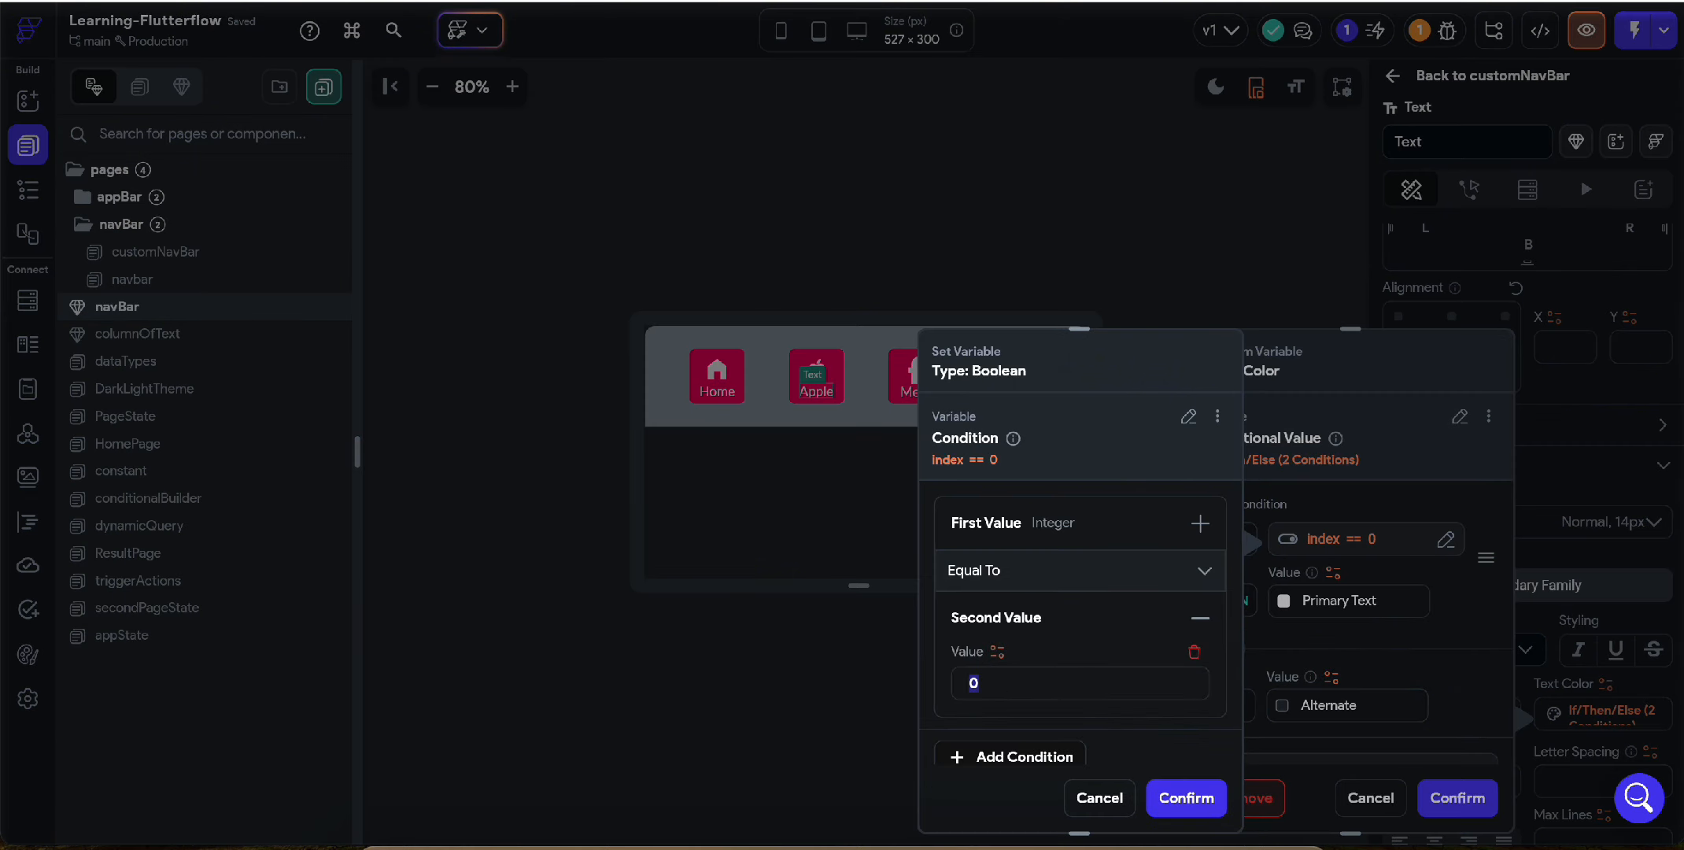
{"action": "type", "text": "1"}
{"action": "left_click", "coordinate": [1186, 797]}
{"action": "left_click", "coordinate": [1469, 794]}
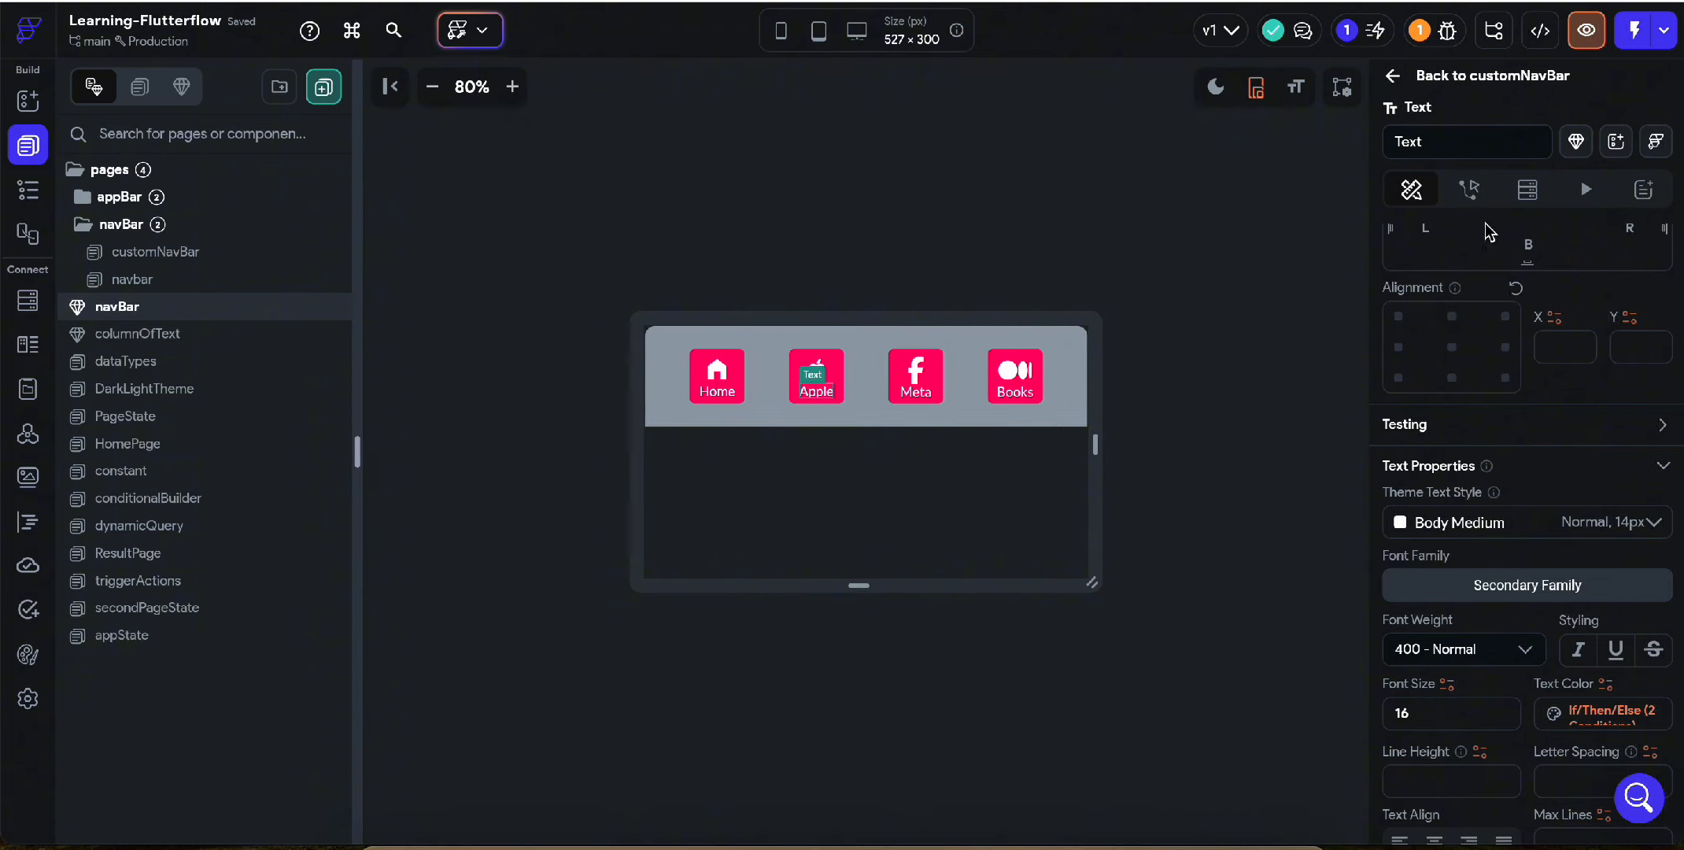
Step: Change the Apple icon's conditional color to check that index is equal to 1, and confirm it
{"action": "left_click", "coordinate": [818, 371]}
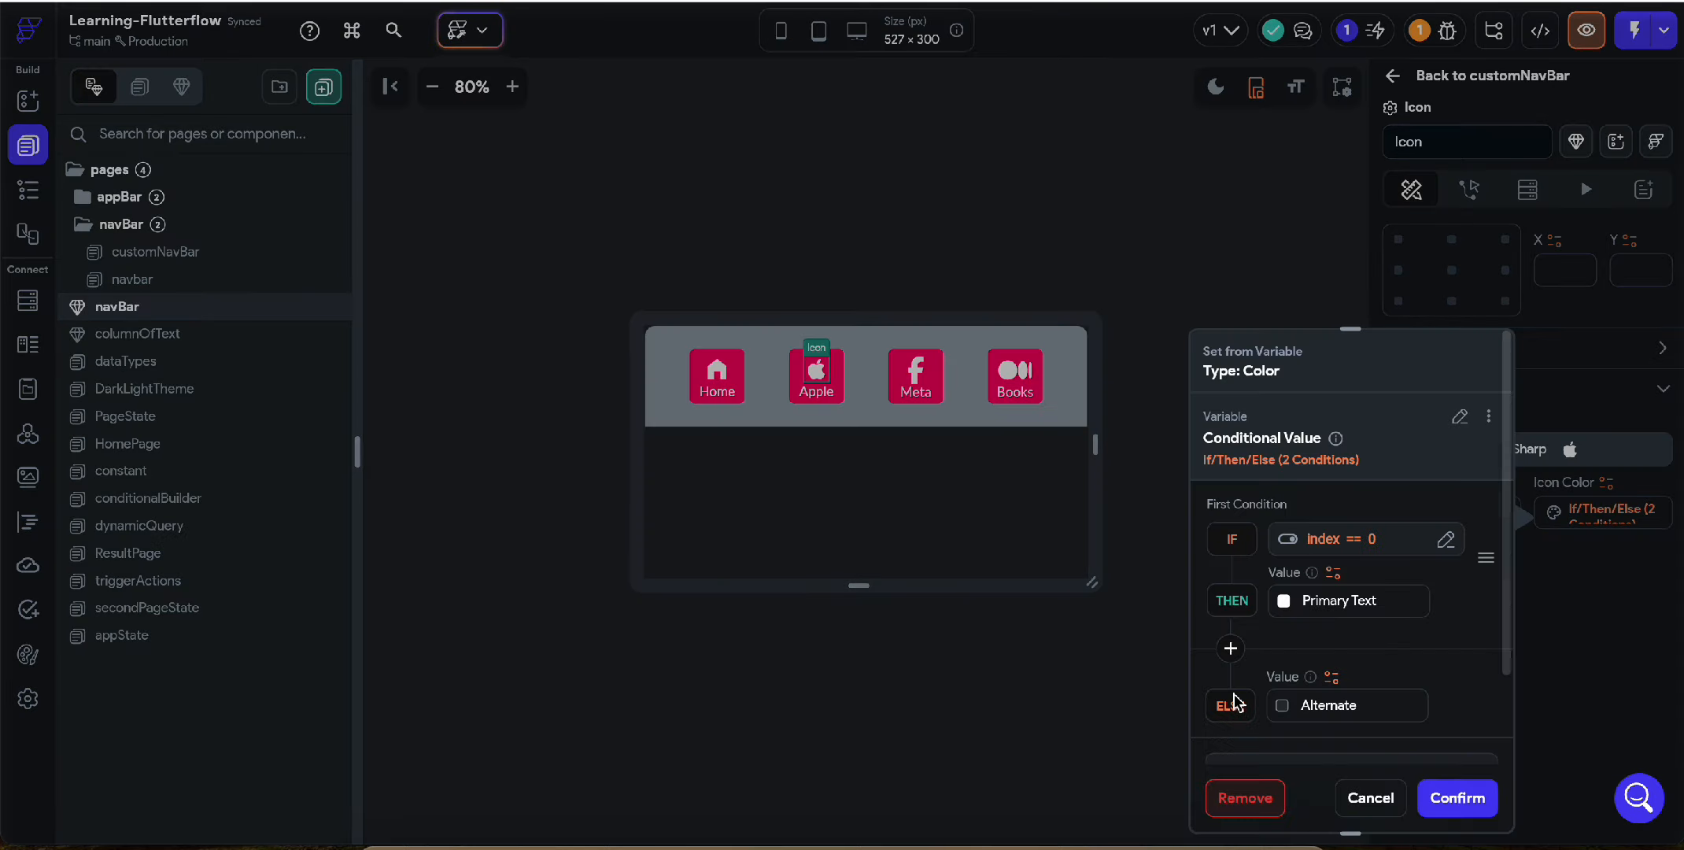
{"action": "left_click", "coordinate": [1358, 543]}
{"action": "left_click_drag", "start_coordinate": [1015, 689], "coordinate": [961, 693]}
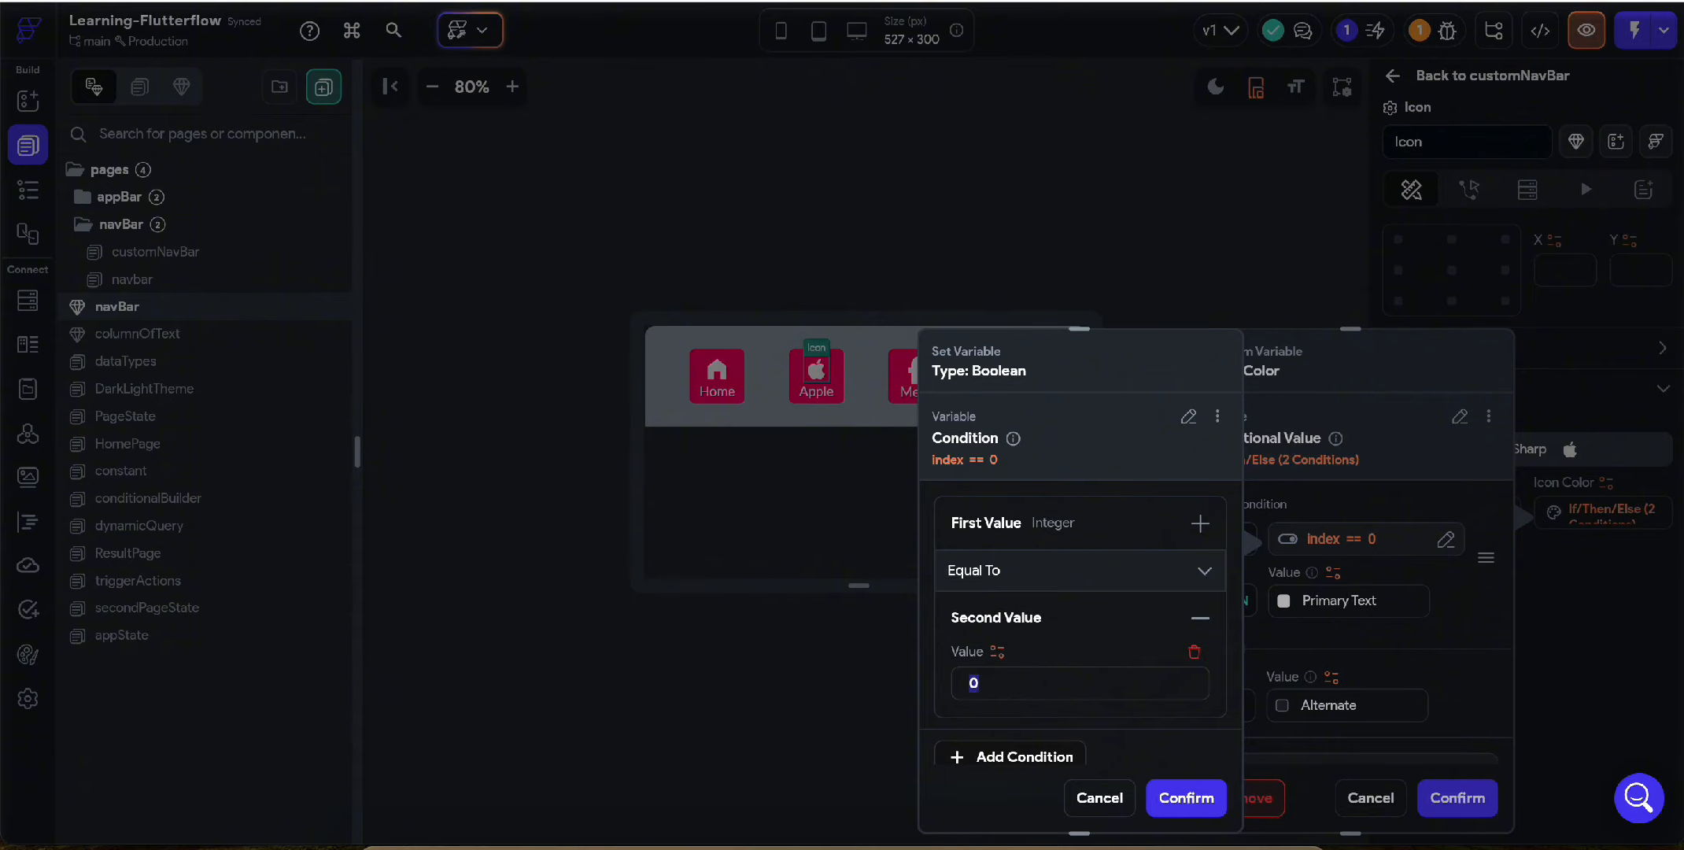
{"action": "type", "text": "1"}
{"action": "left_click", "coordinate": [1196, 808]}
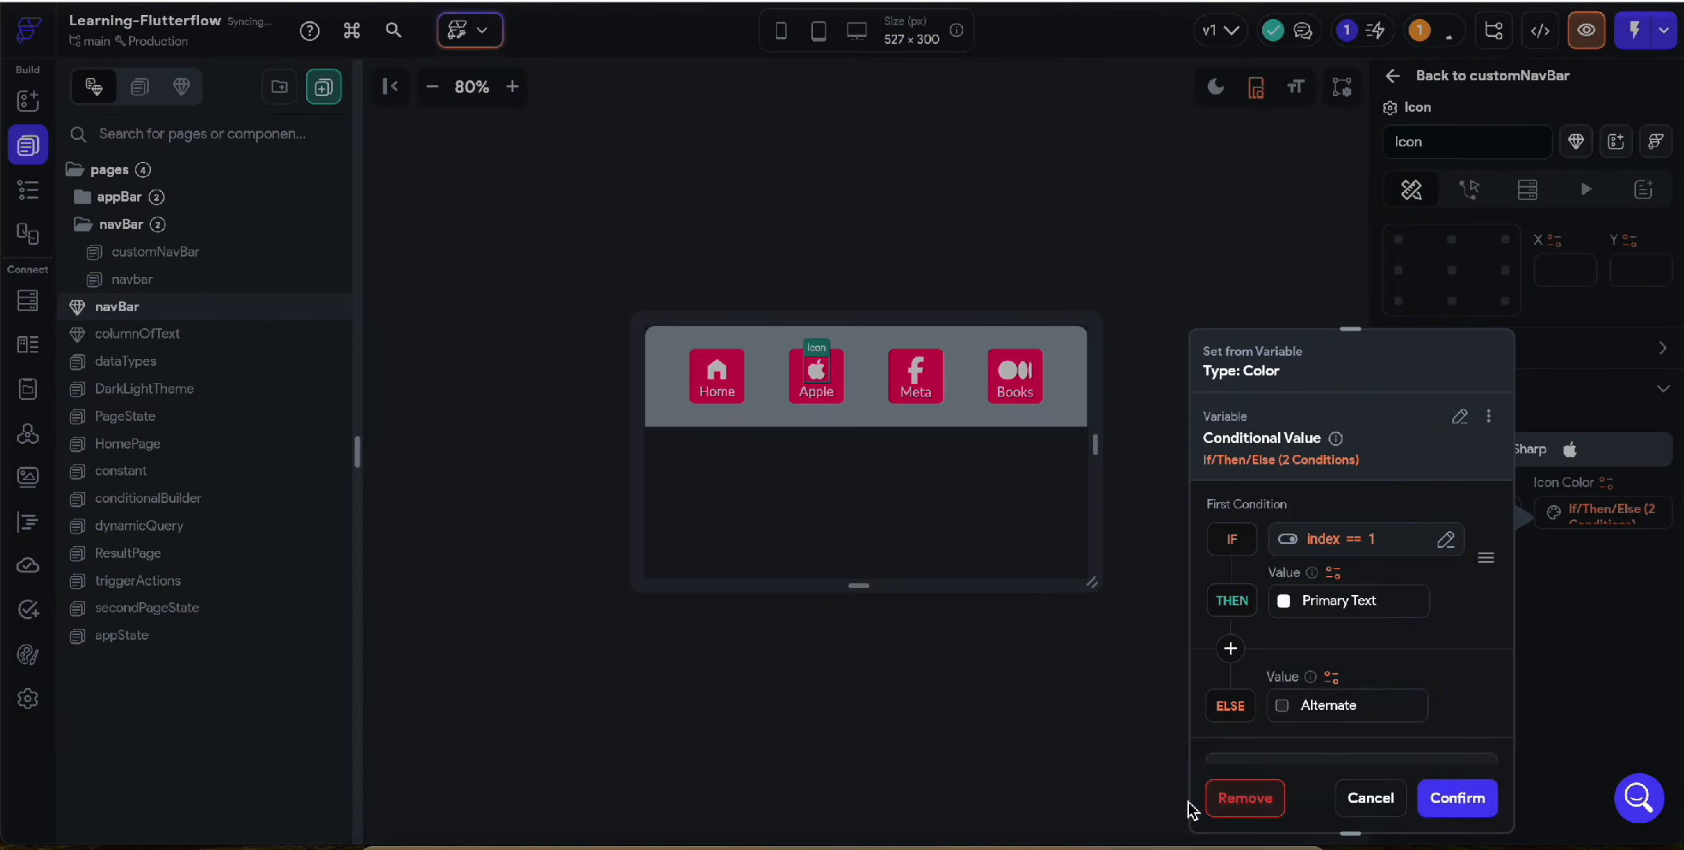
{"action": "left_click", "coordinate": [1445, 821]}
Step: Change the Meta icon's conditional color to check that index is equal to 2, and confirm it
{"action": "left_click", "coordinate": [915, 370]}
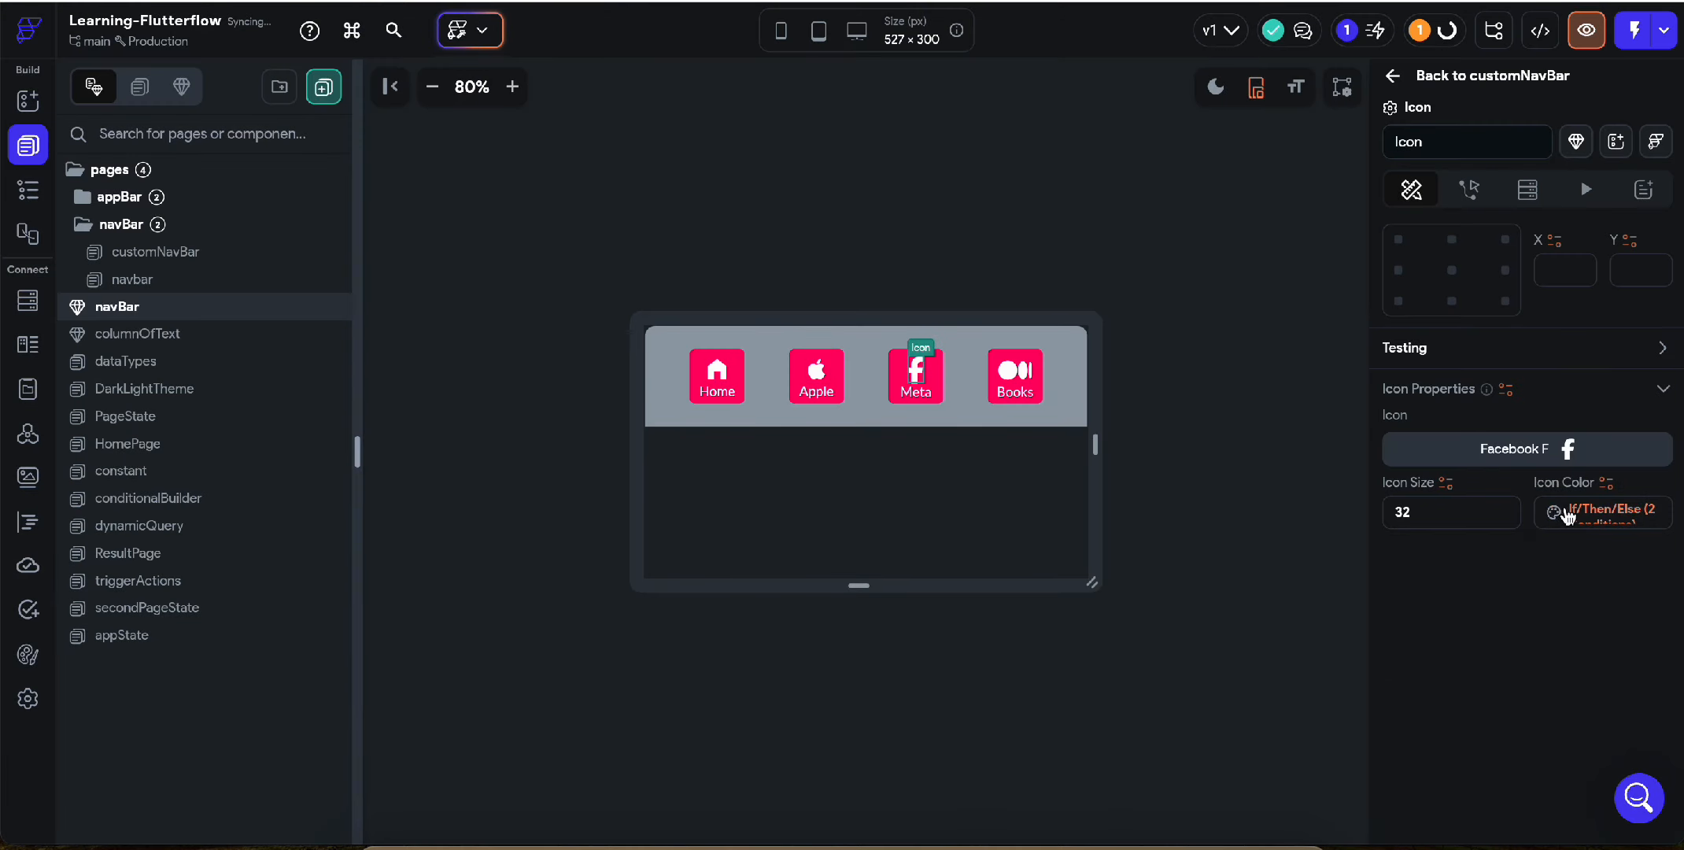
{"action": "left_click", "coordinate": [1568, 515]}
{"action": "left_click", "coordinate": [1344, 538]}
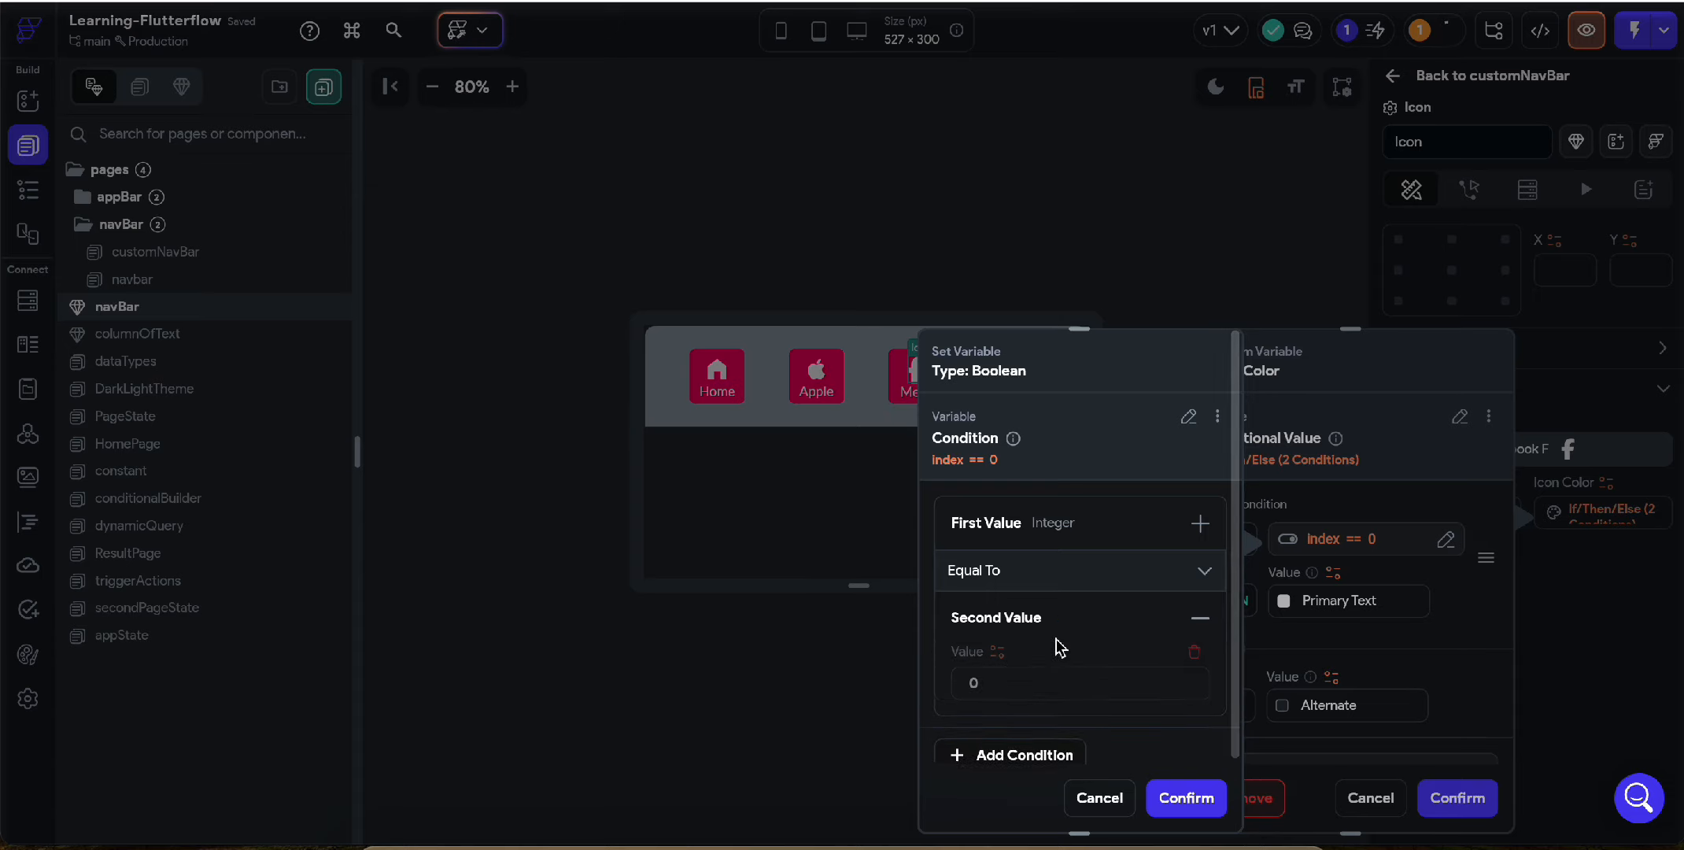
{"action": "left_click_drag", "start_coordinate": [1011, 685], "coordinate": [958, 686]}
{"action": "type", "text": "2"}
{"action": "left_click", "coordinate": [1187, 799]}
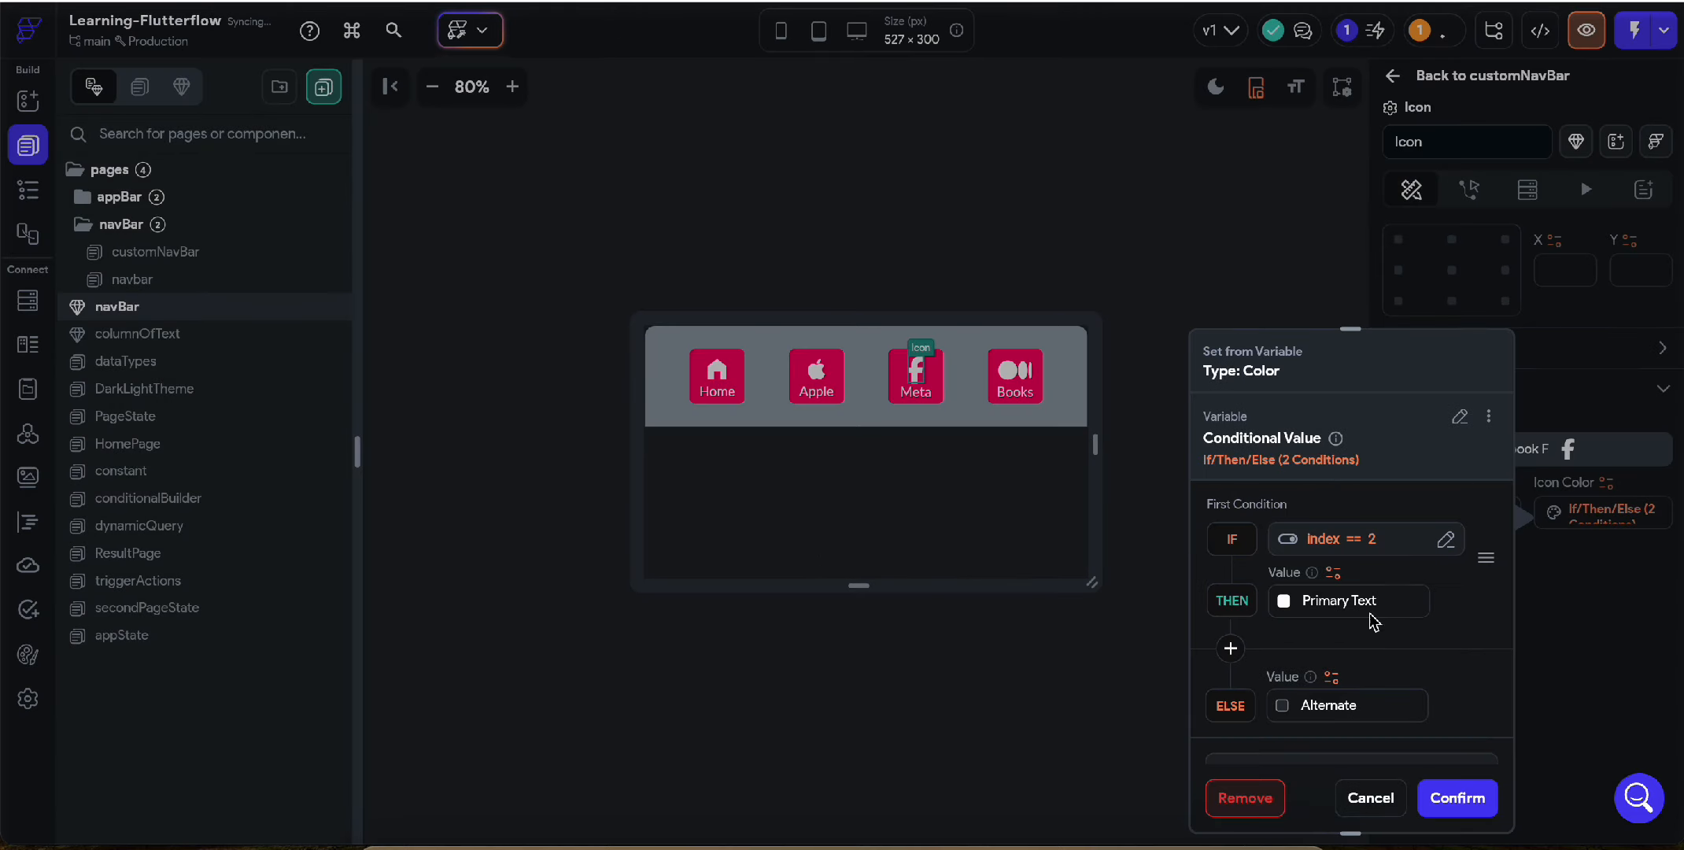
{"action": "left_click", "coordinate": [1458, 797]}
Step: Change the Meta label's conditional text color to check that index is equal to 2, and confirm it
{"action": "left_click", "coordinate": [920, 395]}
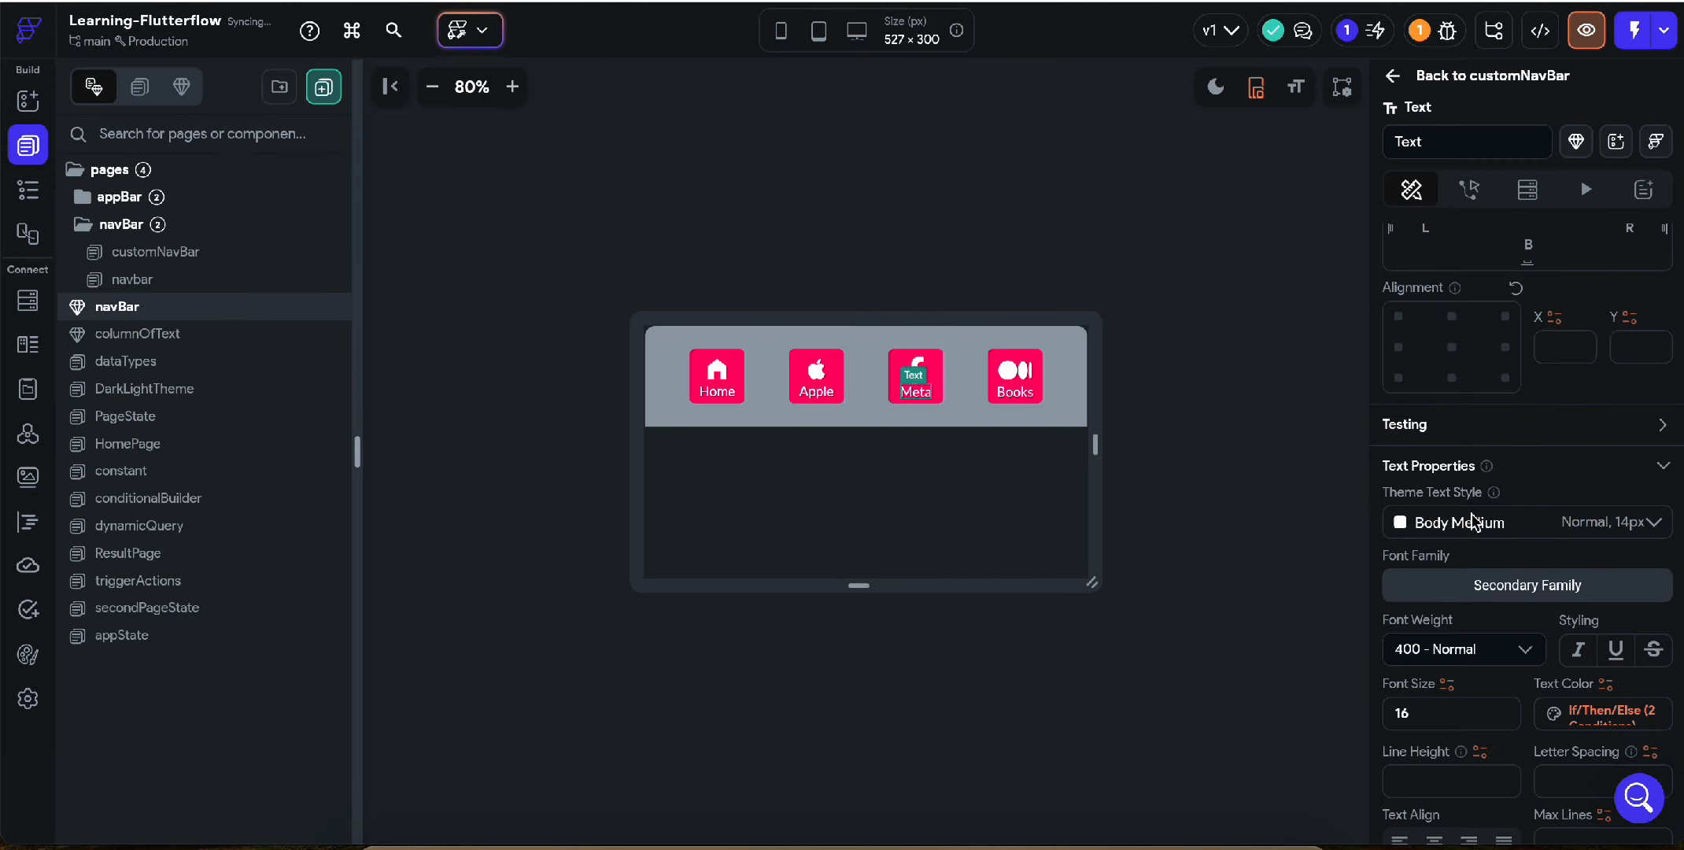
{"action": "left_click", "coordinate": [1606, 712]}
{"action": "left_click", "coordinate": [1373, 547]}
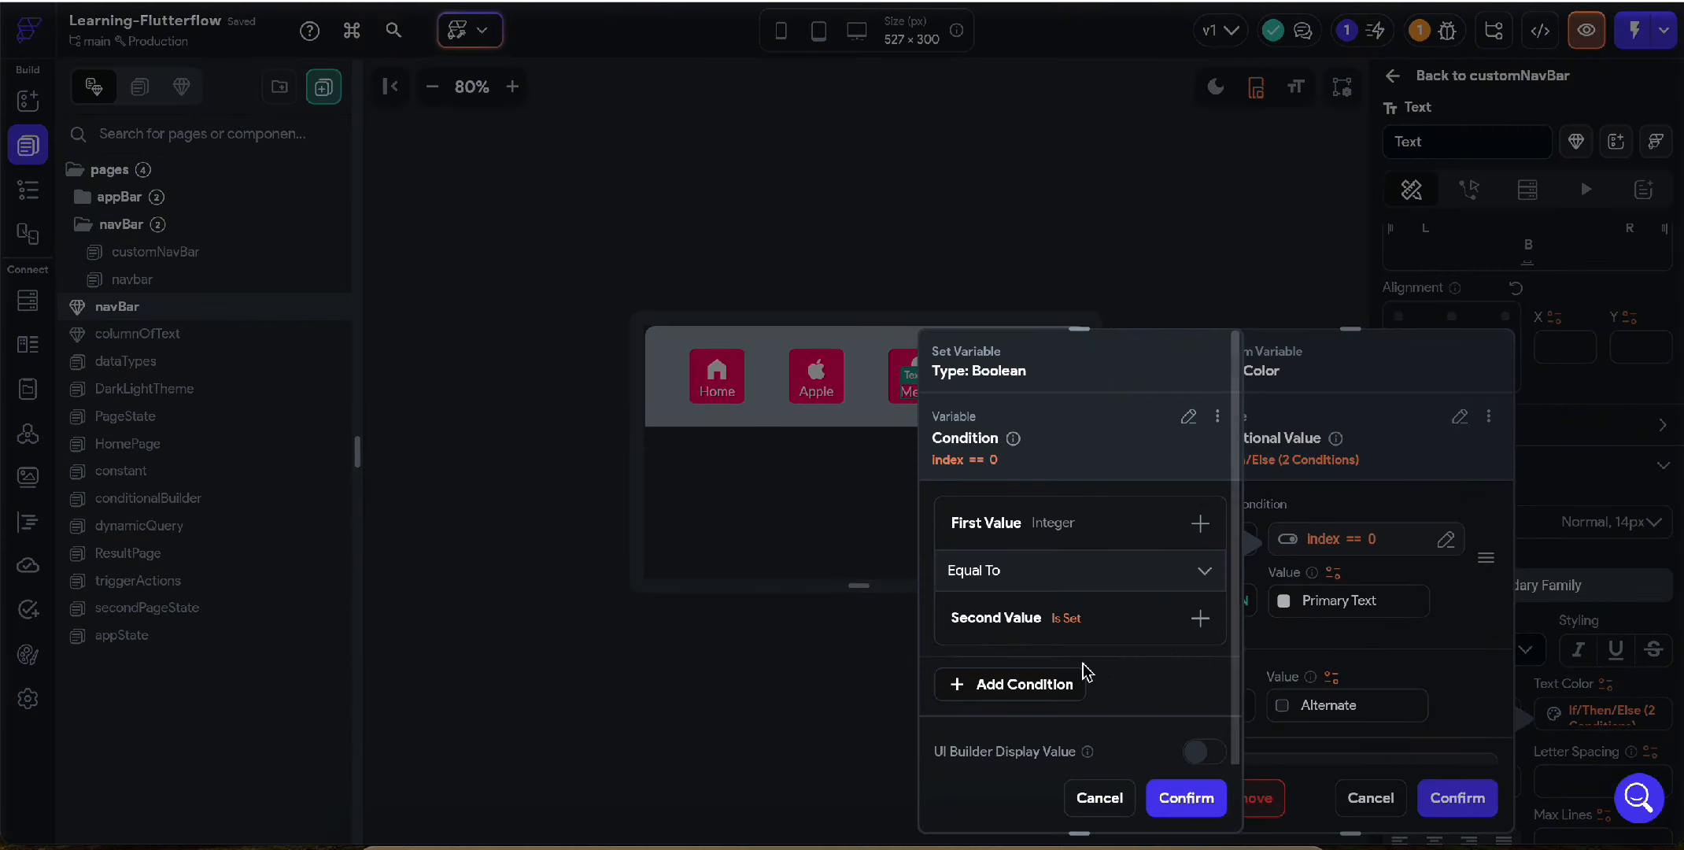
{"action": "left_click", "coordinate": [1053, 636]}
{"action": "left_click_drag", "start_coordinate": [1019, 683], "coordinate": [925, 687]}
{"action": "type", "text": "2"}
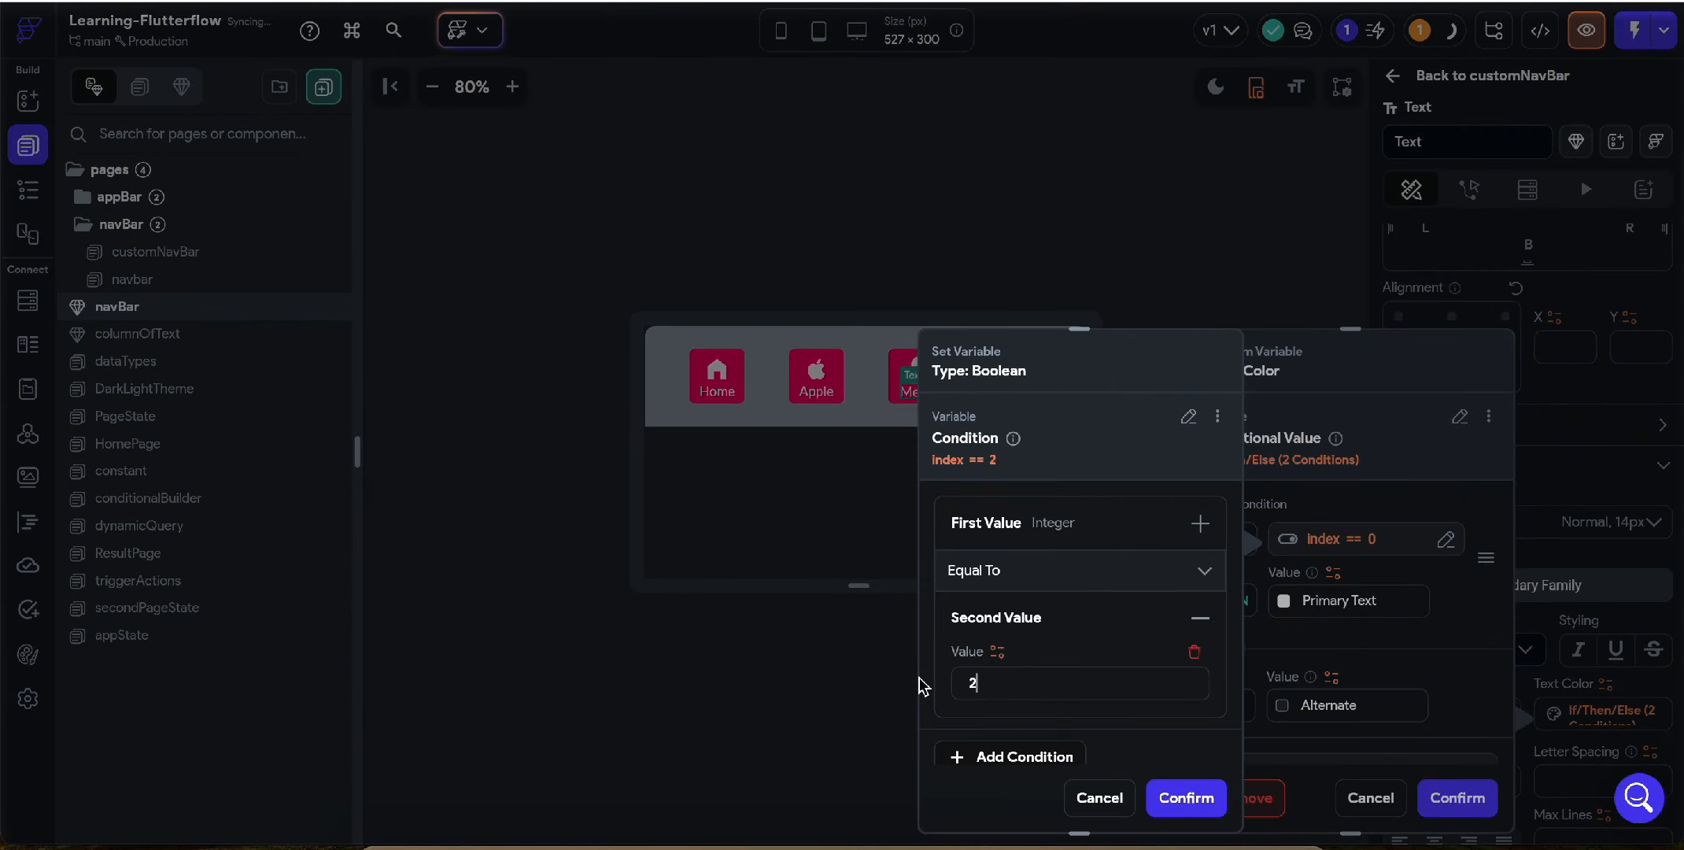
{"action": "left_click", "coordinate": [1186, 797]}
{"action": "left_click", "coordinate": [1457, 797]}
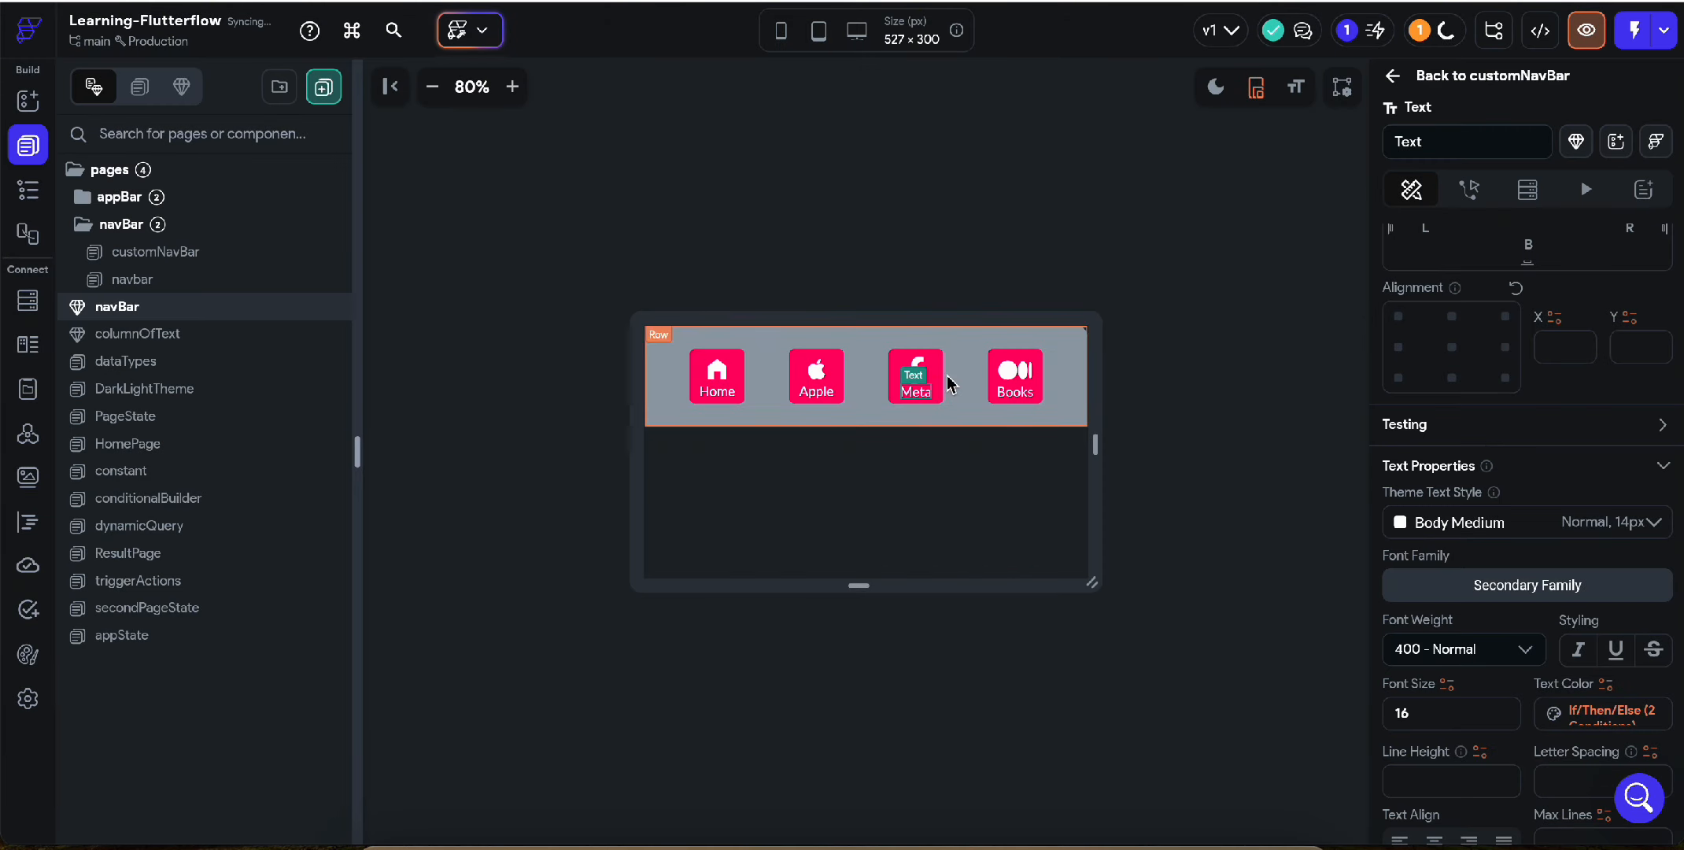
Step: Change the Meta container's conditional fill color to check that index is equal to 2, and confirm it
{"action": "left_click", "coordinate": [941, 377]}
{"action": "left_click", "coordinate": [1454, 549]}
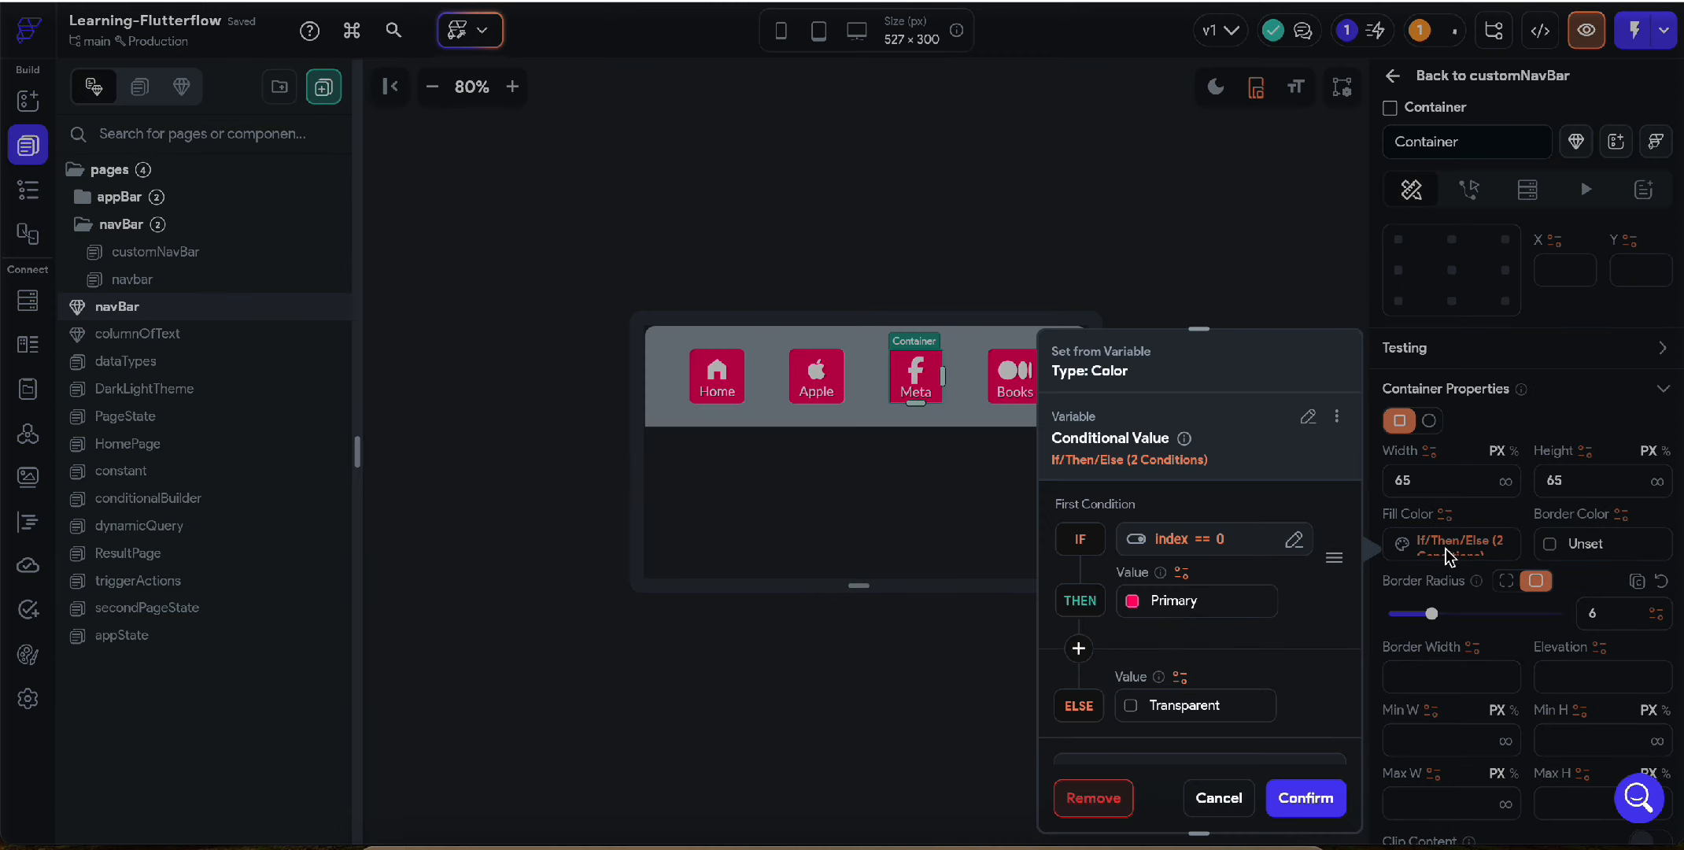
{"action": "left_click", "coordinate": [1234, 535]}
{"action": "left_click", "coordinate": [918, 630]}
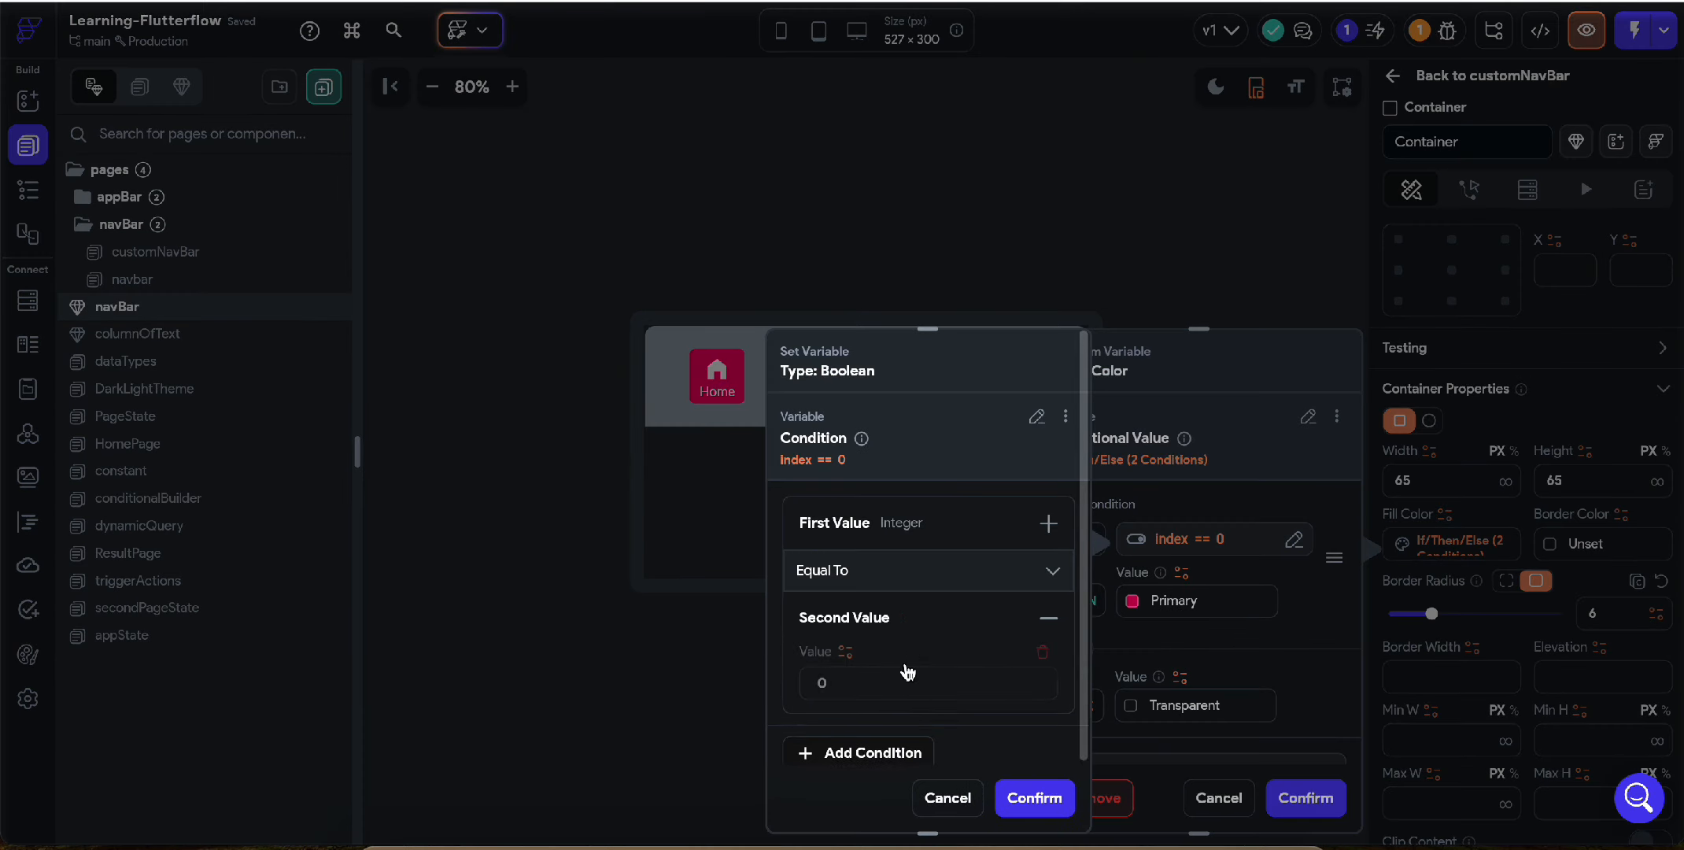
{"action": "left_click_drag", "start_coordinate": [879, 678], "coordinate": [728, 678]}
{"action": "type", "text": "2"}
{"action": "left_click", "coordinate": [1031, 797]}
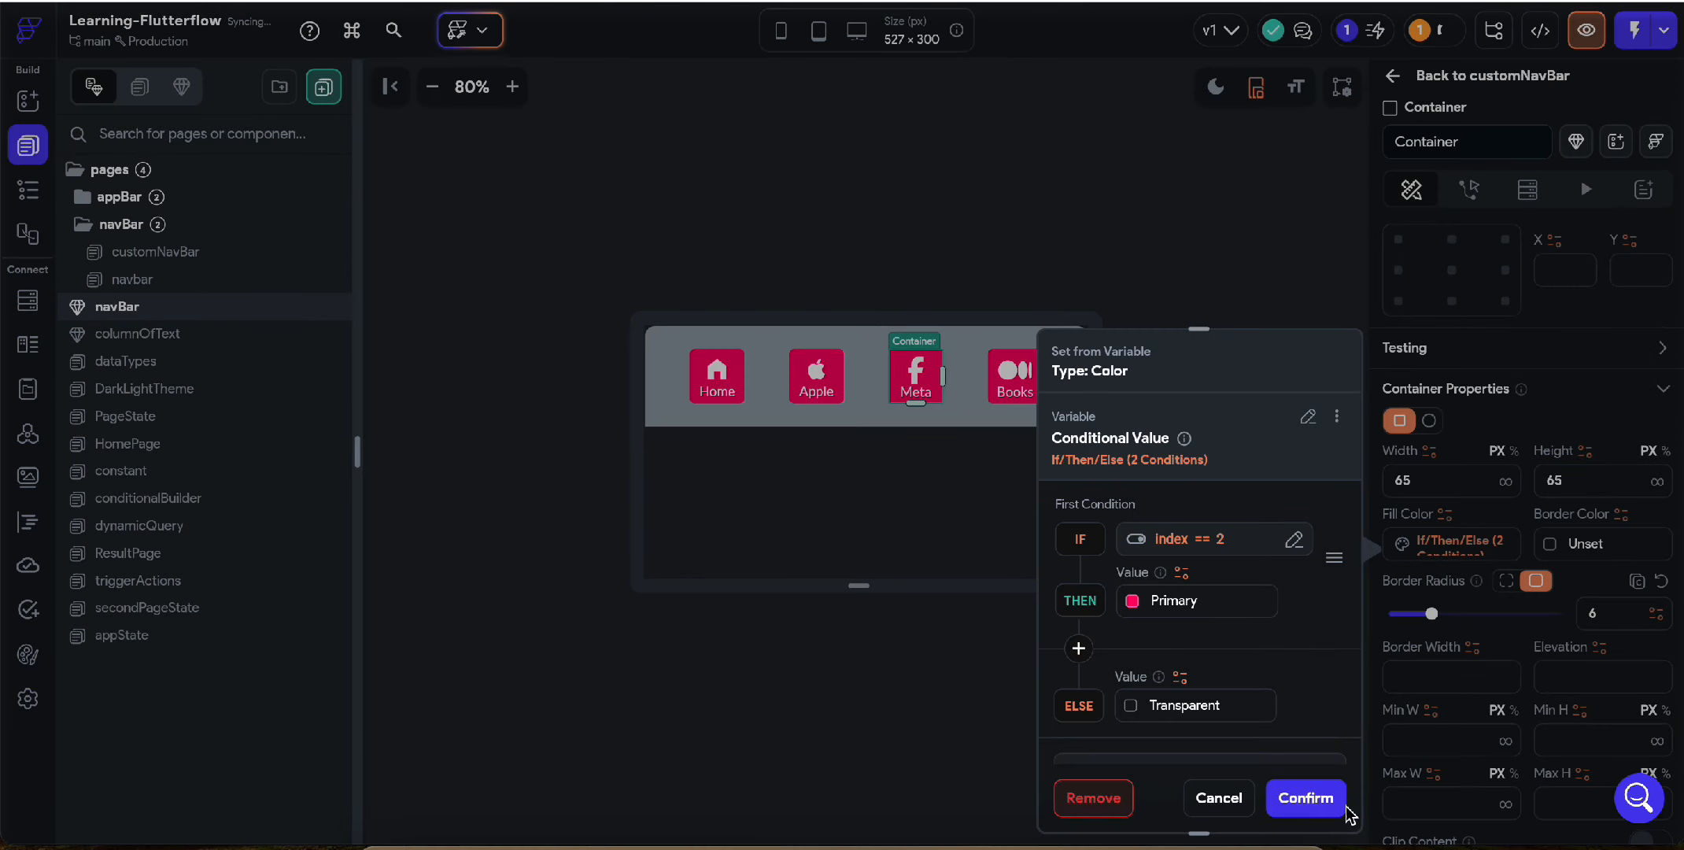
{"action": "left_click", "coordinate": [1334, 801]}
Step: Change the Books icon's conditional color to check that index is equal to 3, and confirm it
{"action": "left_click", "coordinate": [1023, 381]}
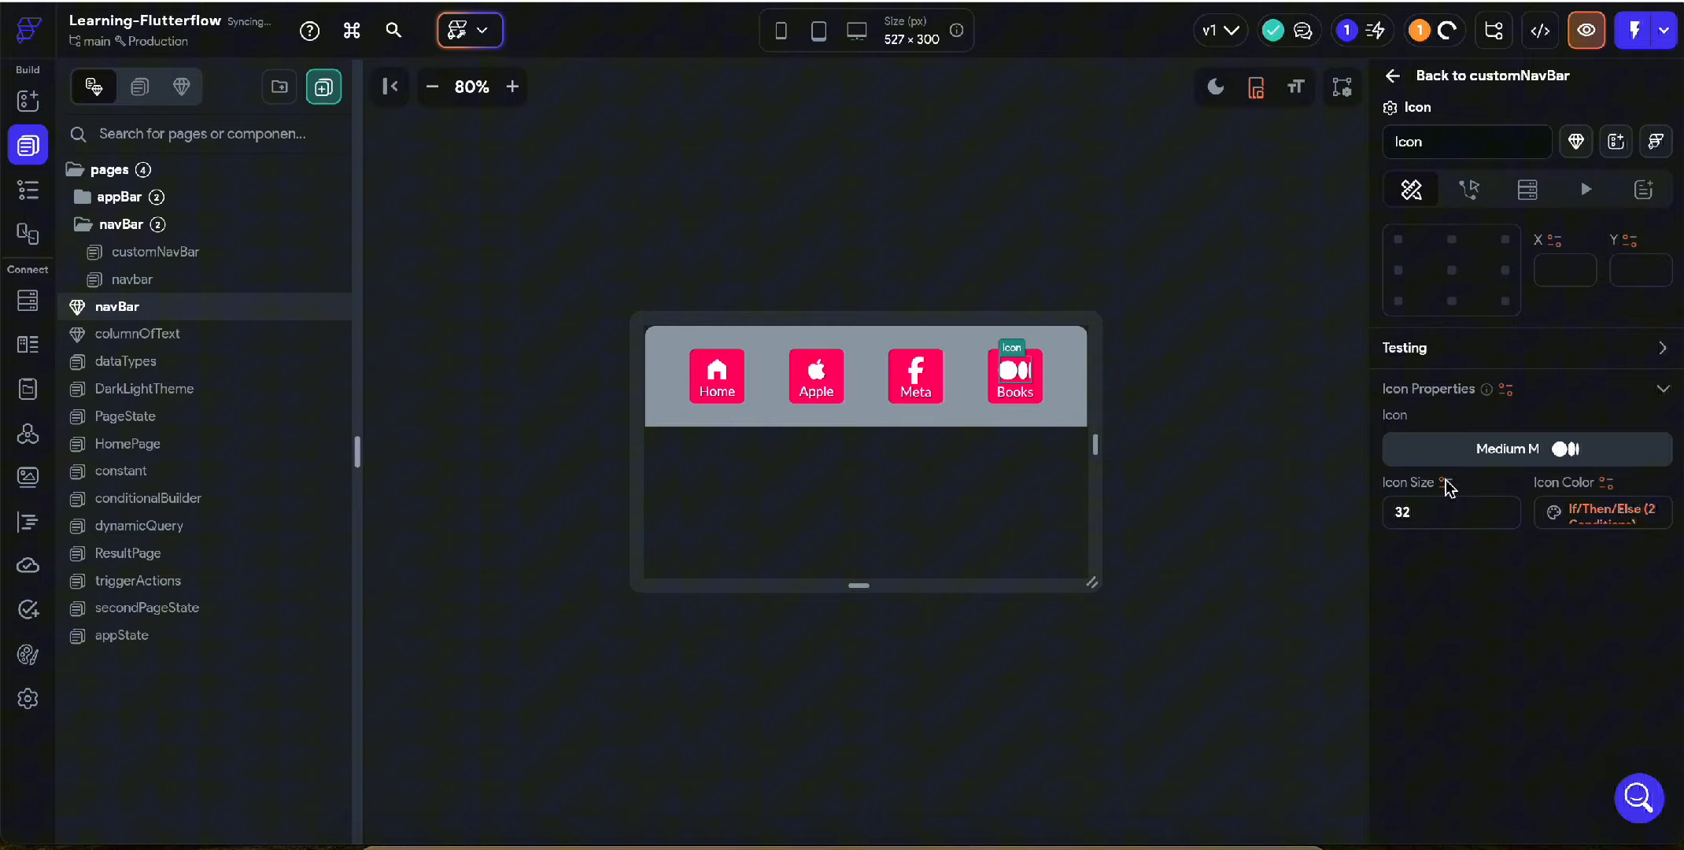
{"action": "left_click", "coordinate": [1589, 525]}
{"action": "left_click", "coordinate": [1330, 539]}
{"action": "left_click", "coordinate": [1023, 634]}
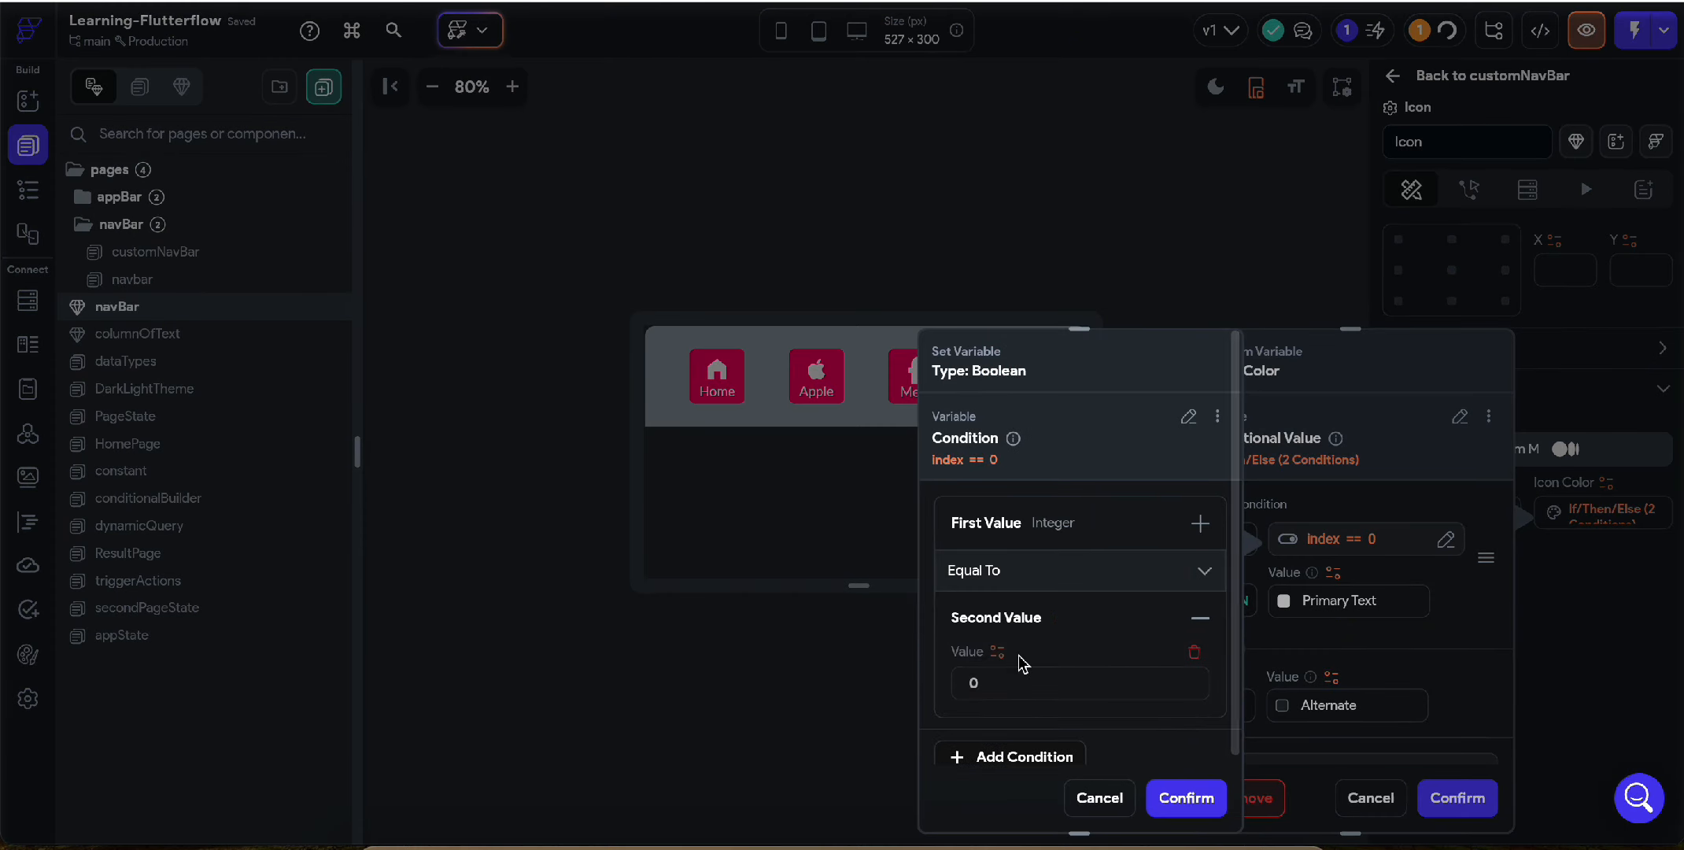
{"action": "left_click", "coordinate": [976, 682]}
{"action": "key", "text": "BackSpace"}
{"action": "type", "text": "3"}
{"action": "left_click", "coordinate": [1212, 797]}
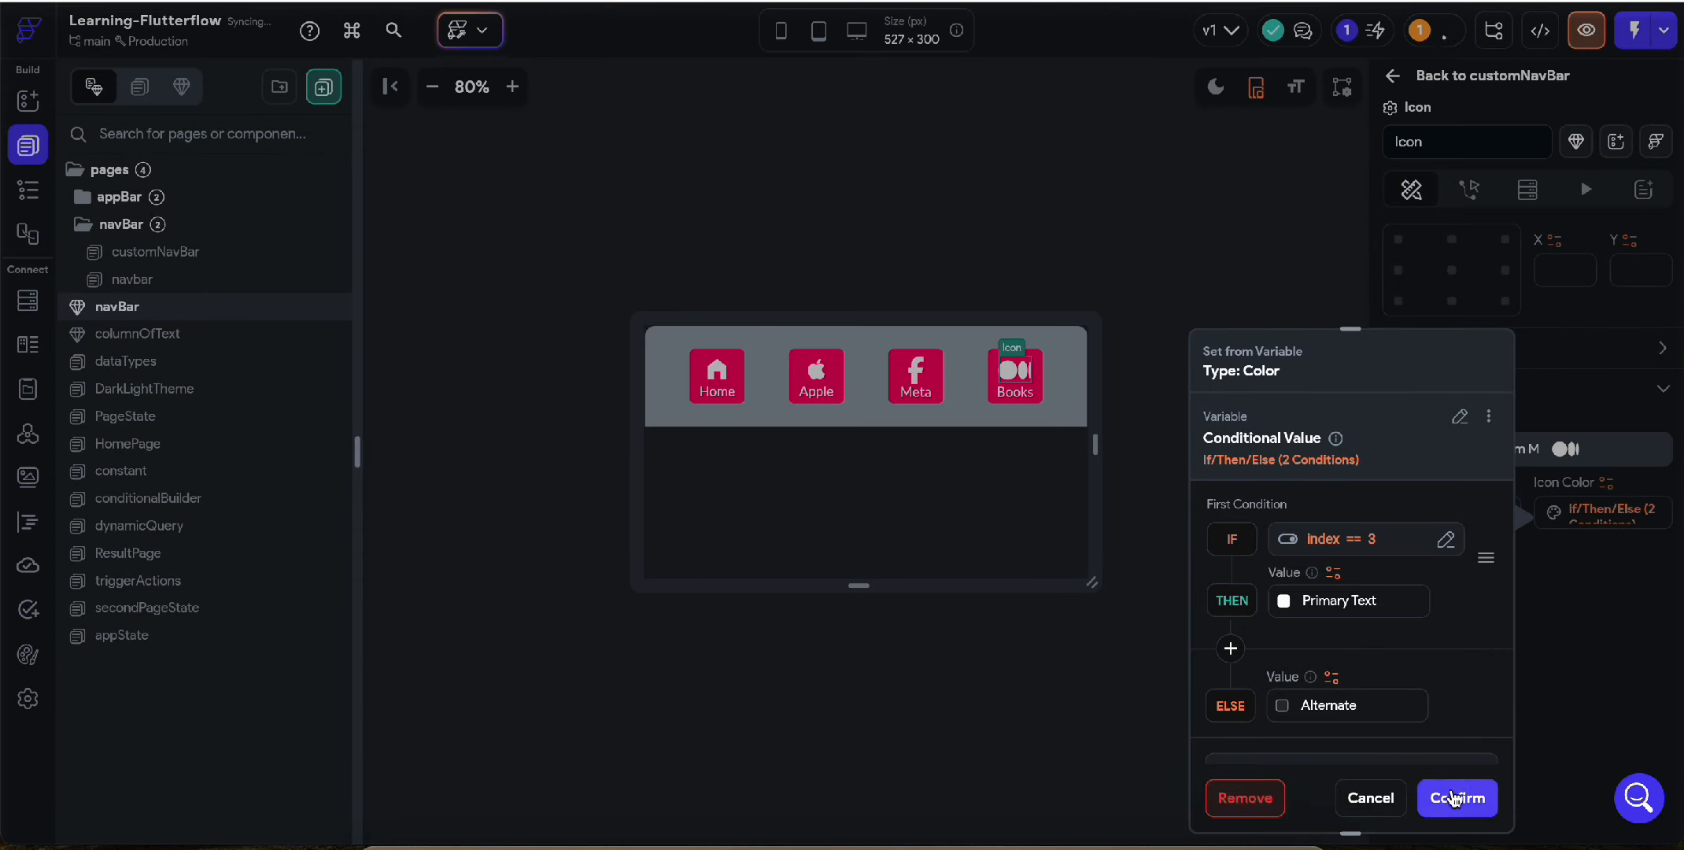
{"action": "left_click", "coordinate": [1456, 798]}
Step: Change the Books label's conditional text color to check that index is equal to 3, and confirm it
{"action": "left_click", "coordinate": [1030, 390]}
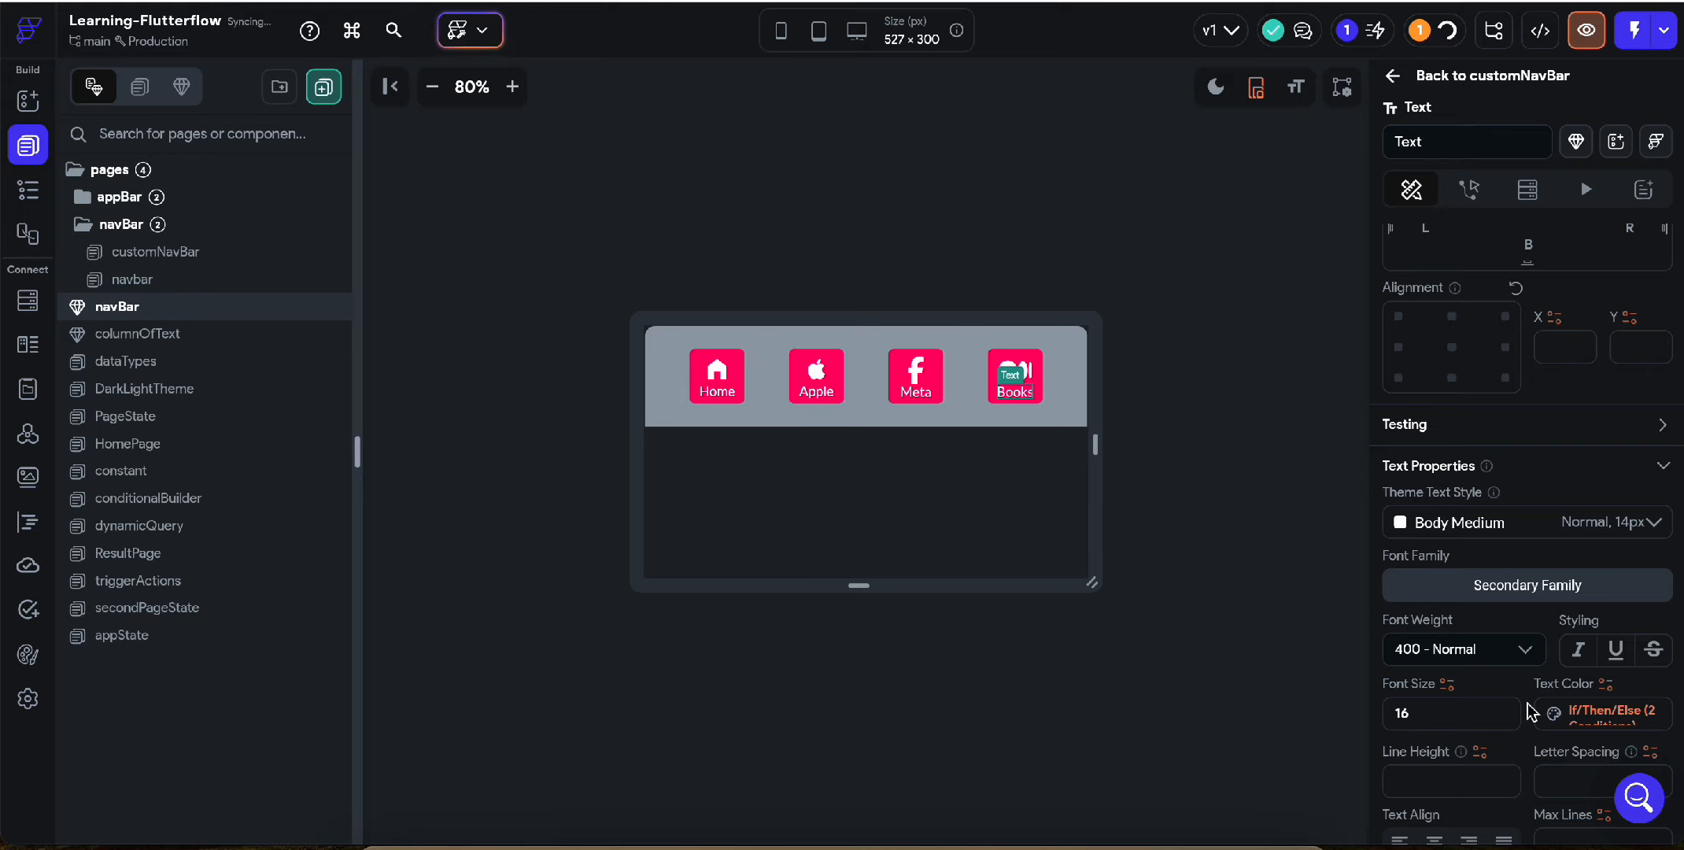
{"action": "left_click", "coordinate": [1594, 714]}
{"action": "left_click", "coordinate": [1353, 541]}
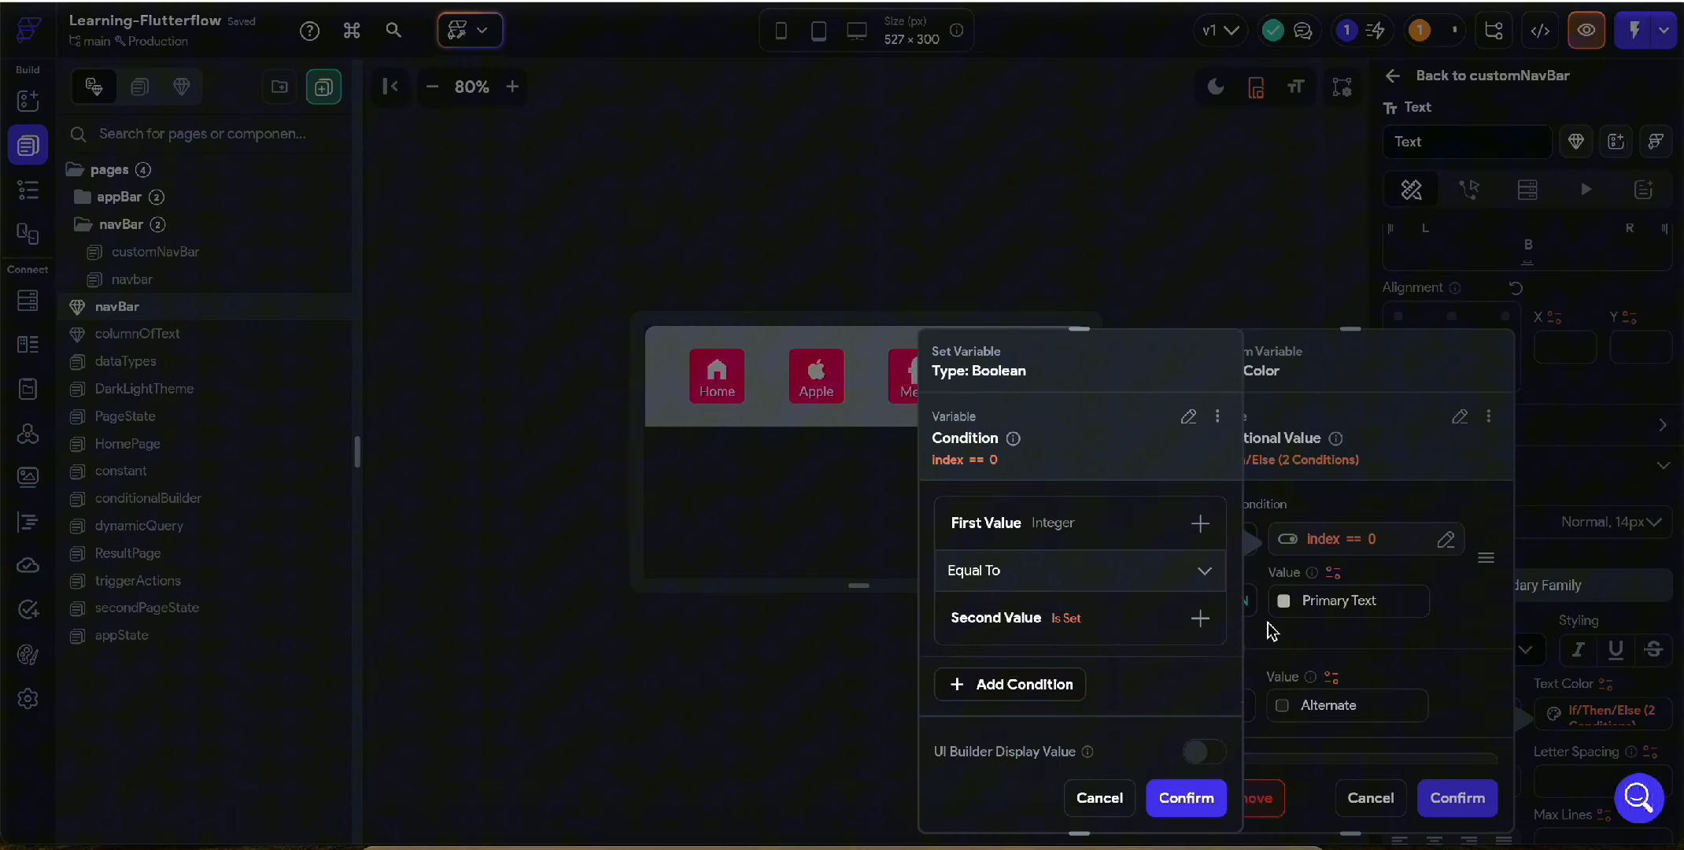
{"action": "left_click", "coordinate": [1081, 618]}
{"action": "left_click", "coordinate": [1004, 678]}
{"action": "type", "text": "3"}
{"action": "left_click", "coordinate": [1186, 797]}
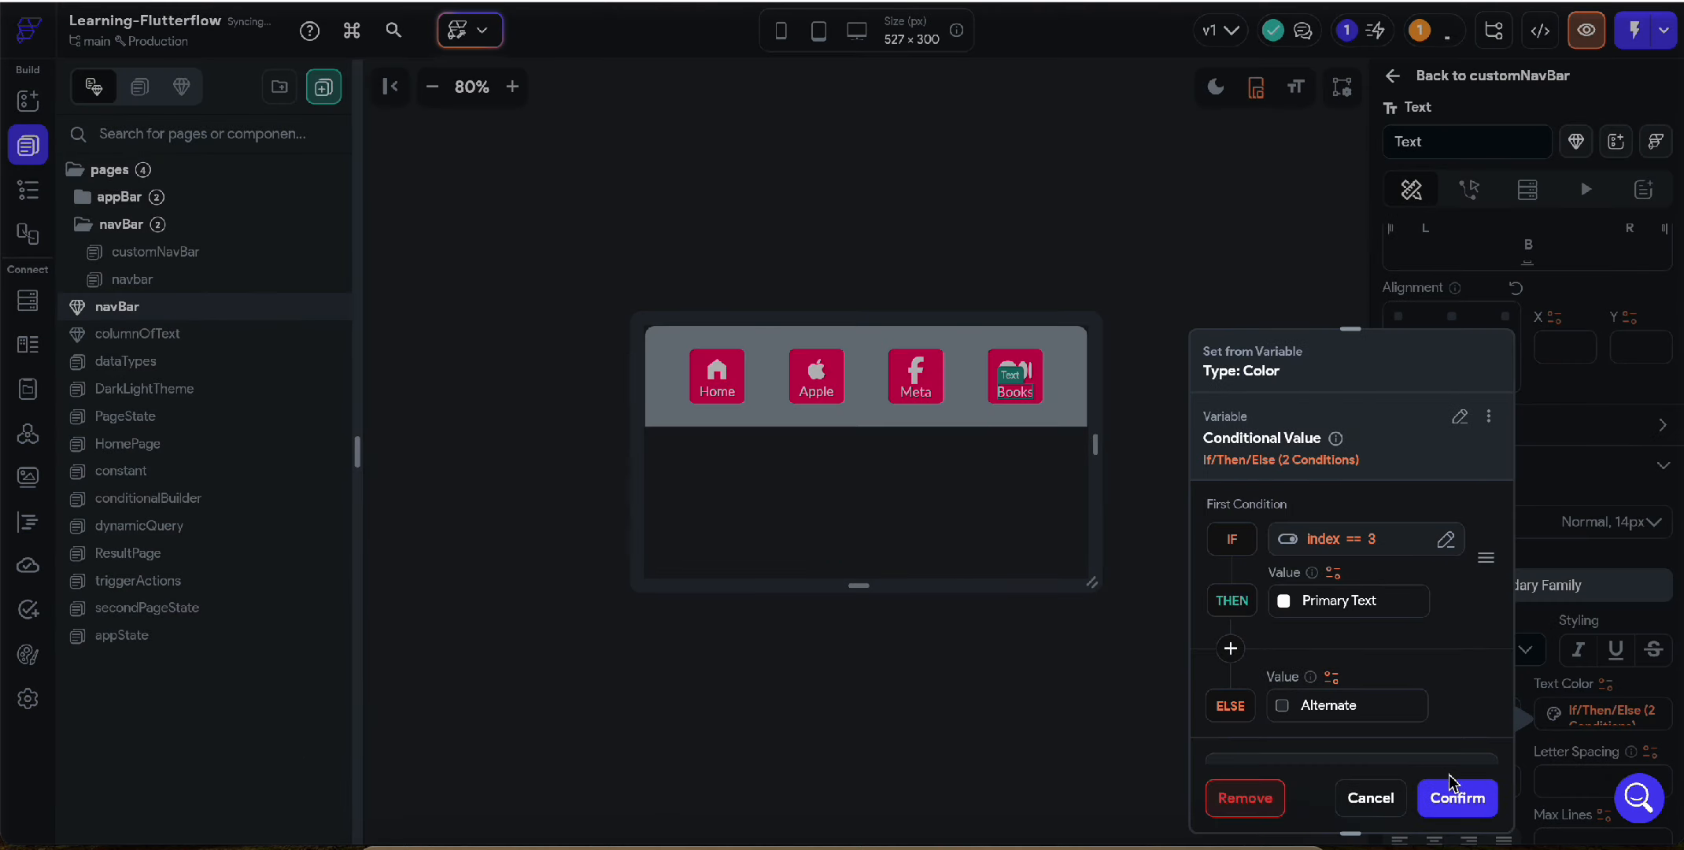
{"action": "left_click", "coordinate": [1455, 797]}
Step: Change the Books container's conditional fill color to check that index is equal to 3, and confirm it
{"action": "left_click", "coordinate": [1039, 382]}
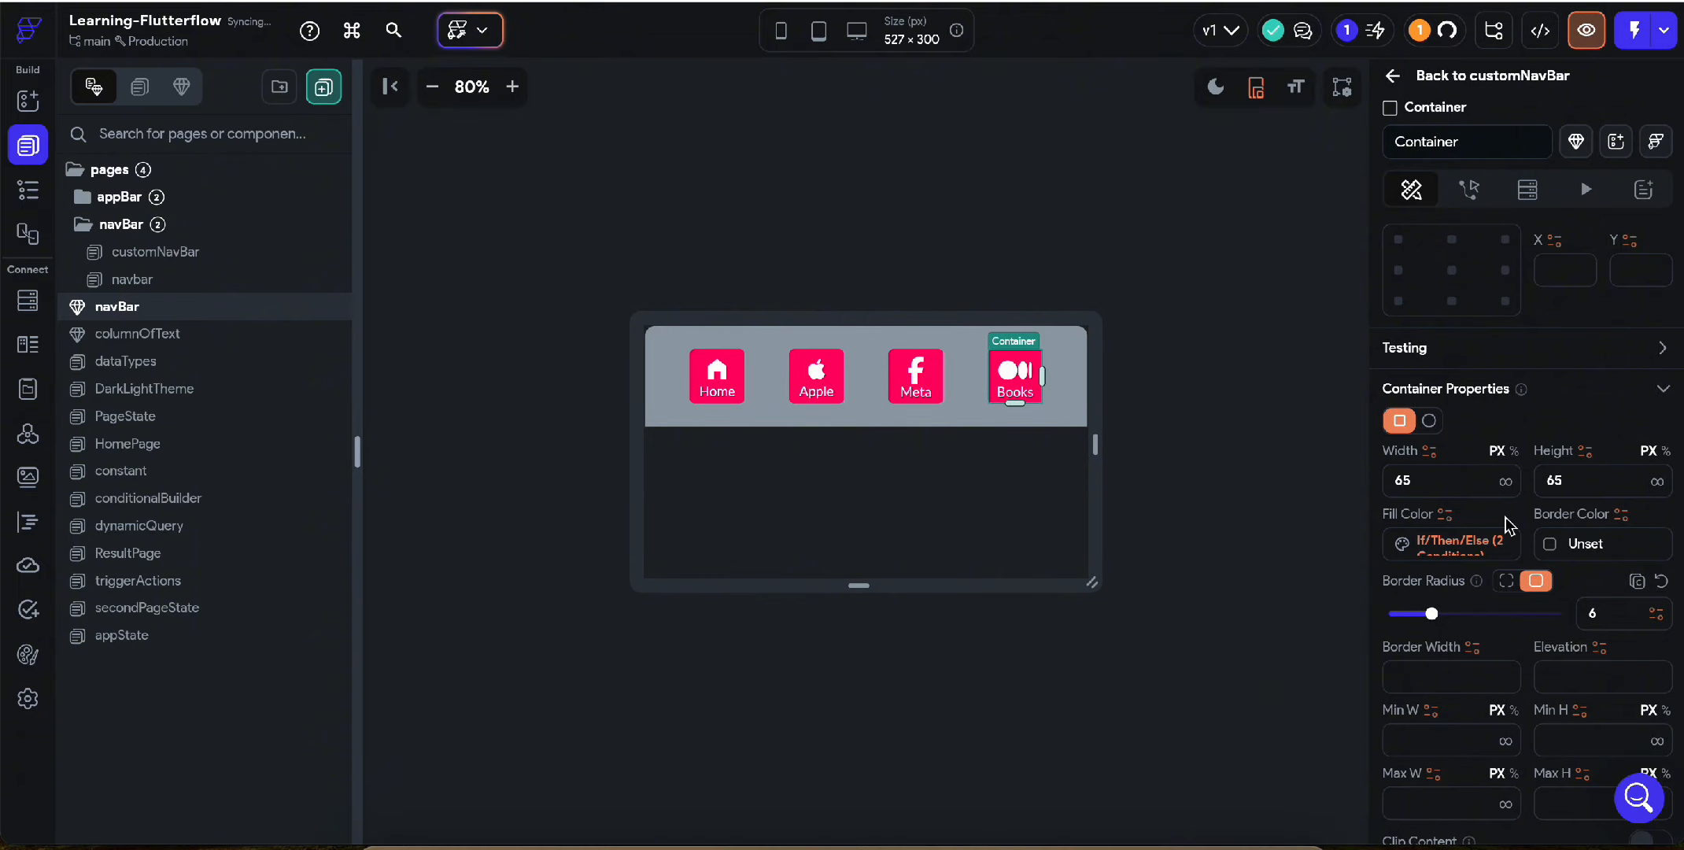
{"action": "left_click", "coordinate": [1480, 543]}
{"action": "left_click", "coordinate": [1188, 541]}
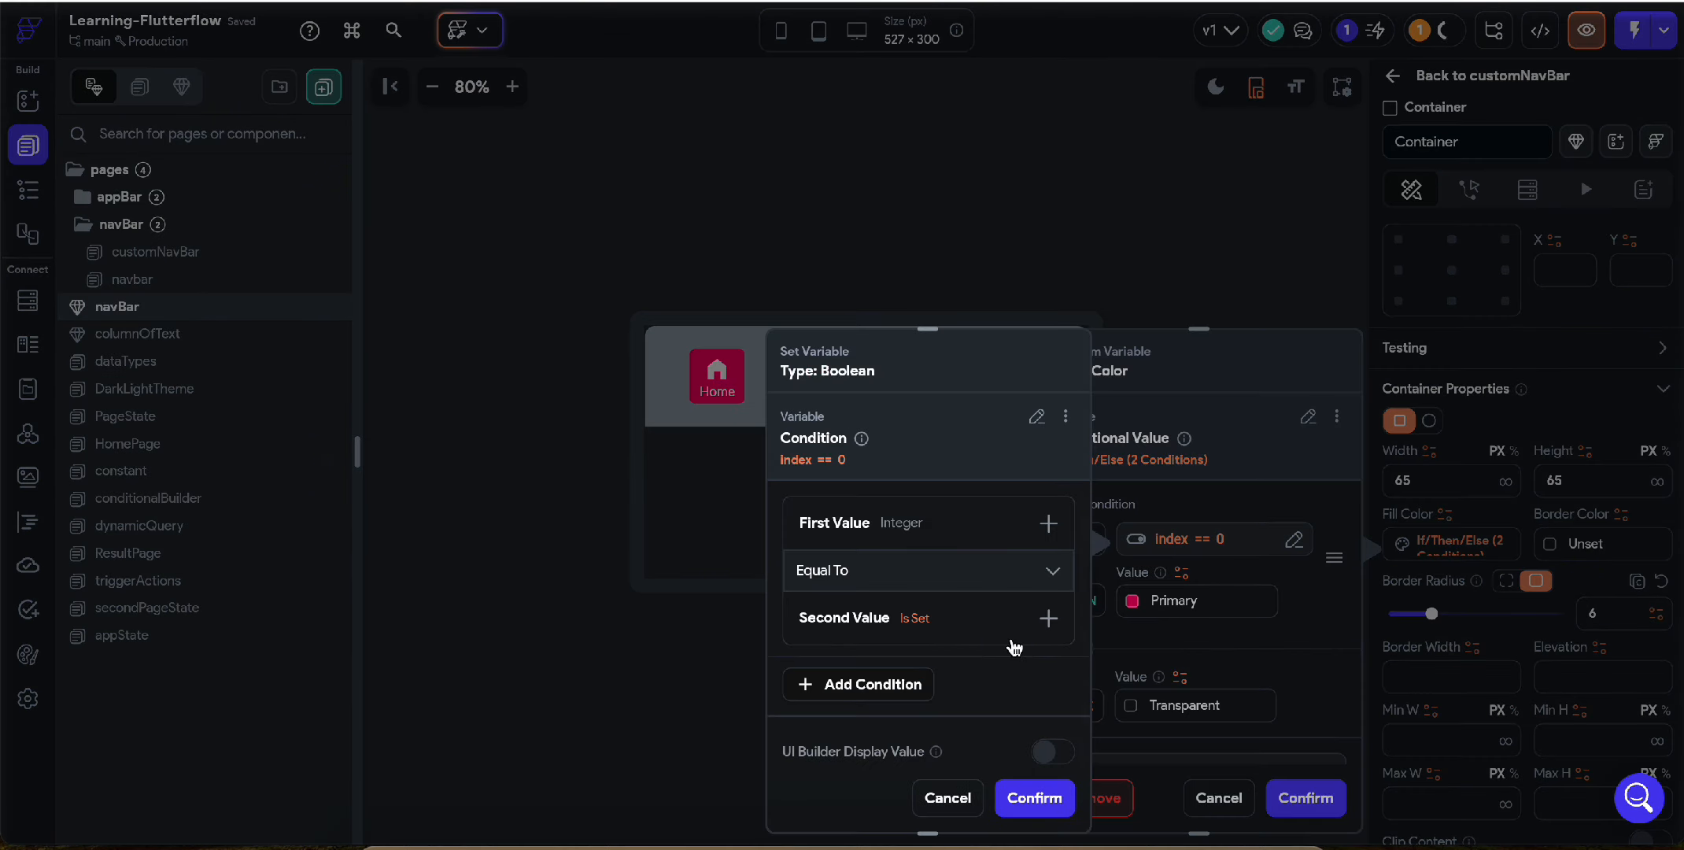
{"action": "left_click", "coordinate": [891, 626]}
{"action": "key", "text": "BackSpace"}
{"action": "type", "text": "3"}
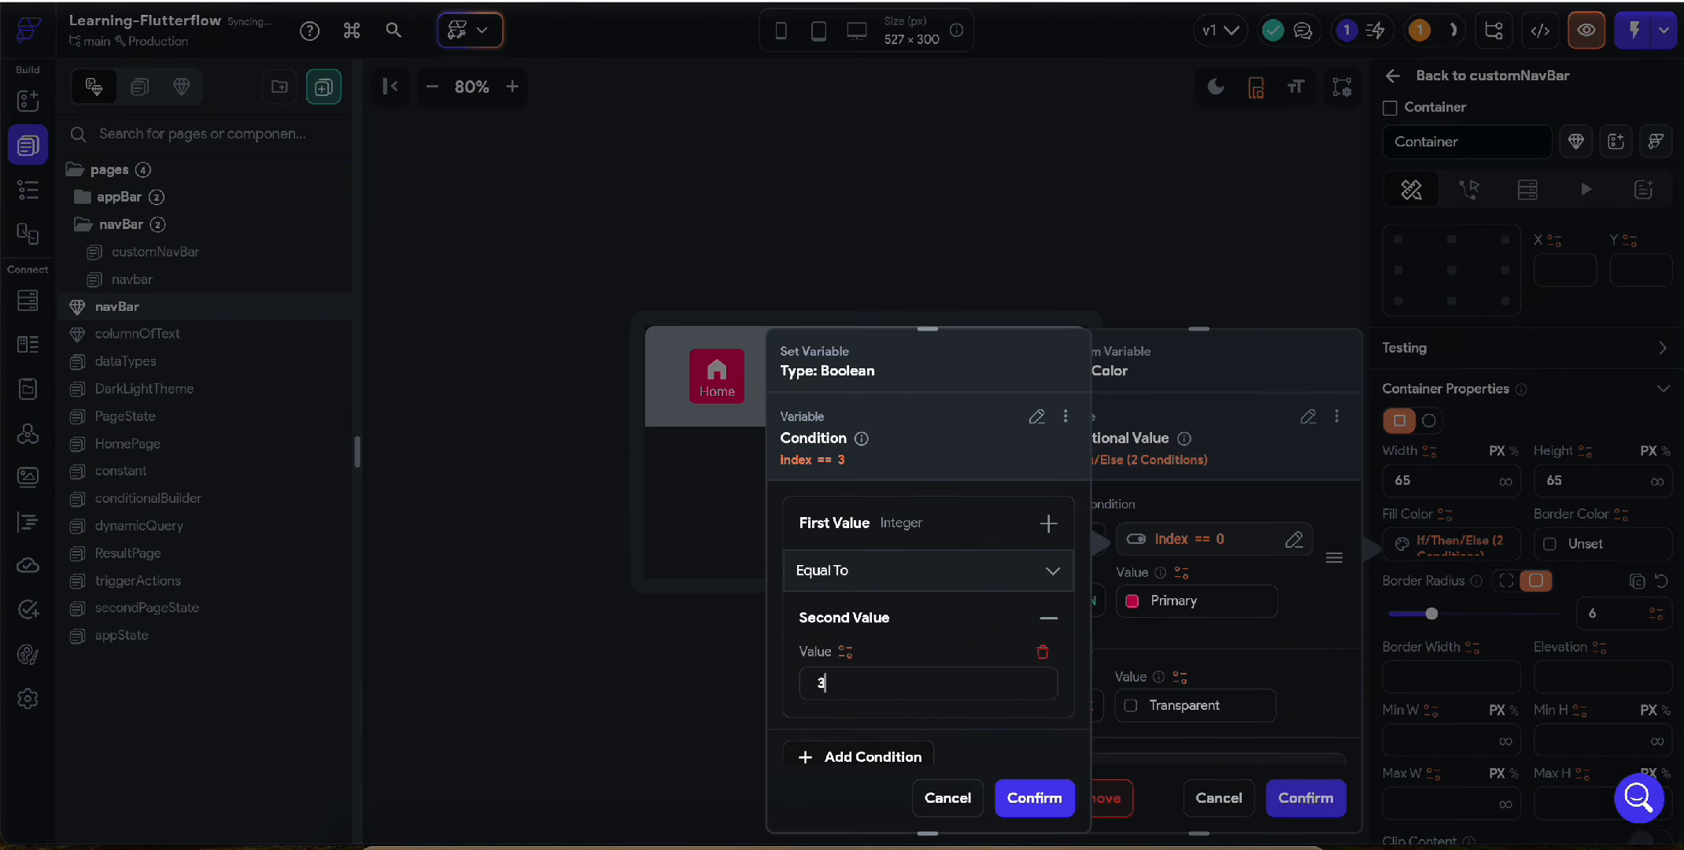
{"action": "left_click", "coordinate": [1041, 781]}
{"action": "left_click", "coordinate": [1322, 799]}
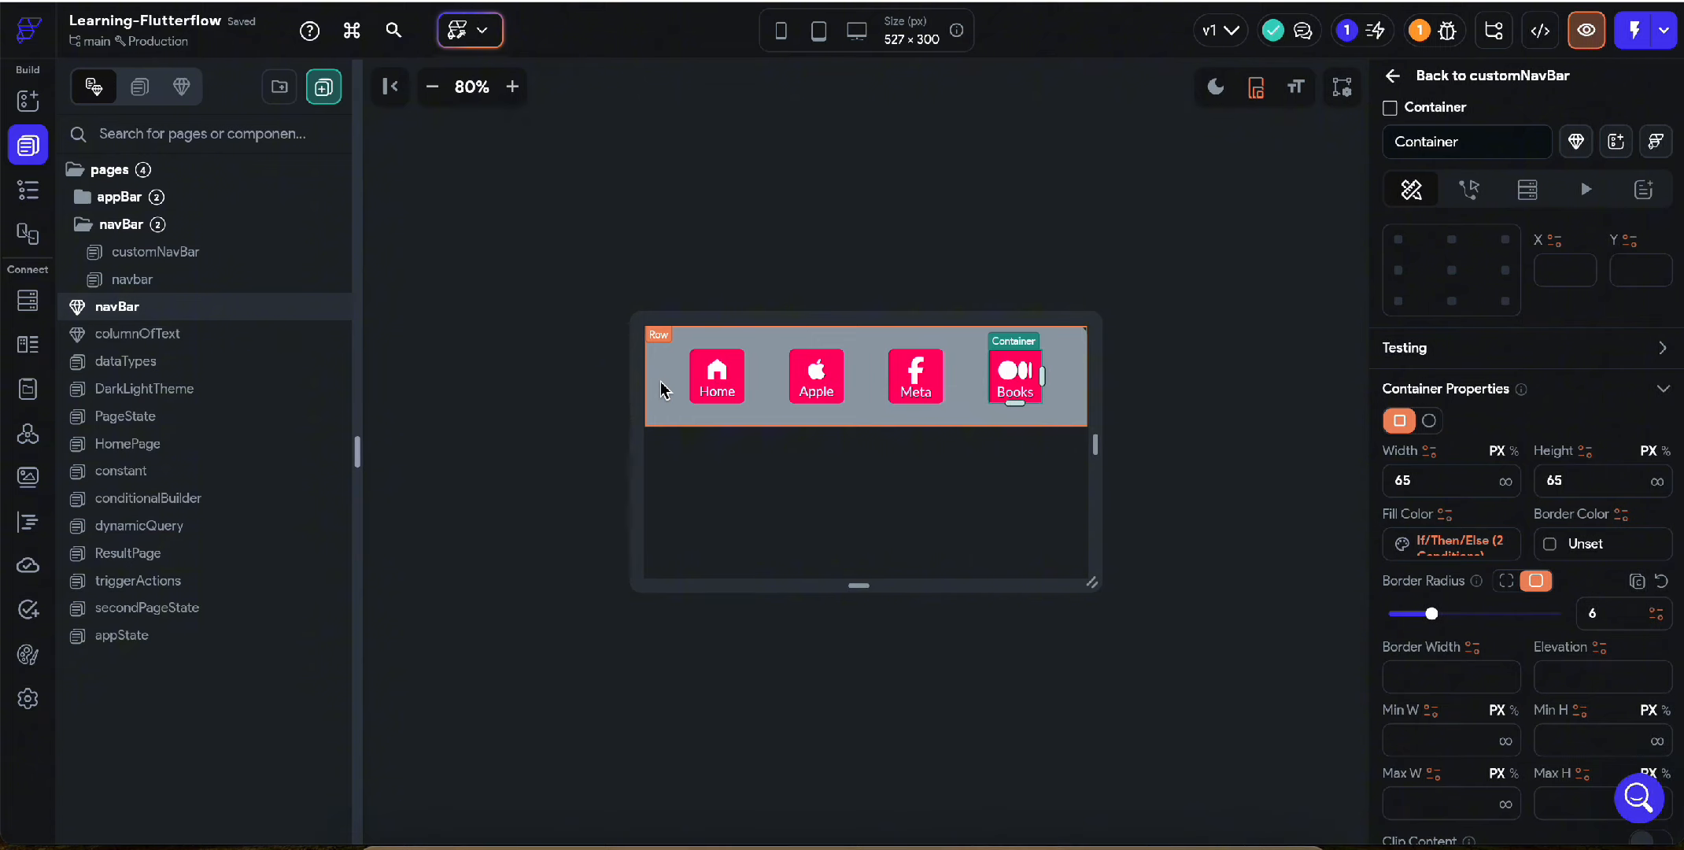
{"action": "left_click", "coordinate": [1158, 399]}
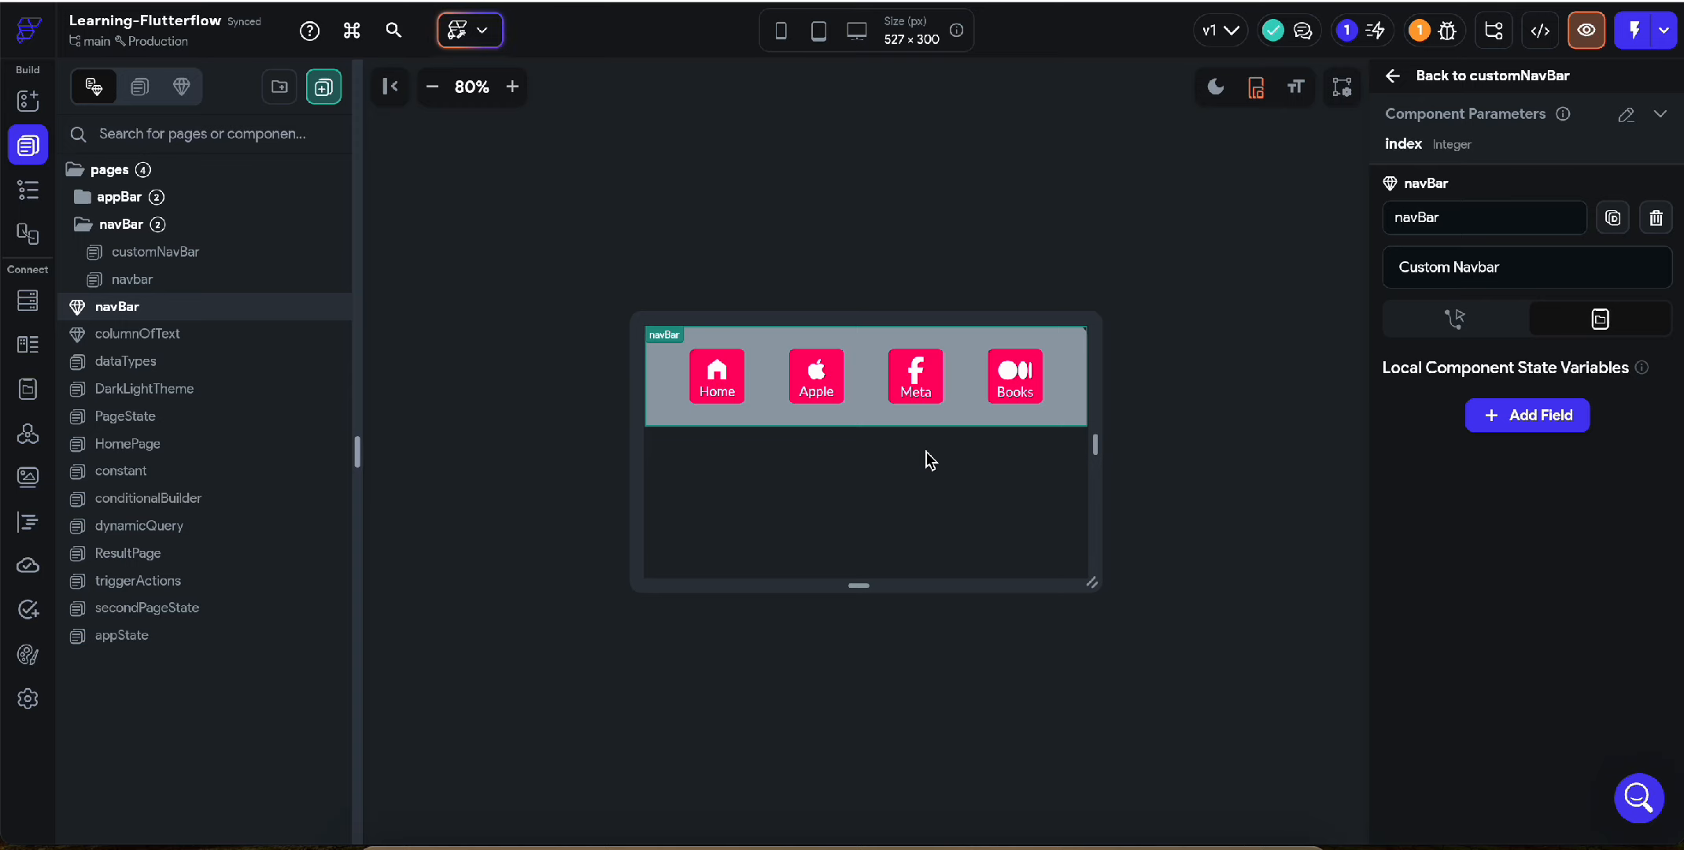
Step: Add an On Tap action to the Home container that navigates to HomePage
{"action": "left_click", "coordinate": [743, 385]}
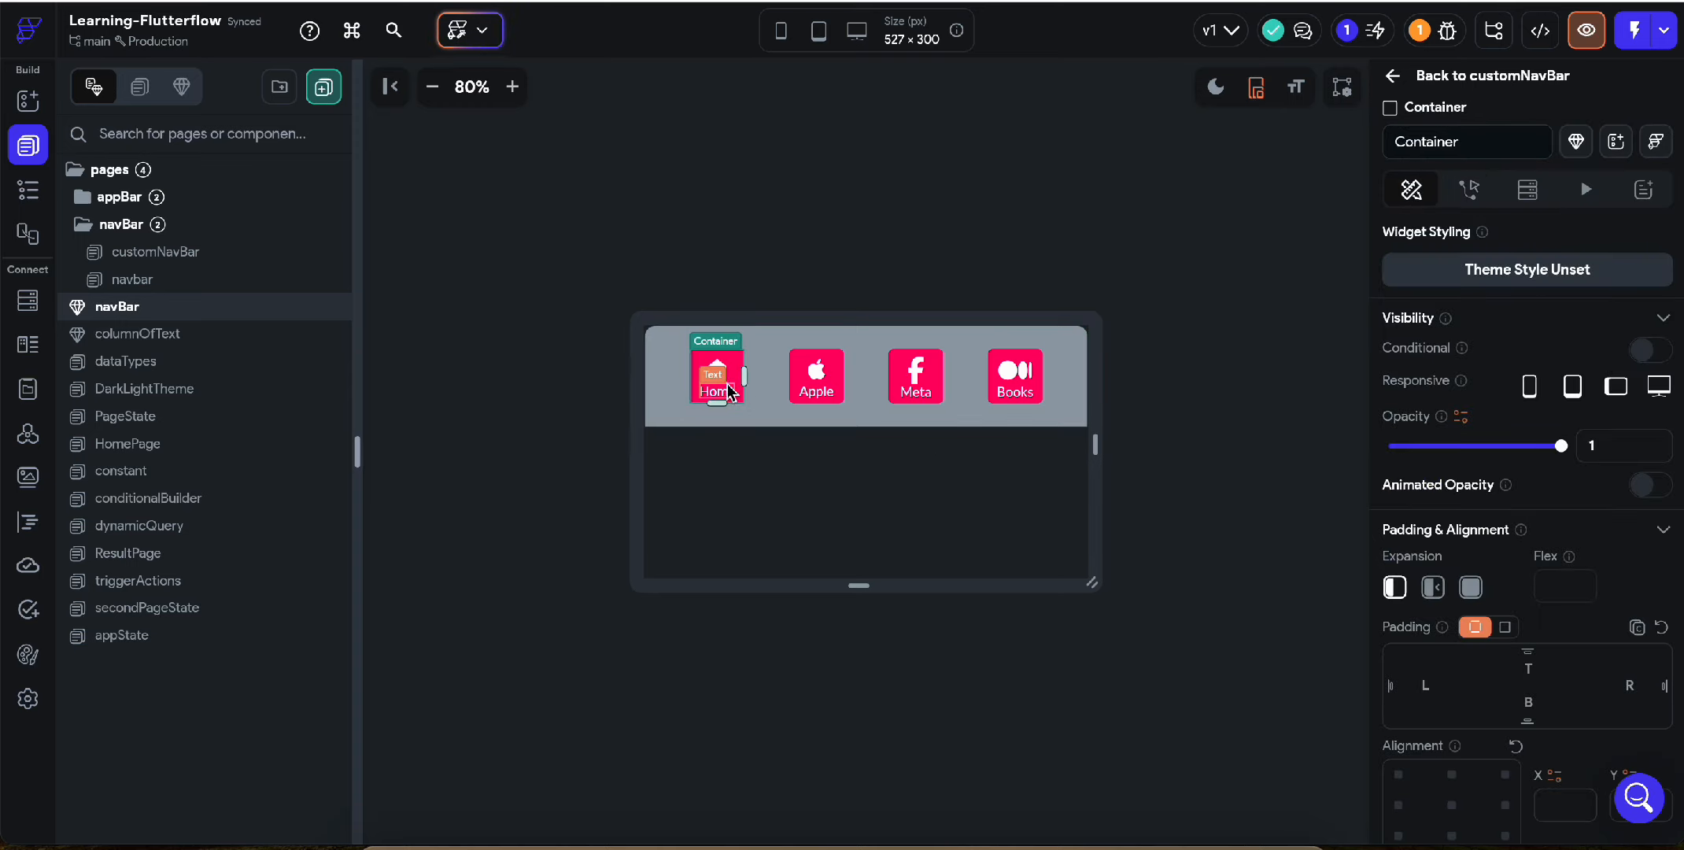
{"action": "left_click", "coordinate": [1470, 191]}
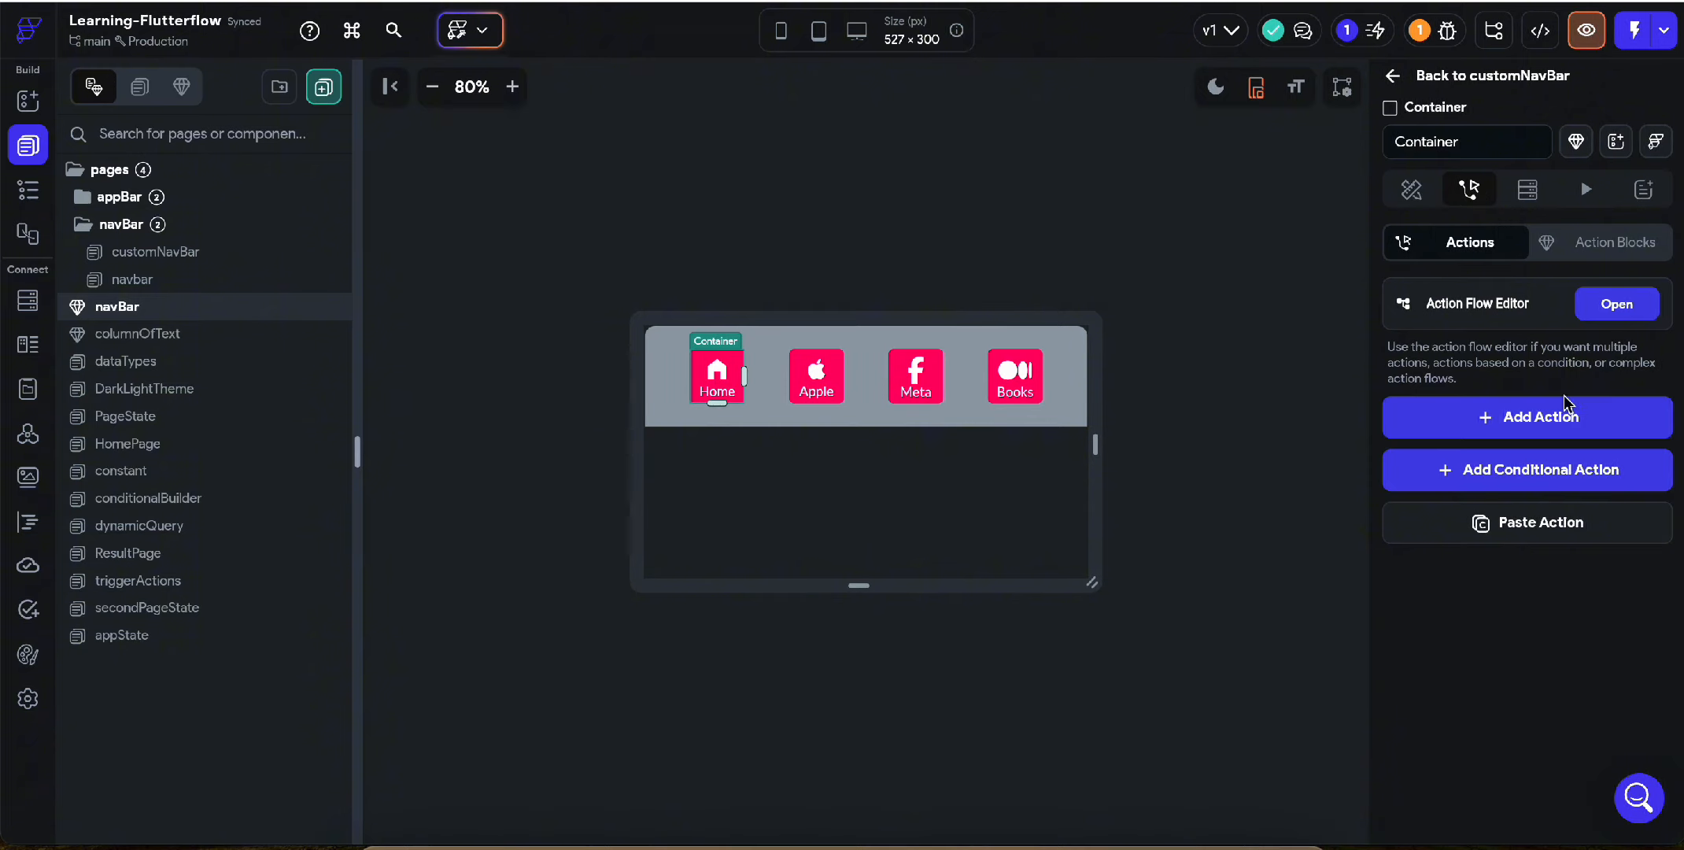
{"action": "left_click", "coordinate": [1555, 415]}
{"action": "left_click", "coordinate": [1458, 591]}
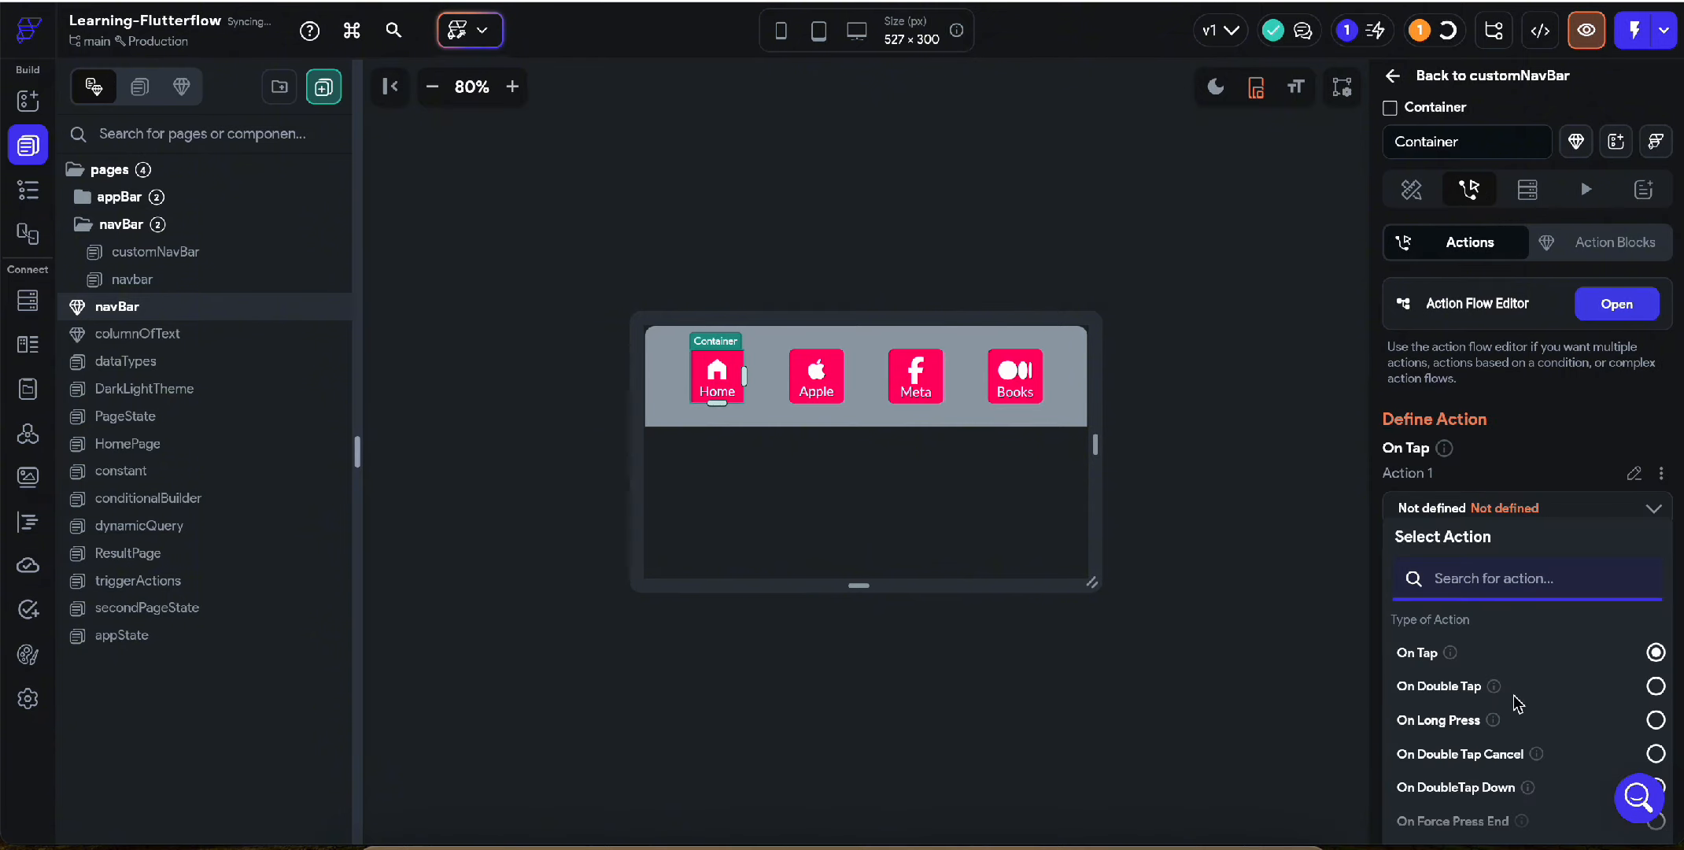
{"action": "scroll", "coordinate": [1511, 697], "scroll_direction": "down", "scroll_amount": 3}
{"action": "scroll", "coordinate": [1513, 695], "scroll_direction": "down", "scroll_amount": 5}
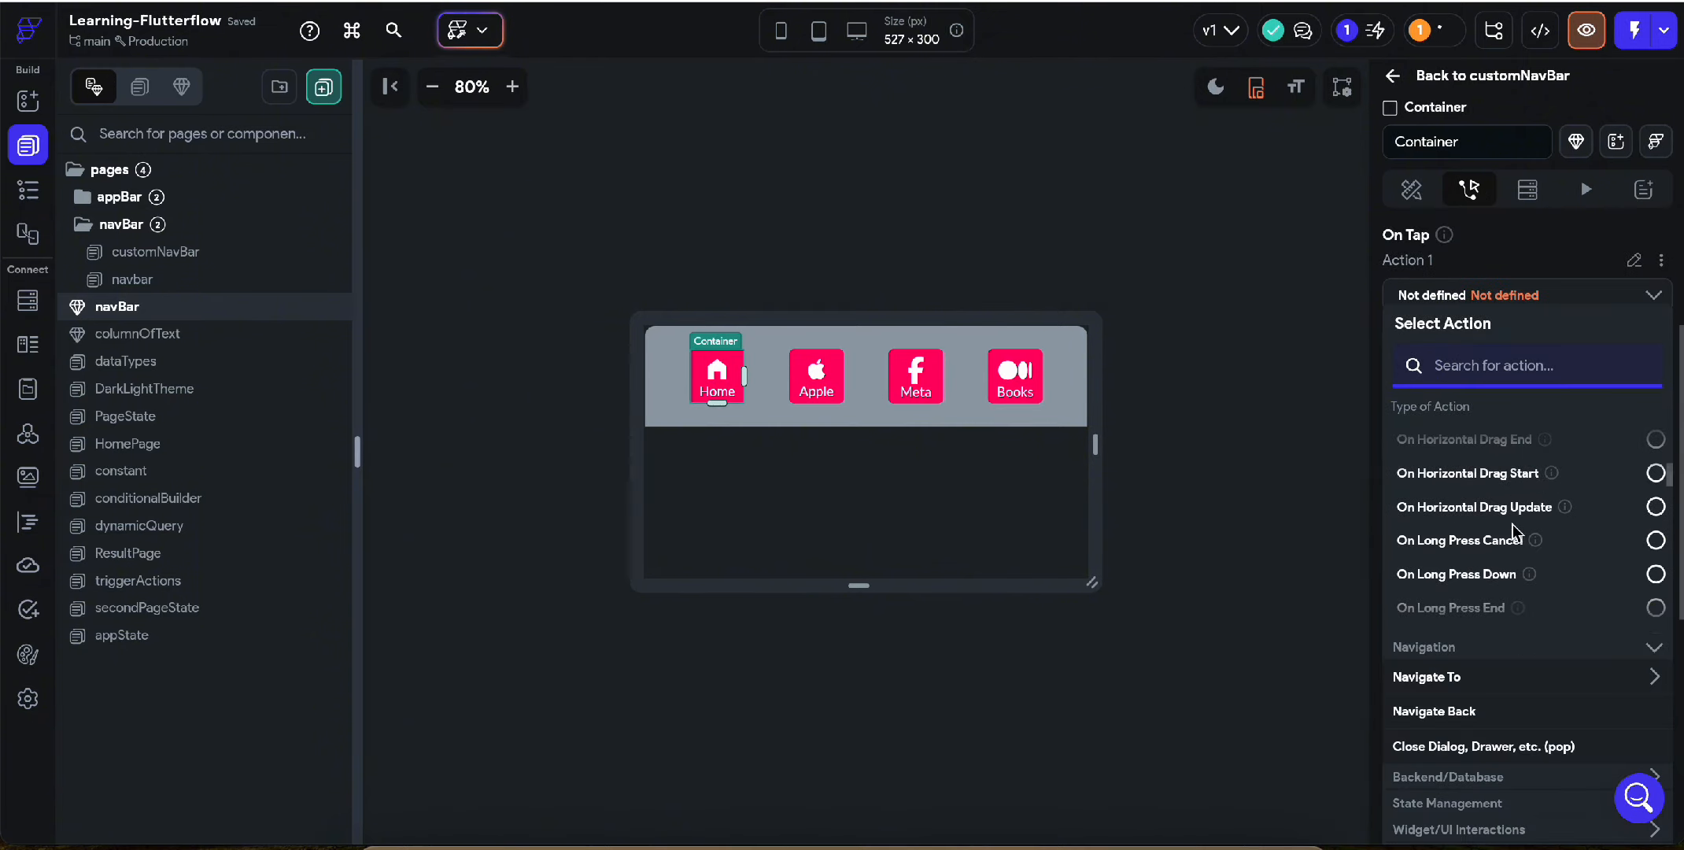
{"action": "left_click", "coordinate": [1452, 676]}
{"action": "scroll", "coordinate": [1512, 739], "scroll_direction": "down", "scroll_amount": 3}
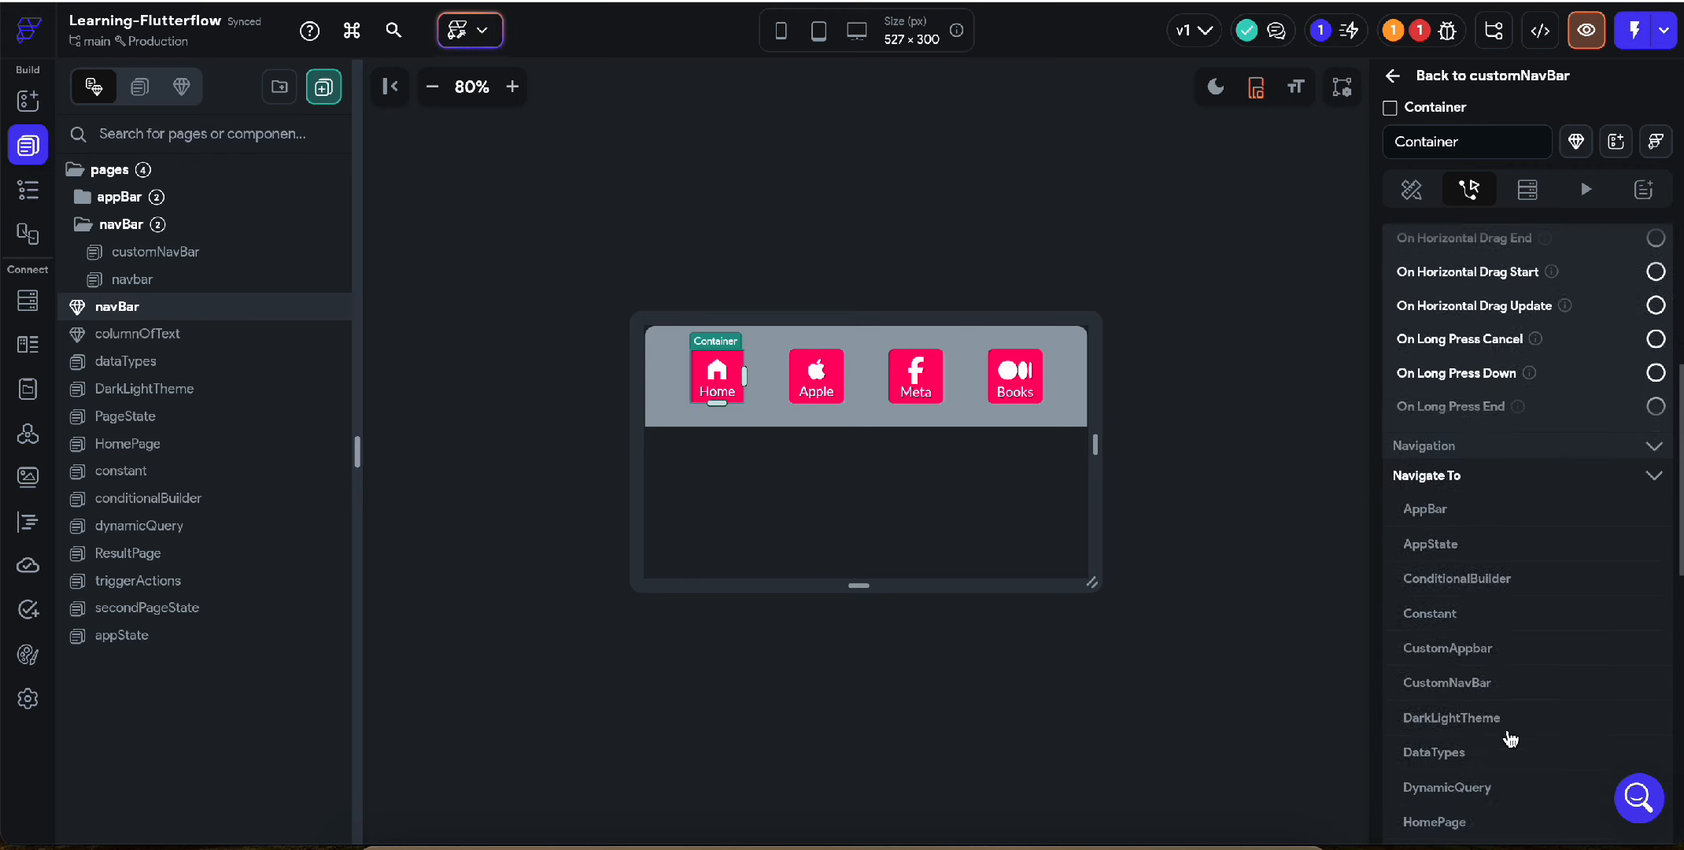
{"action": "scroll", "coordinate": [1472, 647], "scroll_direction": "down", "scroll_amount": 4}
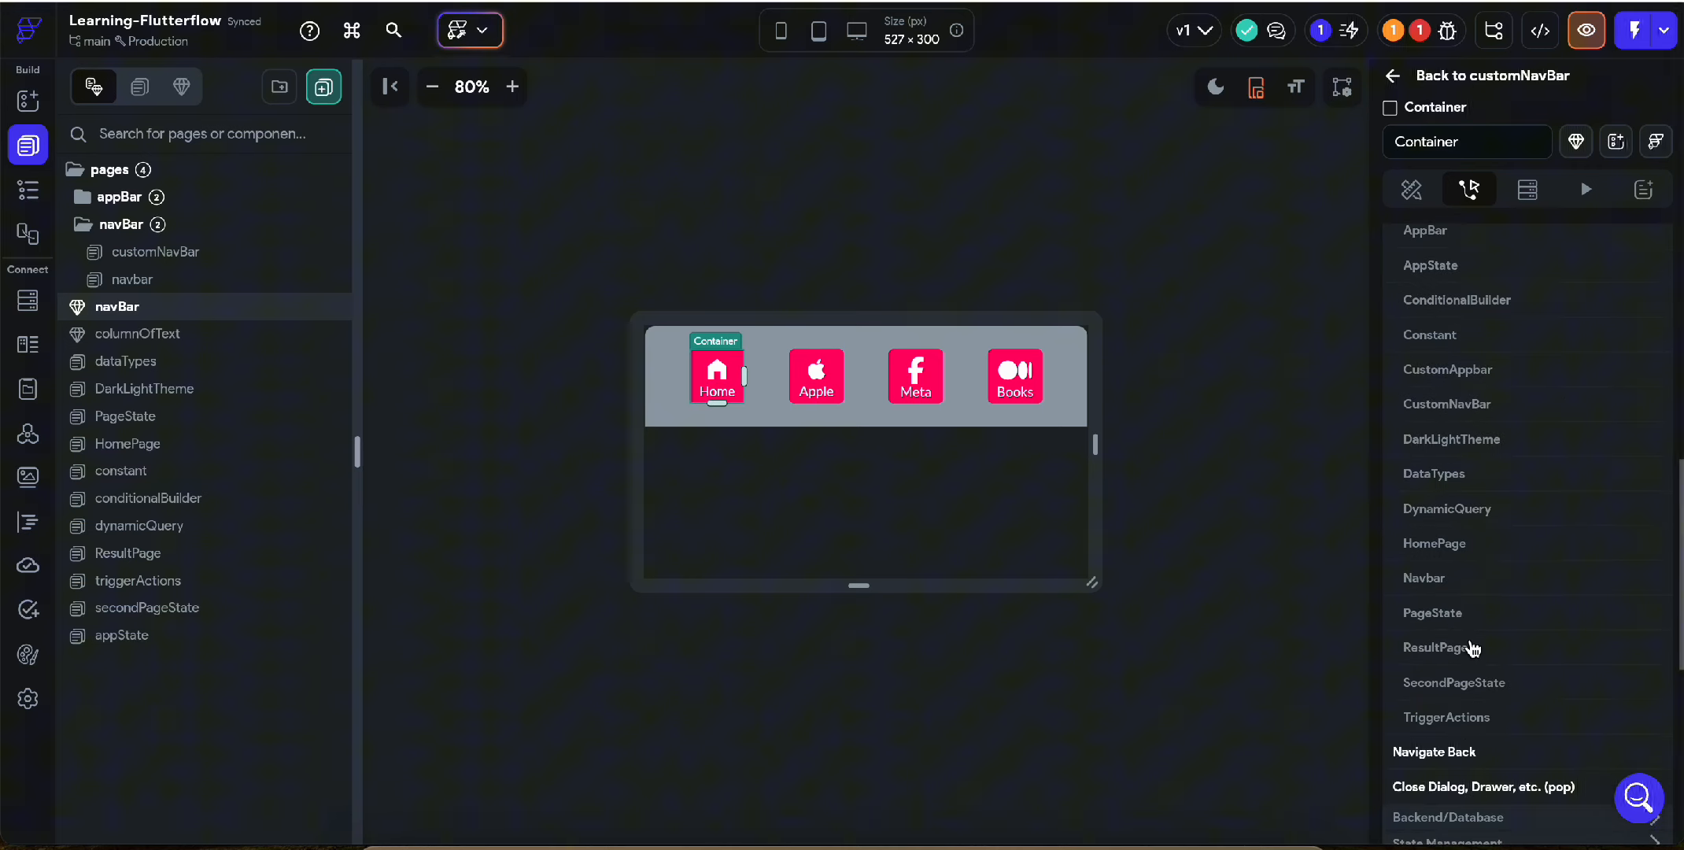
{"action": "left_click", "coordinate": [1450, 540]}
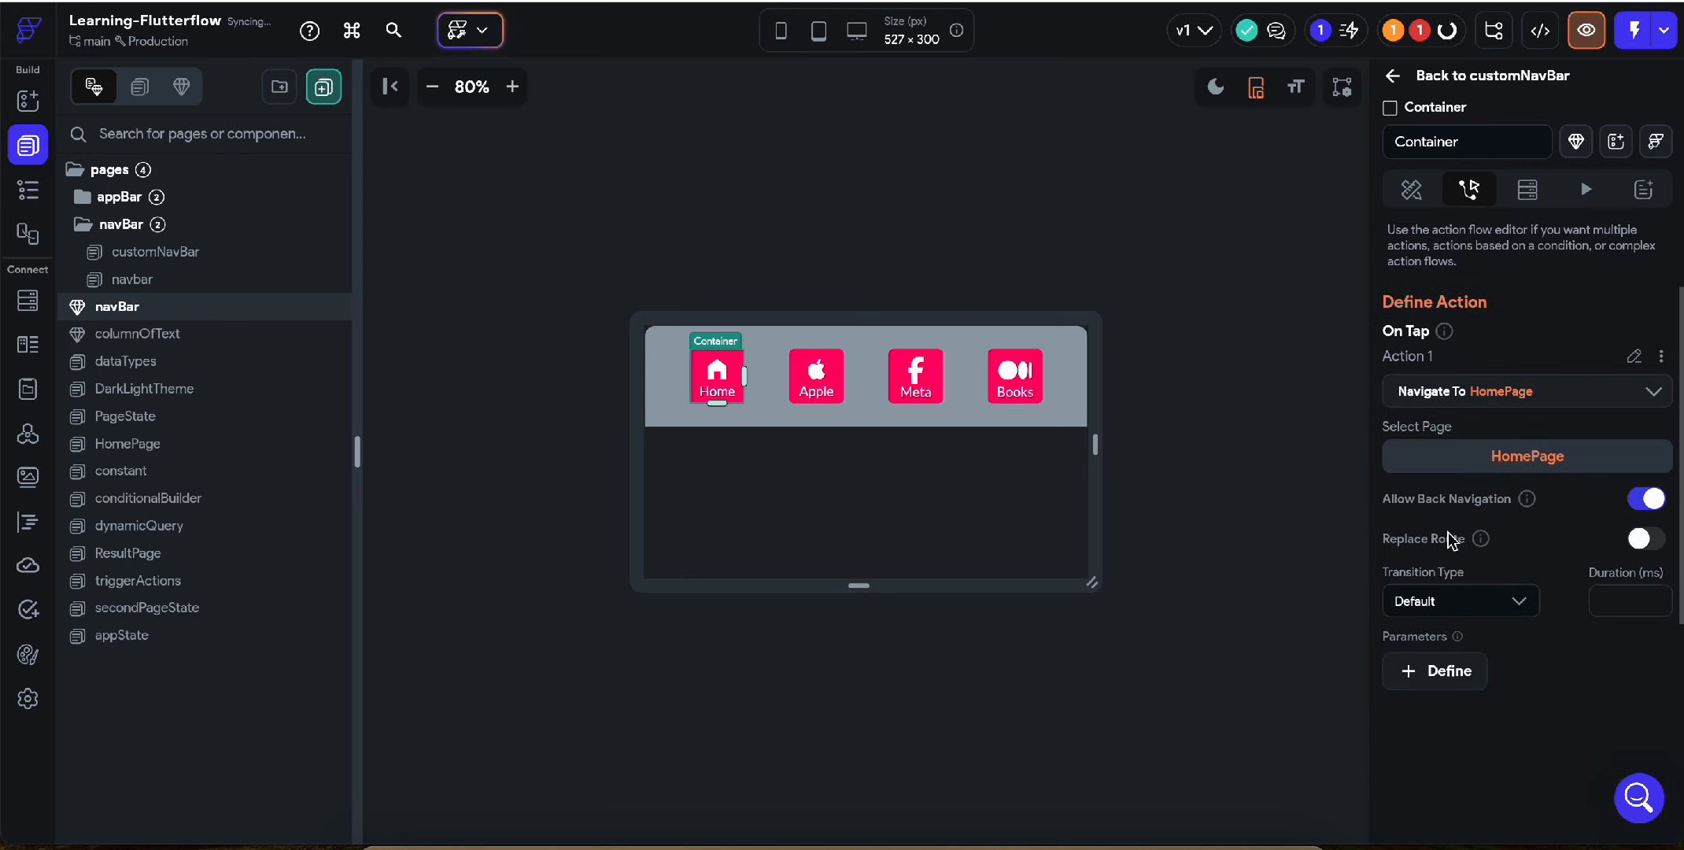
Step: Add an On Tap action to the Apple container that navigates to the appBar page
{"action": "left_click", "coordinate": [836, 391]}
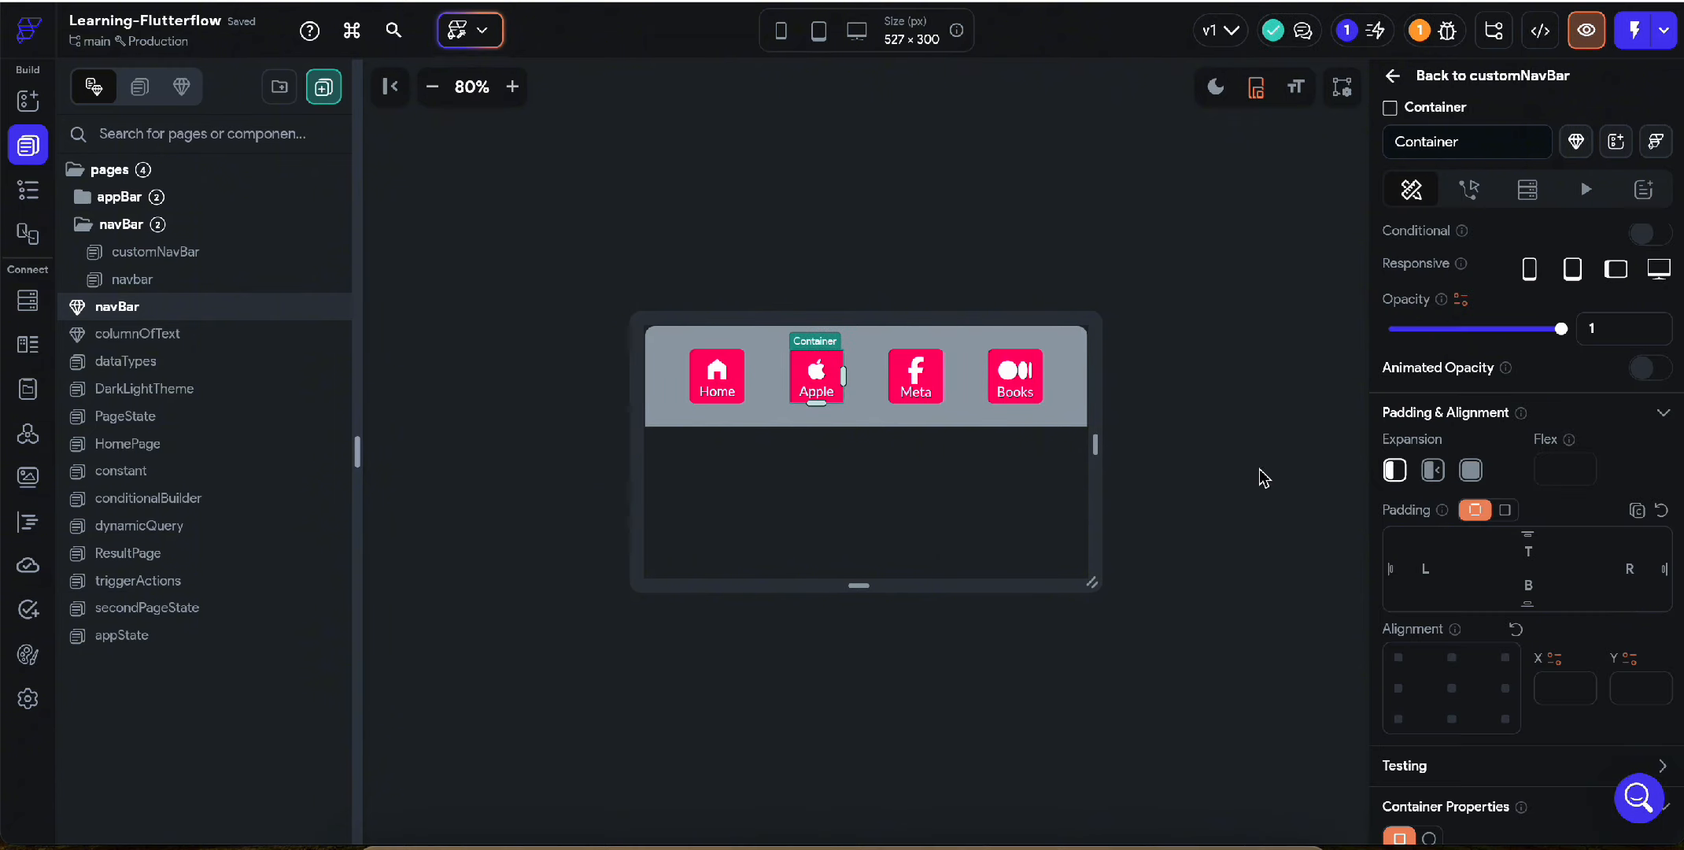
{"action": "left_click", "coordinate": [1468, 189]}
{"action": "left_click", "coordinate": [1511, 390]}
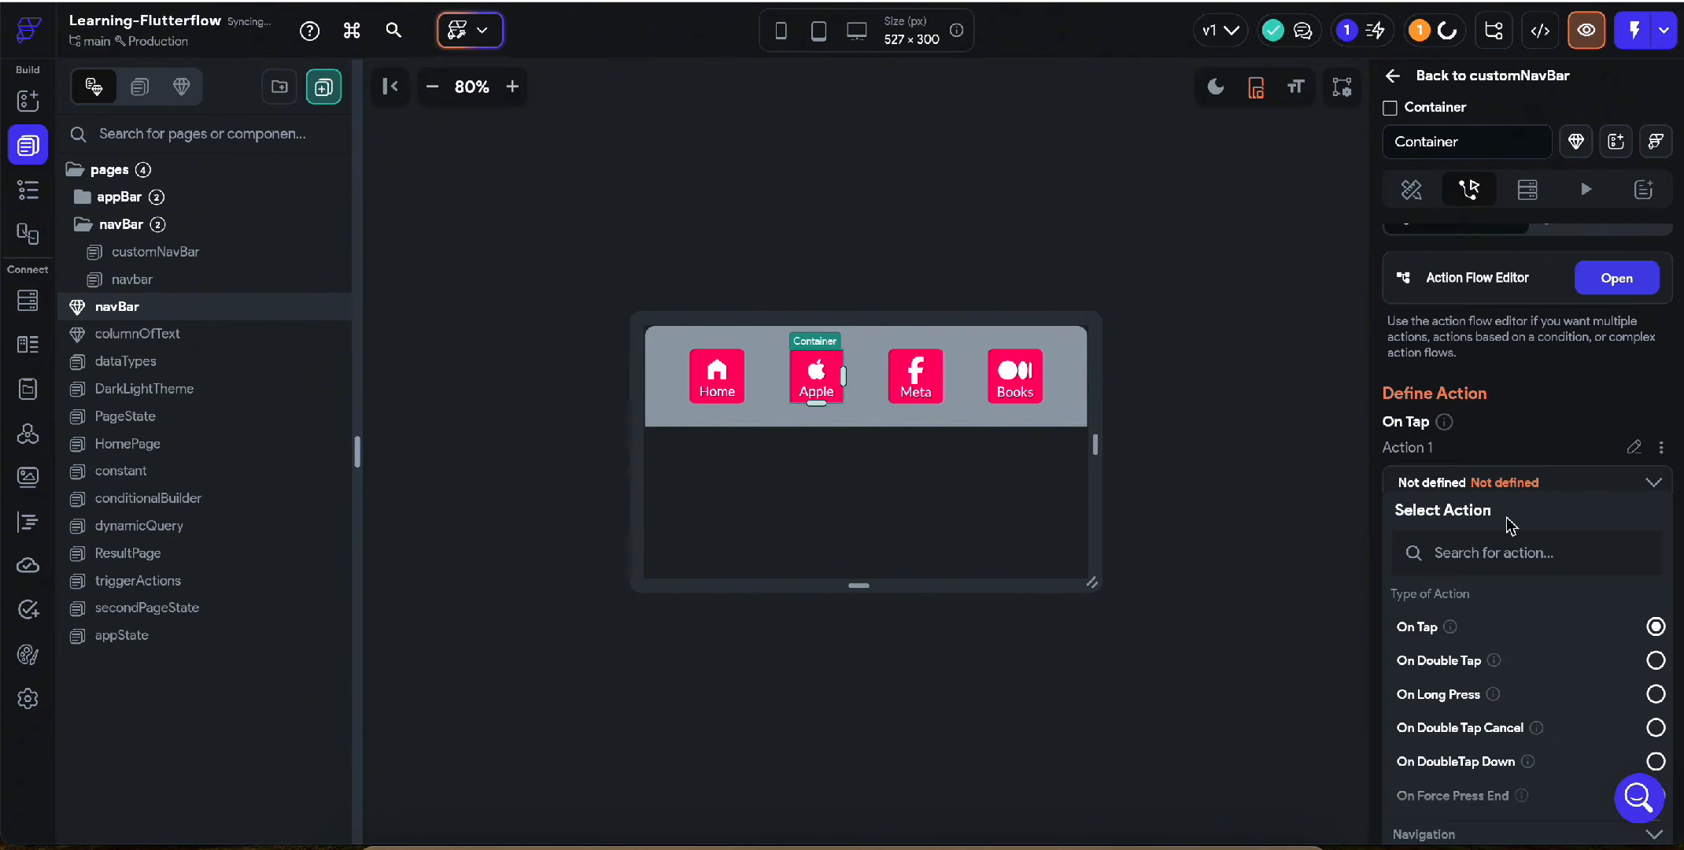
{"action": "scroll", "coordinate": [1444, 708], "scroll_direction": "down", "scroll_amount": 5}
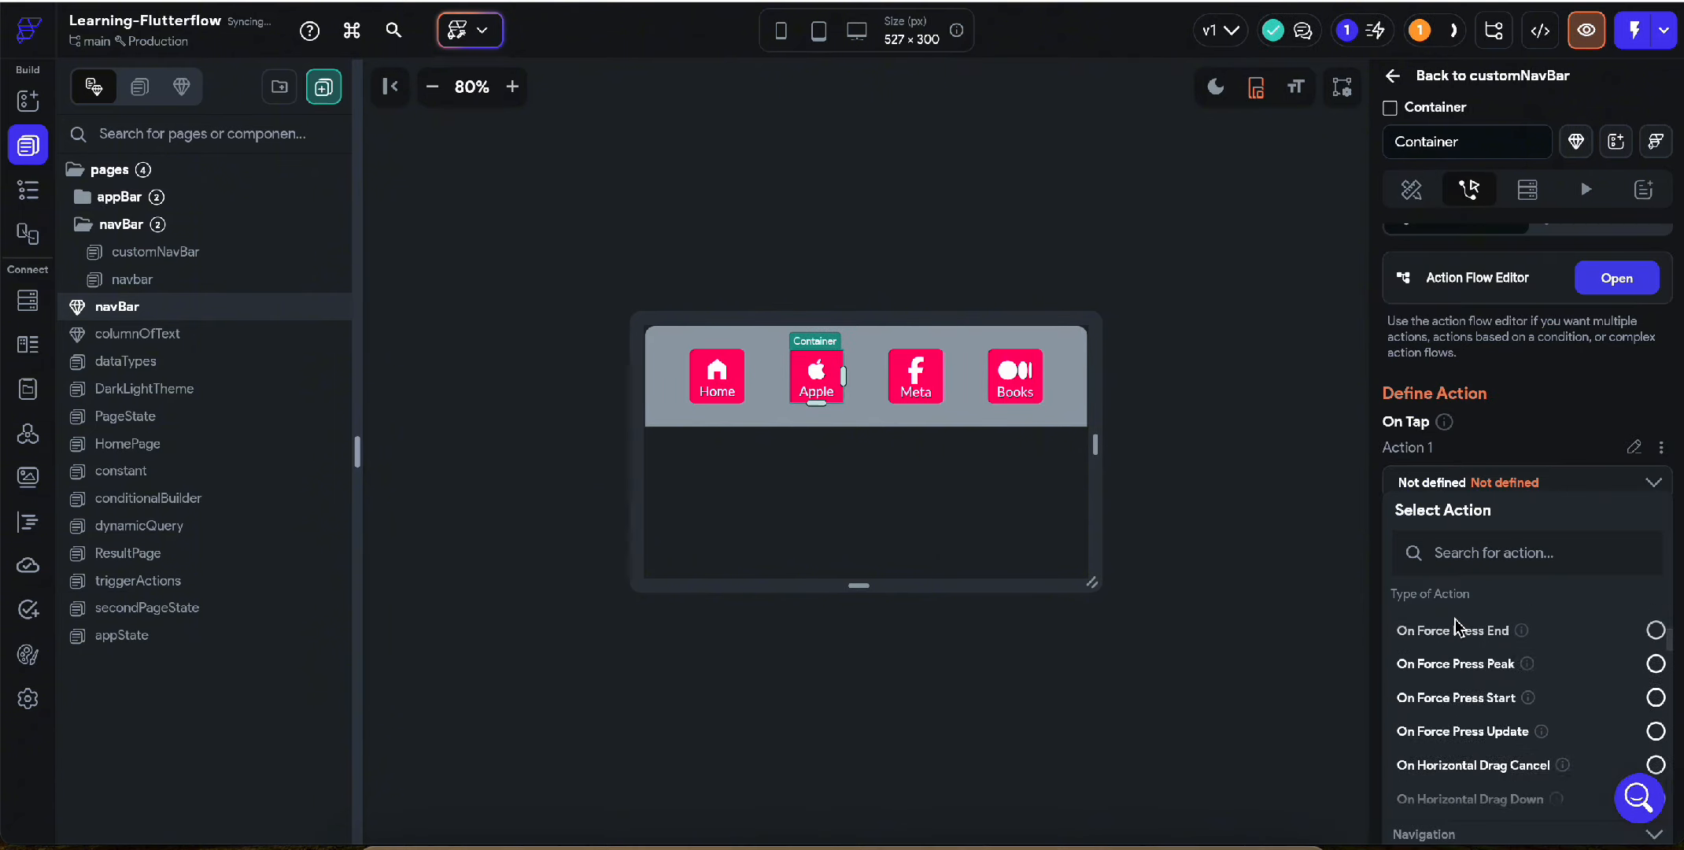
{"action": "left_click", "coordinate": [1450, 832]}
{"action": "left_click", "coordinate": [1465, 507]}
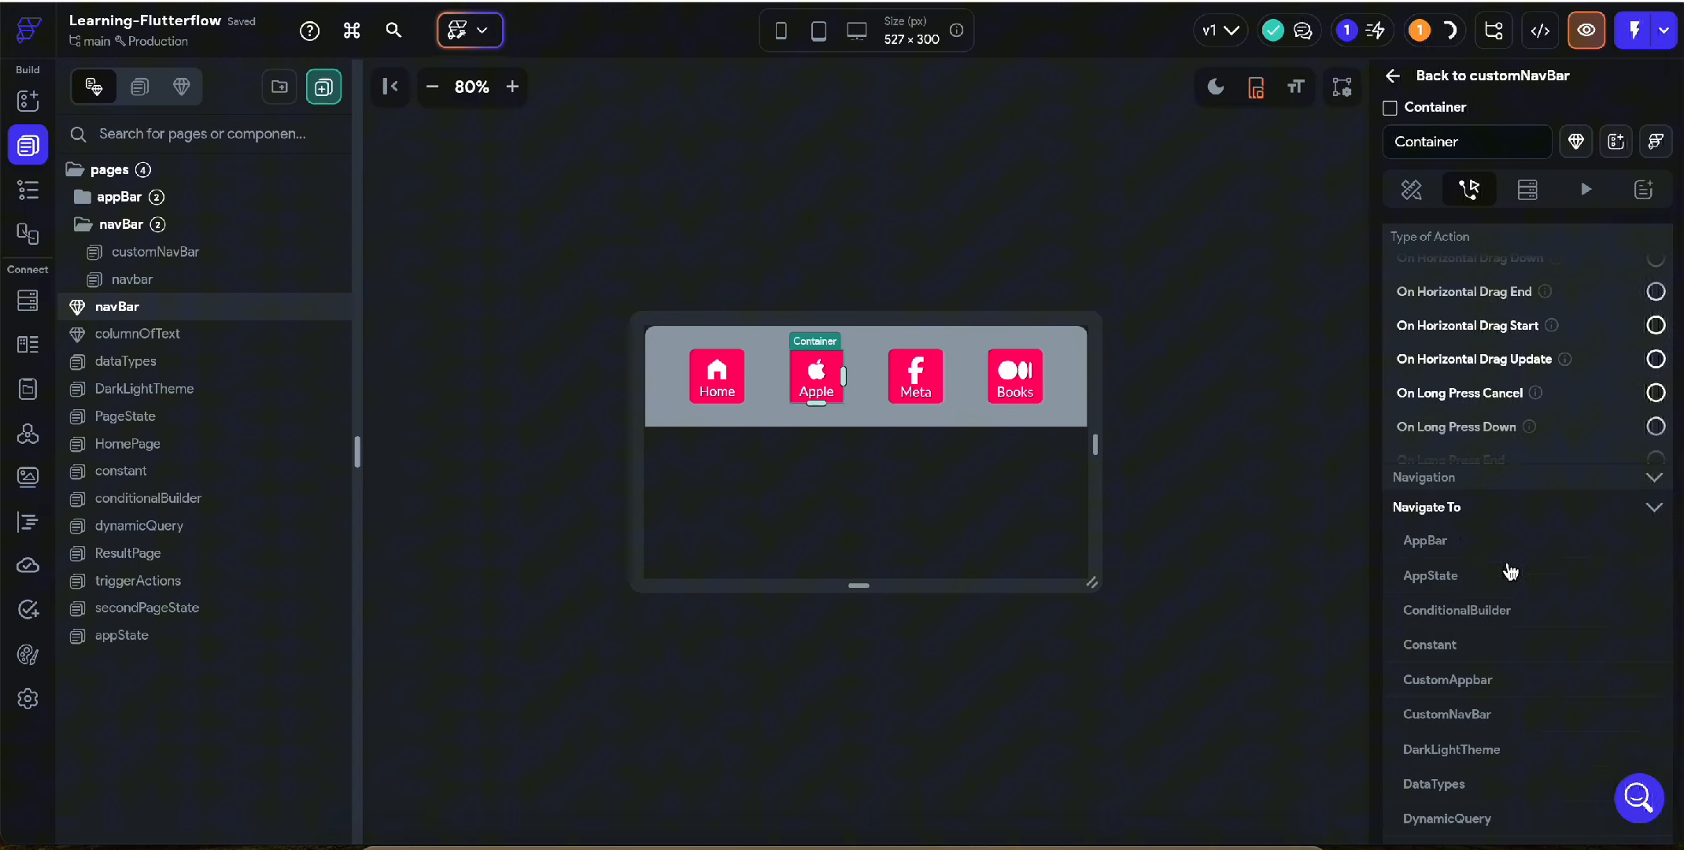
{"action": "left_click", "coordinate": [1456, 541]}
Step: Add an On Tap action to the Meta container that navigates to the ConditionalBuilder page
{"action": "left_click", "coordinate": [940, 384]}
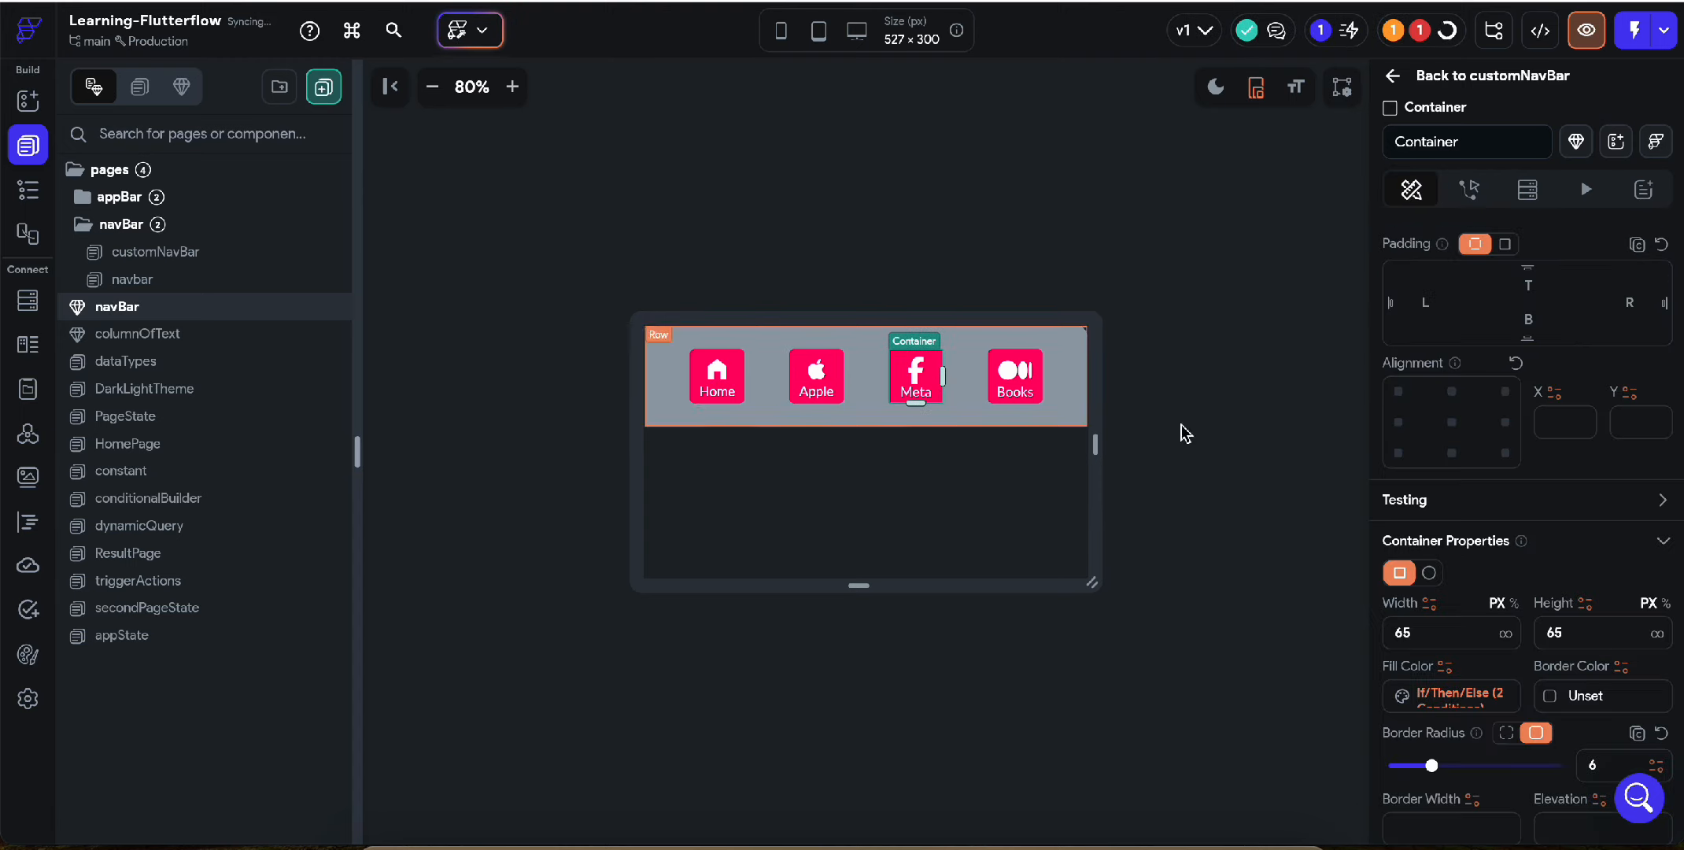
{"action": "left_click", "coordinate": [1468, 193]}
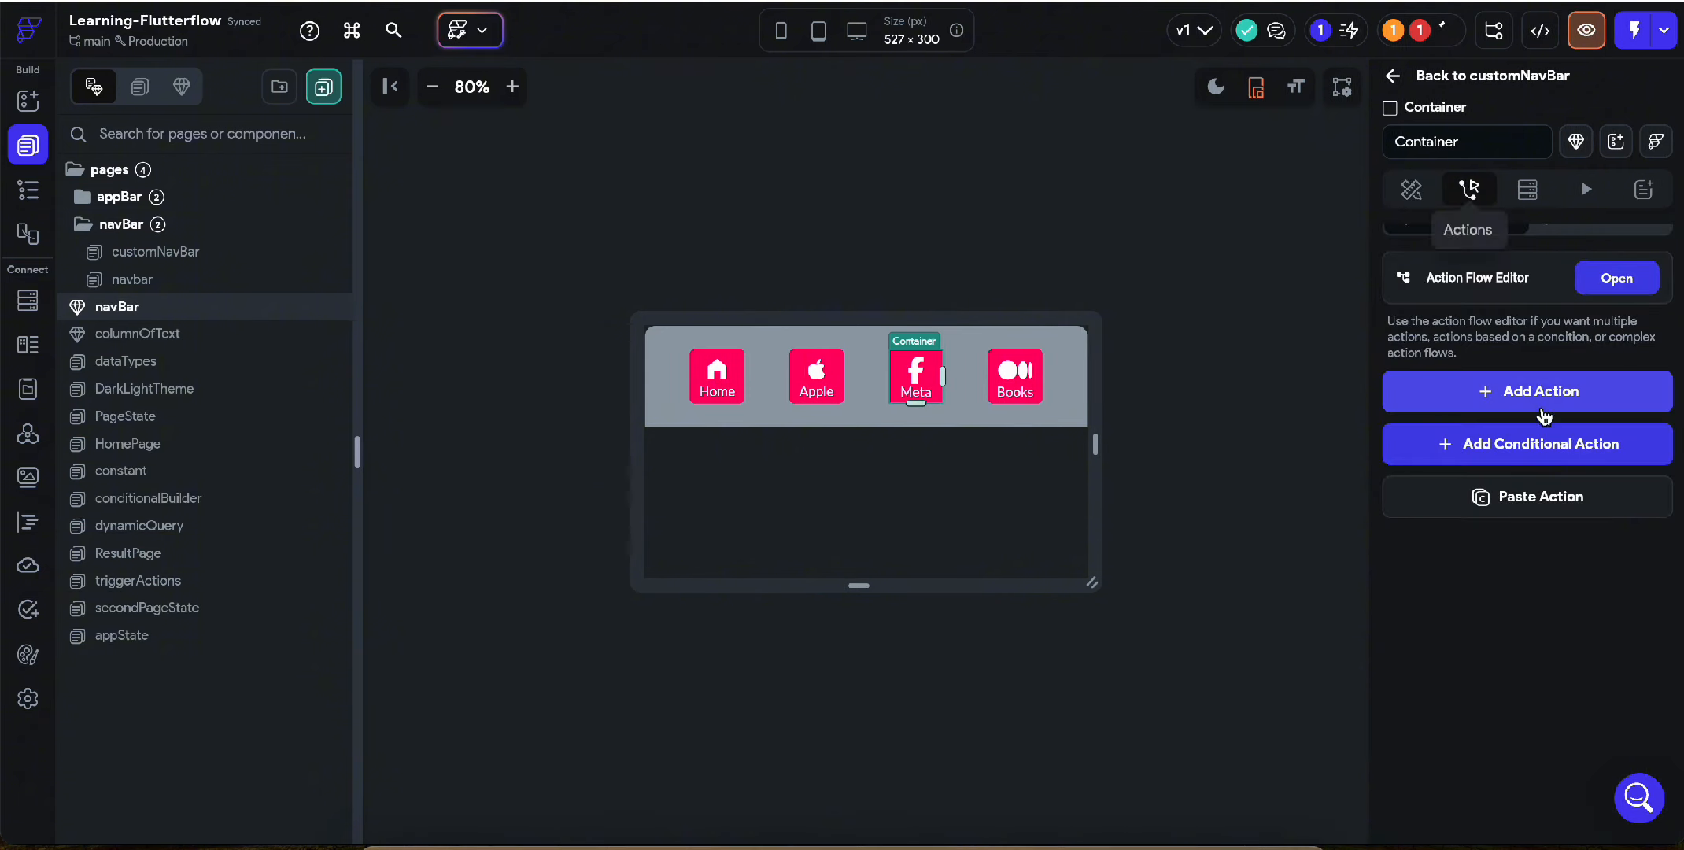
{"action": "left_click", "coordinate": [1534, 394]}
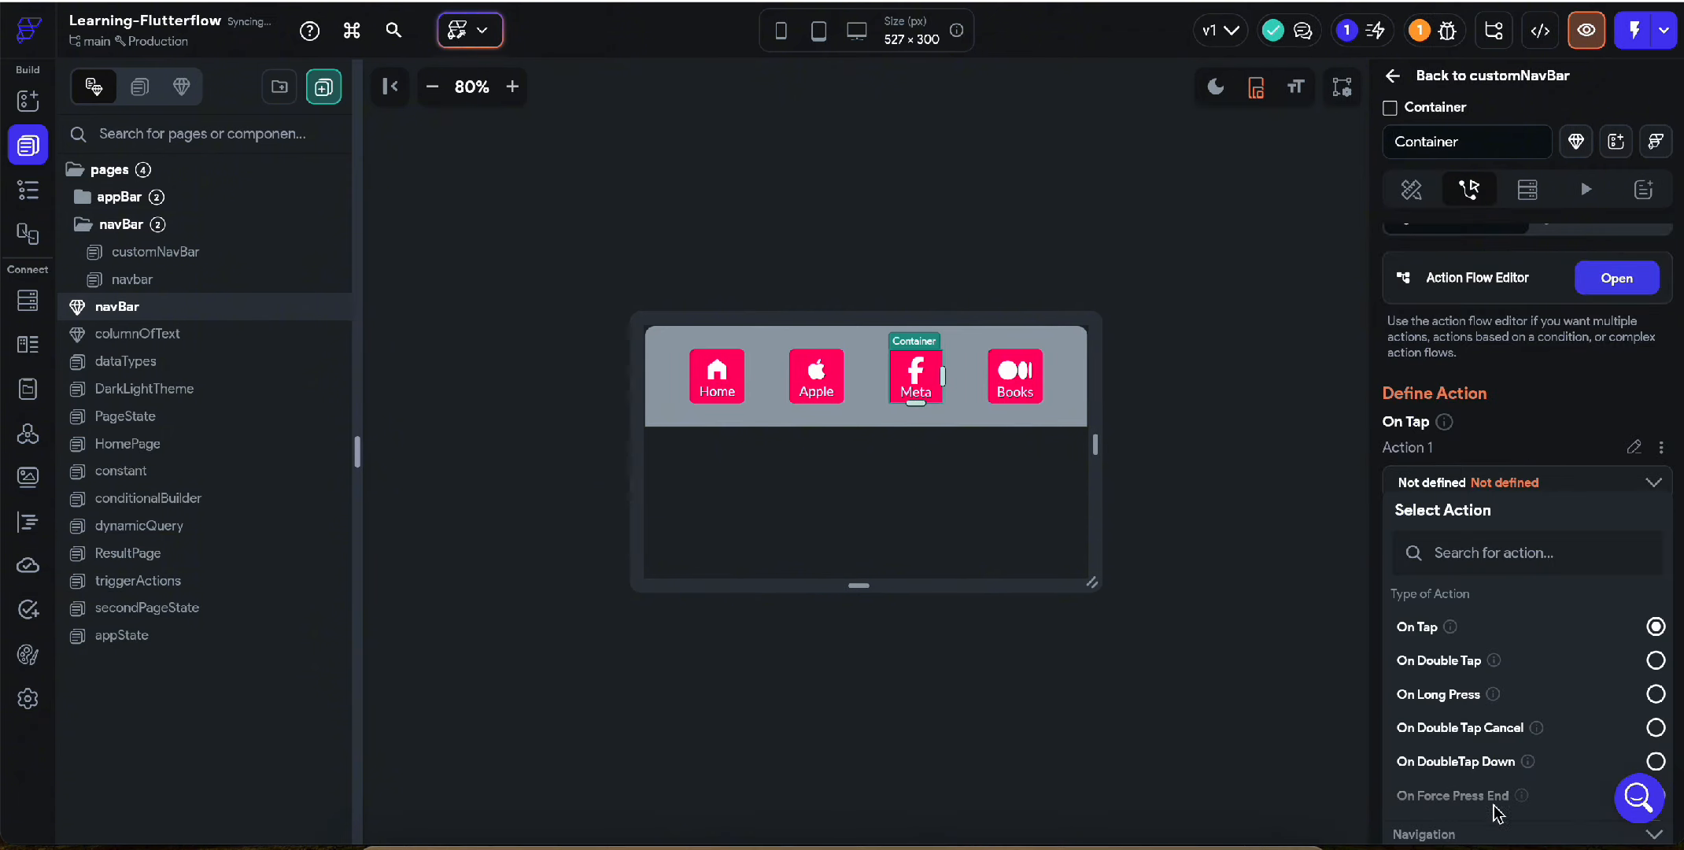
{"action": "scroll", "coordinate": [1491, 834], "scroll_direction": "down", "scroll_amount": 4}
{"action": "left_click", "coordinate": [1457, 524]}
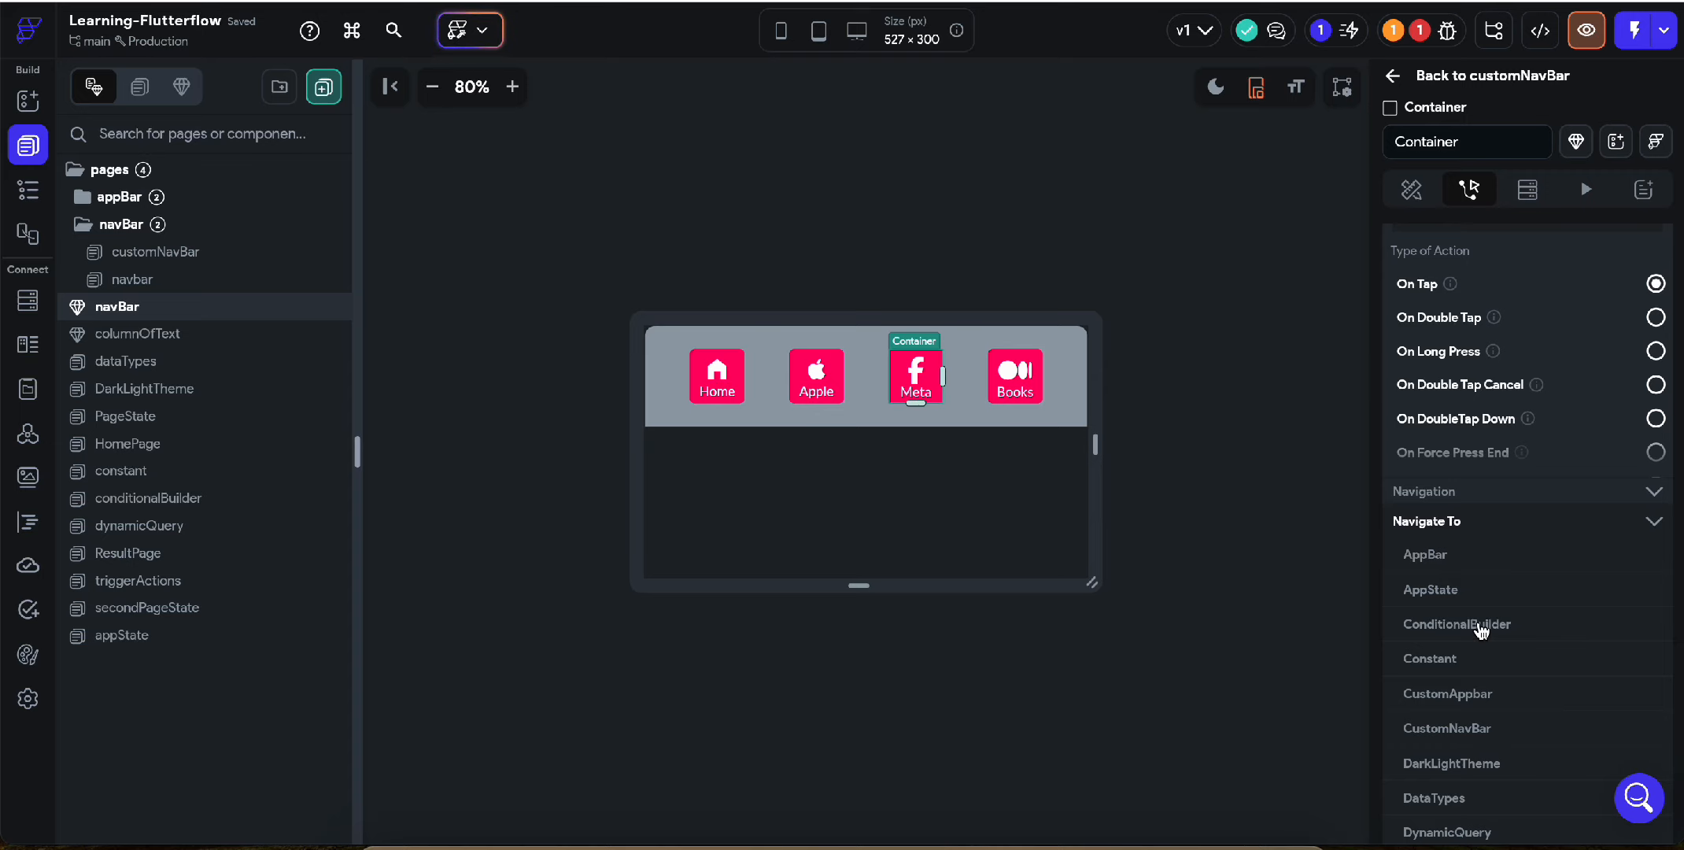
{"action": "scroll", "coordinate": [1482, 630], "scroll_direction": "down", "scroll_amount": 3}
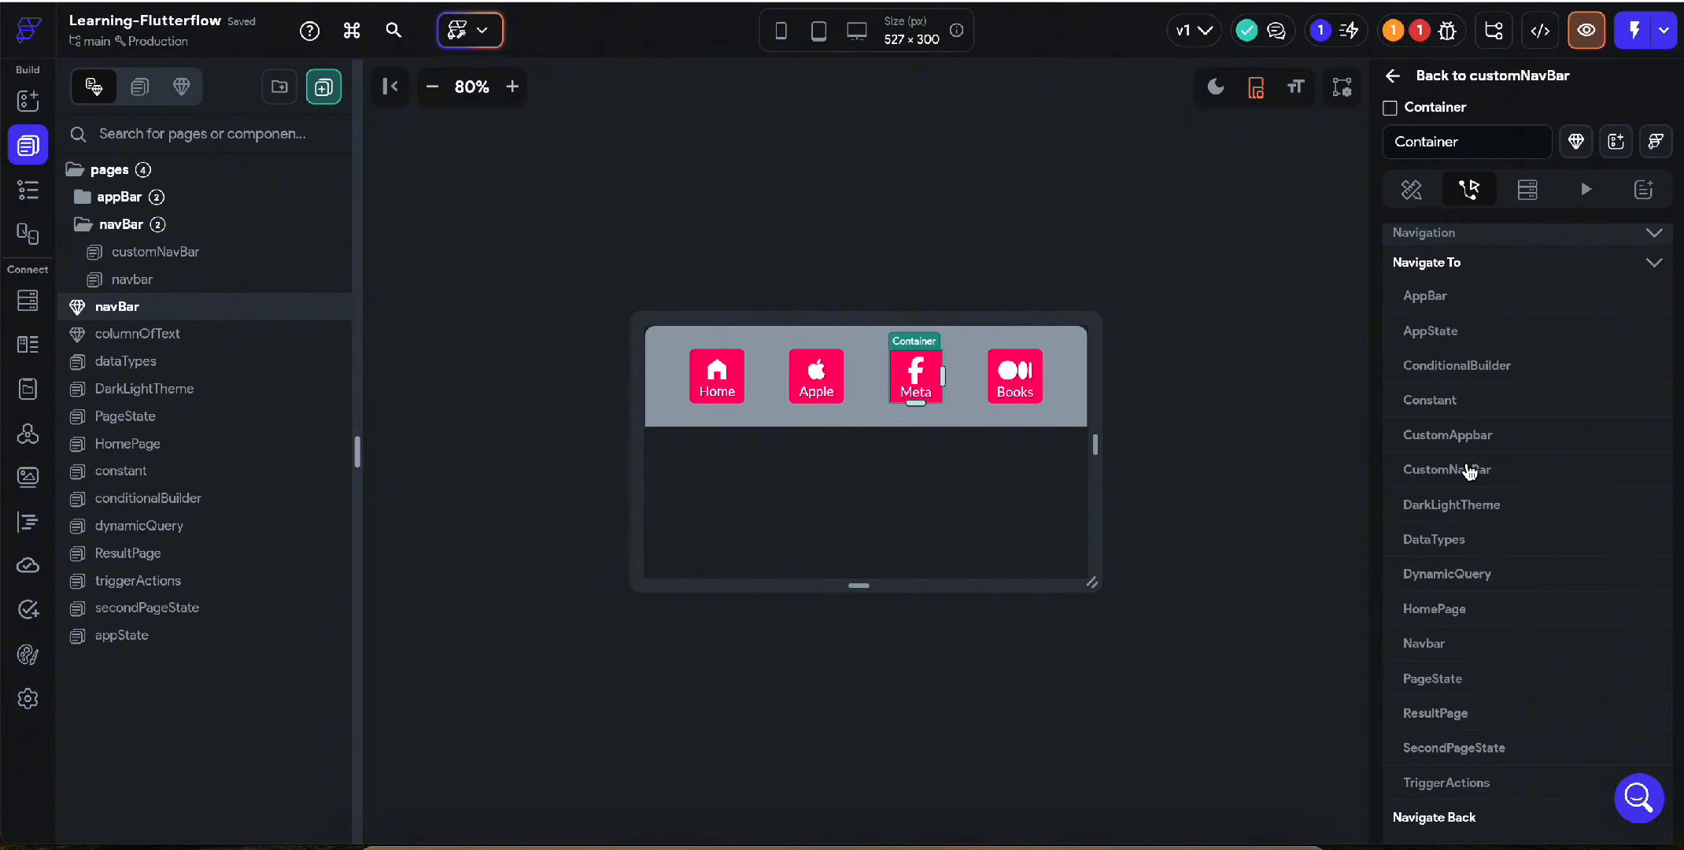
{"action": "scroll", "coordinate": [1469, 471], "scroll_direction": "up", "scroll_amount": 1}
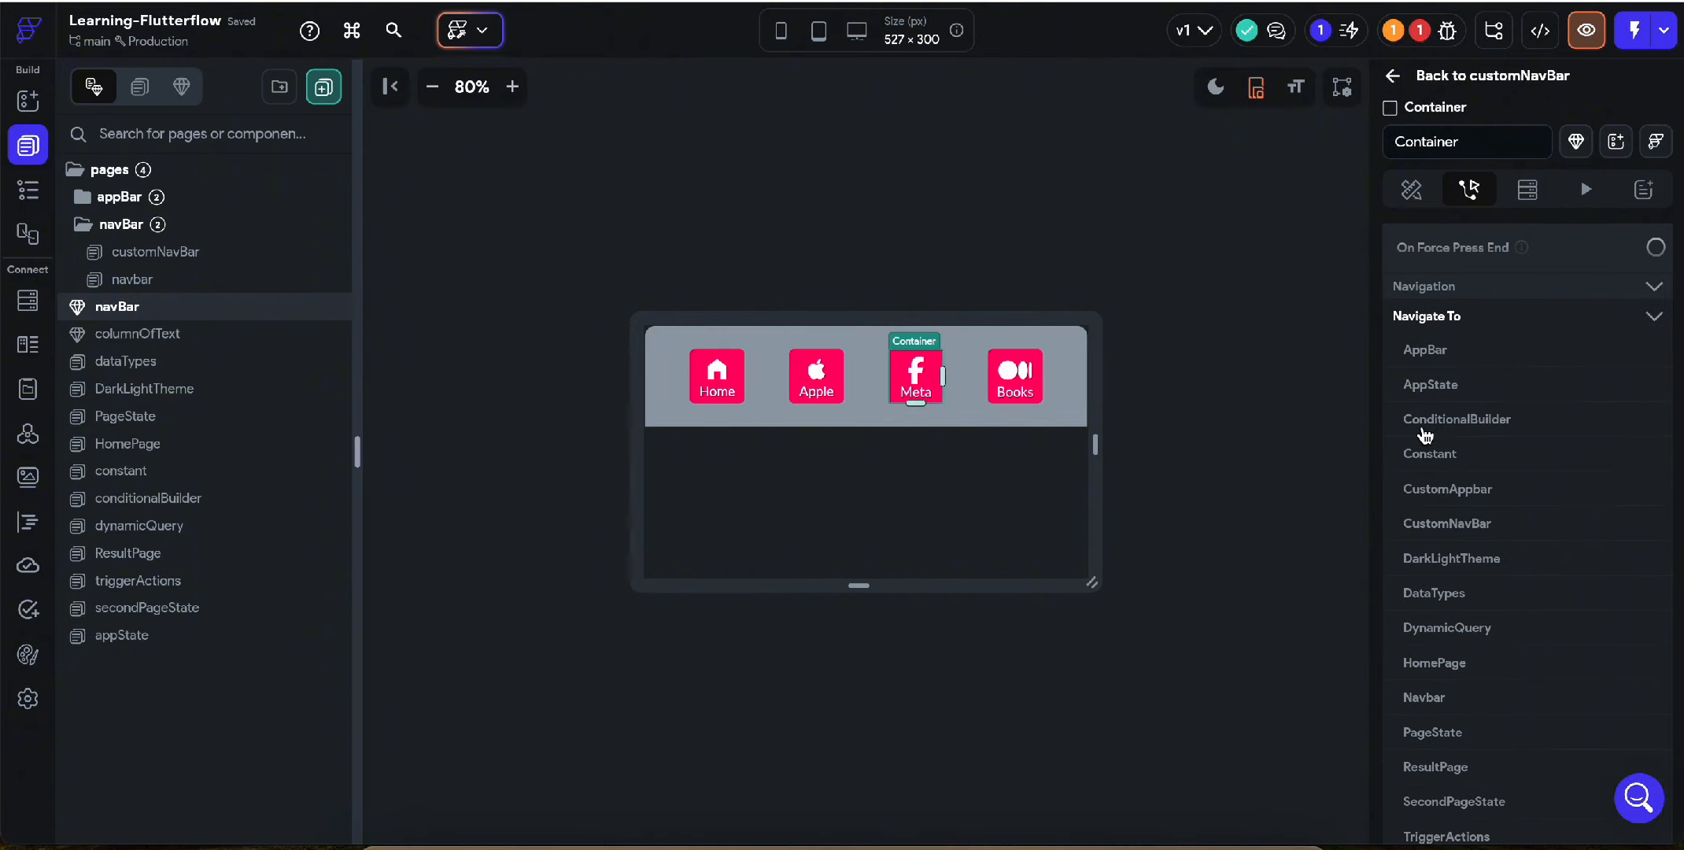
{"action": "left_click", "coordinate": [1454, 422]}
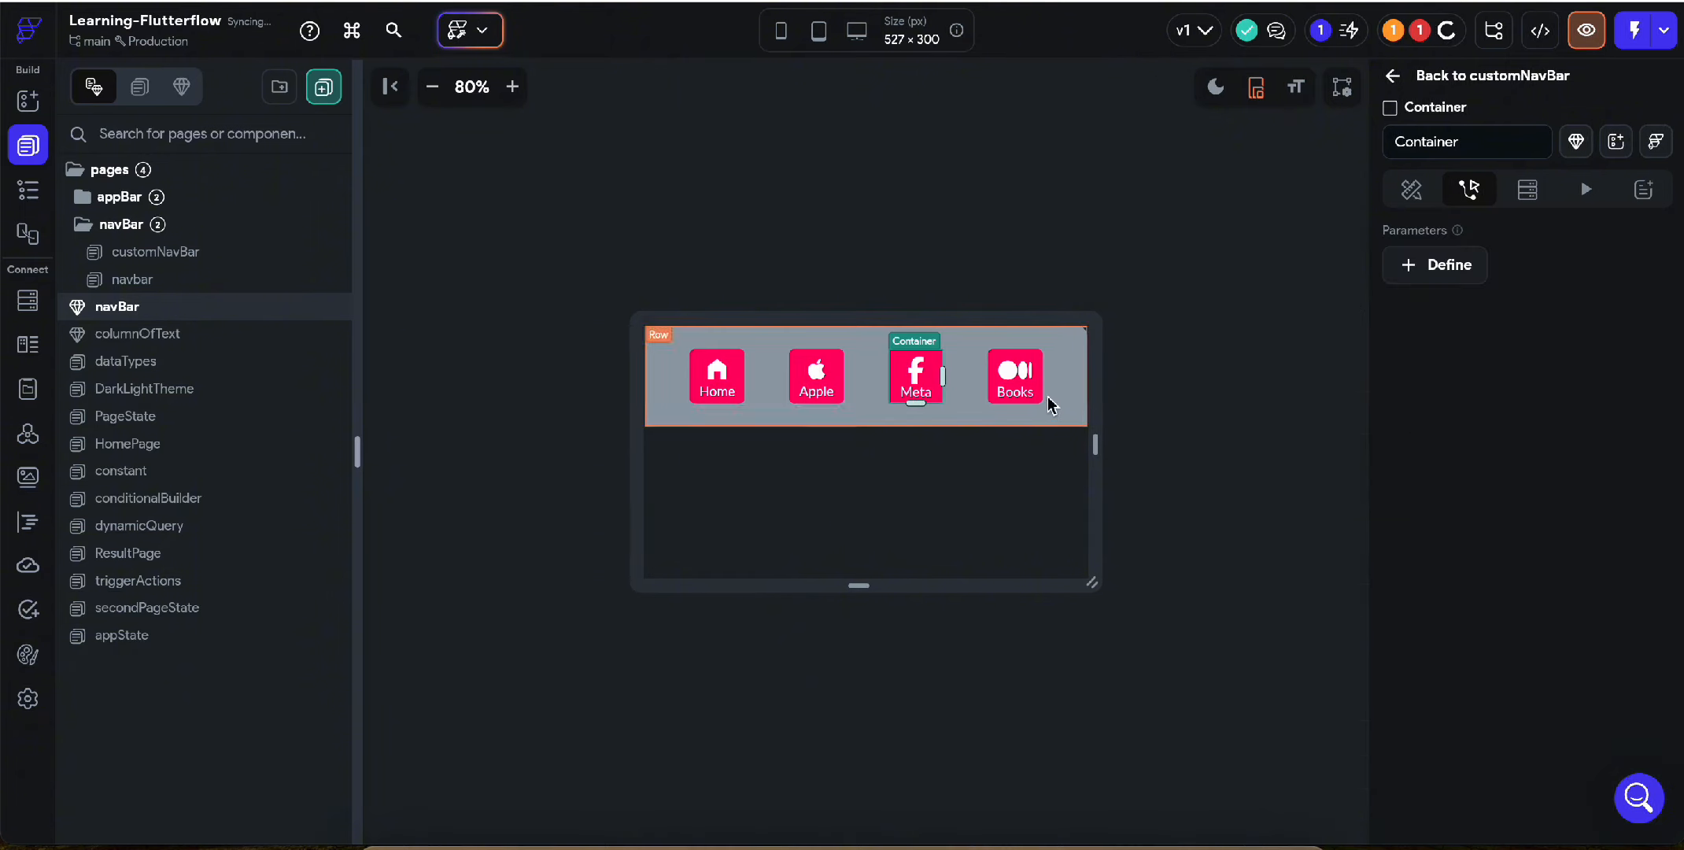
Step: Add an On Tap action to the Books container that navigates to the DarkLightTheme page
{"action": "left_click", "coordinate": [1041, 398]}
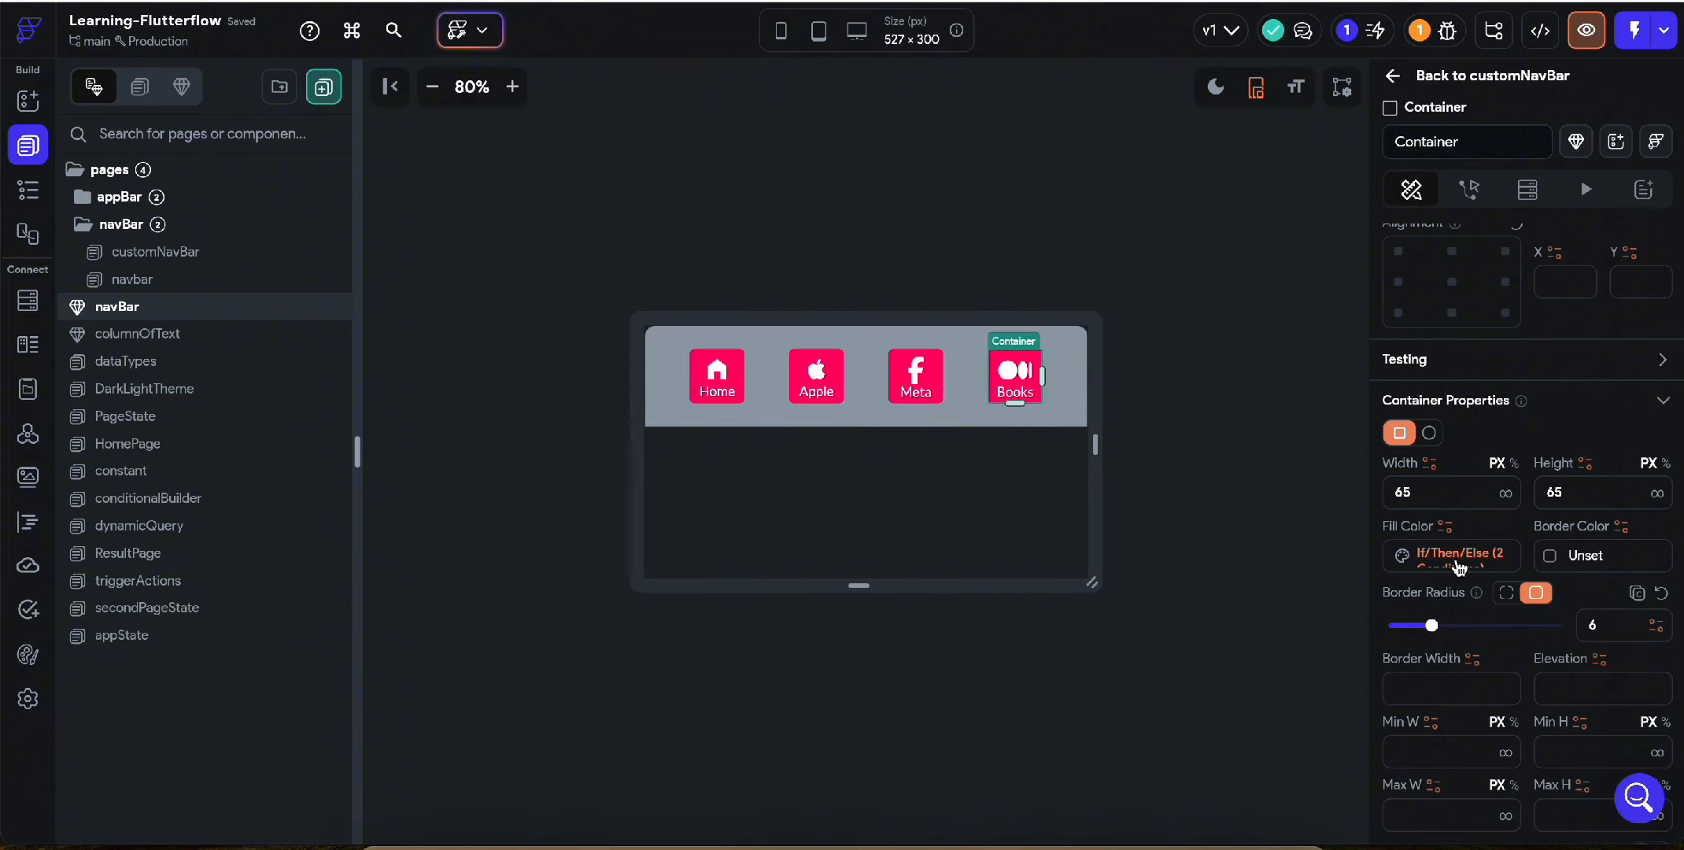
{"action": "left_click", "coordinate": [1469, 189]}
{"action": "left_click", "coordinate": [1502, 381]}
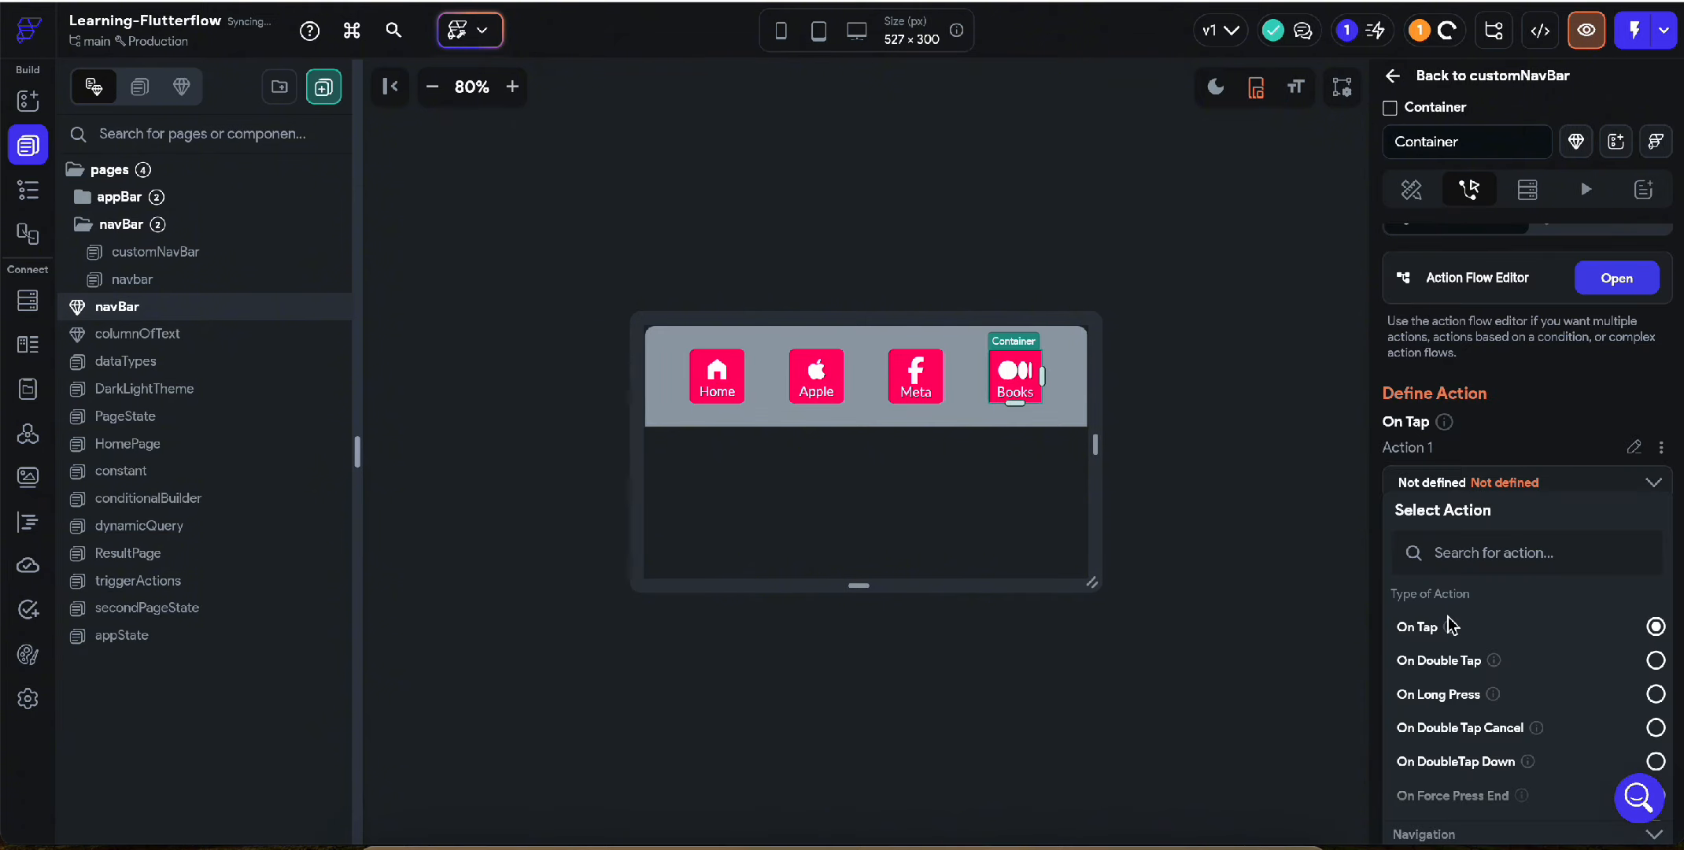
{"action": "scroll", "coordinate": [1470, 835], "scroll_direction": "down", "scroll_amount": 5}
{"action": "left_click", "coordinate": [1458, 521]}
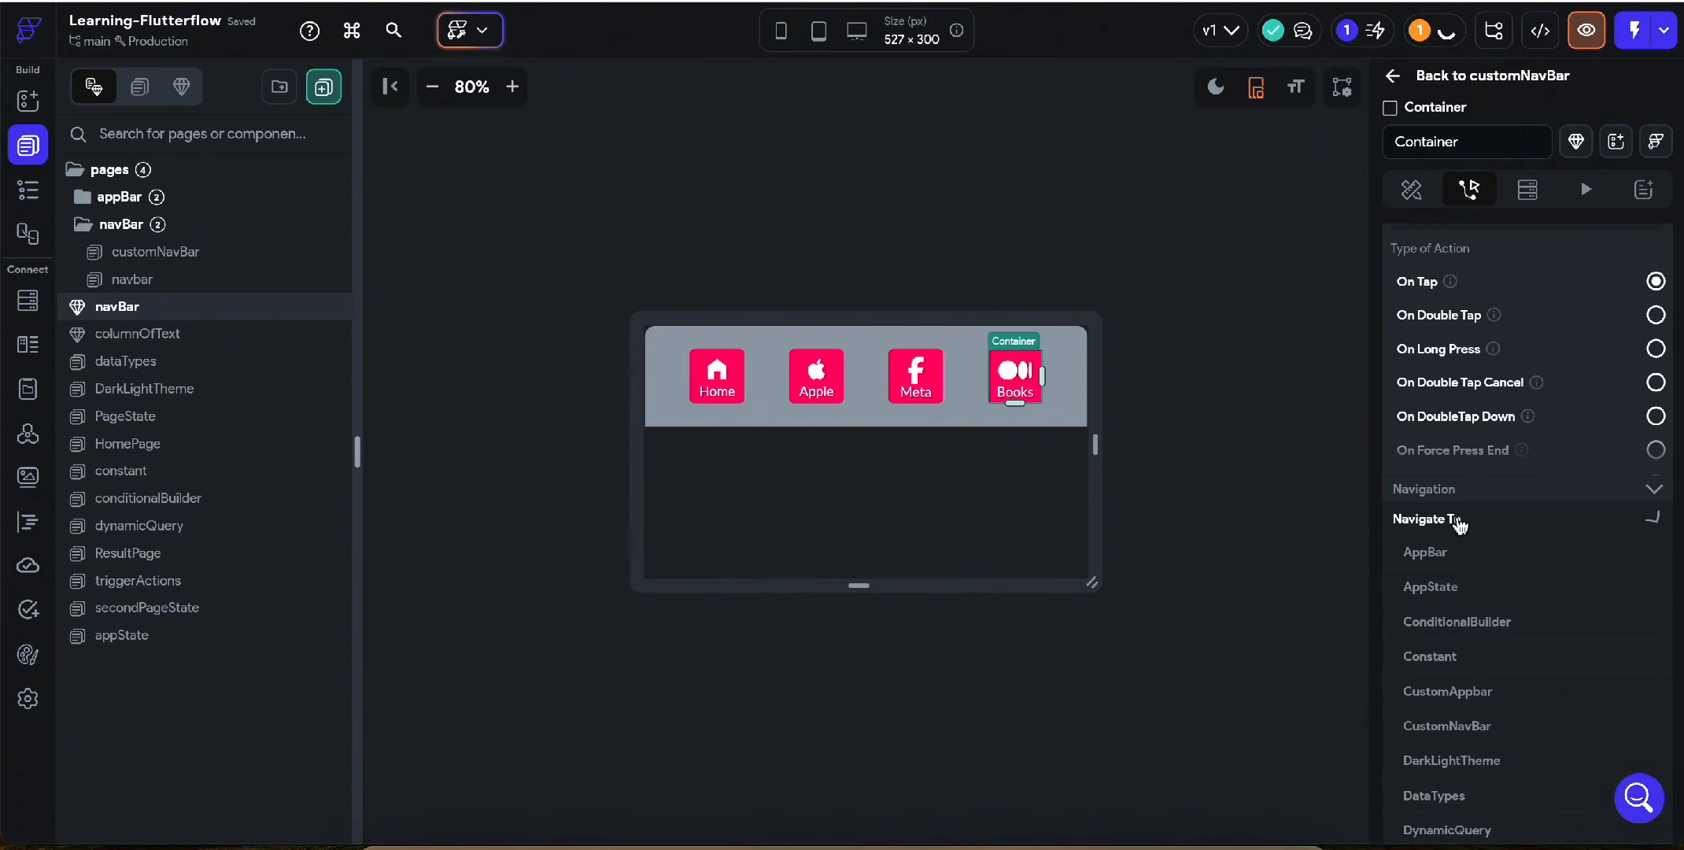
{"action": "scroll", "coordinate": [1472, 590], "scroll_direction": "down", "scroll_amount": 2}
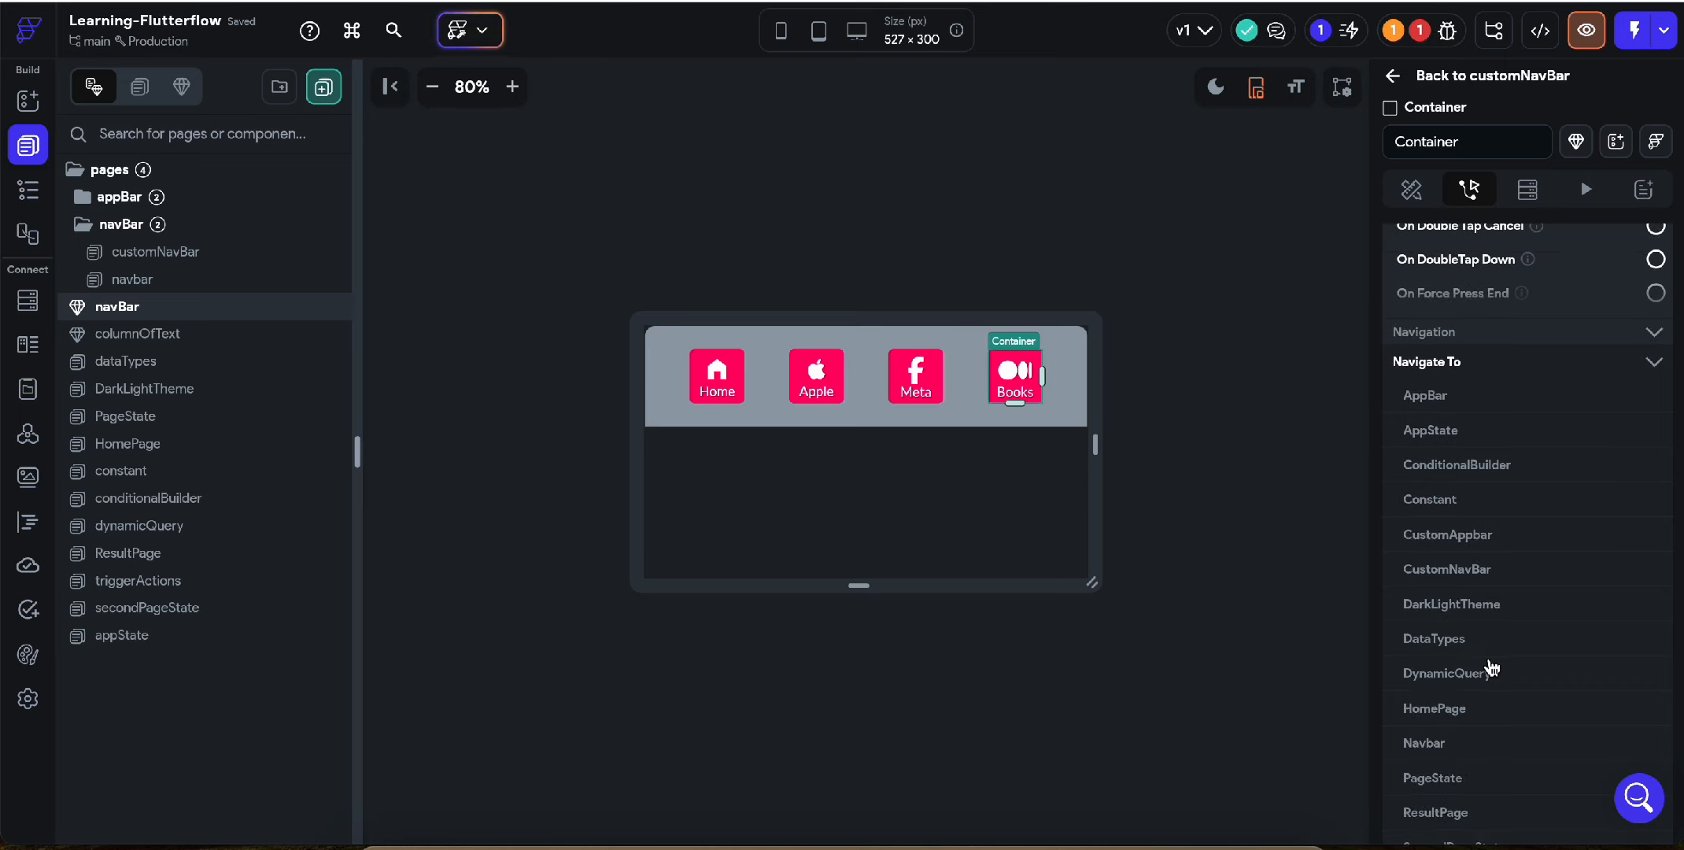
{"action": "left_click", "coordinate": [1463, 580]}
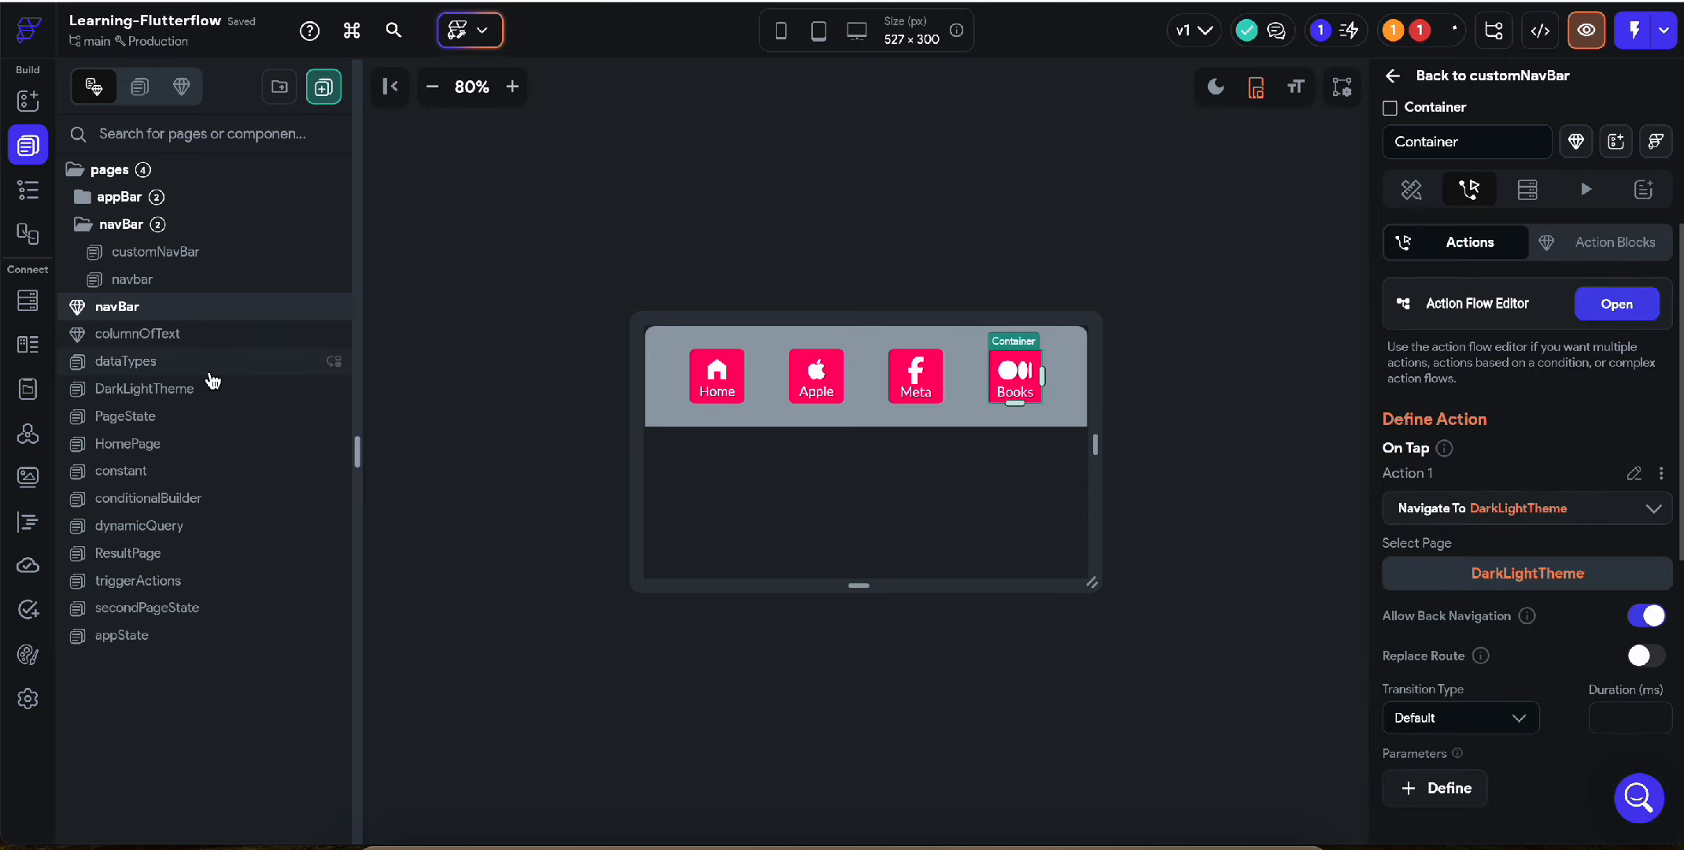
Step: Check the Apple container's navigation target and change the Apple label's text to AppBar
{"action": "left_click", "coordinate": [728, 394]}
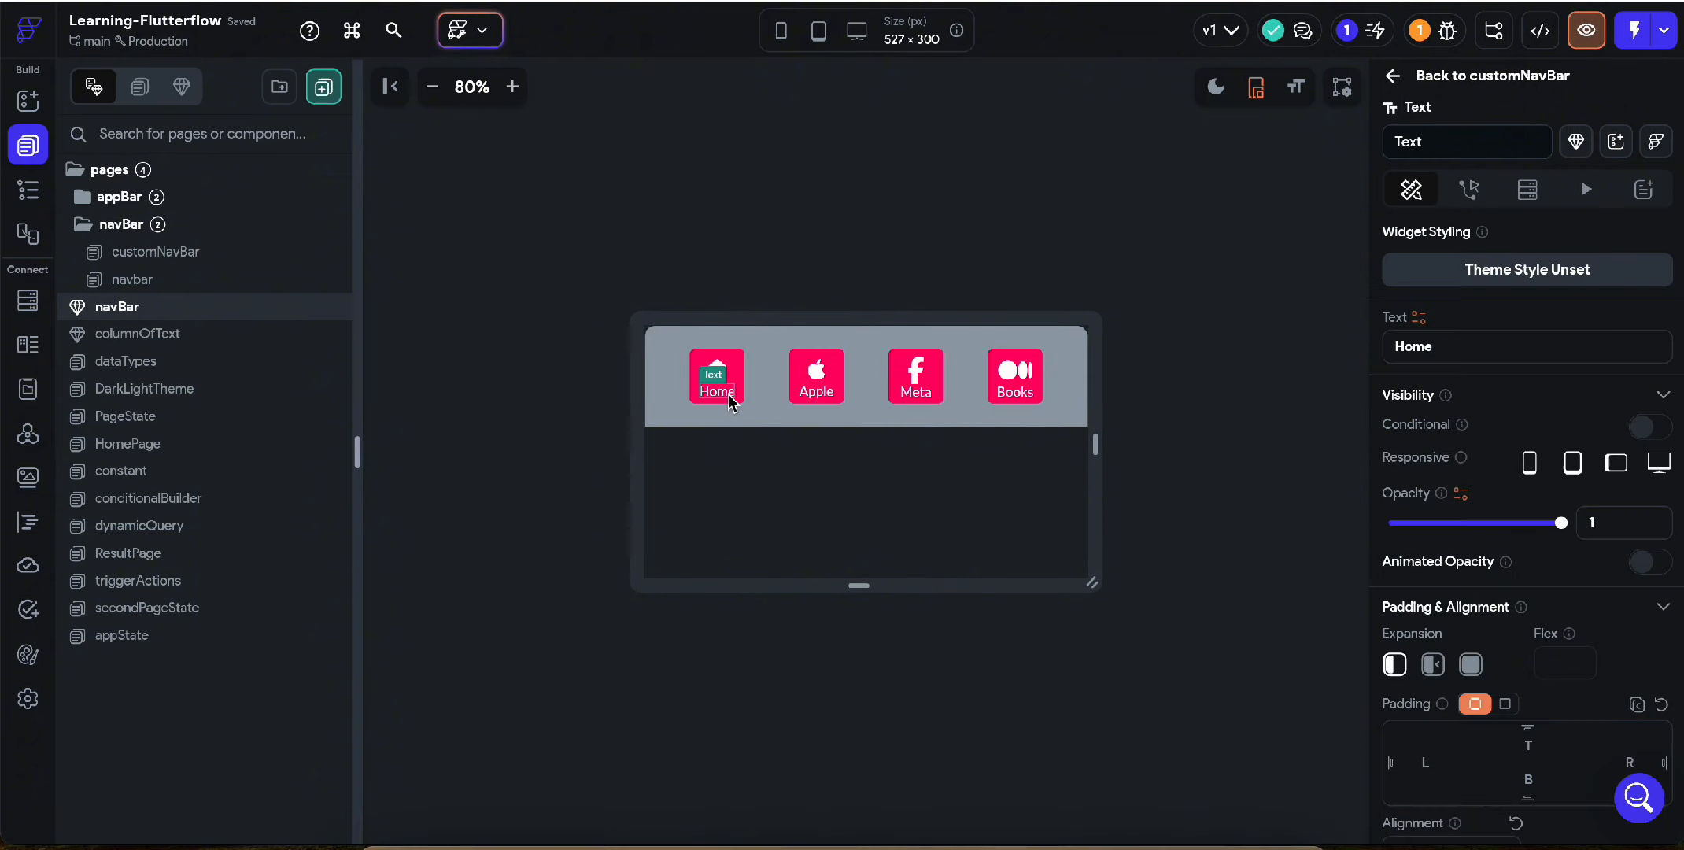
{"action": "left_click", "coordinate": [816, 389]}
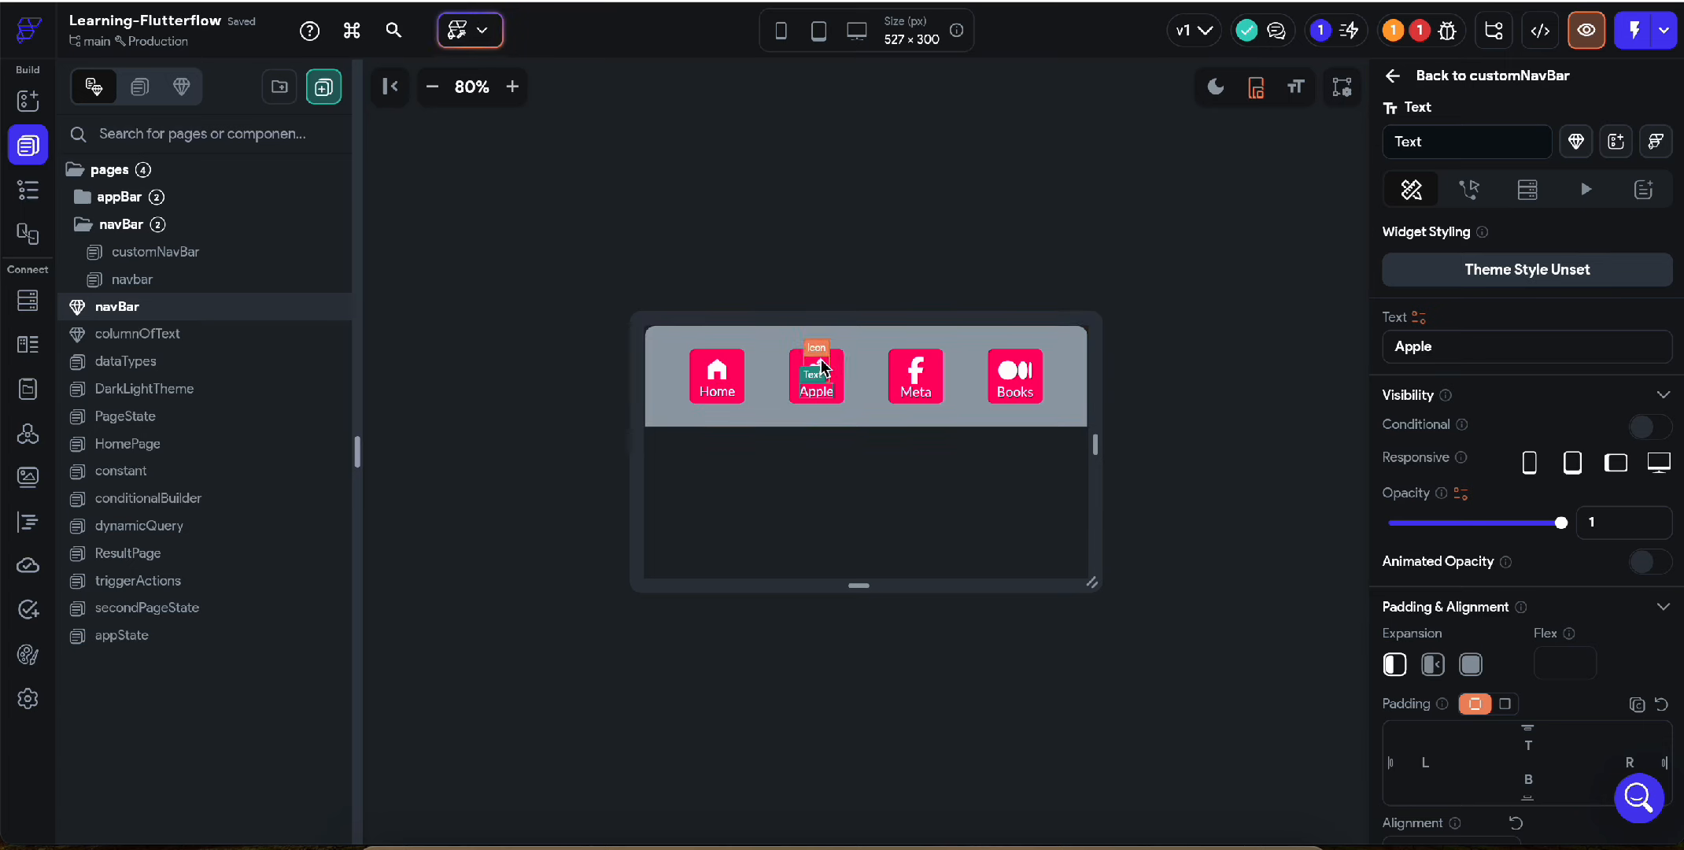
{"action": "left_click", "coordinate": [790, 373]}
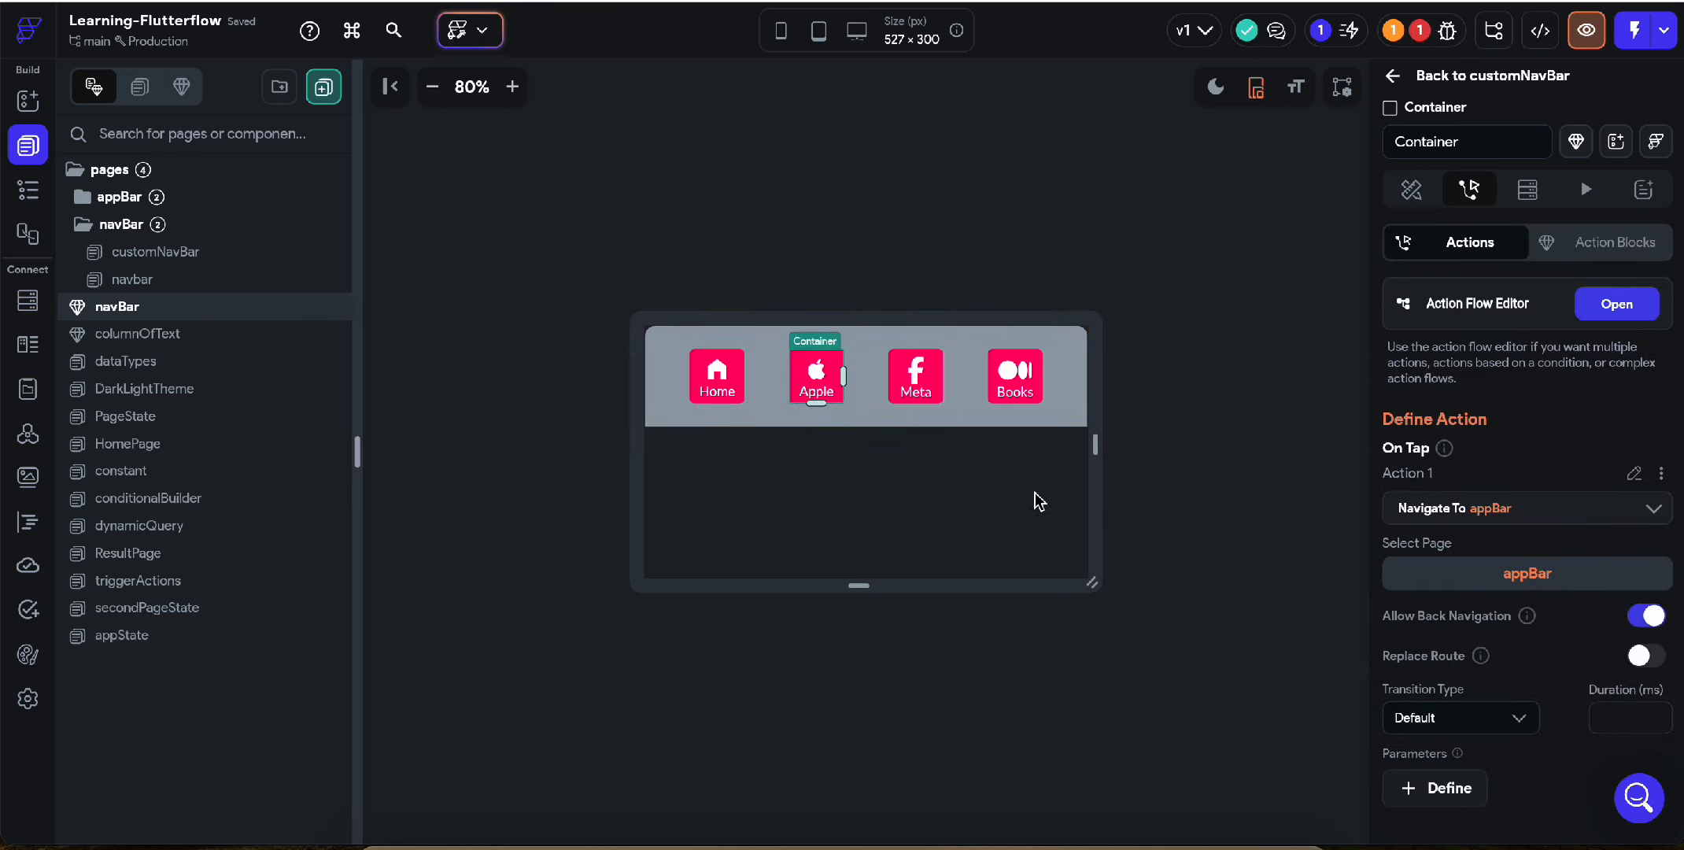
{"action": "left_click", "coordinate": [816, 389]}
{"action": "left_click", "coordinate": [1445, 346]}
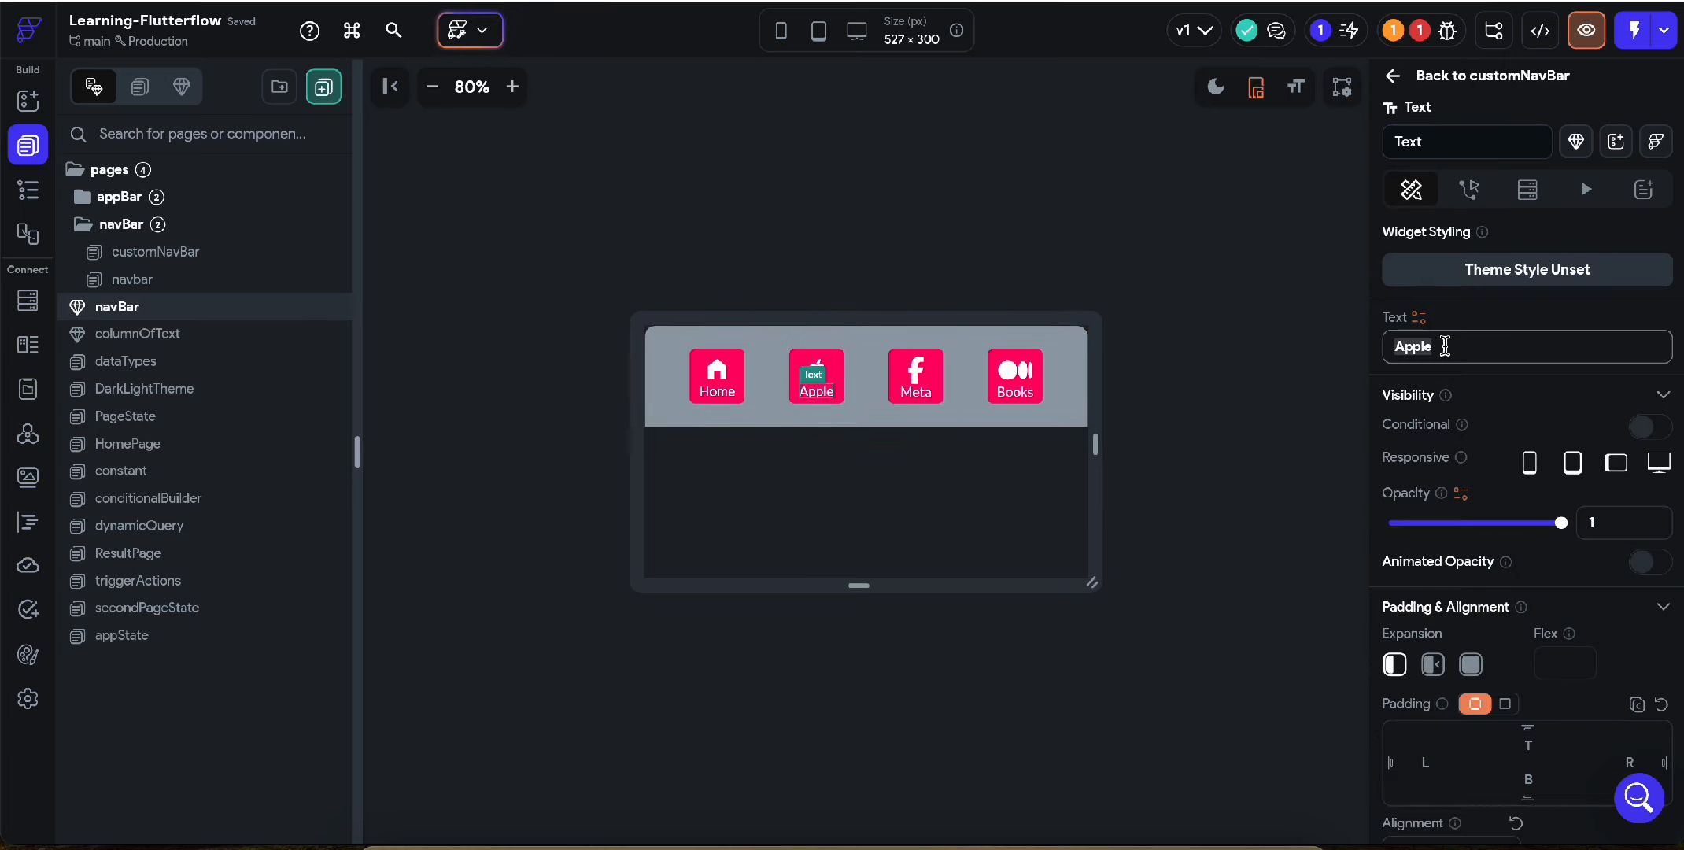
{"action": "key", "text": "BackSpace"}
{"action": "key", "text": "BackSpace"}
{"action": "key", "text": "BackSpace"}
{"action": "key", "text": "BackSpace"}
{"action": "type", "text": "ppBar"}
{"action": "key", "text": "BackSpace"}
{"action": "key", "text": "BackSpace"}
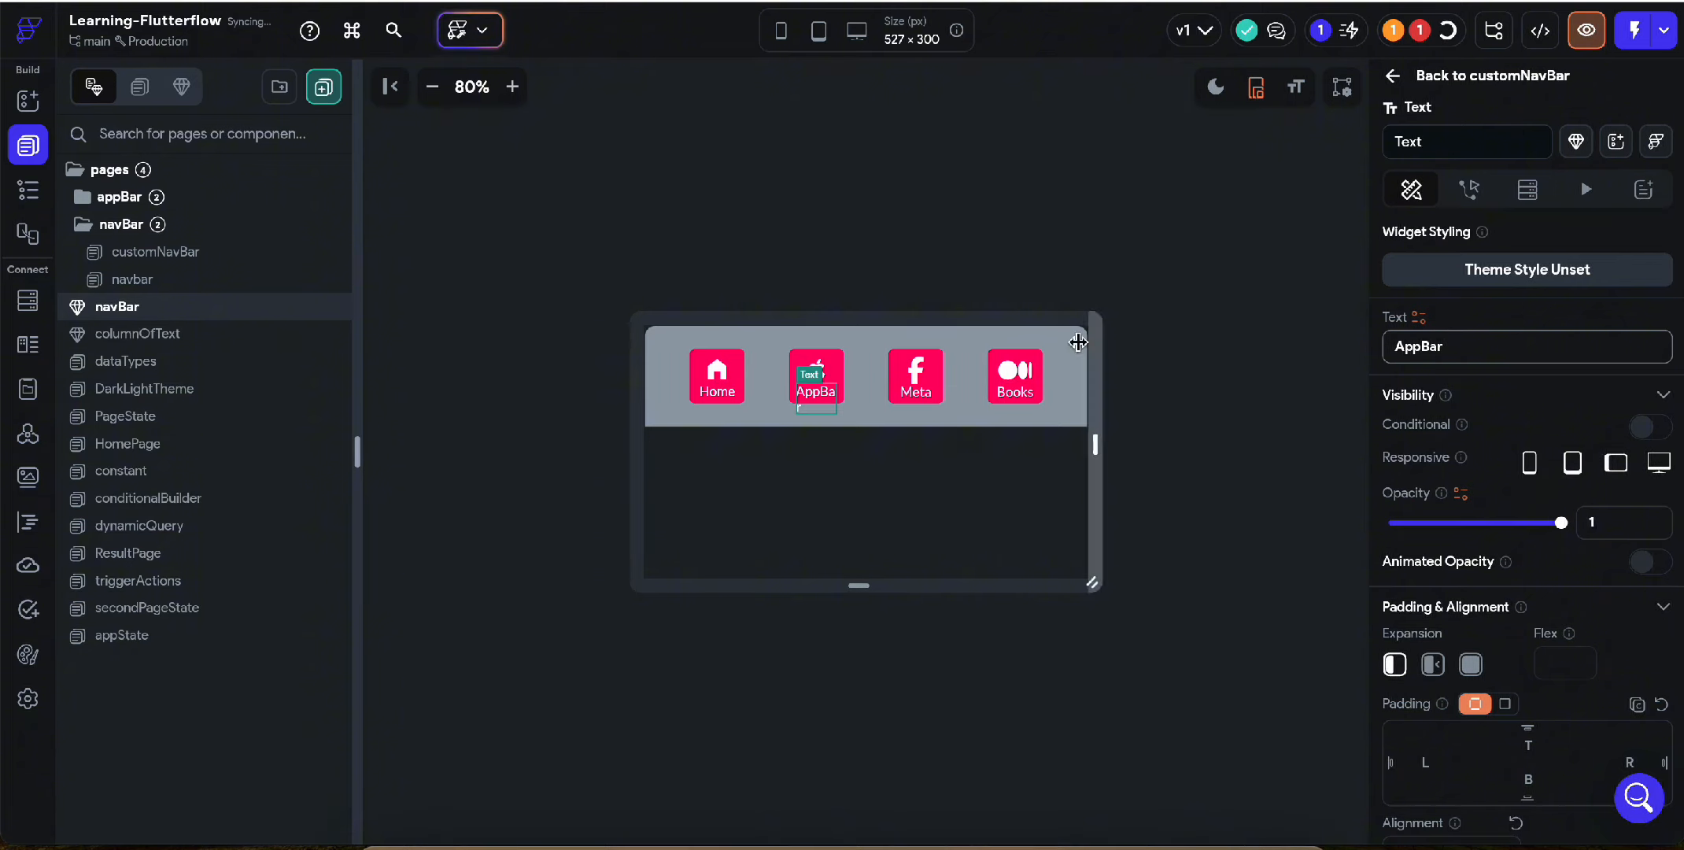
{"action": "type", "text": "ar"}
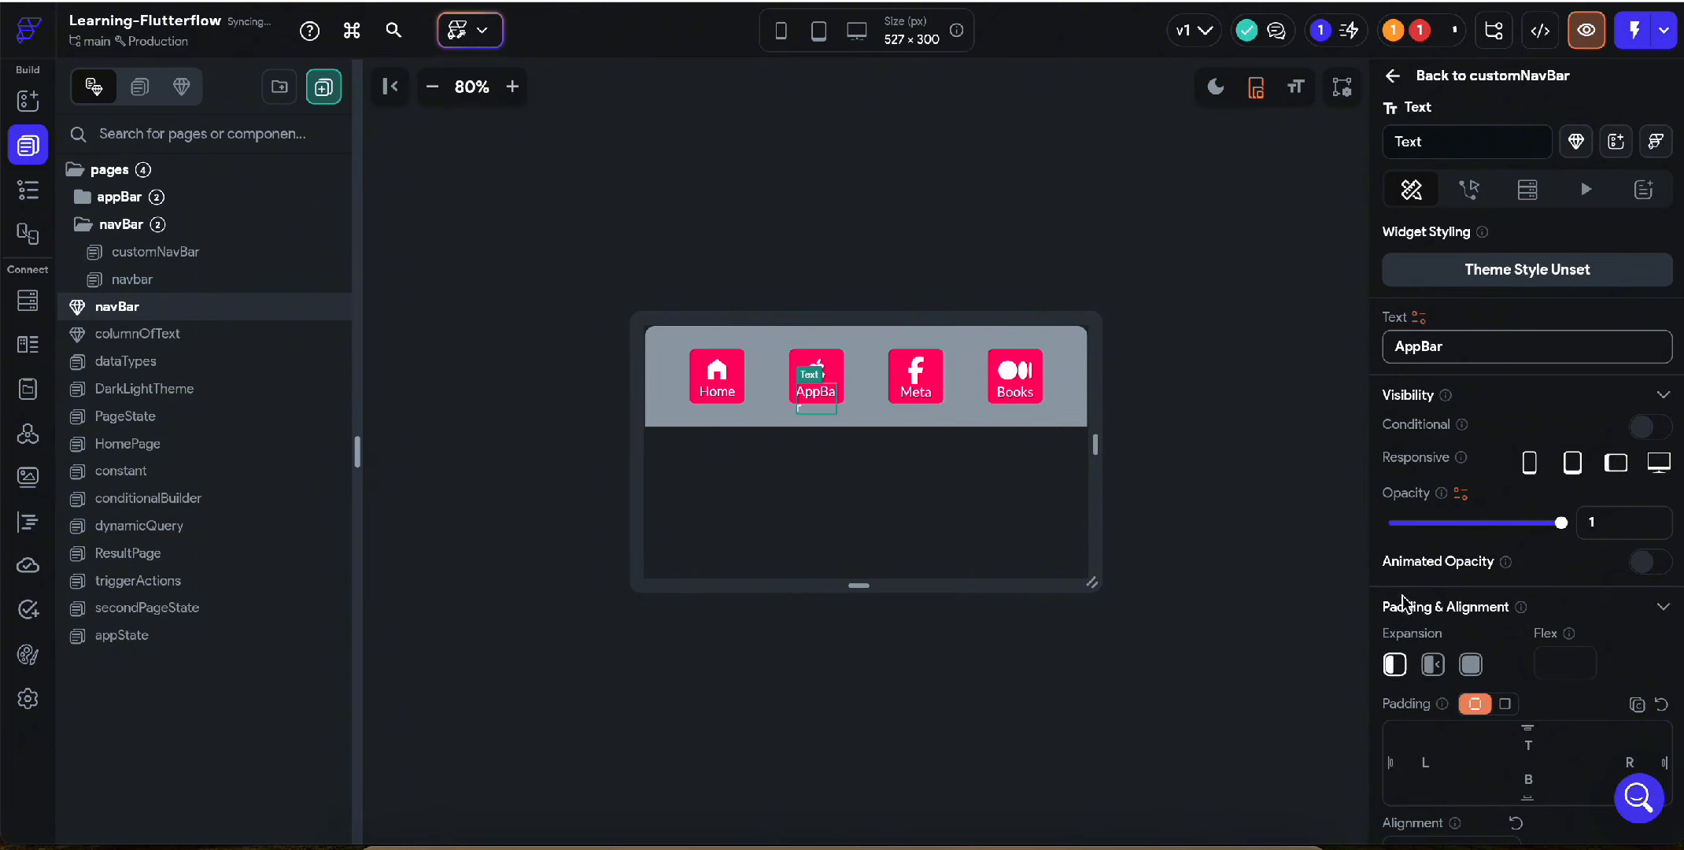
Step: Reduce the AppBar label's font size to 14 so the text fits its container
{"action": "scroll", "coordinate": [1473, 685], "scroll_direction": "down", "scroll_amount": 5}
{"action": "scroll", "coordinate": [1473, 685], "scroll_direction": "down", "scroll_amount": 1}
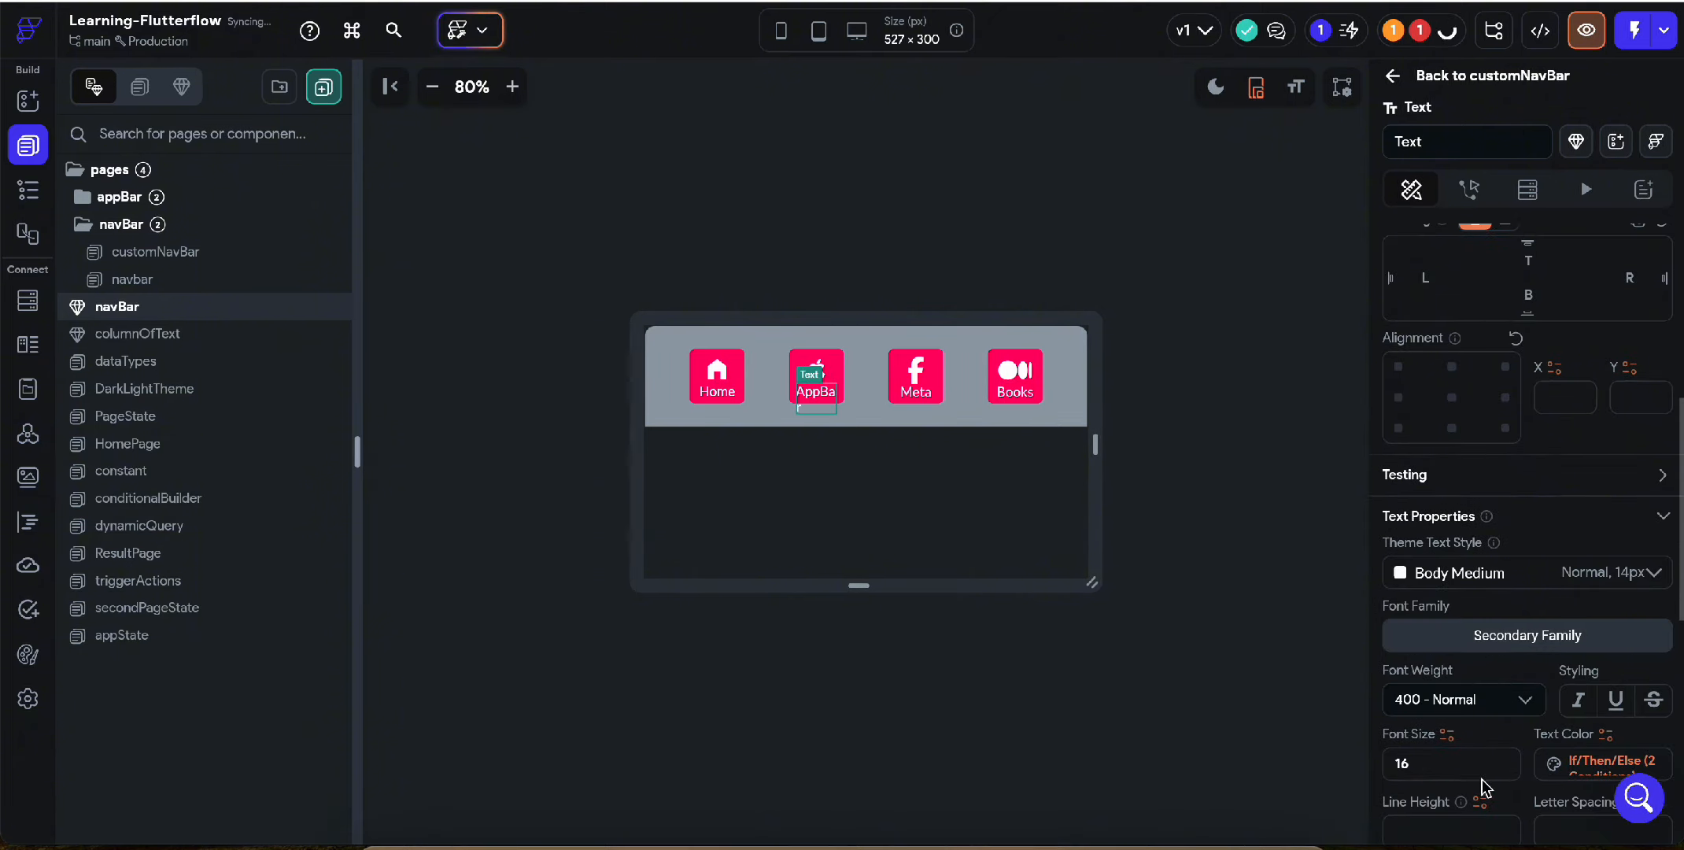
{"action": "left_click", "coordinate": [1448, 763]}
{"action": "key", "text": "BackSpace"}
{"action": "type", "text": "5"}
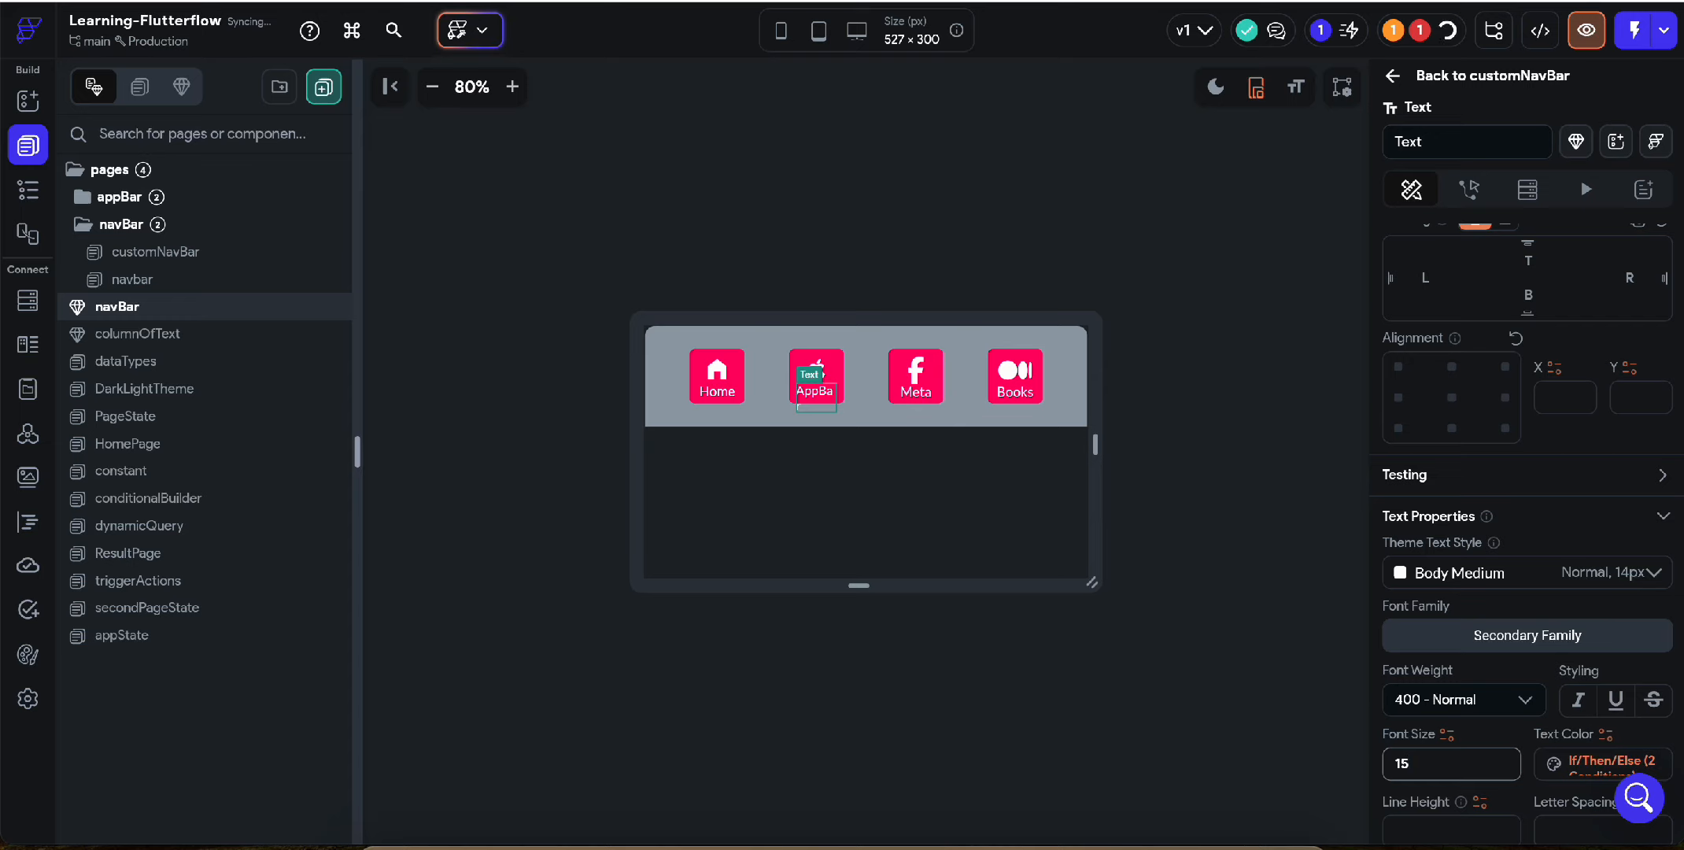
{"action": "key", "text": "BackSpace"}
{"action": "type", "text": "4"}
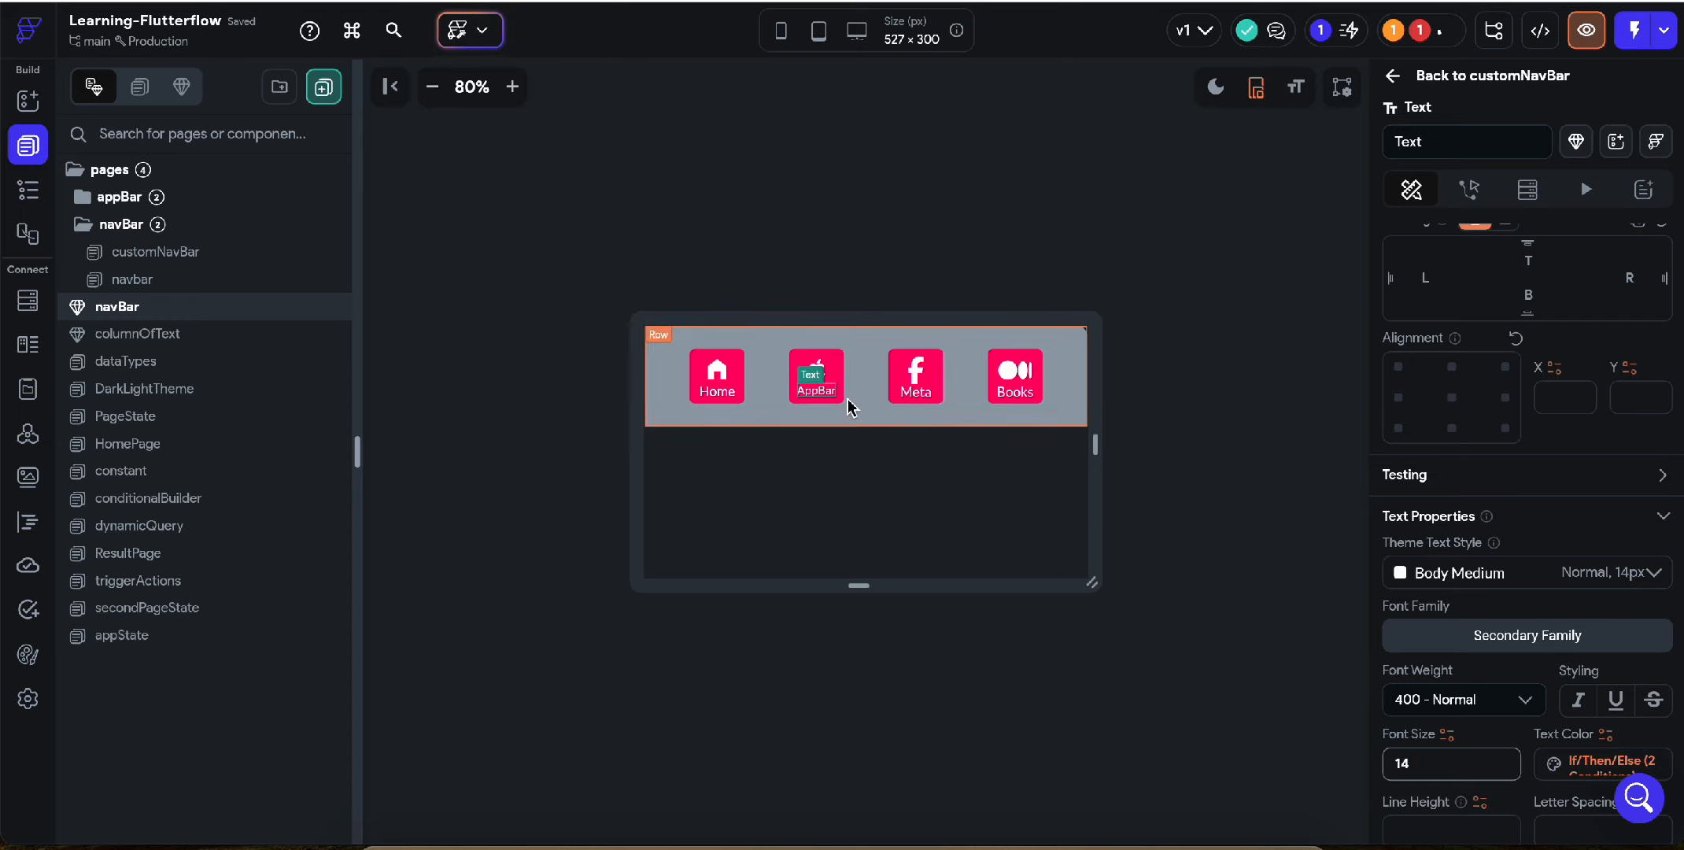
Step: Change the Meta label's text to CB
{"action": "left_click", "coordinate": [929, 397]}
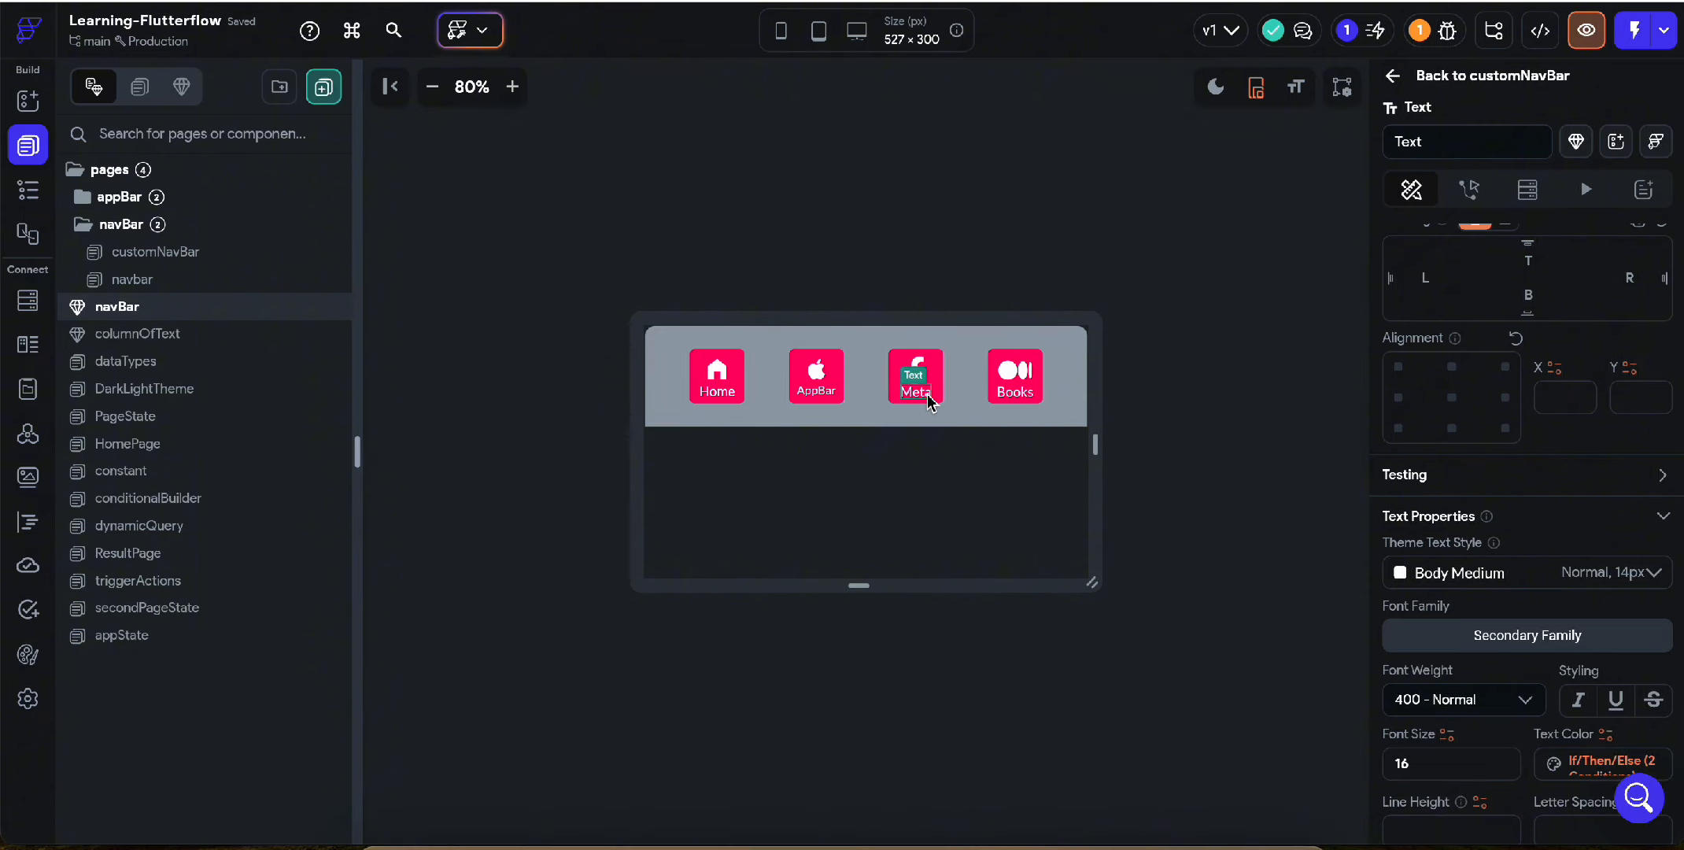
{"action": "left_click", "coordinate": [942, 394]}
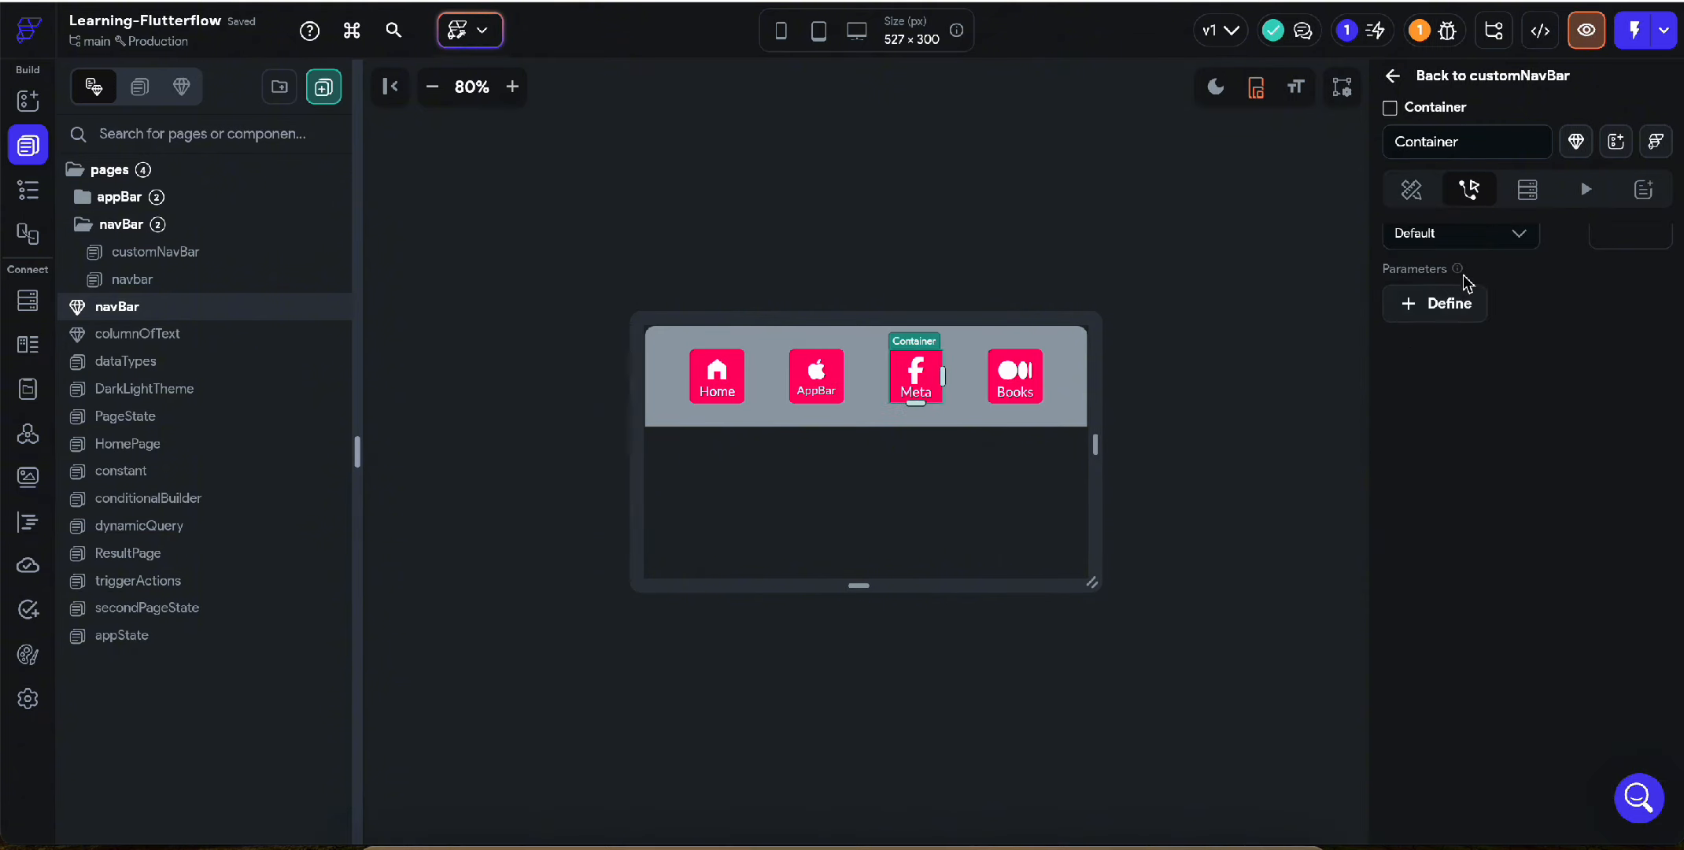
{"action": "left_click", "coordinate": [915, 392]}
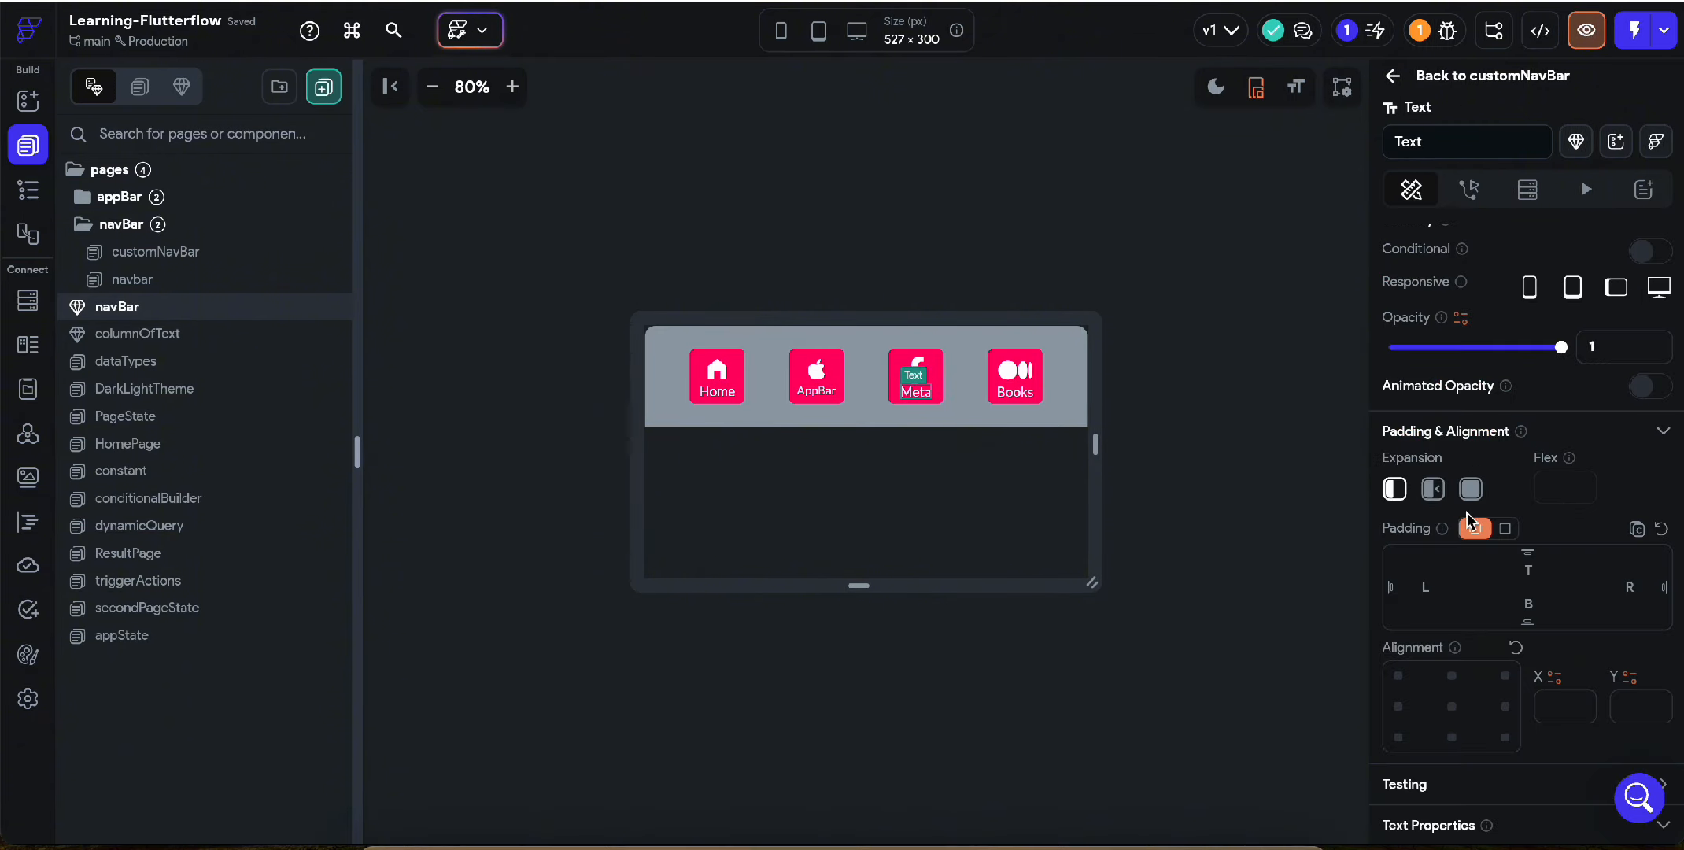
{"action": "scroll", "coordinate": [1467, 512], "scroll_direction": "up", "scroll_amount": 3}
{"action": "double_click", "coordinate": [1424, 344]}
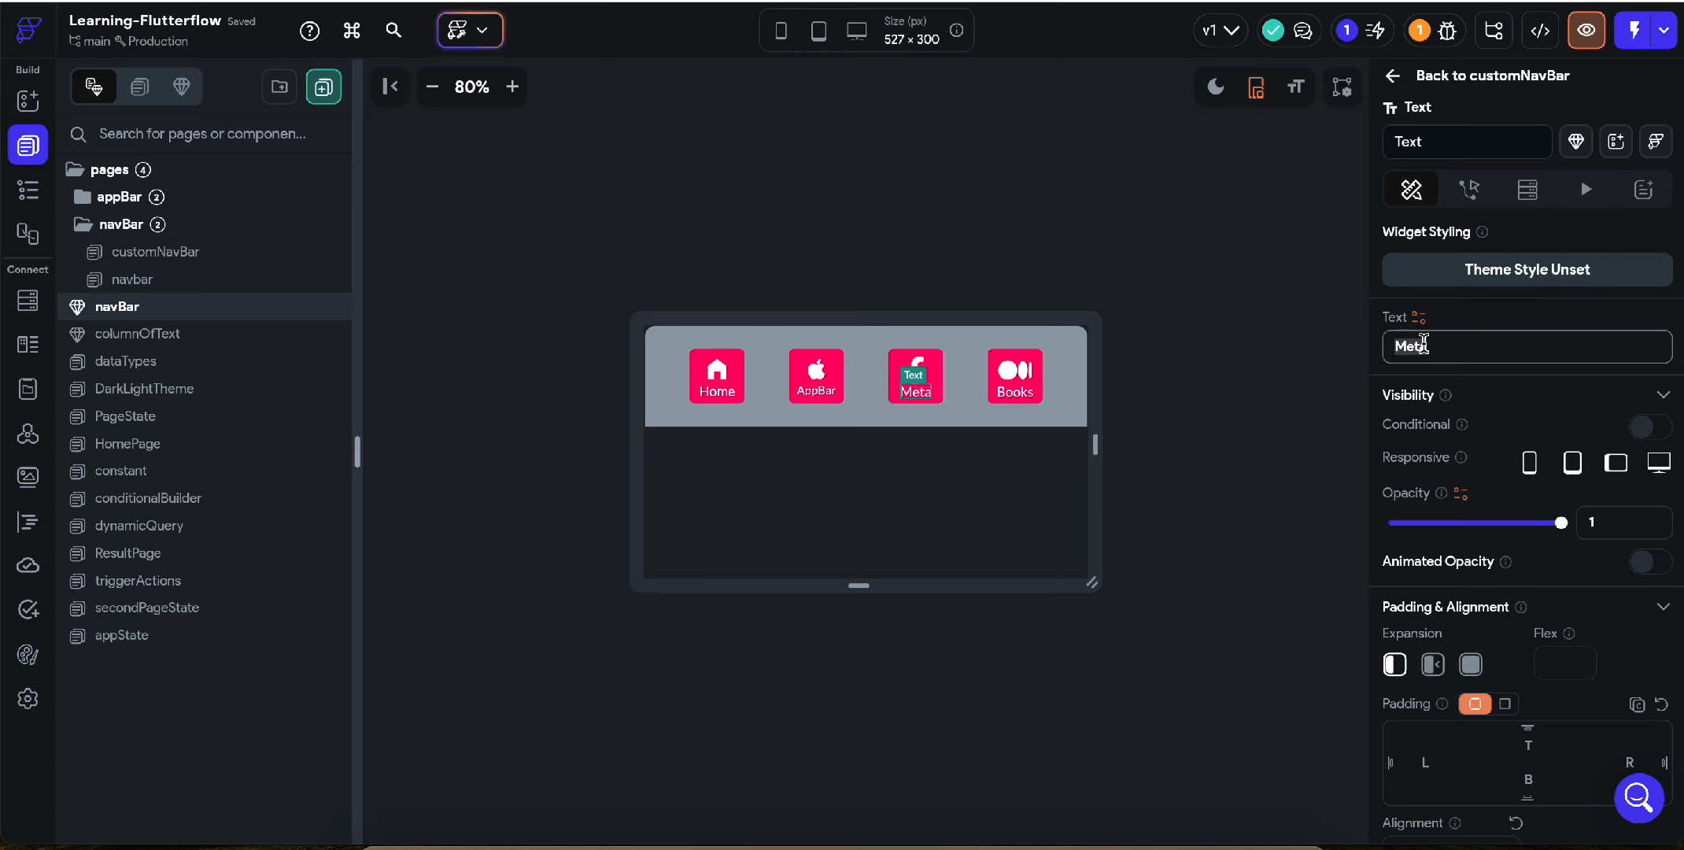
{"action": "type", "text": "CB"}
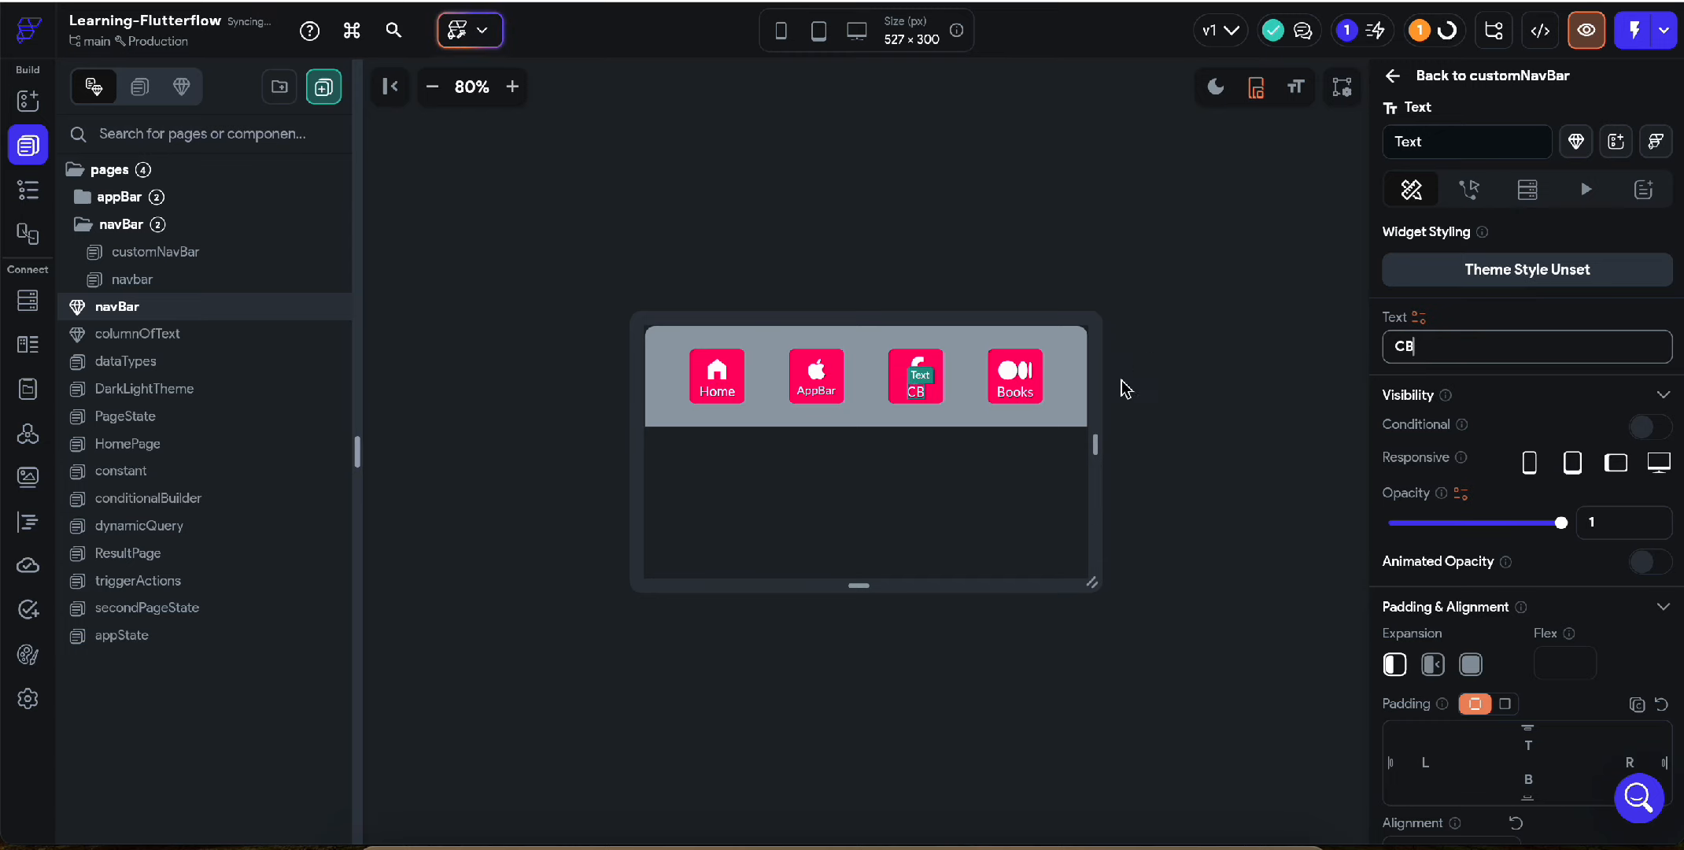
Step: Change the Books label's text to Theme and deselect it
{"action": "left_click", "coordinate": [1017, 391]}
{"action": "left_click", "coordinate": [1038, 386]}
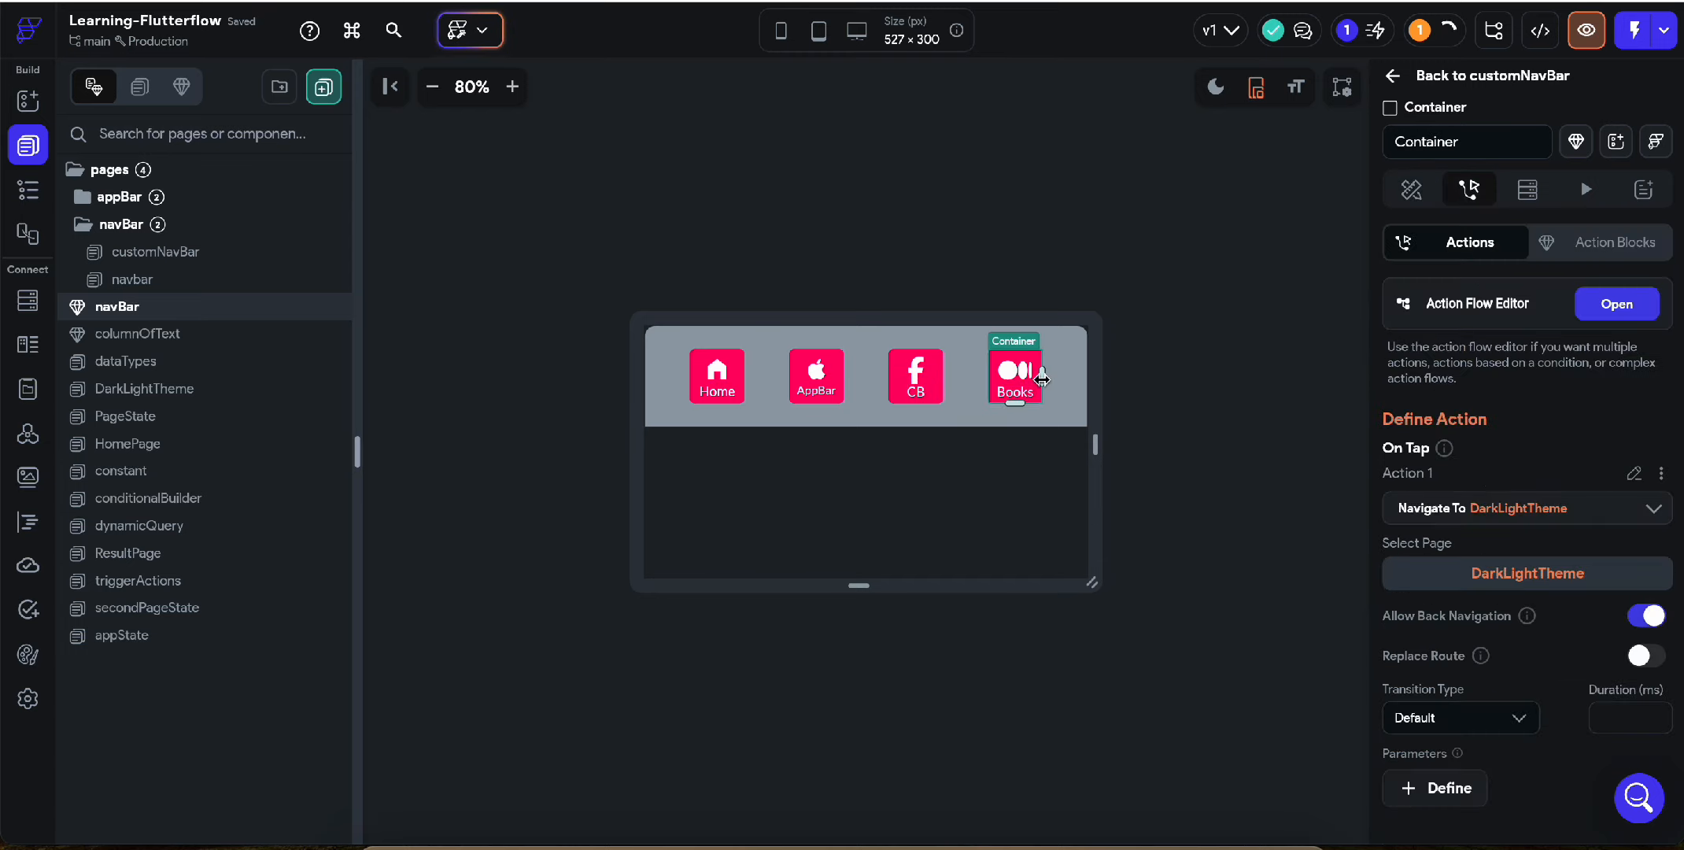
{"action": "left_click", "coordinate": [1020, 402]}
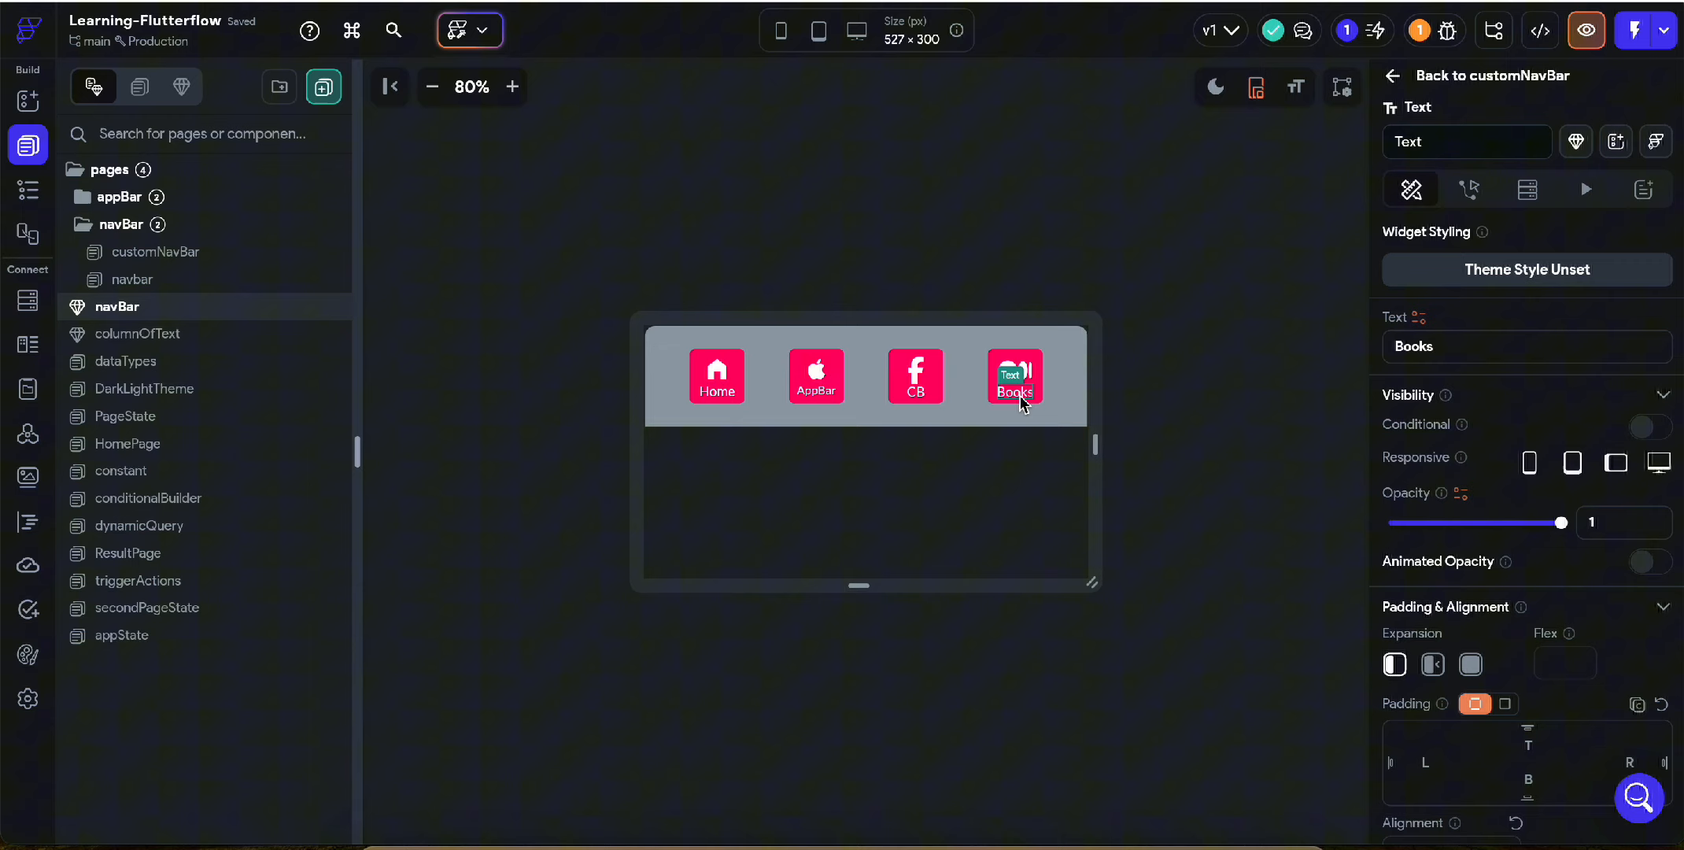
{"action": "double_click", "coordinate": [1412, 355]}
{"action": "type", "text": "Theme"}
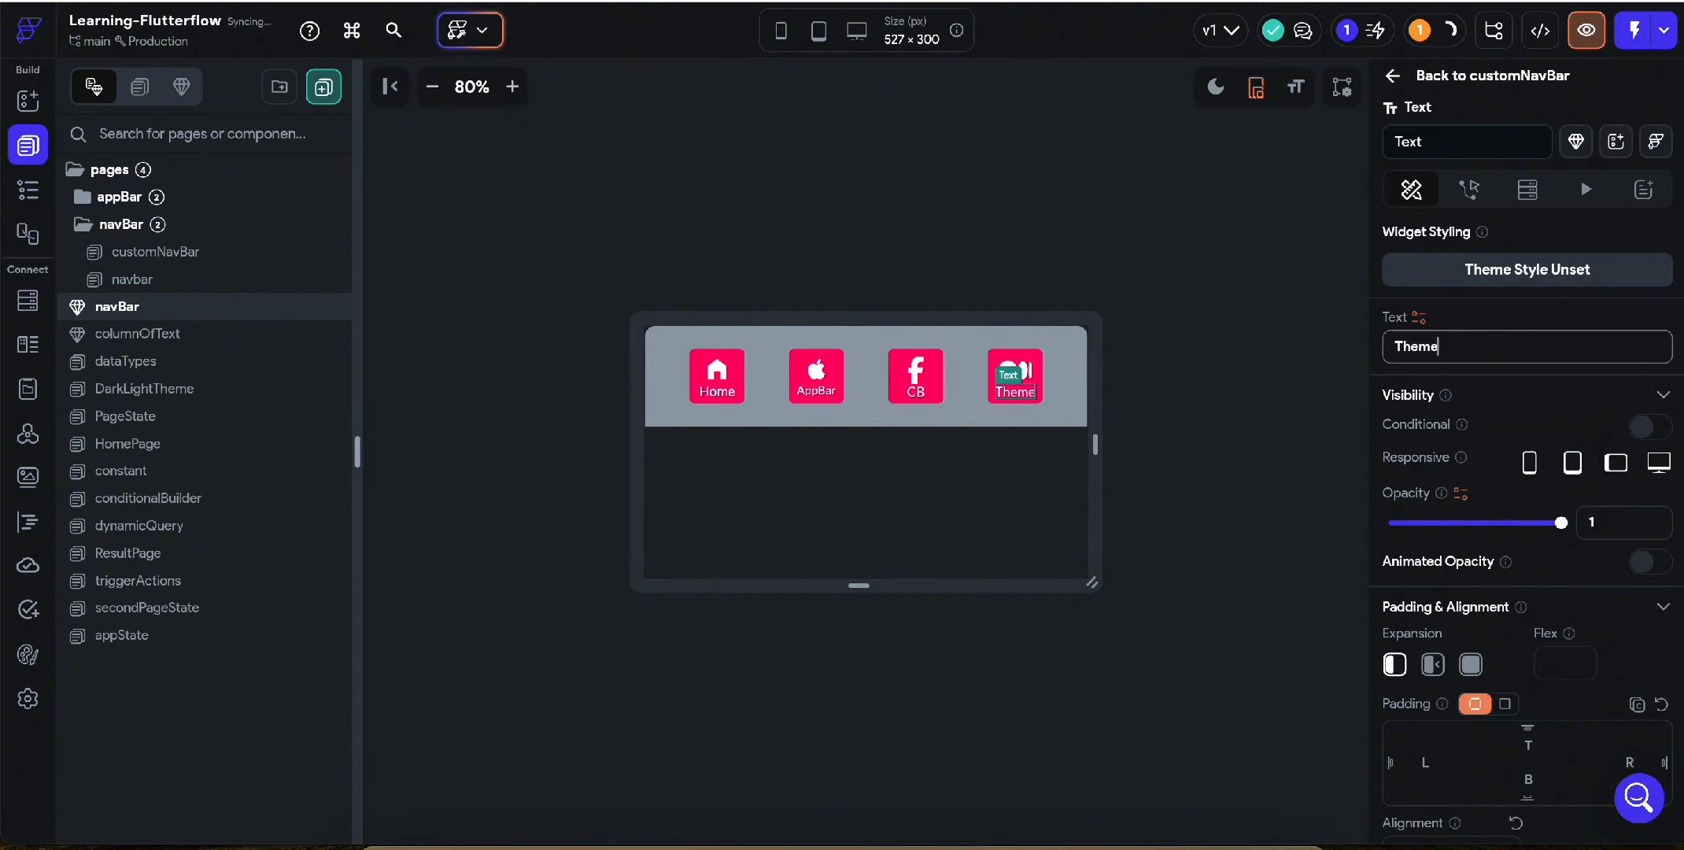
{"action": "left_click", "coordinate": [1225, 398]}
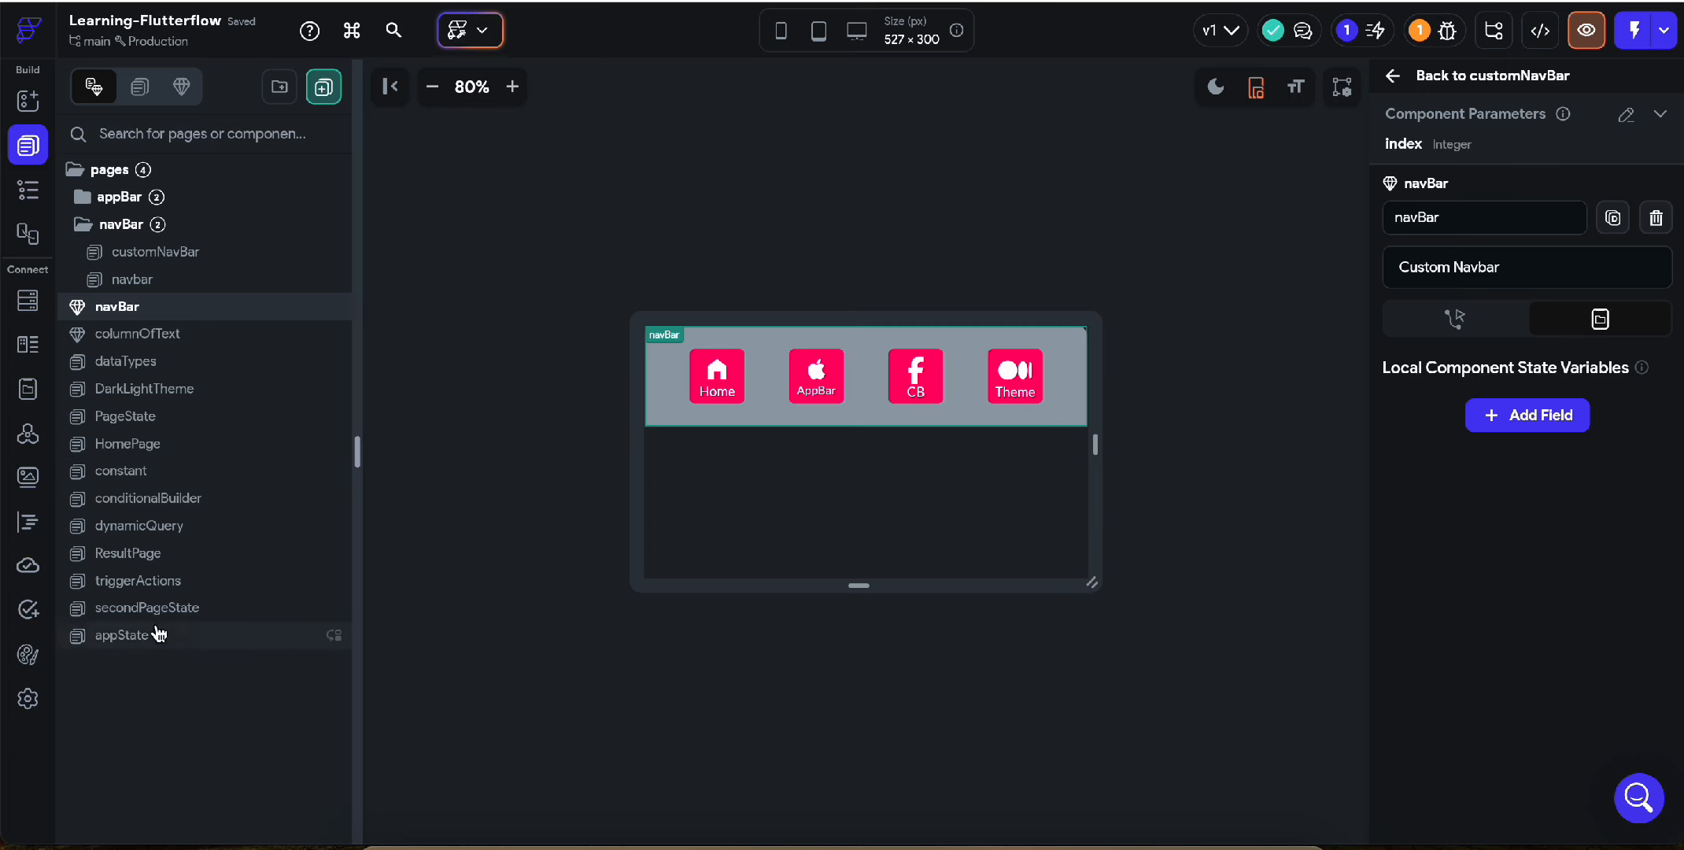
Step: Open the HomePage and wrap its main body Column, beside the Drawer and AppBar, in a Stack
{"action": "left_click", "coordinate": [171, 447]}
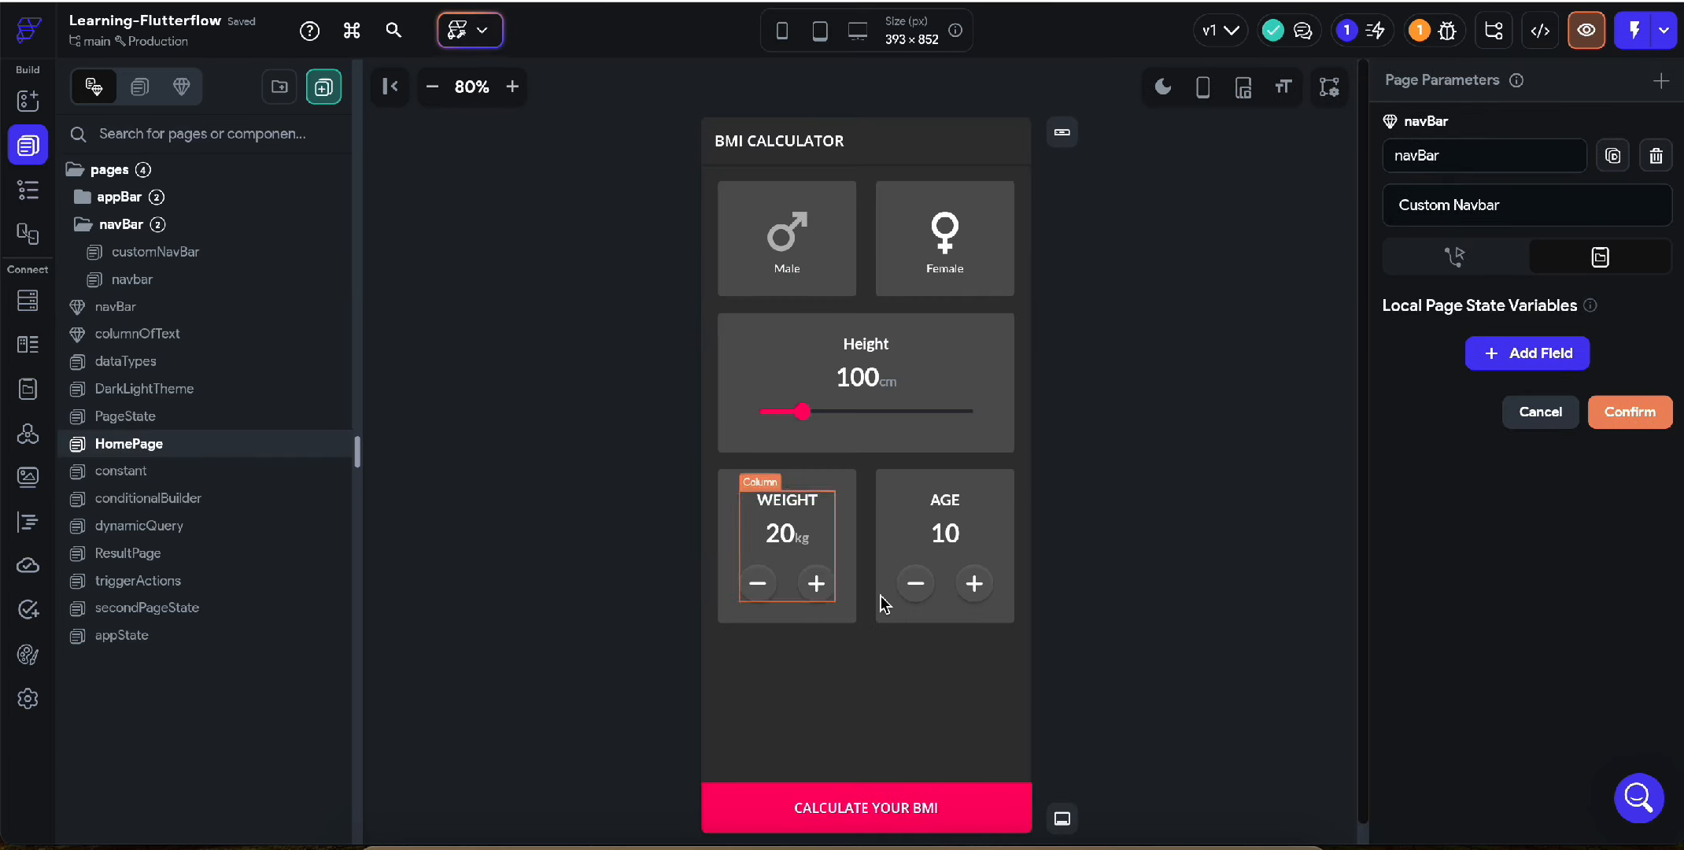
{"action": "scroll", "coordinate": [883, 598], "scroll_direction": "down", "scroll_amount": 1}
{"action": "left_click", "coordinate": [734, 766]}
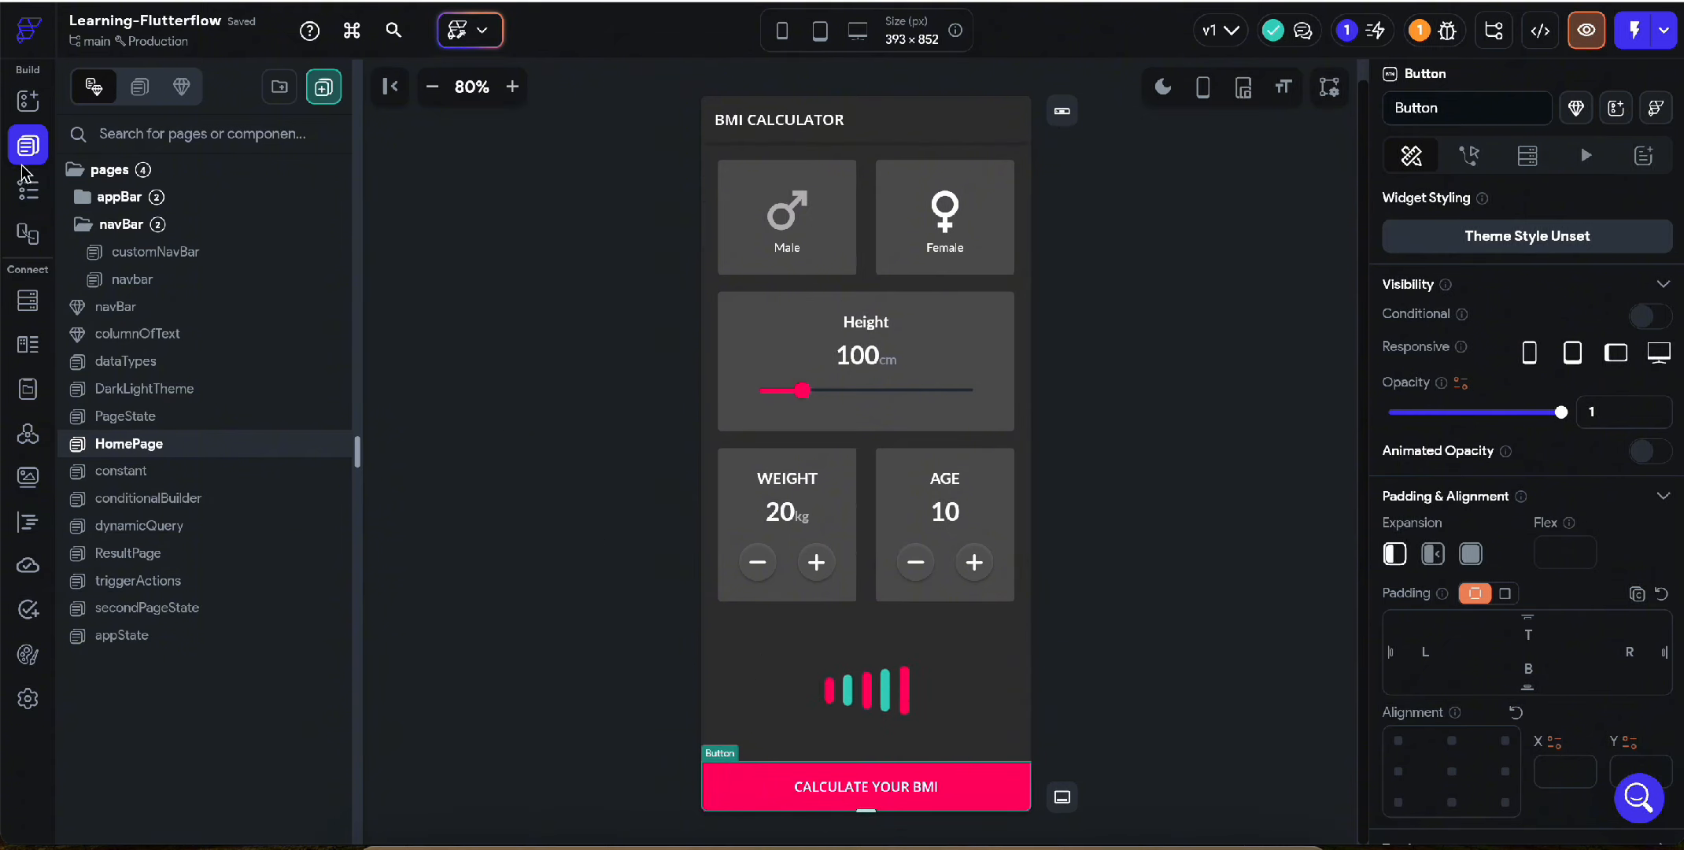
{"action": "left_click", "coordinate": [26, 191]}
{"action": "left_click", "coordinate": [201, 230]}
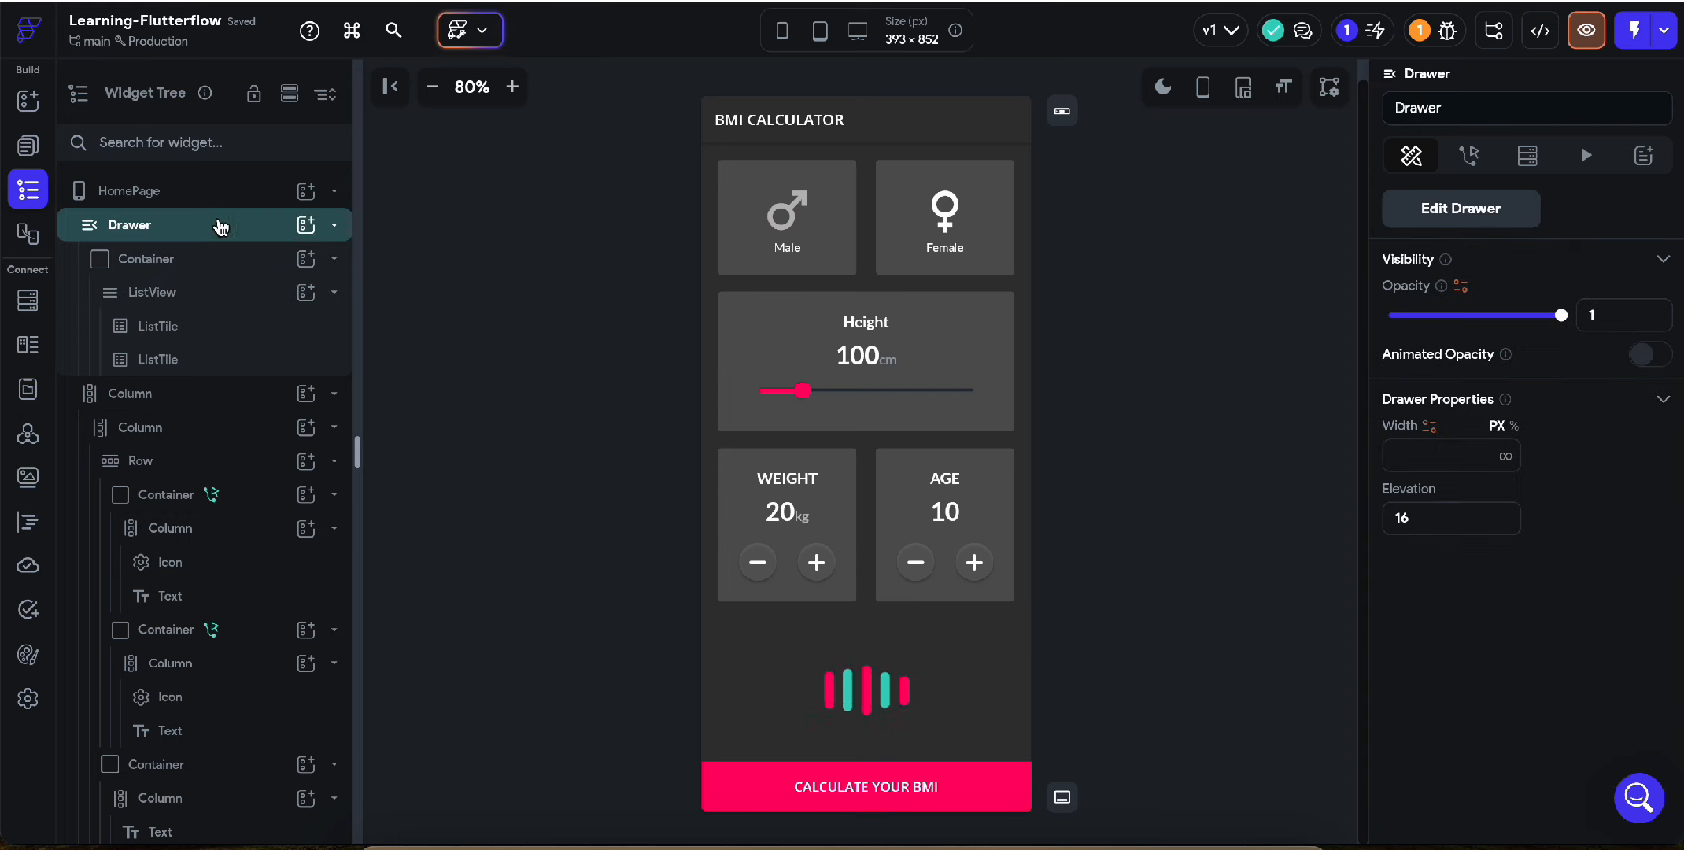
{"action": "left_click", "coordinate": [333, 225]}
{"action": "left_click", "coordinate": [186, 272]}
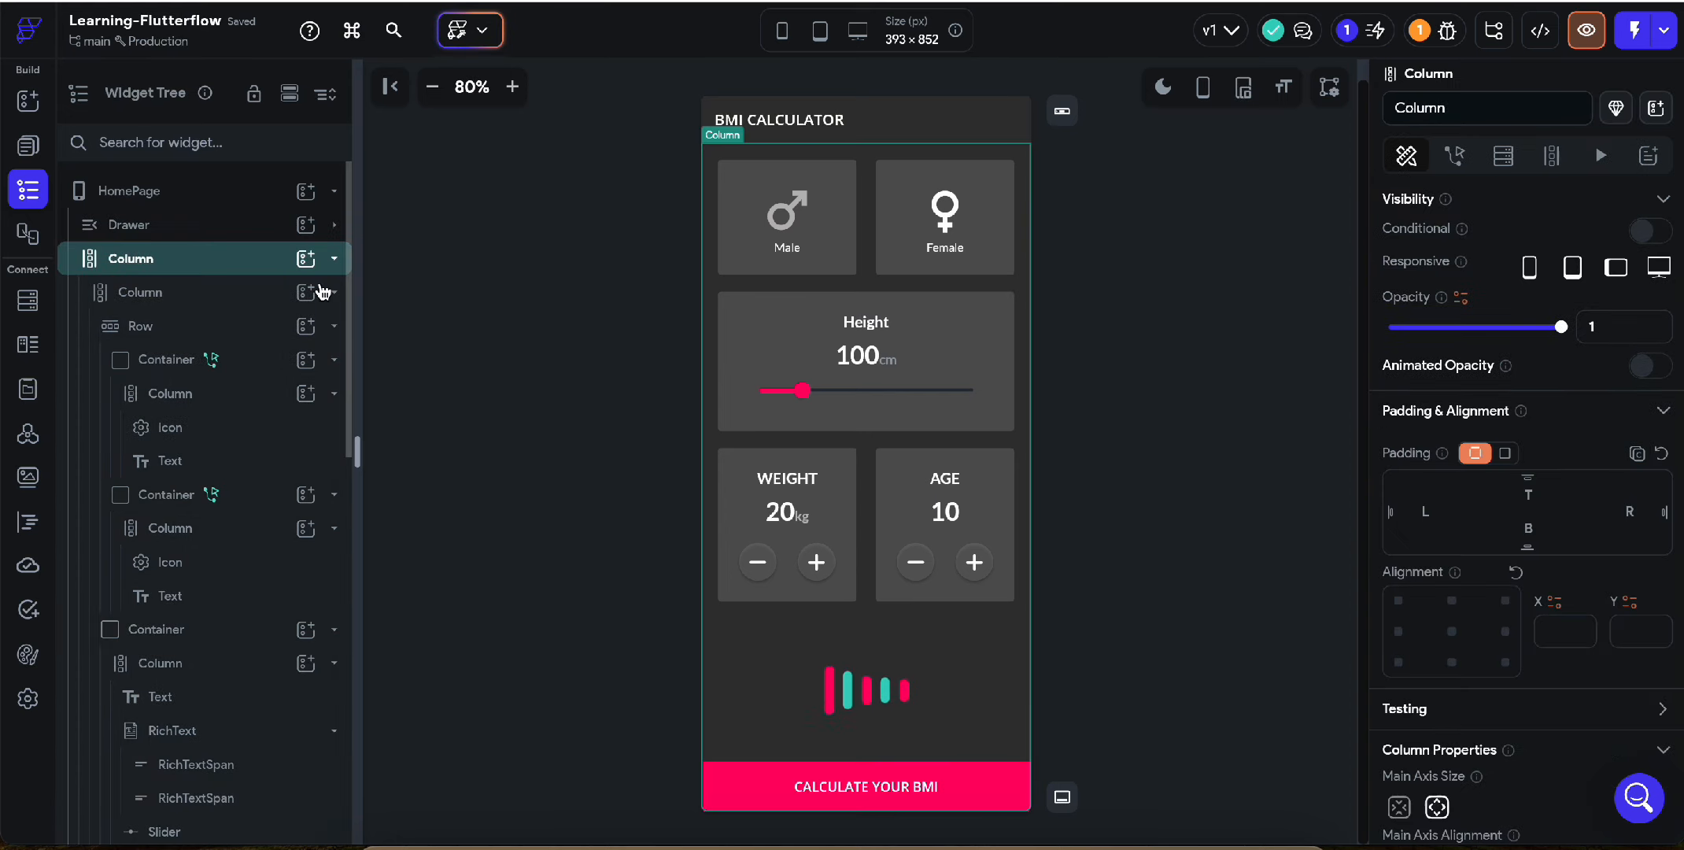
{"action": "left_click", "coordinate": [334, 259]}
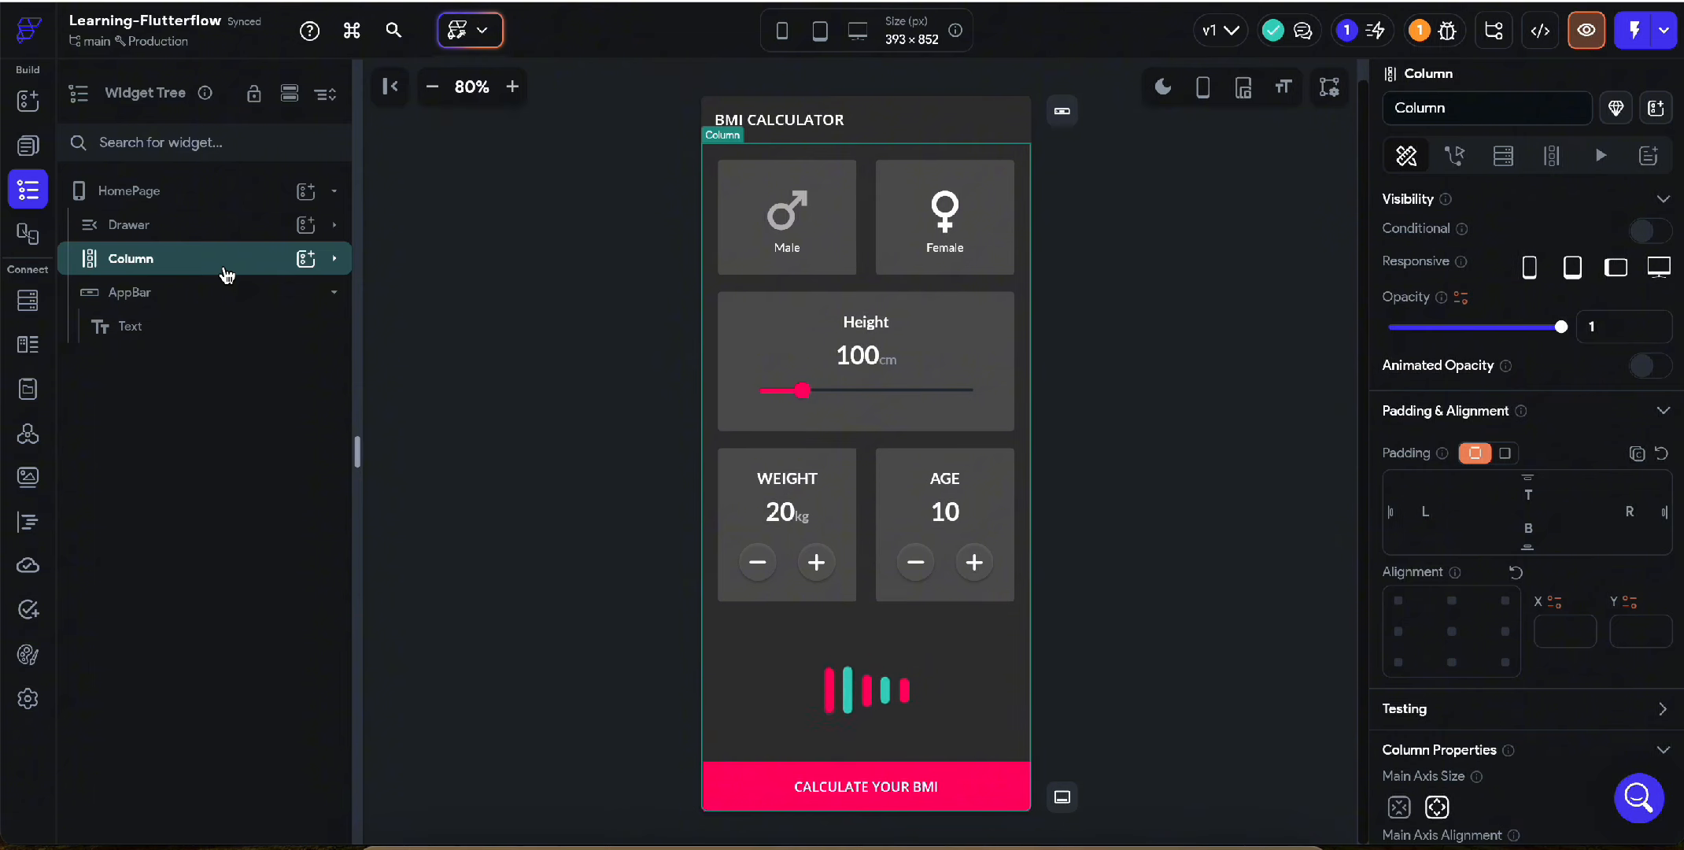
{"action": "right_click", "coordinate": [204, 271]}
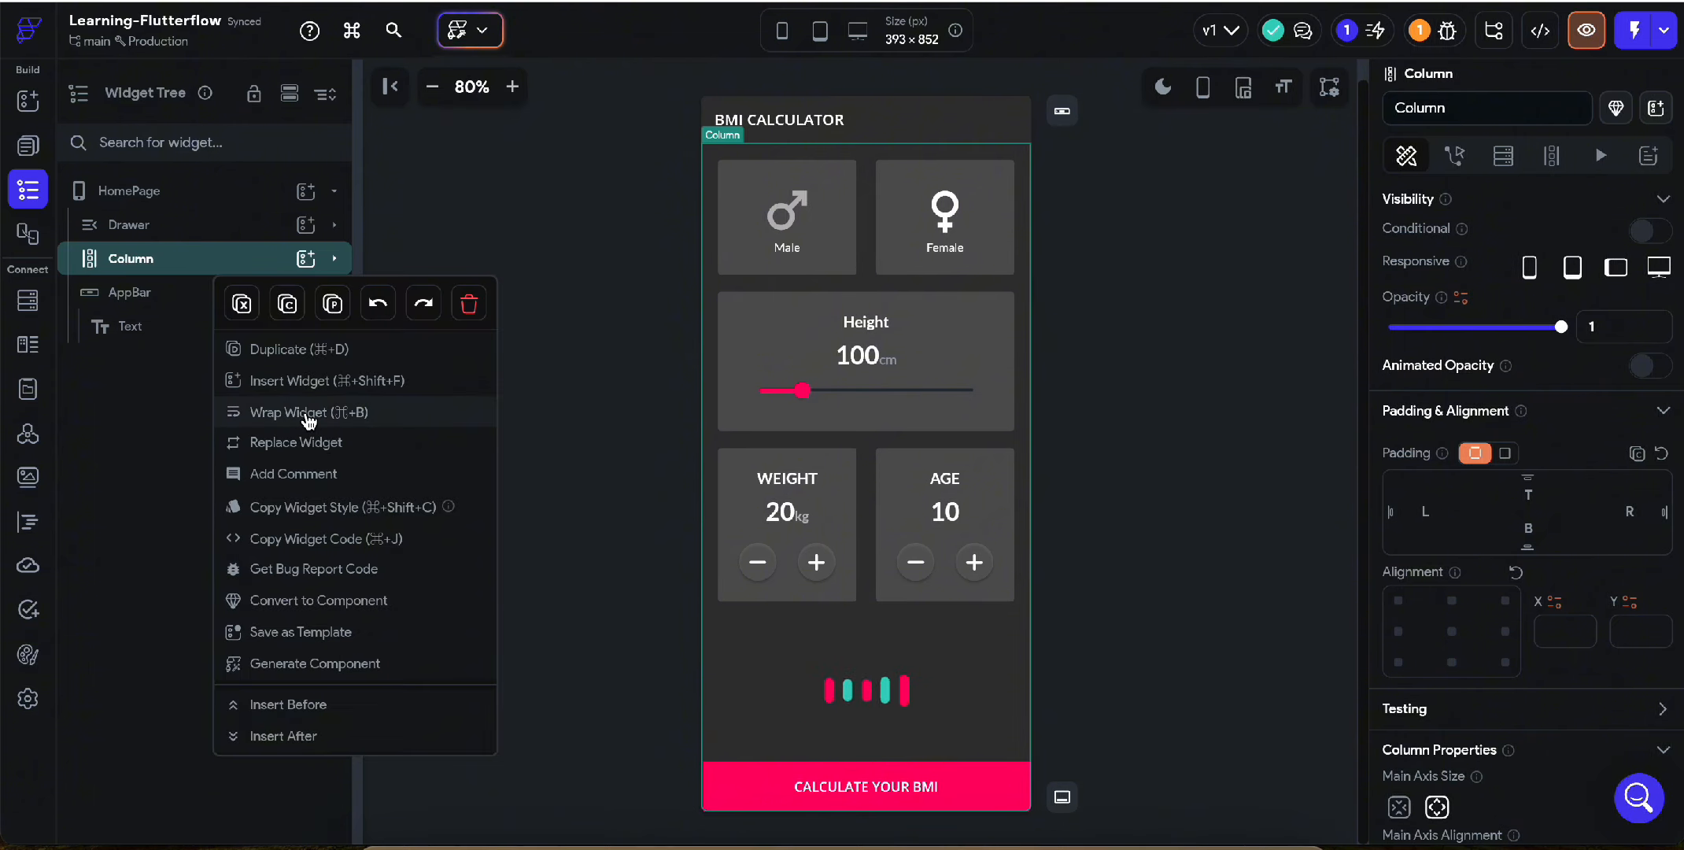
{"action": "left_click", "coordinate": [305, 411]}
{"action": "left_click", "coordinate": [687, 415]}
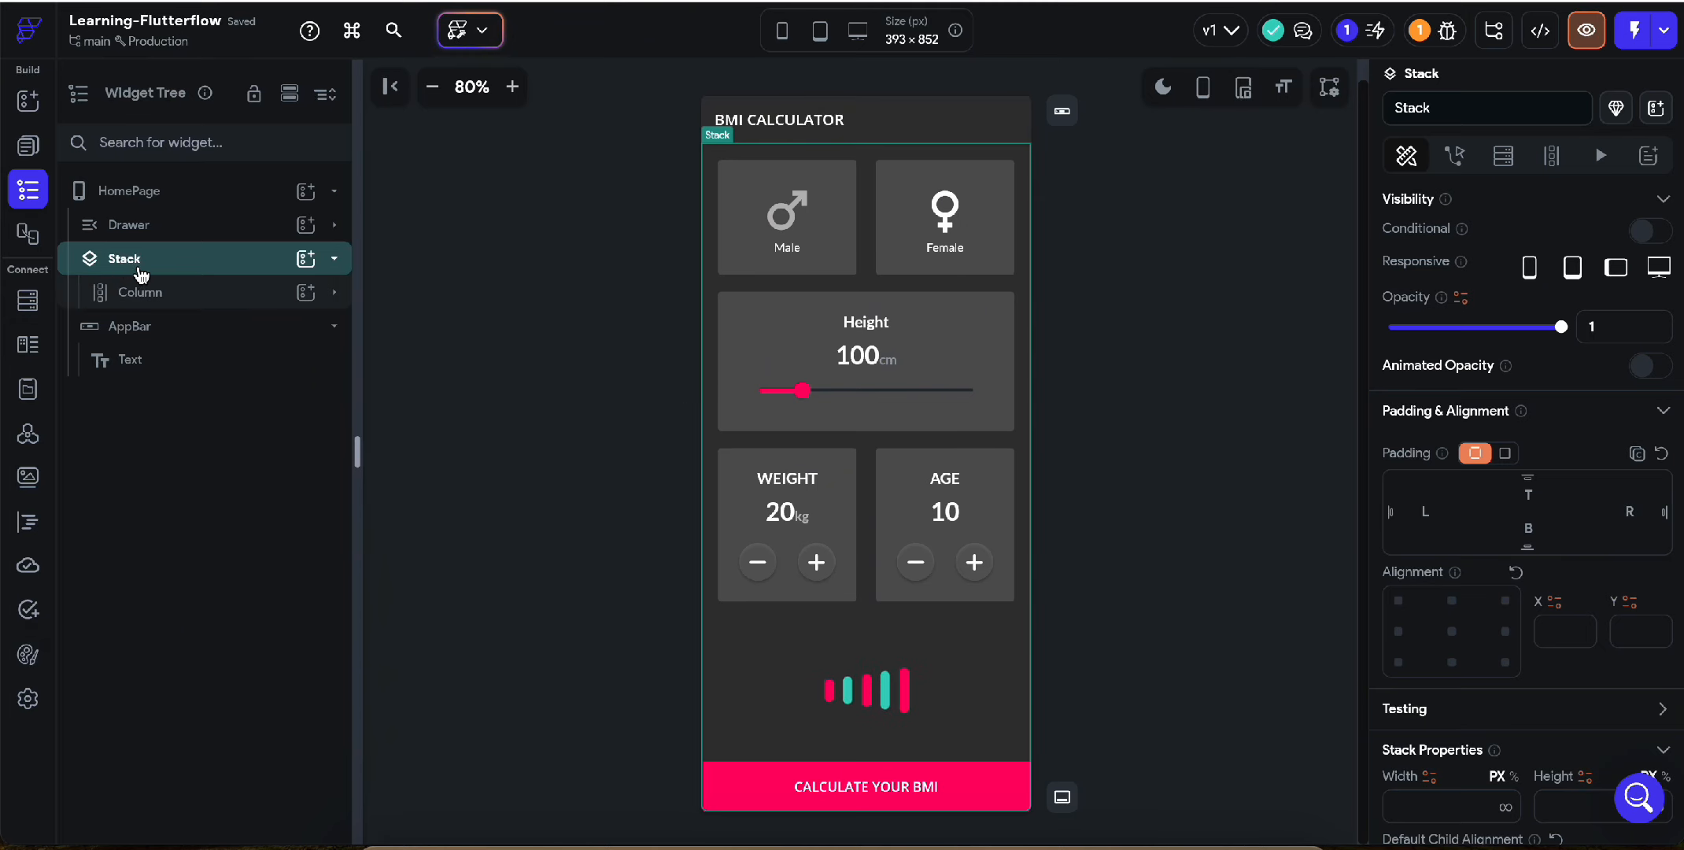
Step: Add the navBar component to the HomePage Stack and align it to the bottom centre
{"action": "left_click", "coordinate": [238, 298]}
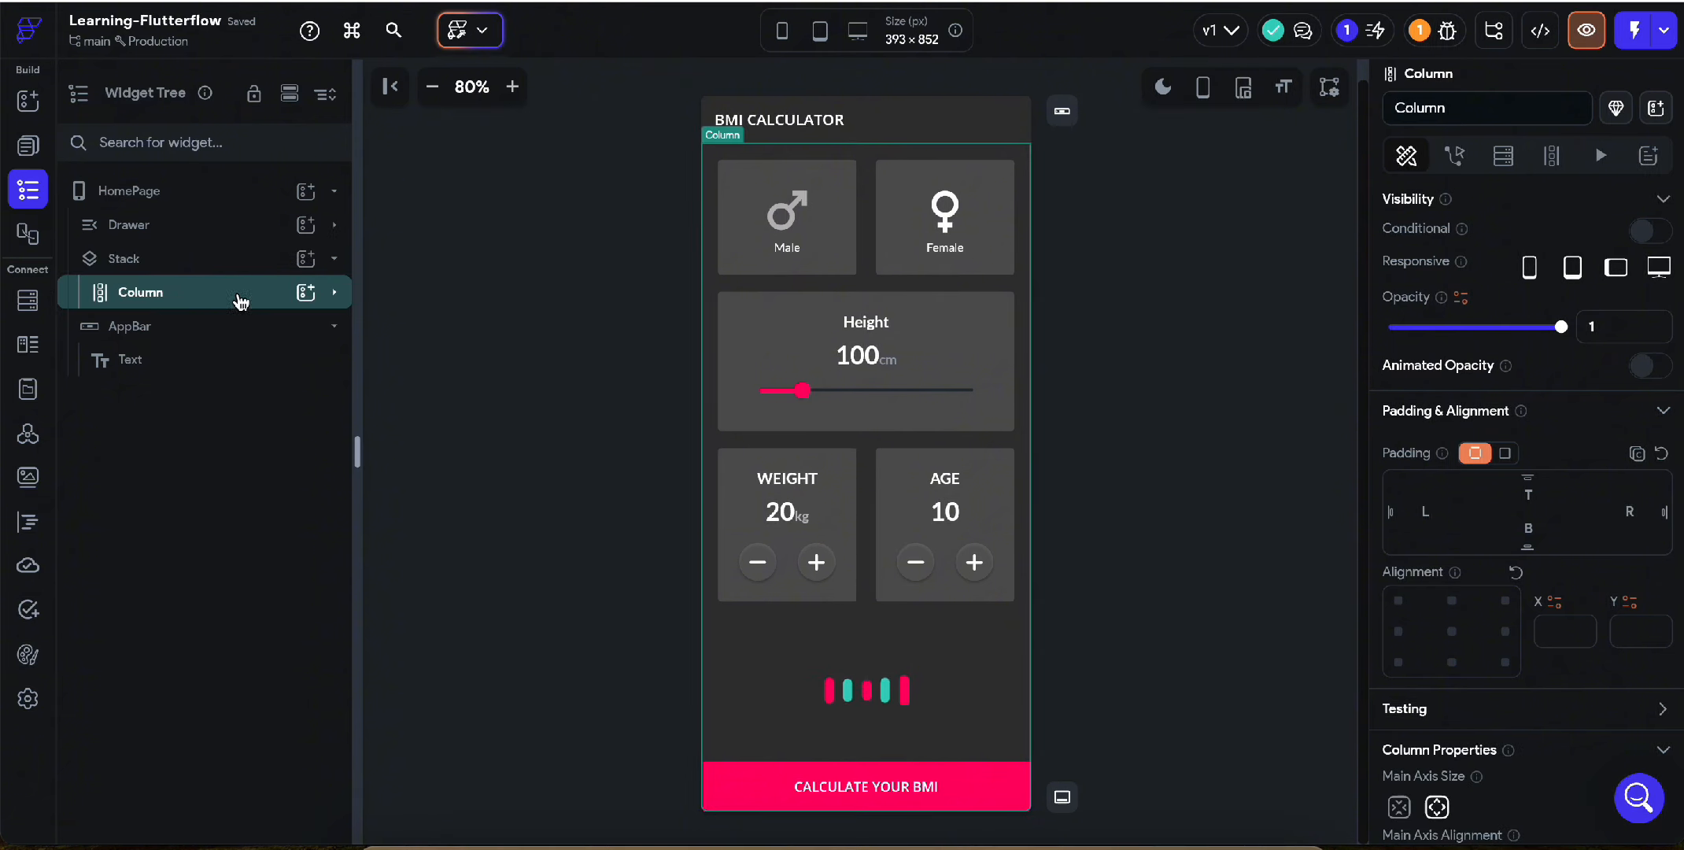
{"action": "left_click", "coordinate": [164, 264]}
{"action": "left_click", "coordinate": [306, 259]}
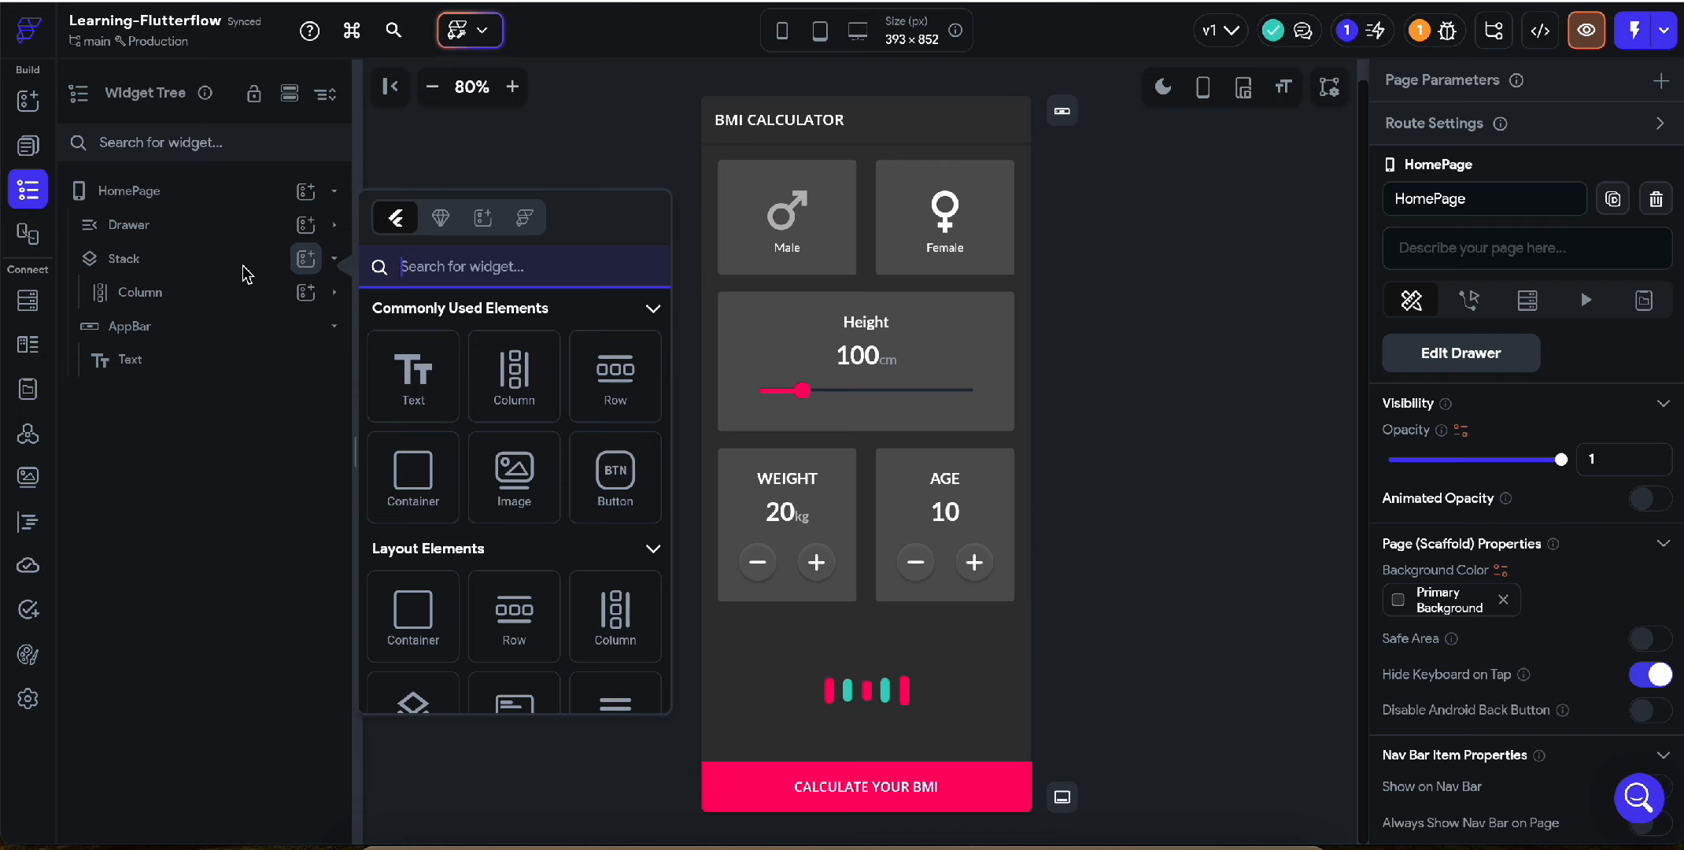
{"action": "left_click", "coordinate": [439, 218]}
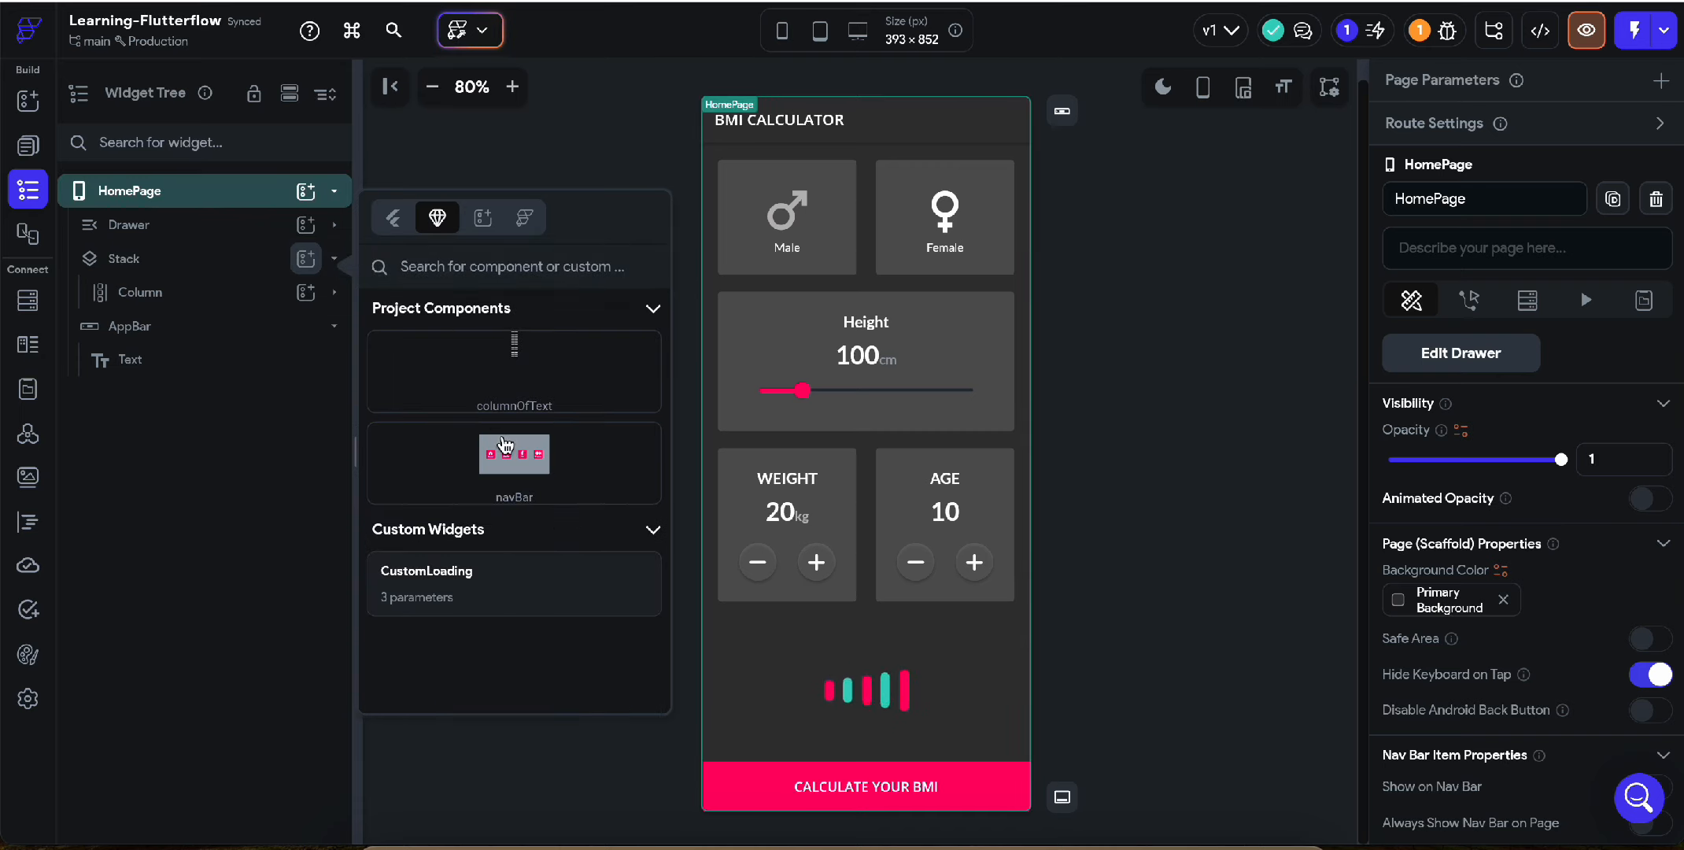
{"action": "left_click", "coordinate": [505, 447]}
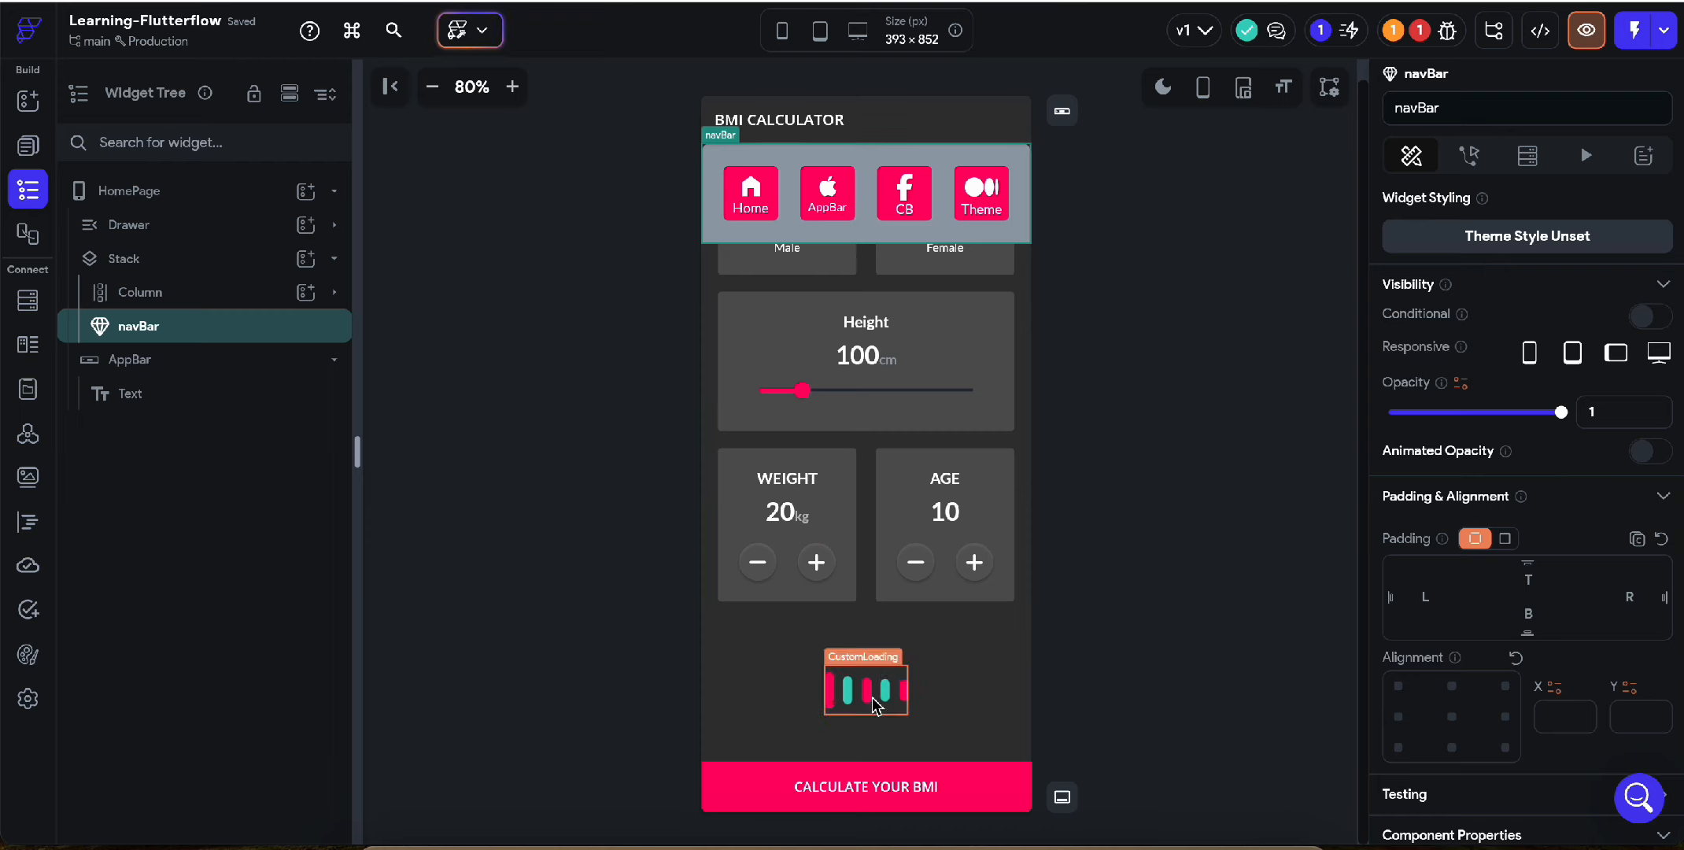
{"action": "scroll", "coordinate": [1483, 785], "scroll_direction": "down", "scroll_amount": 5}
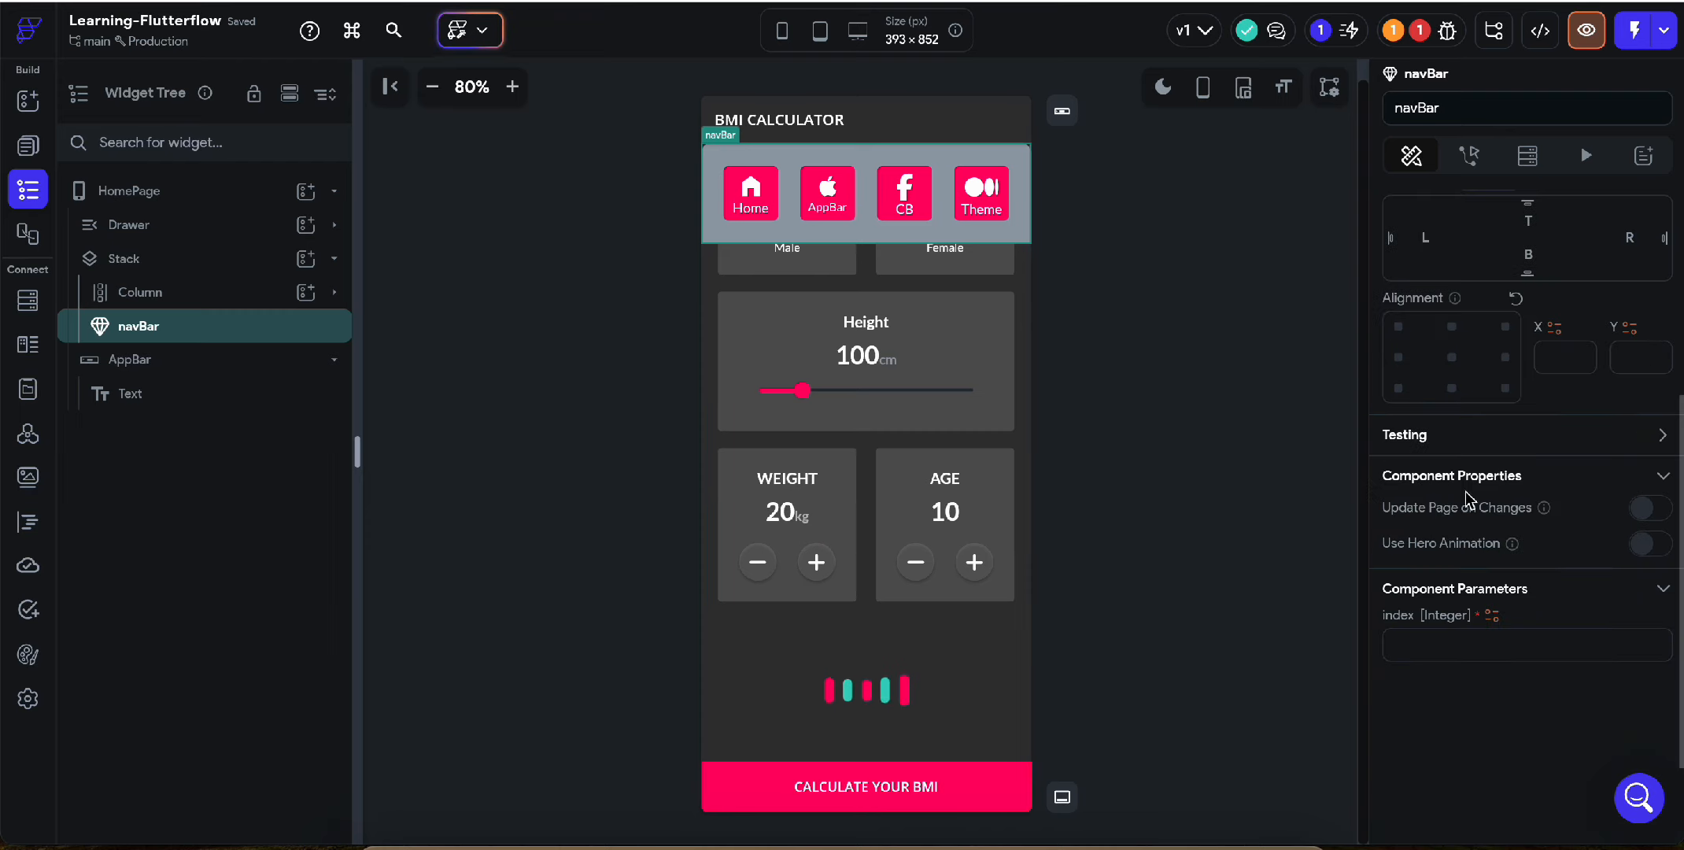
{"action": "left_click", "coordinate": [1453, 389]}
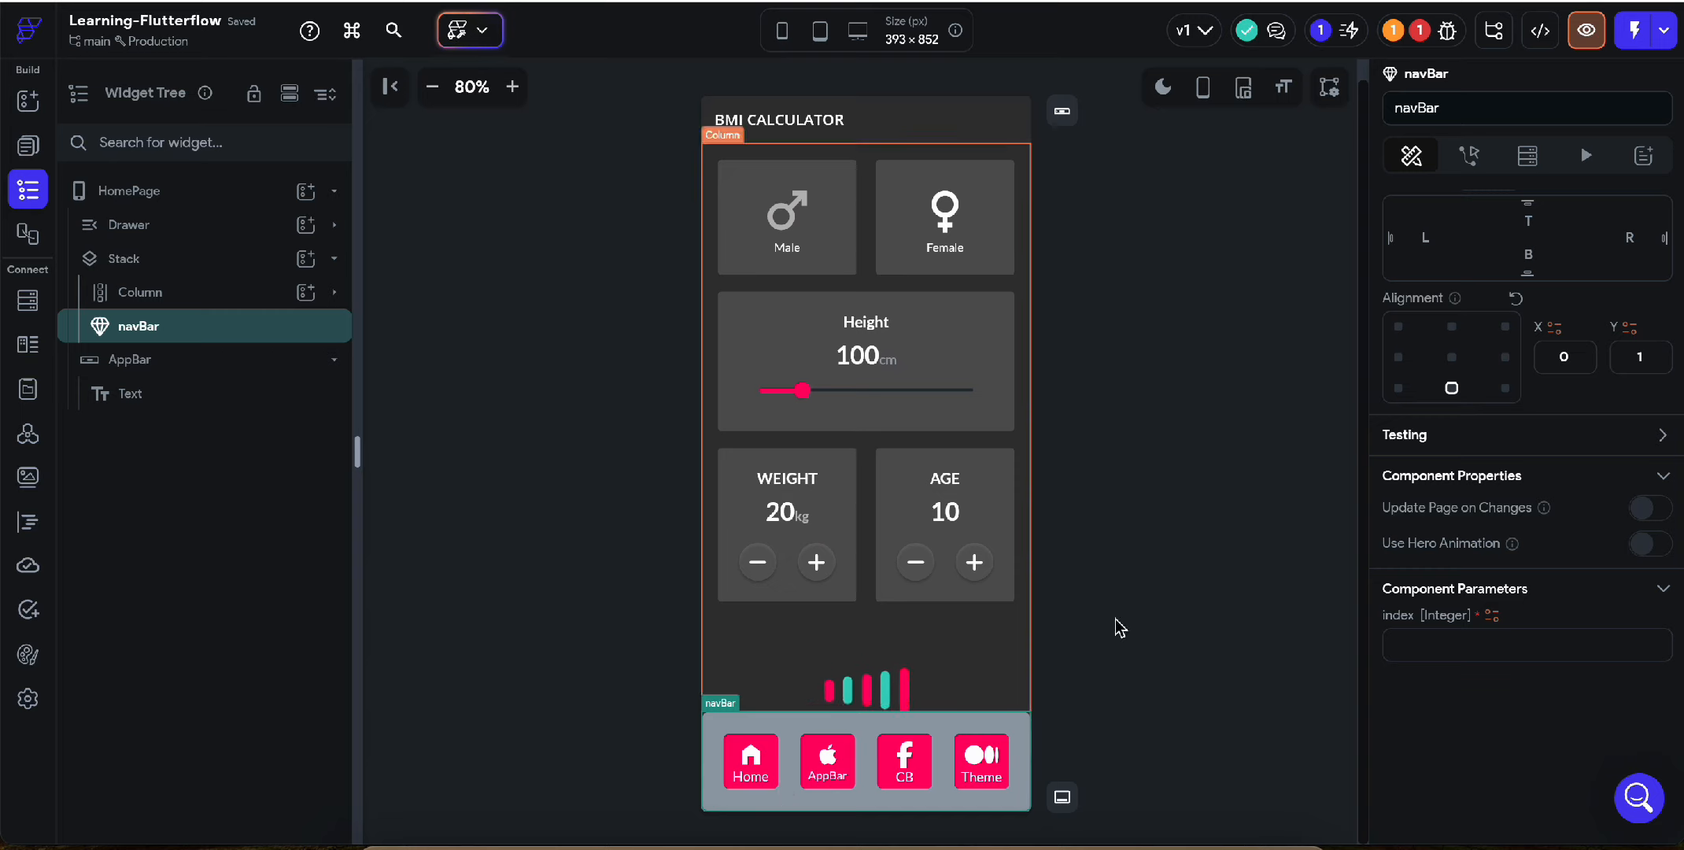
Step: Check the project's errors and set the HomePage navBar's index parameter to 0
{"action": "left_click", "coordinate": [1424, 43]}
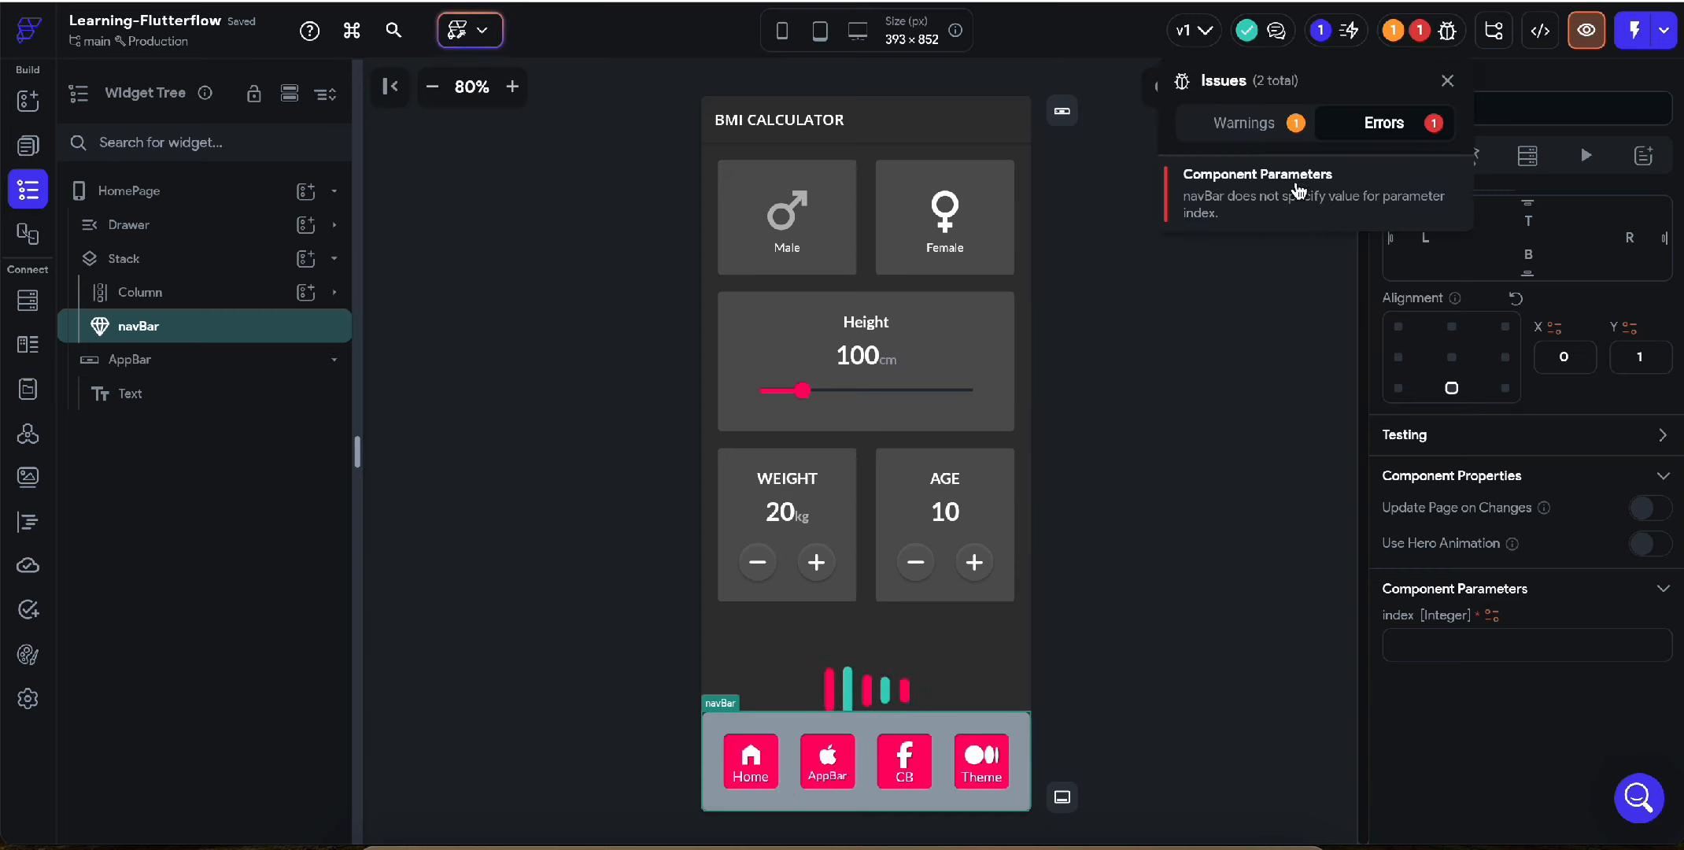
{"action": "left_click", "coordinate": [1227, 327]}
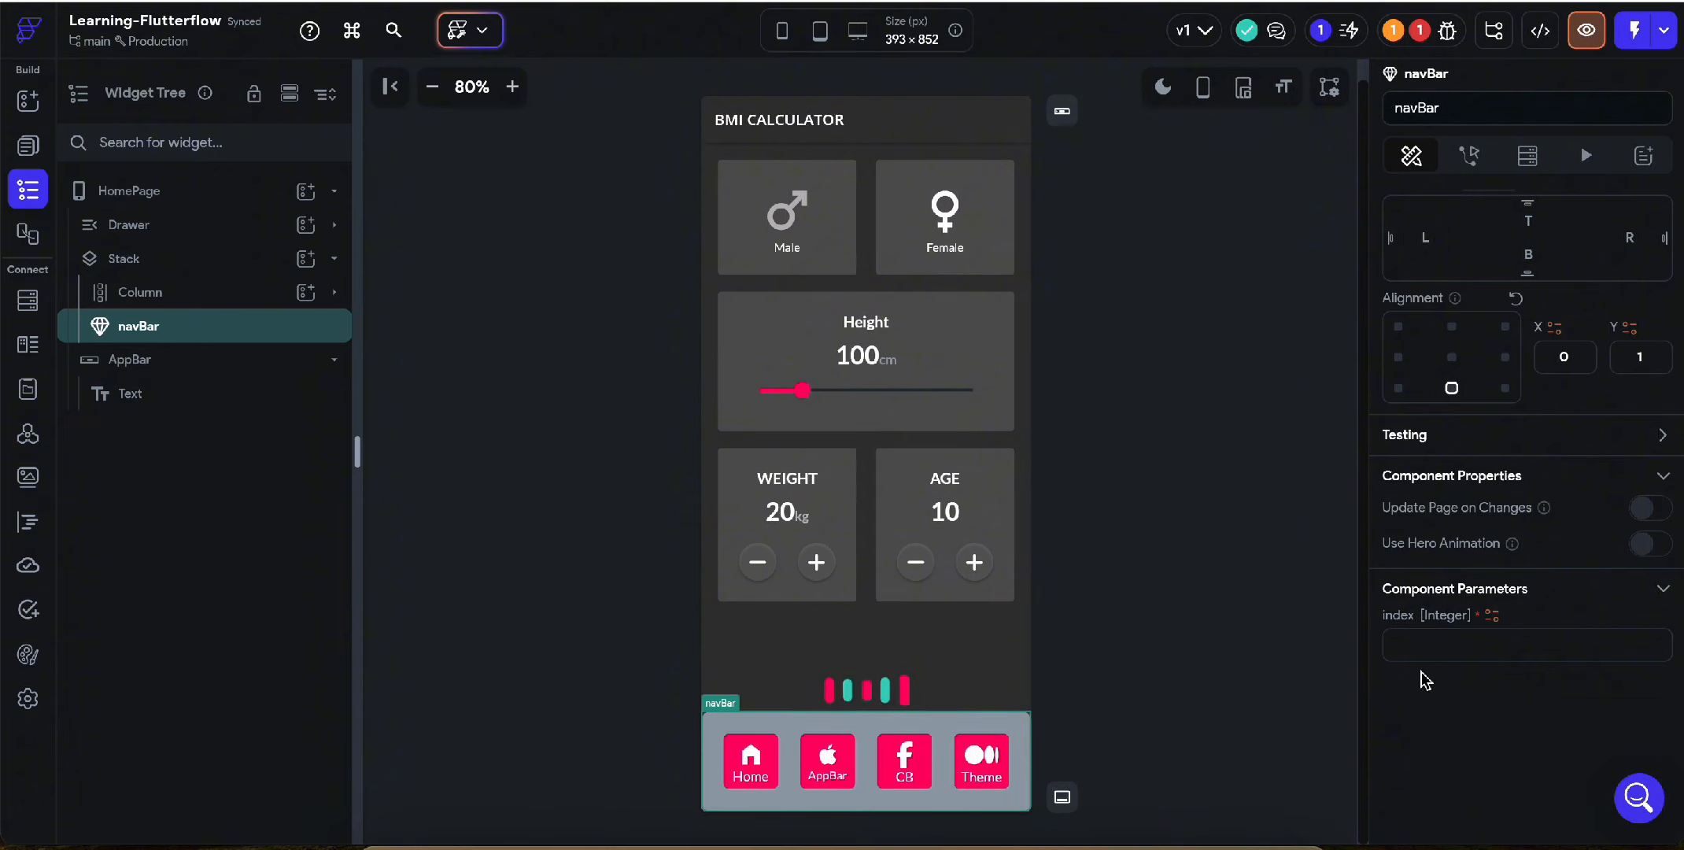
{"action": "left_click", "coordinate": [1452, 645]}
{"action": "type", "text": "0"}
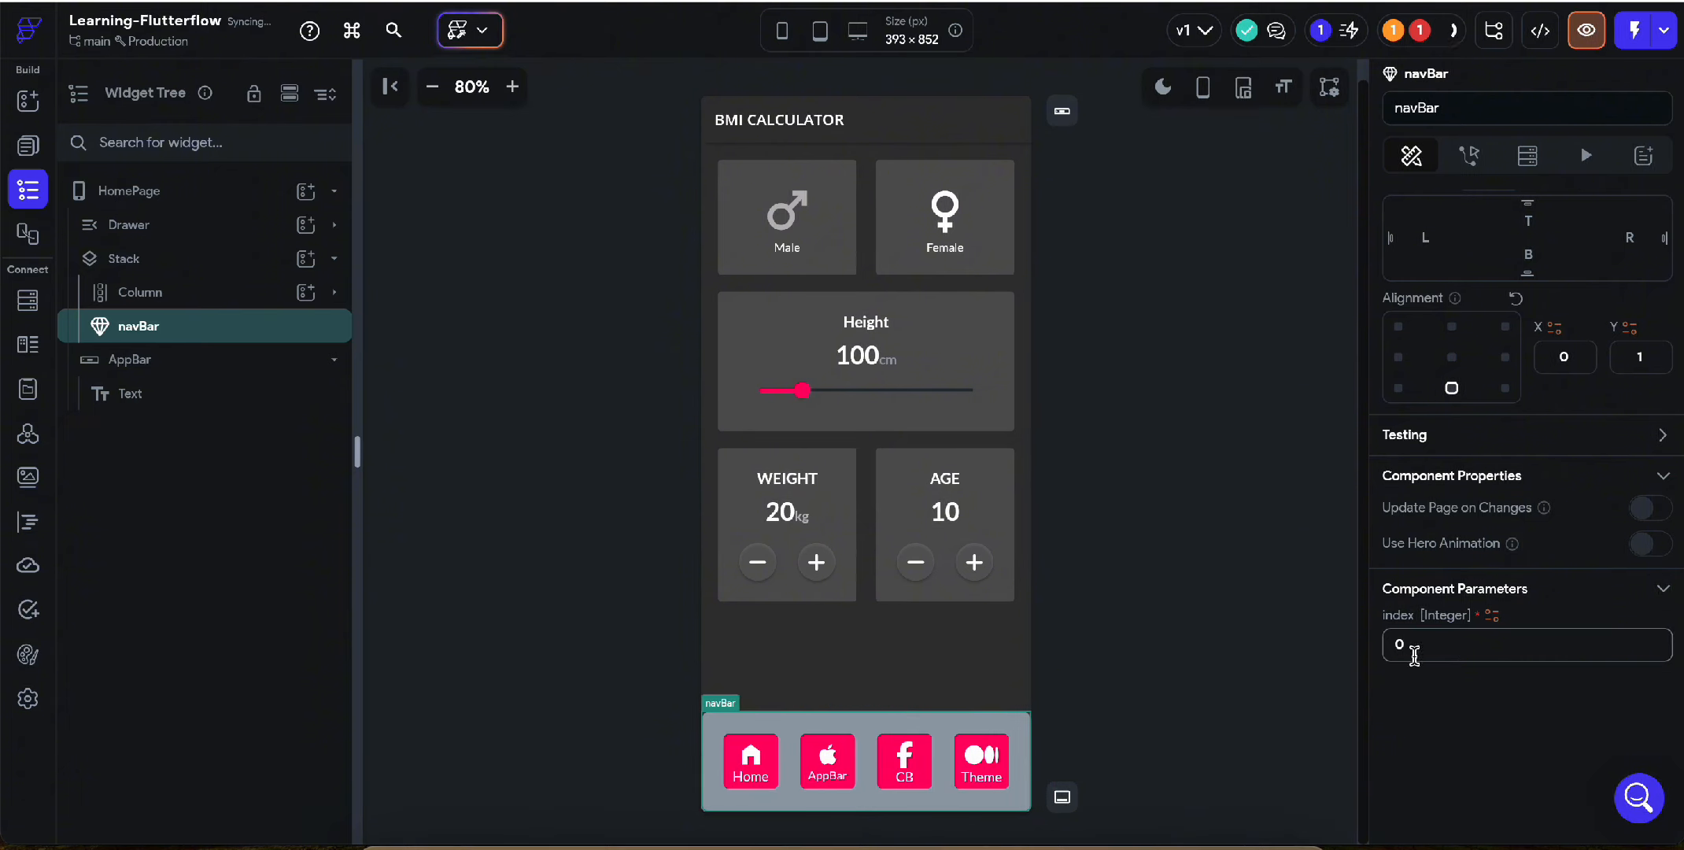
Step: Open the appBar page in the appBar folder and review its built-in Nav Bar properties
{"action": "left_click", "coordinate": [28, 145]}
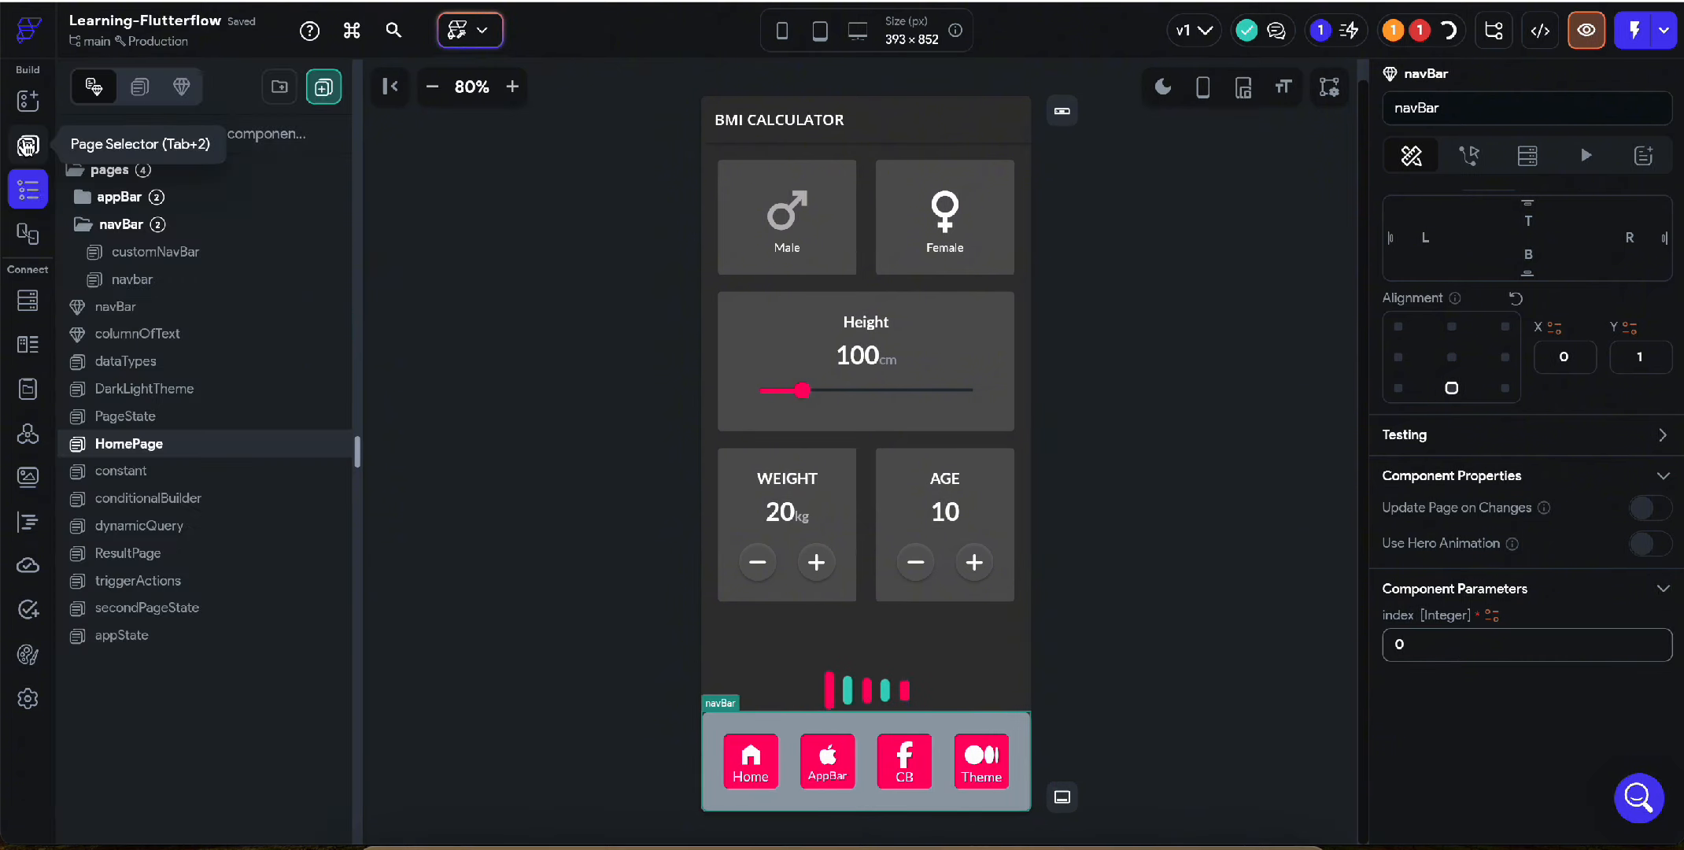
{"action": "left_click", "coordinate": [182, 203]}
{"action": "left_click", "coordinate": [169, 226]}
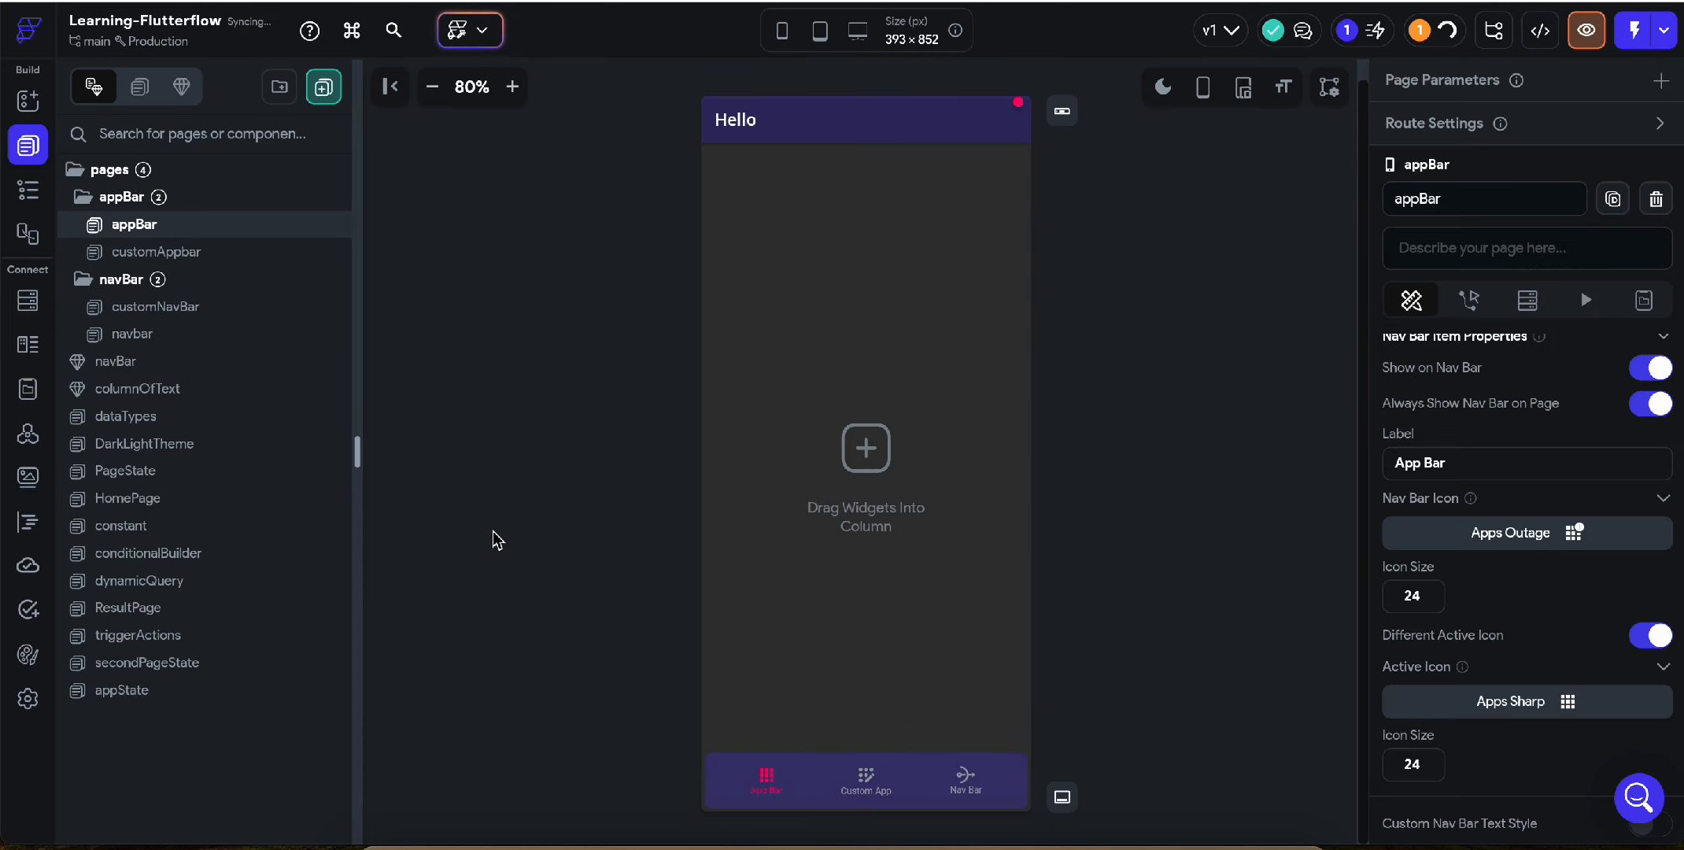
{"action": "left_click", "coordinate": [1063, 796]}
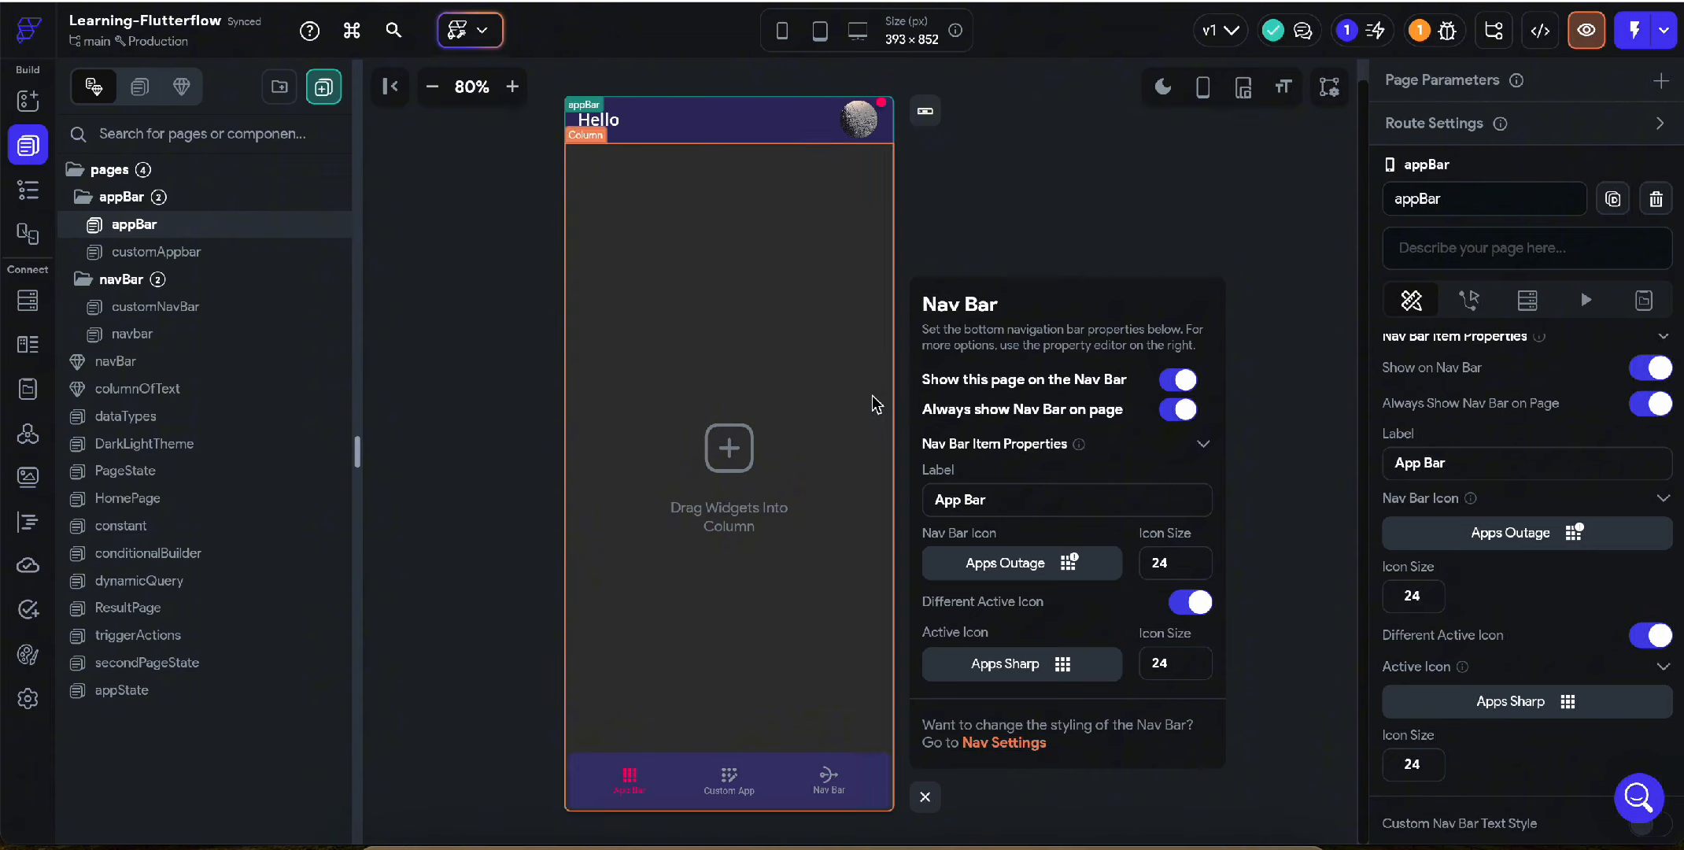
{"action": "left_click", "coordinate": [927, 796]}
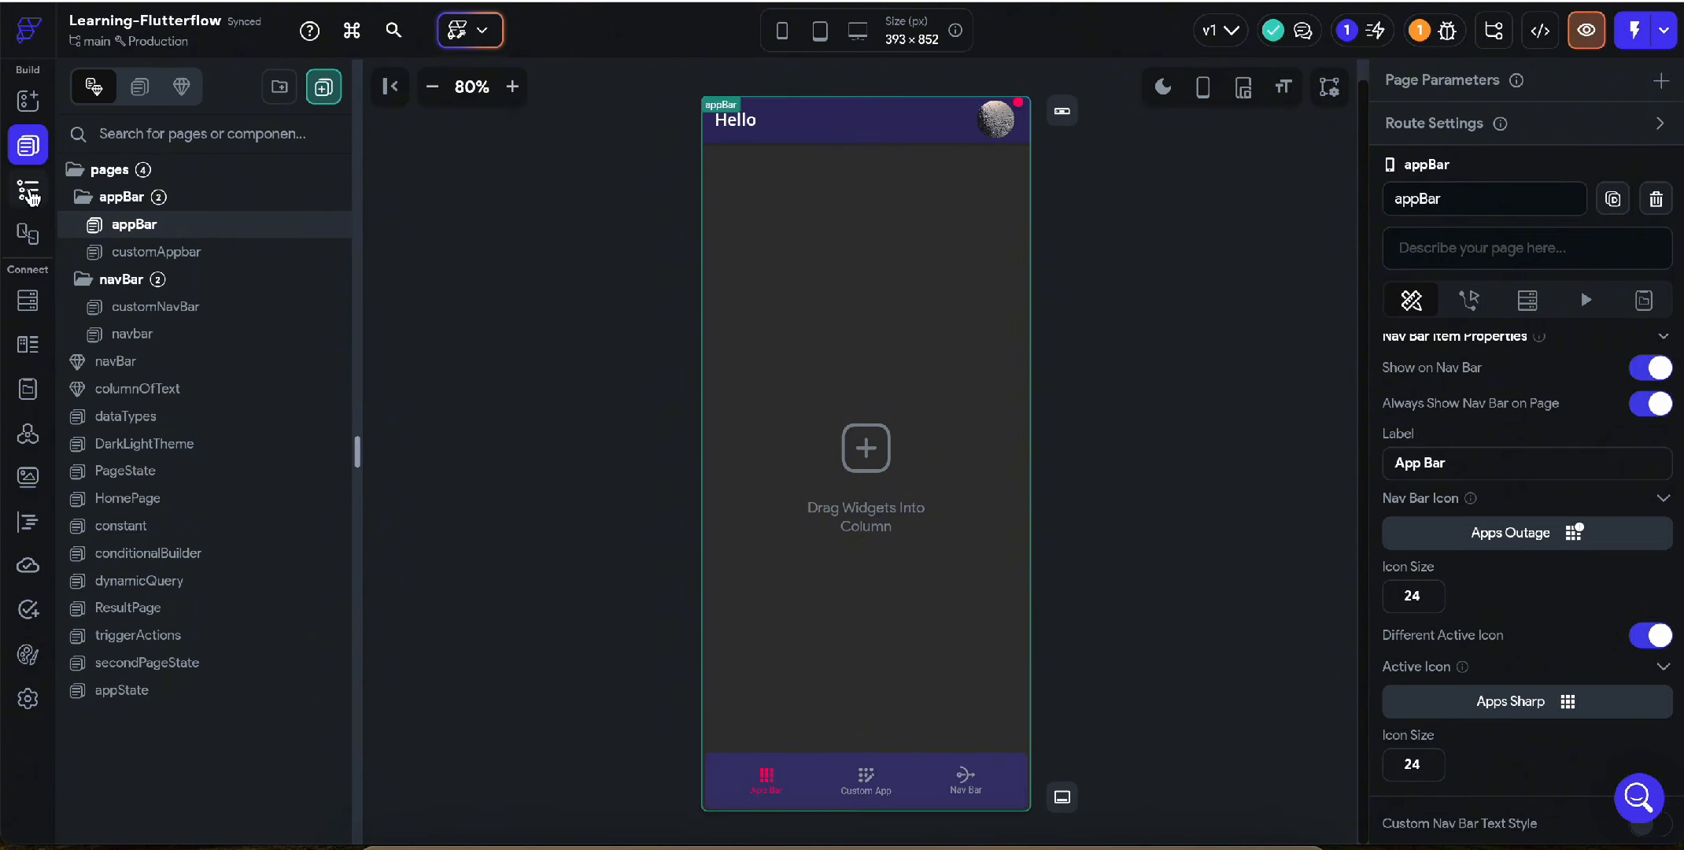
Step: Wrap the appBar page's body Column in a Stack
{"action": "left_click", "coordinate": [27, 190]}
{"action": "left_click", "coordinate": [191, 236]}
{"action": "right_click", "coordinate": [191, 236]}
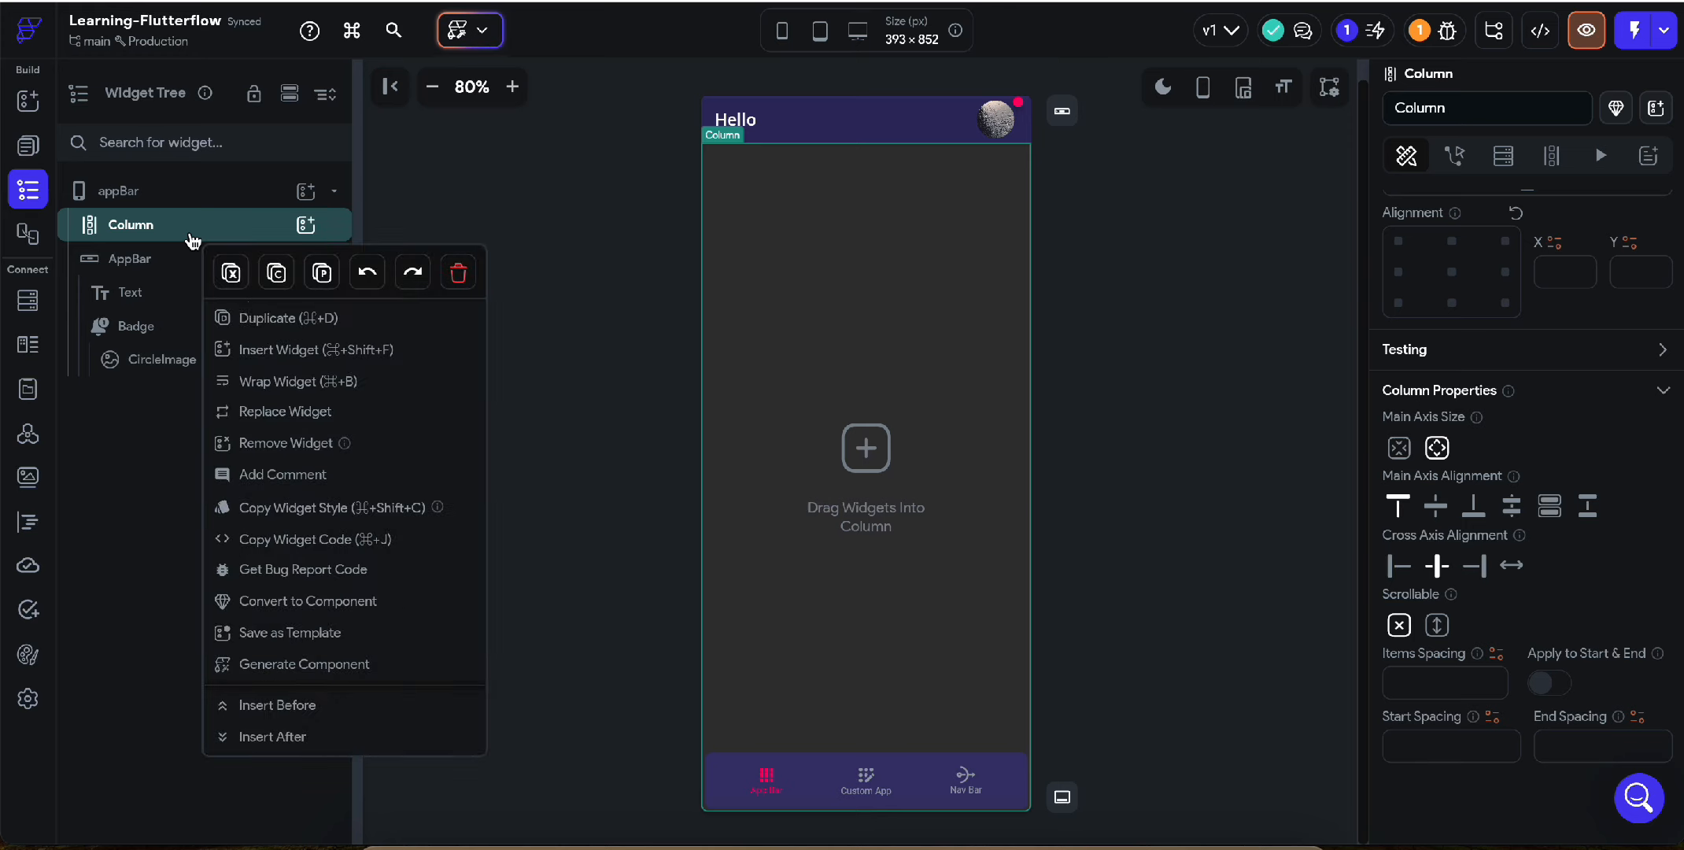
{"action": "left_click", "coordinate": [267, 381]}
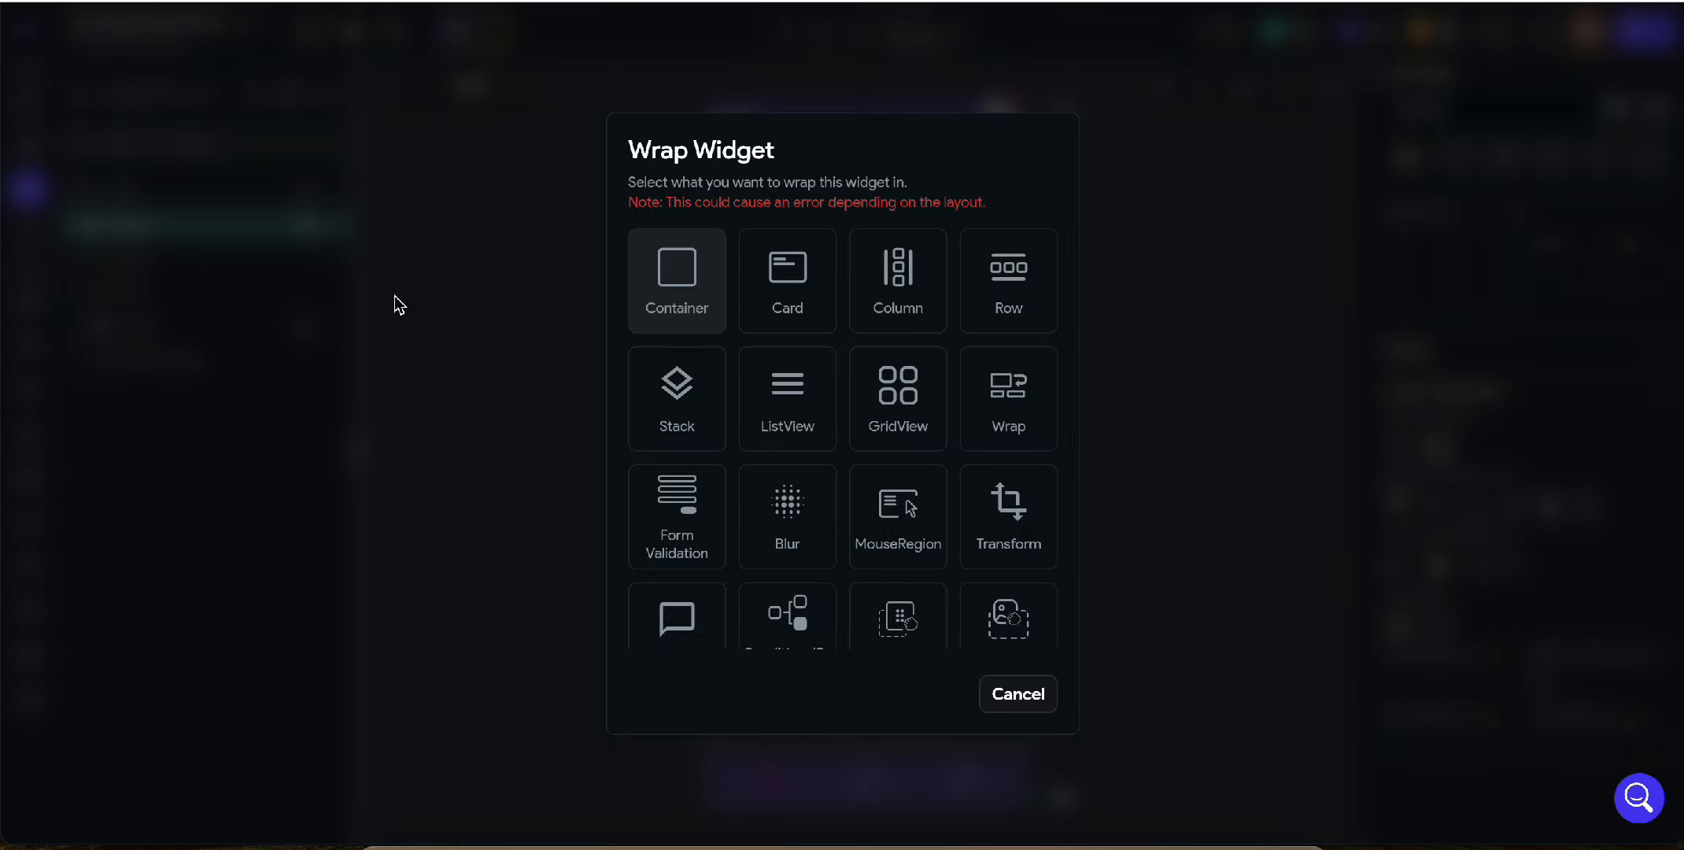
{"action": "left_click", "coordinate": [695, 408]}
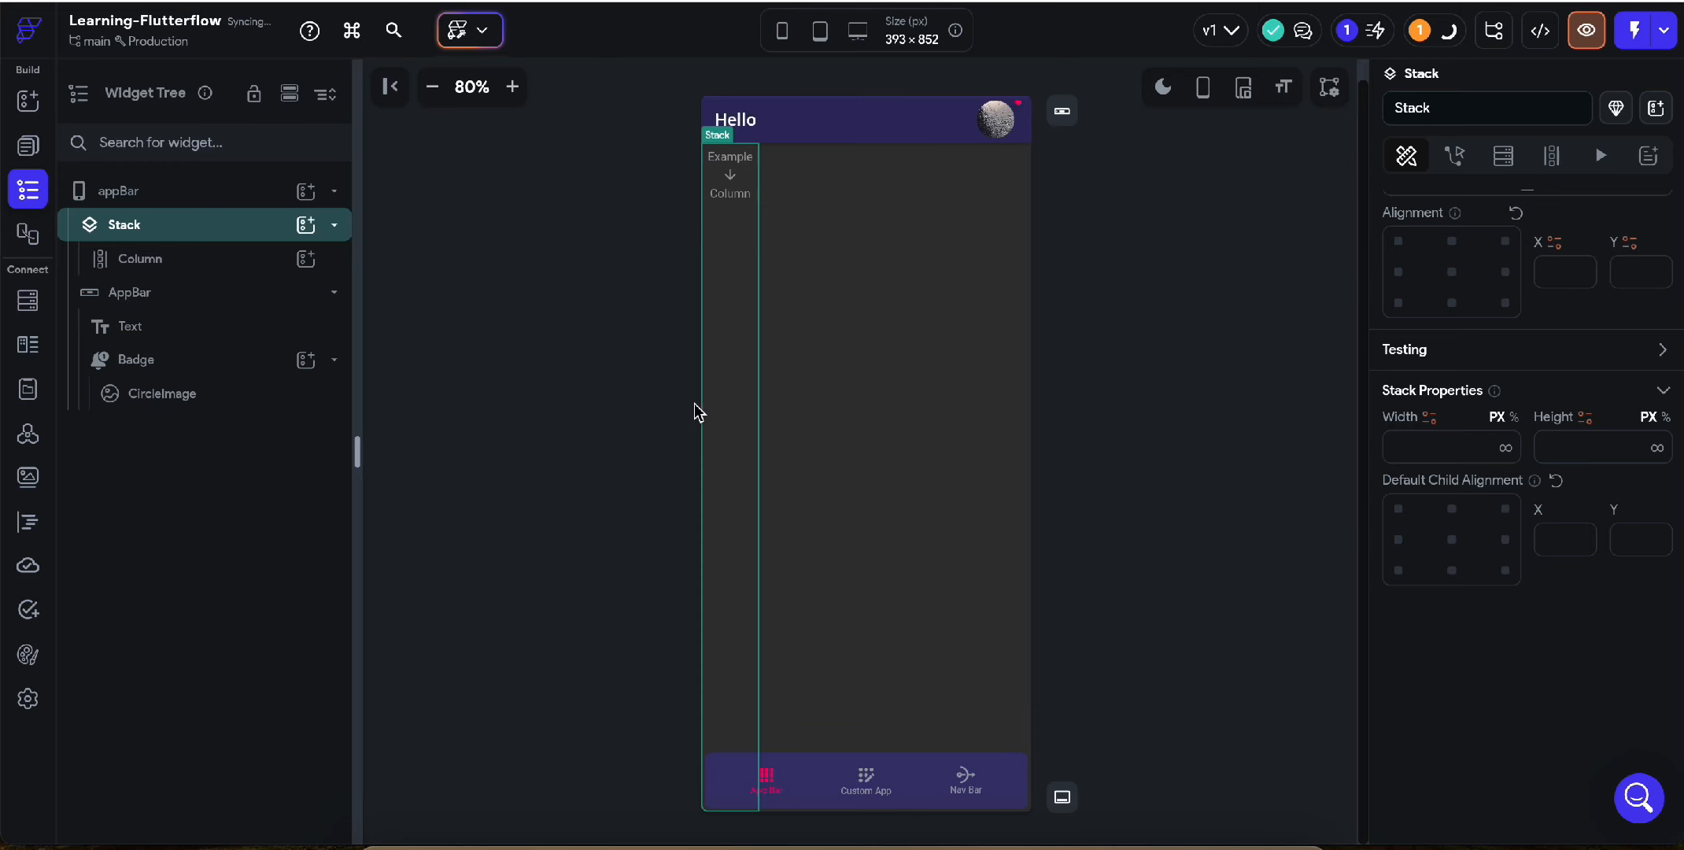
Step: Insert the navBar component into the appBar page's Stack and align it to the bottom centre
{"action": "left_click", "coordinate": [307, 233]}
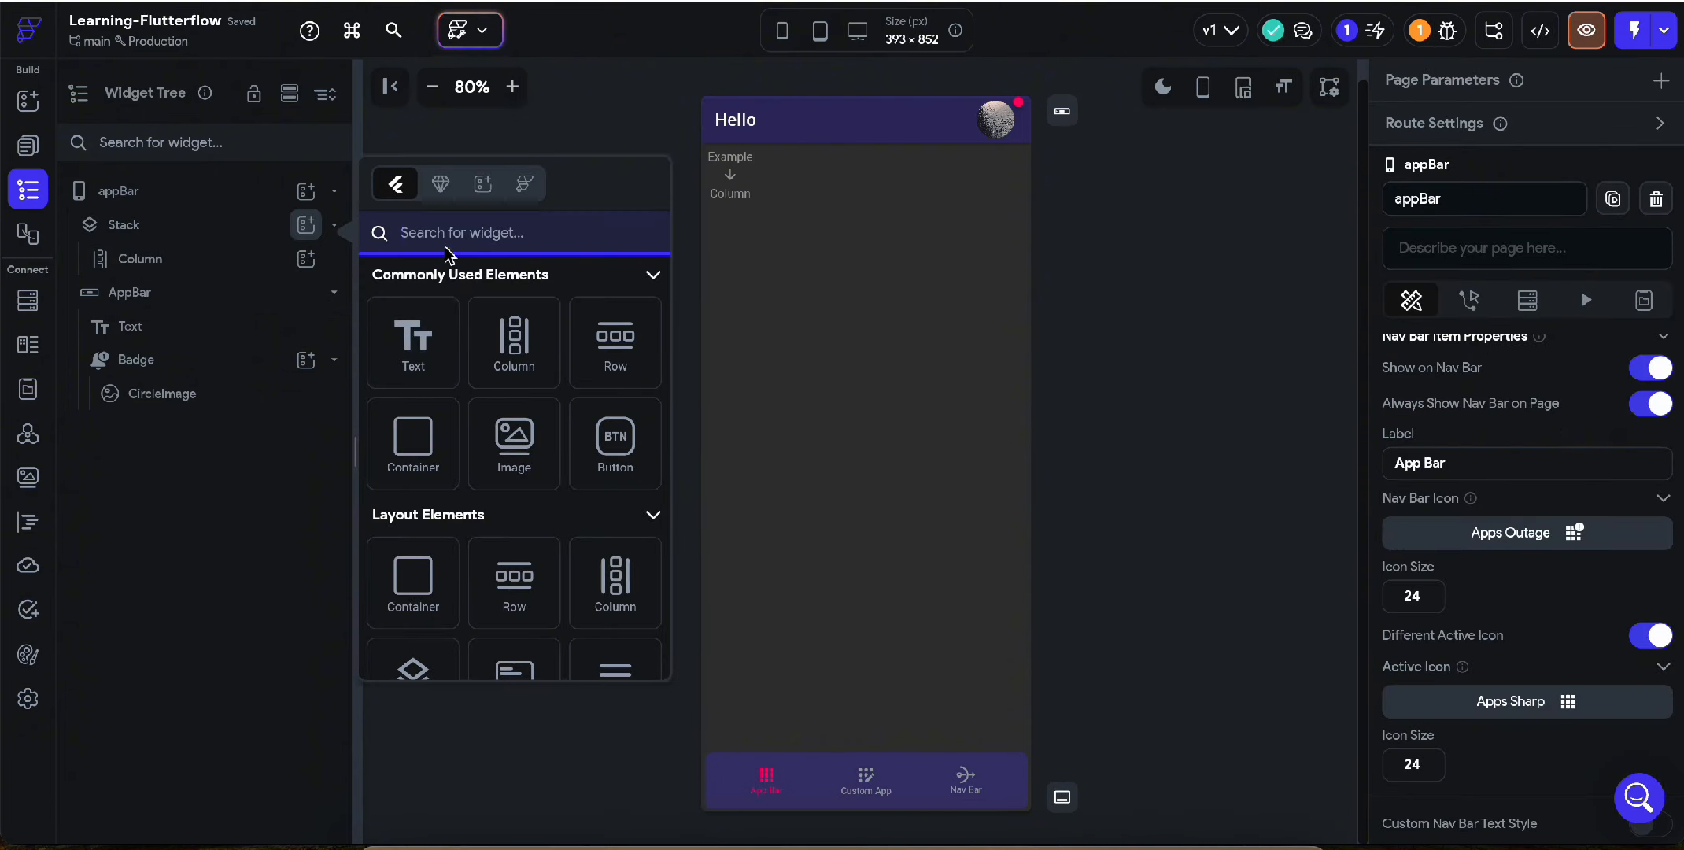
{"action": "left_click", "coordinate": [441, 184]}
{"action": "left_click", "coordinate": [511, 452]}
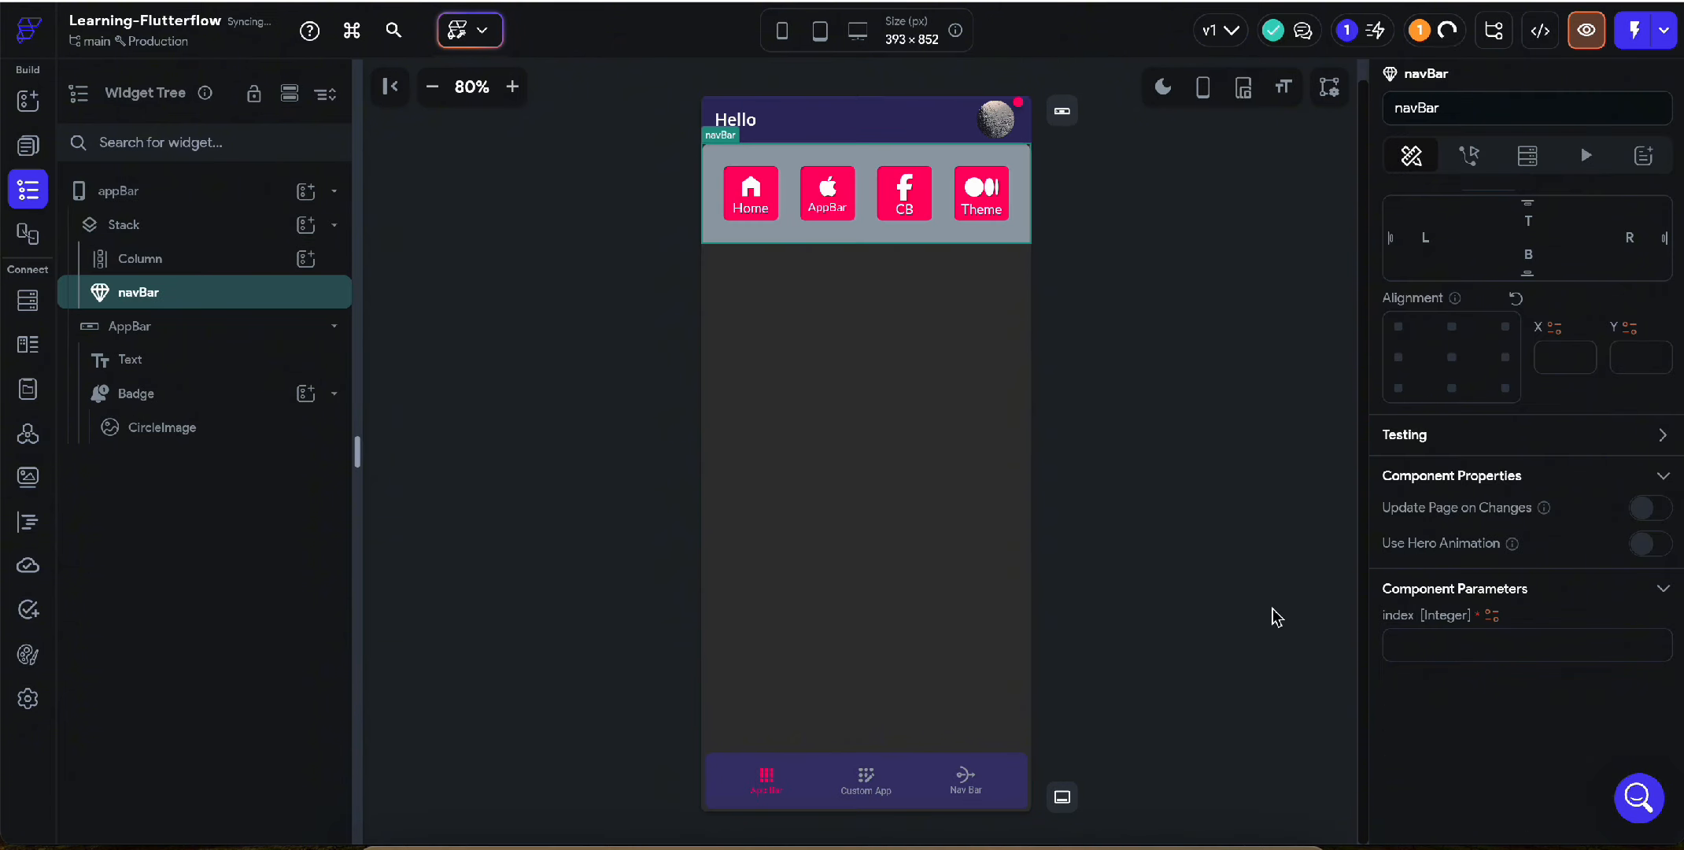
{"action": "left_click", "coordinate": [1452, 388]}
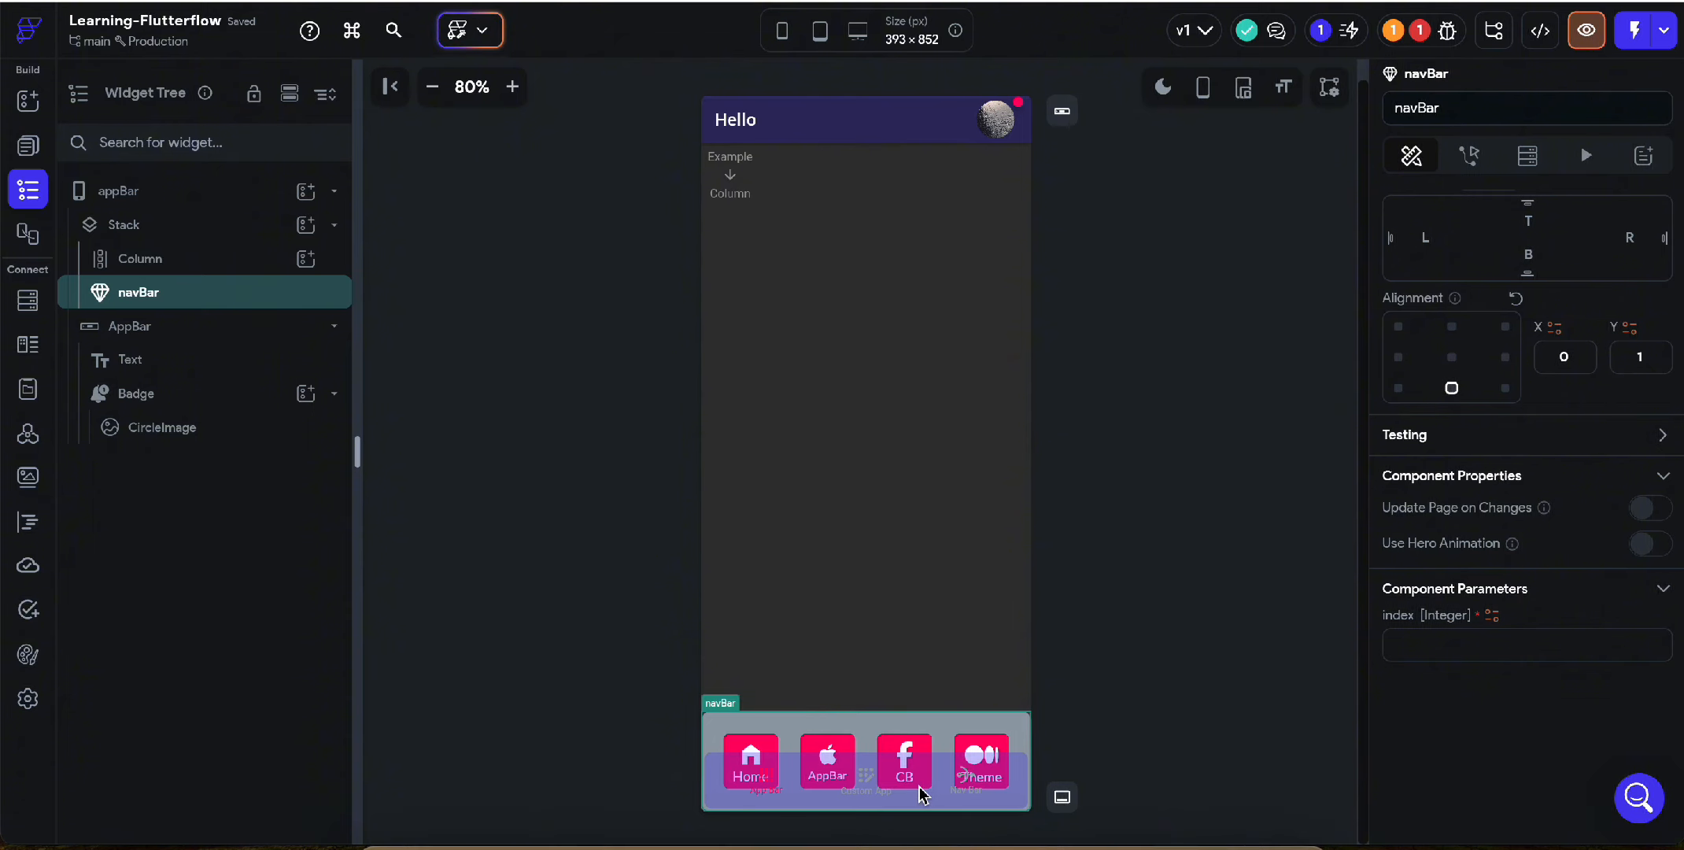
Step: Stop showing the appBar page on the built-in Nav Bar and turn off Show Nav Bar for the whole app
{"action": "left_click", "coordinate": [1062, 797]}
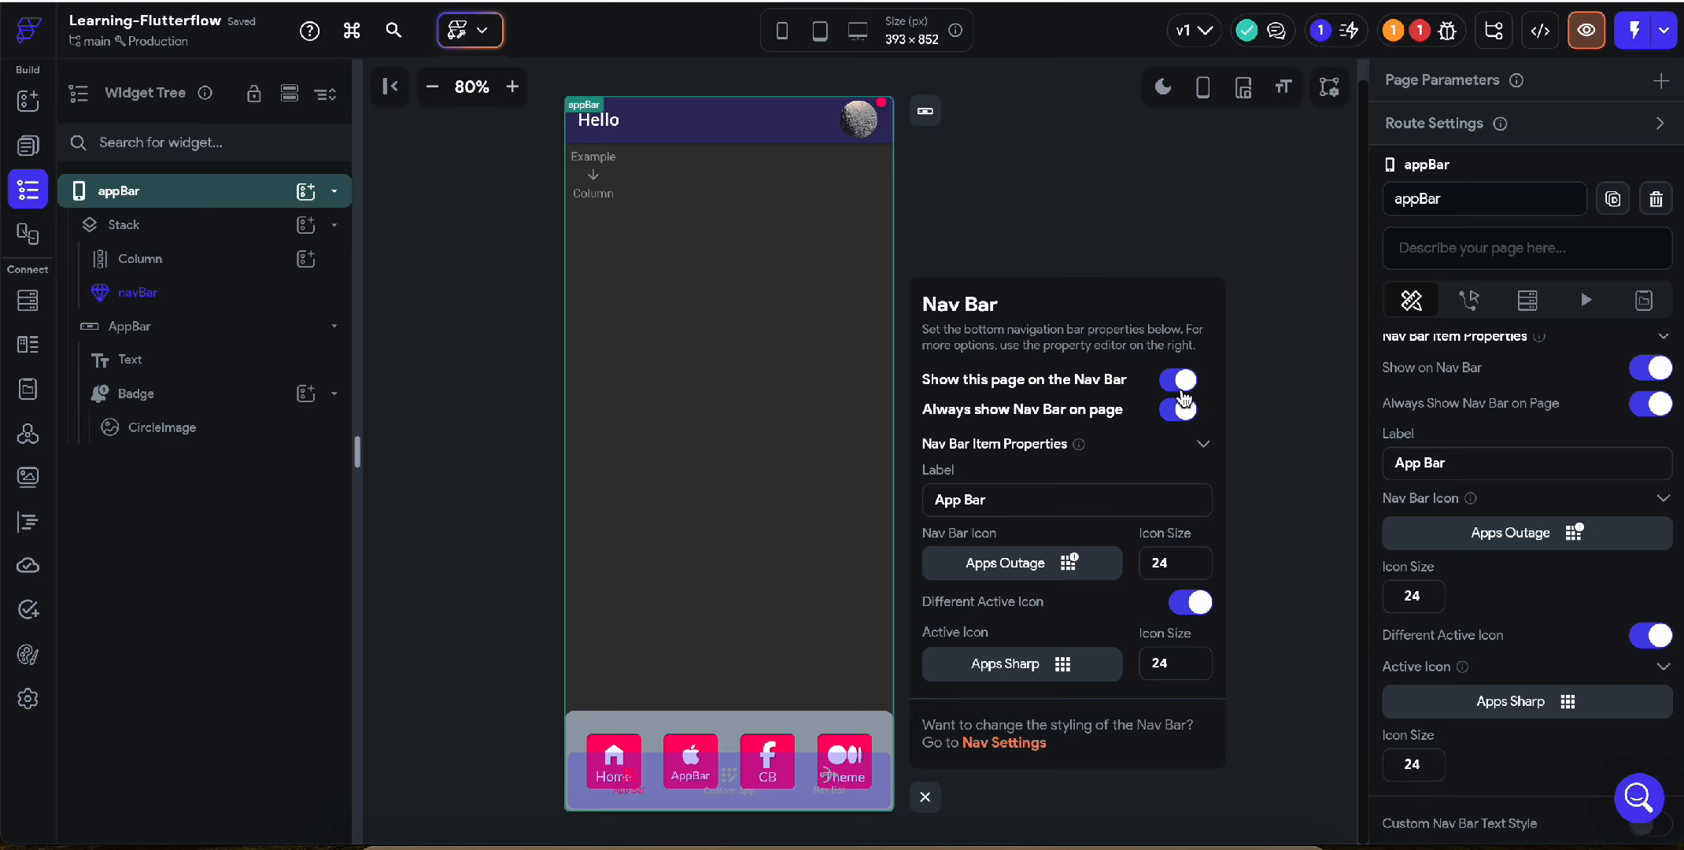
{"action": "left_click", "coordinate": [1183, 394]}
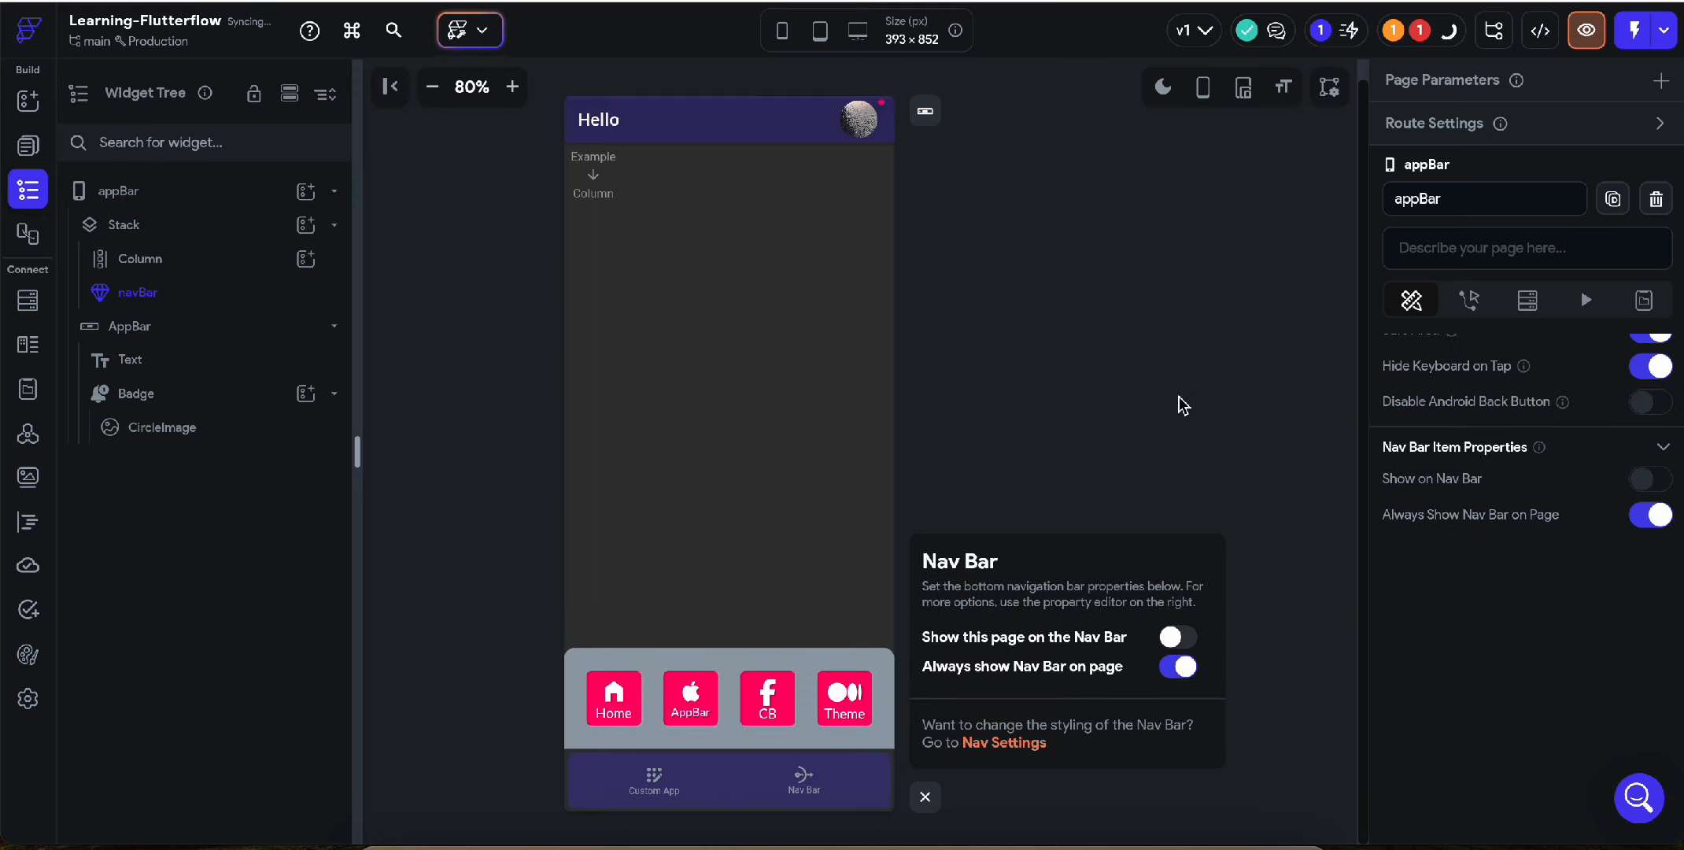
{"action": "left_click", "coordinate": [23, 703]}
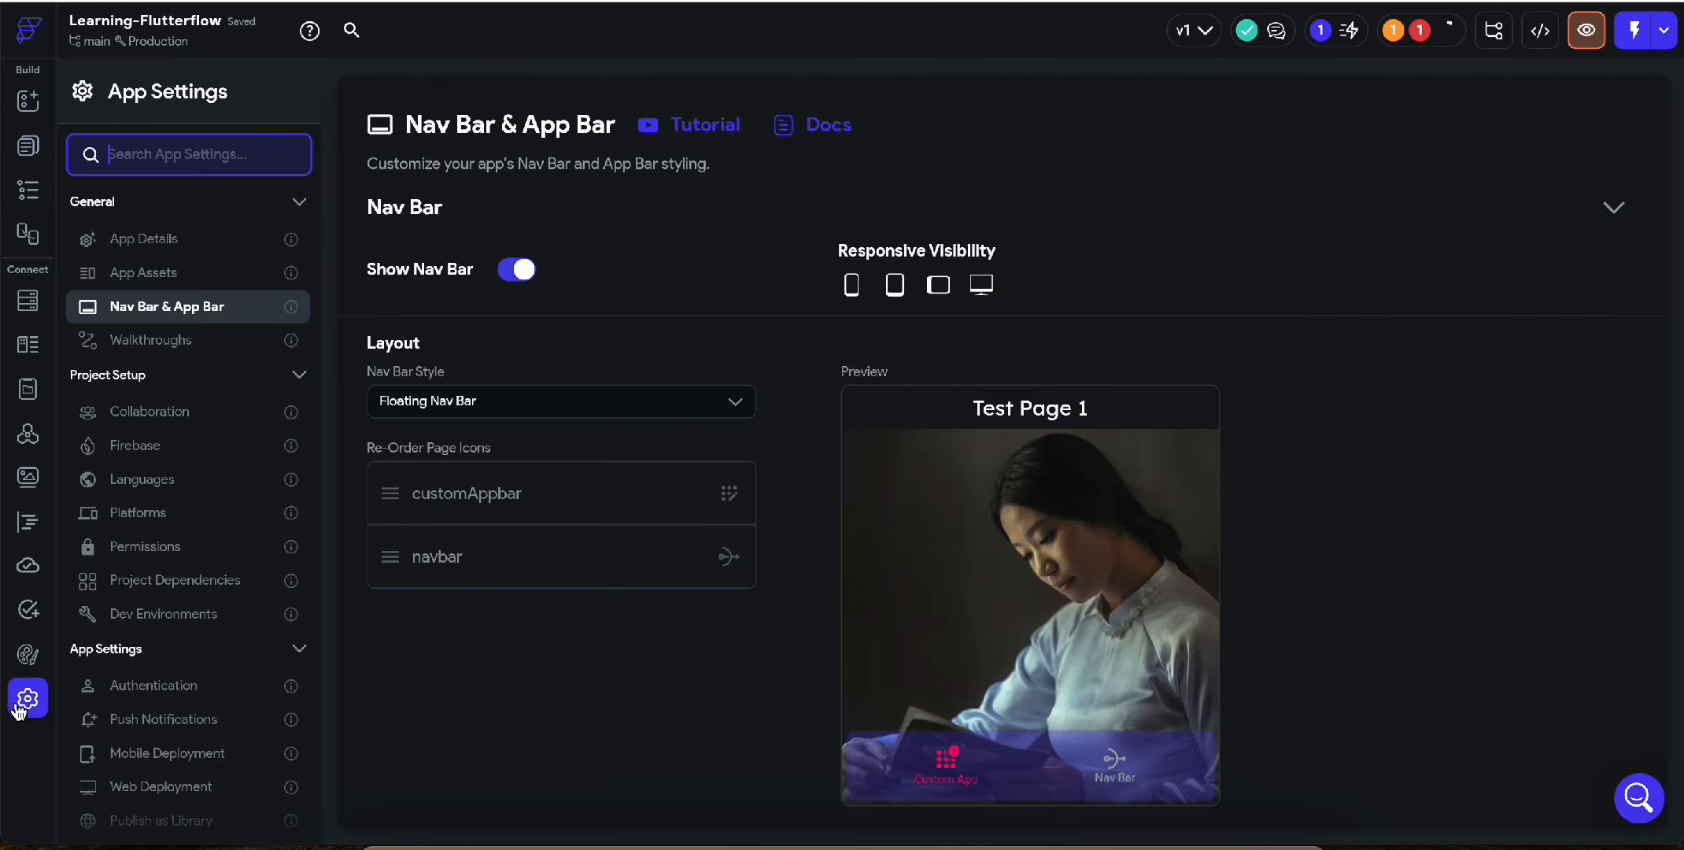
{"action": "left_click", "coordinate": [517, 271]}
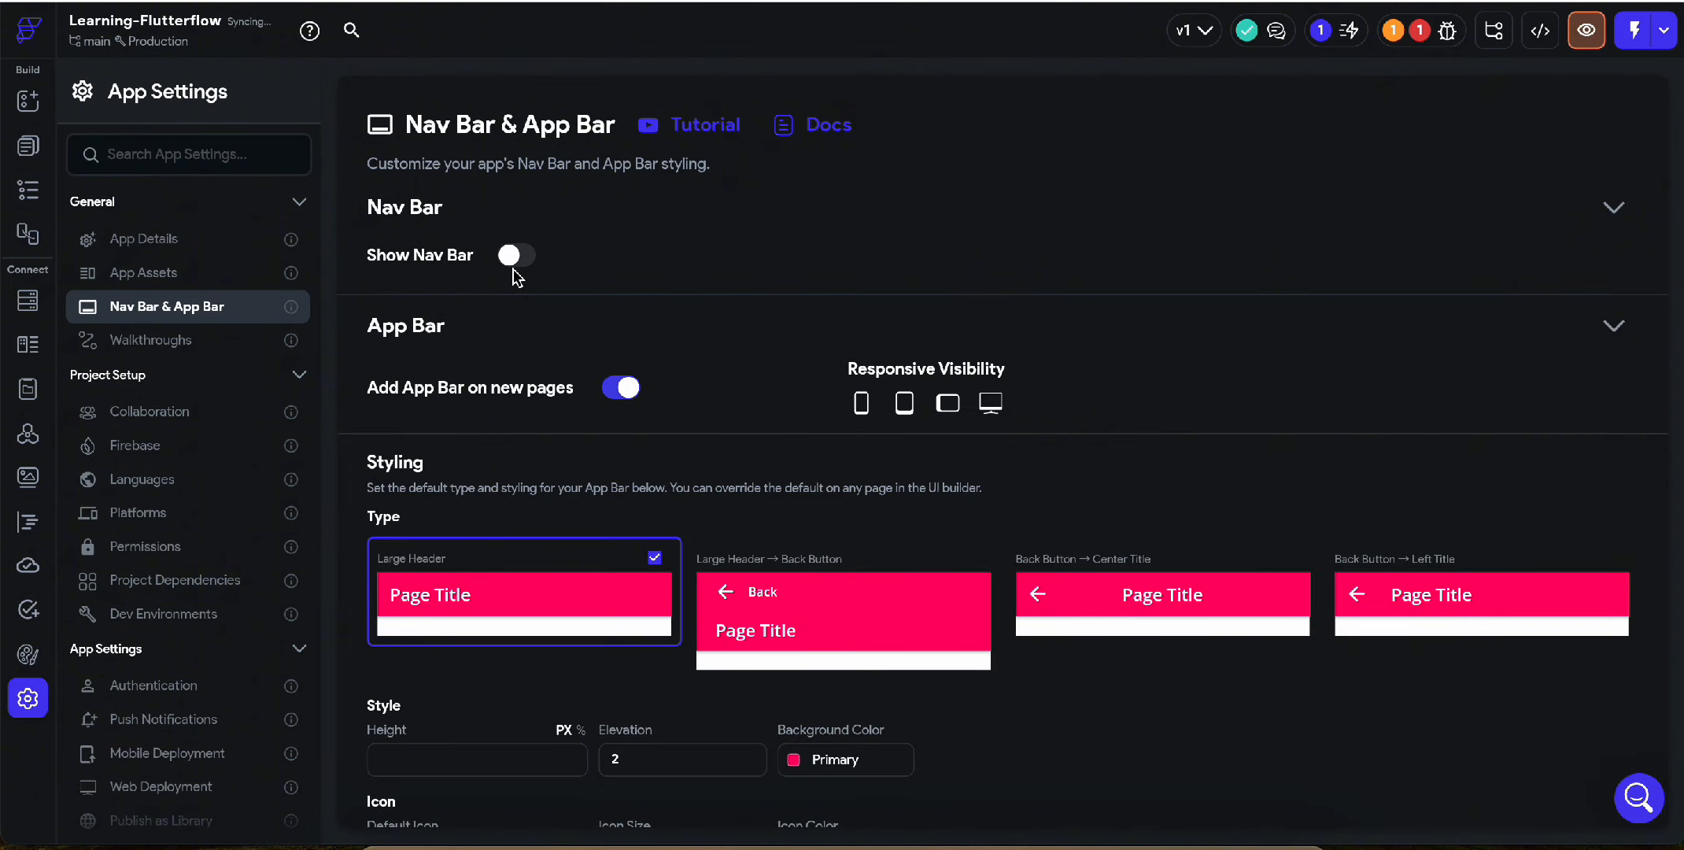
Step: Return to the appBar page and set its navBar component's index parameter to 1
{"action": "left_click", "coordinate": [27, 145]}
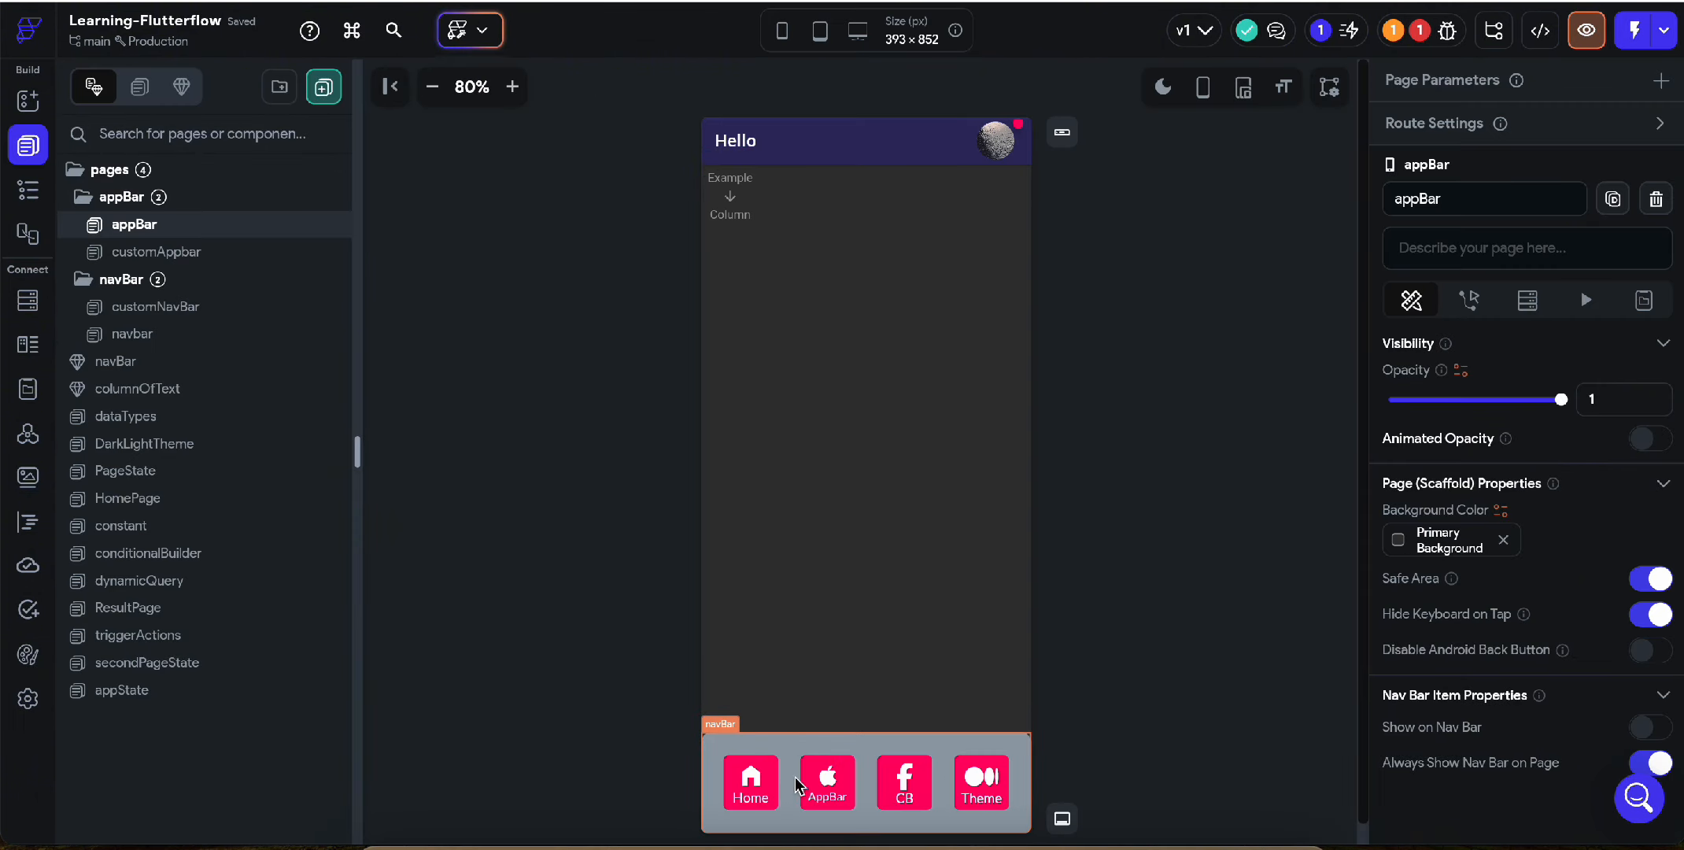
{"action": "left_click", "coordinate": [811, 785]}
{"action": "scroll", "coordinate": [1534, 787], "scroll_direction": "down", "scroll_amount": 5}
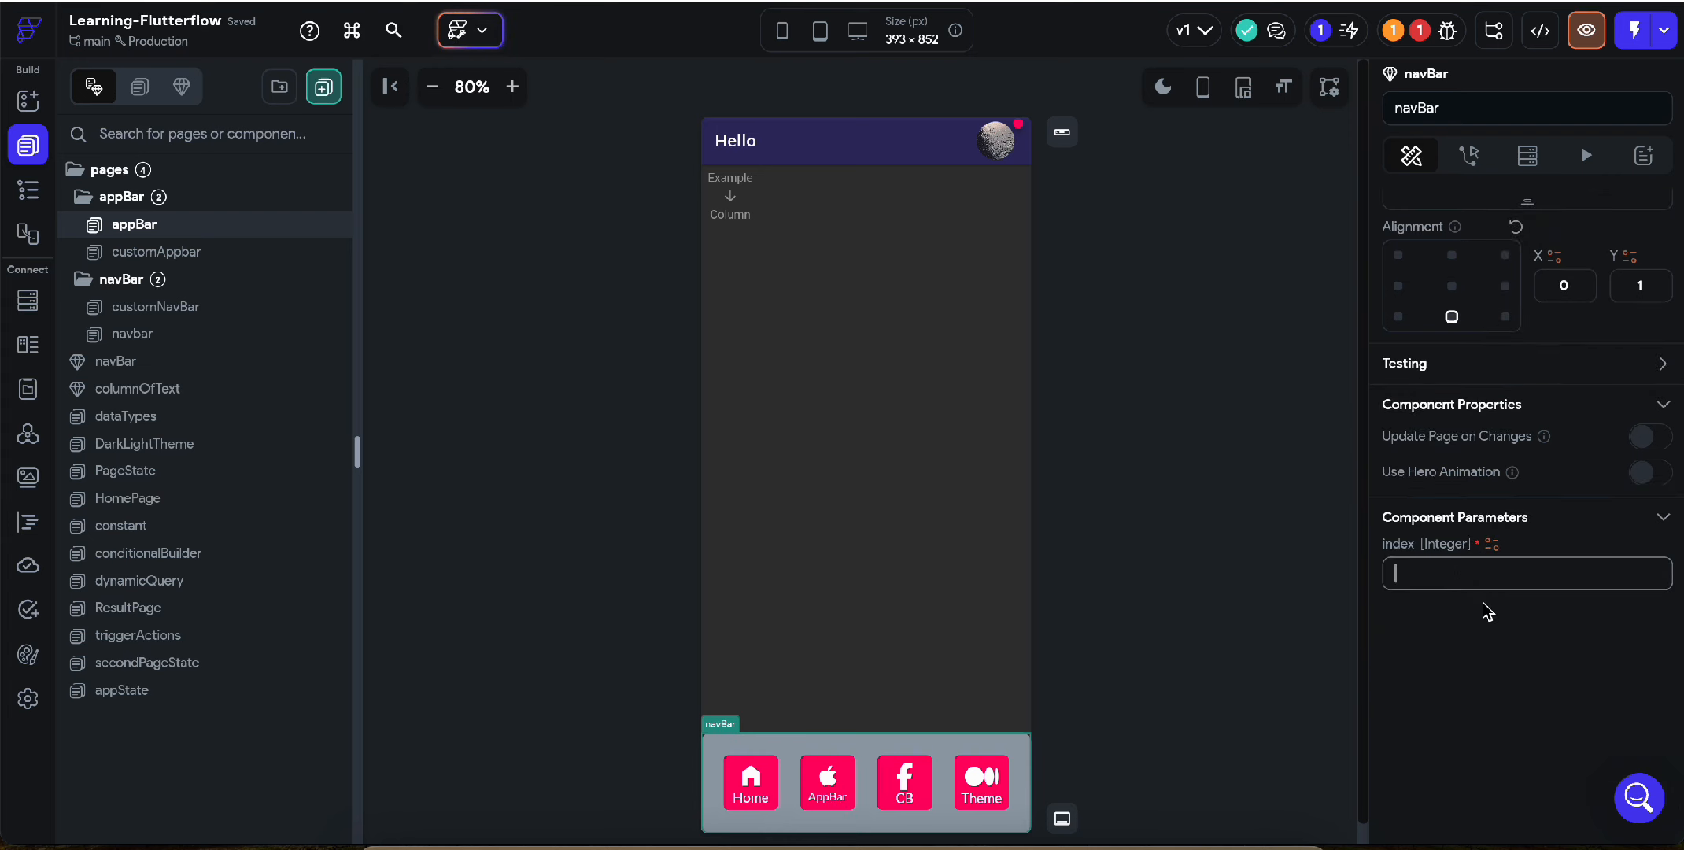
{"action": "type", "text": "1"}
Step: Open the conditionalBuilder page and wrap its body Column in a Stack
{"action": "left_click", "coordinate": [152, 552]}
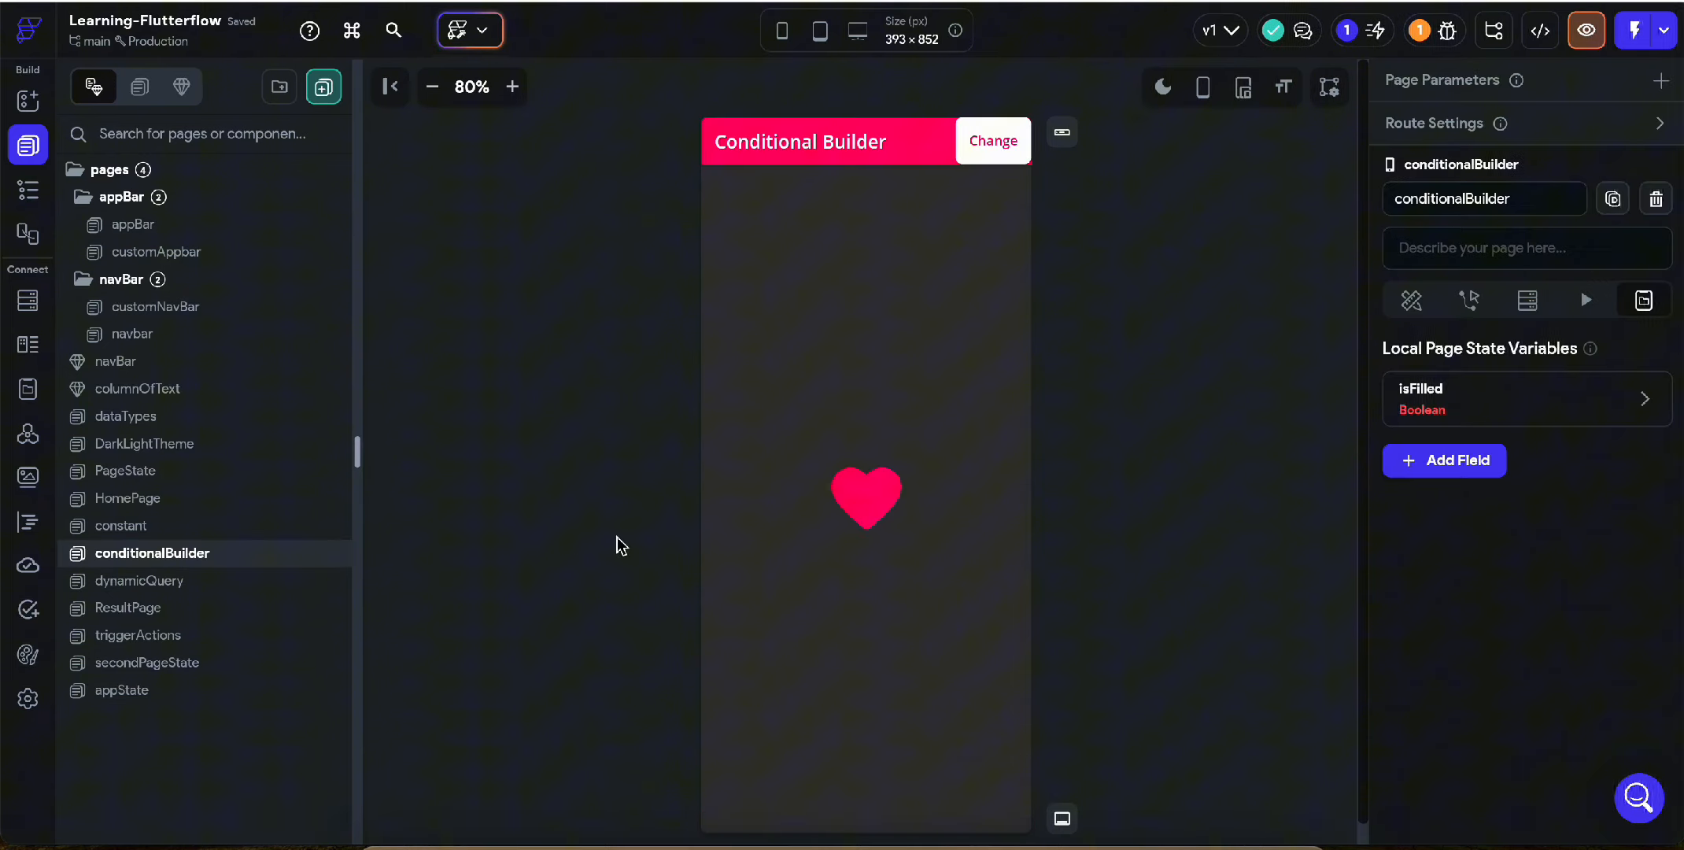
{"action": "left_click", "coordinate": [27, 189]}
{"action": "left_click", "coordinate": [178, 232]}
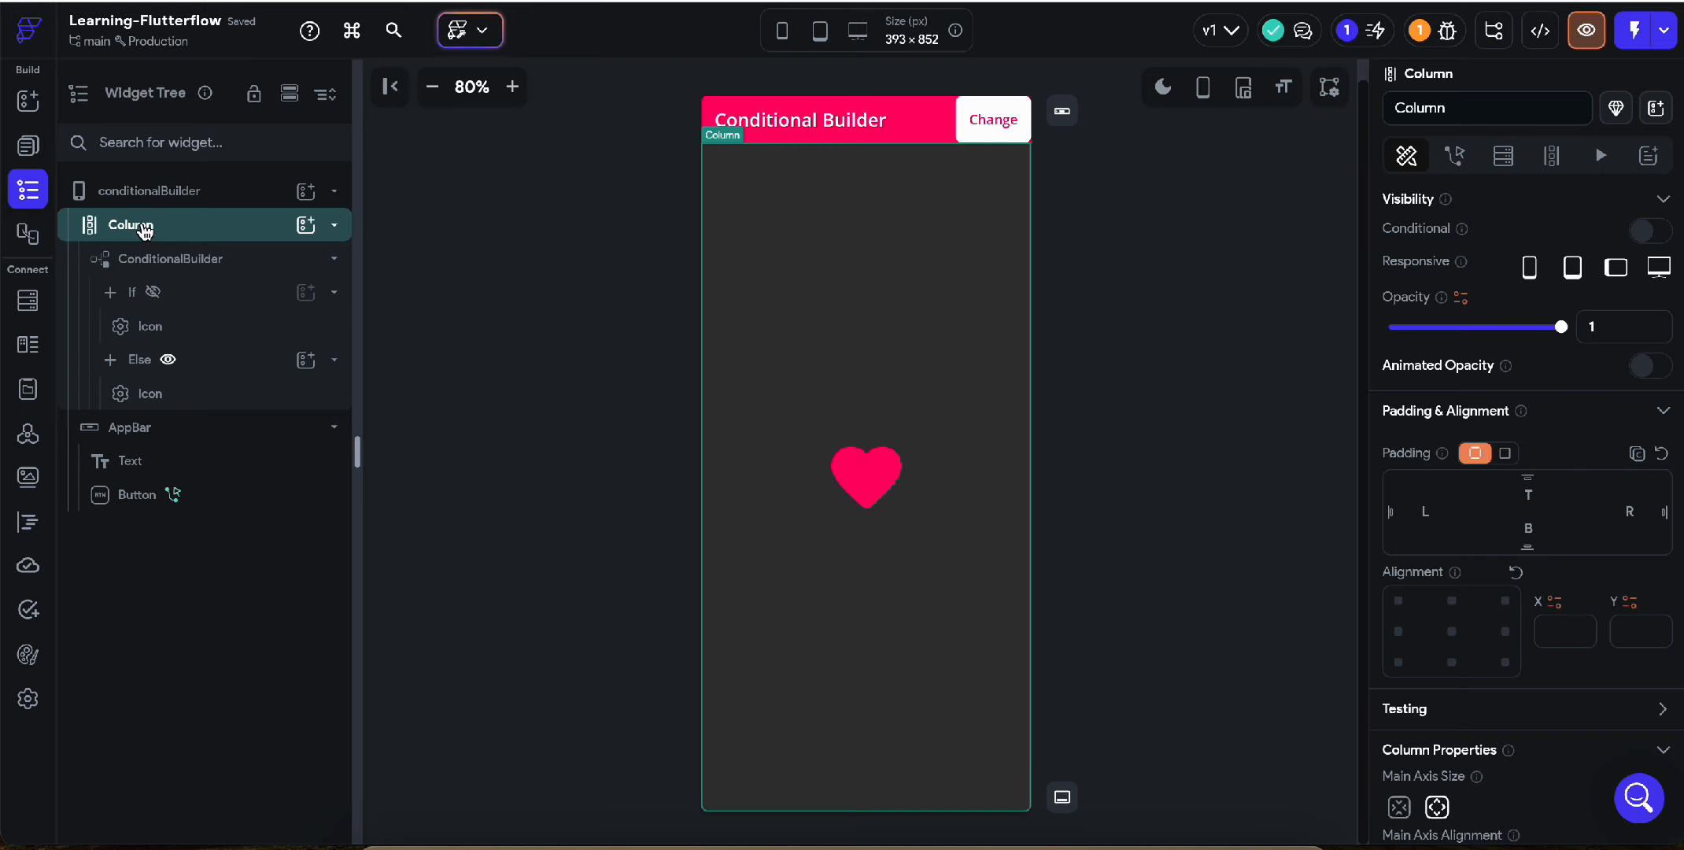
{"action": "right_click", "coordinate": [140, 228]}
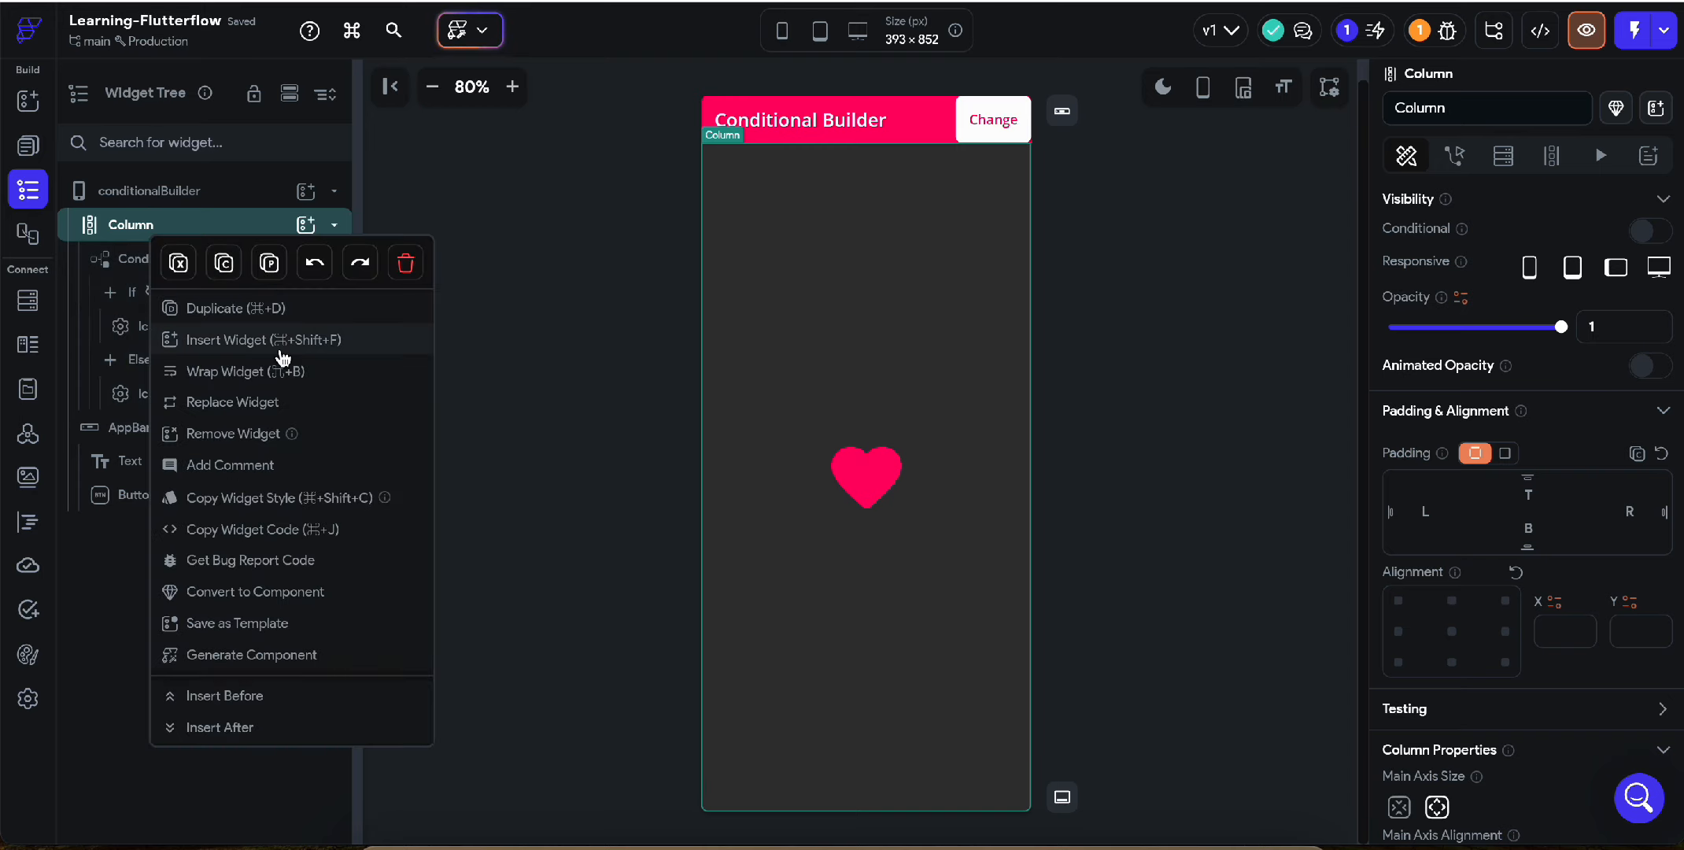
{"action": "left_click", "coordinate": [331, 352]}
{"action": "left_click", "coordinate": [681, 425]}
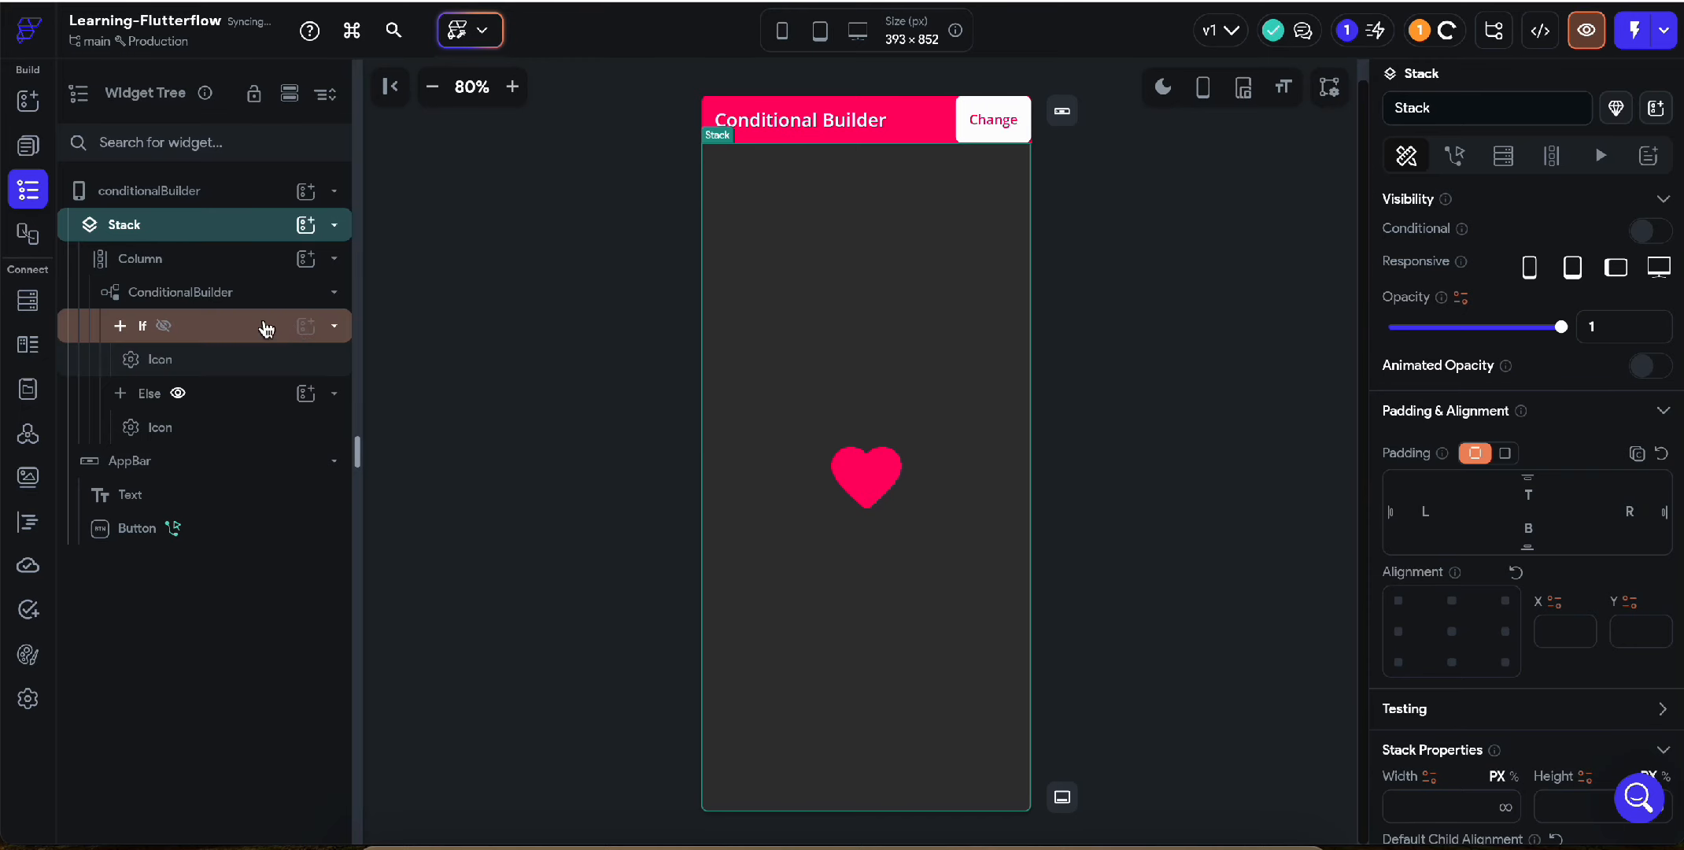
Step: Insert the navBar component into the conditionalBuilder page's Stack and align it to the bottom centre
{"action": "left_click", "coordinate": [305, 228]}
{"action": "left_click", "coordinate": [440, 183]}
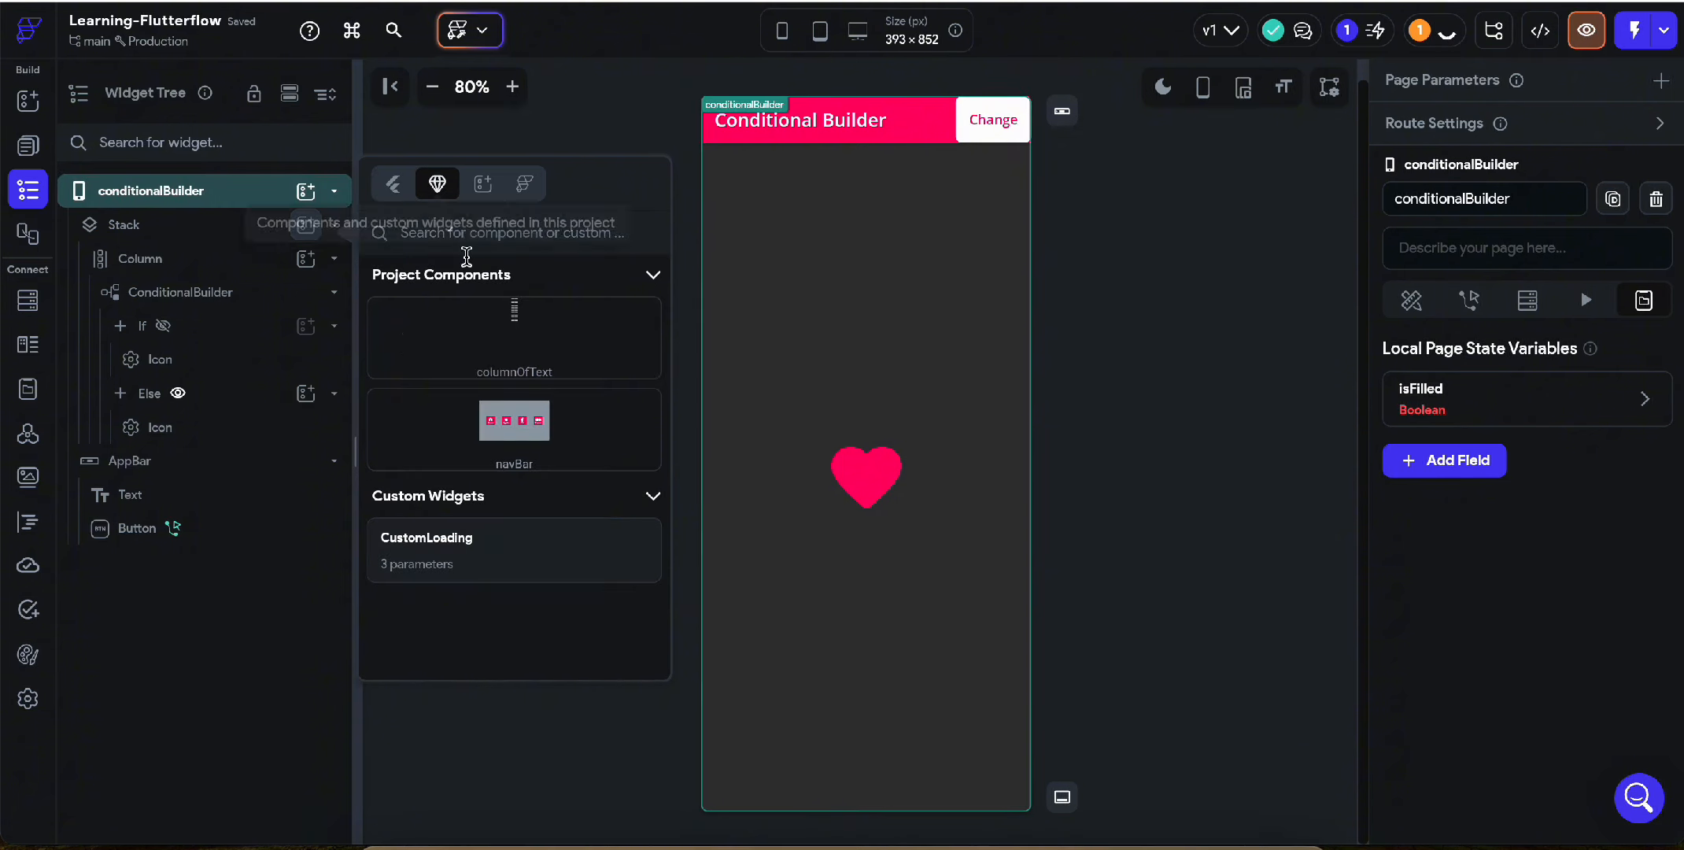
{"action": "left_click", "coordinate": [483, 423]}
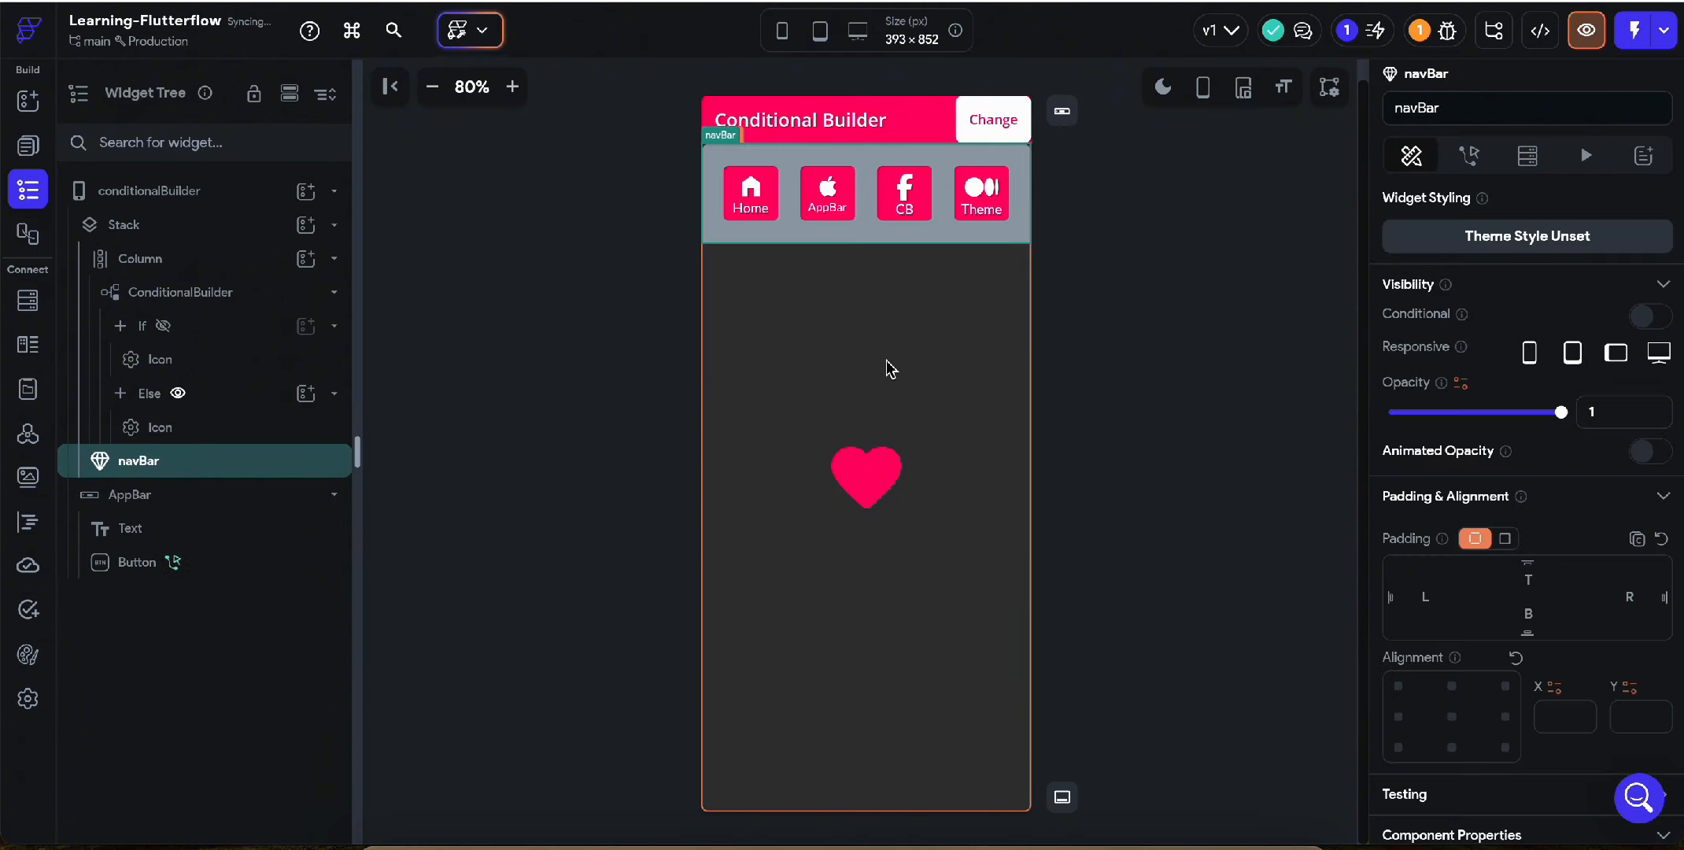
{"action": "scroll", "coordinate": [1544, 529], "scroll_direction": "down", "scroll_amount": 2}
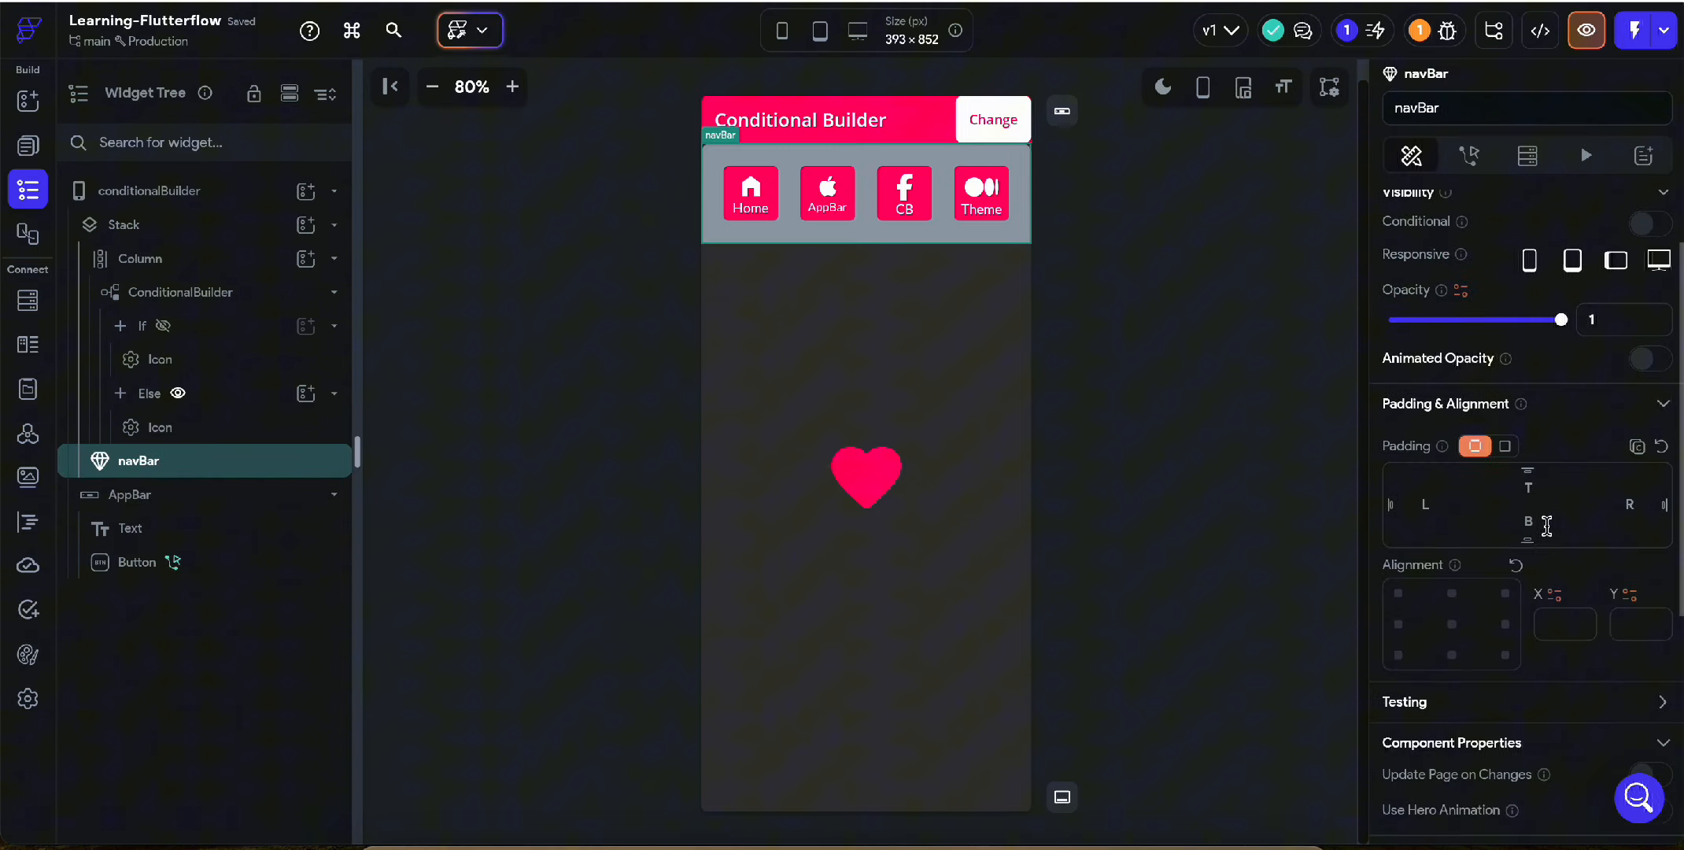
{"action": "left_click", "coordinate": [1452, 655]}
{"action": "scroll", "coordinate": [1548, 746], "scroll_direction": "down", "scroll_amount": 3}
Step: Set the index parameter of the conditionalBuilder page's navBar component to 2
{"action": "left_click", "coordinate": [1458, 662]}
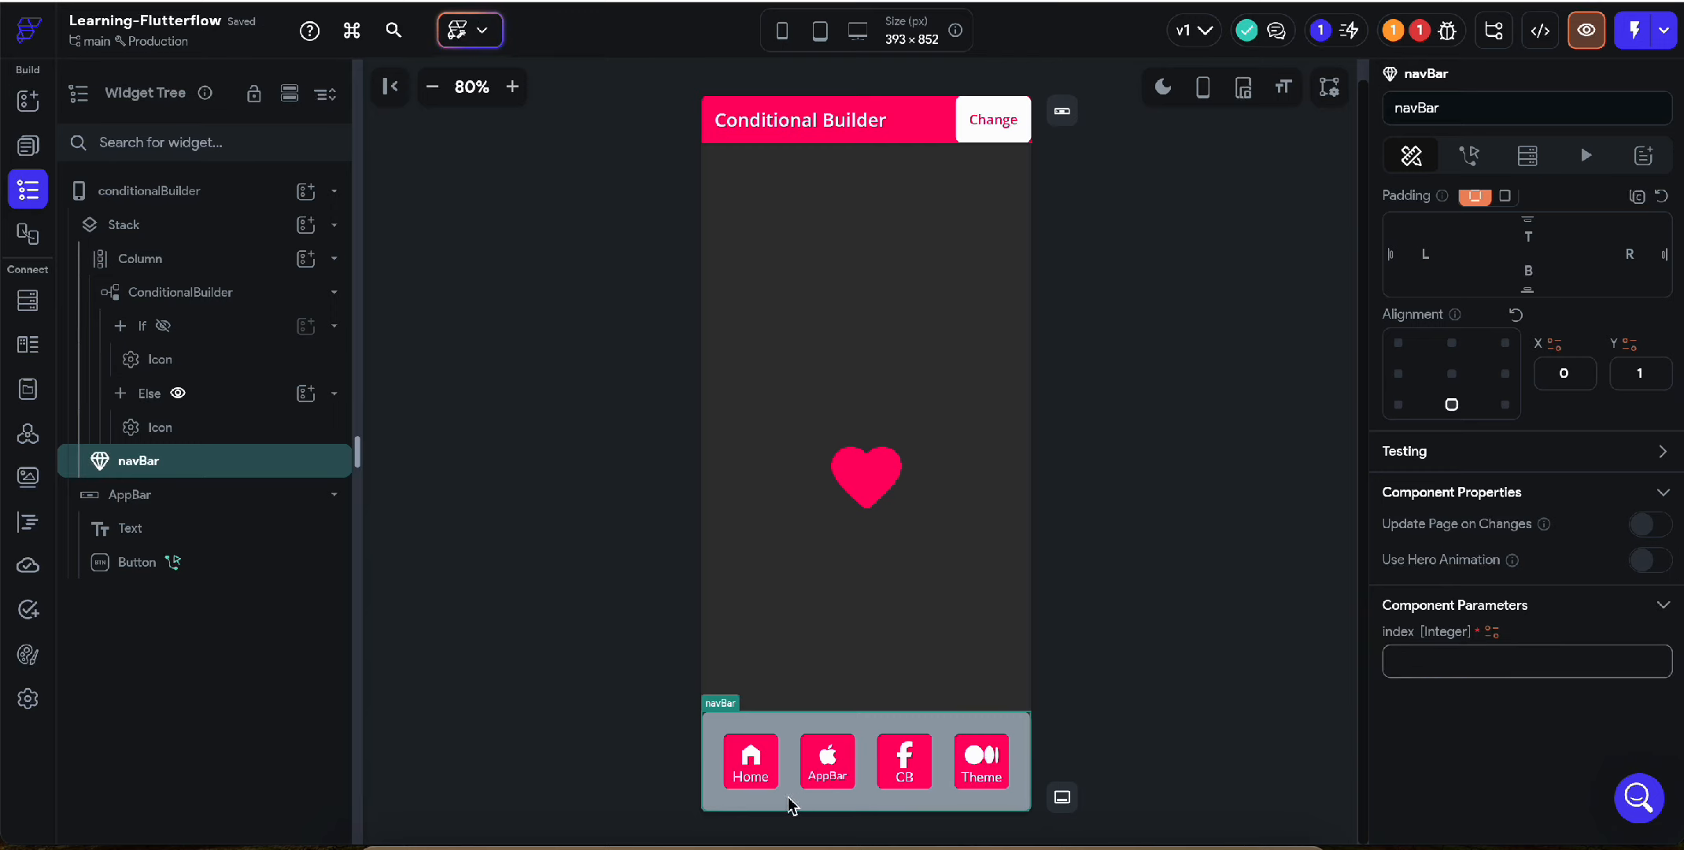
{"action": "left_click", "coordinate": [748, 777]}
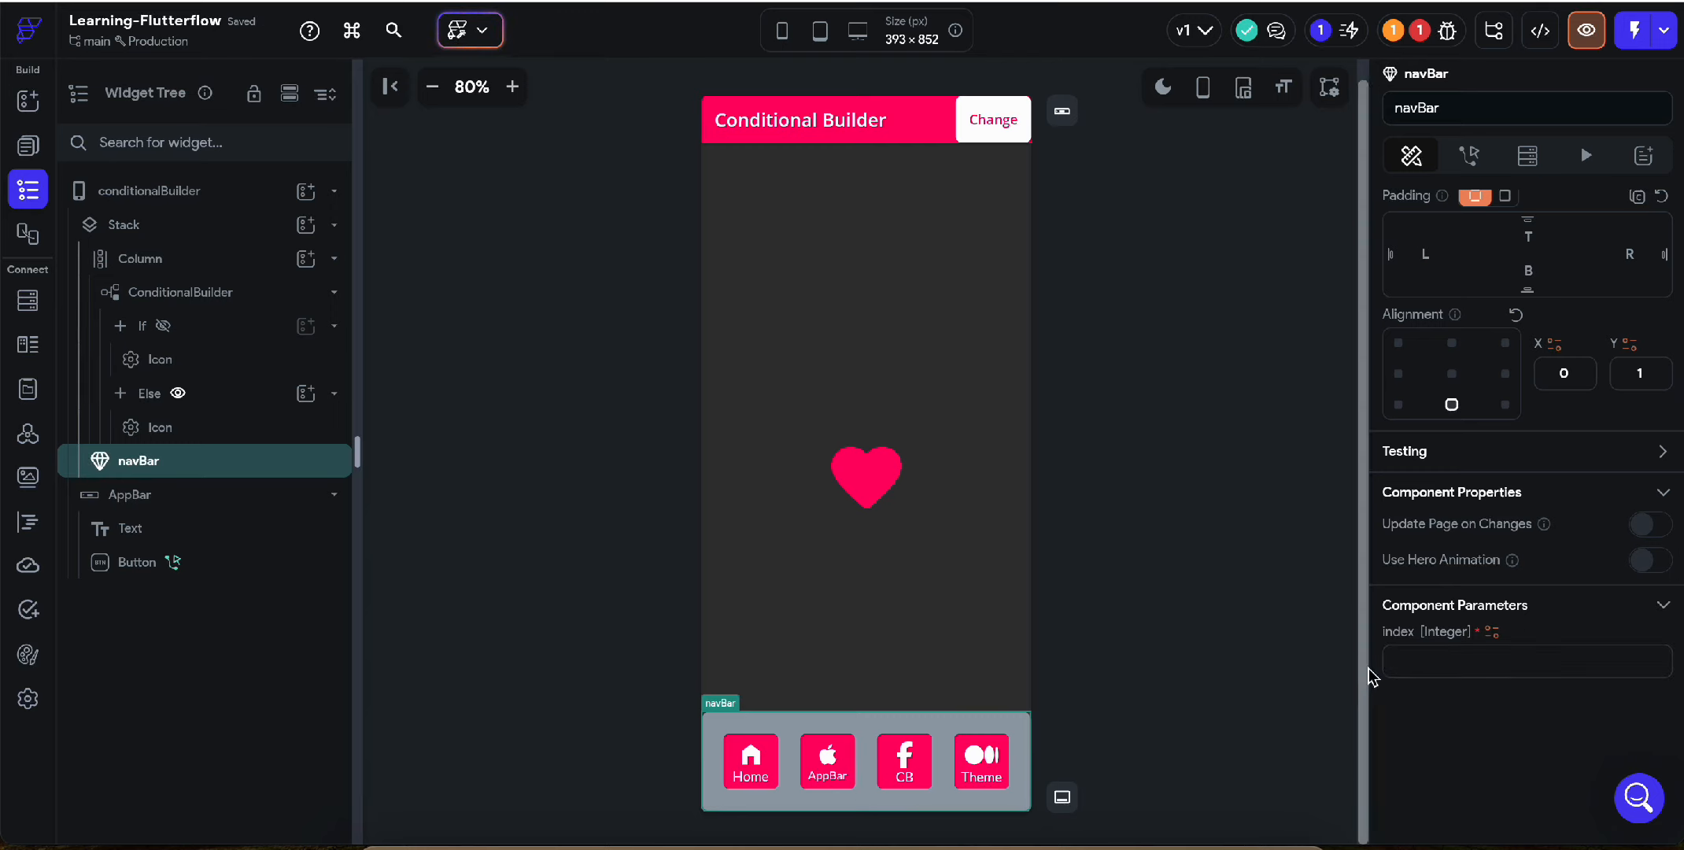
{"action": "left_click", "coordinate": [1395, 661]}
{"action": "type", "text": "2"}
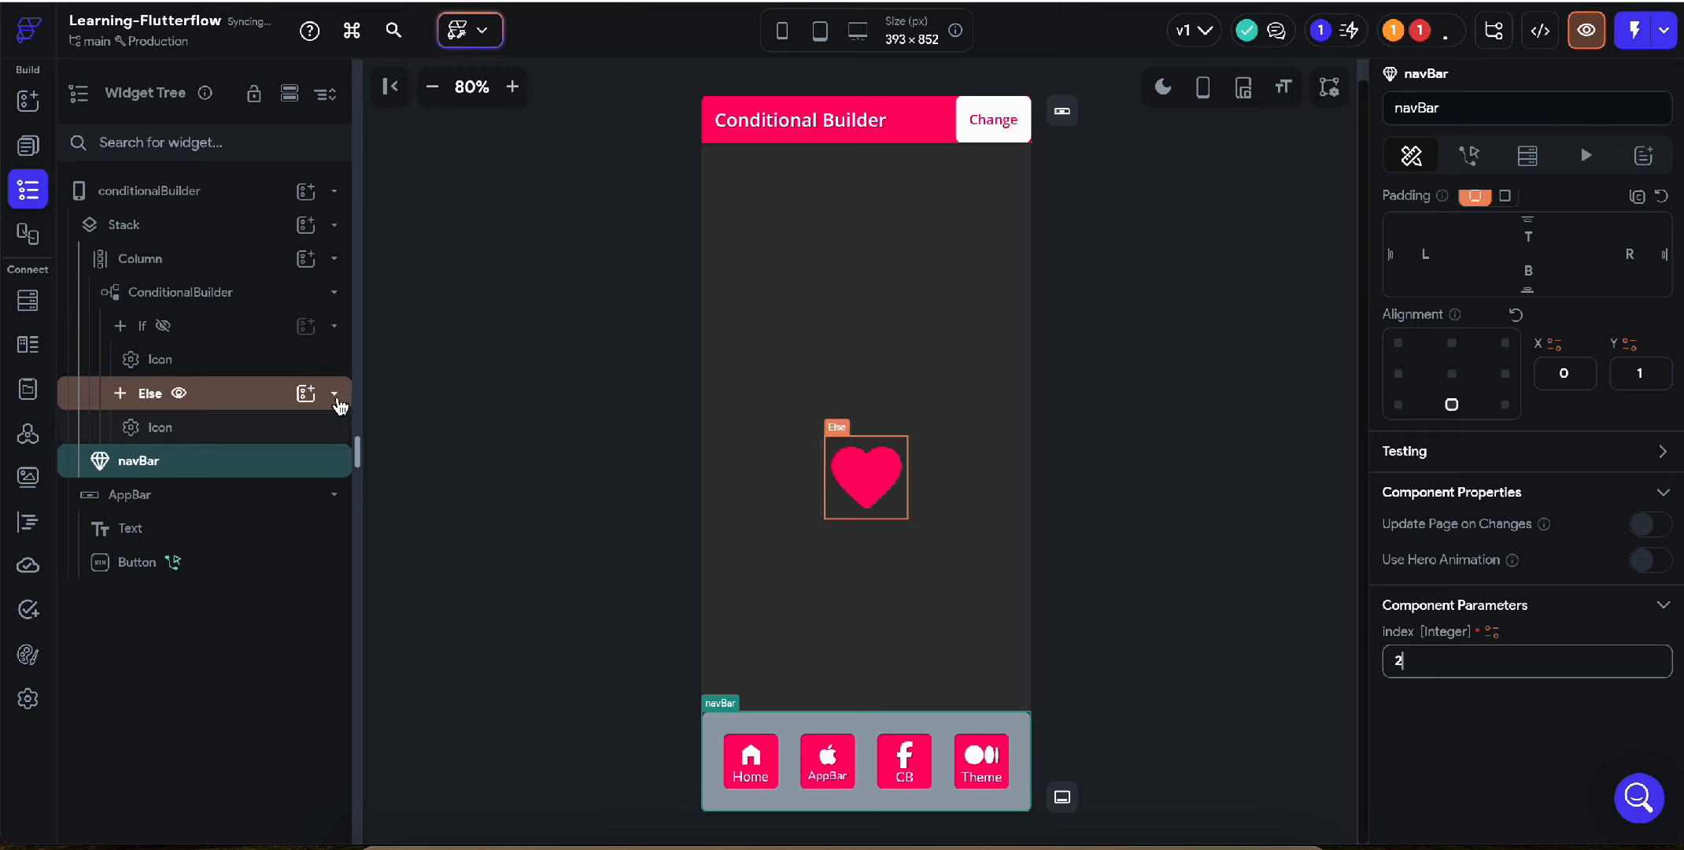
Step: Open the DarkLightTheme page and wrap its body Row in a Stack
{"action": "left_click", "coordinate": [27, 146]}
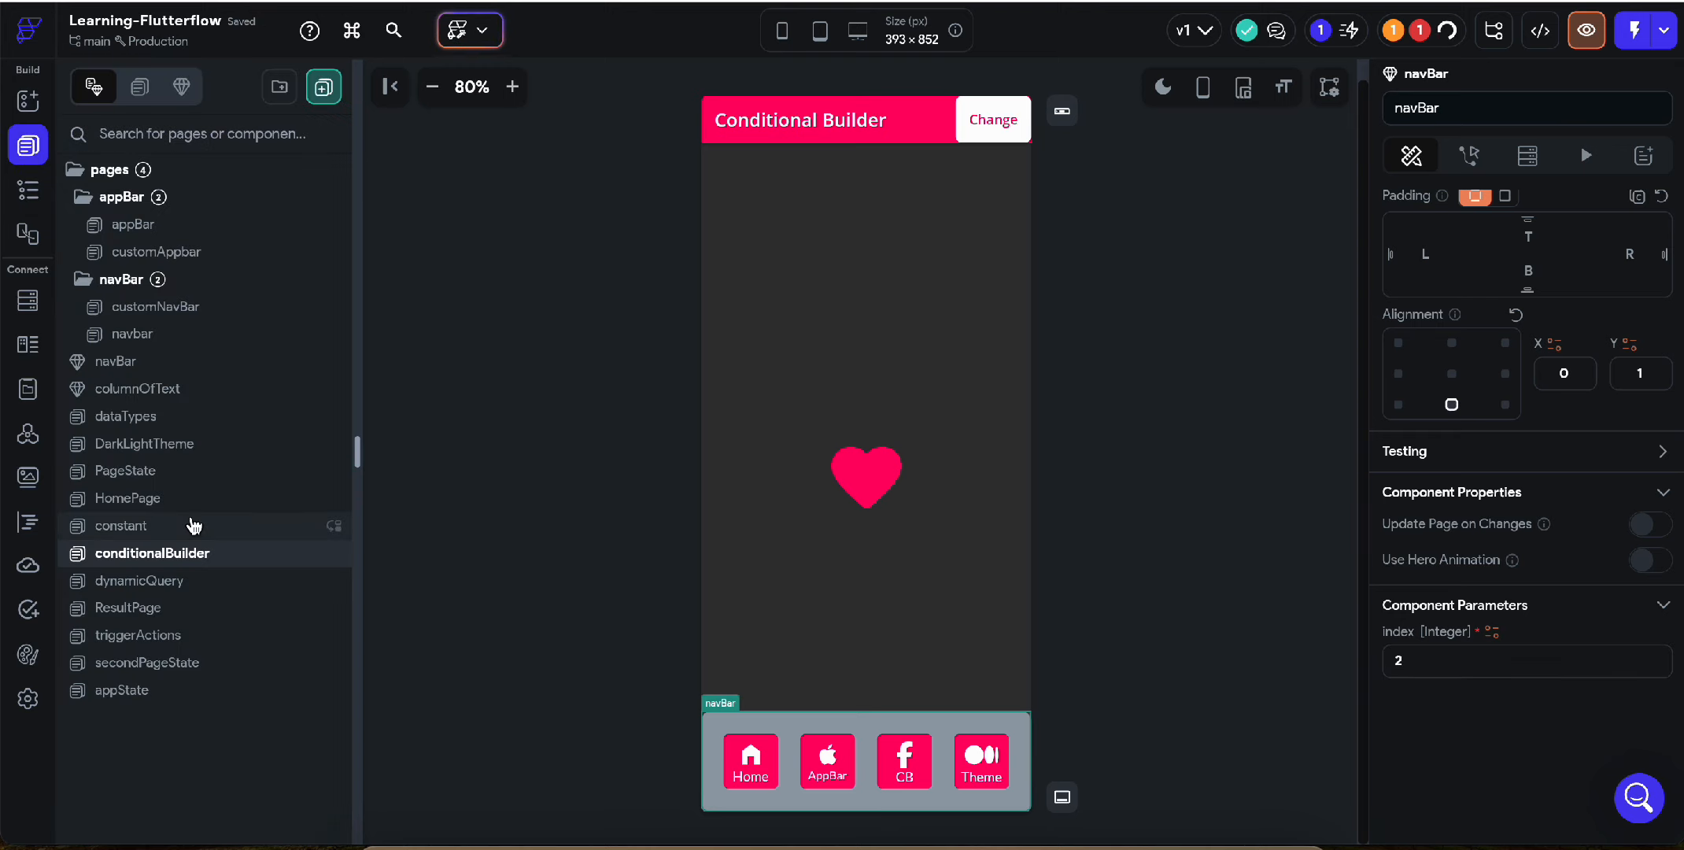
{"action": "left_click", "coordinate": [196, 457]}
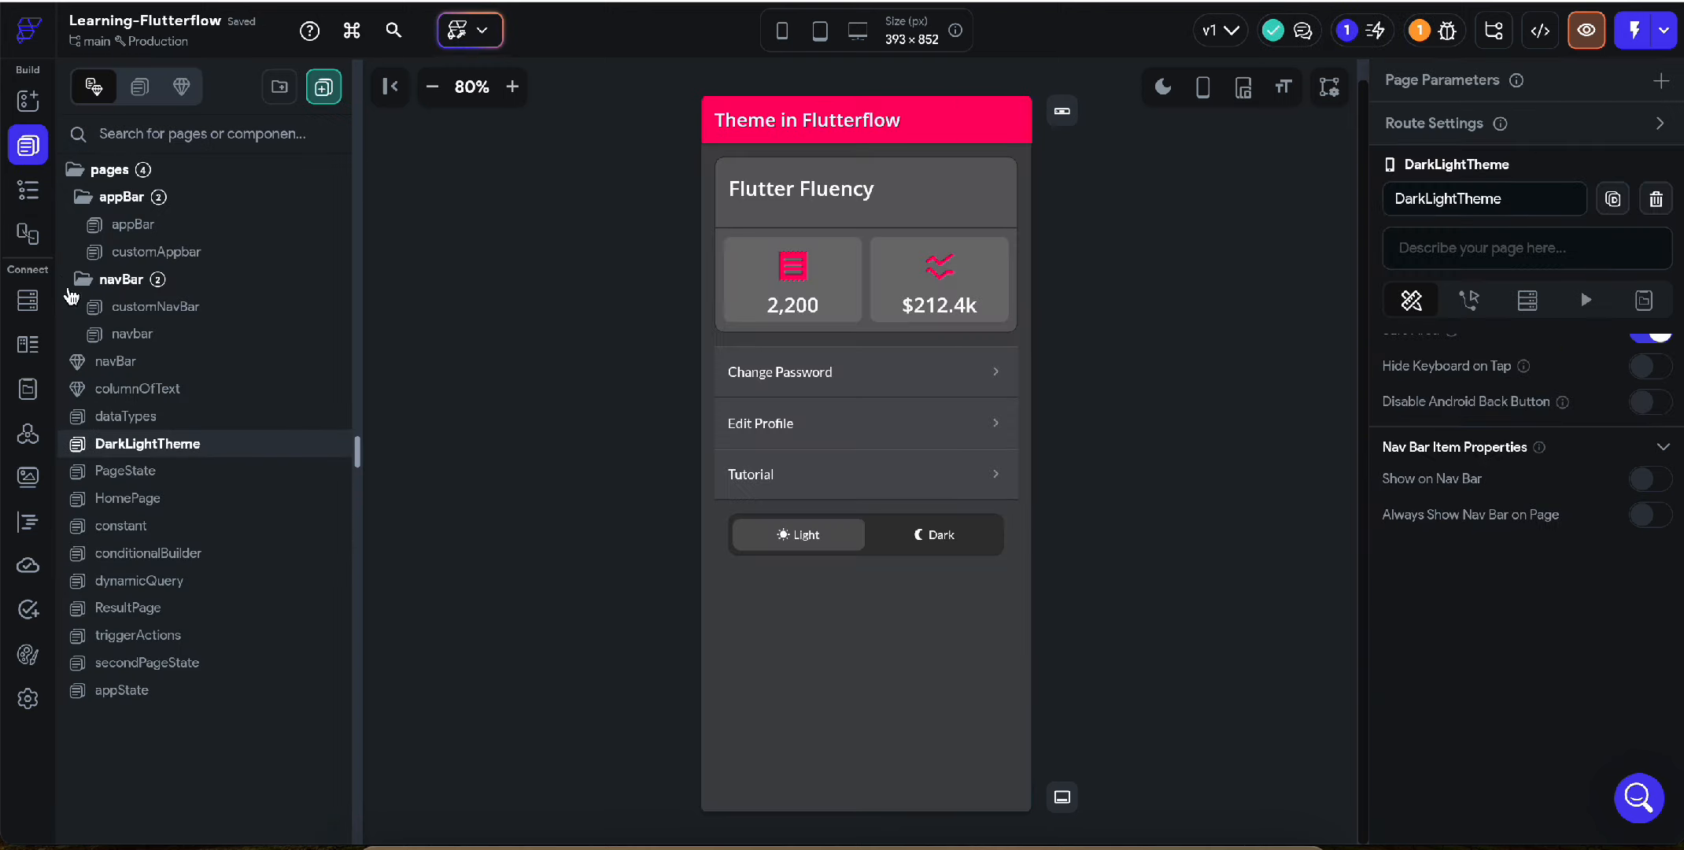
{"action": "left_click", "coordinate": [28, 188]}
{"action": "left_click", "coordinate": [134, 229]}
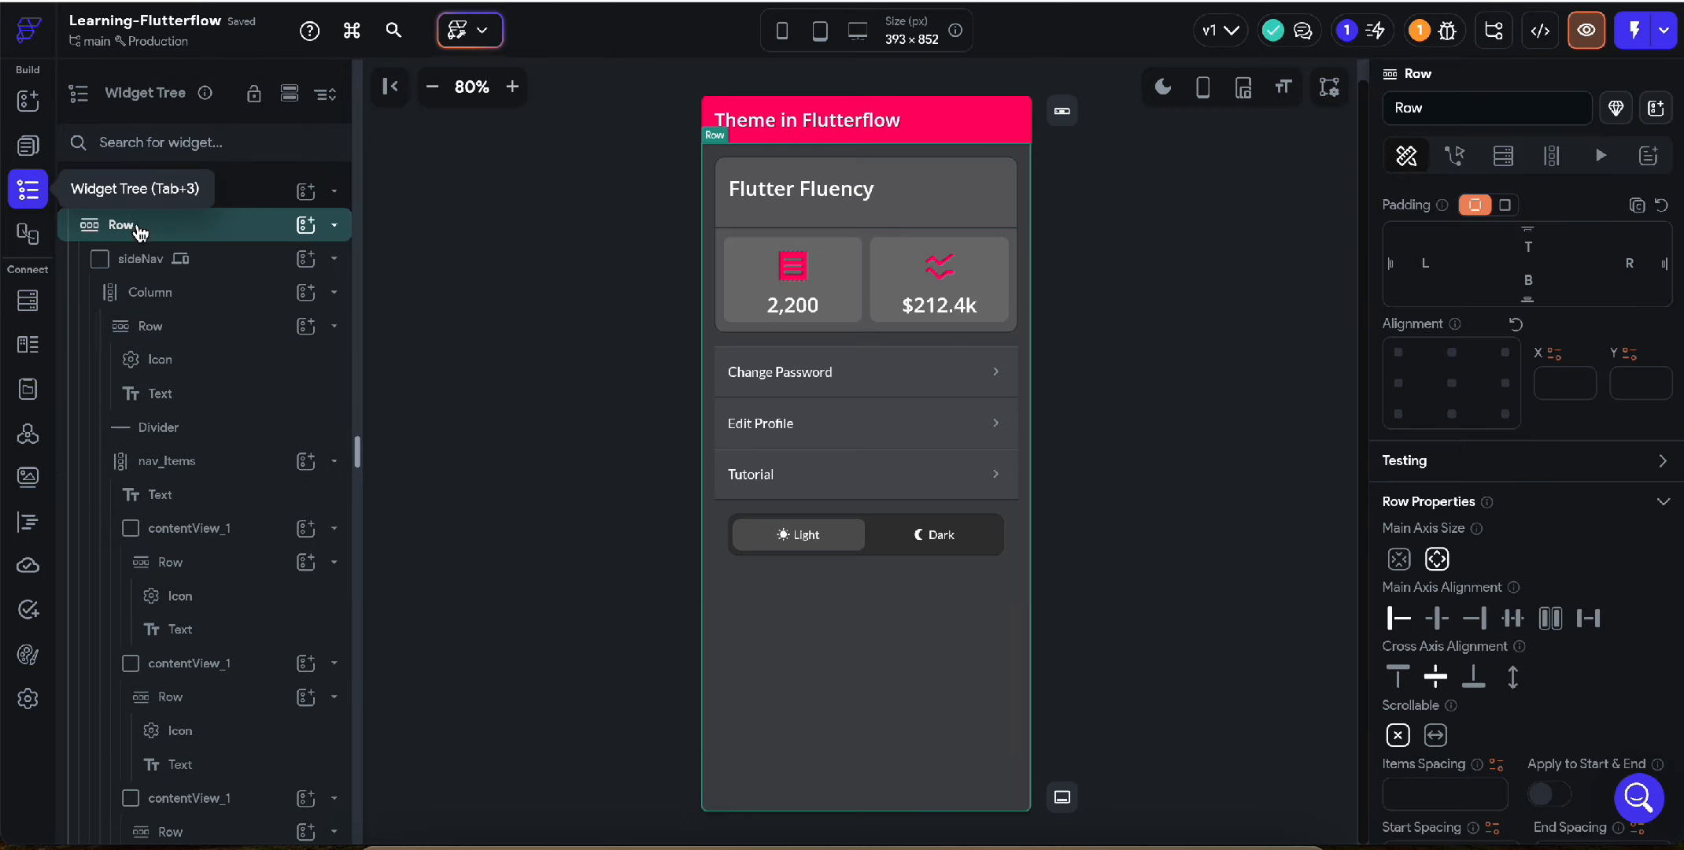
{"action": "left_click", "coordinate": [334, 226]}
{"action": "right_click", "coordinate": [221, 232]}
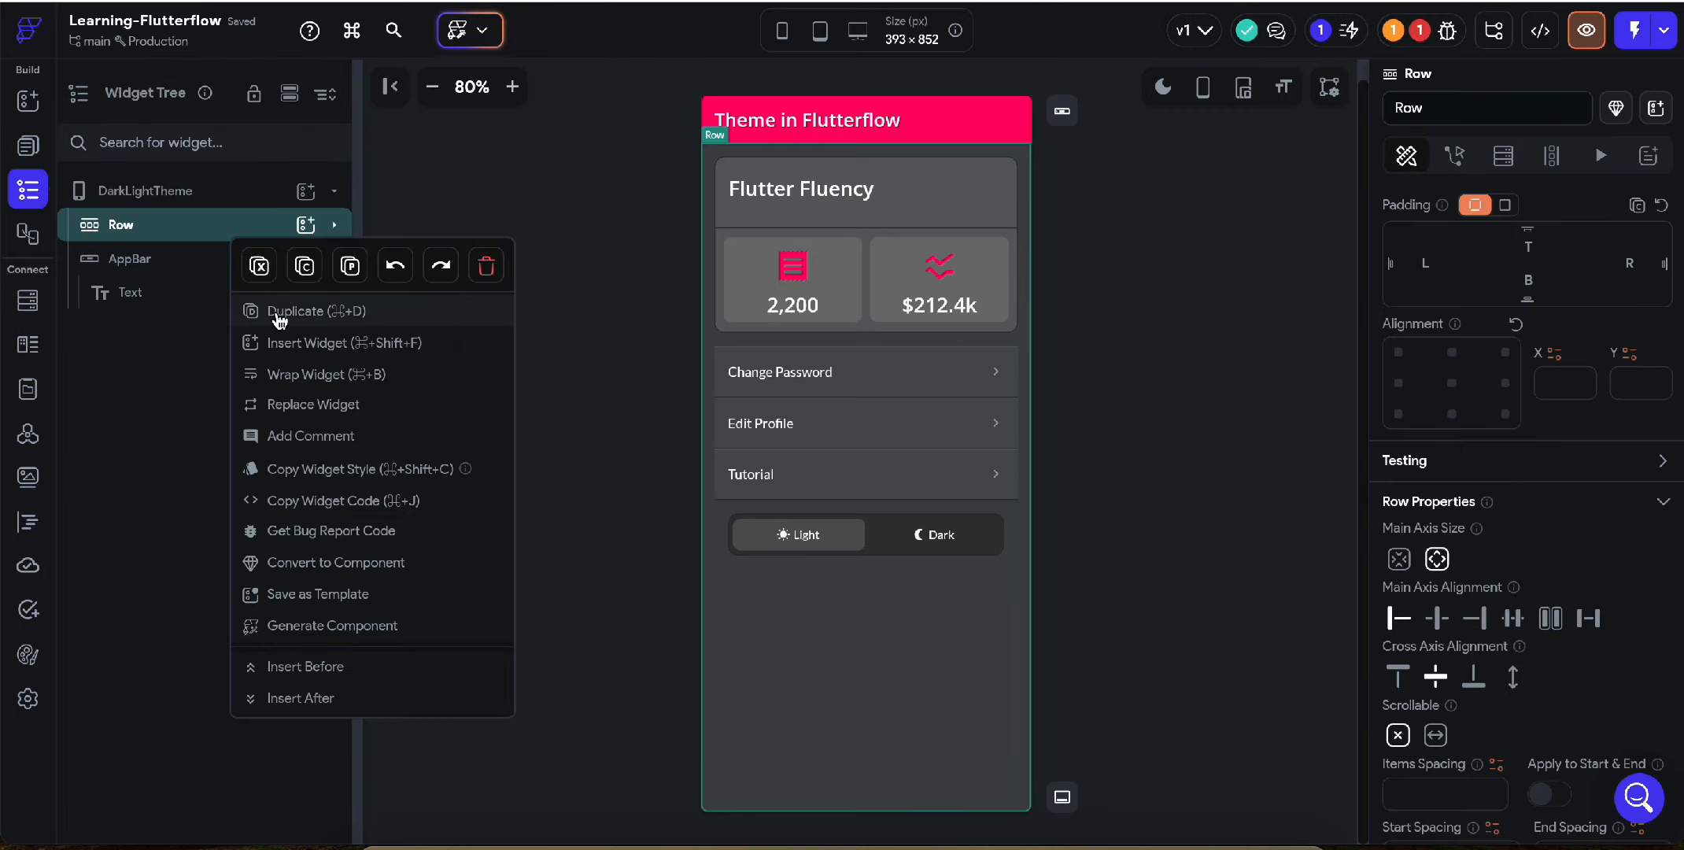
{"action": "left_click", "coordinate": [287, 374]}
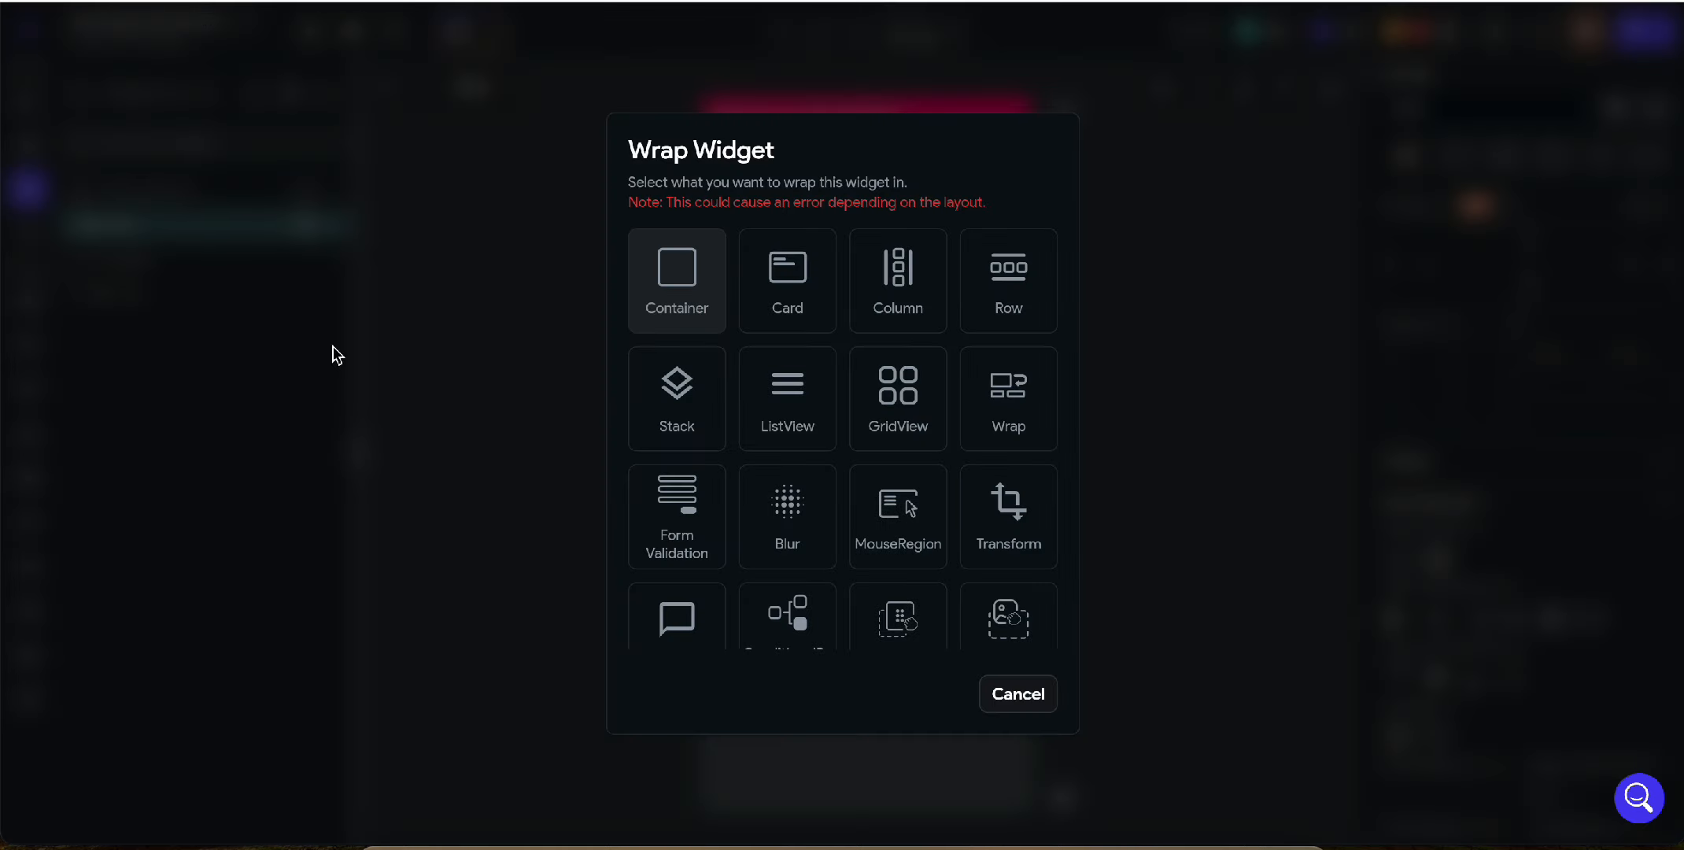
{"action": "left_click", "coordinate": [699, 434]}
Step: Insert the navBar component into the DarkLightTheme page's Stack and align it to the bottom centre
{"action": "left_click", "coordinate": [307, 226]}
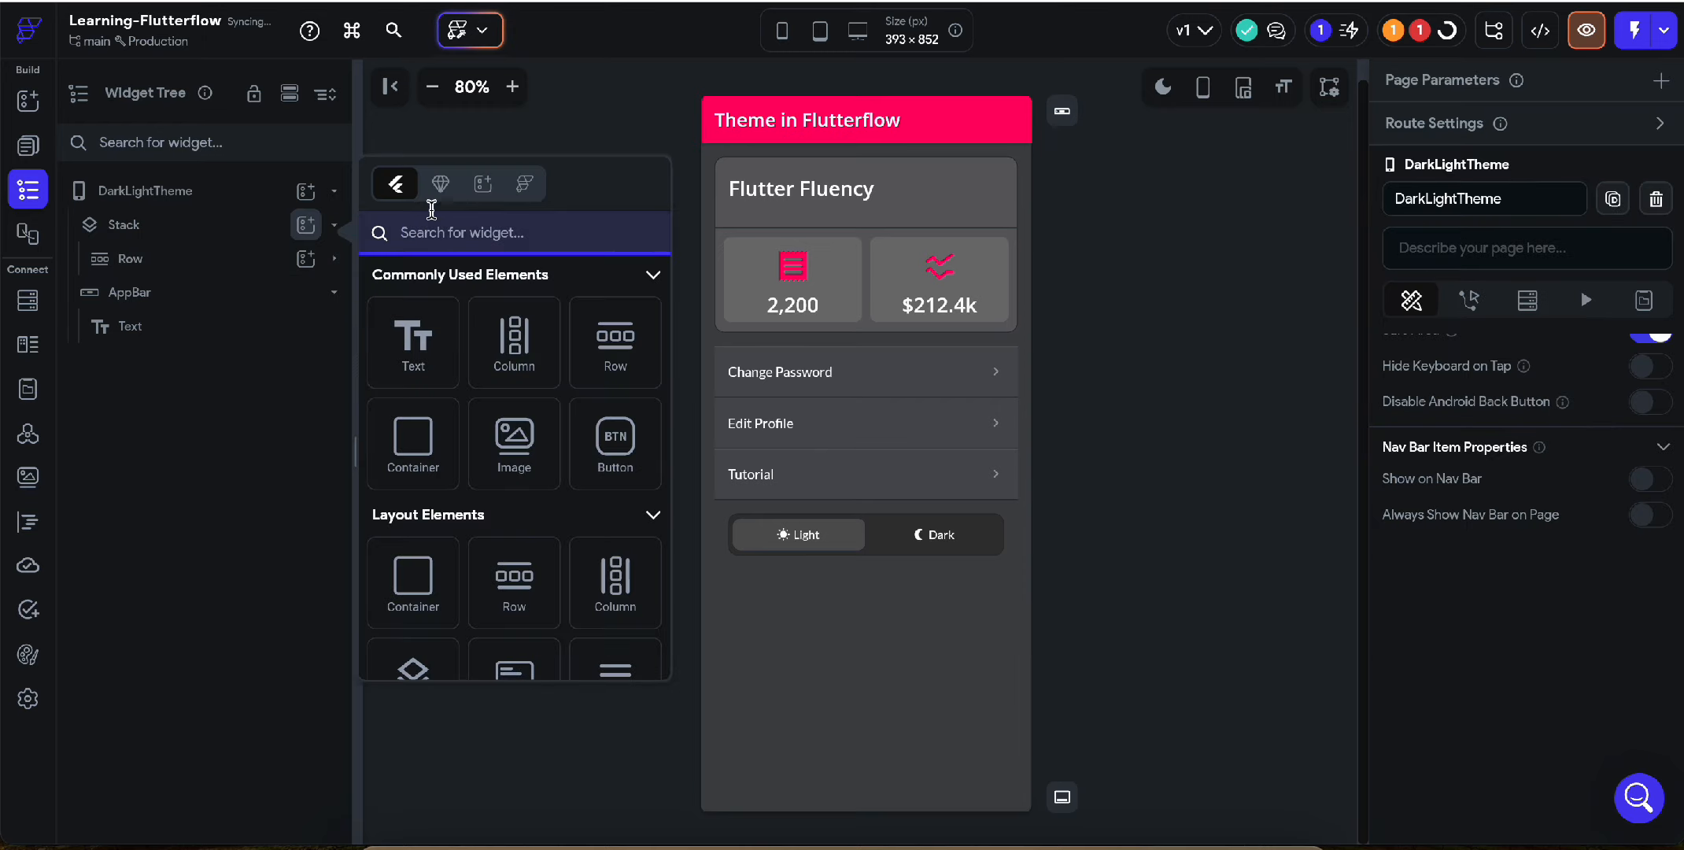
{"action": "left_click", "coordinate": [437, 179]}
{"action": "left_click", "coordinate": [518, 437]}
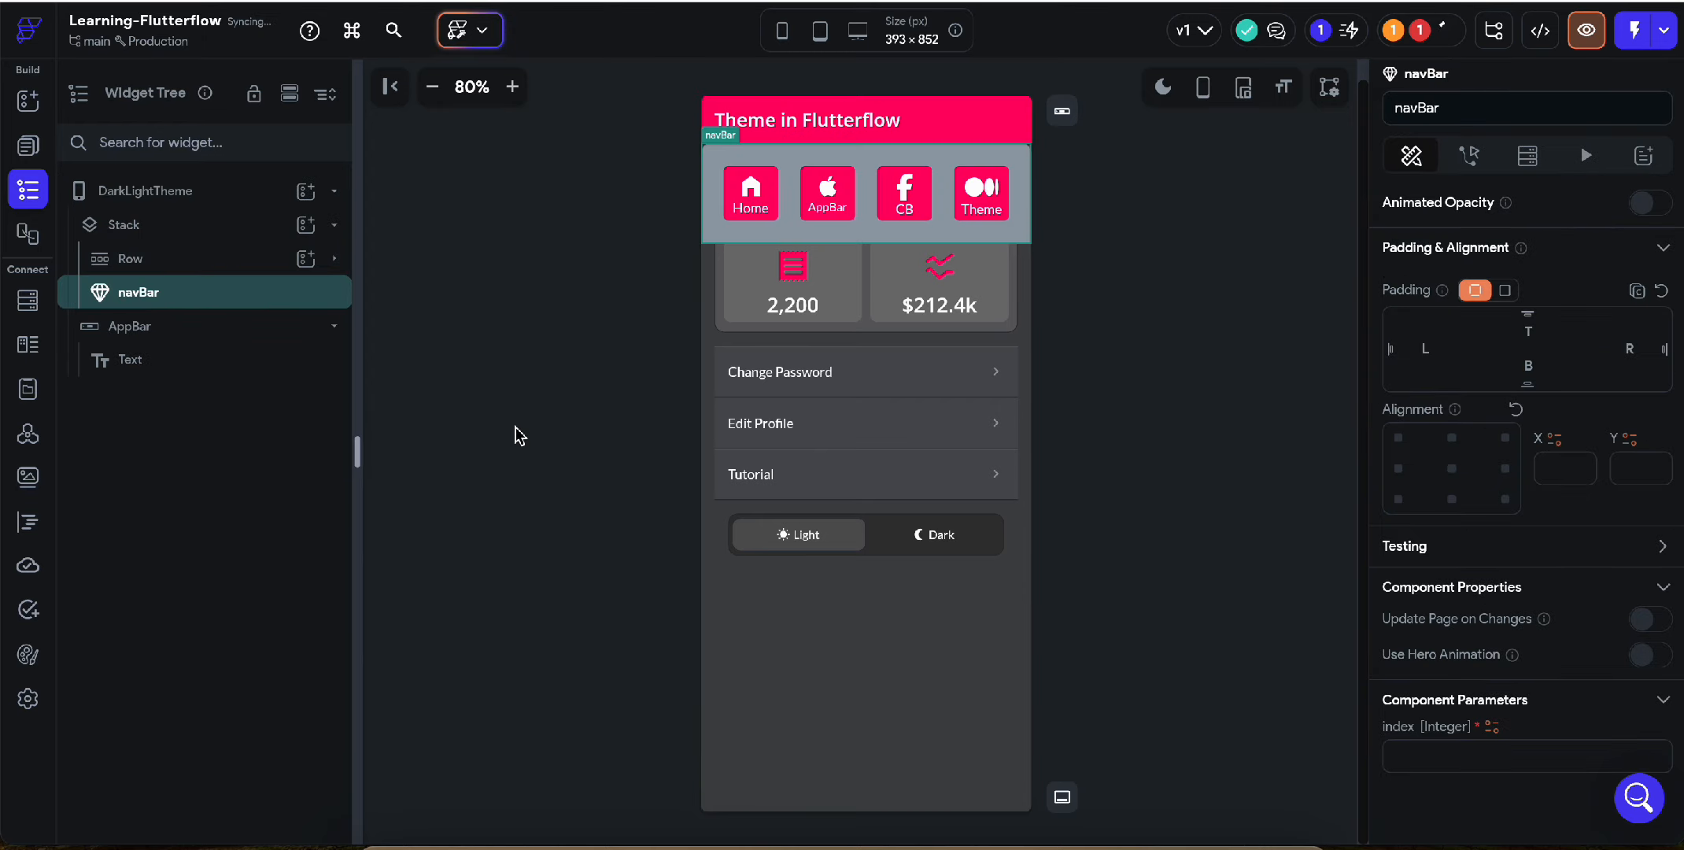
{"action": "left_click", "coordinate": [1452, 499]}
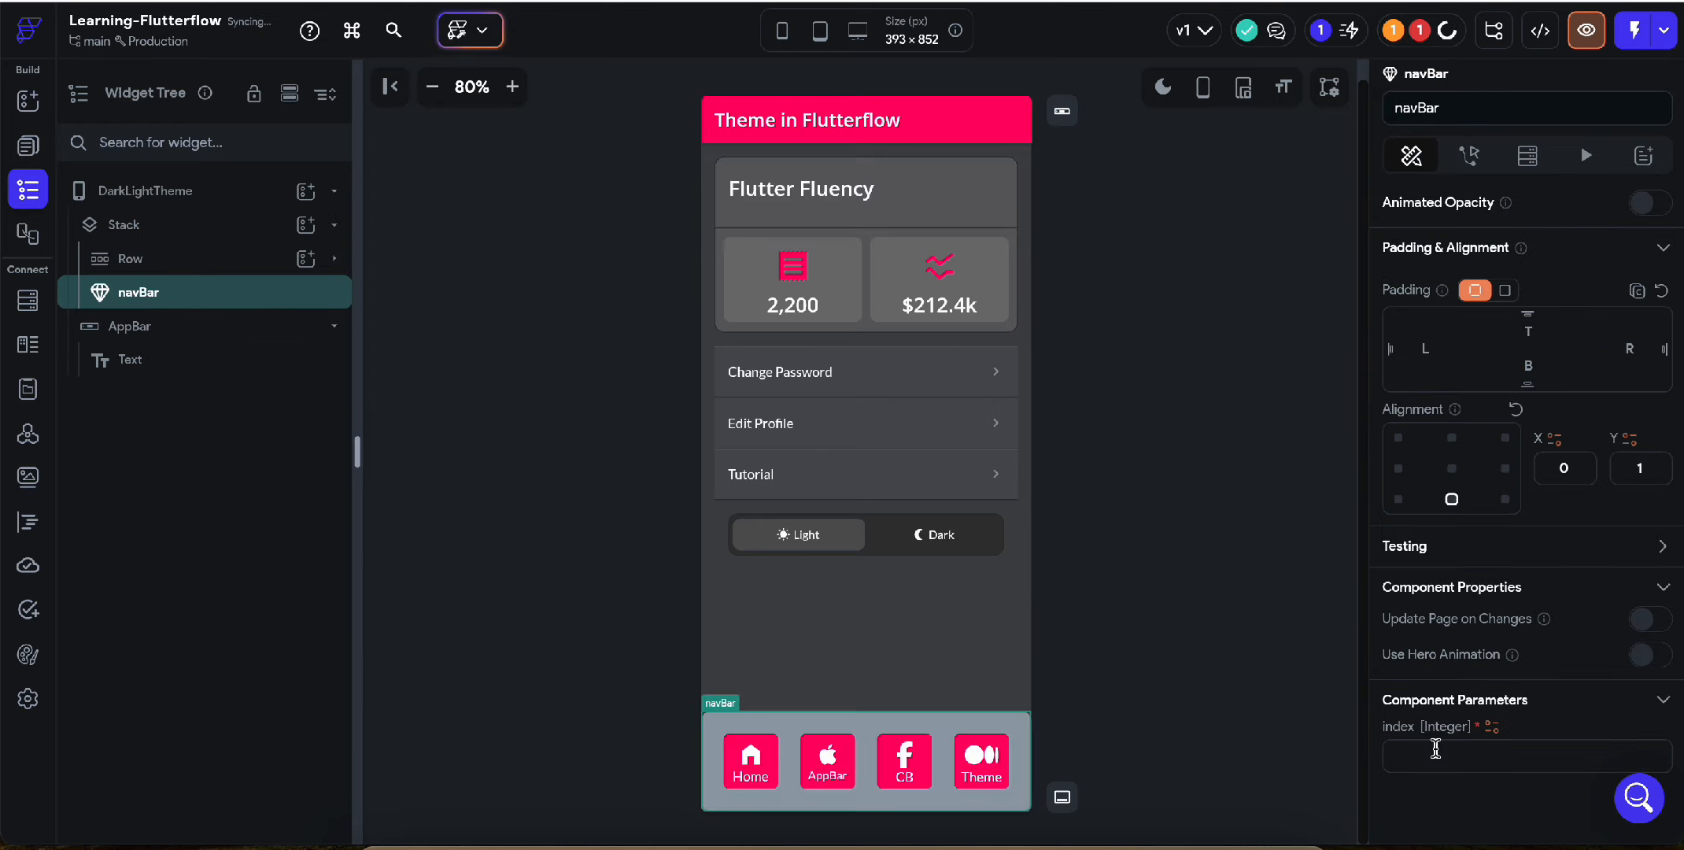
Step: Set the index parameter of the DarkLightTheme page's navBar component to 3
{"action": "left_click", "coordinate": [1431, 746]}
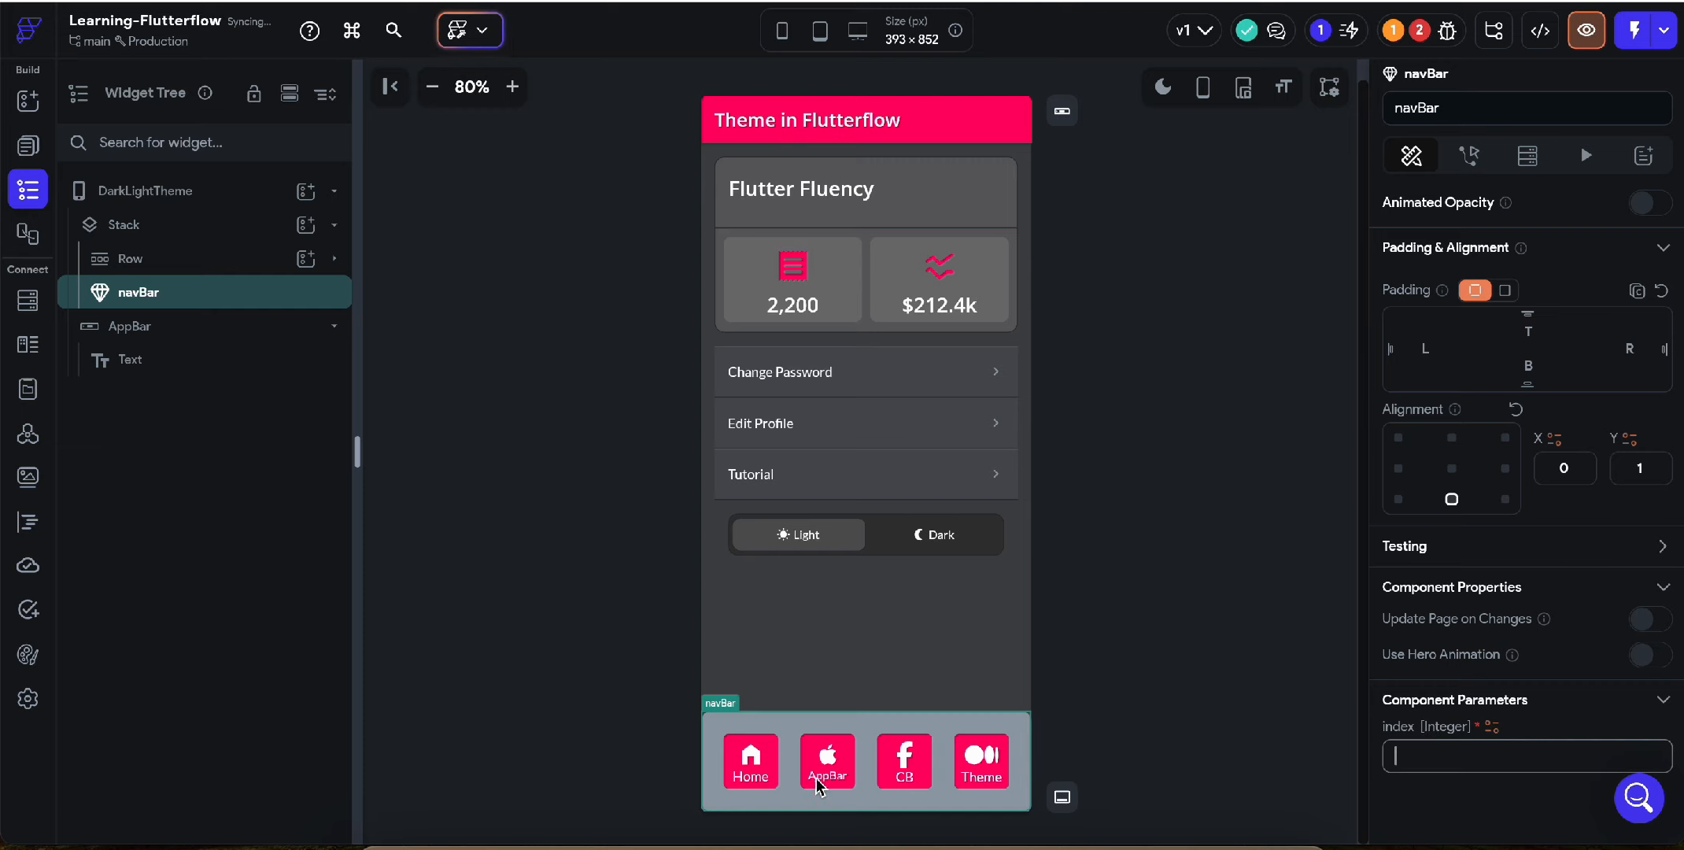
{"action": "type", "text": "3"}
{"action": "left_click", "coordinate": [1275, 462]}
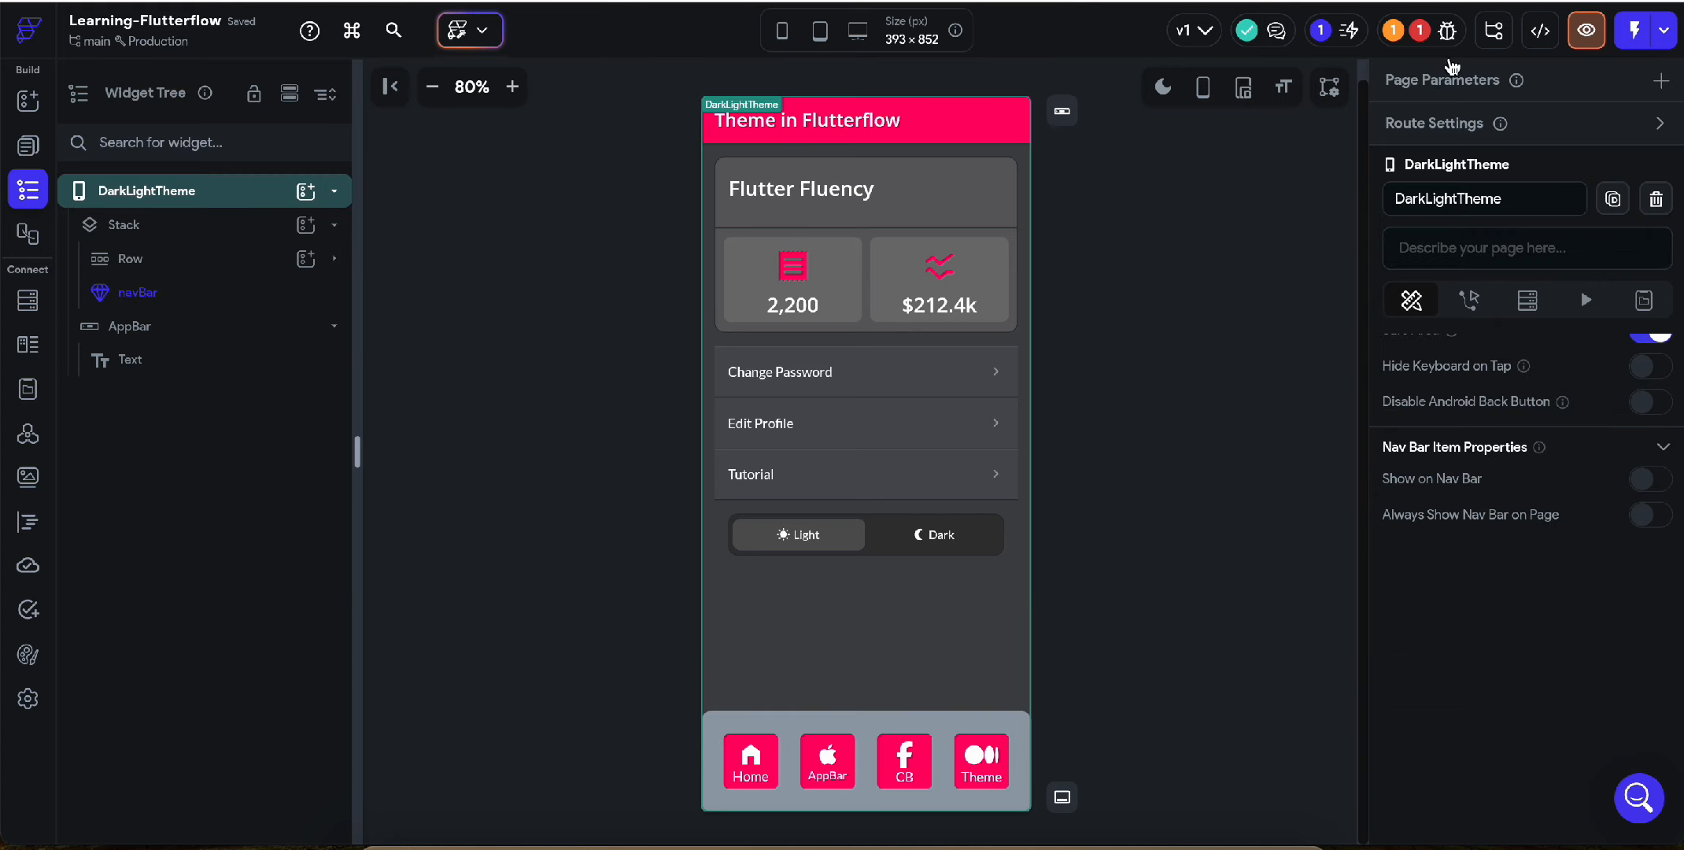
Step: Go to the navBar flagged in the project errors and re-enter its index parameter as 2
{"action": "left_click", "coordinate": [1440, 30]}
{"action": "left_click", "coordinate": [1320, 181]}
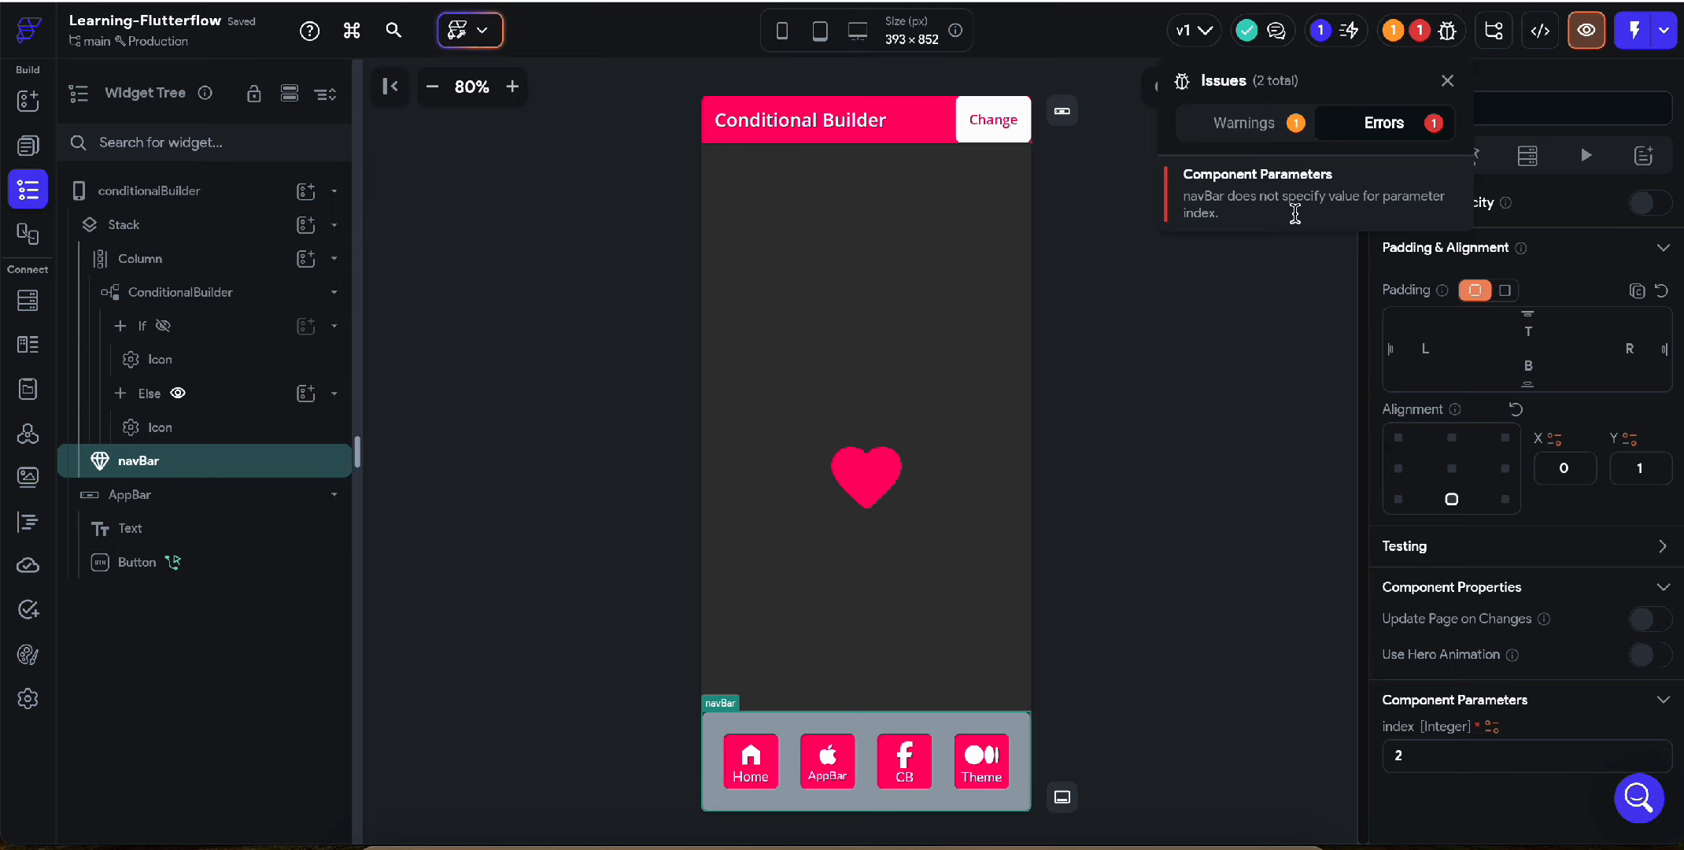
{"action": "left_click", "coordinate": [1448, 758]}
{"action": "left_click", "coordinate": [1446, 754]}
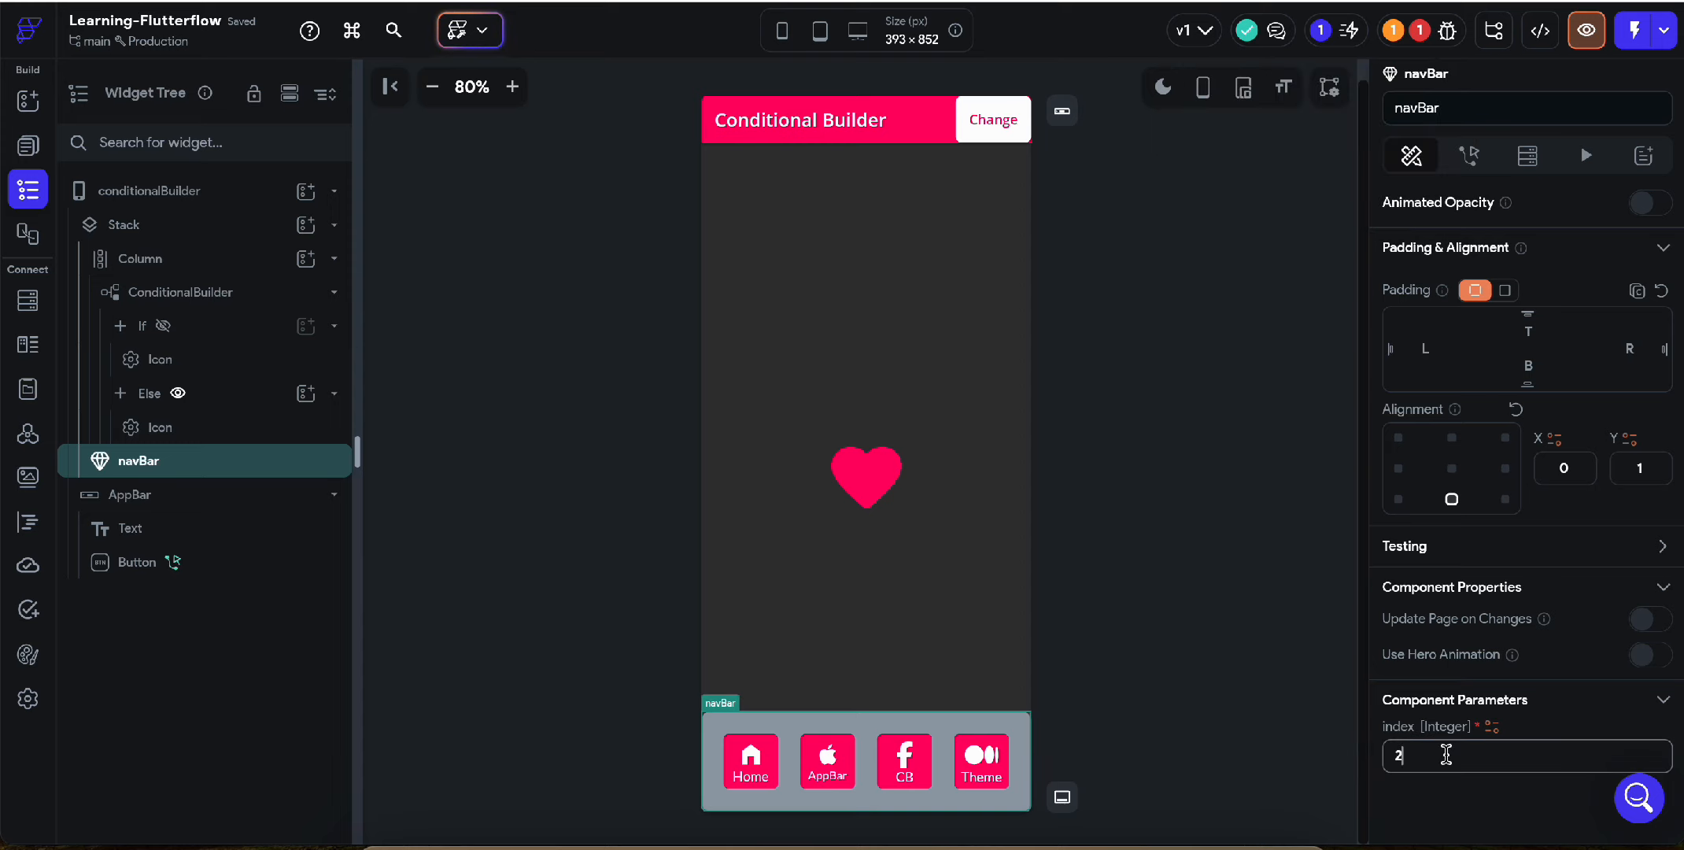
{"action": "key", "text": "BackSpace"}
{"action": "left_click", "coordinate": [1239, 640]}
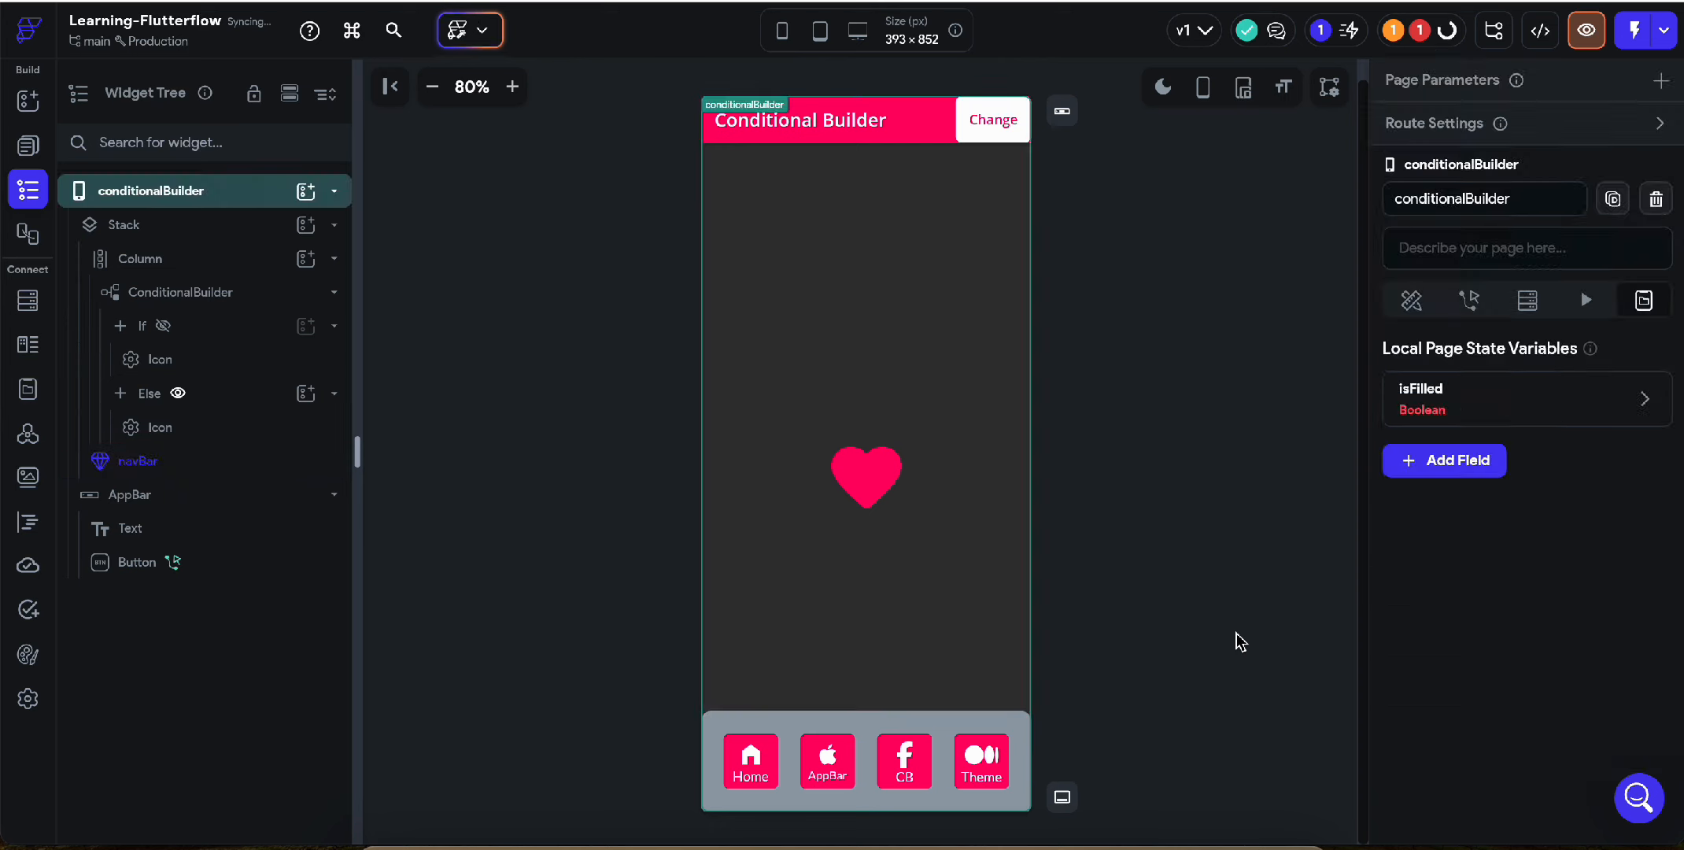
Step: Recheck the project's reported errors and inspect the navBar component on the conditionalBuilder page
{"action": "left_click", "coordinate": [1420, 30]}
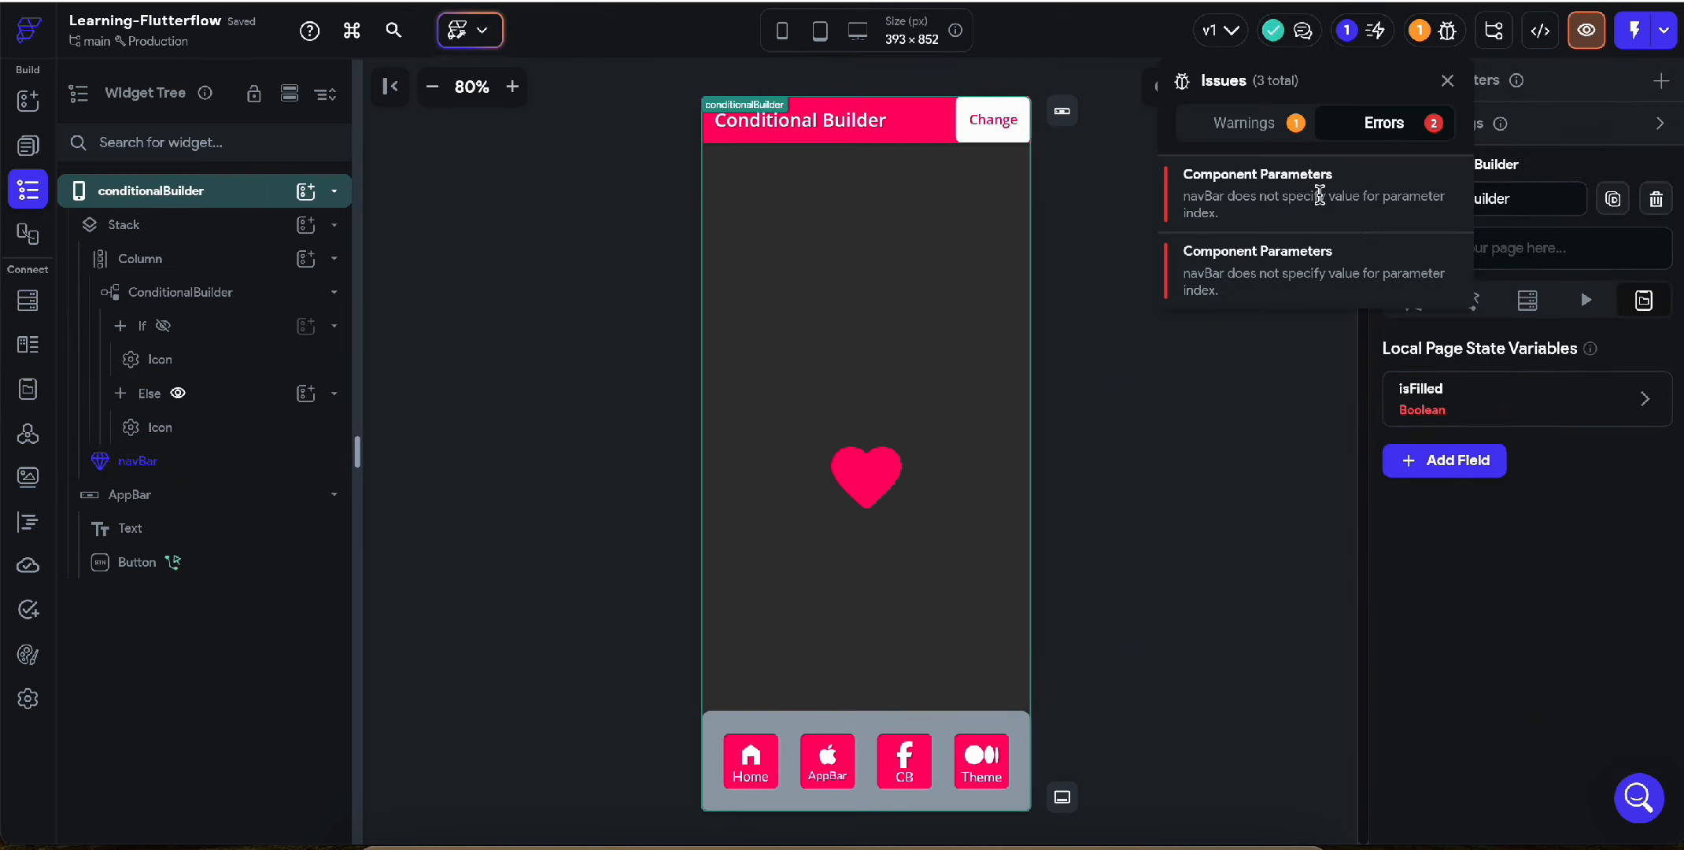
{"action": "left_click", "coordinate": [945, 724]}
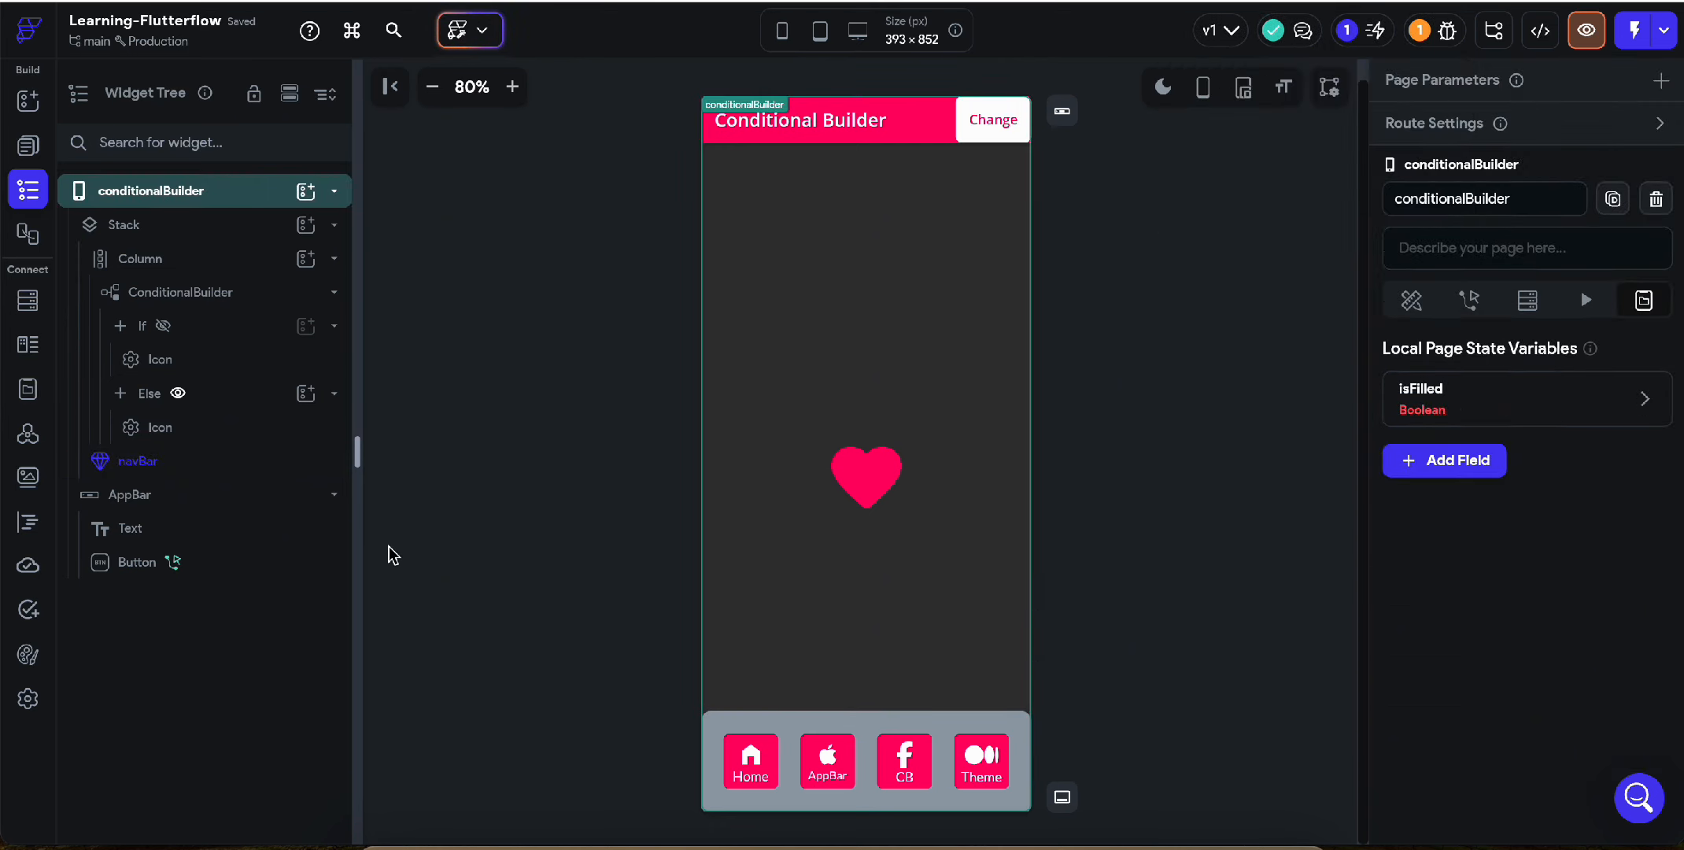
{"action": "left_click", "coordinate": [199, 472]}
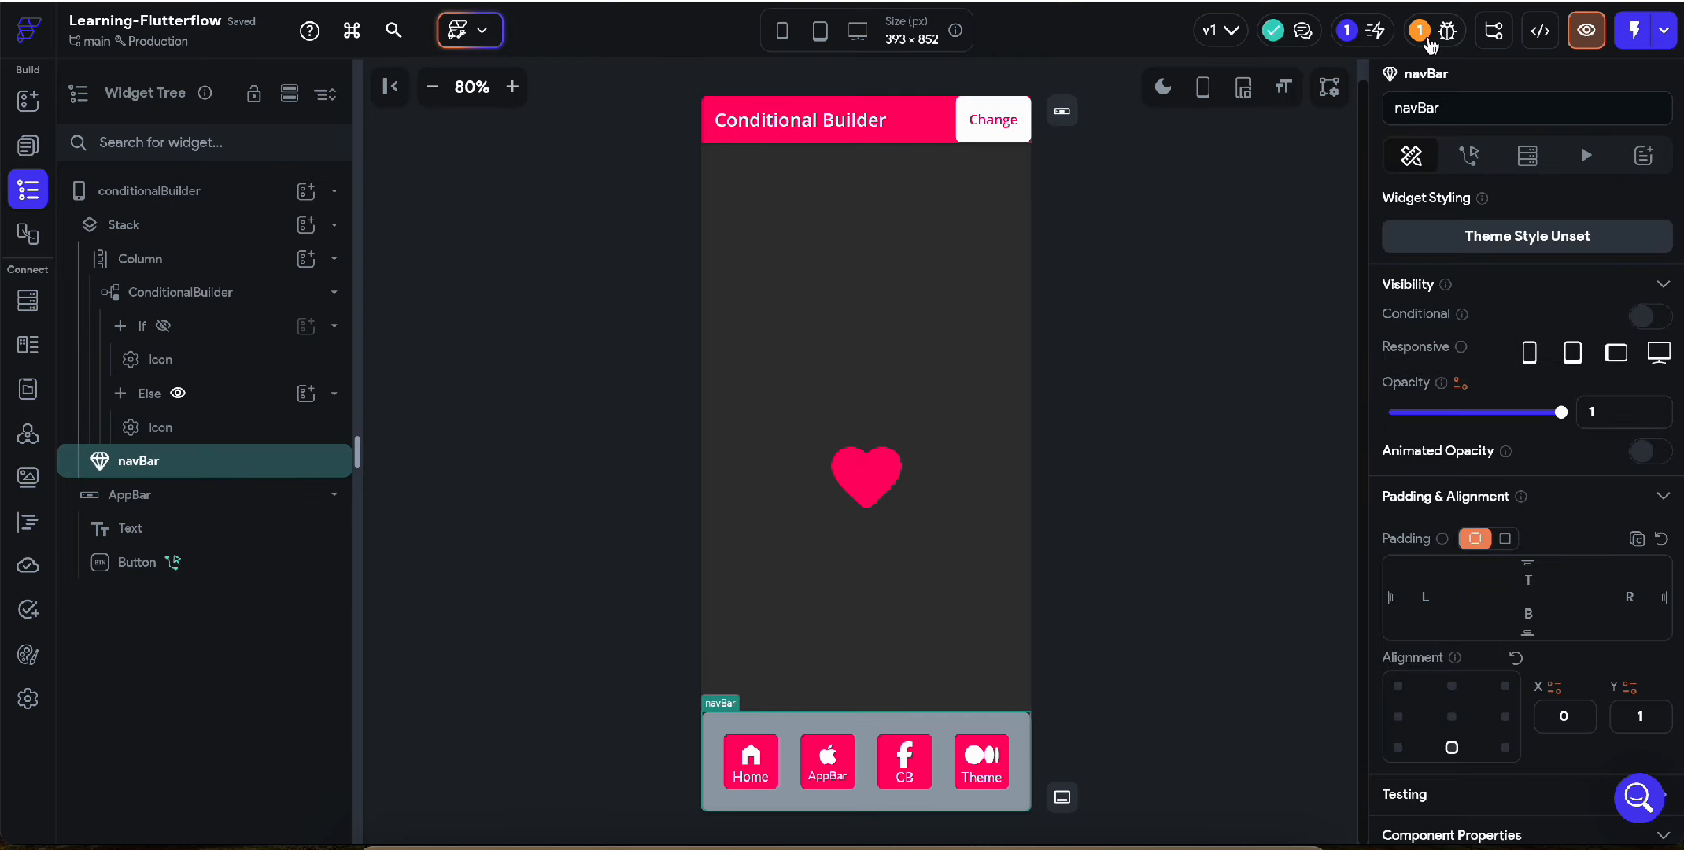
{"action": "left_click", "coordinate": [1168, 414]}
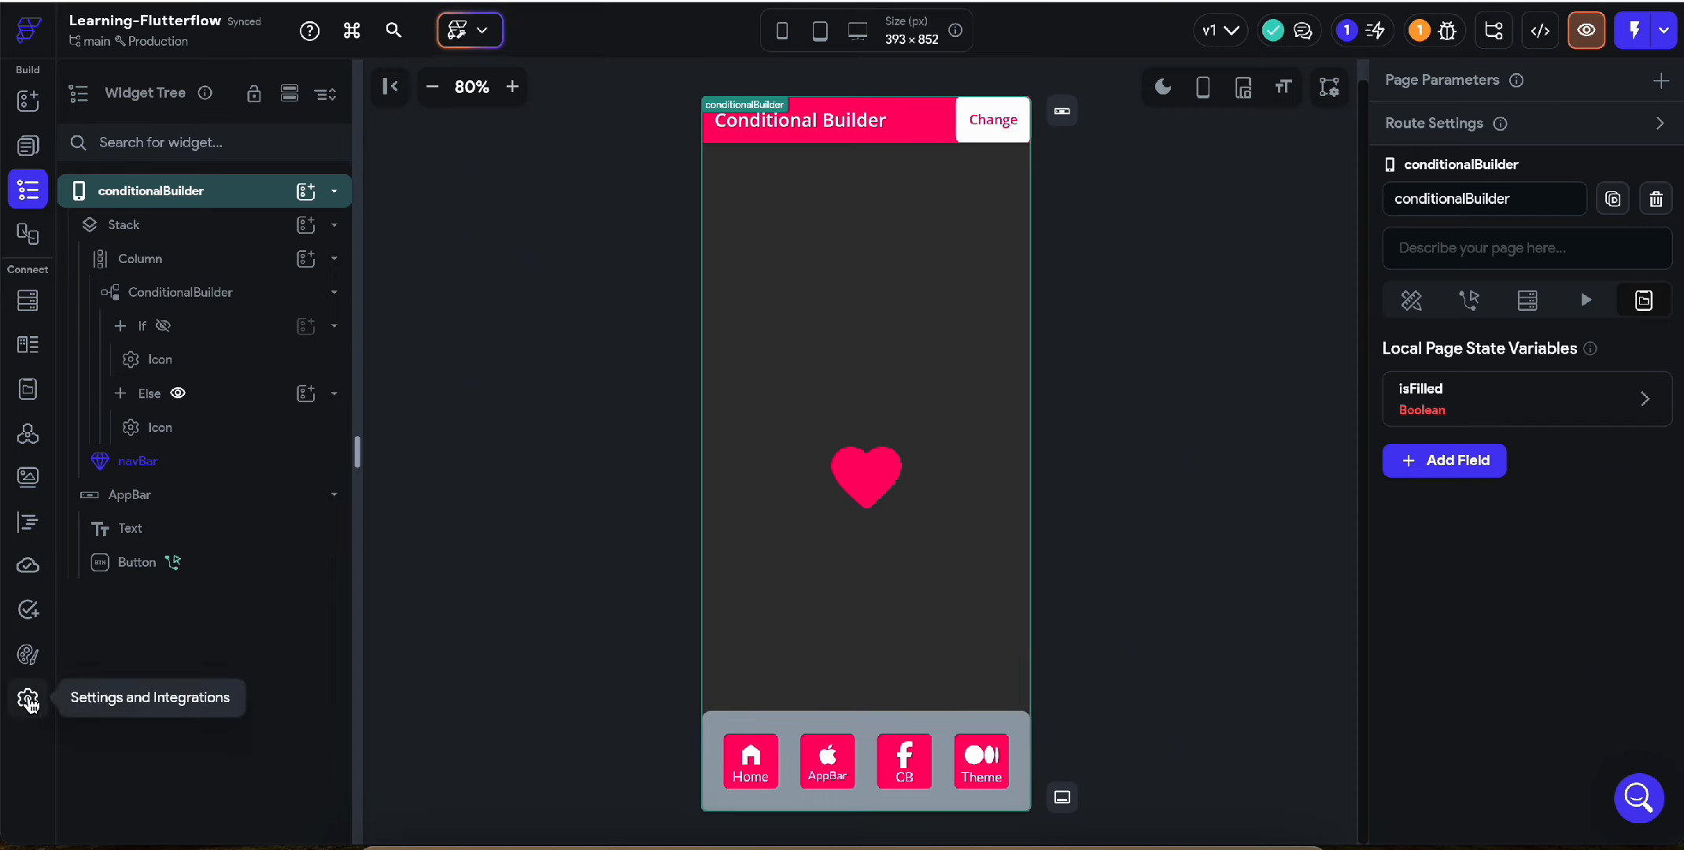
Step: Set the app's entry page to HomePage in the App Details settings
{"action": "left_click", "coordinate": [29, 701]}
{"action": "left_click", "coordinate": [177, 276]}
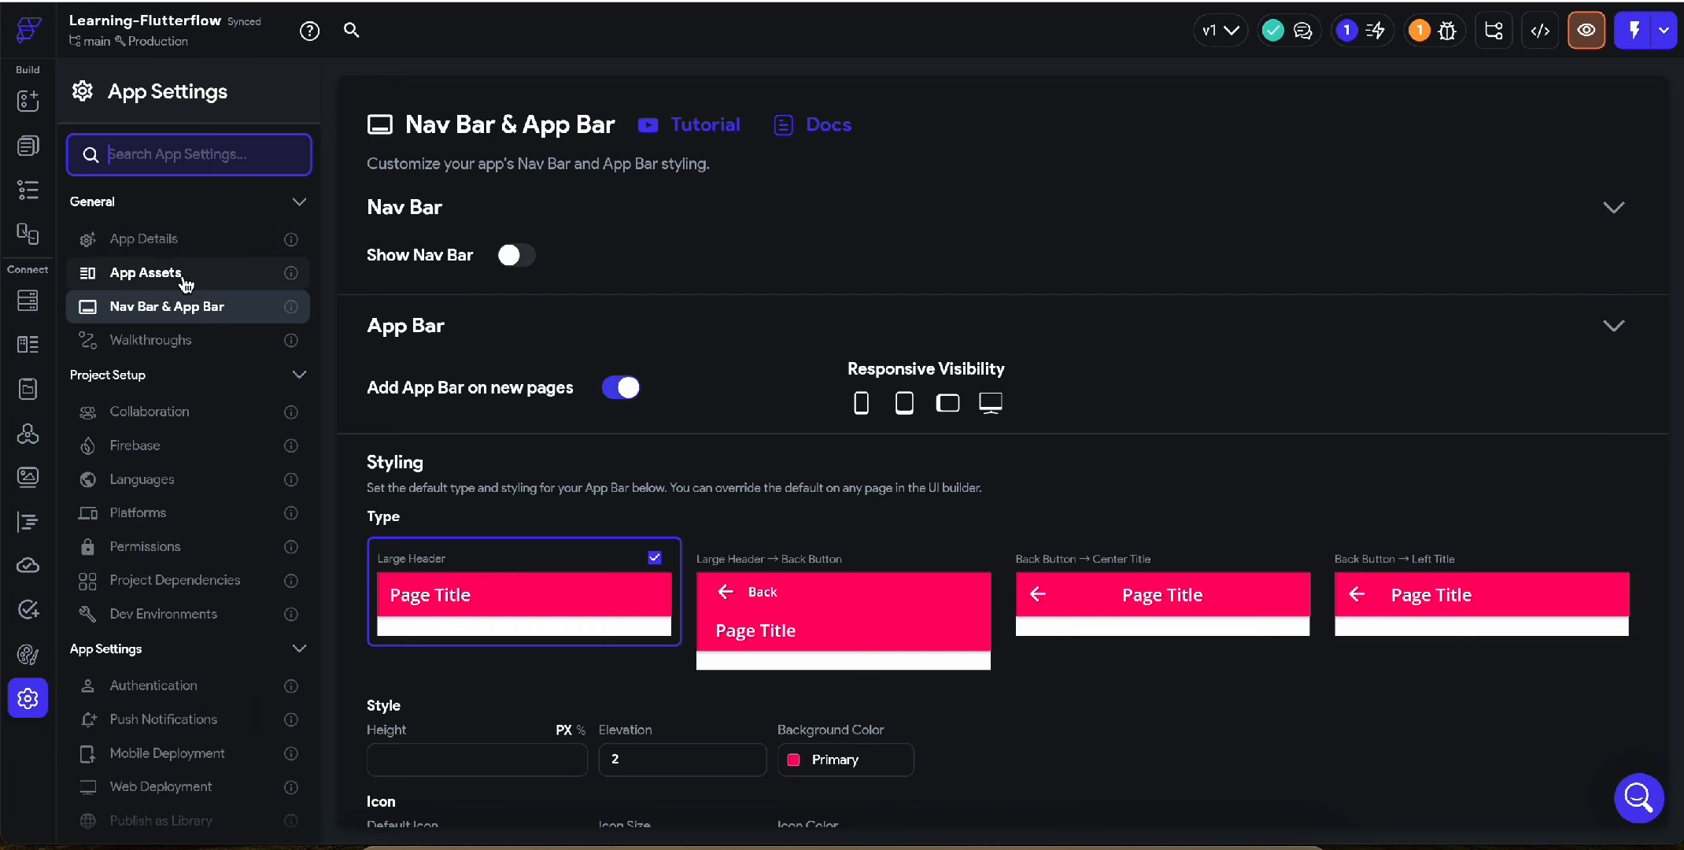
{"action": "left_click", "coordinate": [177, 244]}
{"action": "left_click", "coordinate": [500, 520]}
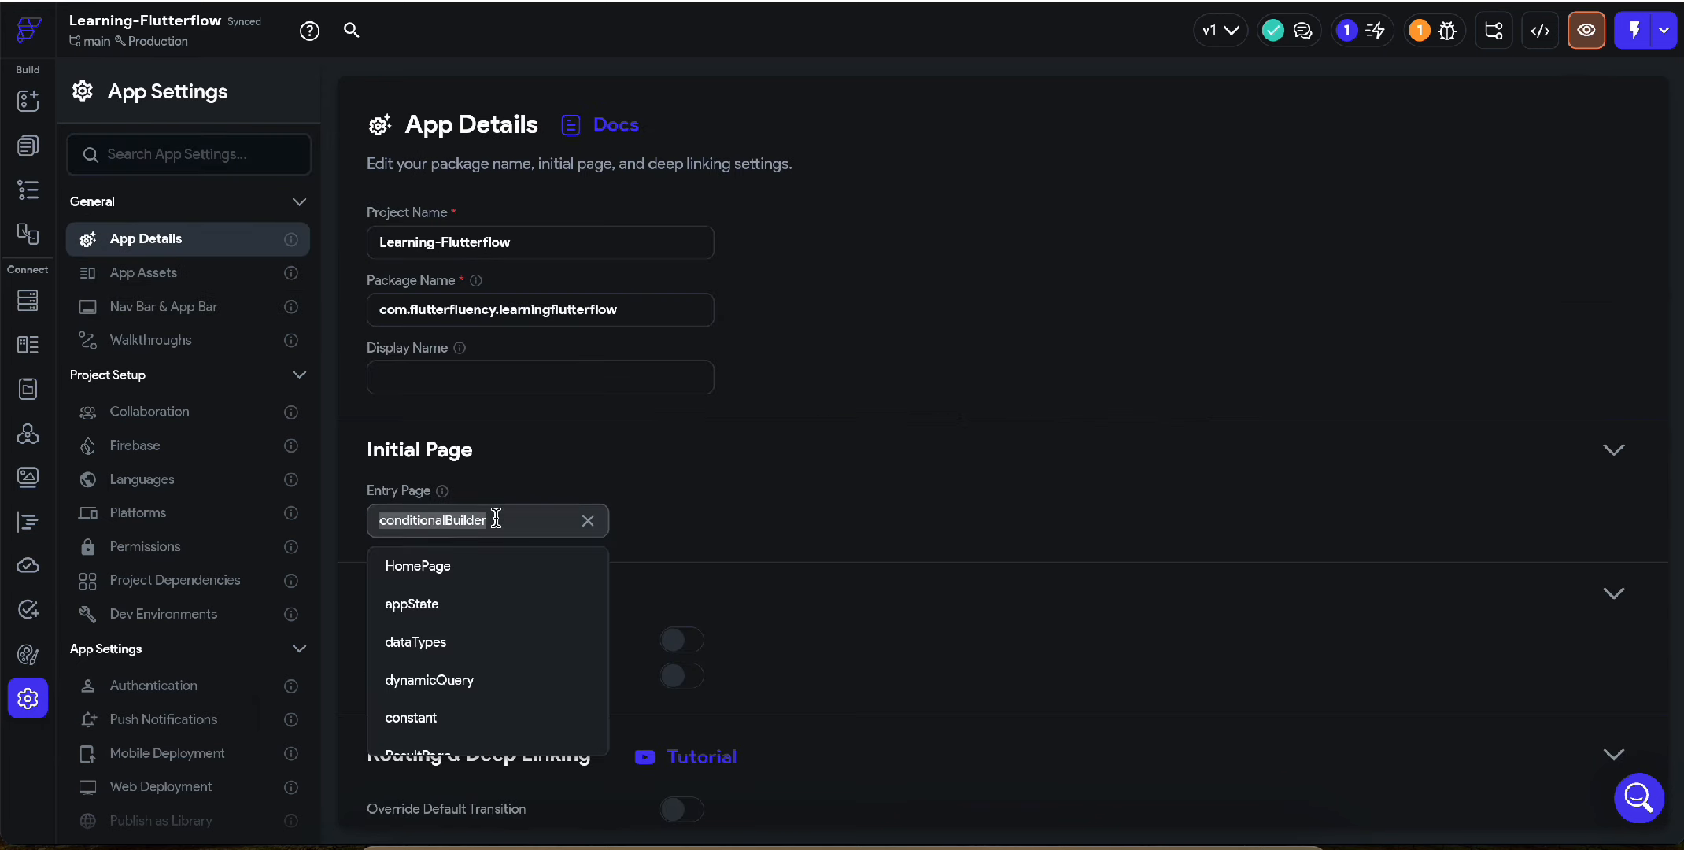
{"action": "left_click", "coordinate": [480, 565]}
Step: Run the app in Test mode and zoom the preview out to check the nav bar on the home page
{"action": "left_click", "coordinate": [27, 145]}
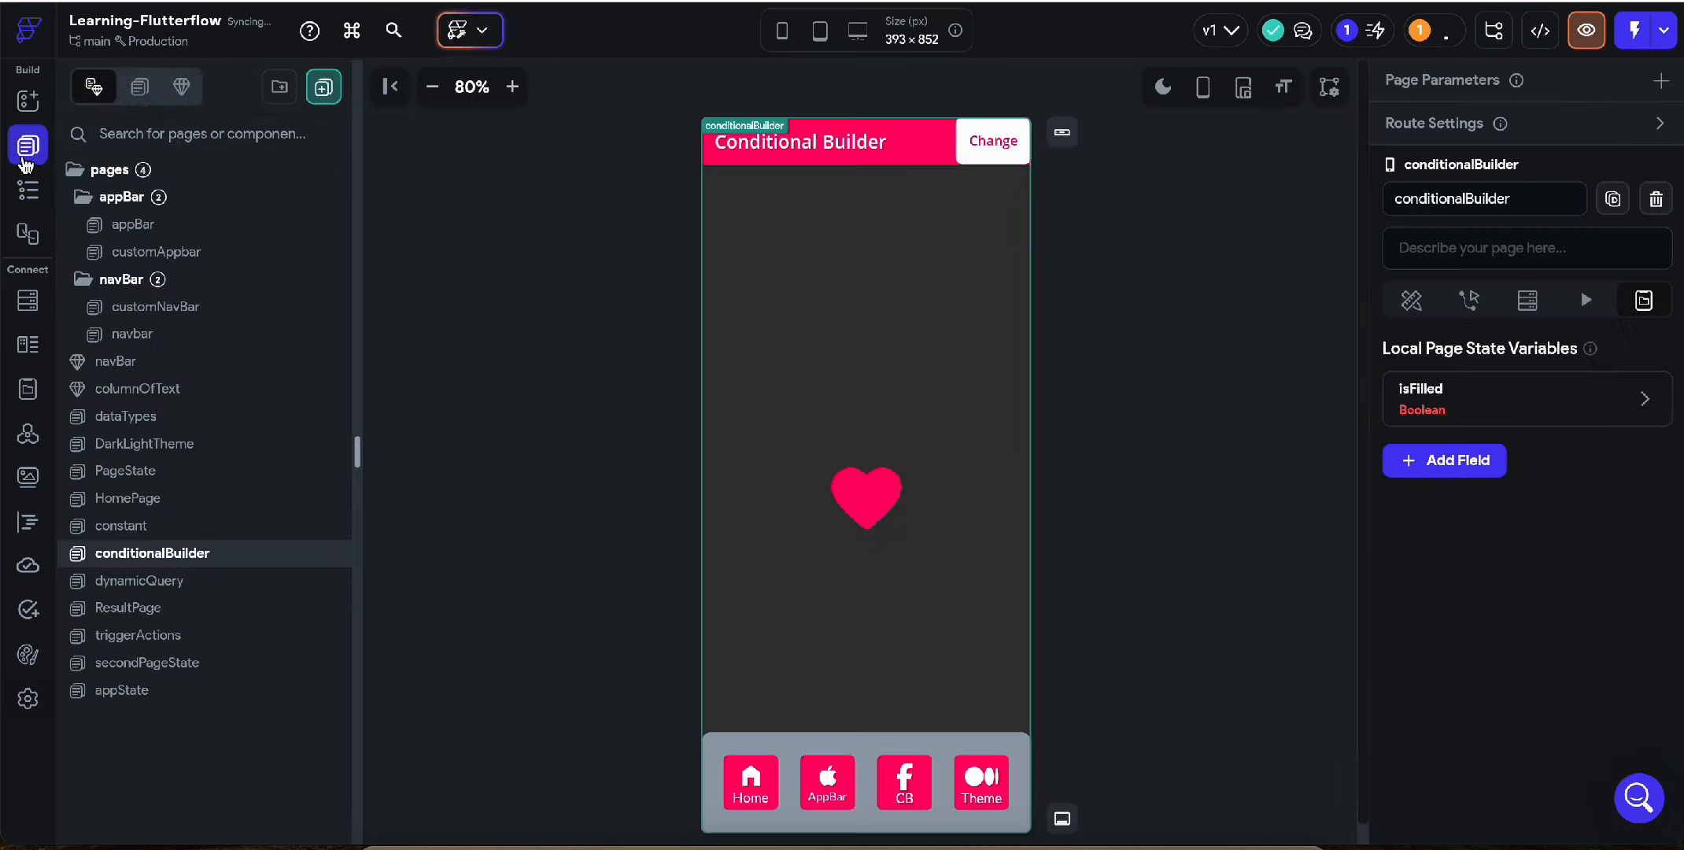
{"action": "left_click", "coordinate": [1631, 36]}
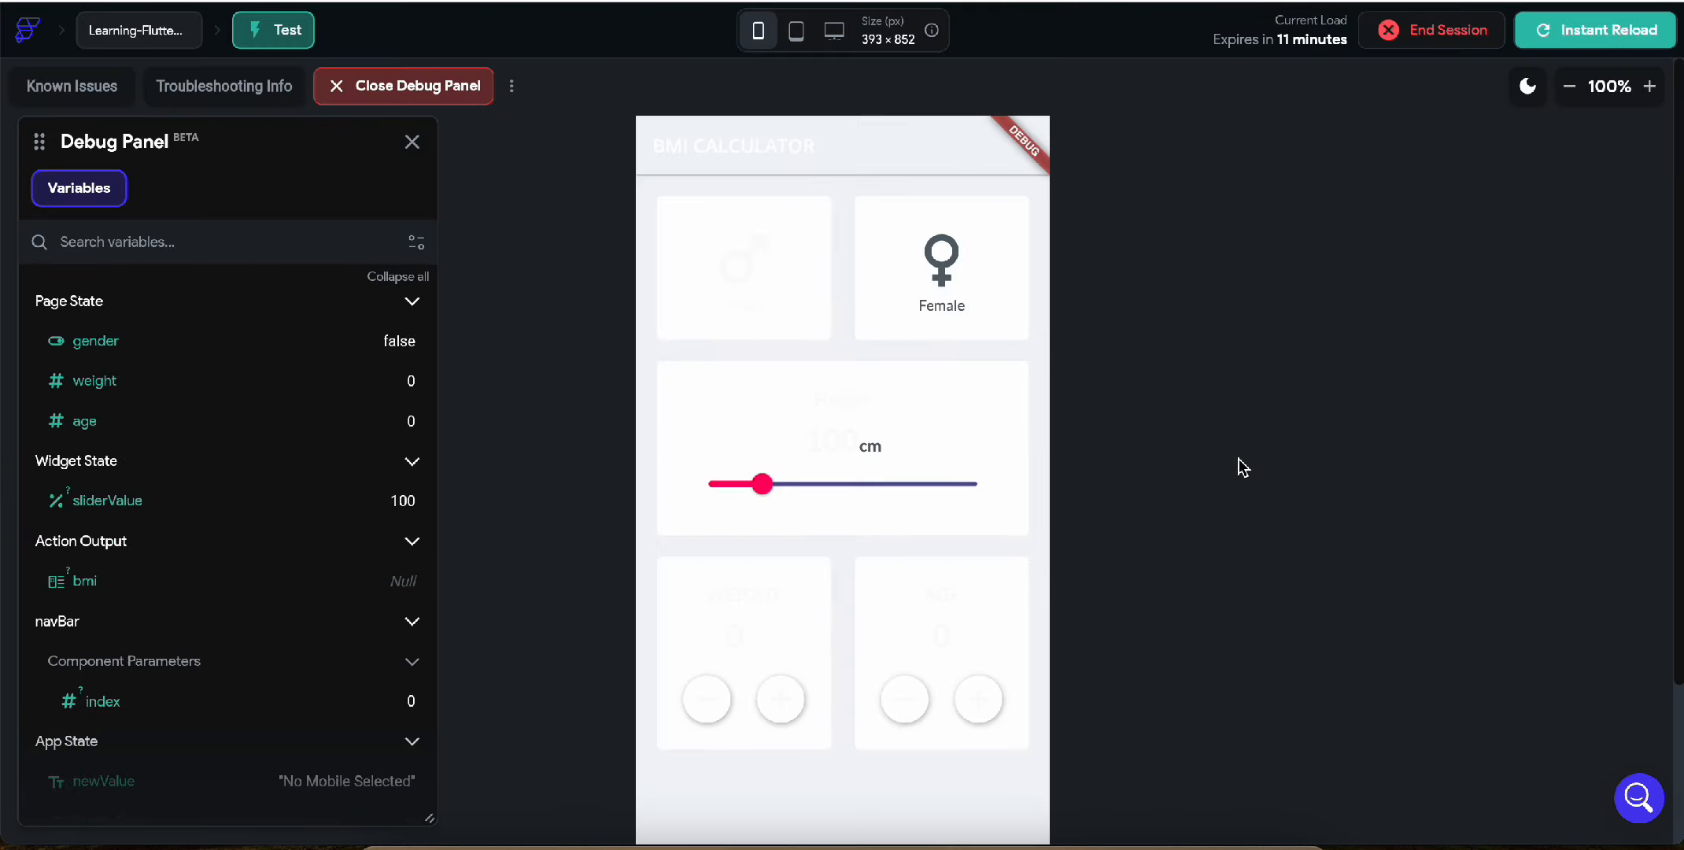
{"action": "left_click", "coordinate": [1571, 88]}
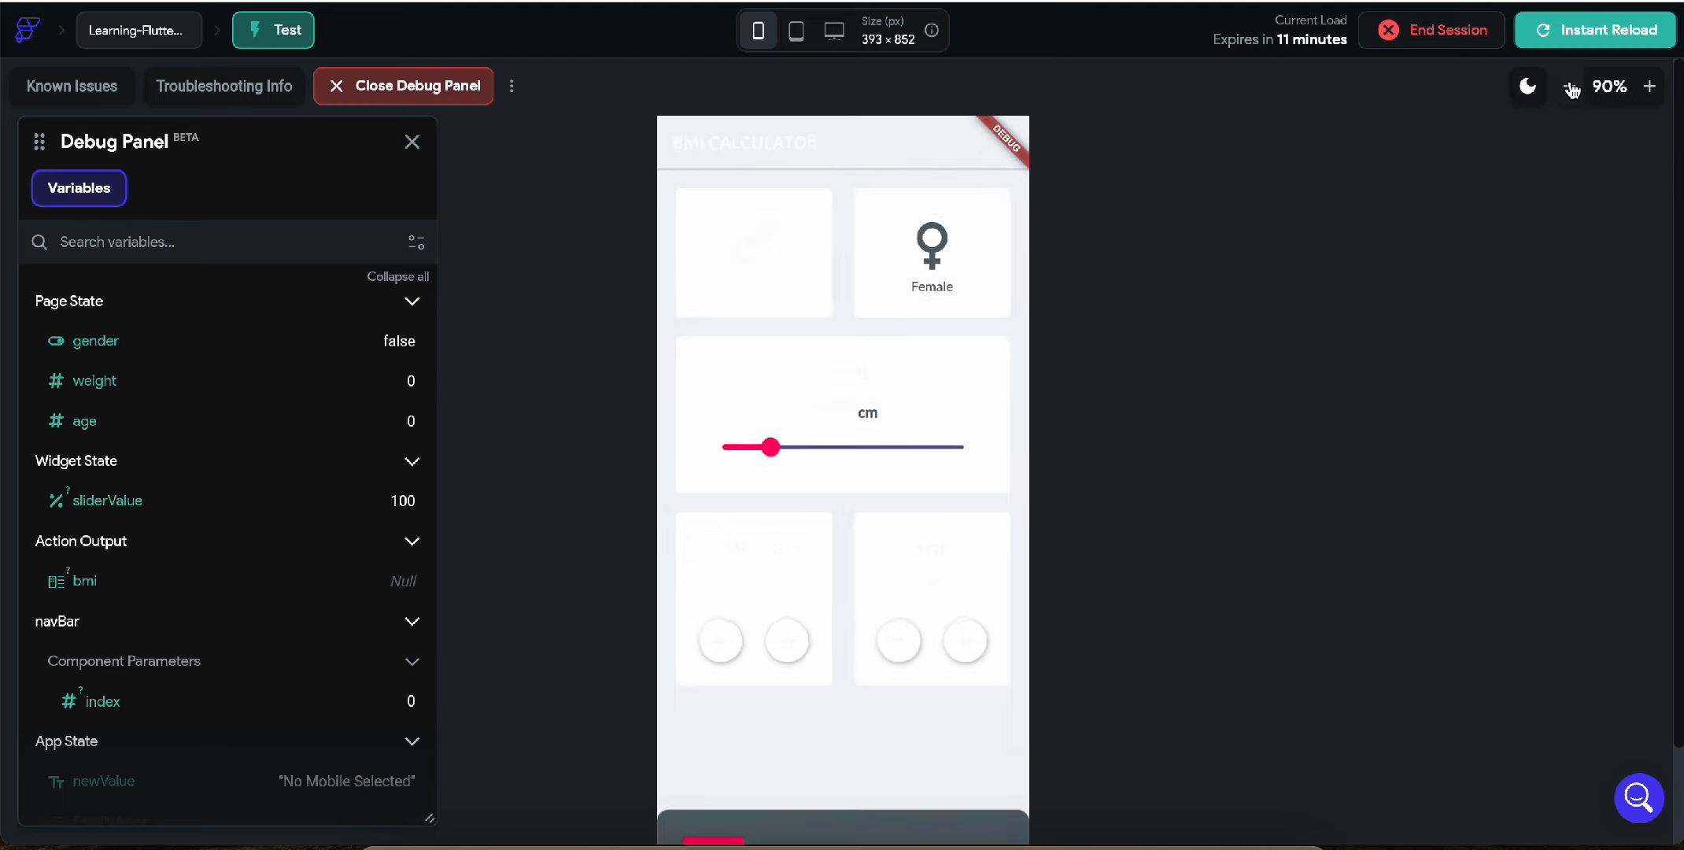
{"action": "left_click", "coordinate": [1572, 88]}
{"action": "left_click", "coordinate": [1572, 88]}
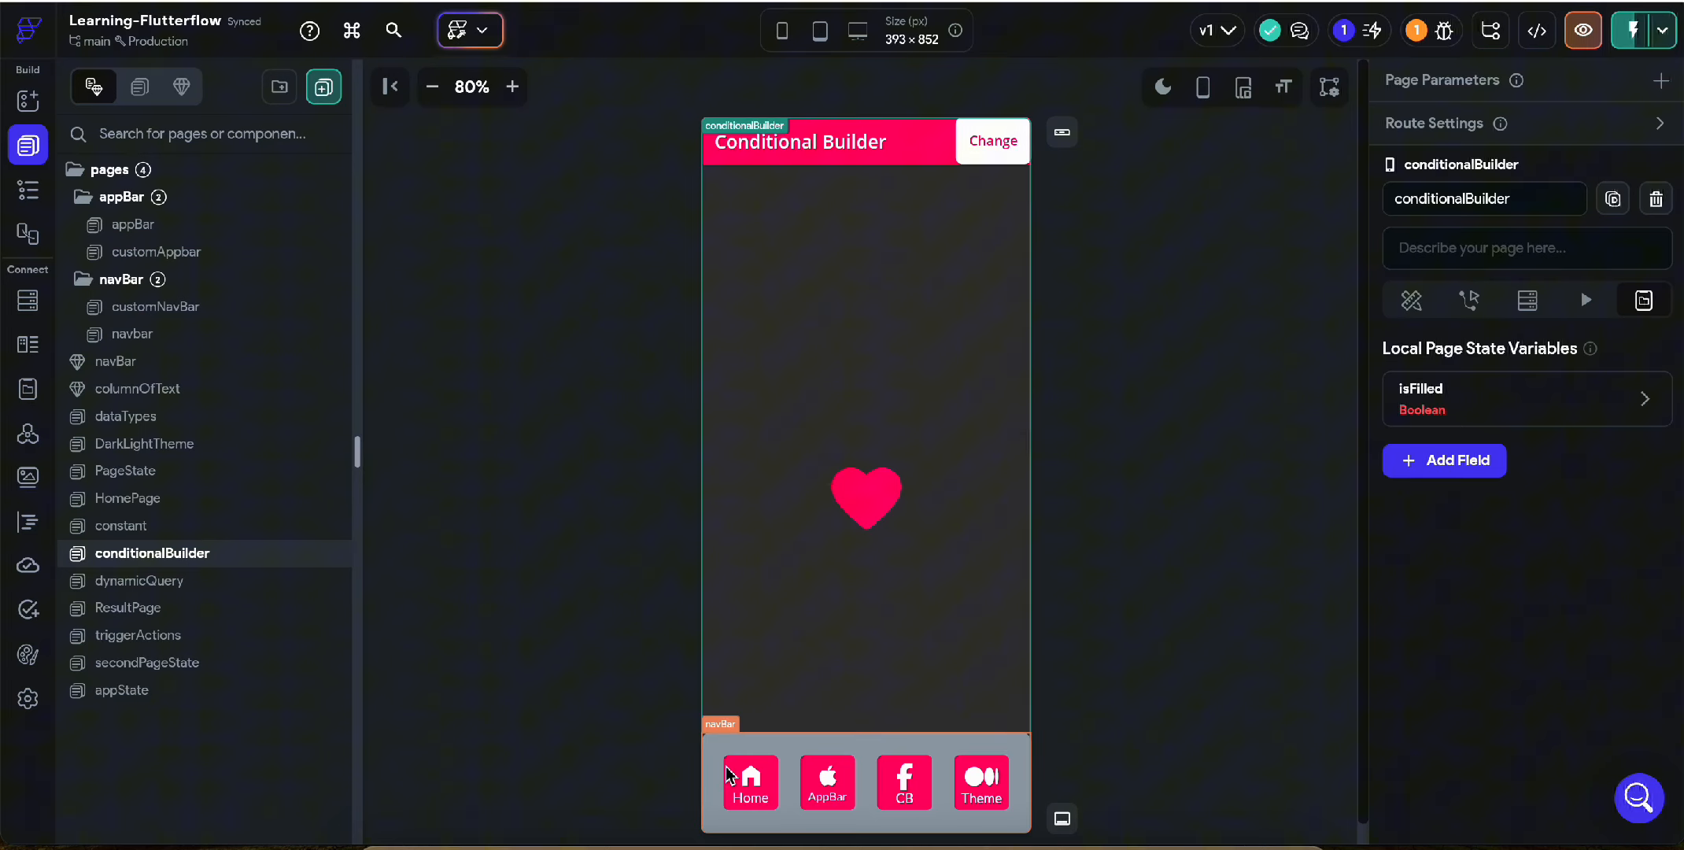
Step: Open the navBar component for editing and set its outer container's height to 130 px
{"action": "double_click", "coordinate": [728, 775]}
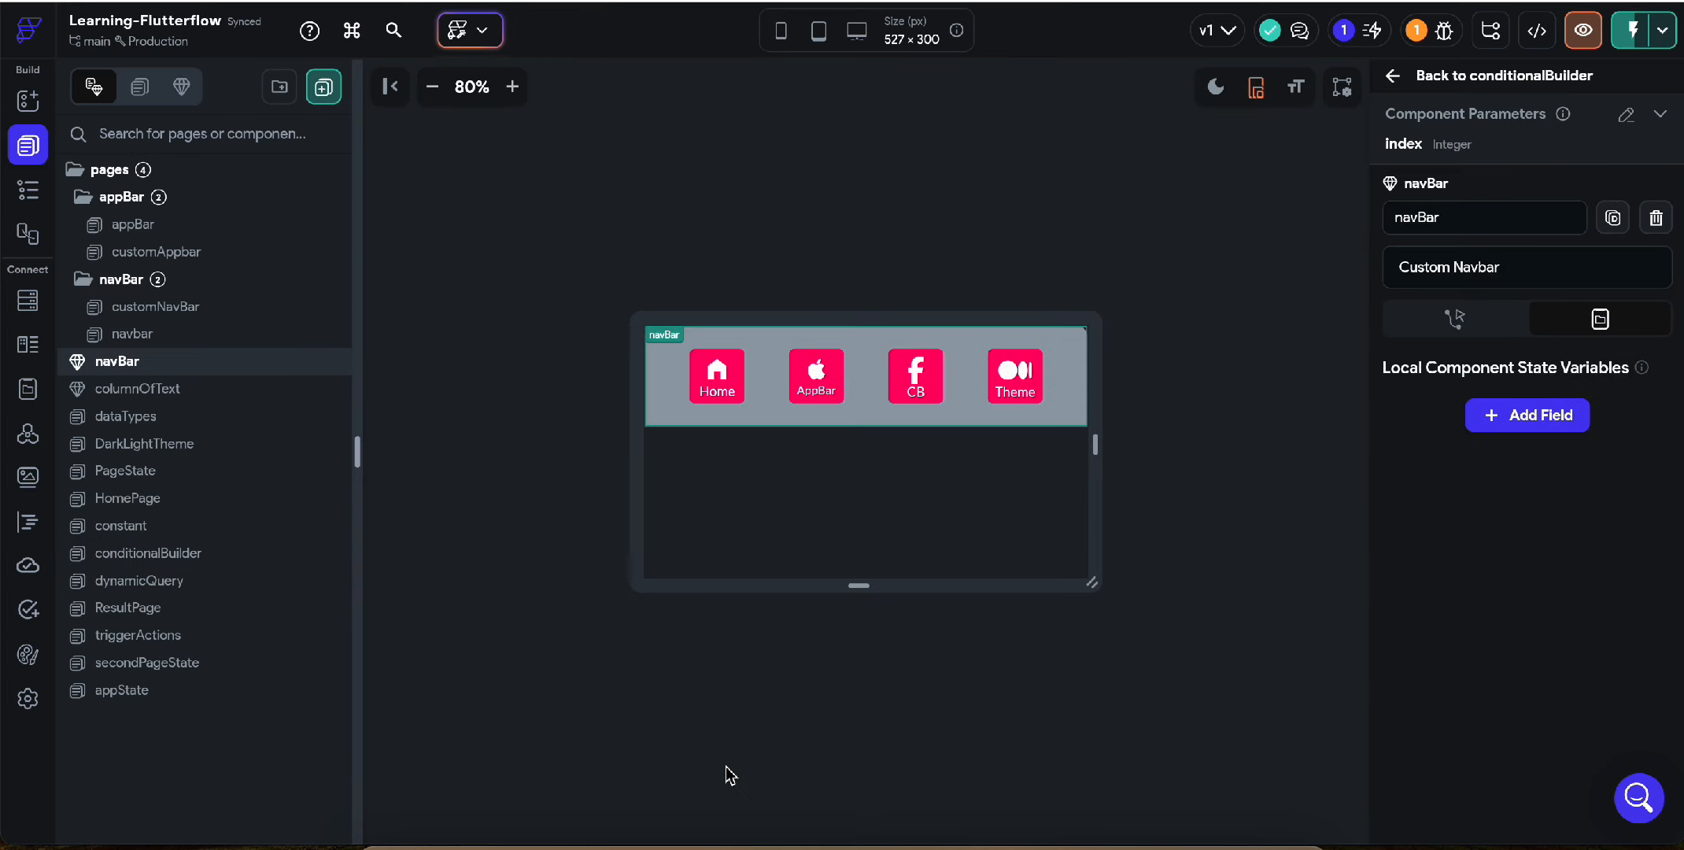
{"action": "left_click", "coordinate": [667, 400]}
{"action": "scroll", "coordinate": [1472, 712], "scroll_direction": "down", "scroll_amount": 3}
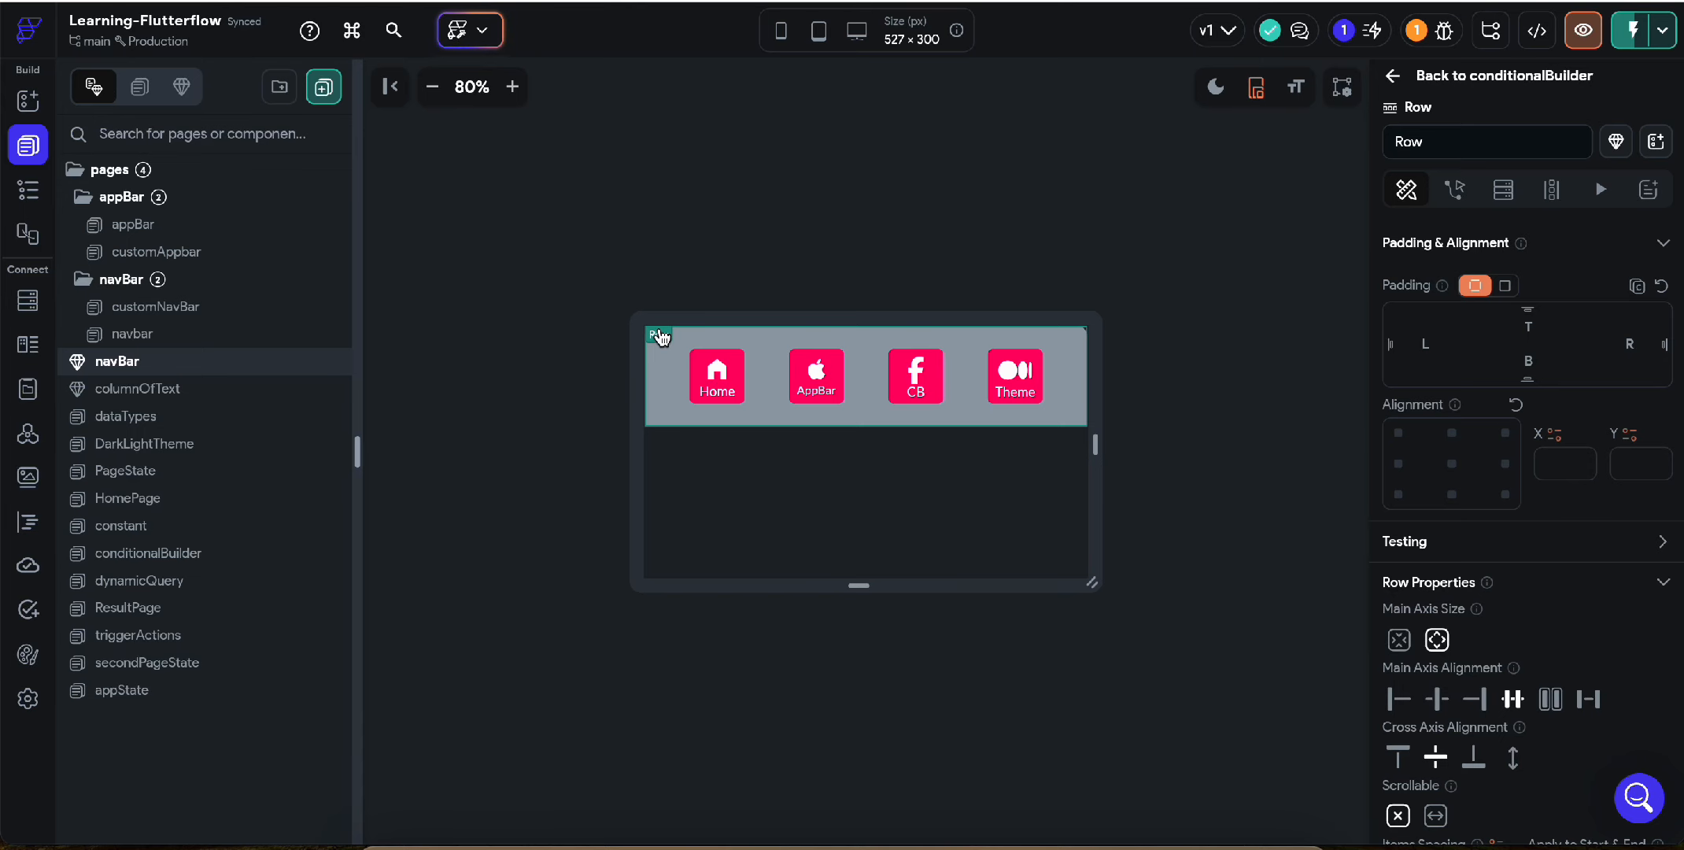
{"action": "left_click", "coordinate": [669, 354]}
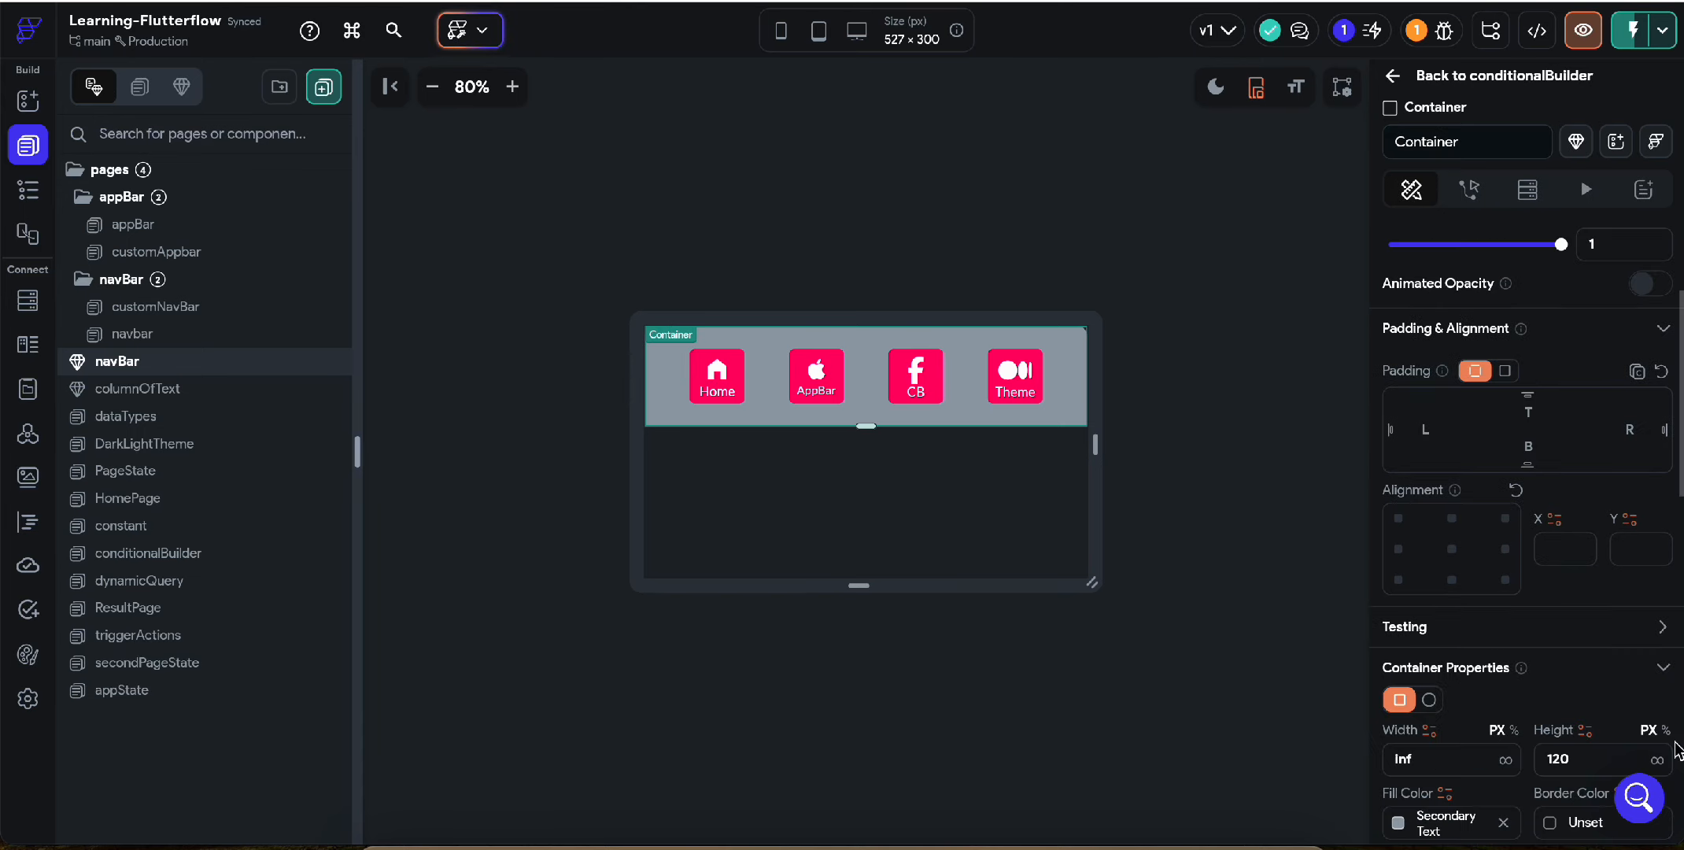
{"action": "scroll", "coordinate": [1537, 722], "scroll_direction": "down", "scroll_amount": 2}
{"action": "left_click", "coordinate": [1558, 634]}
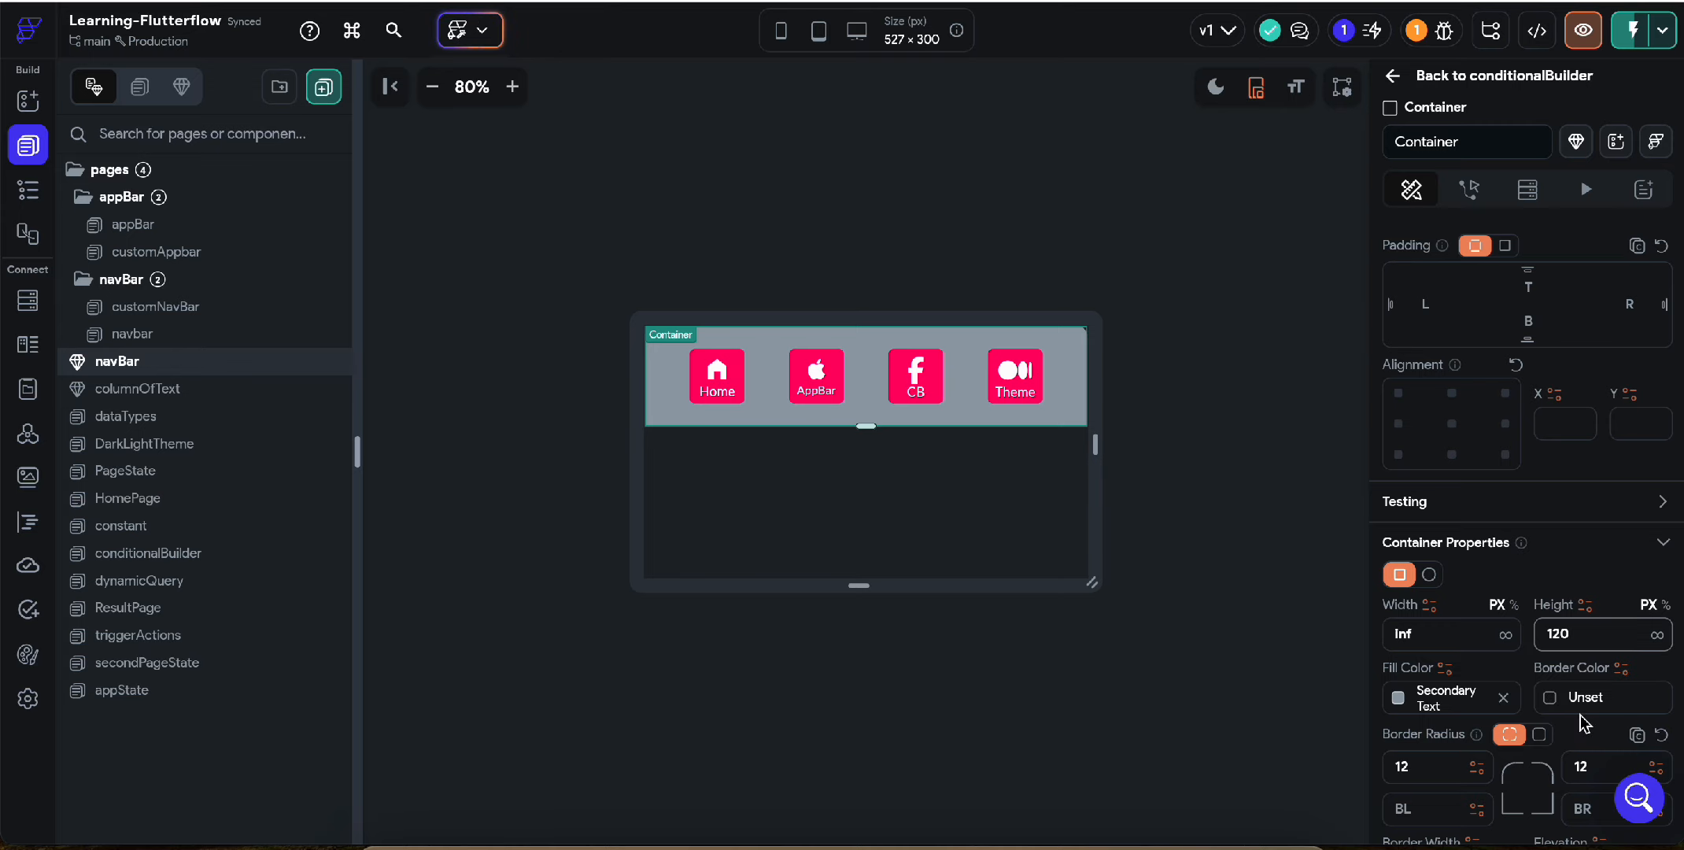
{"action": "key", "text": "BackSpace"}
{"action": "type", "text": "3"}
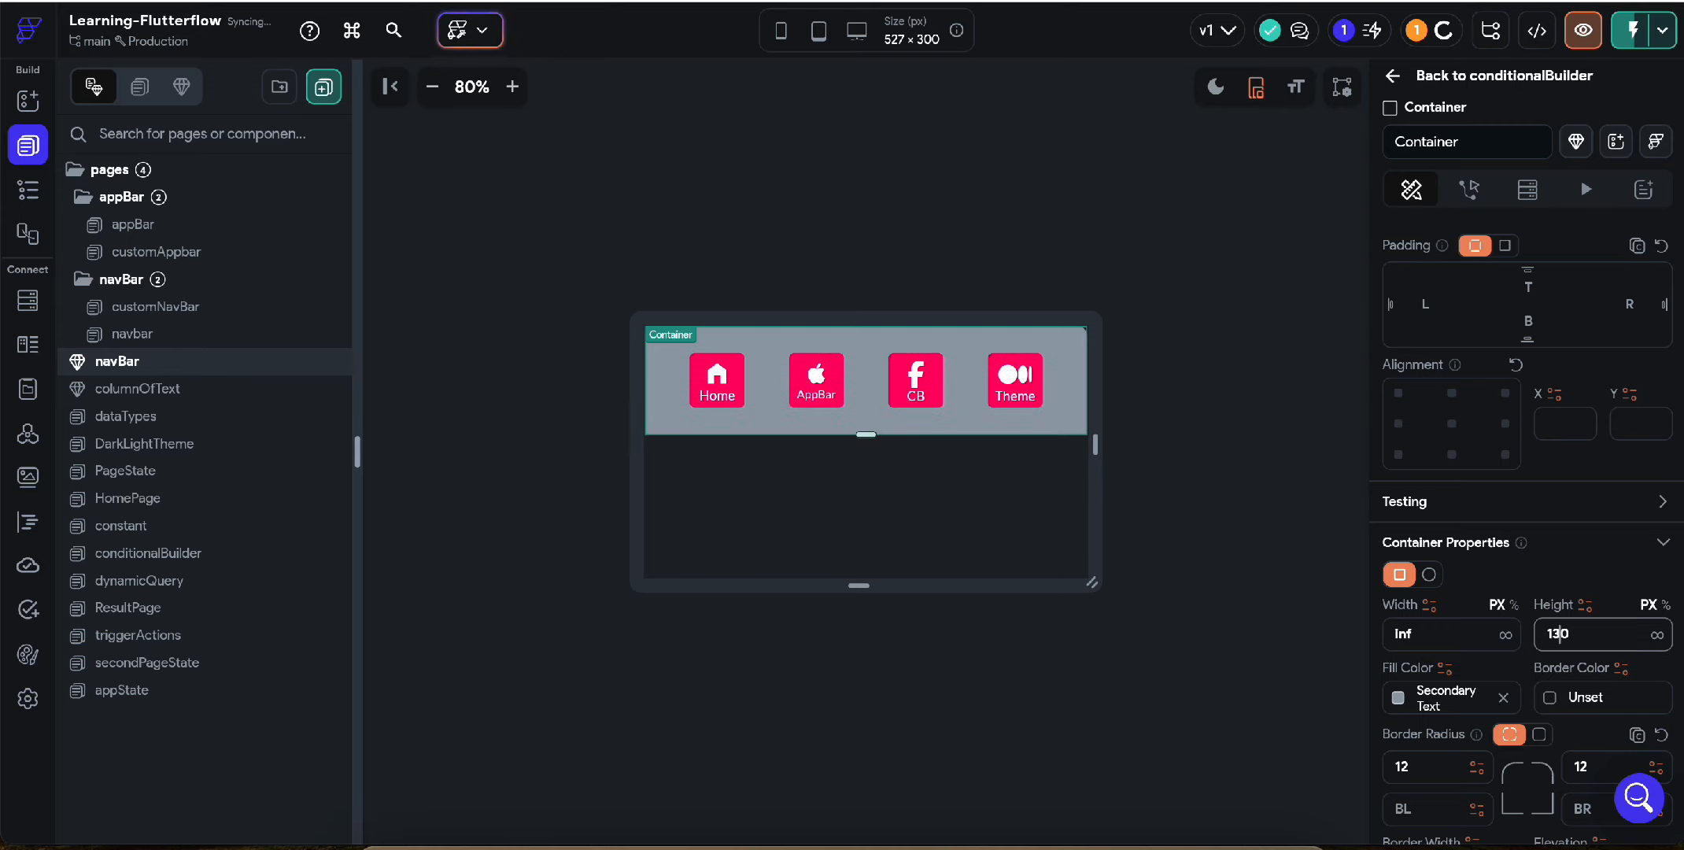
Step: Set the height of the Home item's container in the nav bar to 70 px
{"action": "left_click", "coordinate": [694, 406]}
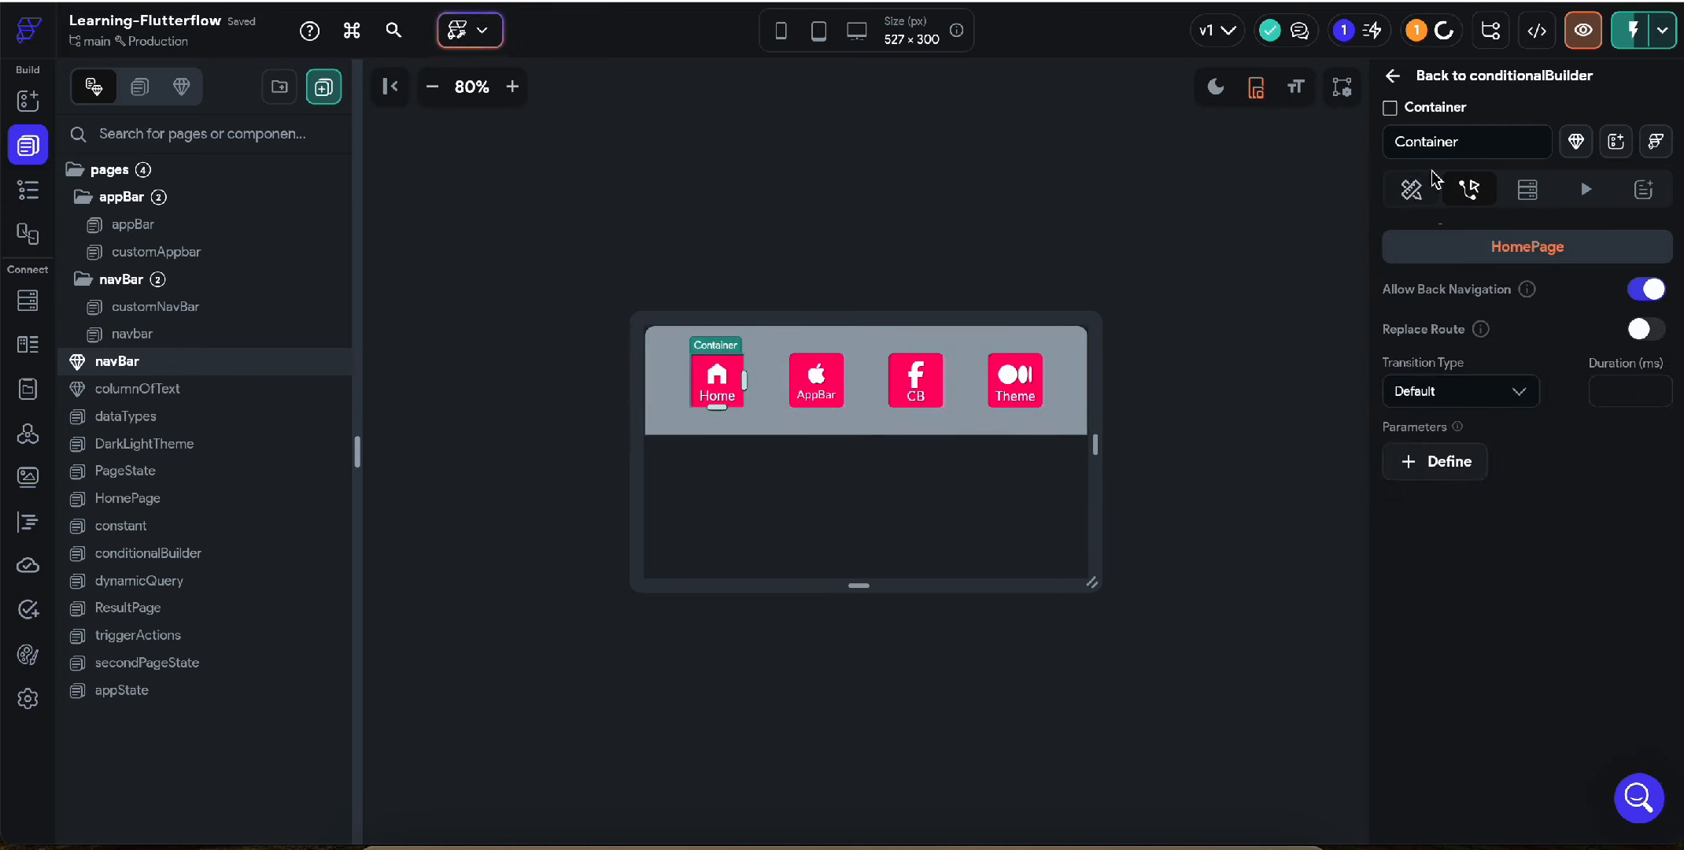
{"action": "left_click", "coordinate": [1412, 189]}
{"action": "scroll", "coordinate": [1587, 591], "scroll_direction": "down", "scroll_amount": 3}
{"action": "left_click", "coordinate": [1573, 484]}
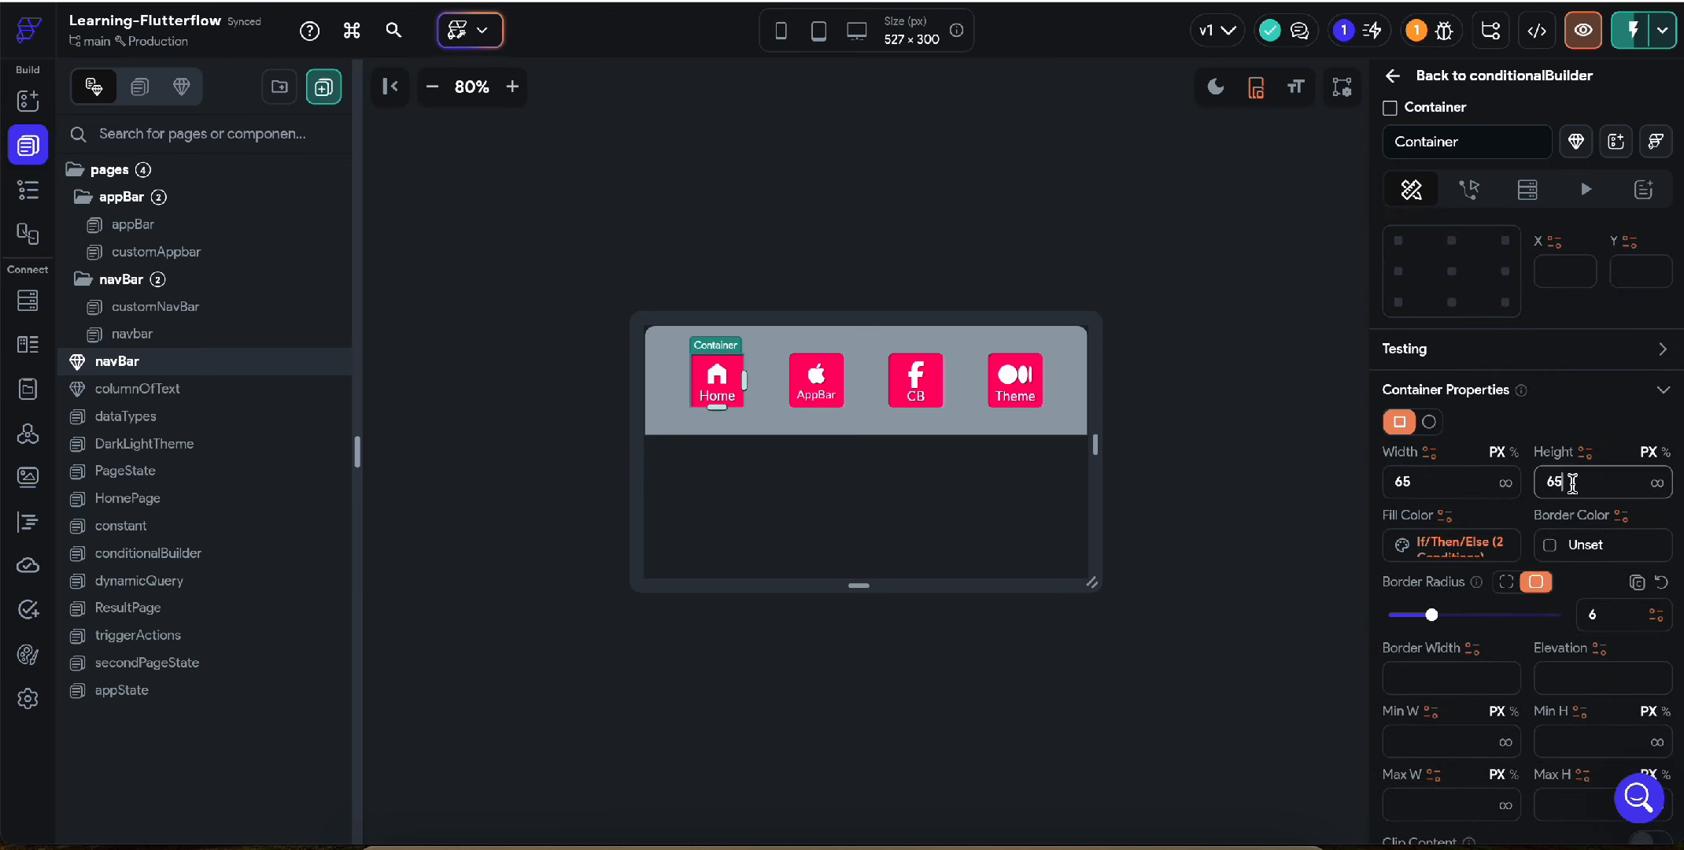
{"action": "left_click_drag", "start_coordinate": [1573, 483], "coordinate": [1526, 484]}
{"action": "type", "text": "70"}
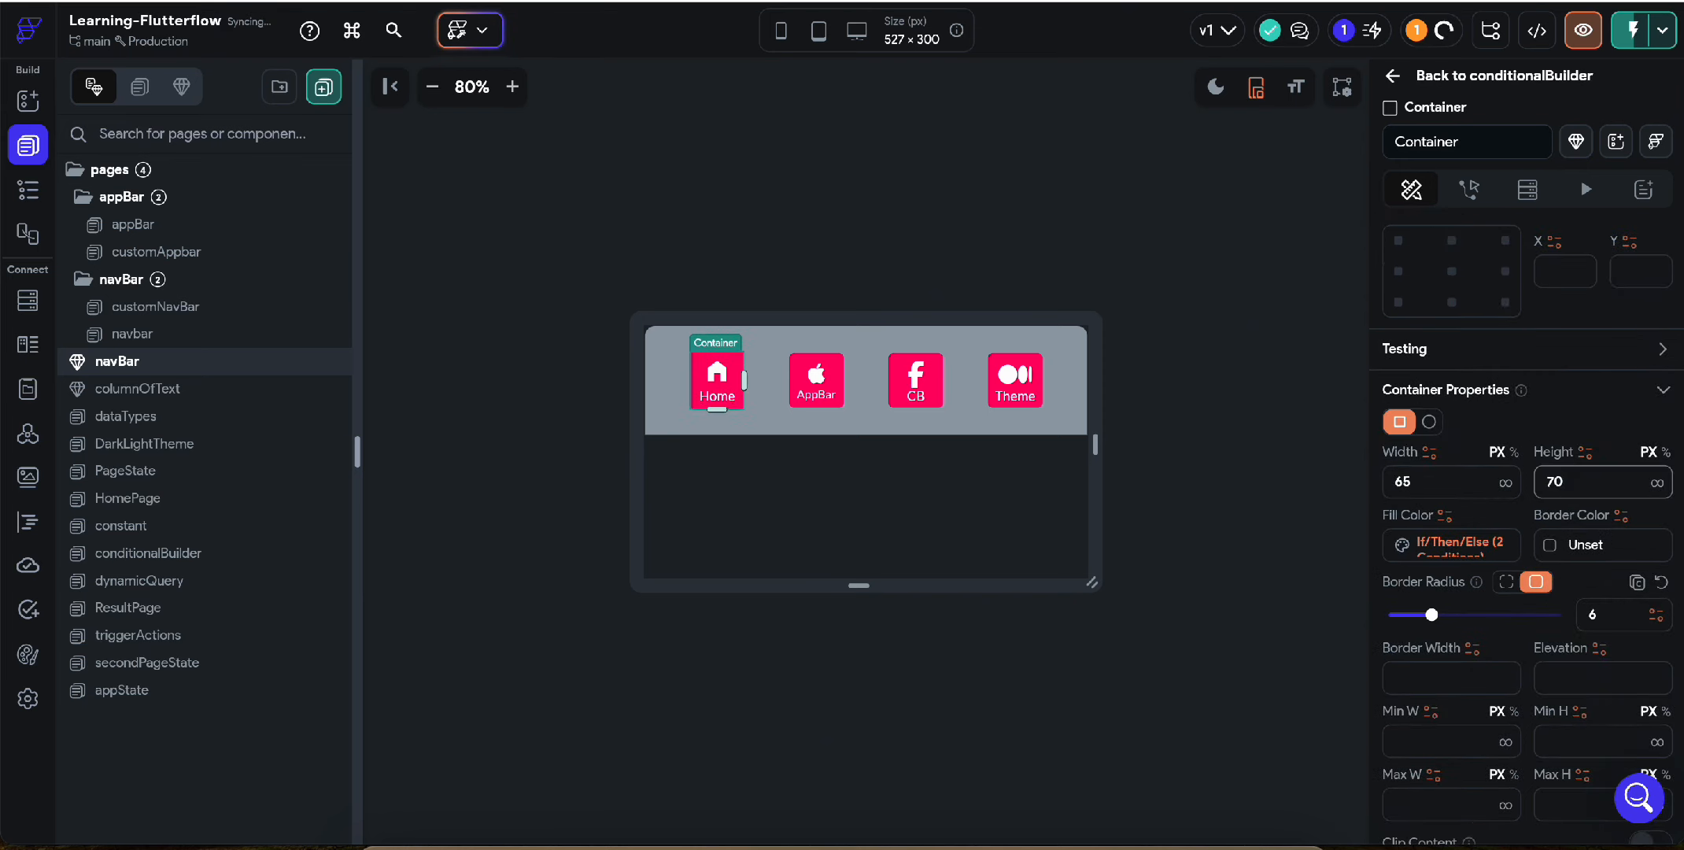
Step: Set the height of the AppBar item's container to 70 px
{"action": "left_click", "coordinate": [836, 396]}
{"action": "left_click", "coordinate": [842, 382]}
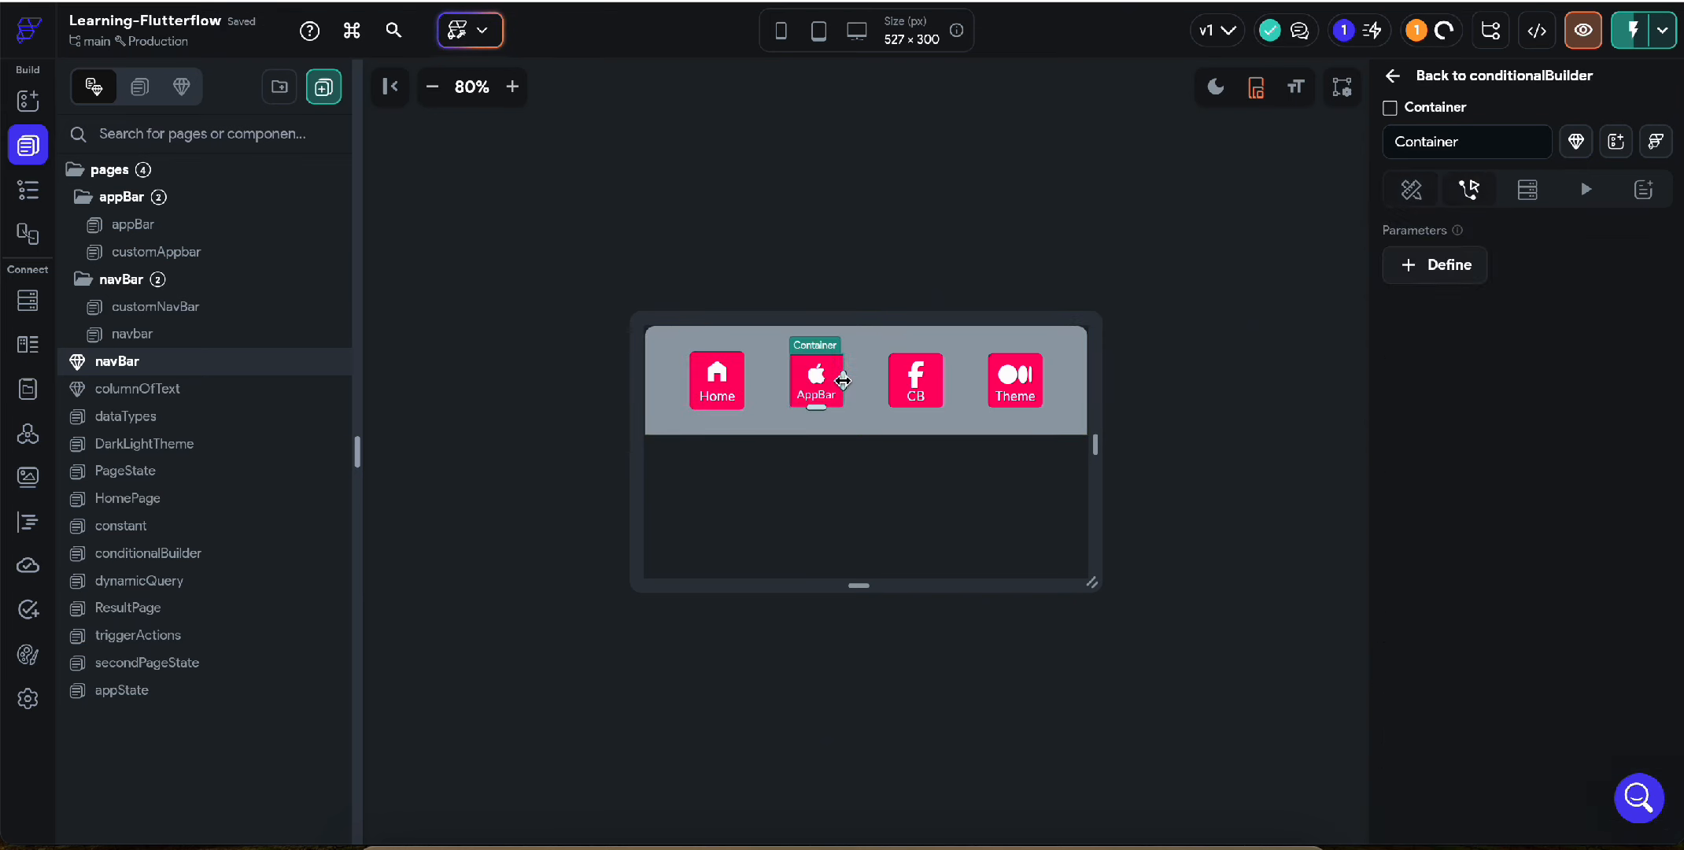
{"action": "left_click", "coordinate": [1411, 189]}
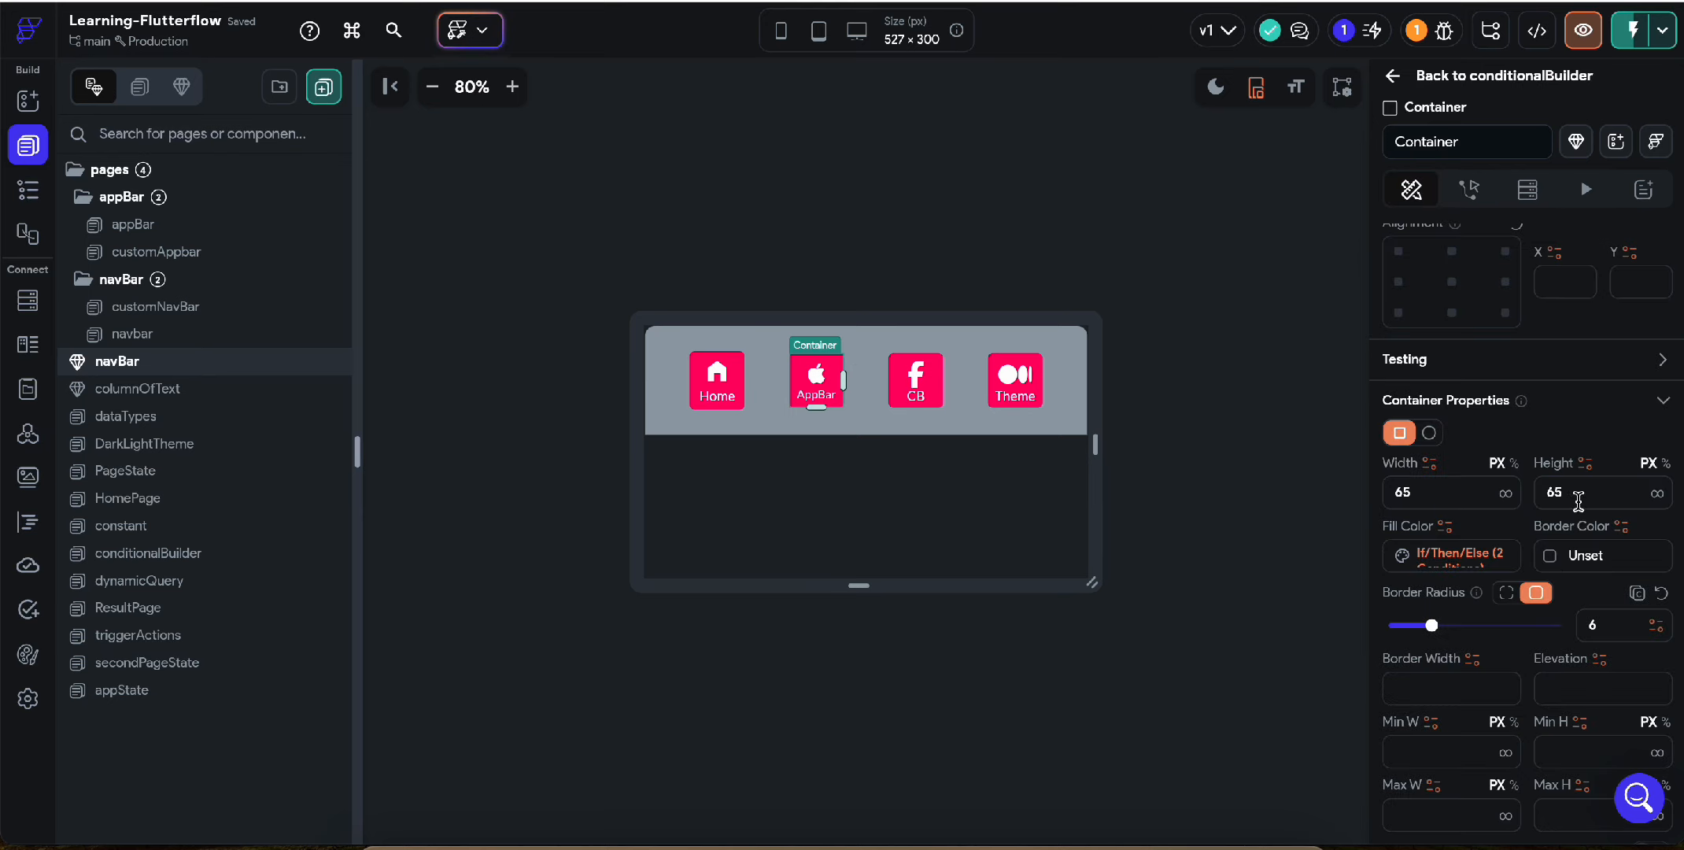
{"action": "left_click", "coordinate": [1572, 493]}
{"action": "type", "text": "70"}
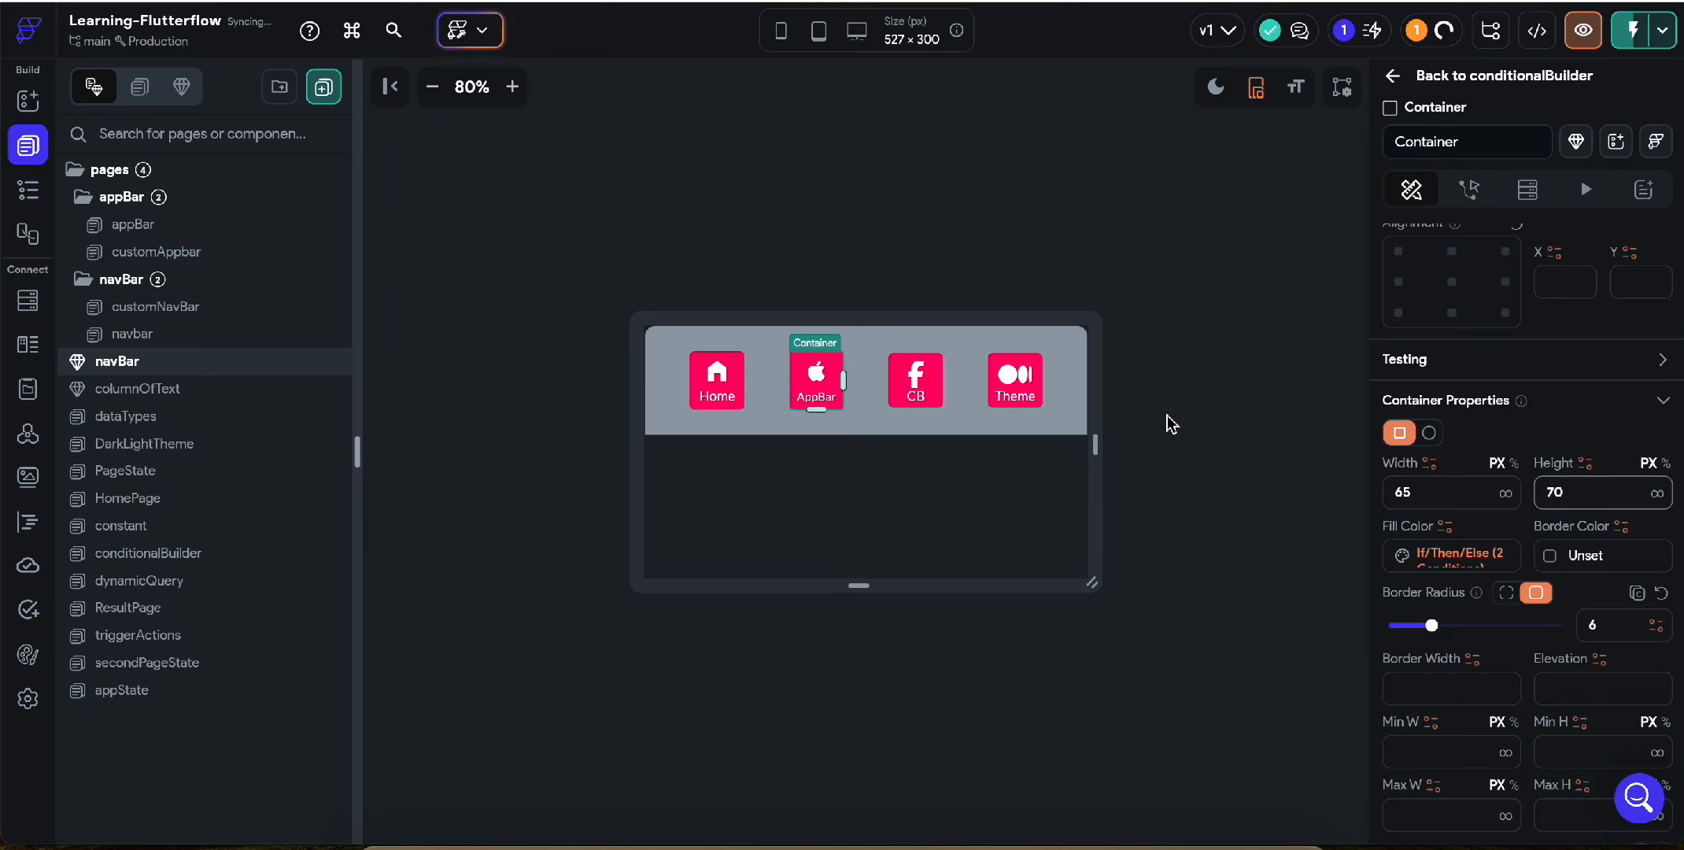
Step: Set the height of the CB item's container to 70 px
{"action": "left_click", "coordinate": [924, 392]}
{"action": "left_click", "coordinate": [938, 390]}
{"action": "left_click", "coordinate": [1411, 189]}
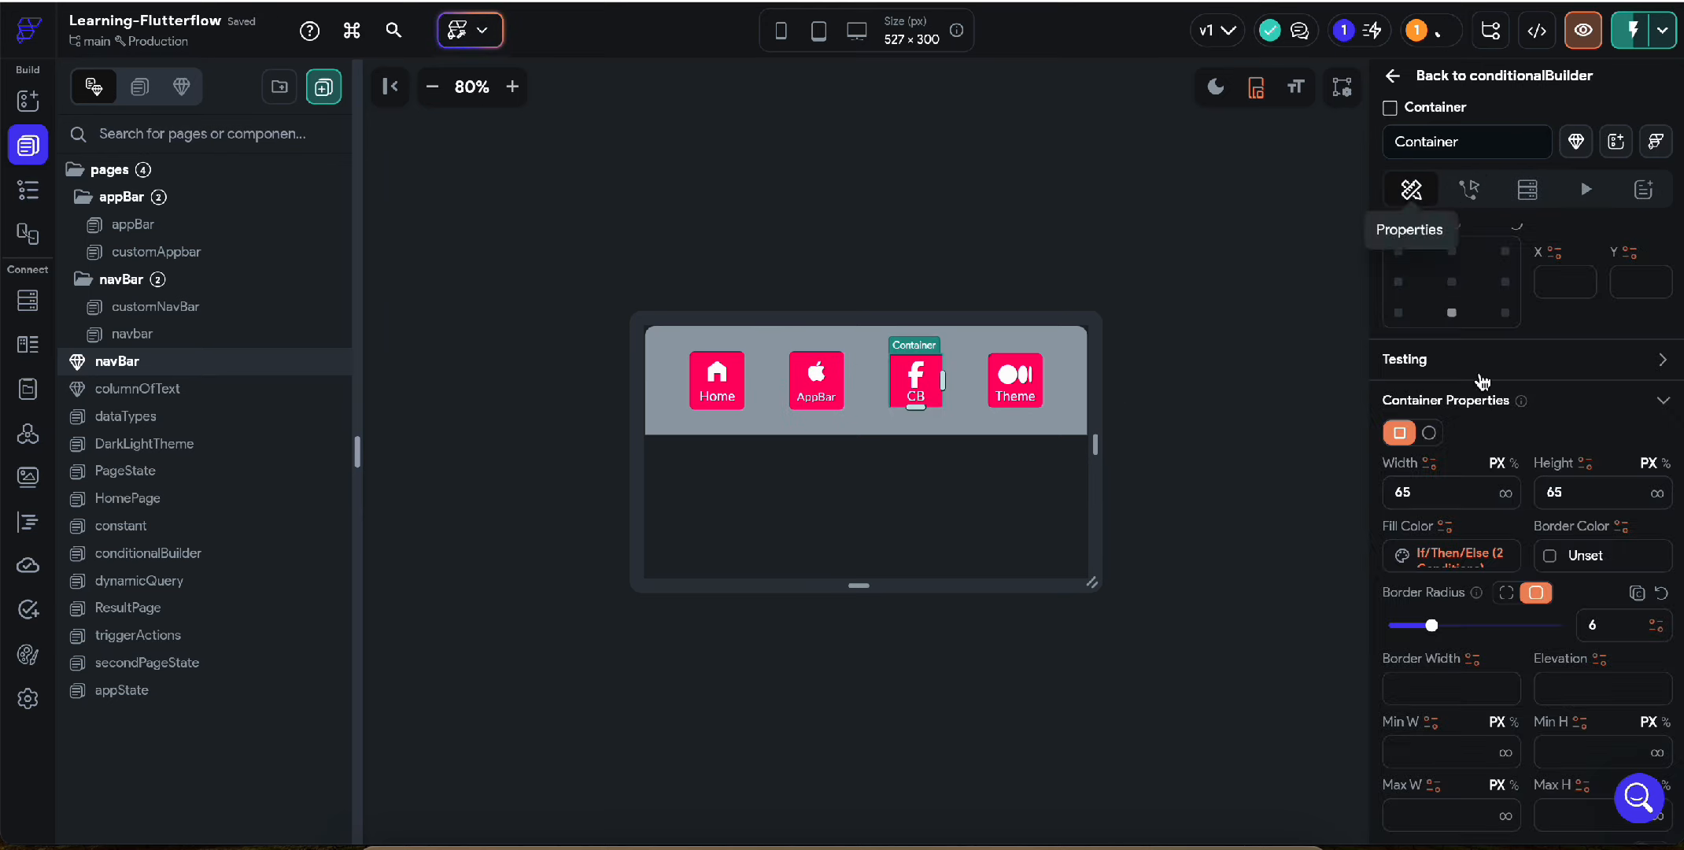
{"action": "left_click", "coordinate": [1593, 492]}
{"action": "type", "text": "70"}
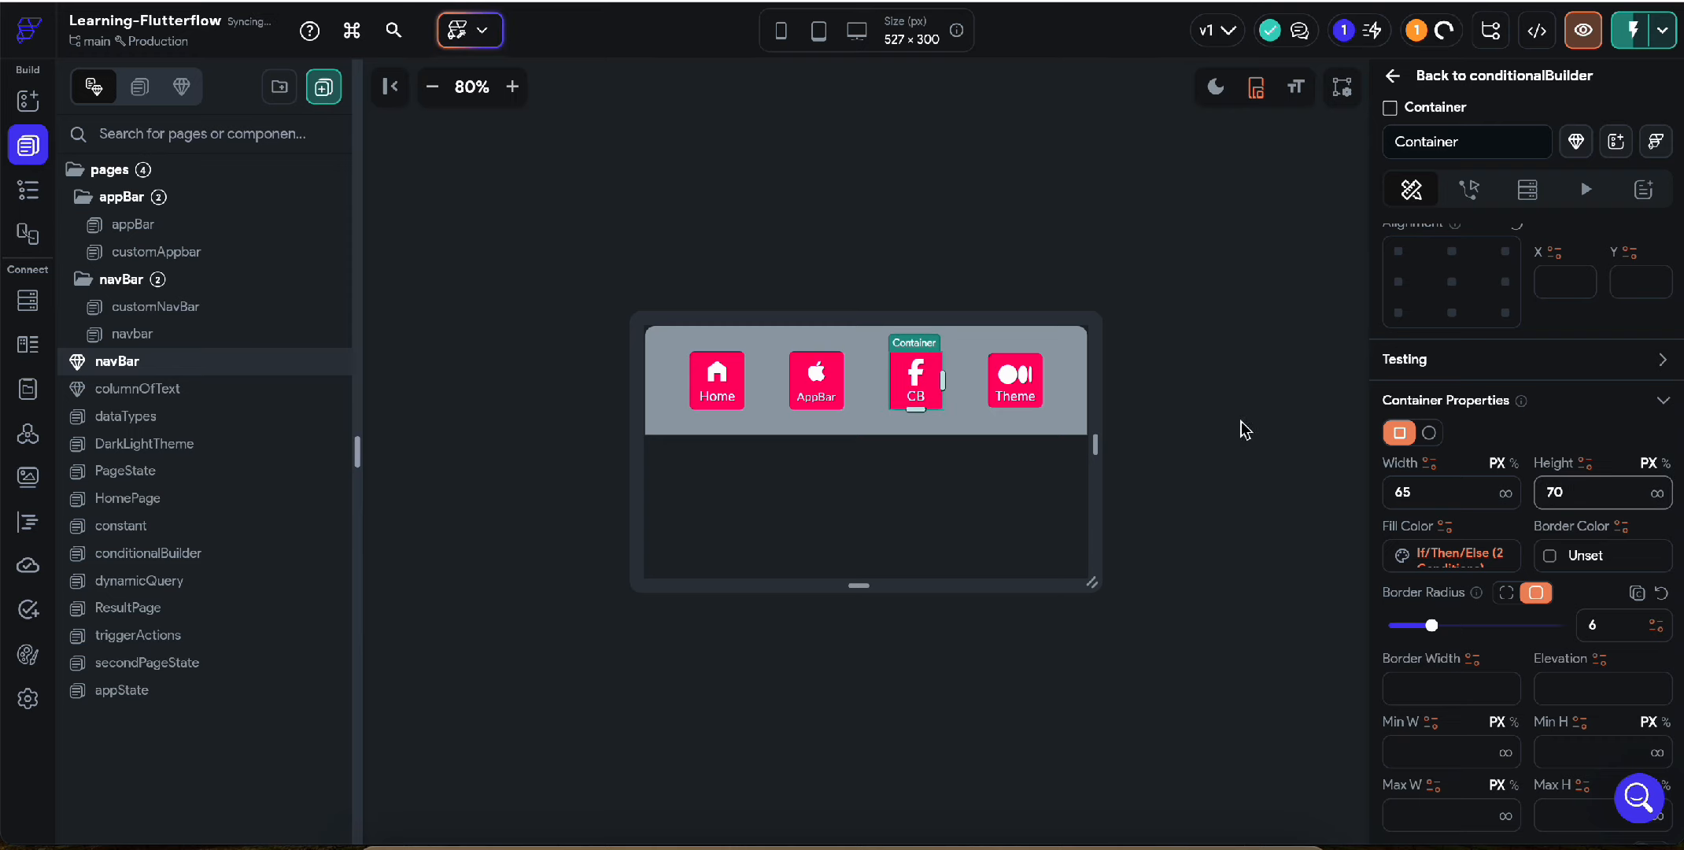
Step: Set the height of the Theme item's container to 70 px and deselect it
{"action": "left_click", "coordinate": [1031, 392]}
{"action": "left_click", "coordinate": [1037, 393]}
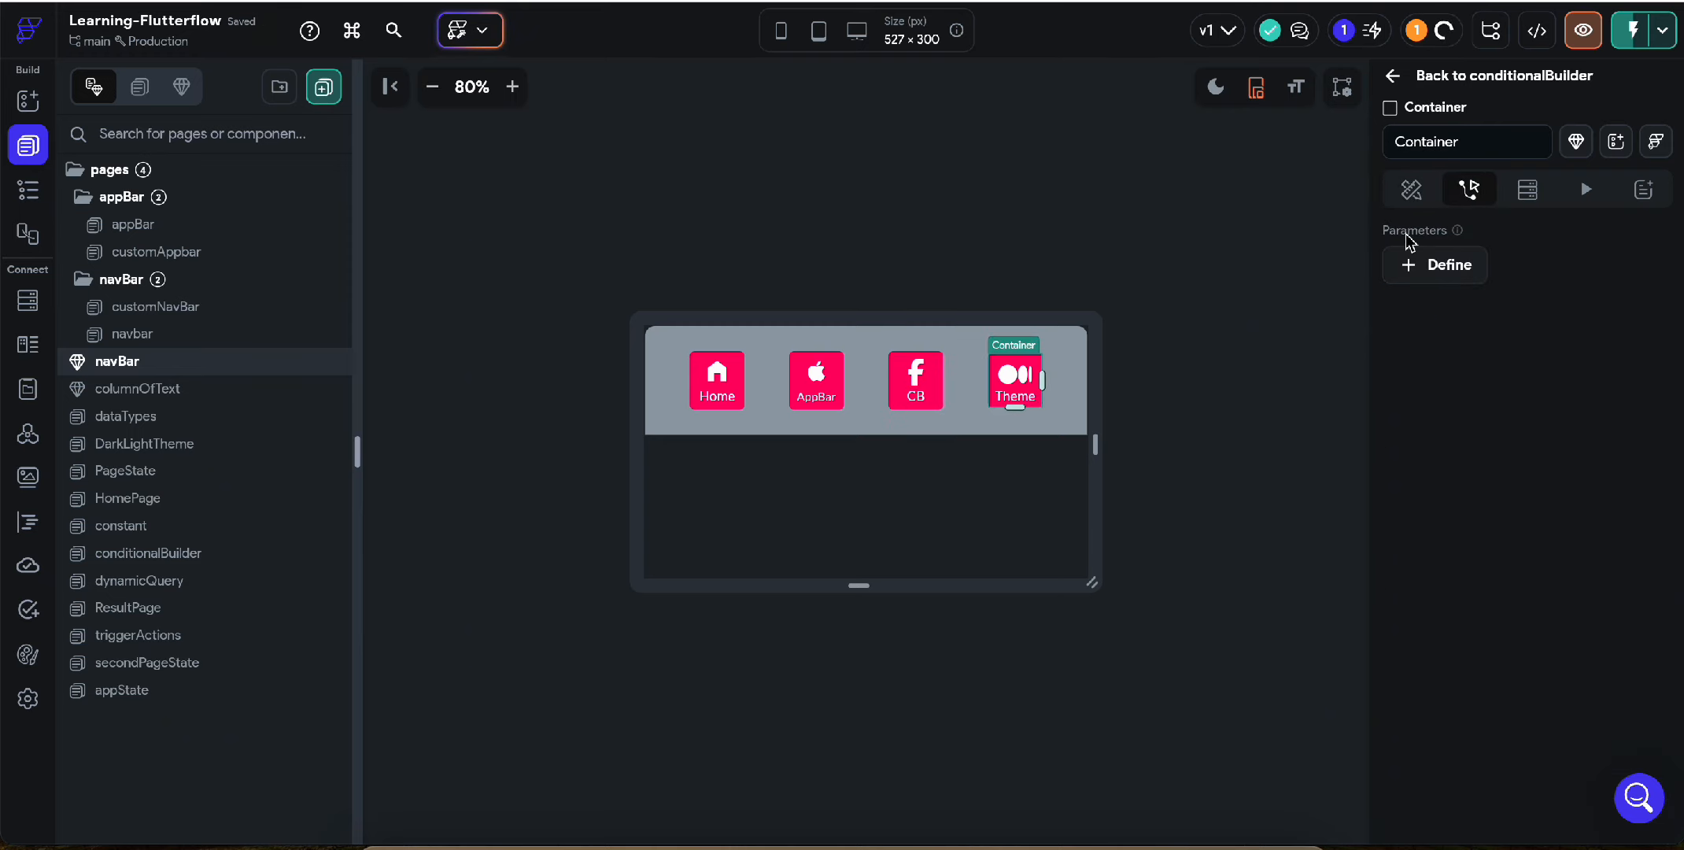
{"action": "left_click", "coordinate": [1411, 189]}
{"action": "left_click", "coordinate": [1555, 492]}
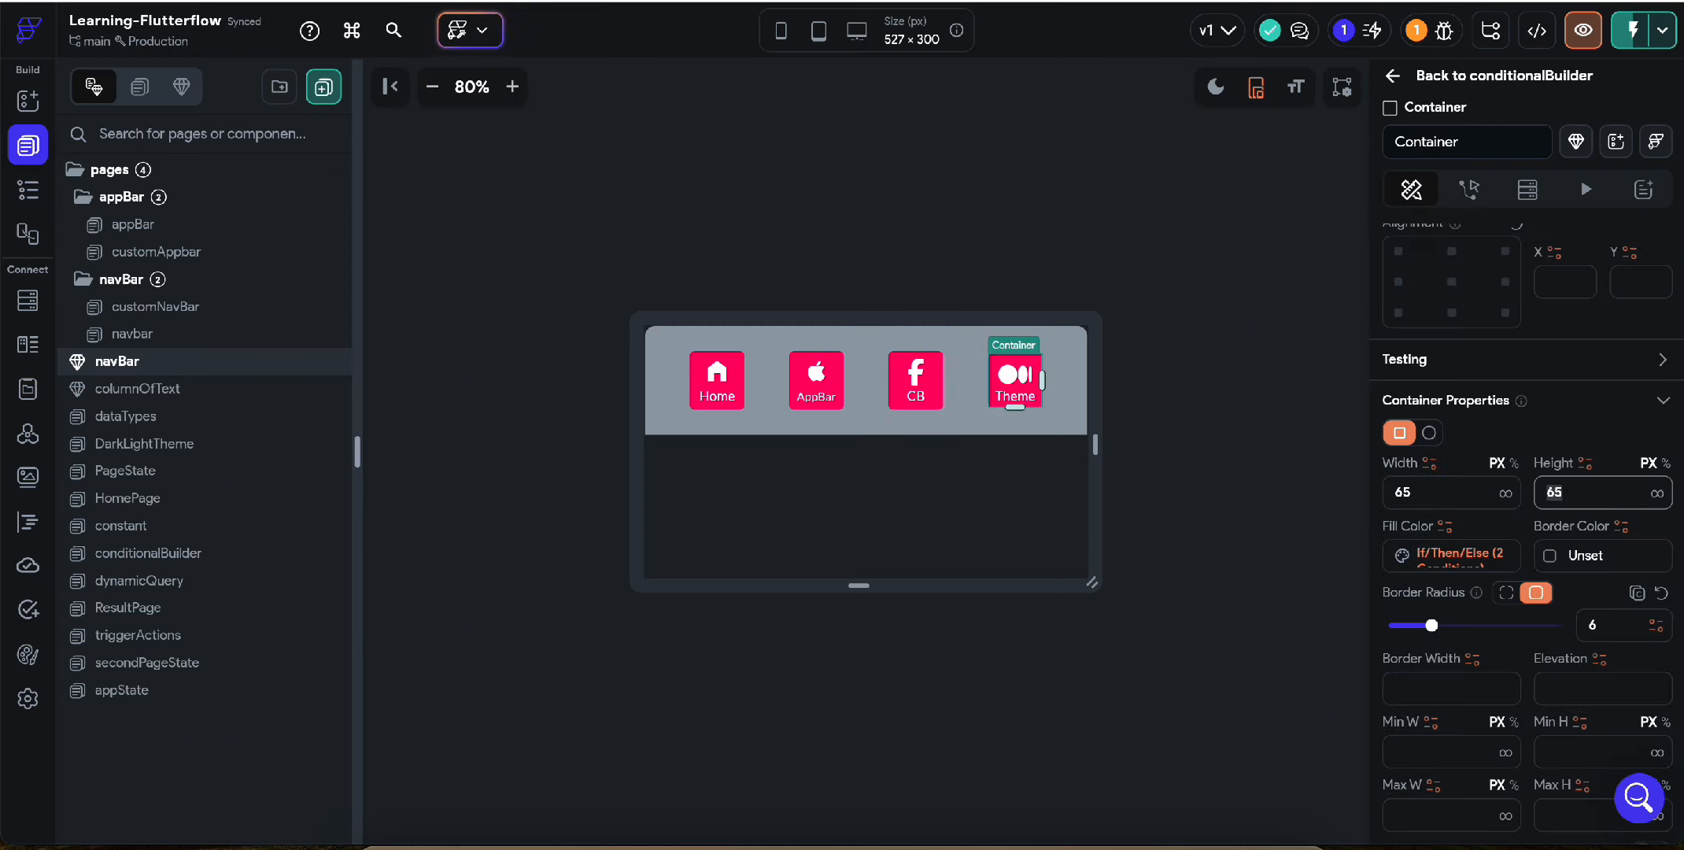
{"action": "type", "text": "70"}
{"action": "left_click", "coordinate": [1137, 480]}
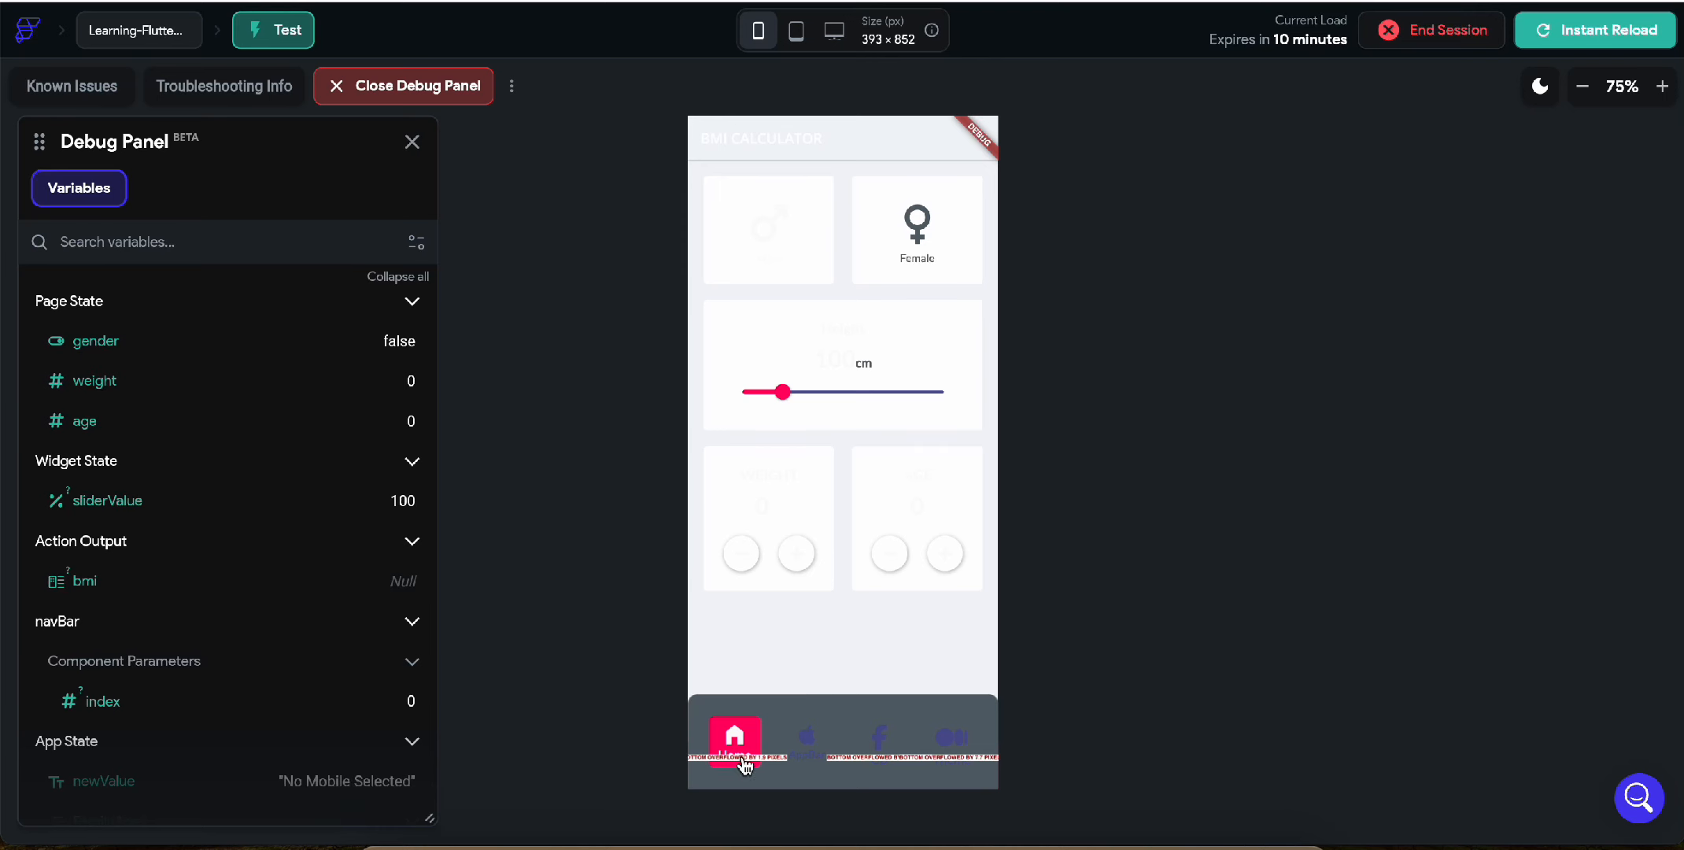
Step: Test the nav bar in the running preview by cycling through the AppBar, CB, Theme and Home pages
{"action": "left_click", "coordinate": [808, 742]}
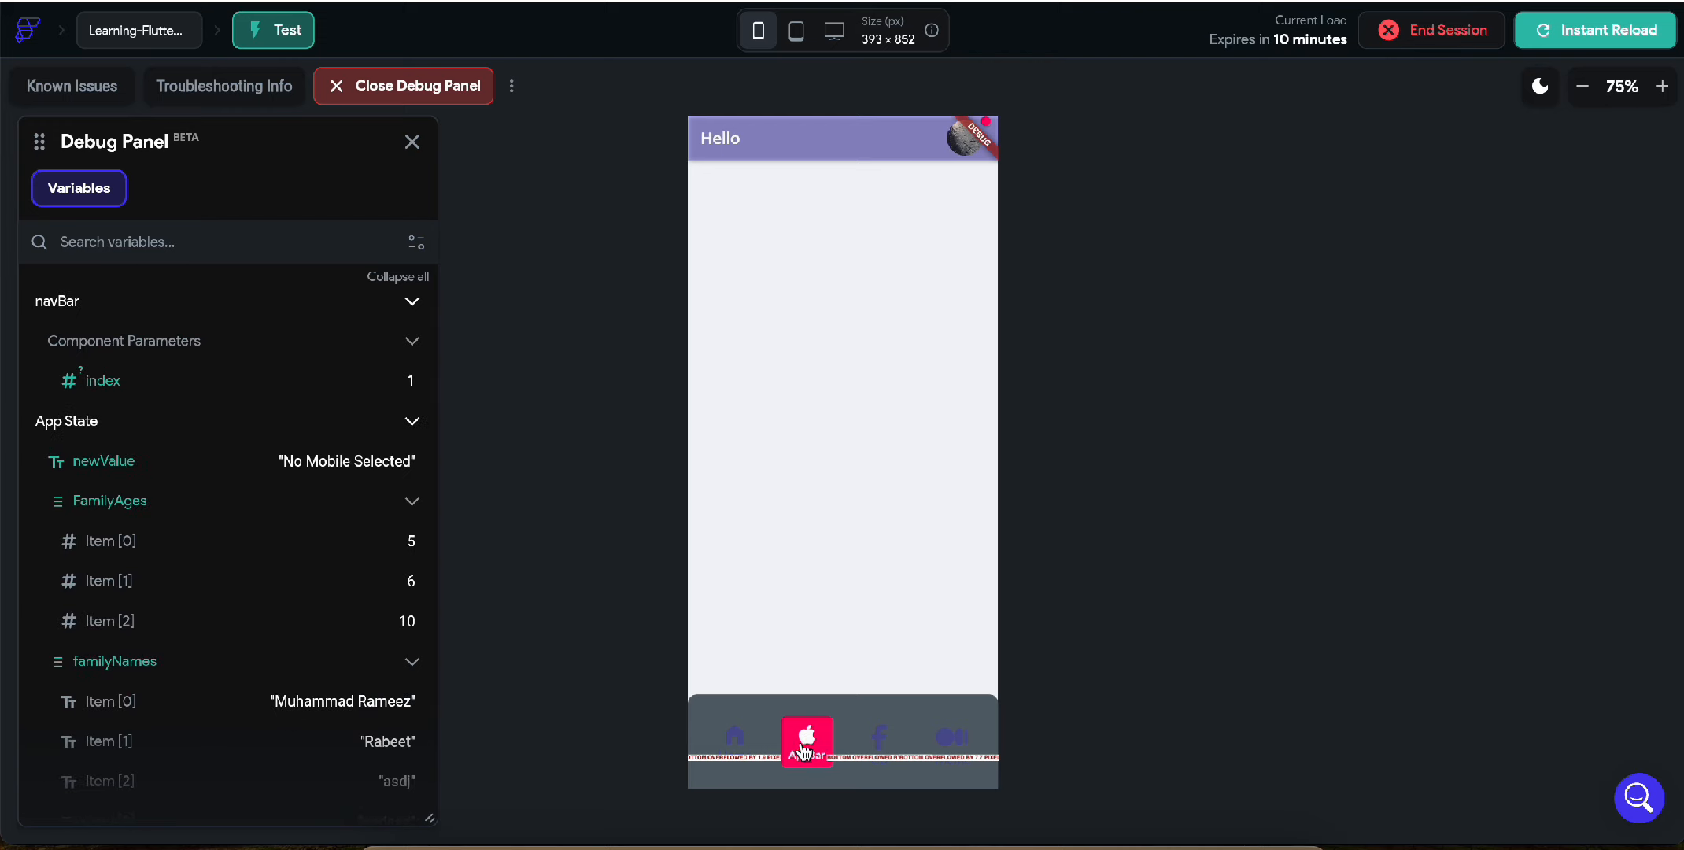
{"action": "left_click", "coordinate": [880, 741]}
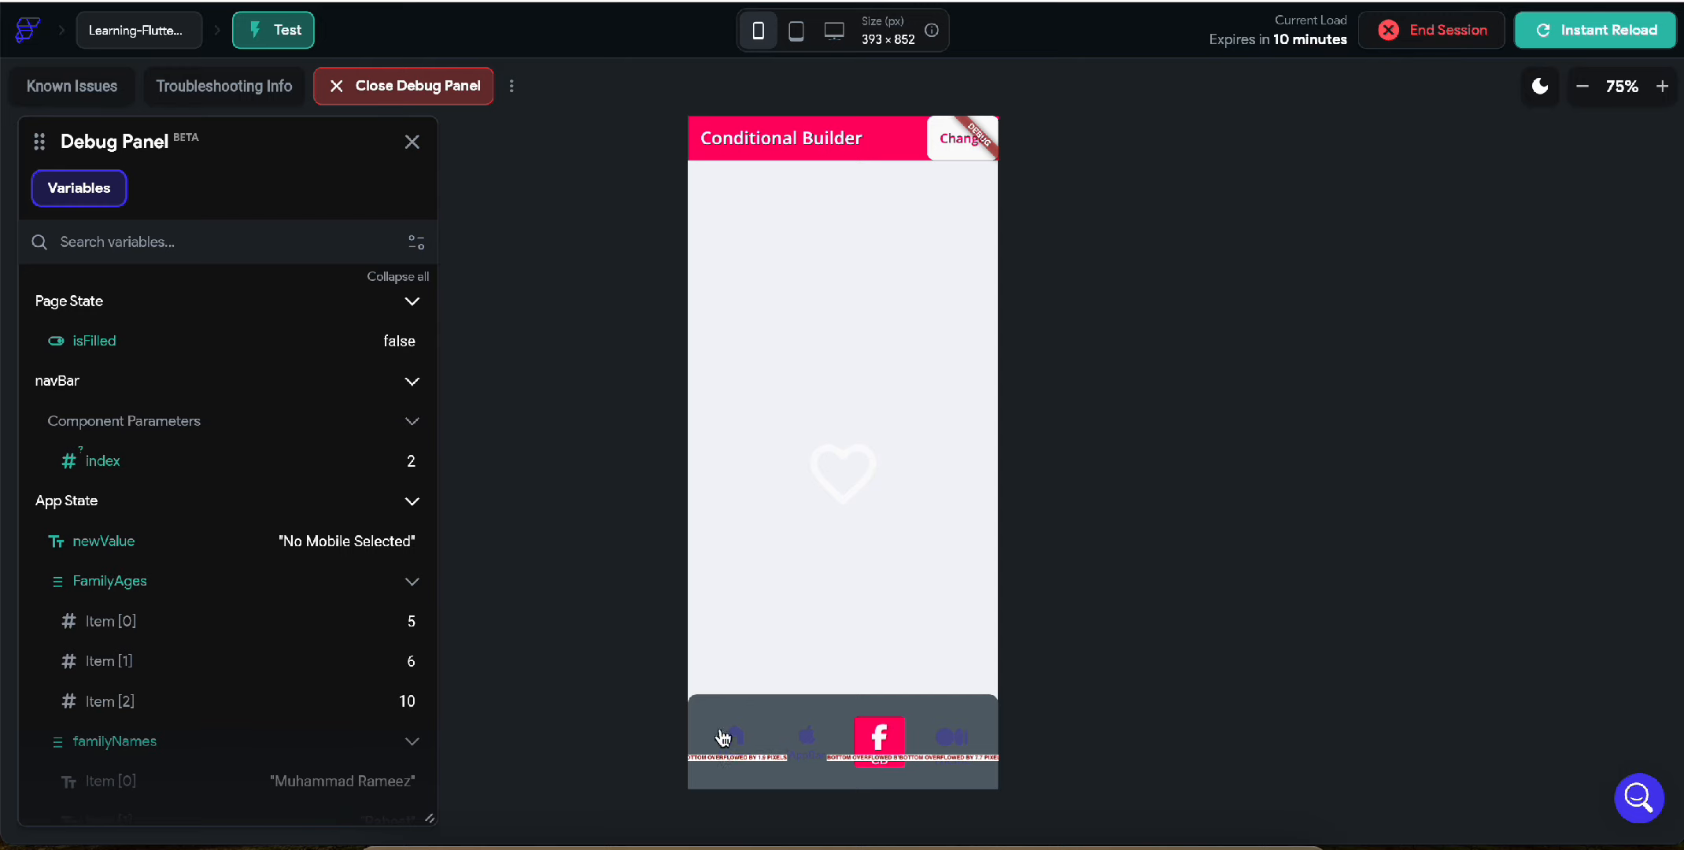
{"action": "left_click", "coordinate": [949, 741]}
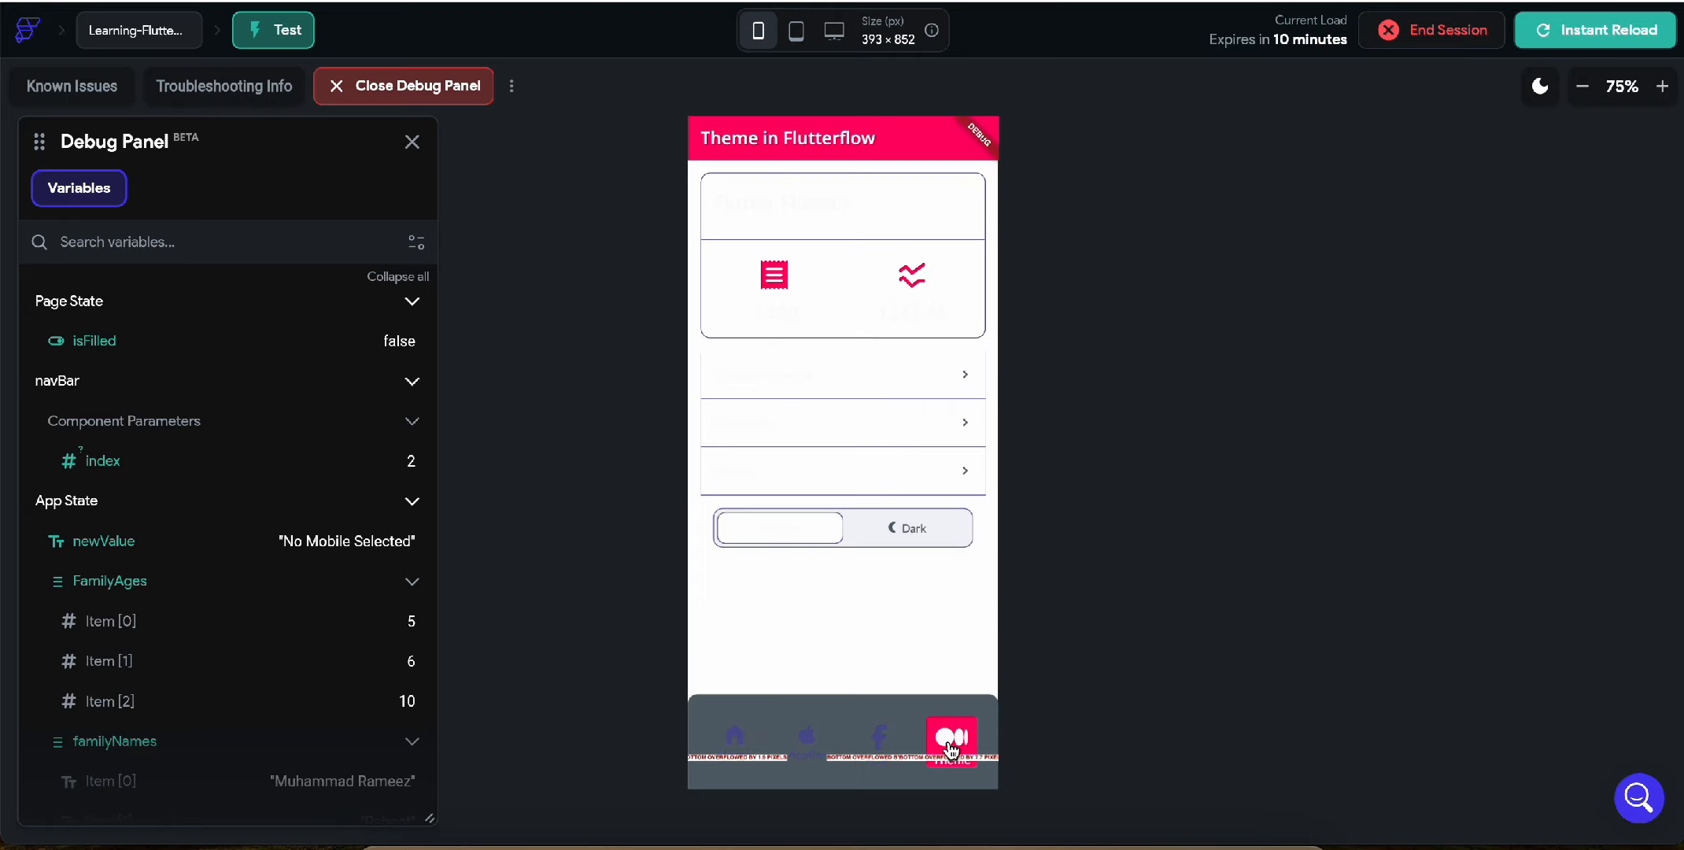
{"action": "left_click", "coordinate": [736, 739]}
{"action": "left_click", "coordinate": [807, 742]}
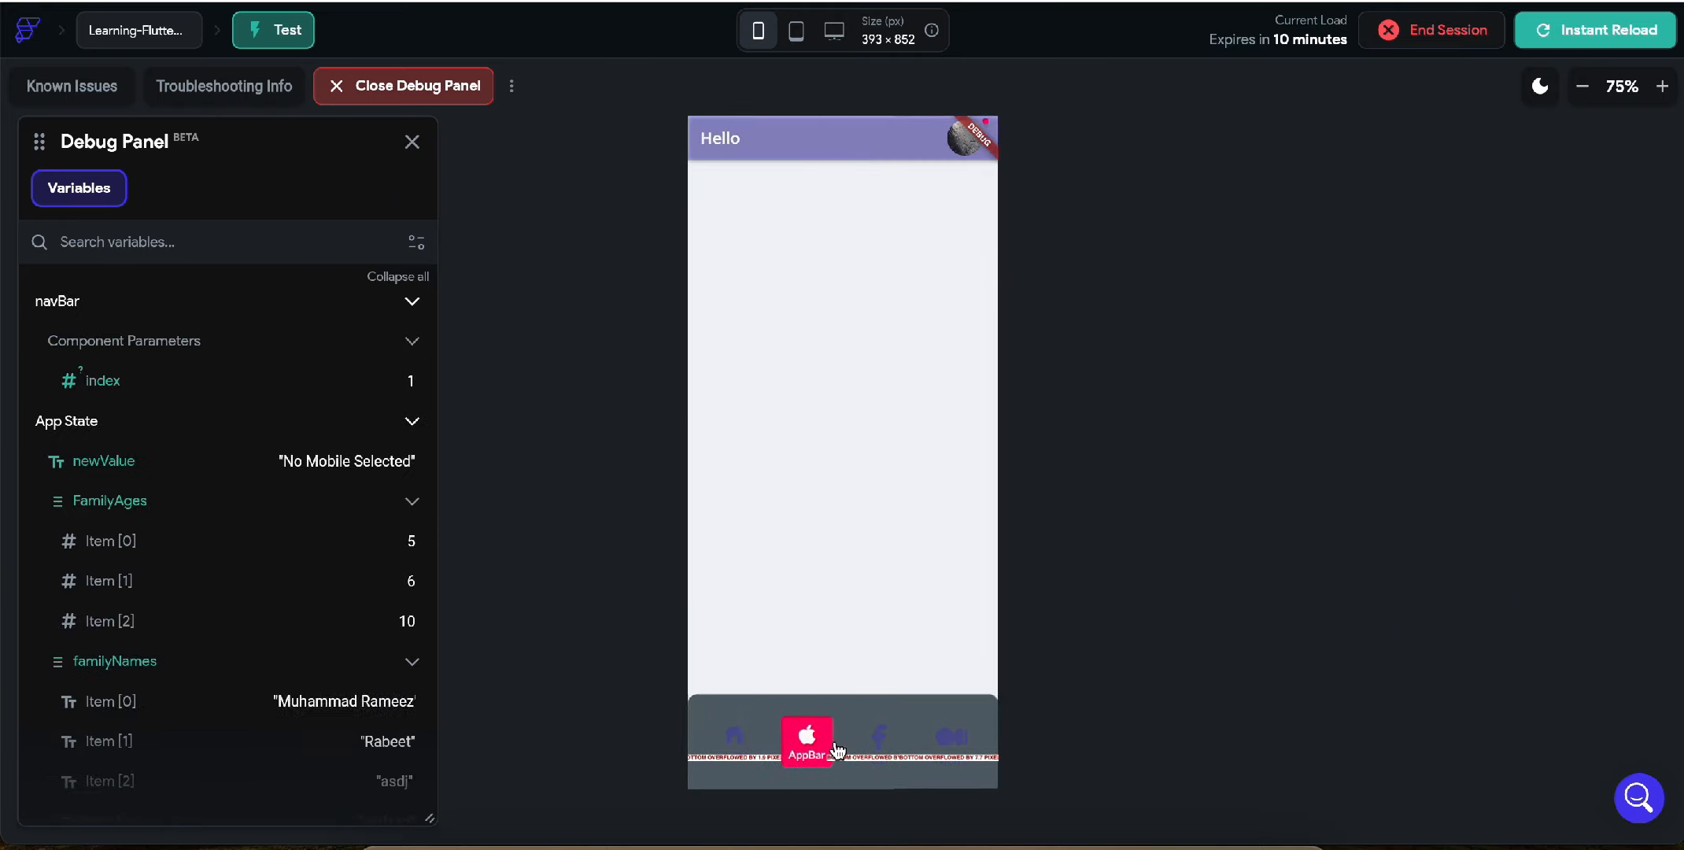
{"action": "left_click", "coordinate": [879, 738]}
{"action": "left_click", "coordinate": [973, 754]}
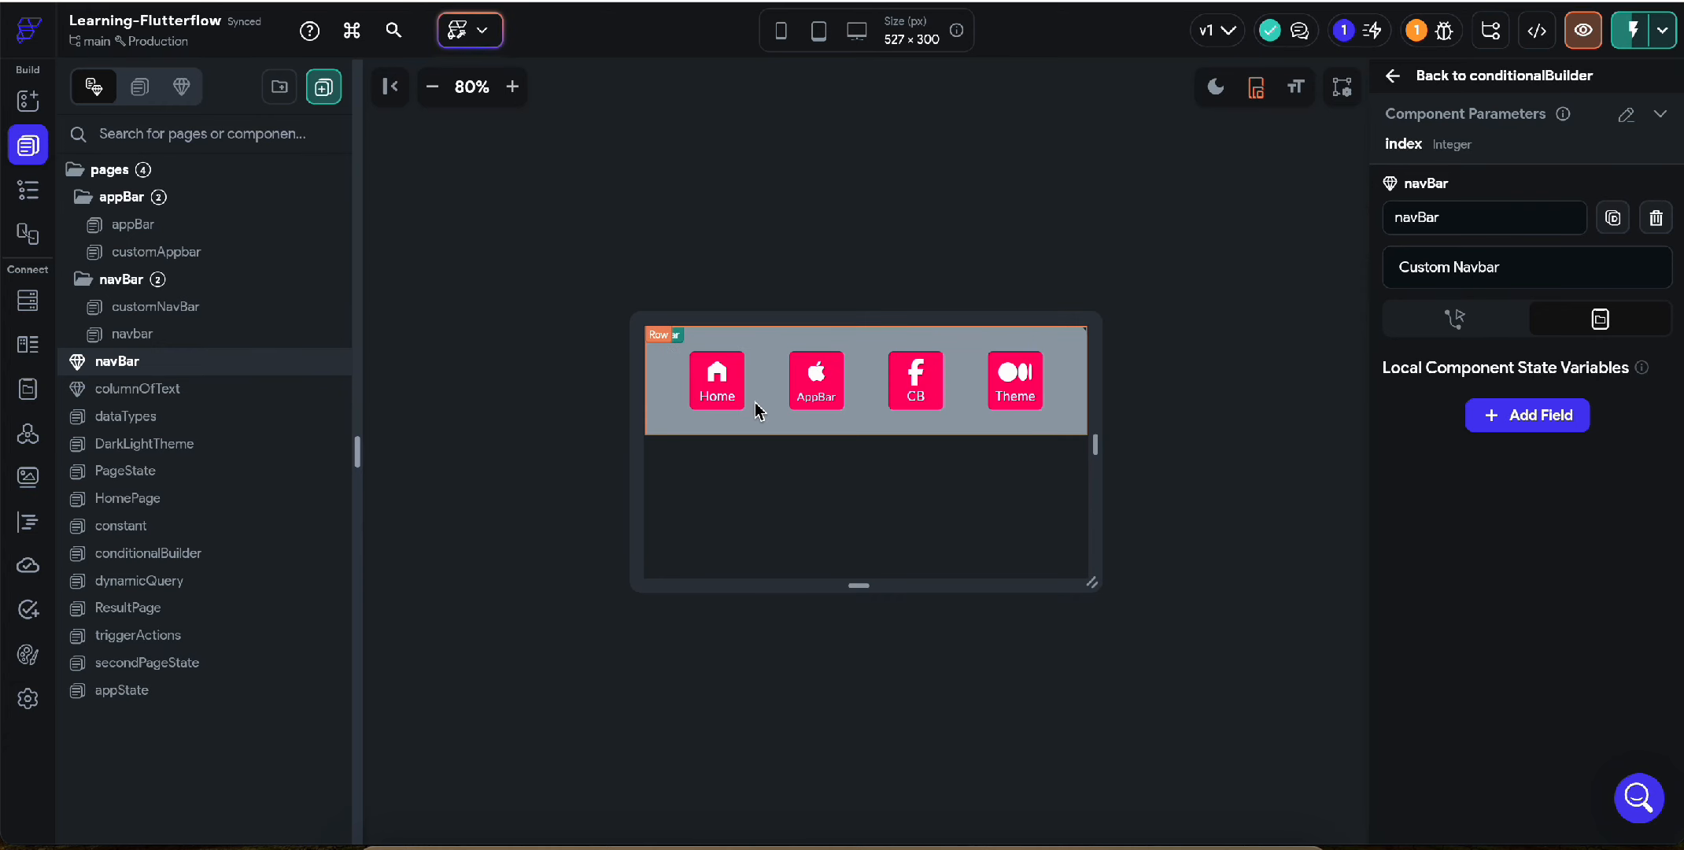
Step: In the Home item's On Tap navigation action, disable Allow Back Navigation and set the transition type to Scale
{"action": "left_click", "coordinate": [716, 382]}
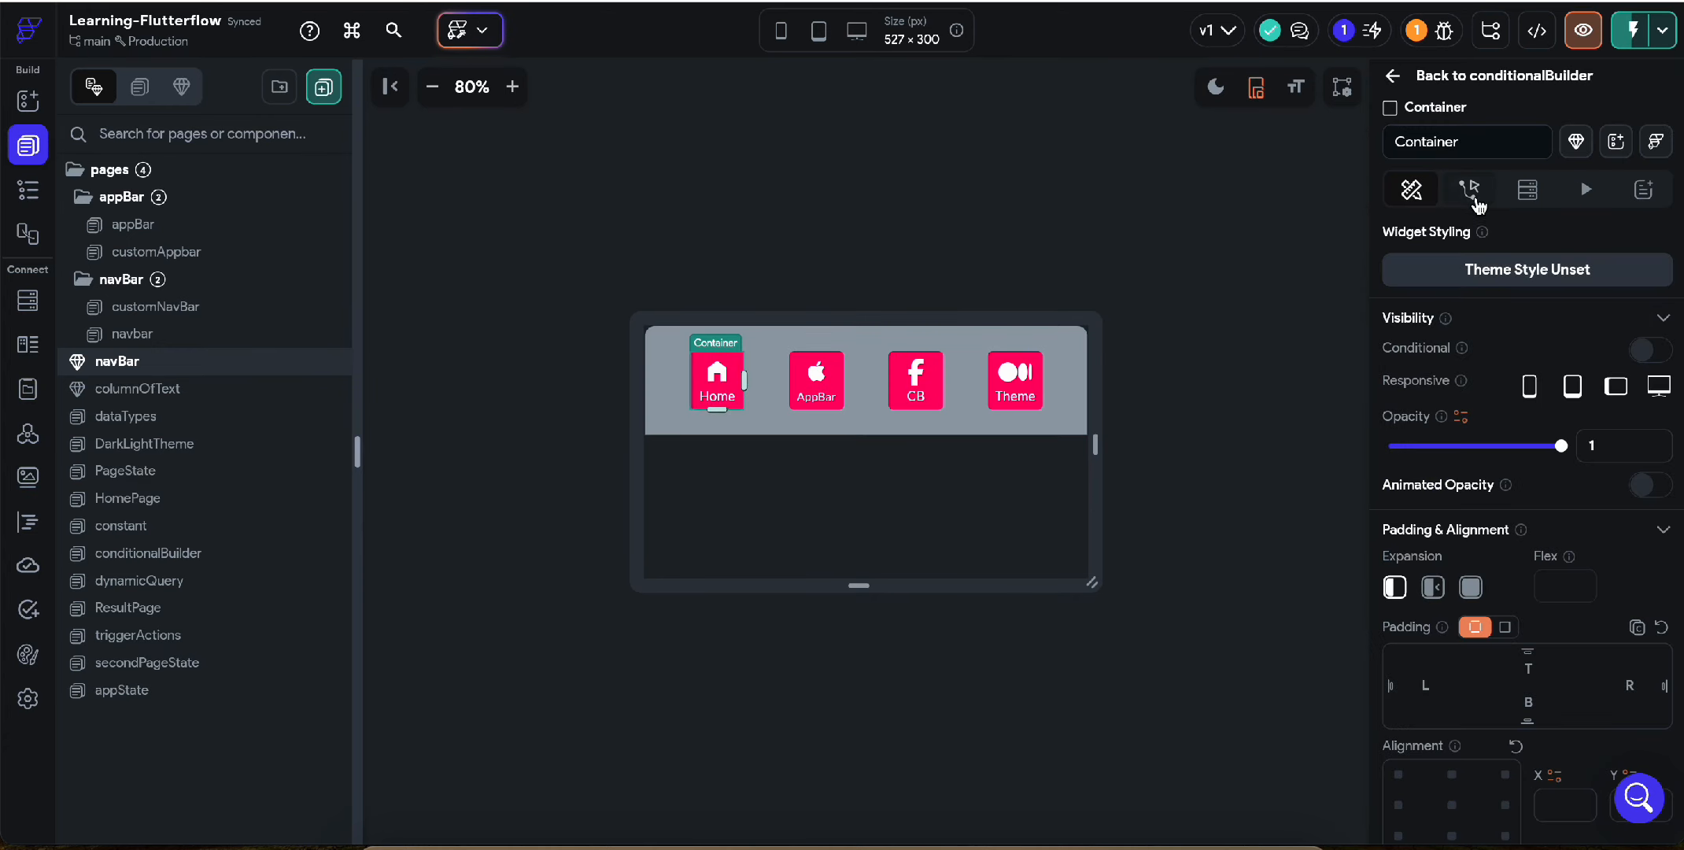
{"action": "left_click", "coordinate": [1469, 189]}
{"action": "scroll", "coordinate": [1431, 394], "scroll_direction": "down", "scroll_amount": 2}
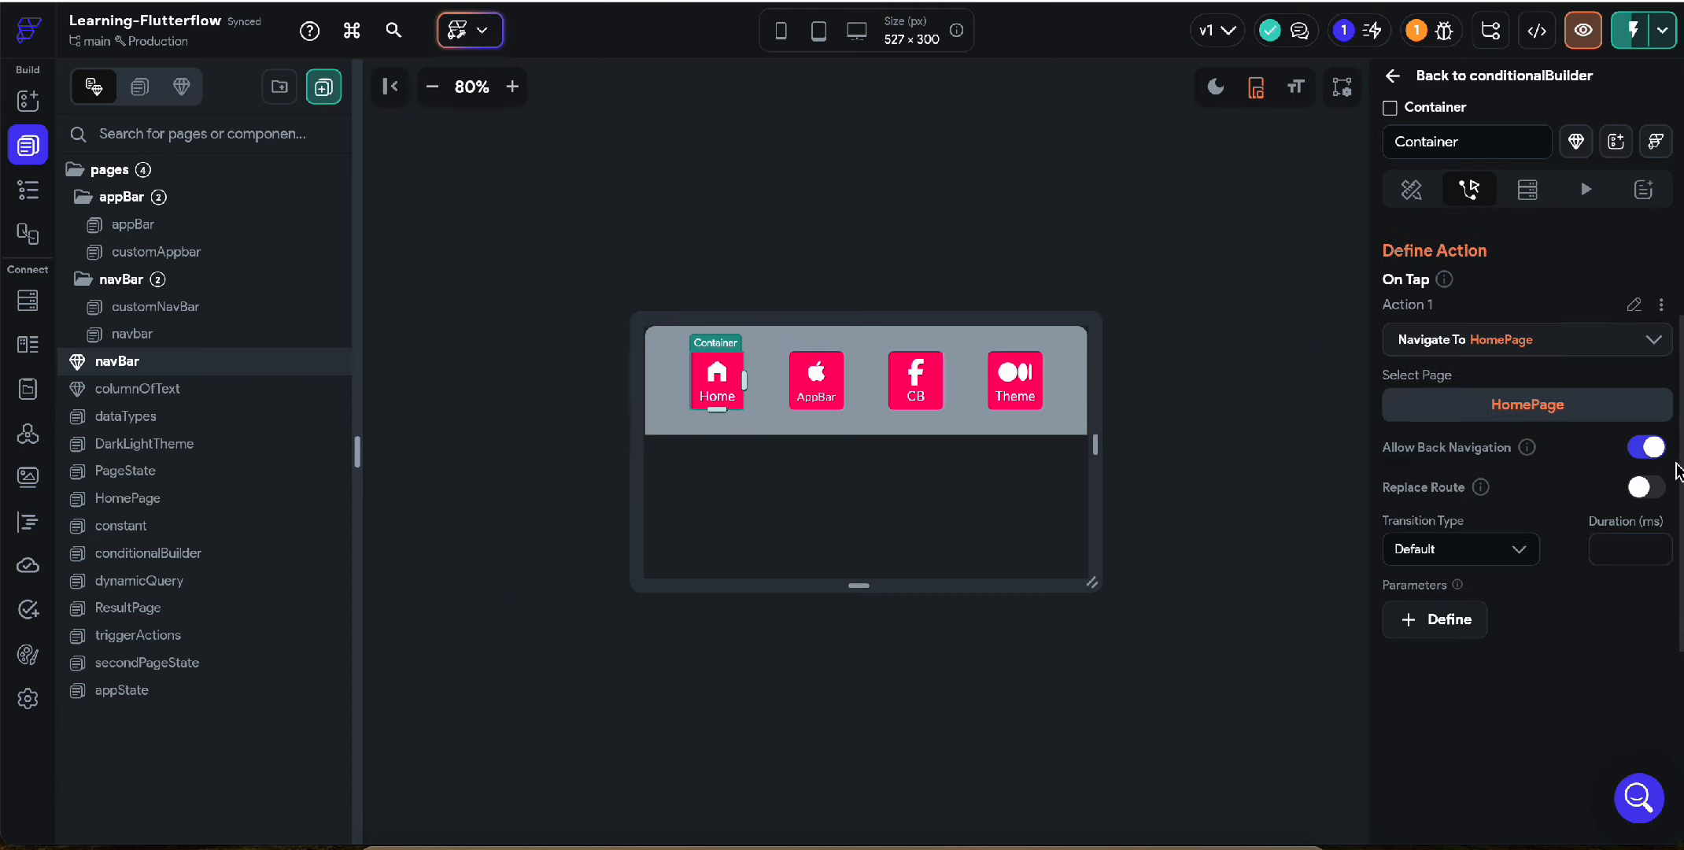
{"action": "left_click", "coordinate": [1640, 449]}
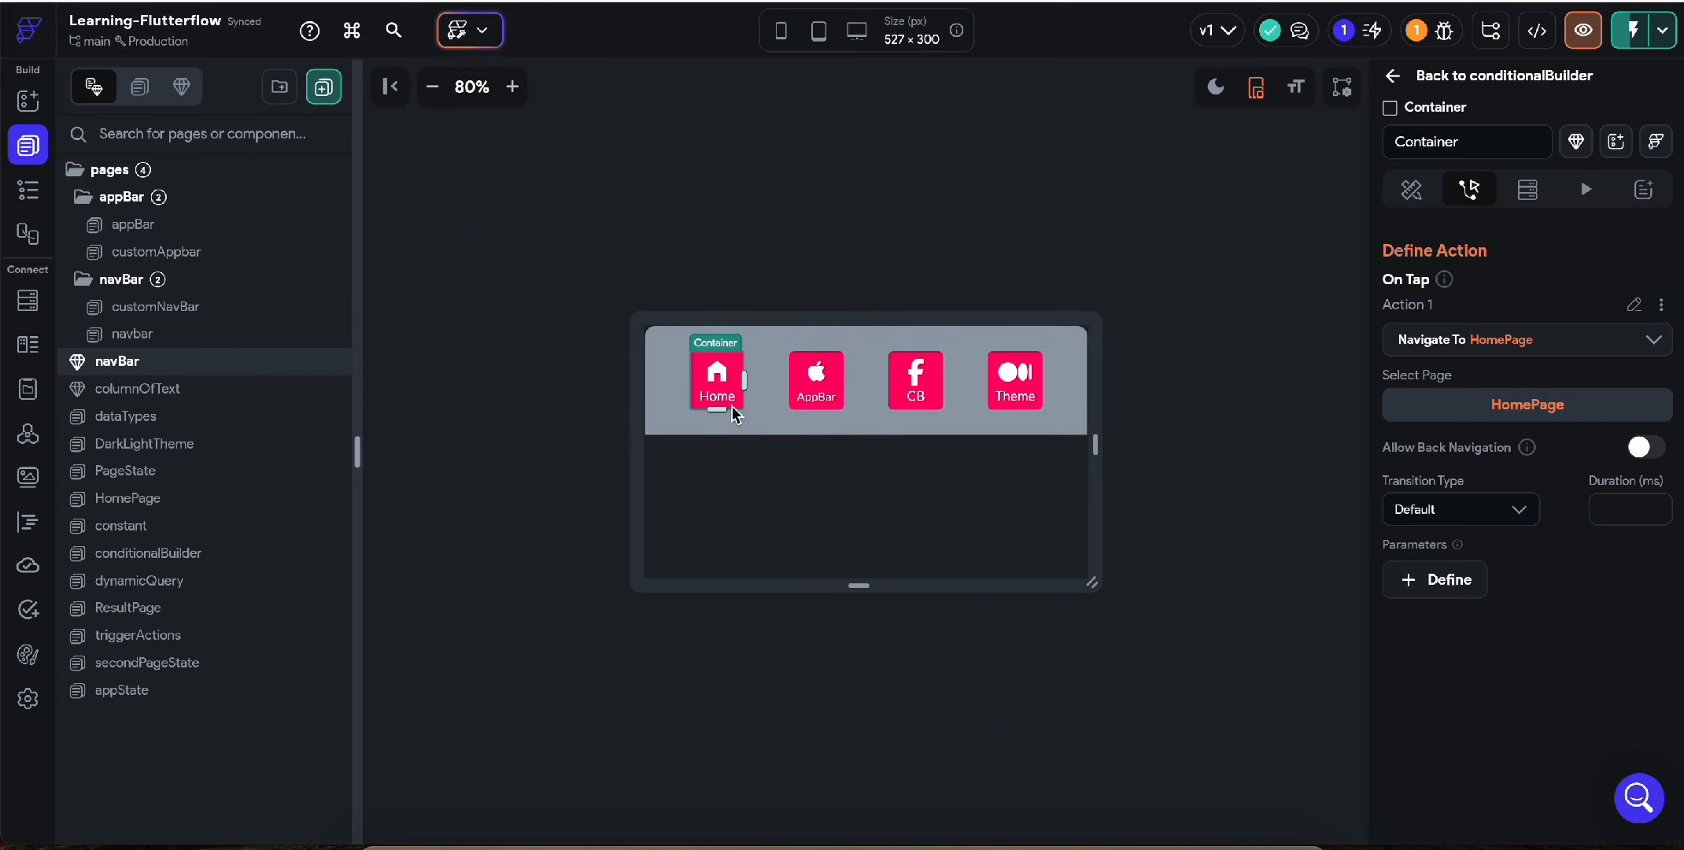
{"action": "left_click", "coordinate": [1427, 509]}
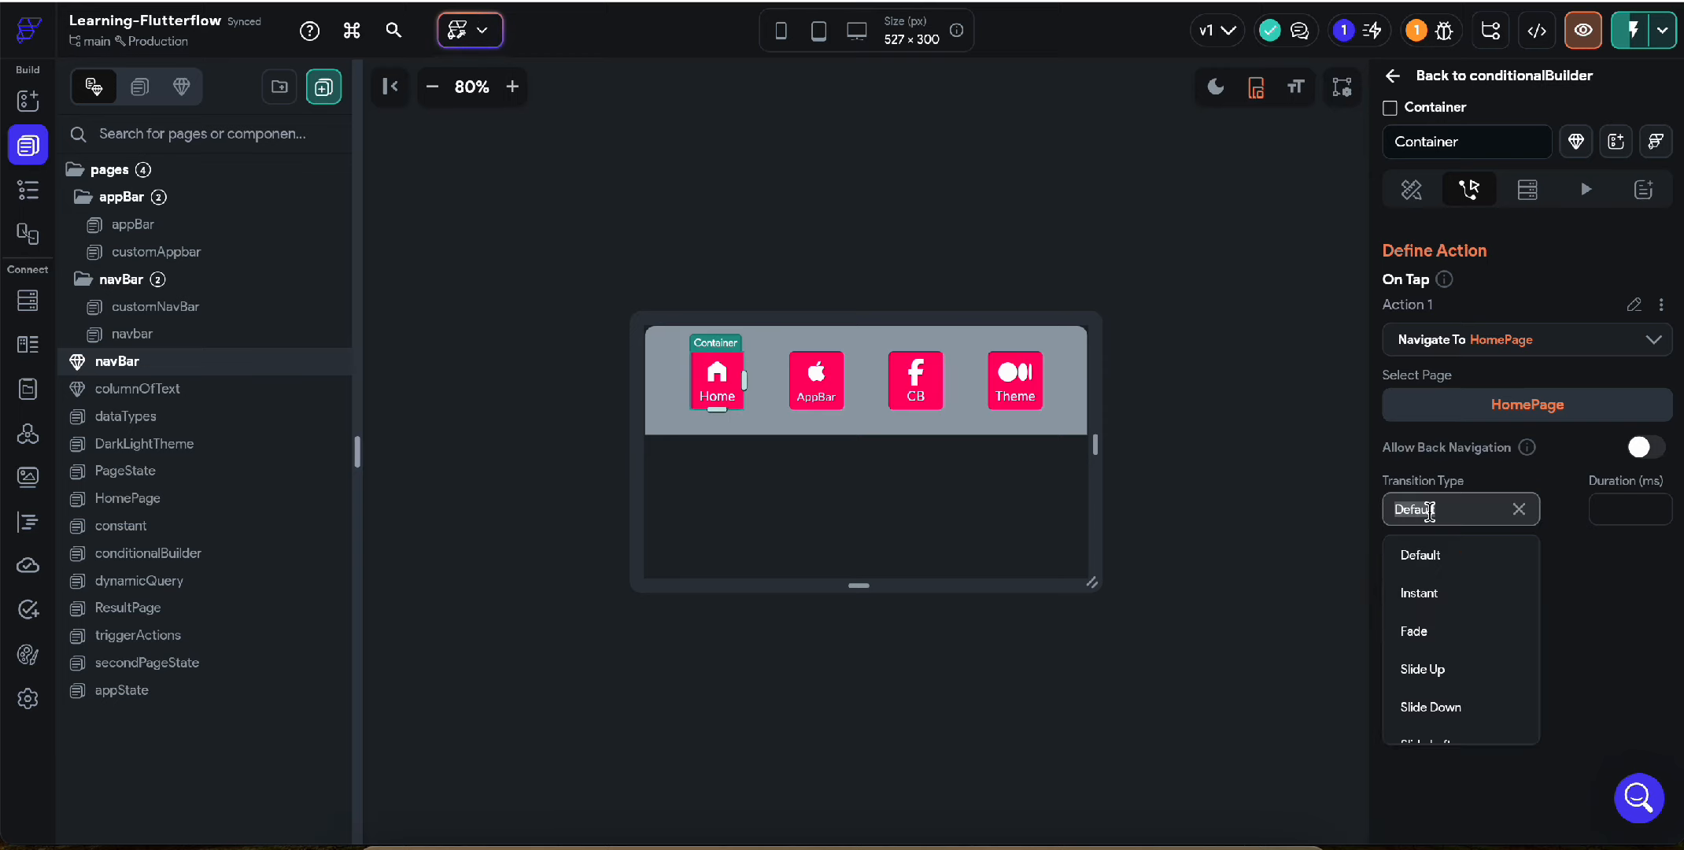
{"action": "scroll", "coordinate": [1440, 692], "scroll_direction": "down", "scroll_amount": 2}
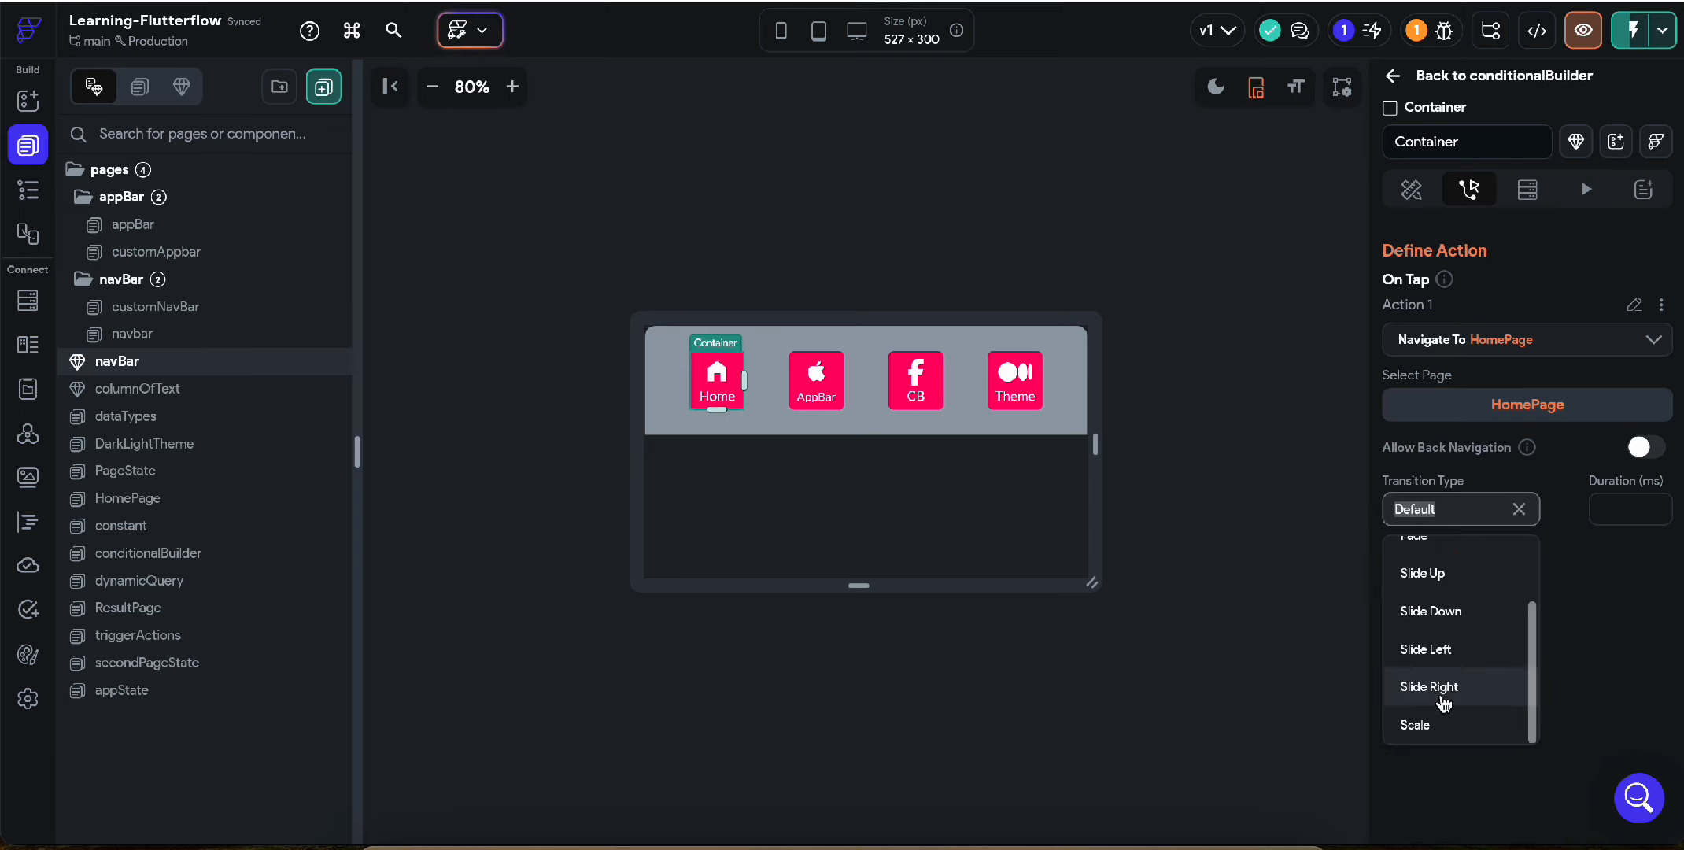
{"action": "left_click", "coordinate": [1440, 725]}
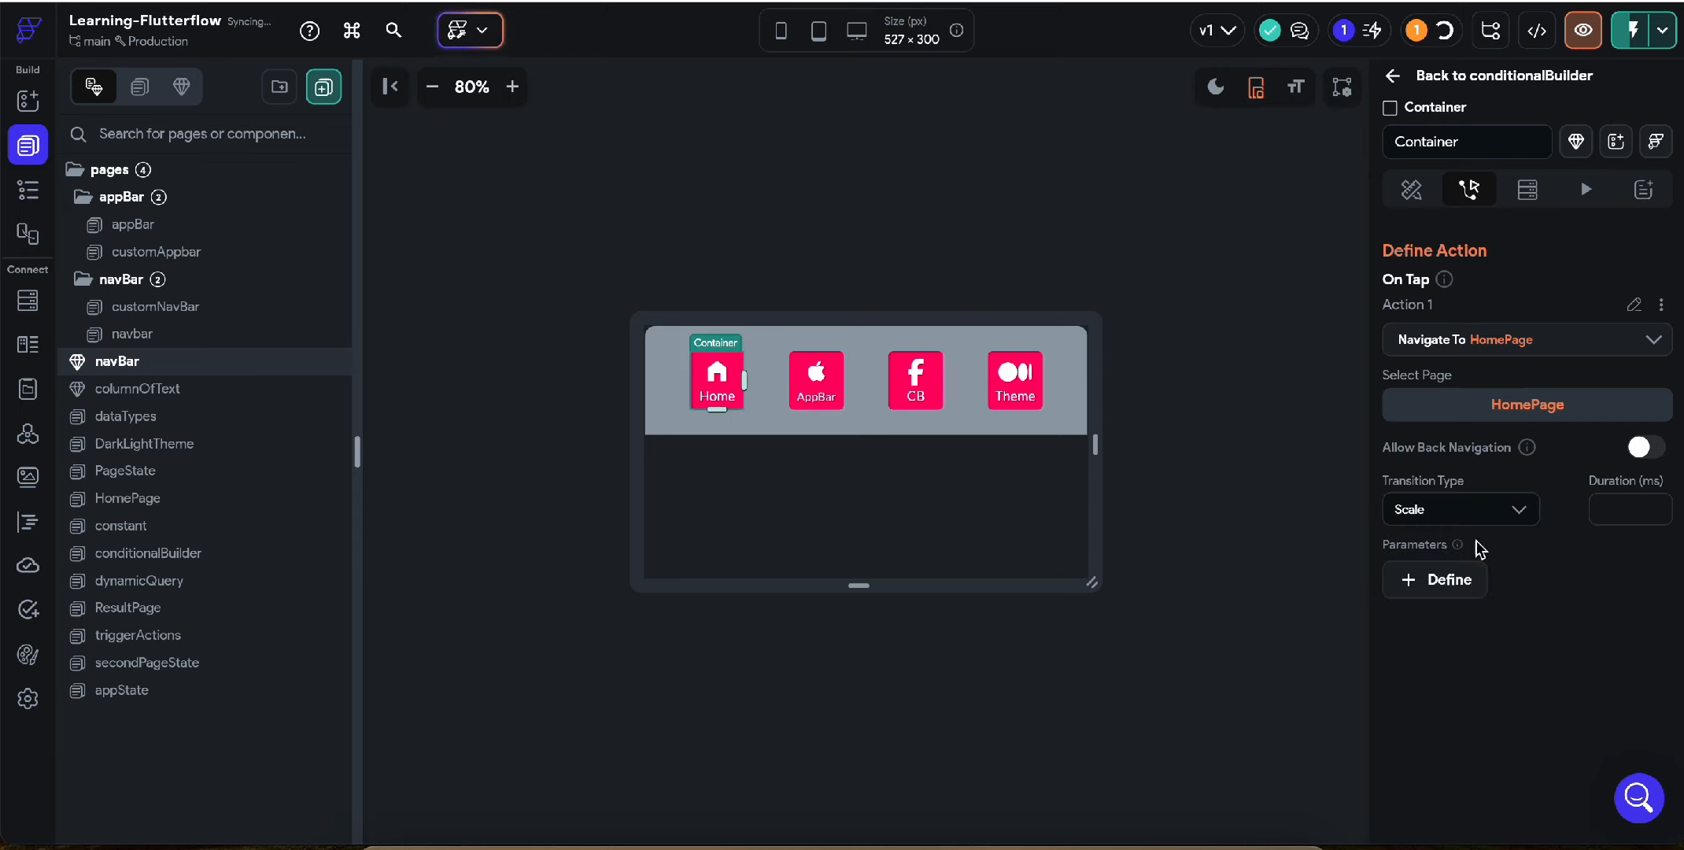